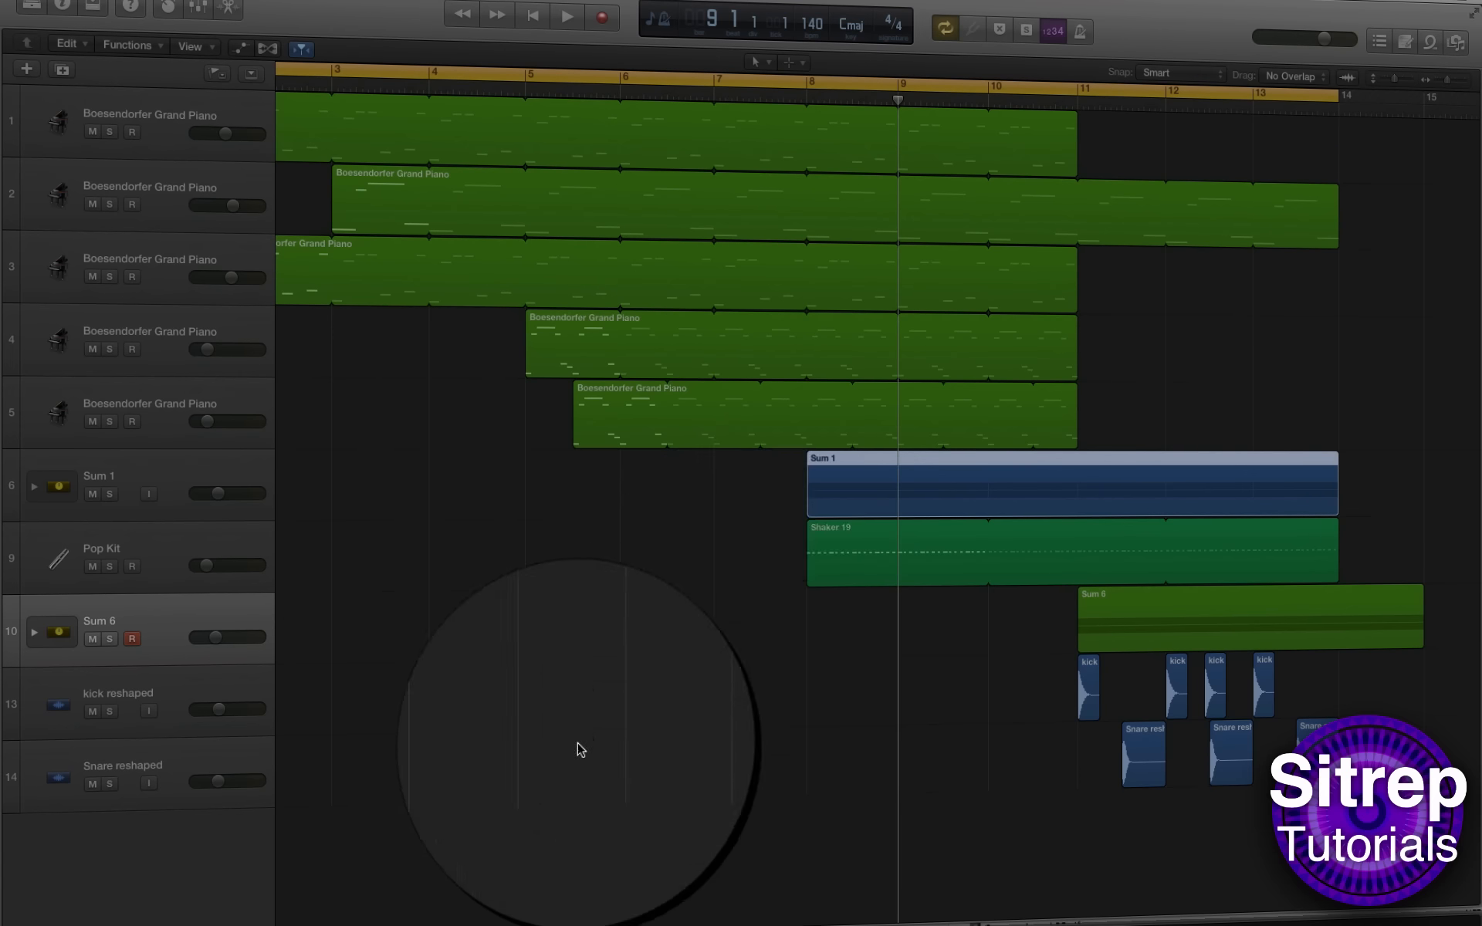
Step: Solo the Sum 1 track and play it back with the cycle range set to bars 8 to 14
{"action": "key", "text": "space"}
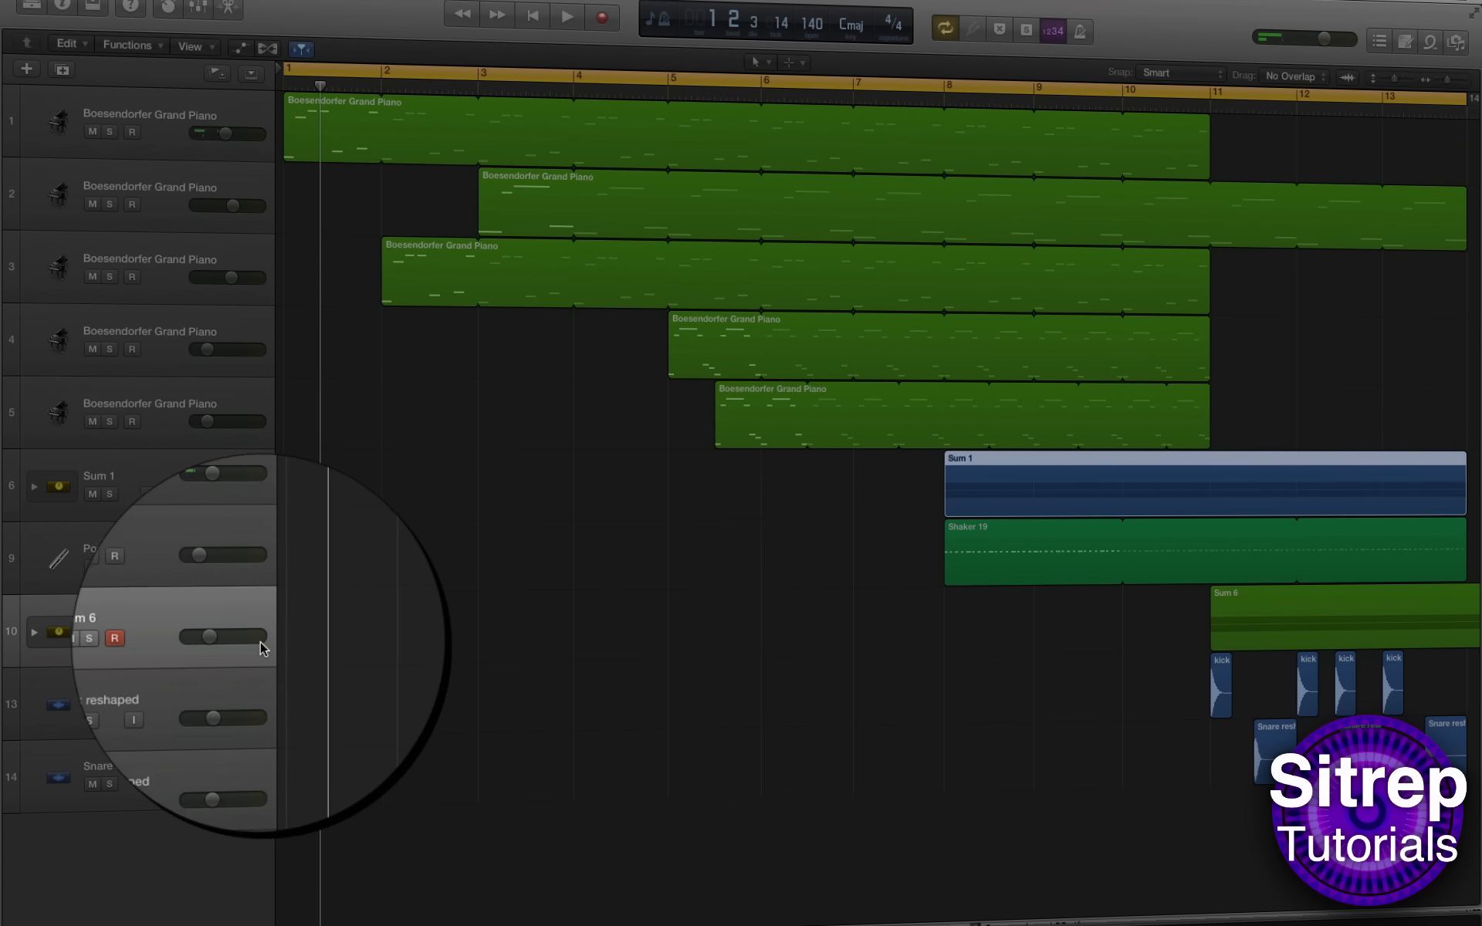
{"action": "left_click", "coordinate": [110, 494]}
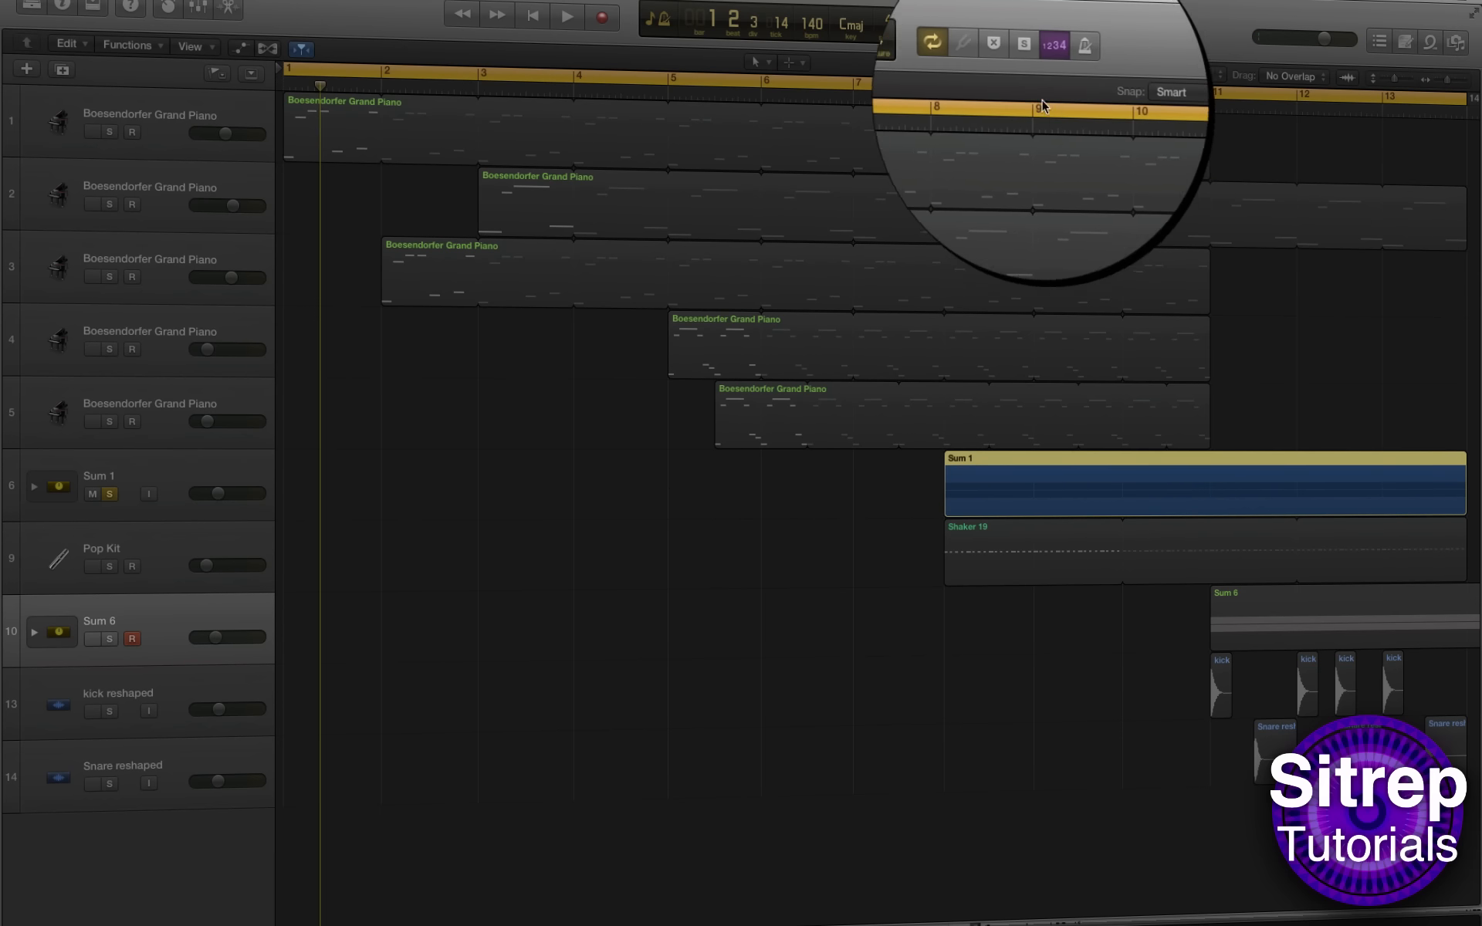
{"action": "left_click_drag", "start_coordinate": [948, 87], "coordinate": [1381, 193]}
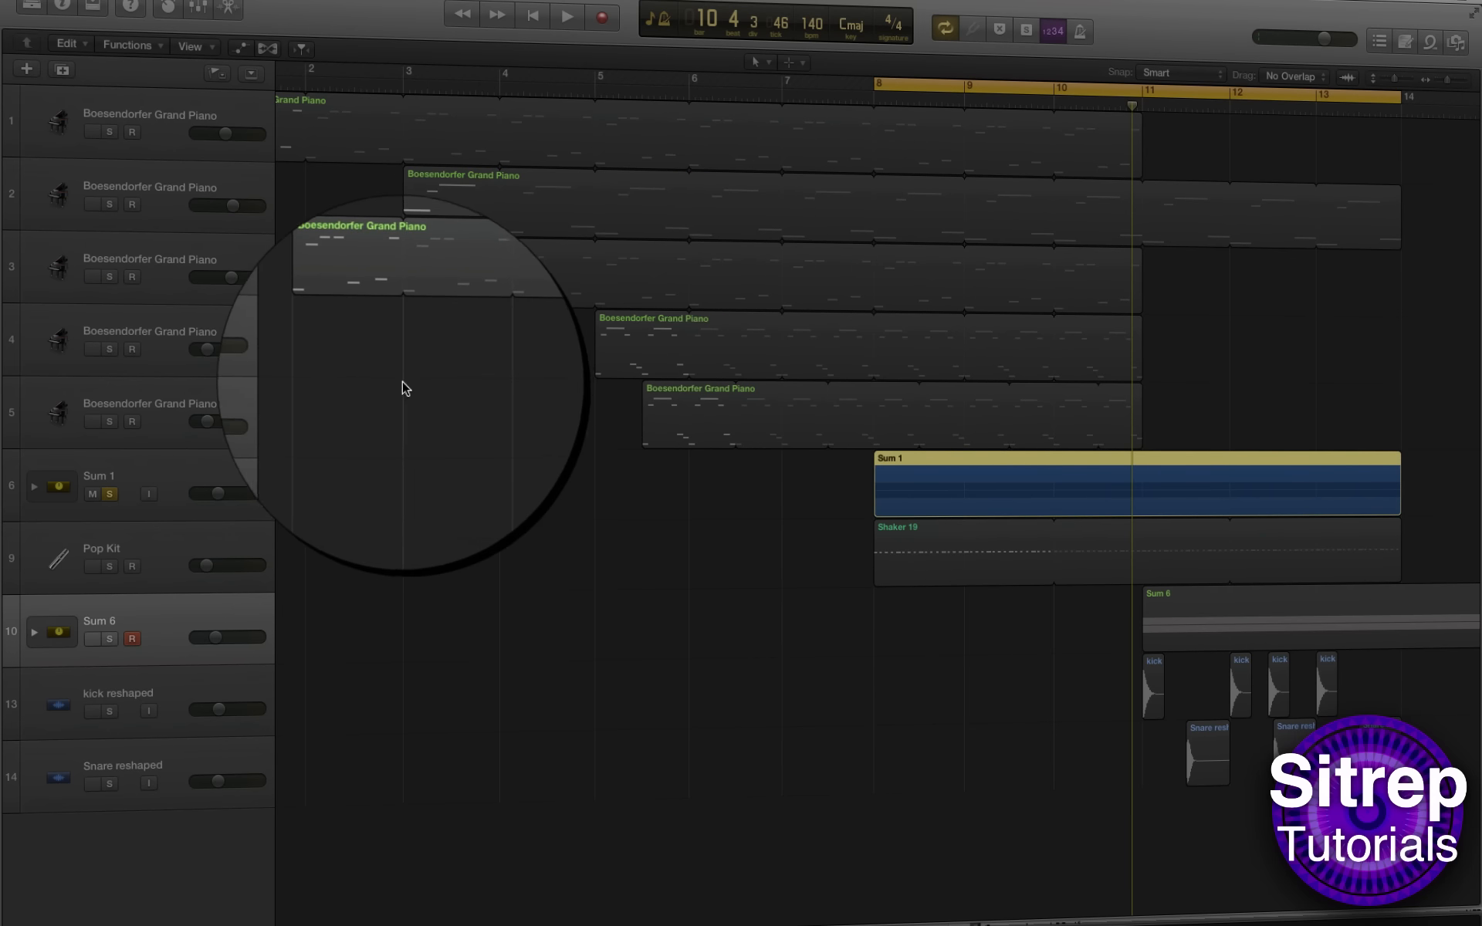
Step: Close the current project without saving it and create a new project with one software instrument track
{"action": "key", "text": "super+q"}
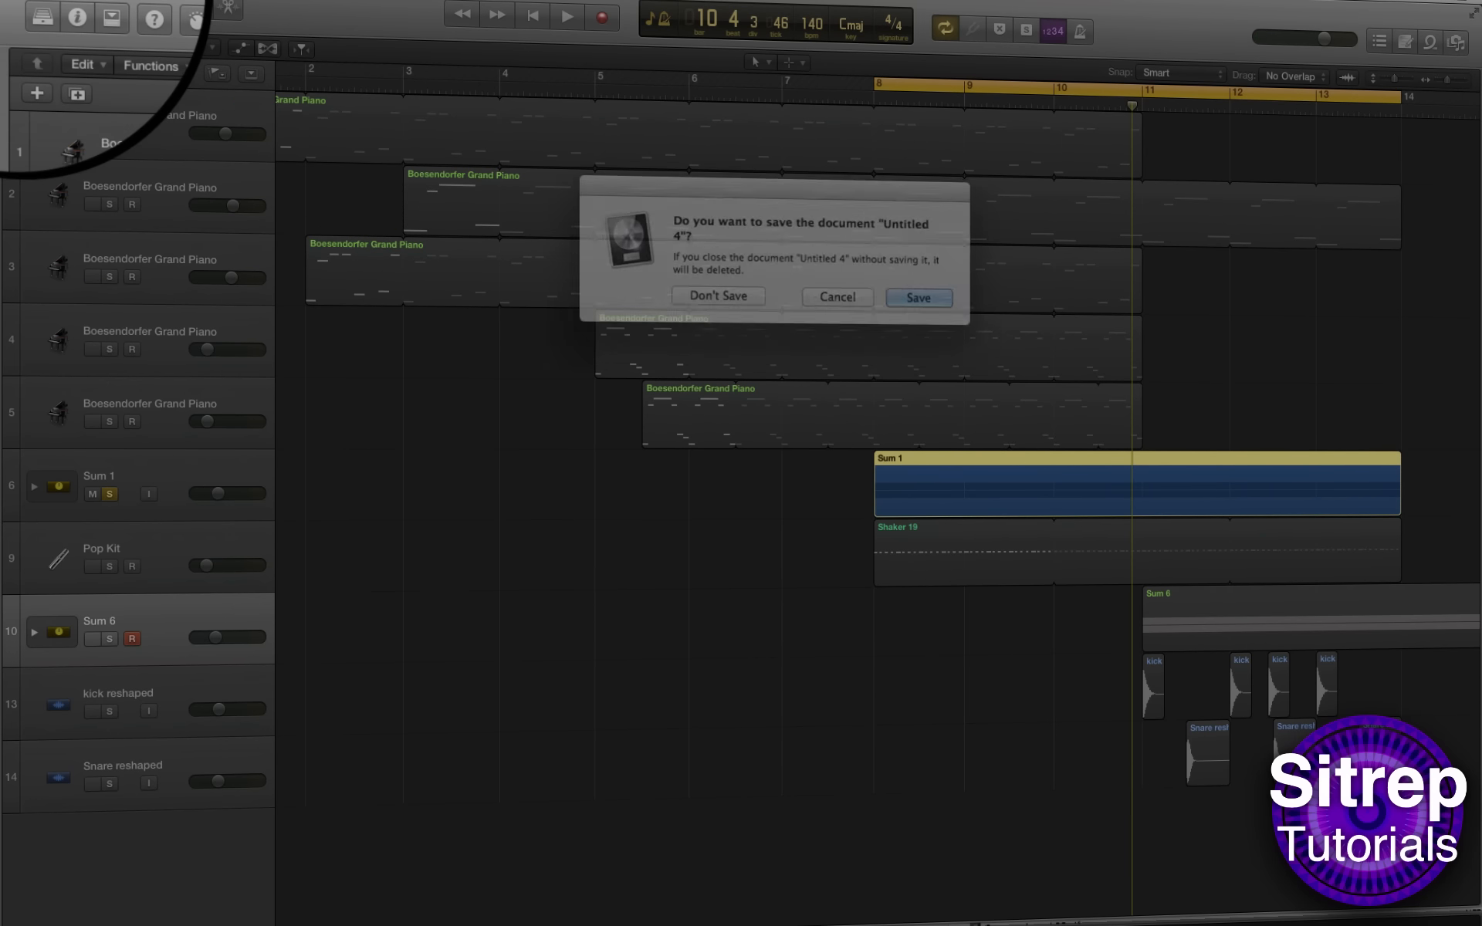
{"action": "left_click", "coordinate": [714, 294]}
{"action": "left_click", "coordinate": [147, 0]}
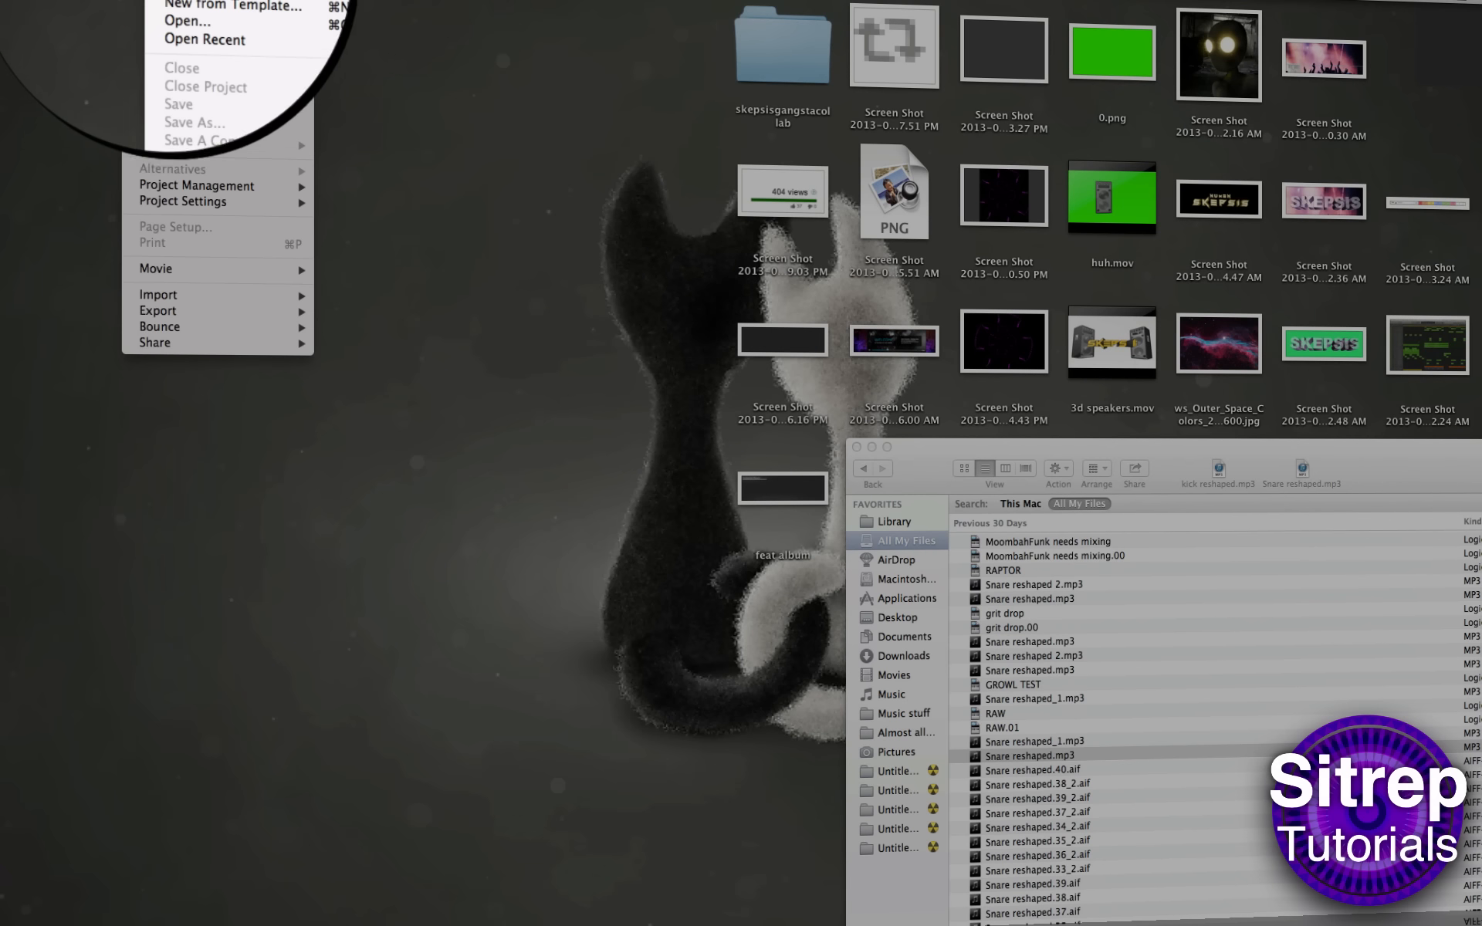
{"action": "left_click", "coordinate": [179, 0]}
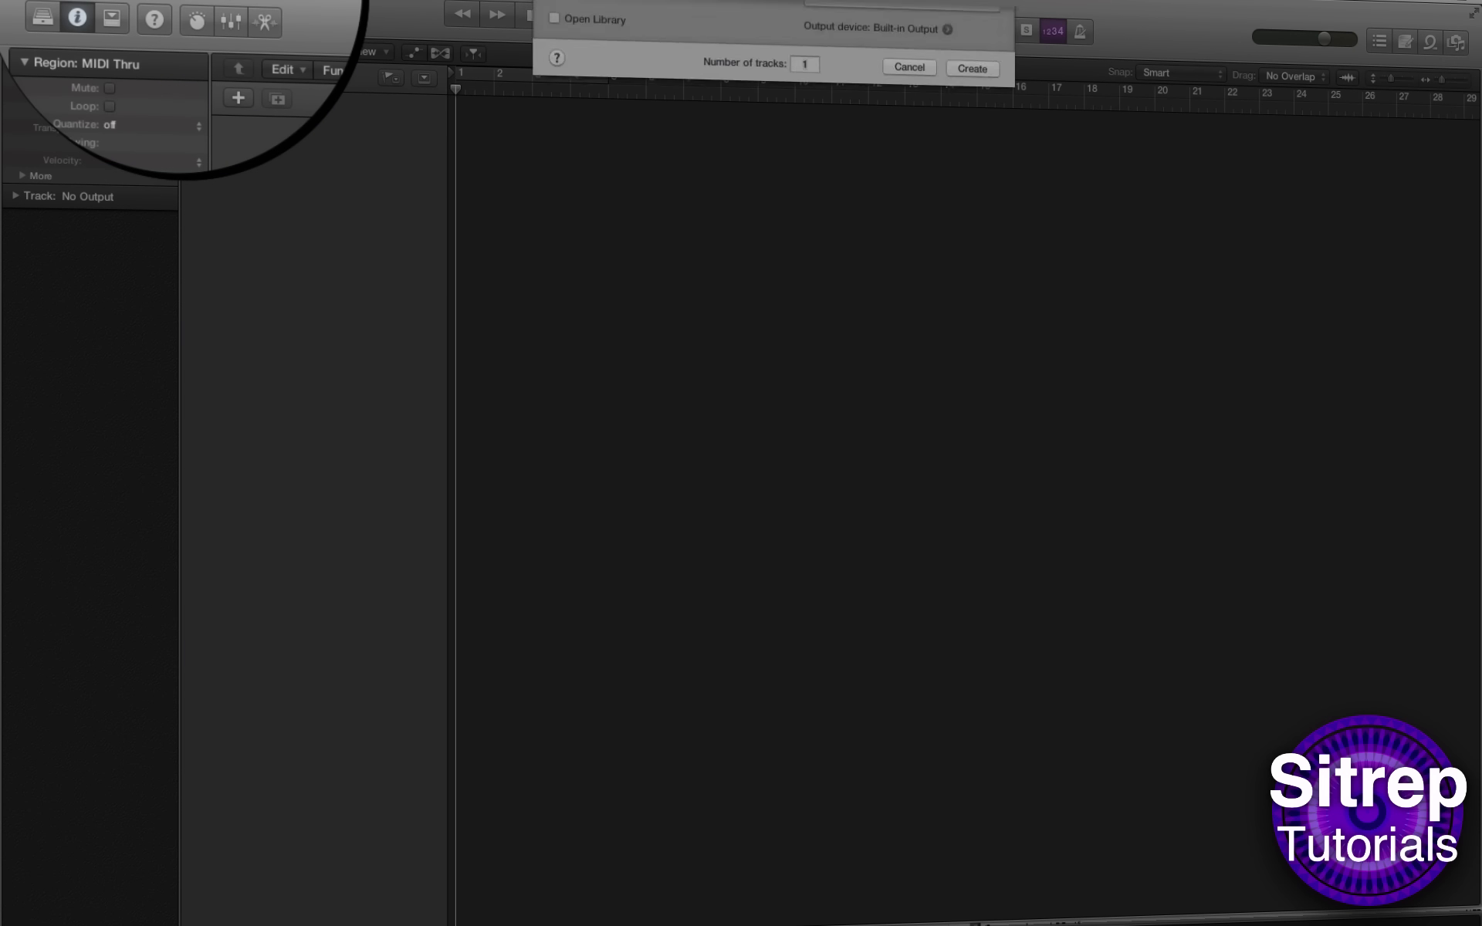
{"action": "left_click", "coordinate": [970, 229]}
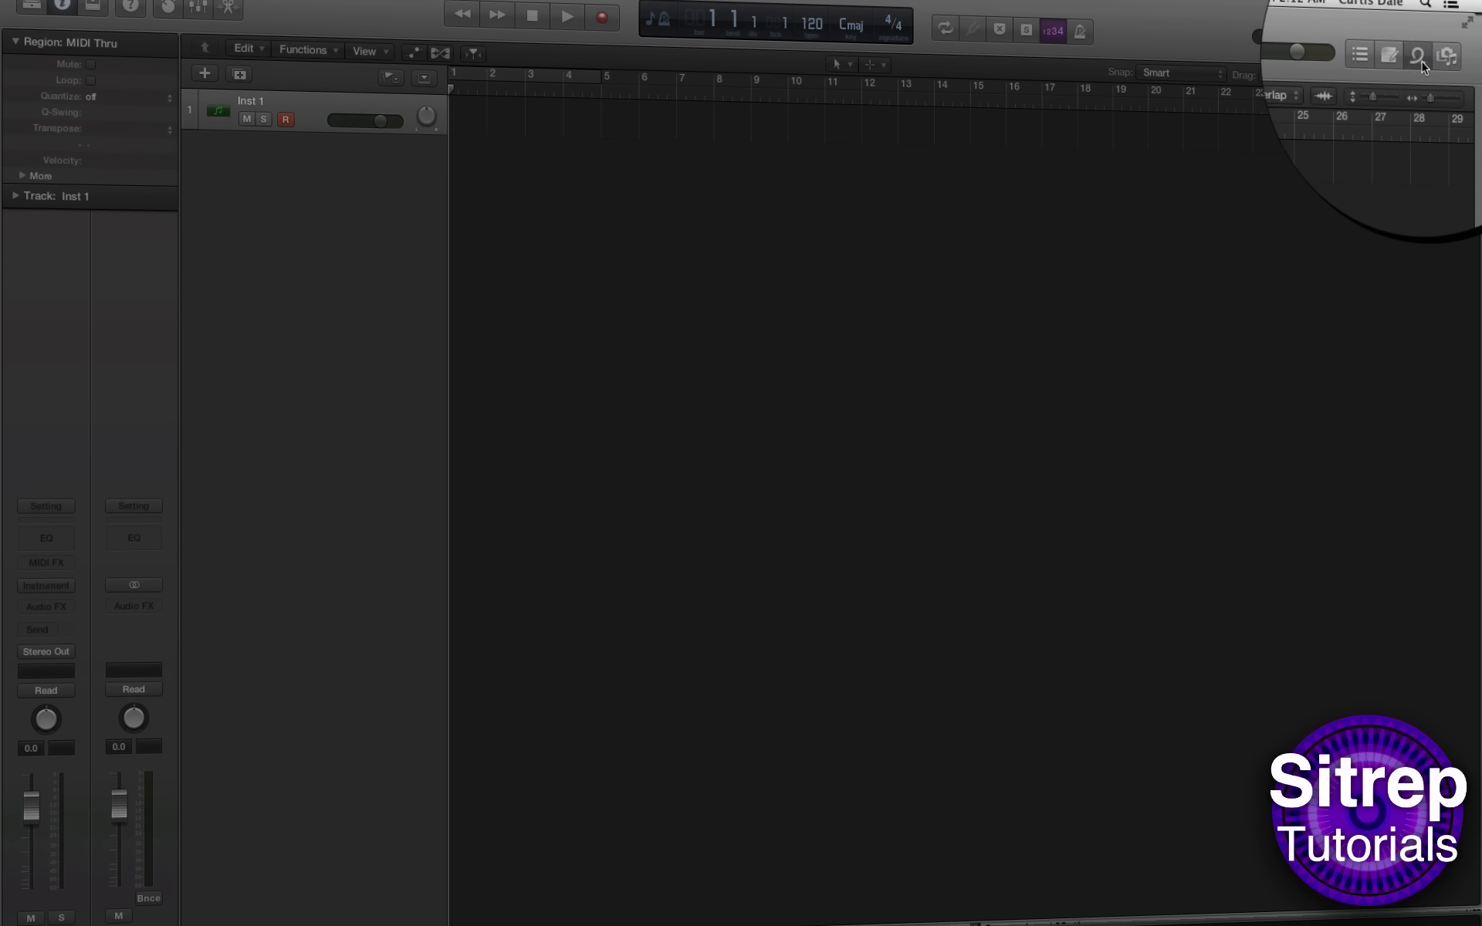
Step: Show the loop browser and filter the loops by the Vocals category
{"action": "left_click", "coordinate": [1419, 62]}
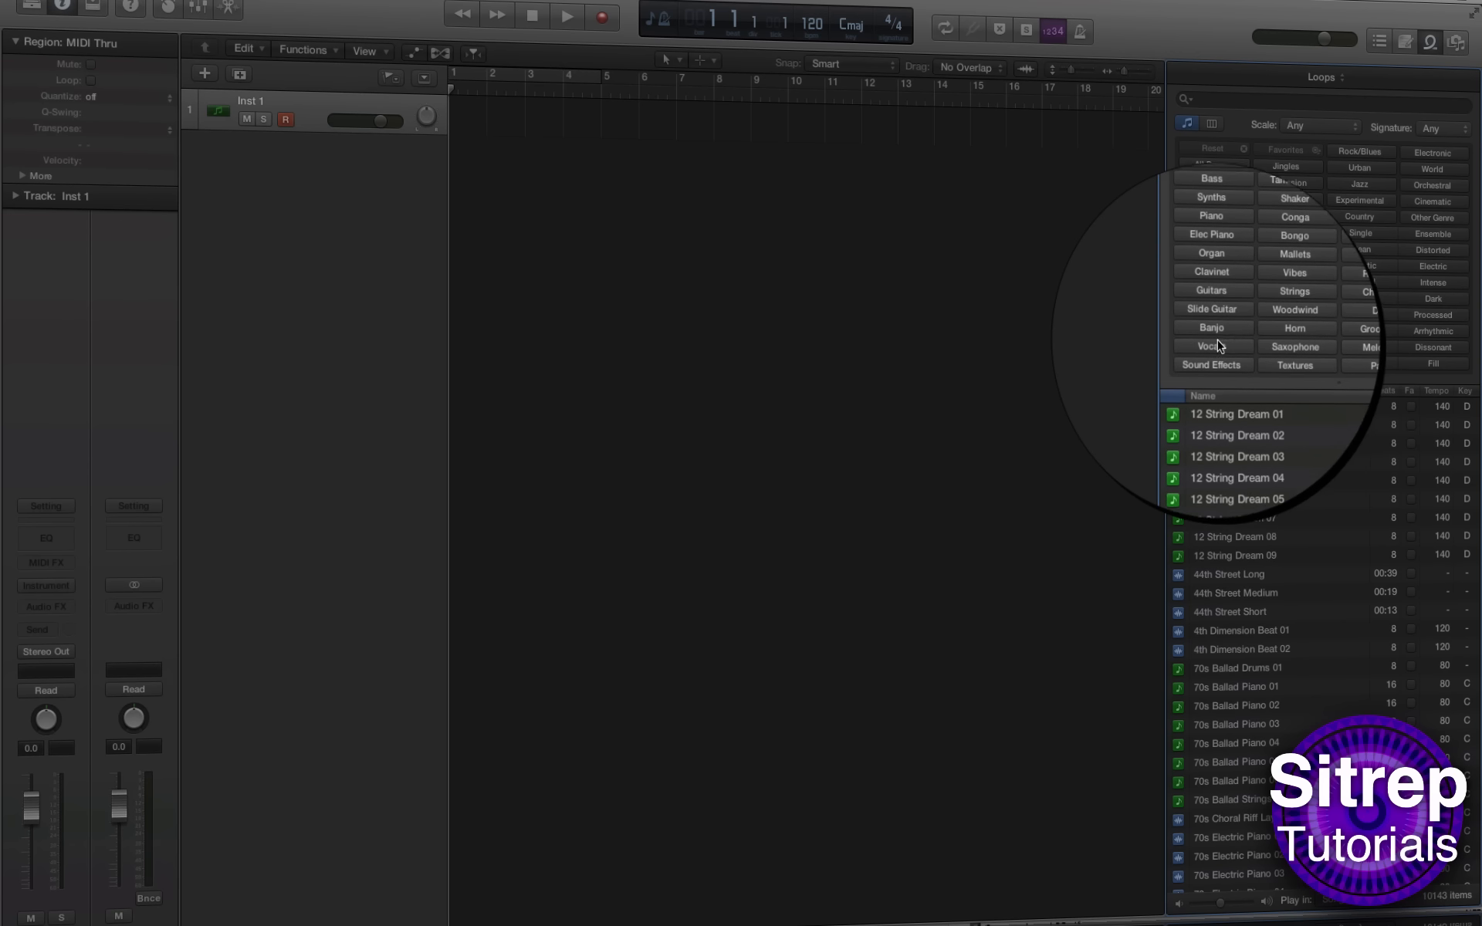
{"action": "left_click", "coordinate": [1220, 349]}
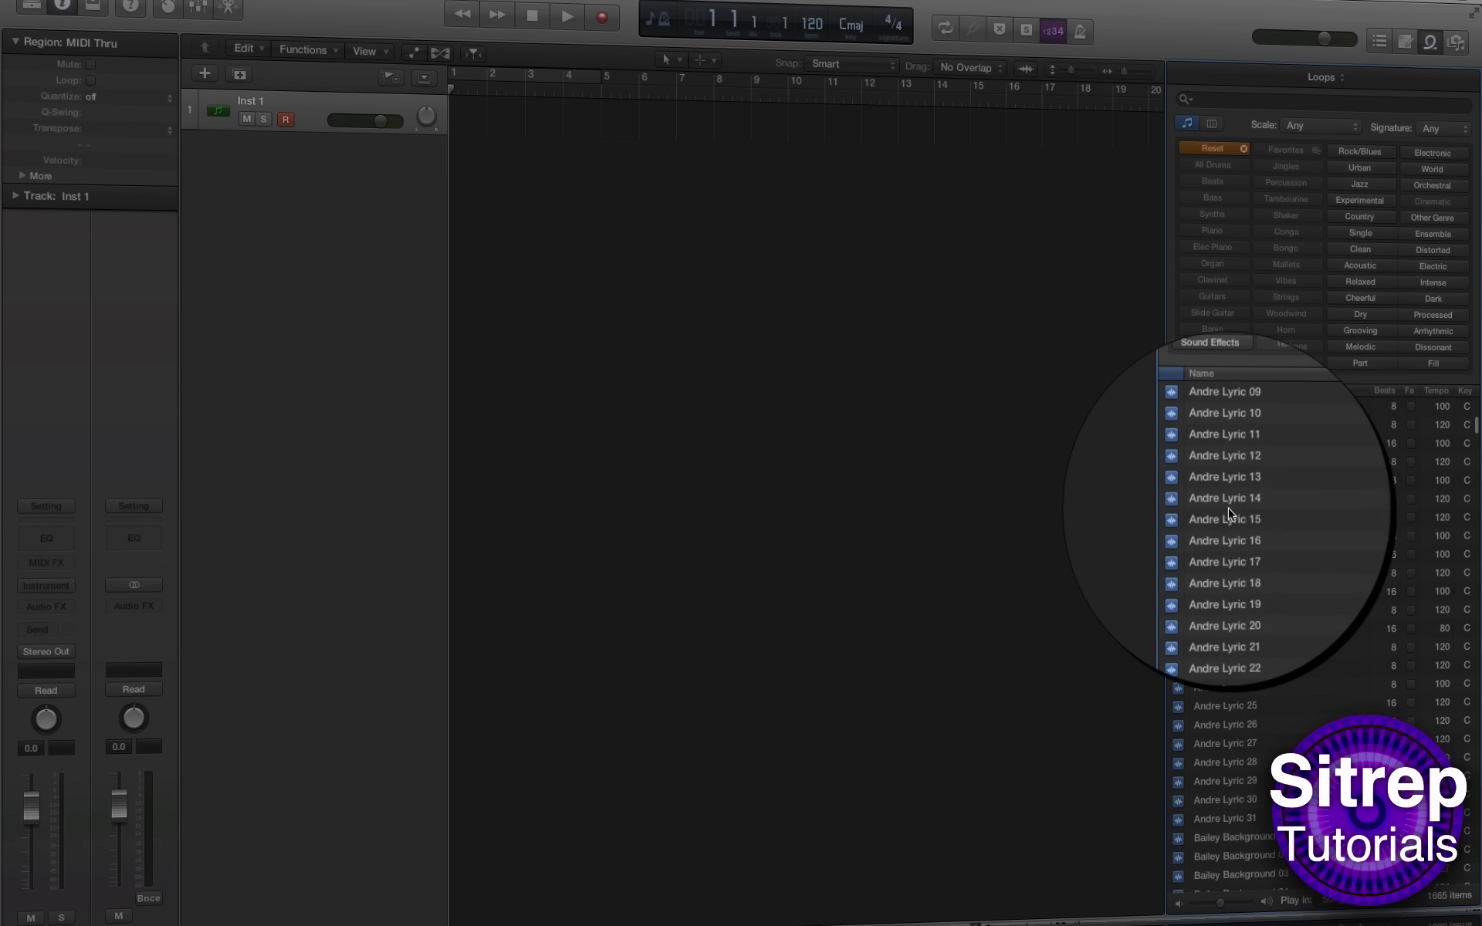
{"action": "scroll", "coordinate": [1228, 513], "scroll_direction": "down", "scroll_amount": 15}
{"action": "scroll", "coordinate": [1228, 513], "scroll_direction": "down", "scroll_amount": 10}
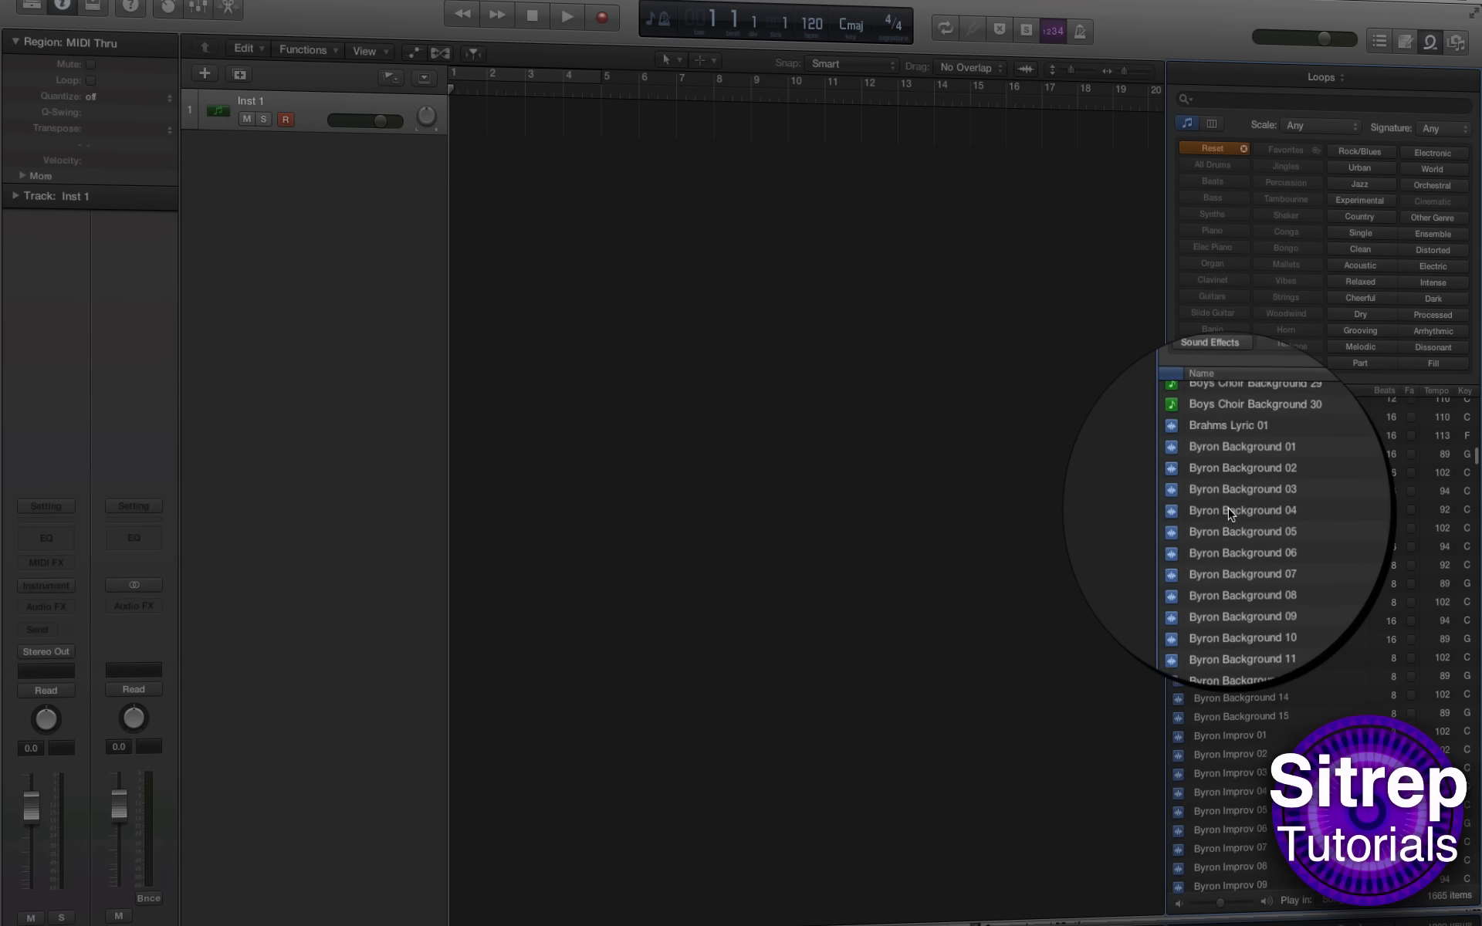
Step: Preview vocal loops such as Byron Background 09 and Carla Improv 03, 09, 06 and 02
{"action": "left_click", "coordinate": [1227, 537]}
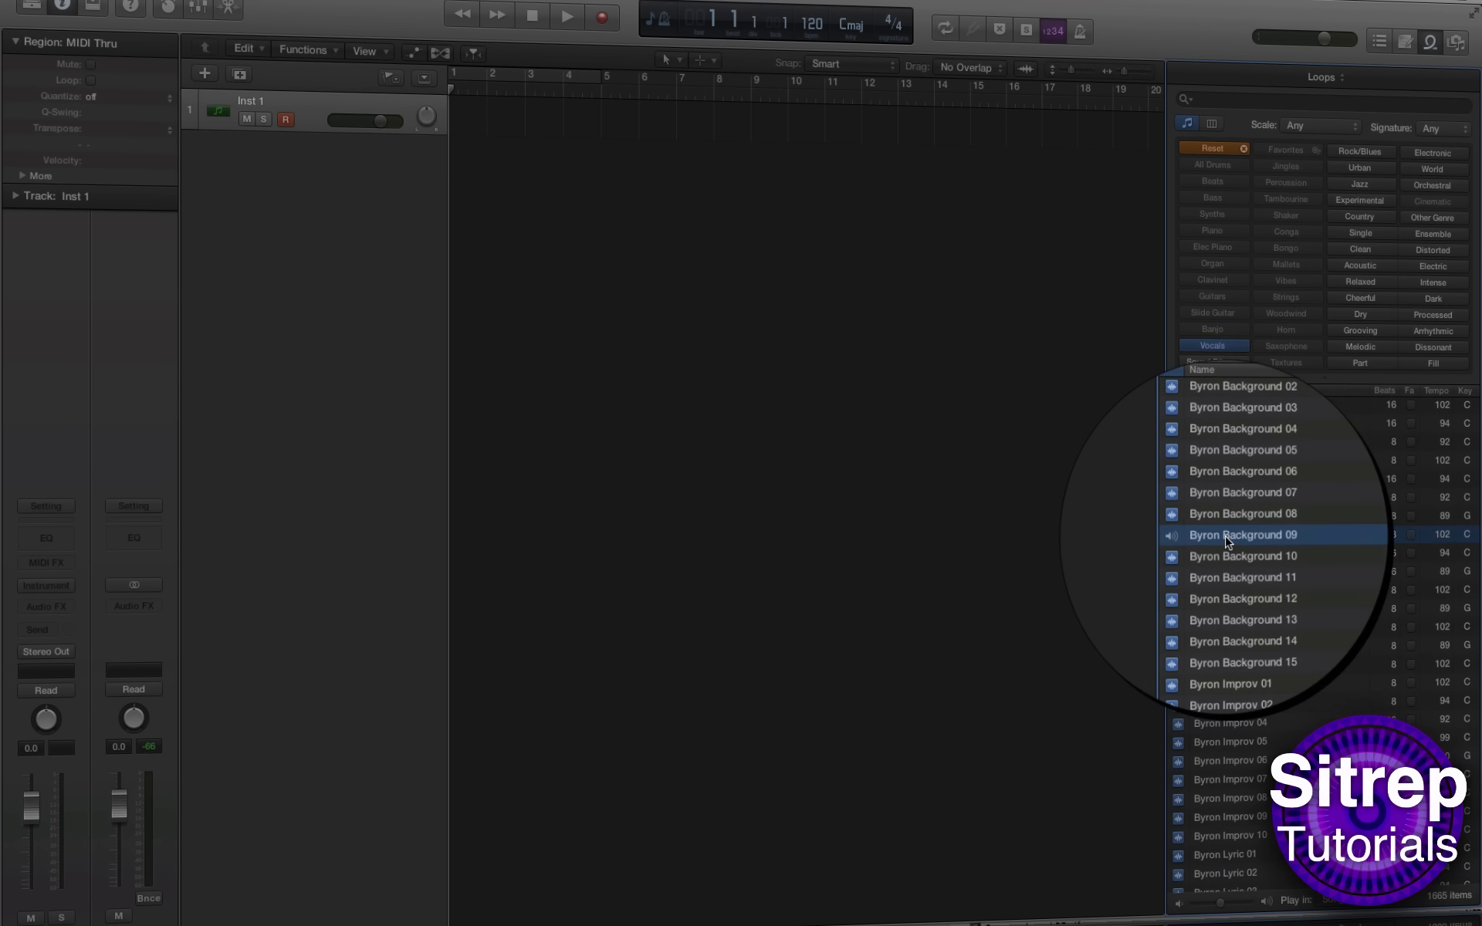
{"action": "left_click", "coordinate": [1206, 736]}
{"action": "scroll", "coordinate": [1207, 735], "scroll_direction": "down", "scroll_amount": 12}
{"action": "left_click", "coordinate": [1206, 733]}
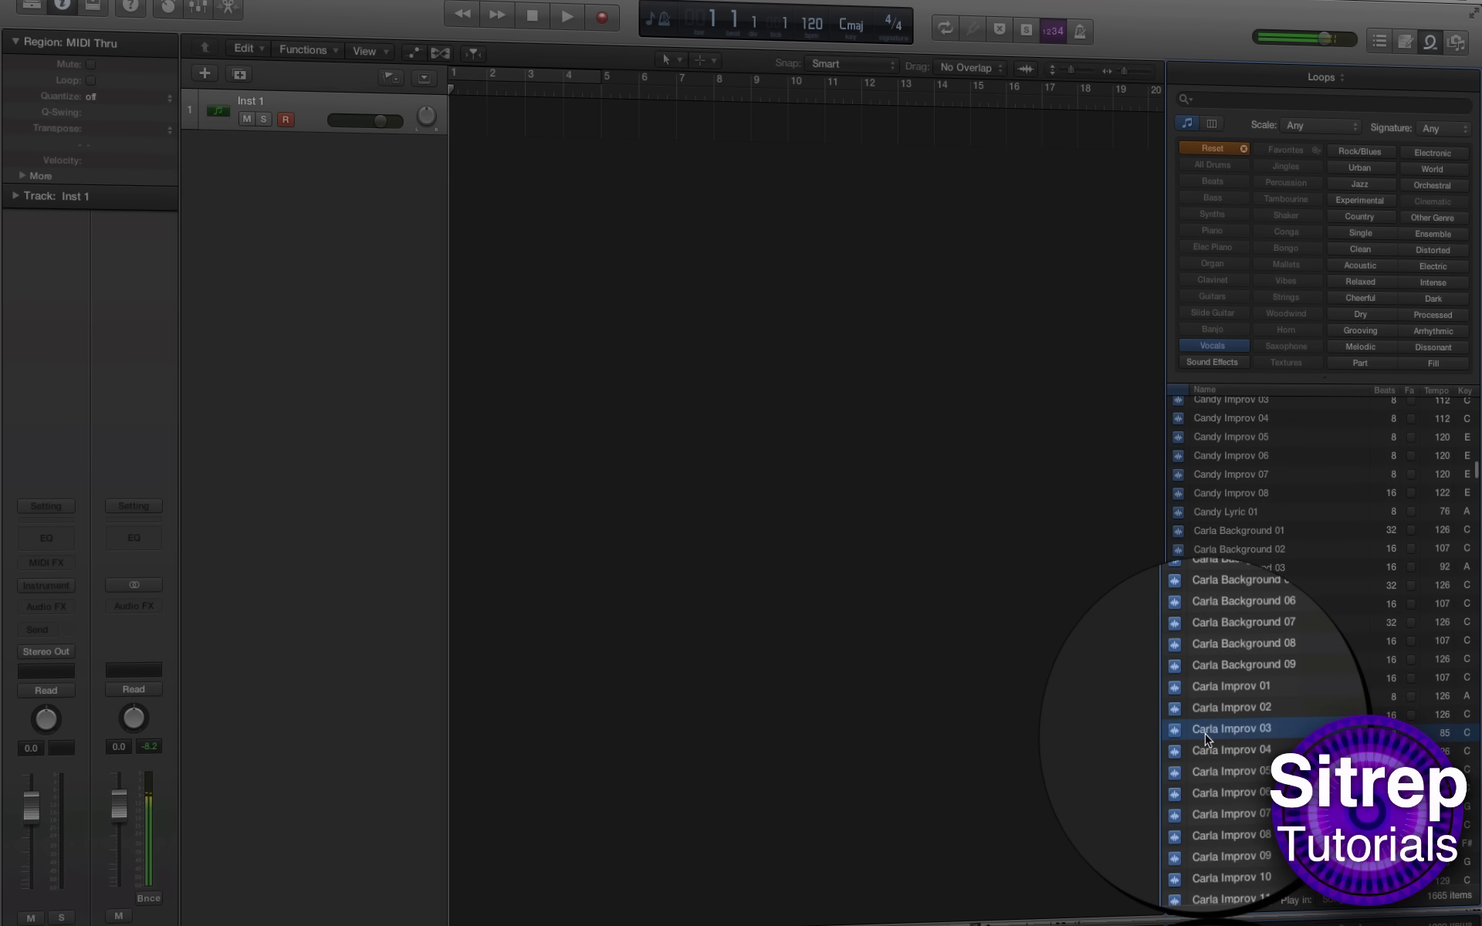
{"action": "scroll", "coordinate": [1206, 737], "scroll_direction": "down", "scroll_amount": 3}
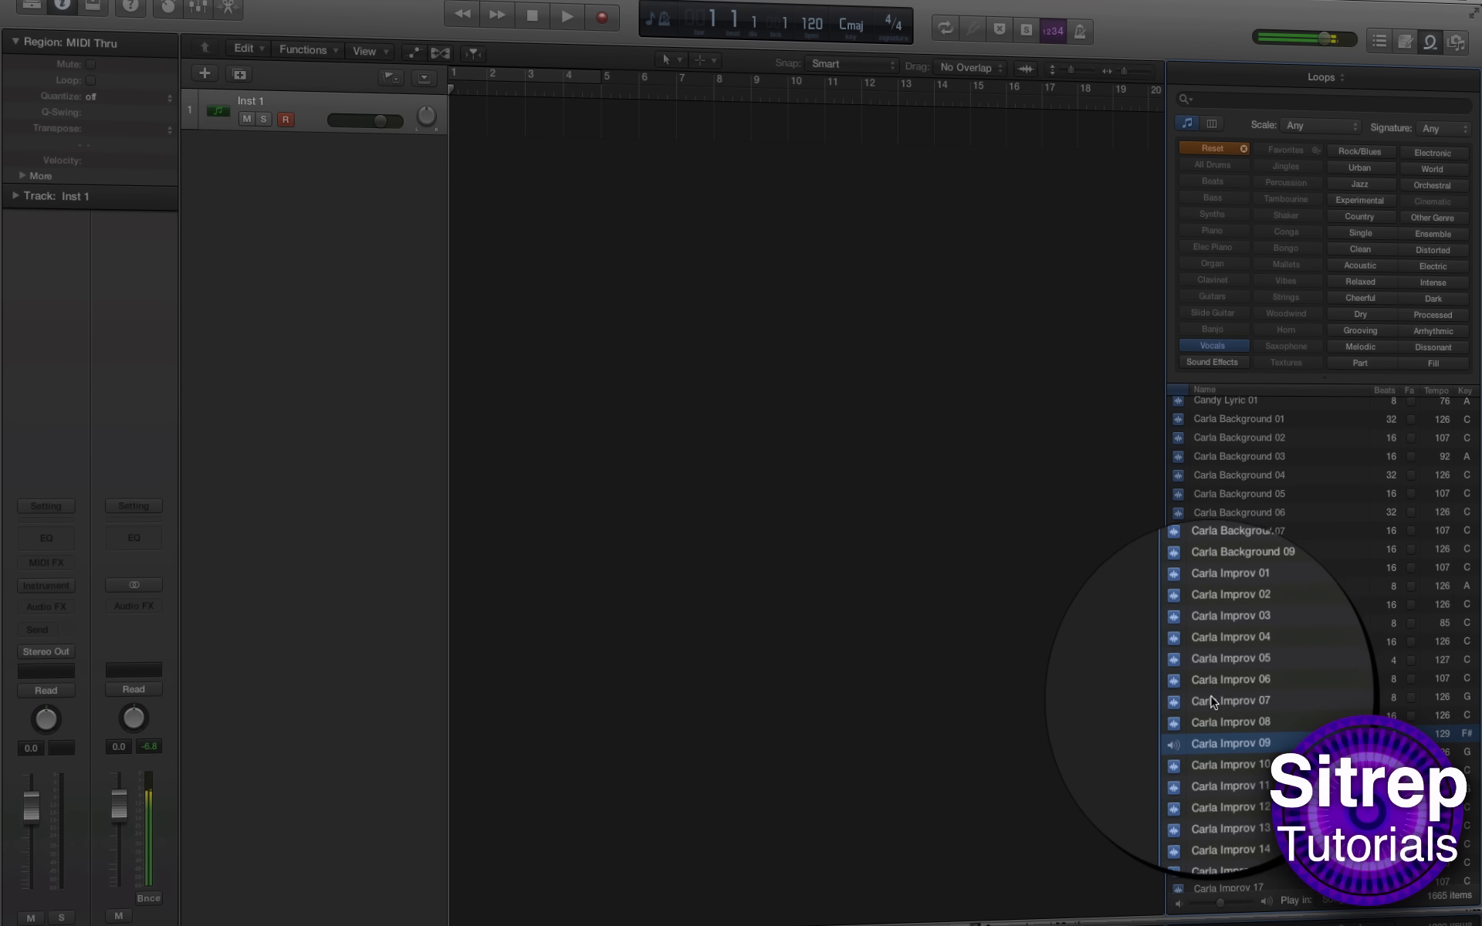
{"action": "left_click", "coordinate": [1213, 687]}
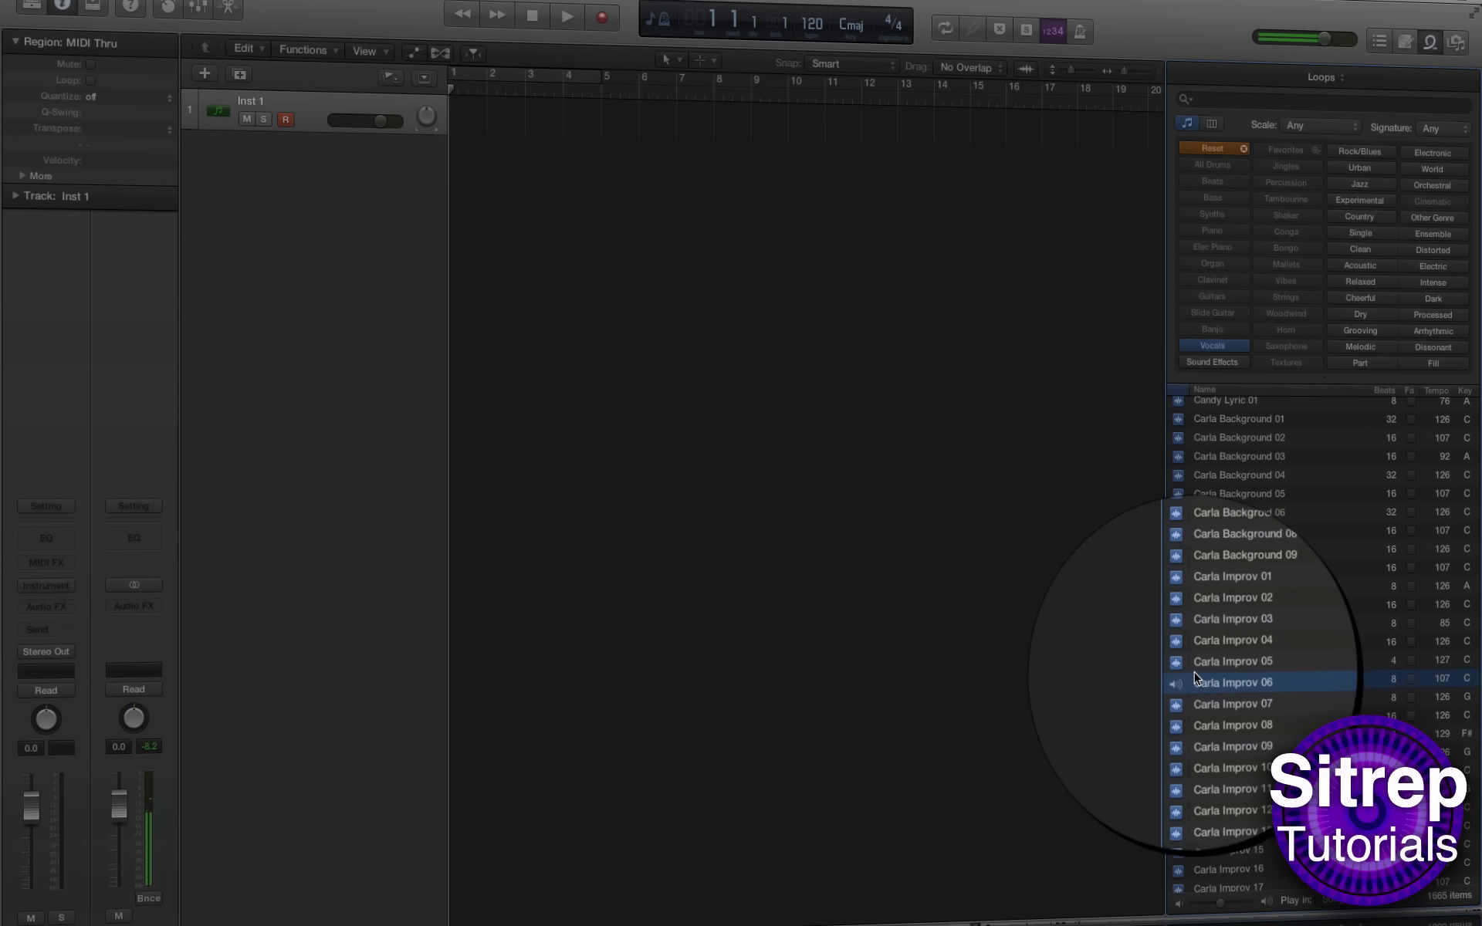
{"action": "left_click", "coordinate": [1217, 626]}
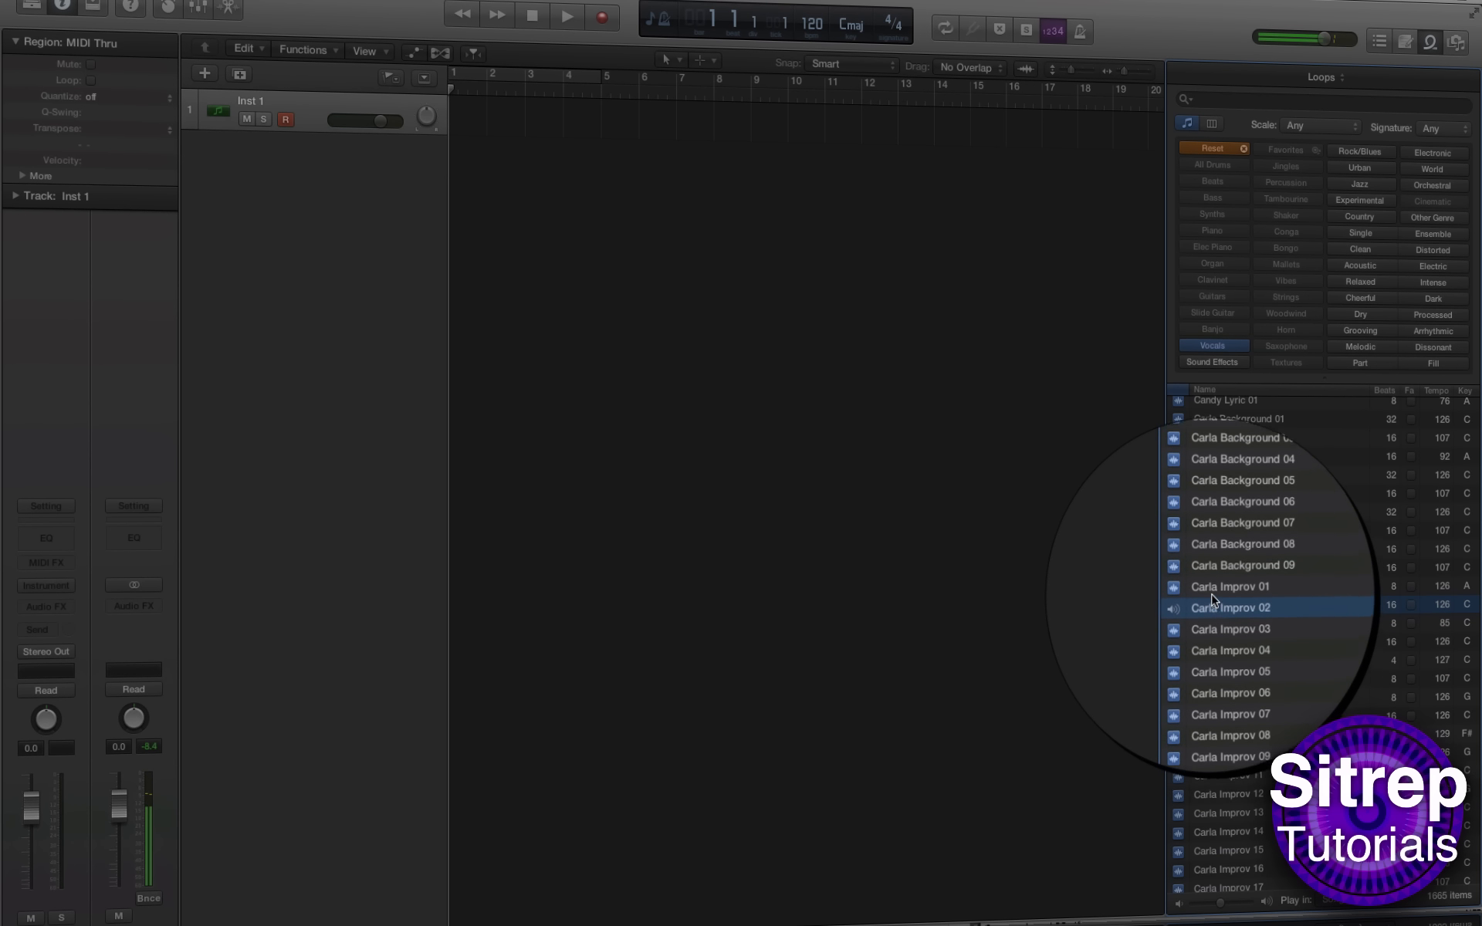
Step: Add the Carla Improv 02 loop at bar 1, importing its tempo information, and the Carla Improv 20 loop at bar 5 on separate tracks
{"action": "left_click_drag", "start_coordinate": [1214, 610], "coordinate": [486, 243]}
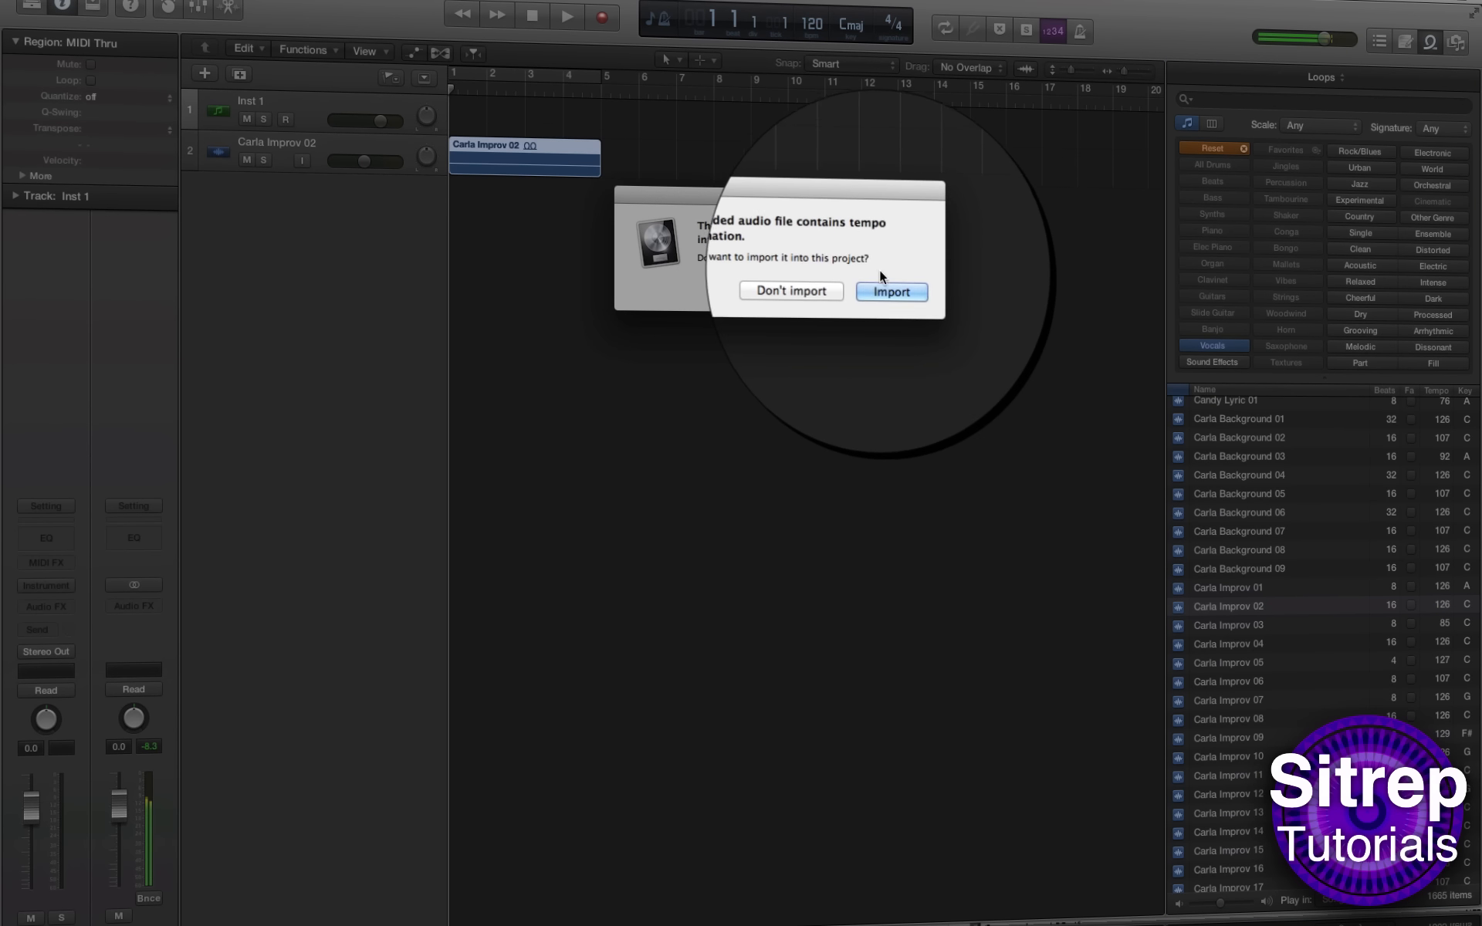
{"action": "left_click", "coordinate": [886, 285]}
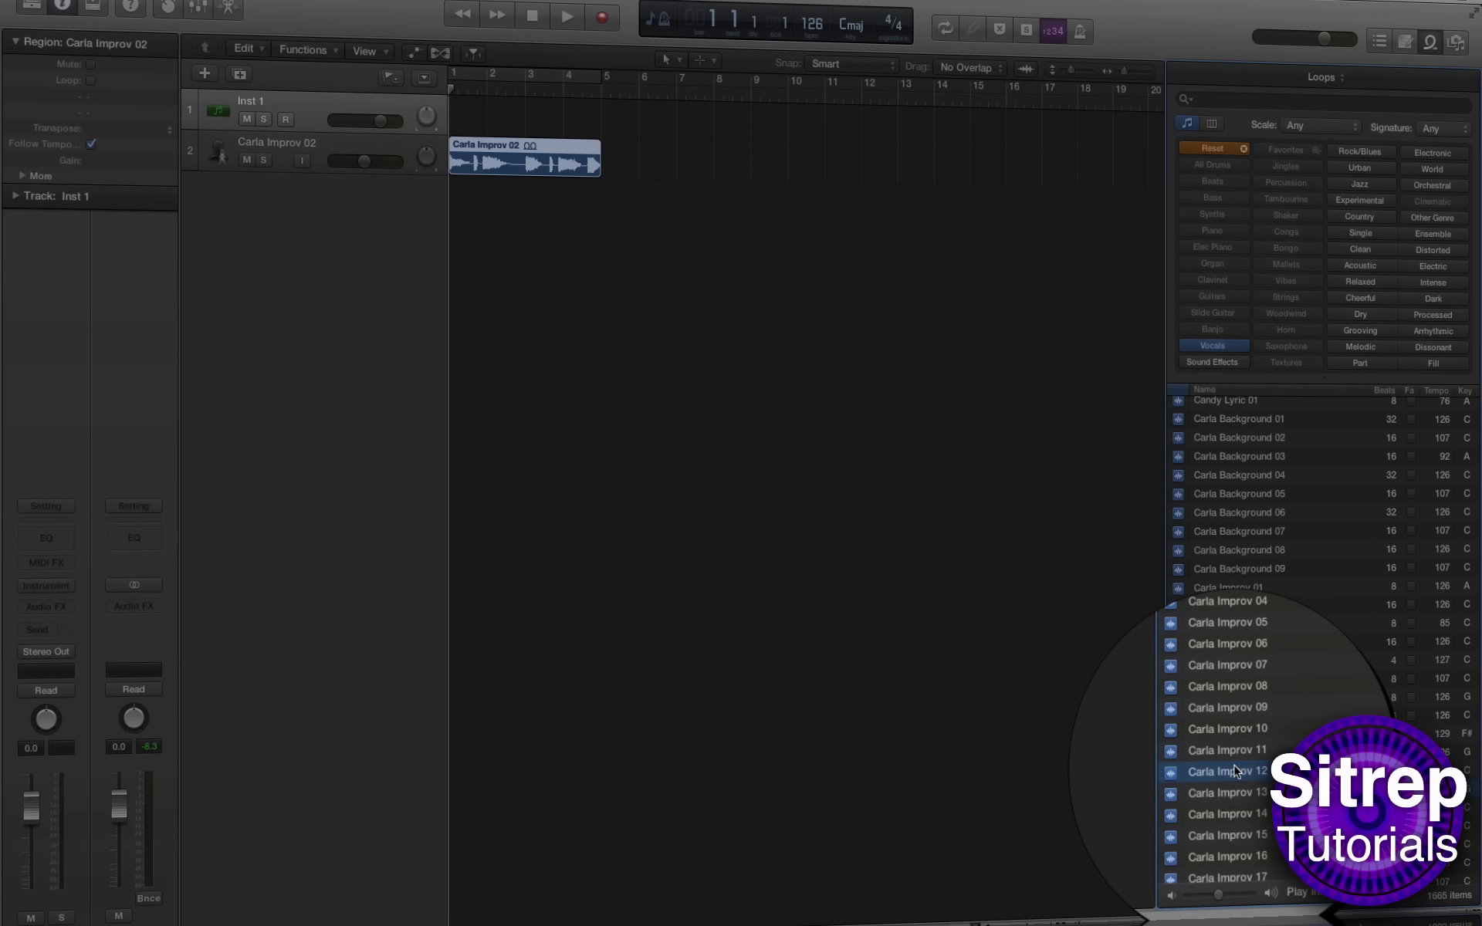
{"action": "scroll", "coordinate": [1236, 770], "scroll_direction": "down", "scroll_amount": 5}
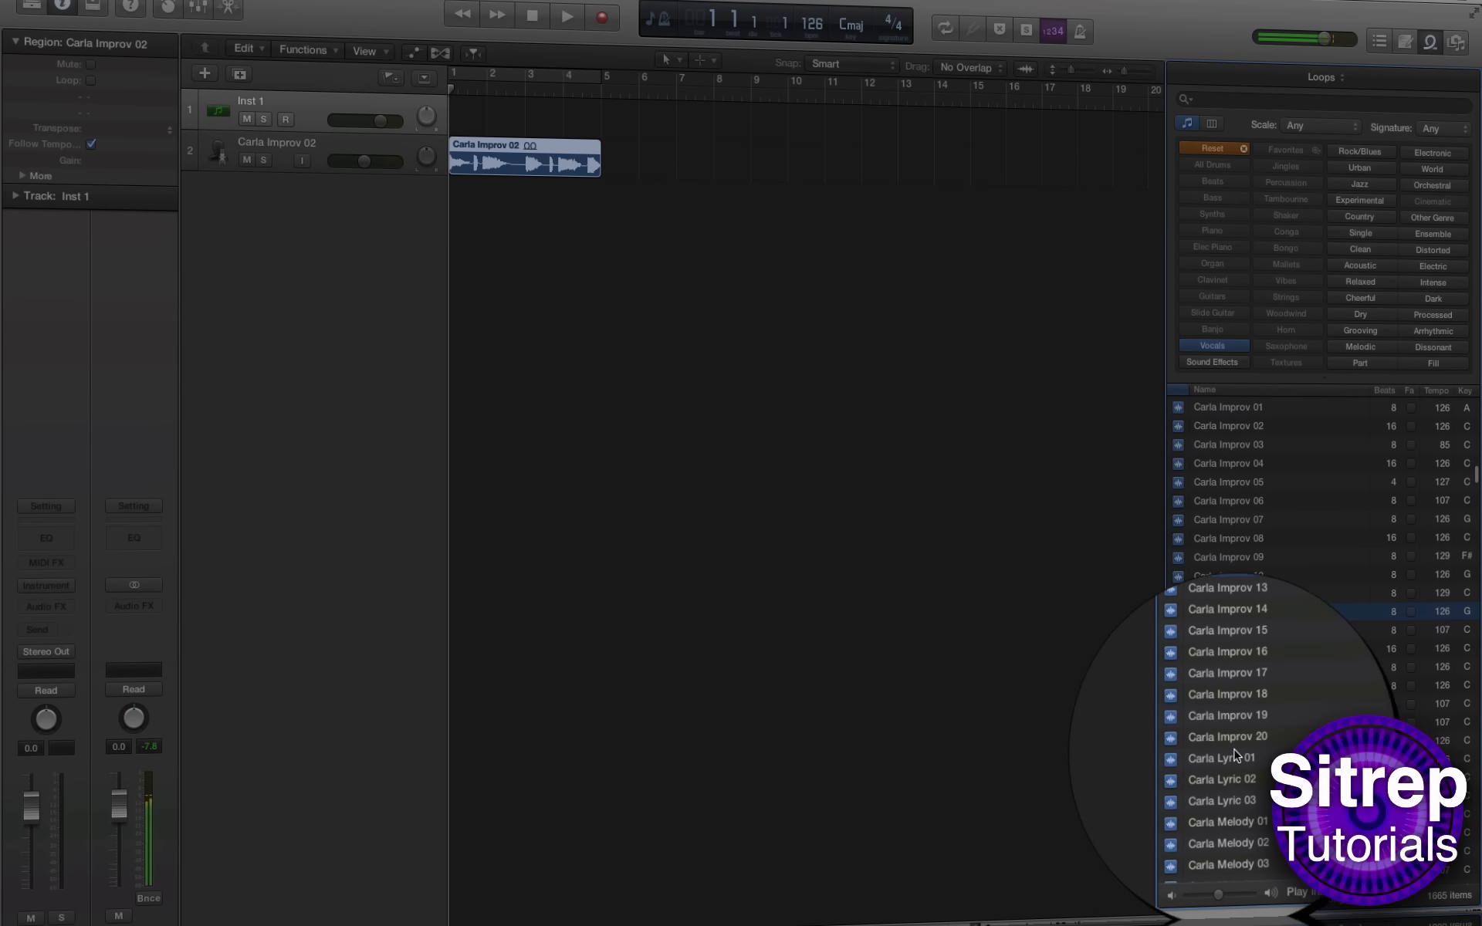
{"action": "left_click_drag", "start_coordinate": [1236, 745], "coordinate": [627, 484]}
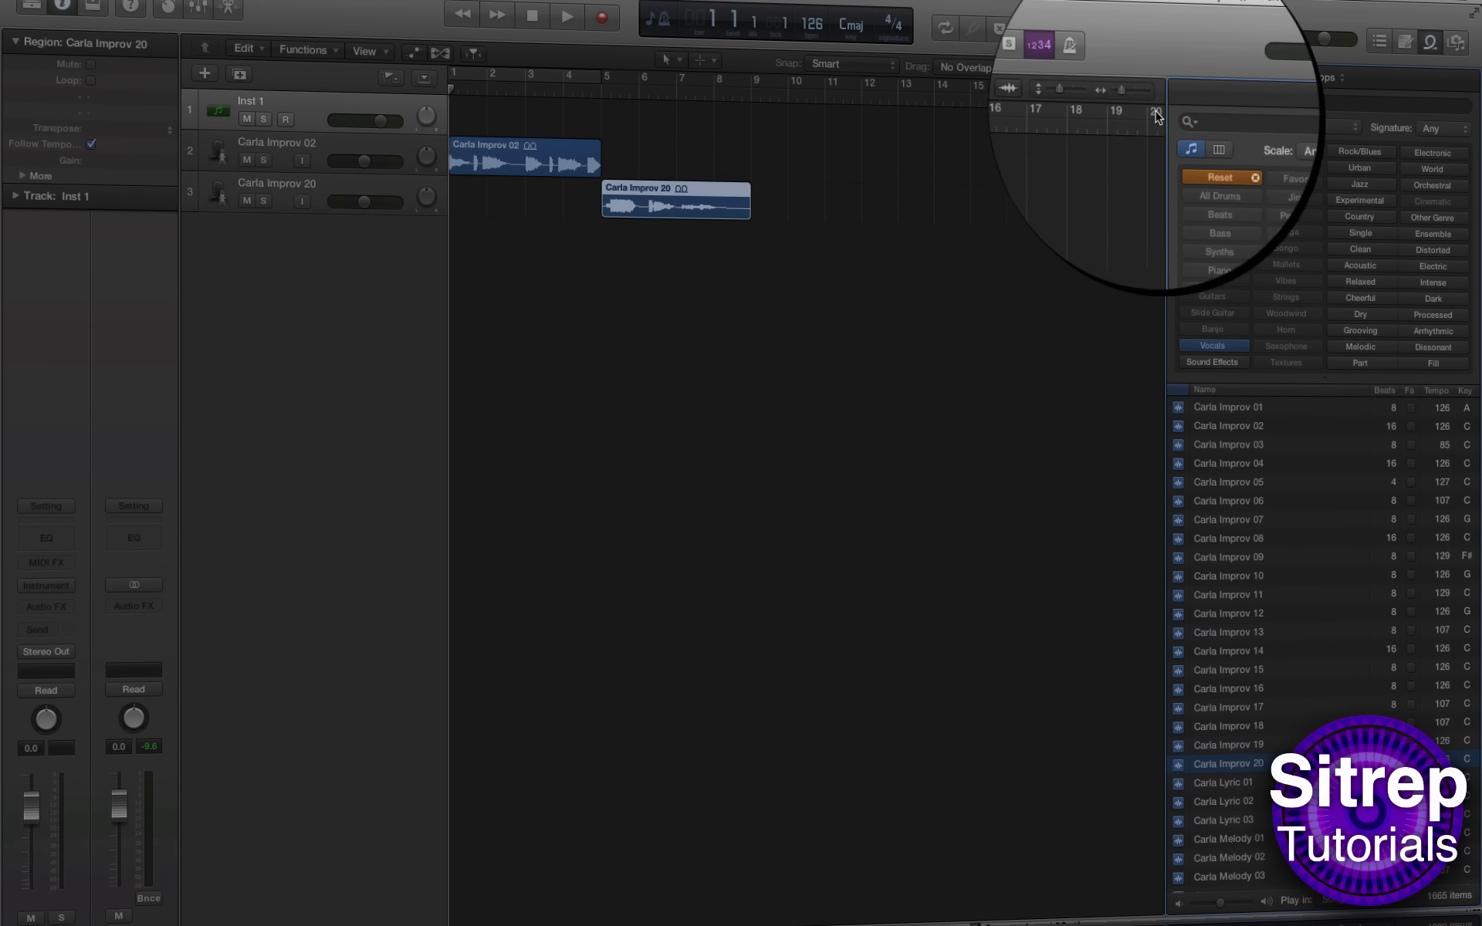
Step: Move the Carla Improv 20 region up to the Carla Improv 02 track, keeping its start at bar 5
{"action": "left_click", "coordinate": [1150, 73]}
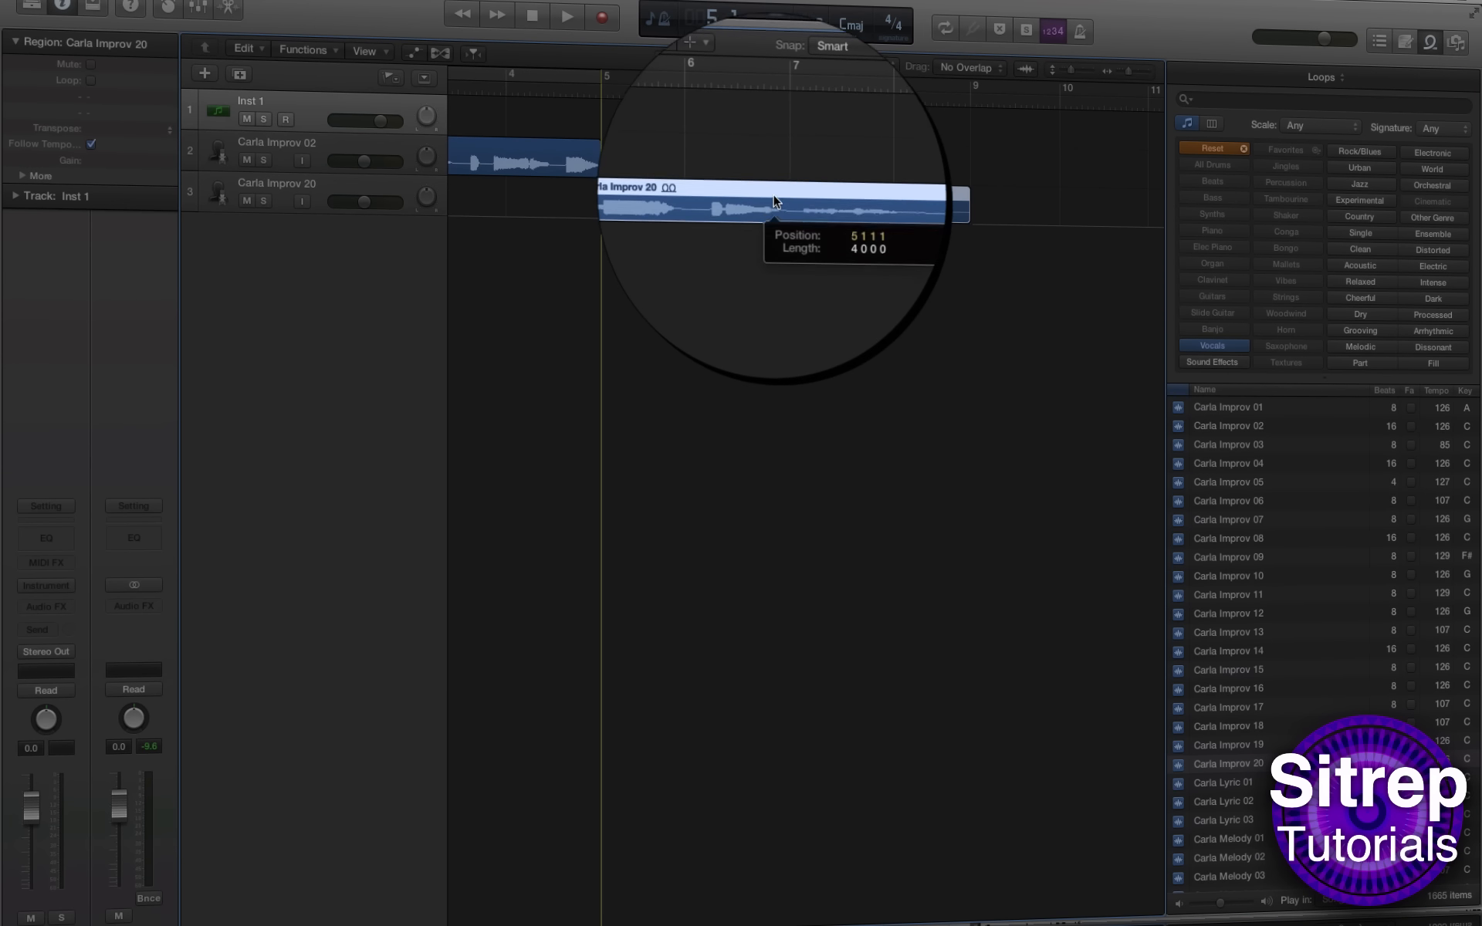
{"action": "left_click_drag", "start_coordinate": [770, 207], "coordinate": [771, 166]}
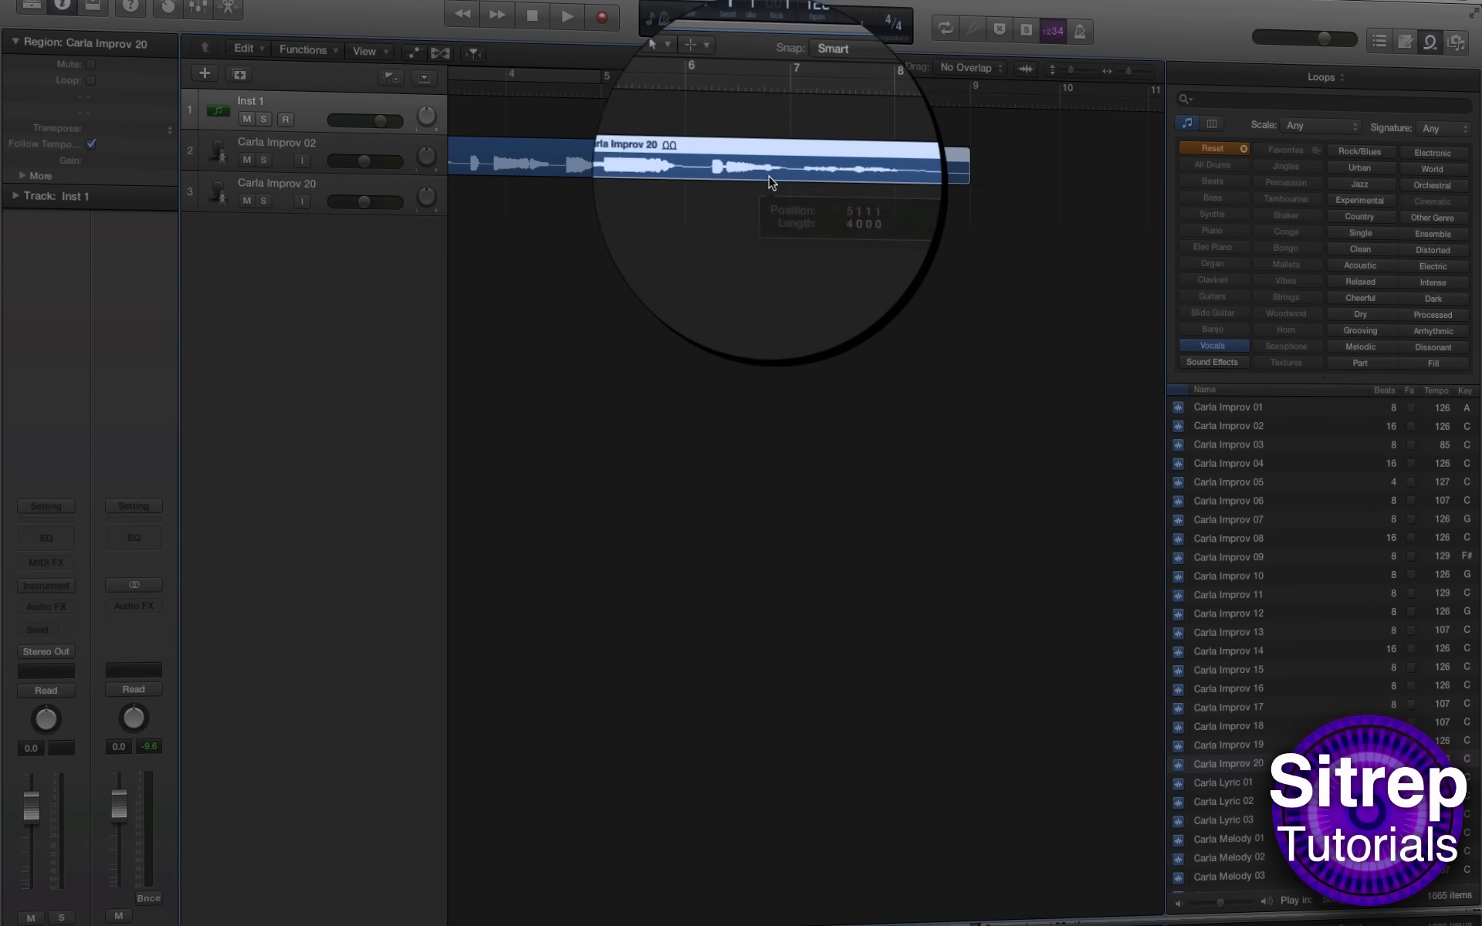
{"action": "left_click", "coordinate": [790, 239]}
{"action": "scroll", "coordinate": [1018, 281], "scroll_direction": "left", "scroll_amount": 5}
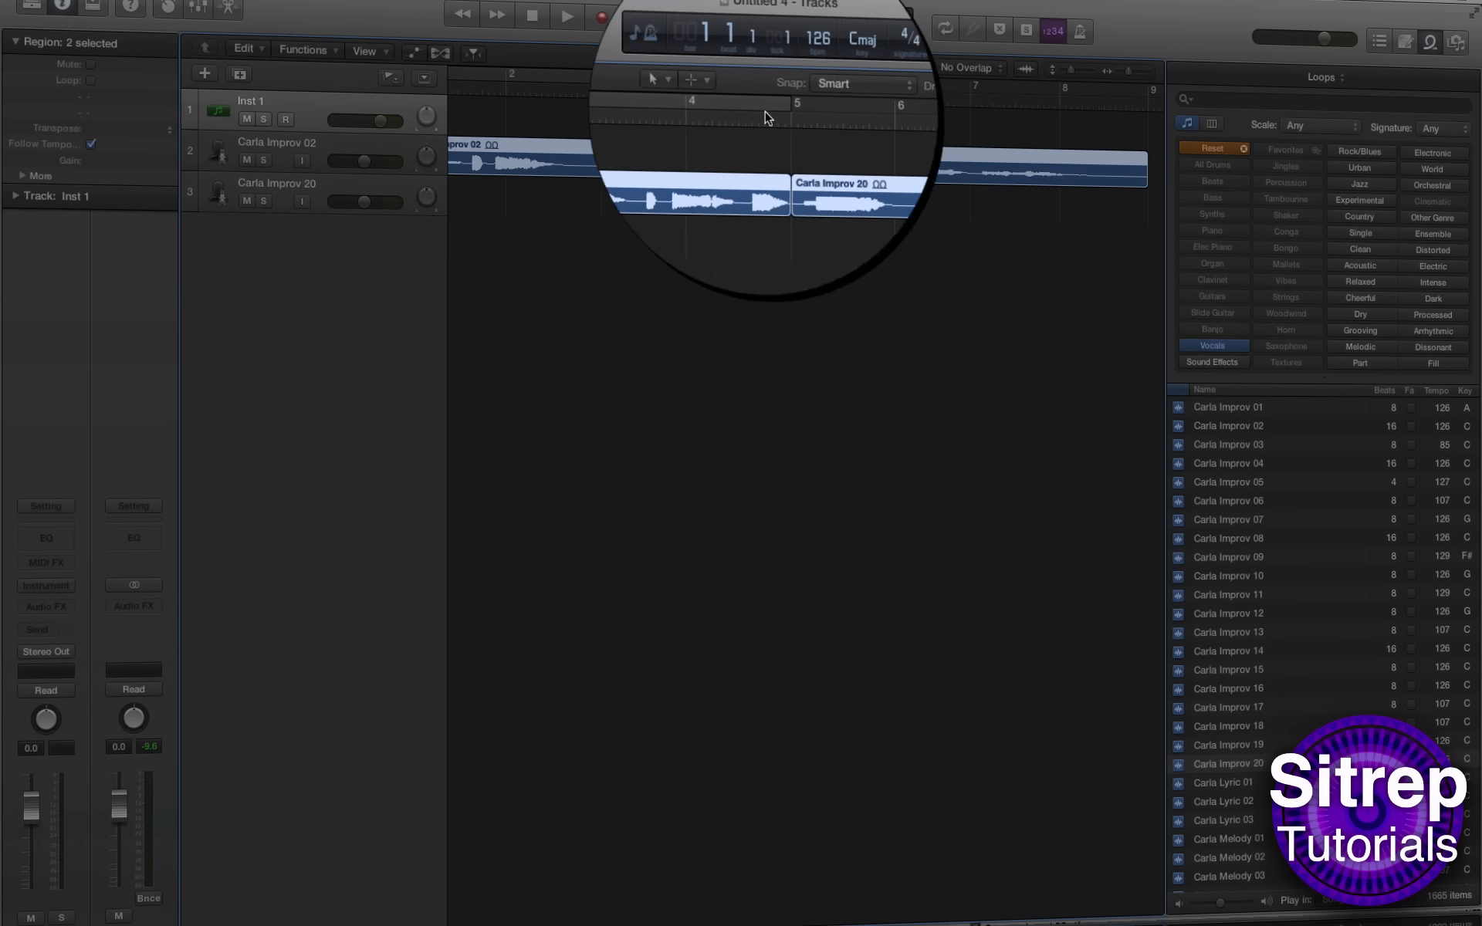
Step: Merge the Carla Improv 02 and Carla Improv 20 regions with the Glue Tool, creating a new audio file
{"action": "left_click_drag", "start_coordinate": [853, 298], "coordinate": [731, 157]}
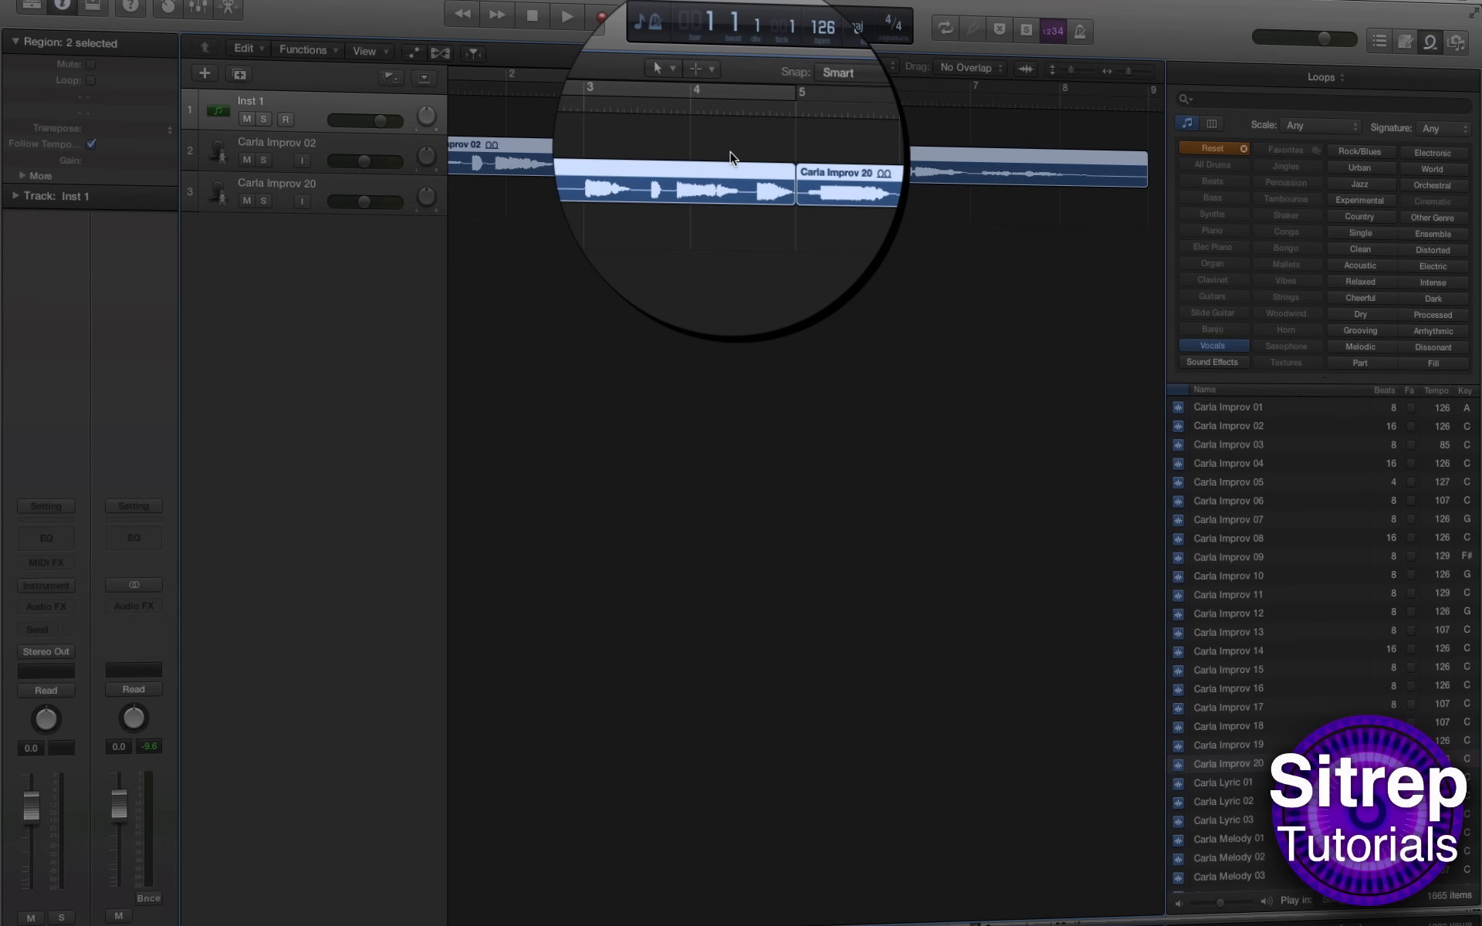
{"action": "left_click", "coordinate": [664, 80]}
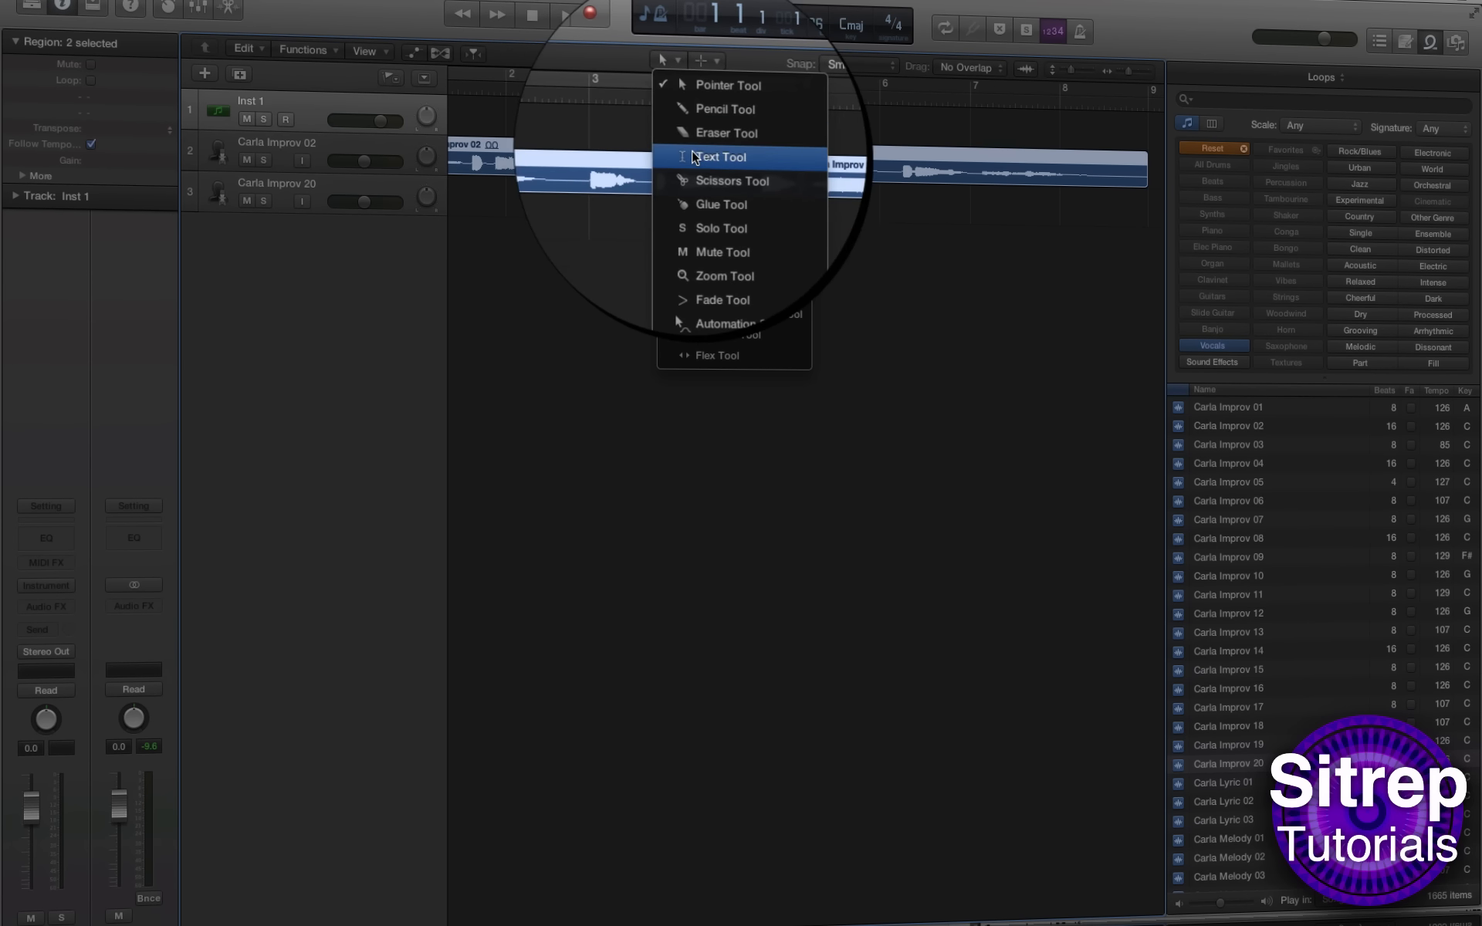
{"action": "left_click", "coordinate": [698, 188]}
{"action": "left_click", "coordinate": [822, 179]}
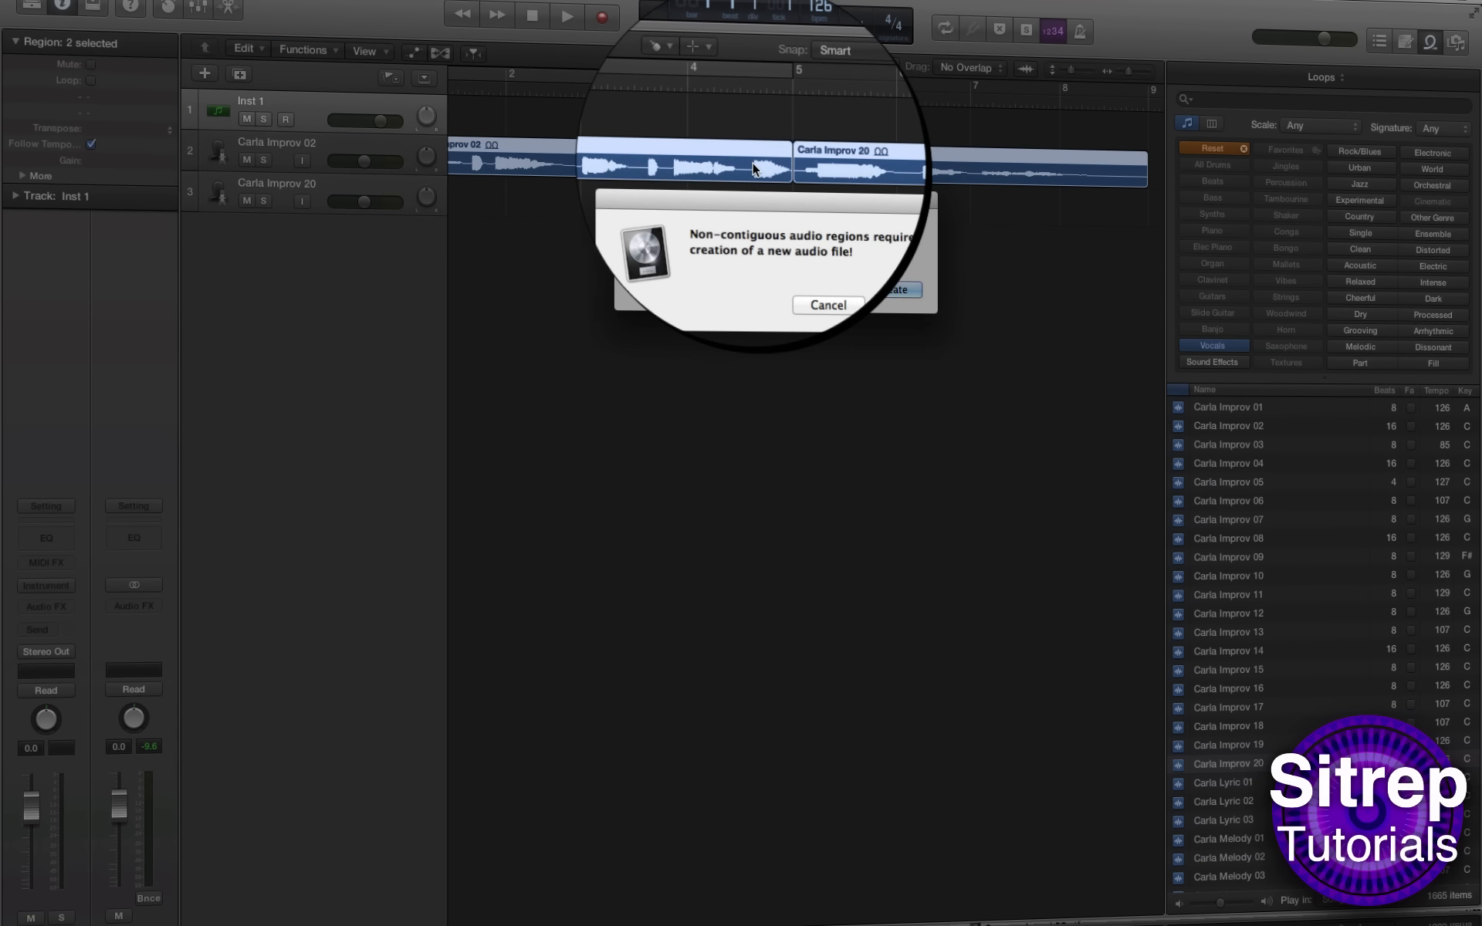
{"action": "left_click", "coordinate": [908, 293]}
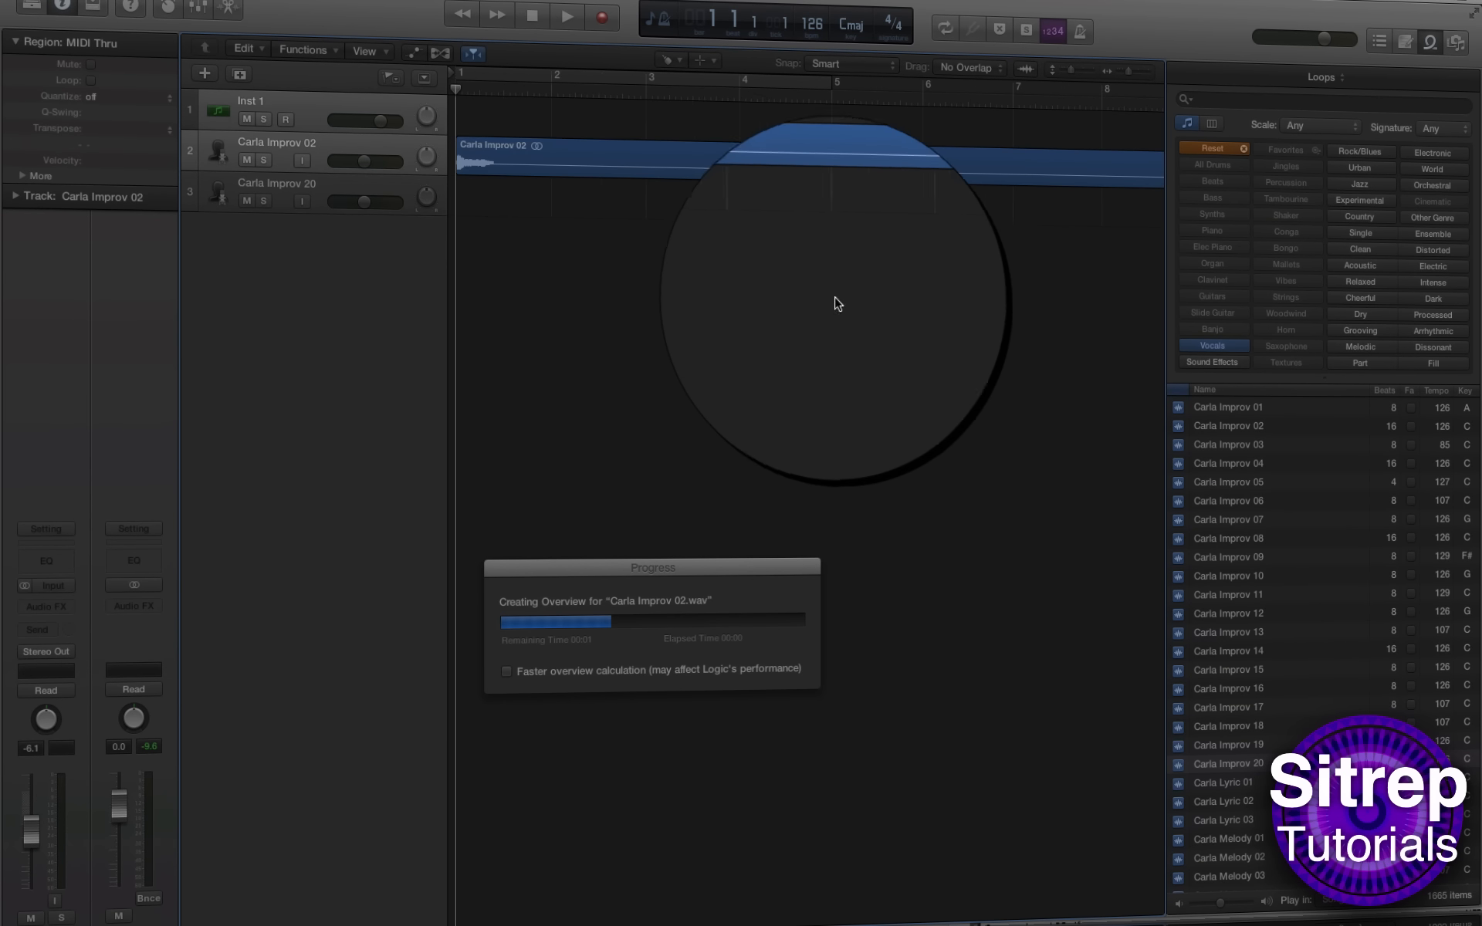
{"action": "scroll", "coordinate": [808, 259], "scroll_direction": "right", "scroll_amount": 5}
{"action": "scroll", "coordinate": [808, 259], "scroll_direction": "left", "scroll_amount": 3}
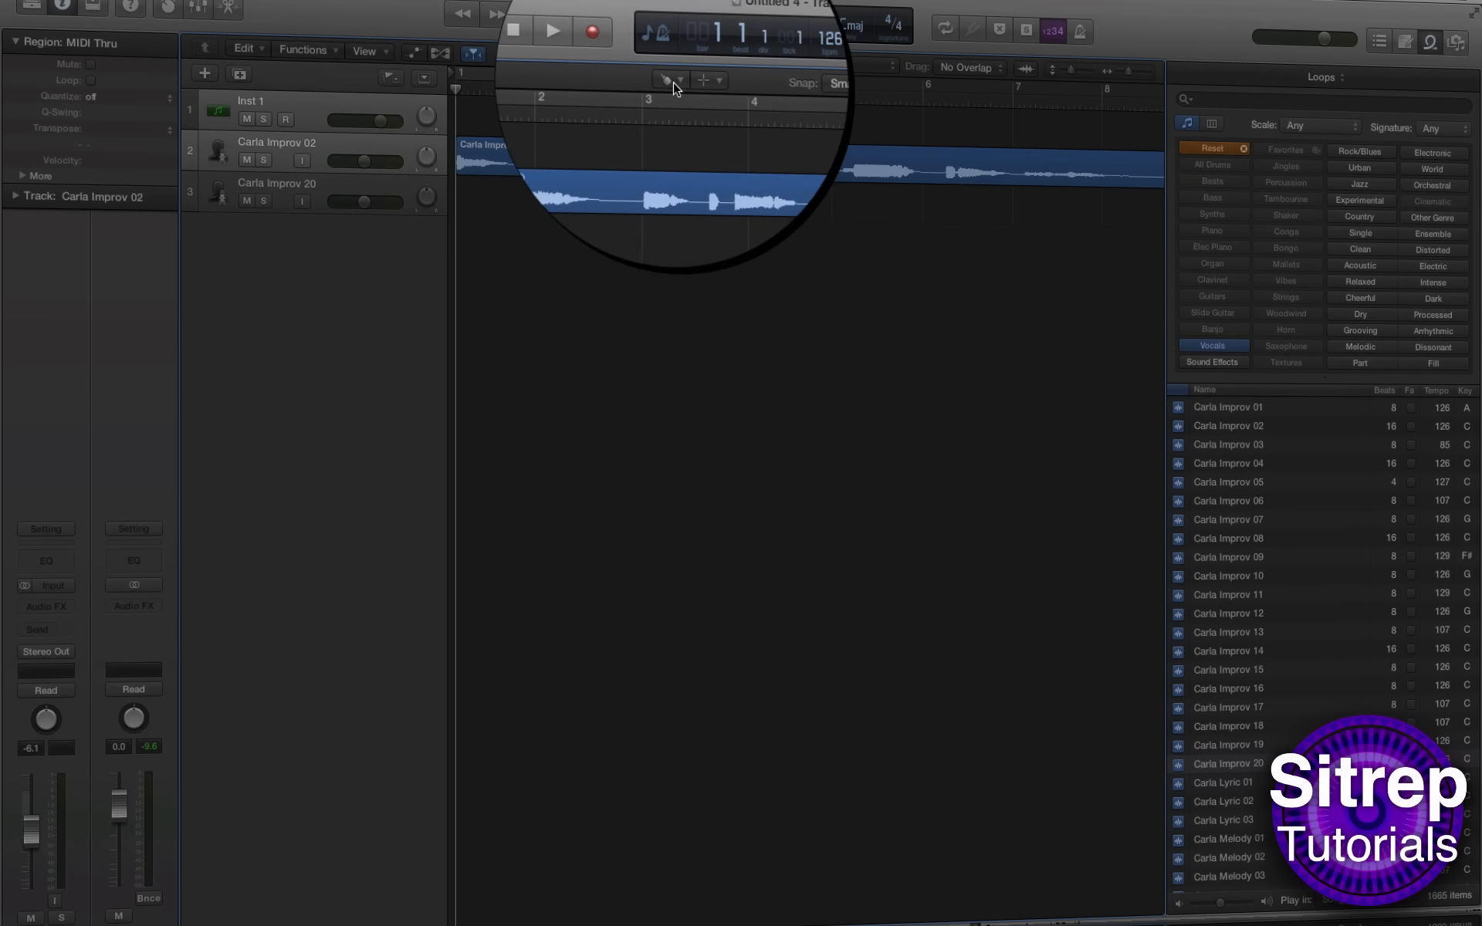
Step: Slice the merged Carla Improv 02 region into equal one-beat regions along its whole length with the Scissors Tool
{"action": "key", "text": "t"}
{"action": "left_click", "coordinate": [679, 104]}
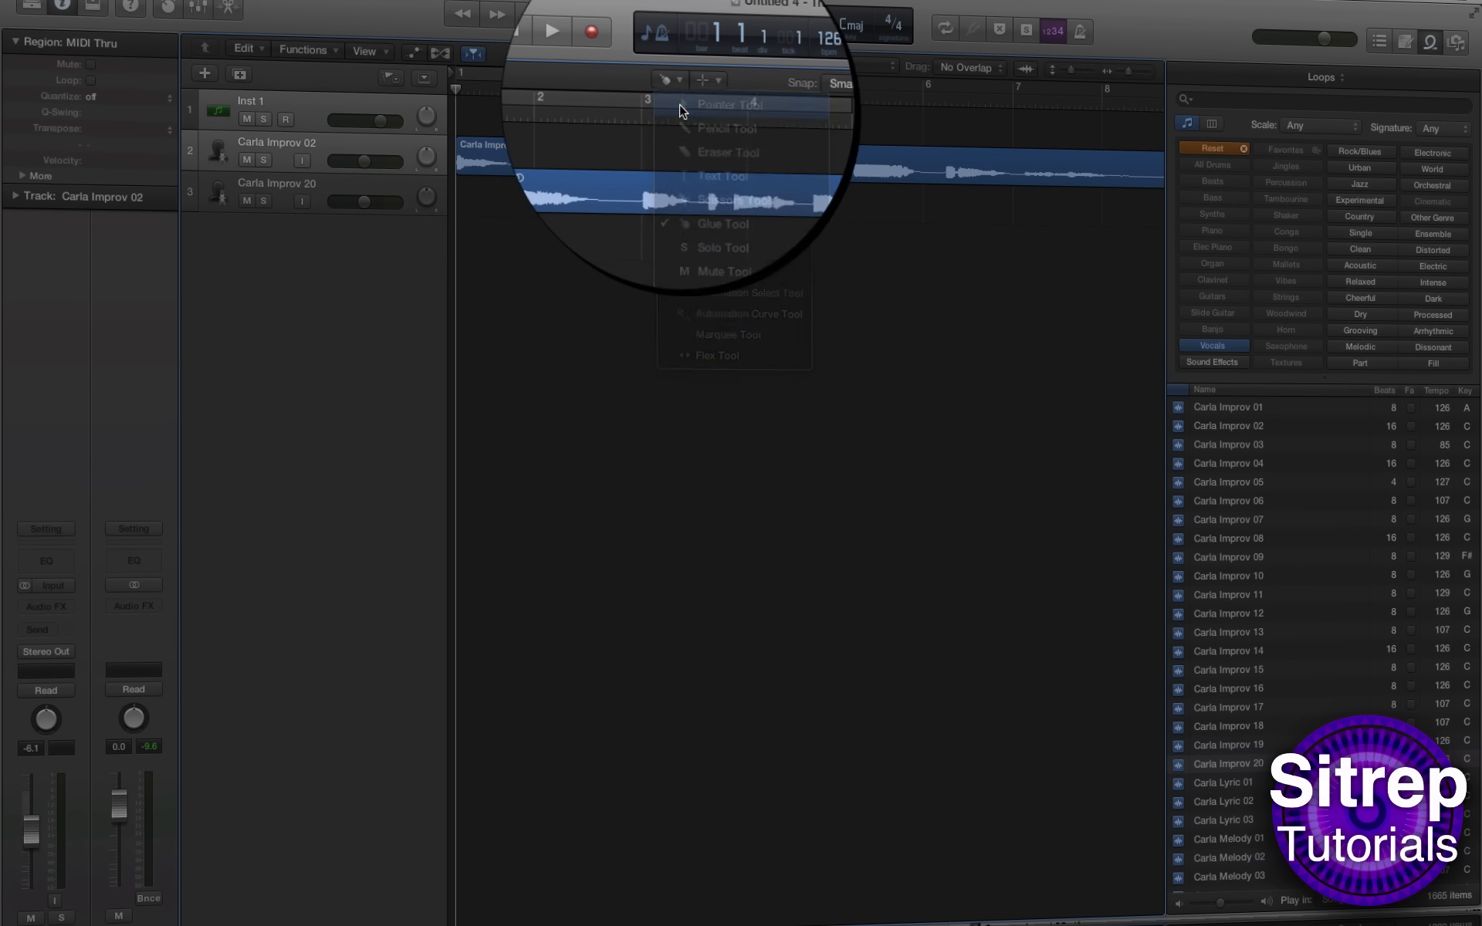
{"action": "left_click", "coordinate": [643, 154]}
{"action": "left_click", "coordinate": [664, 62]}
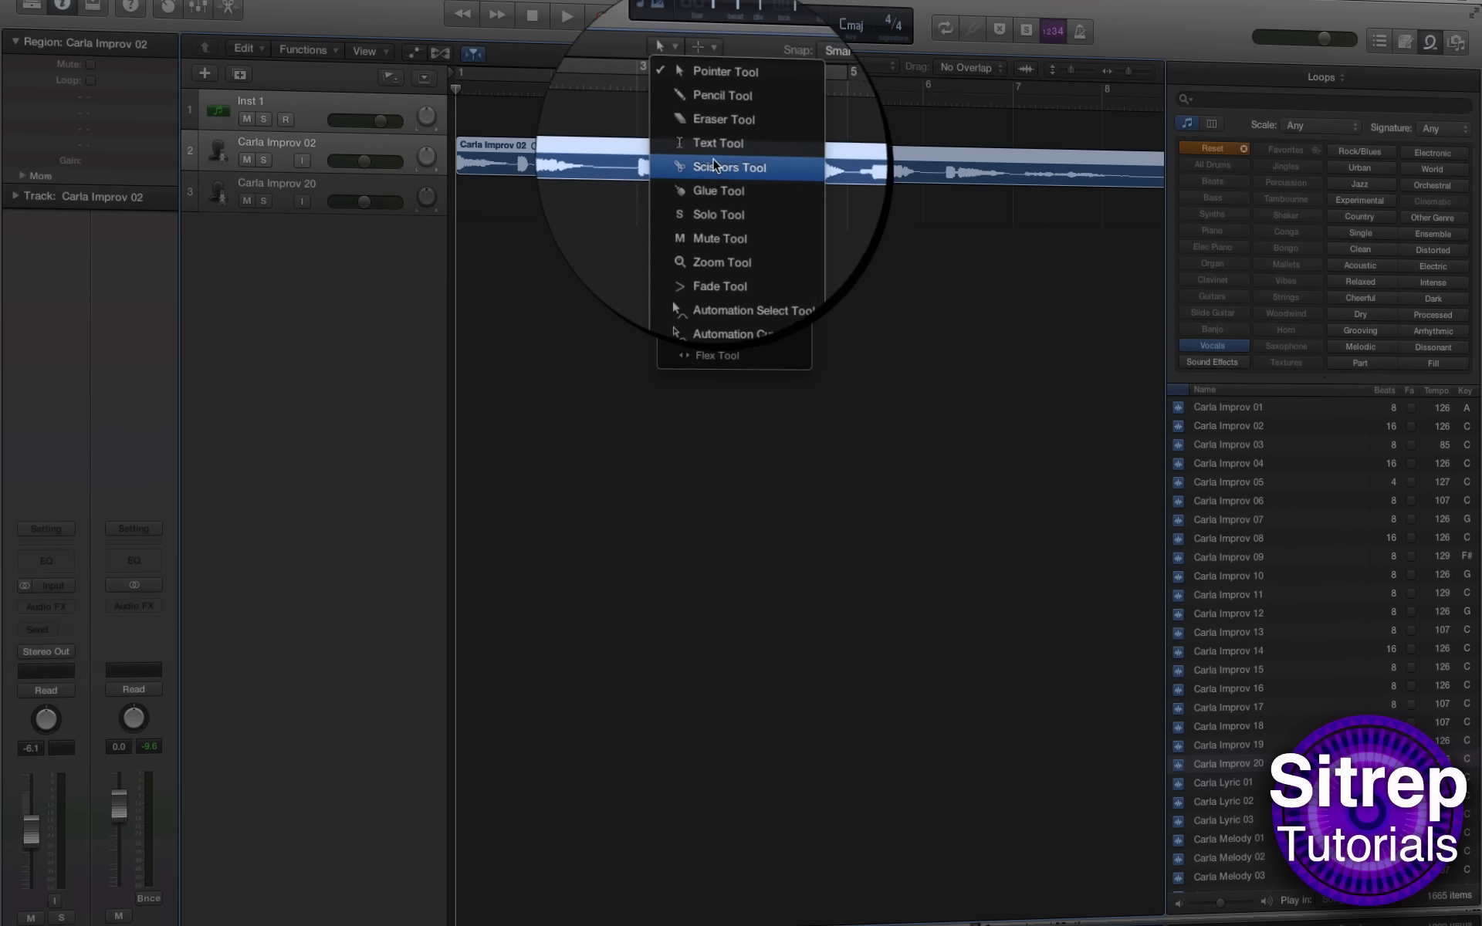
{"action": "left_click", "coordinate": [722, 208]}
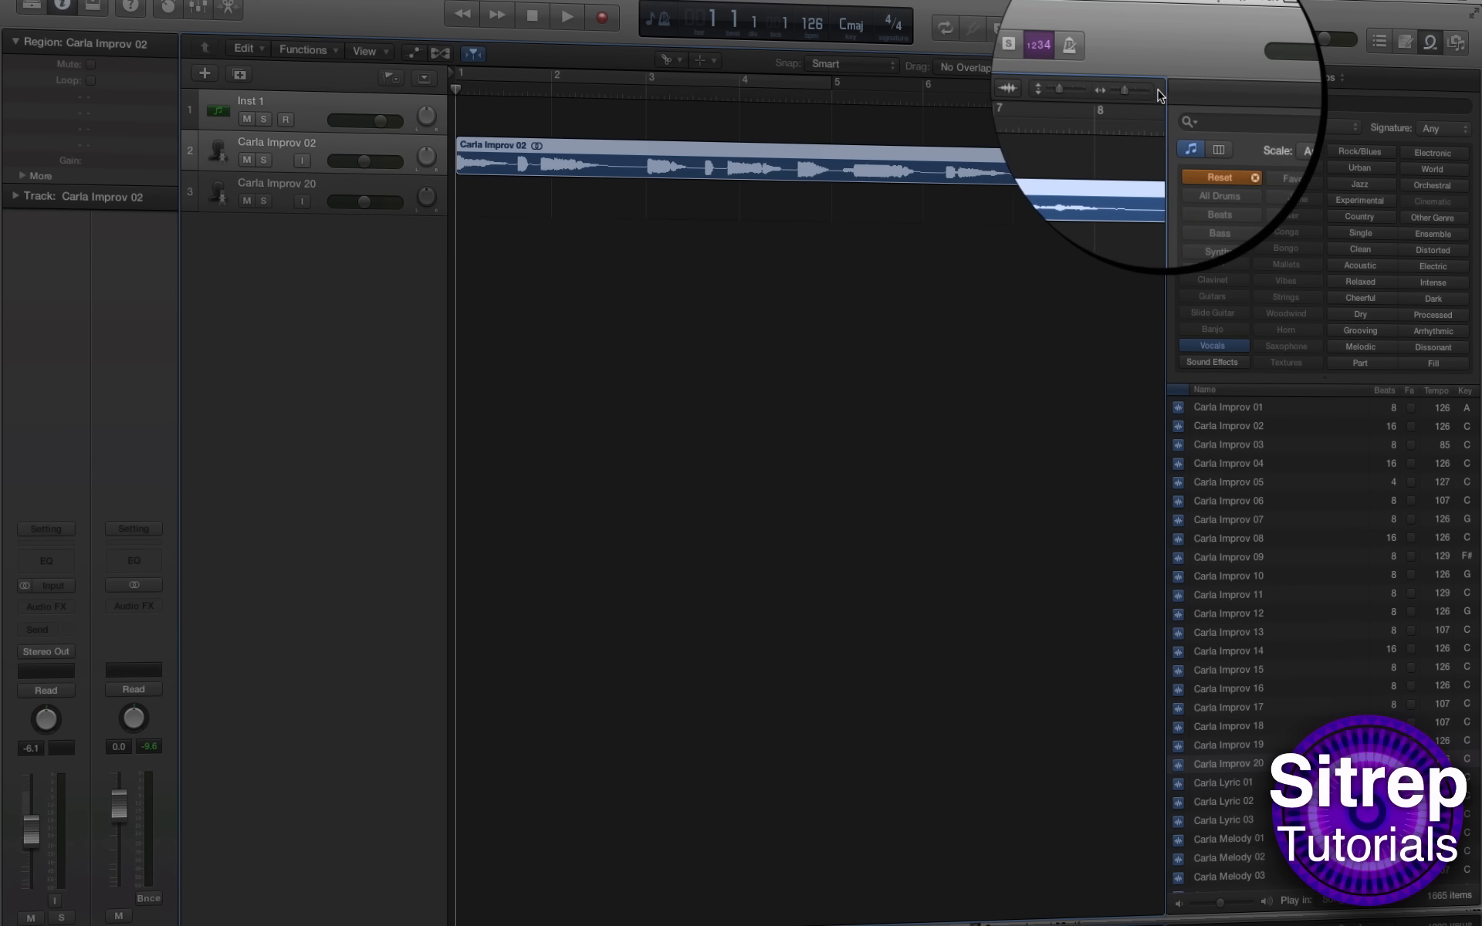
{"action": "left_click", "coordinate": [1151, 93]}
{"action": "left_click", "coordinate": [886, 102]}
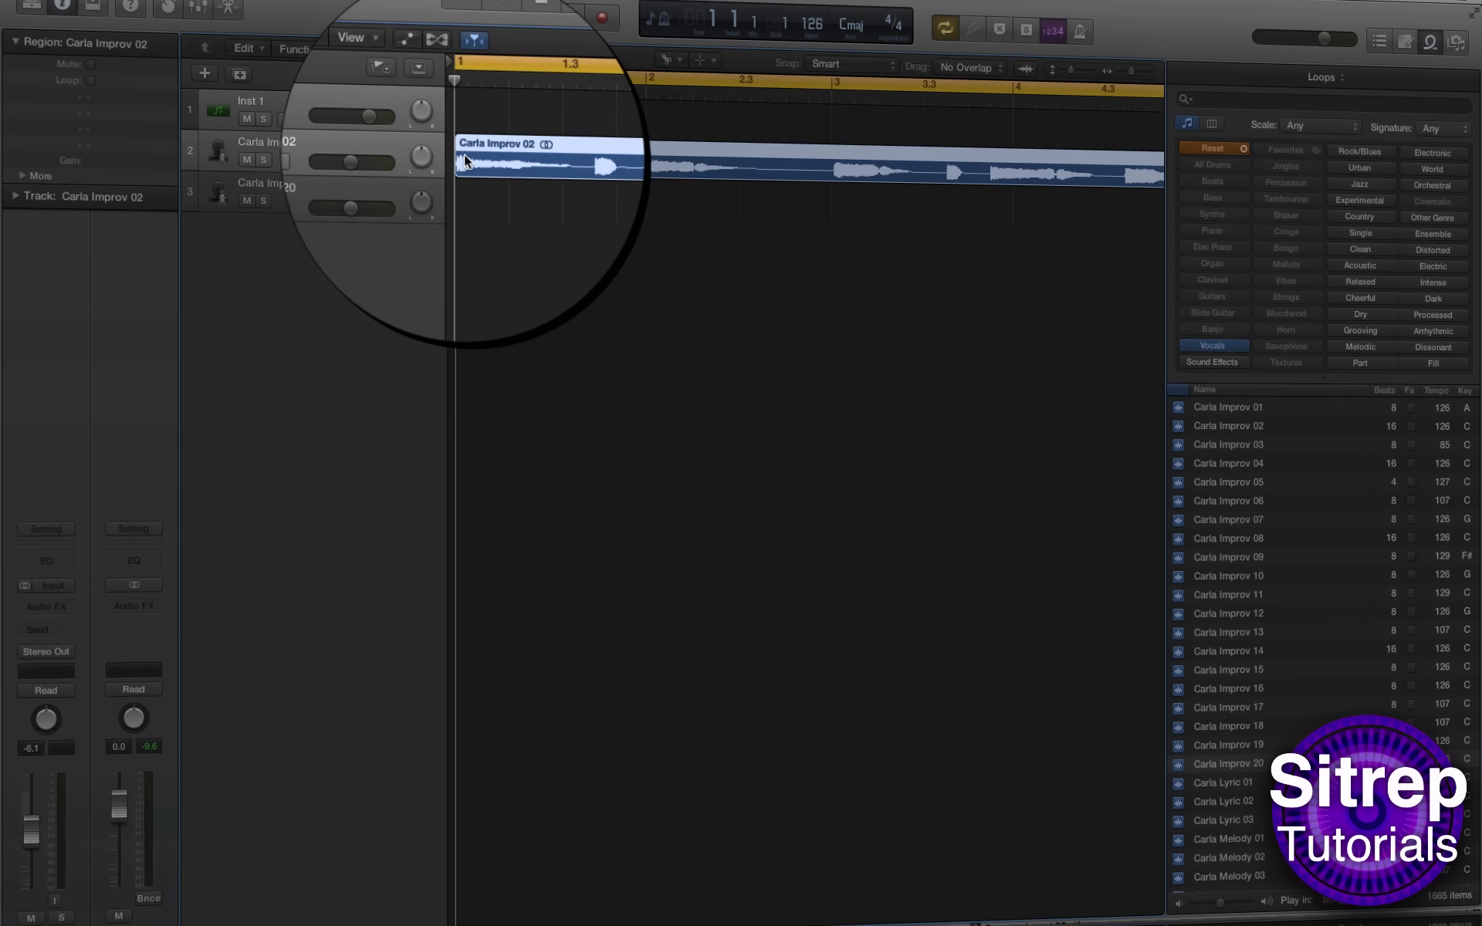
{"action": "left_click_drag", "start_coordinate": [464, 155], "coordinate": [499, 153]}
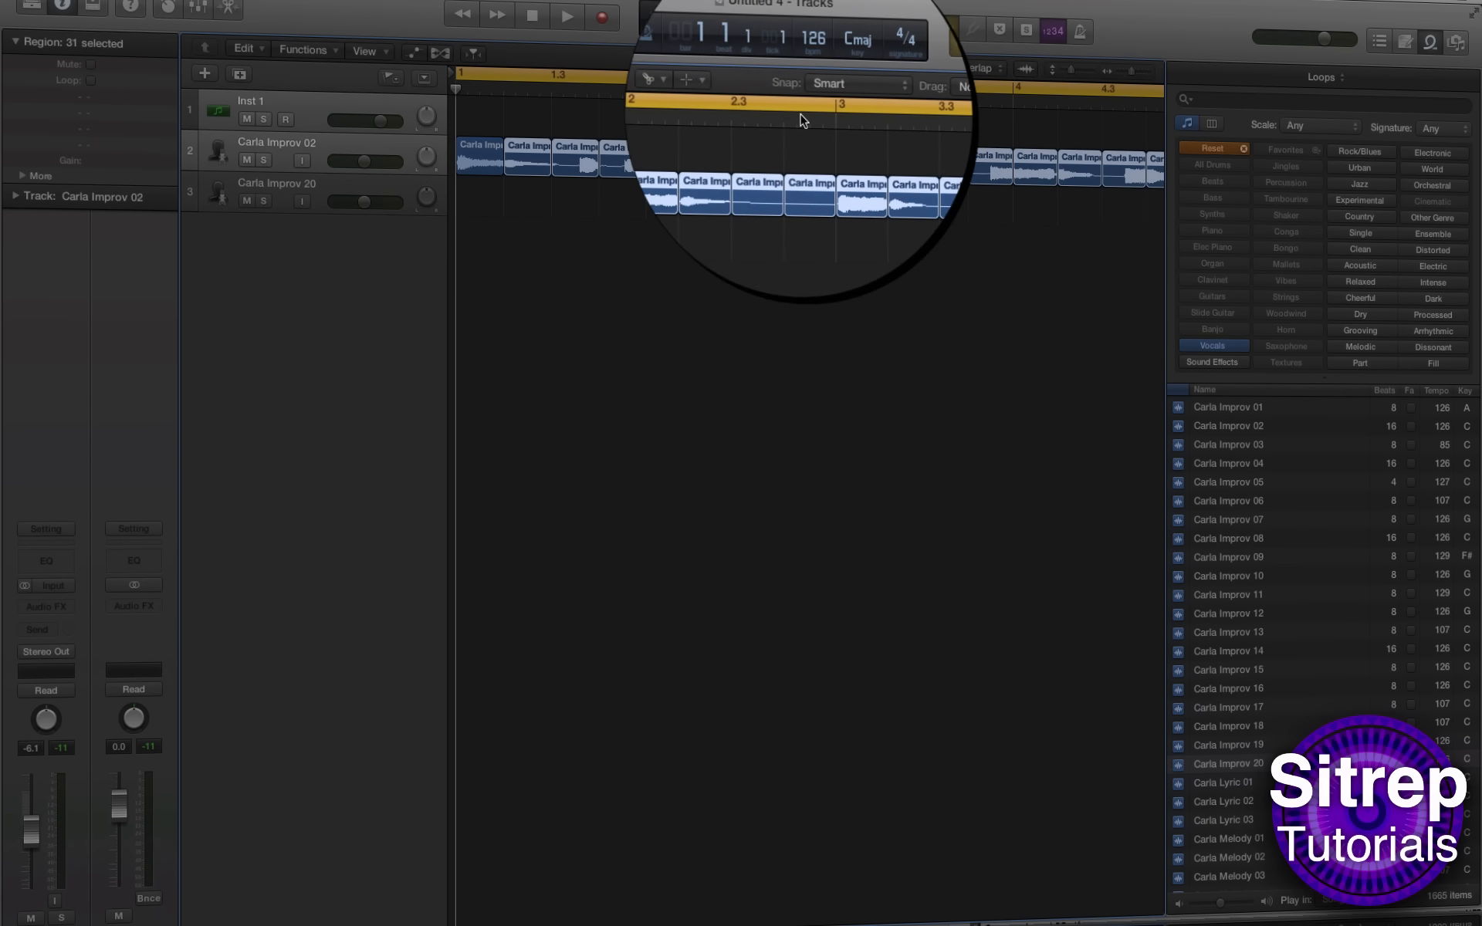
Step: Switch to the Pointer Tool and delete the Carla Improv 02.5, 02.7, 02.13 and 02.15 slices
{"action": "left_click", "coordinate": [670, 87]}
{"action": "left_click", "coordinate": [677, 101]}
{"action": "left_click", "coordinate": [681, 363]}
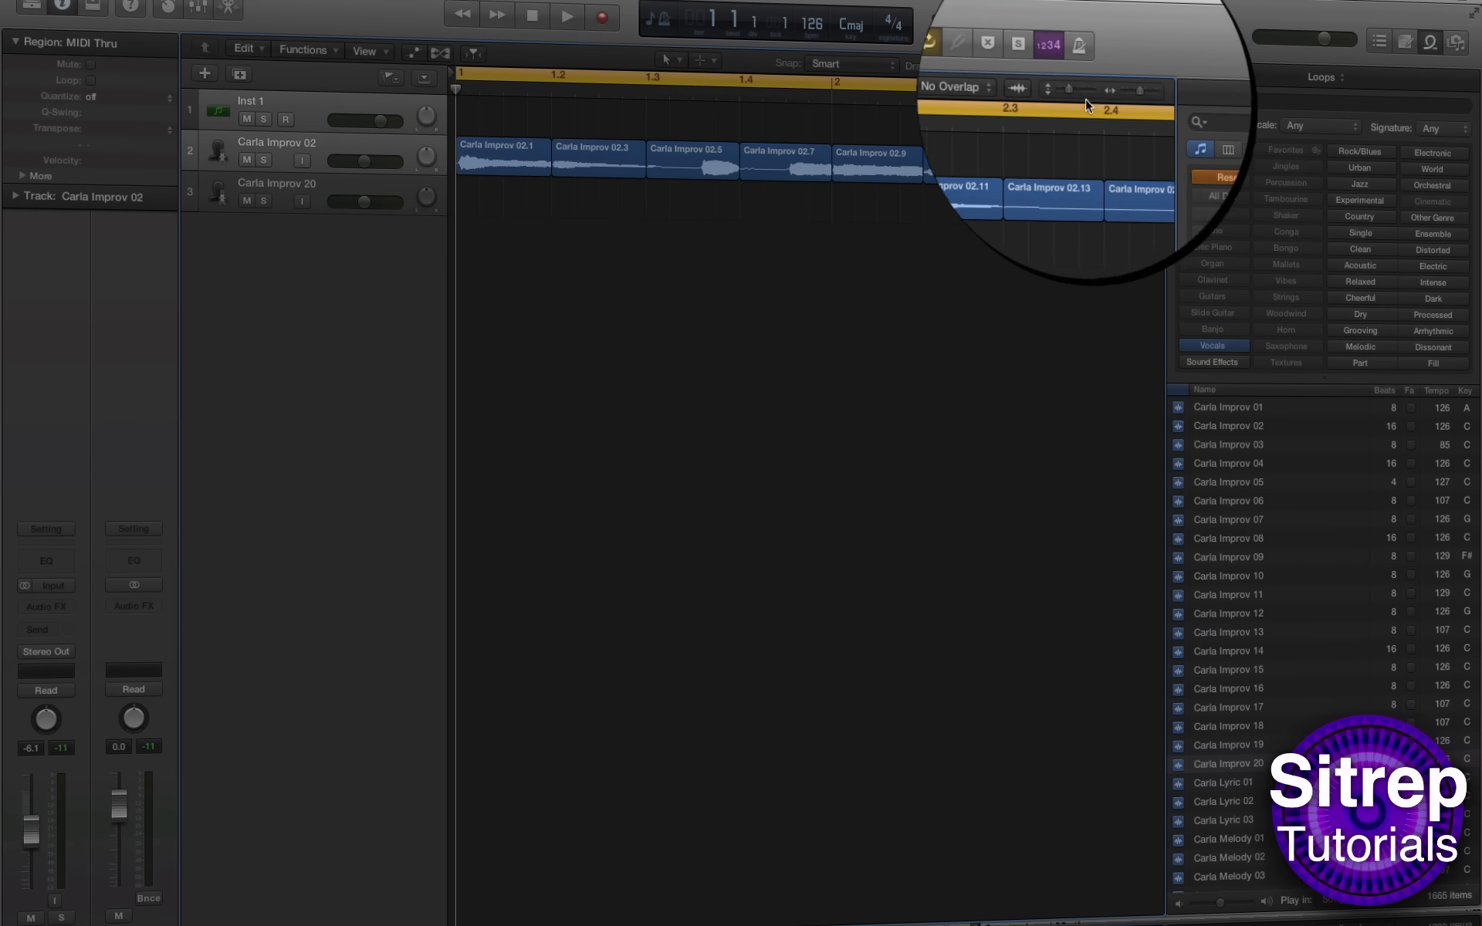
{"action": "left_click_drag", "start_coordinate": [1084, 95], "coordinate": [1092, 99]}
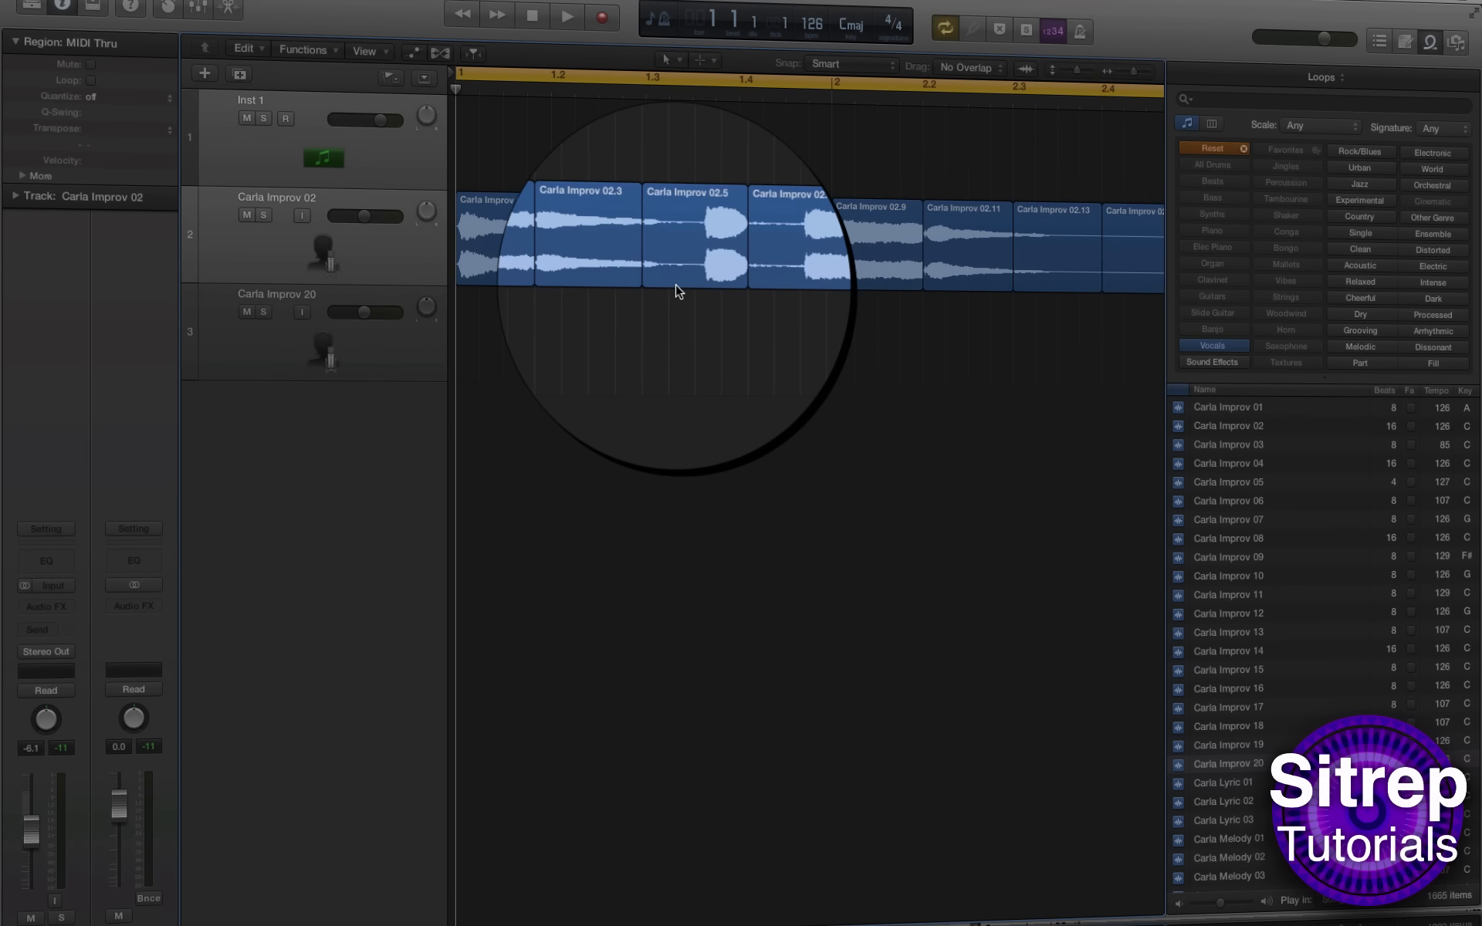
{"action": "left_click", "coordinate": [494, 238]}
{"action": "left_click", "coordinate": [691, 244]}
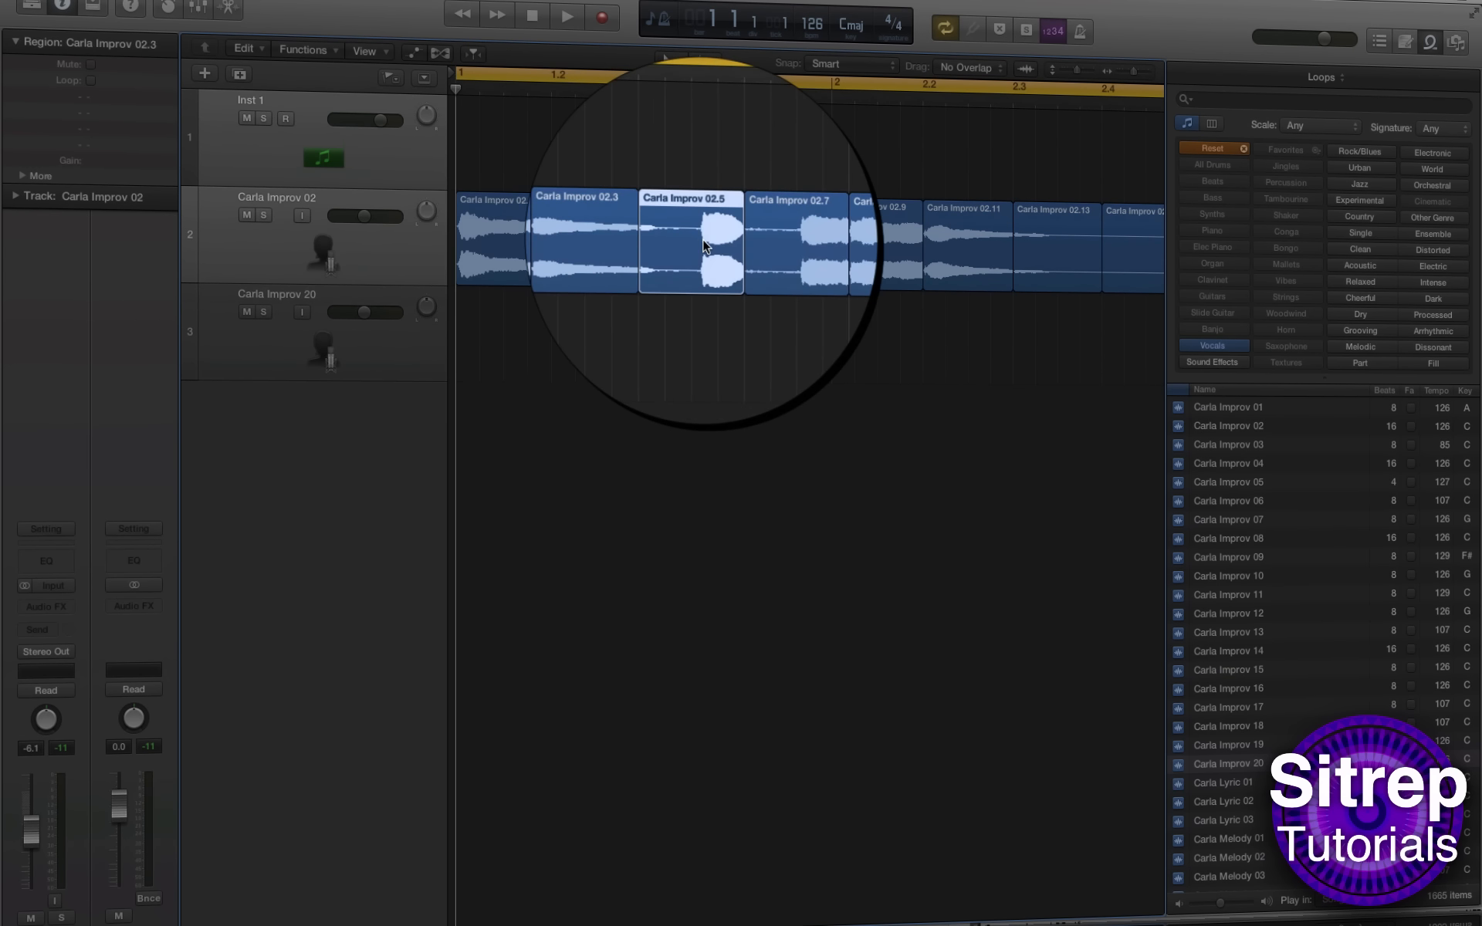
{"action": "key", "text": "Delete"}
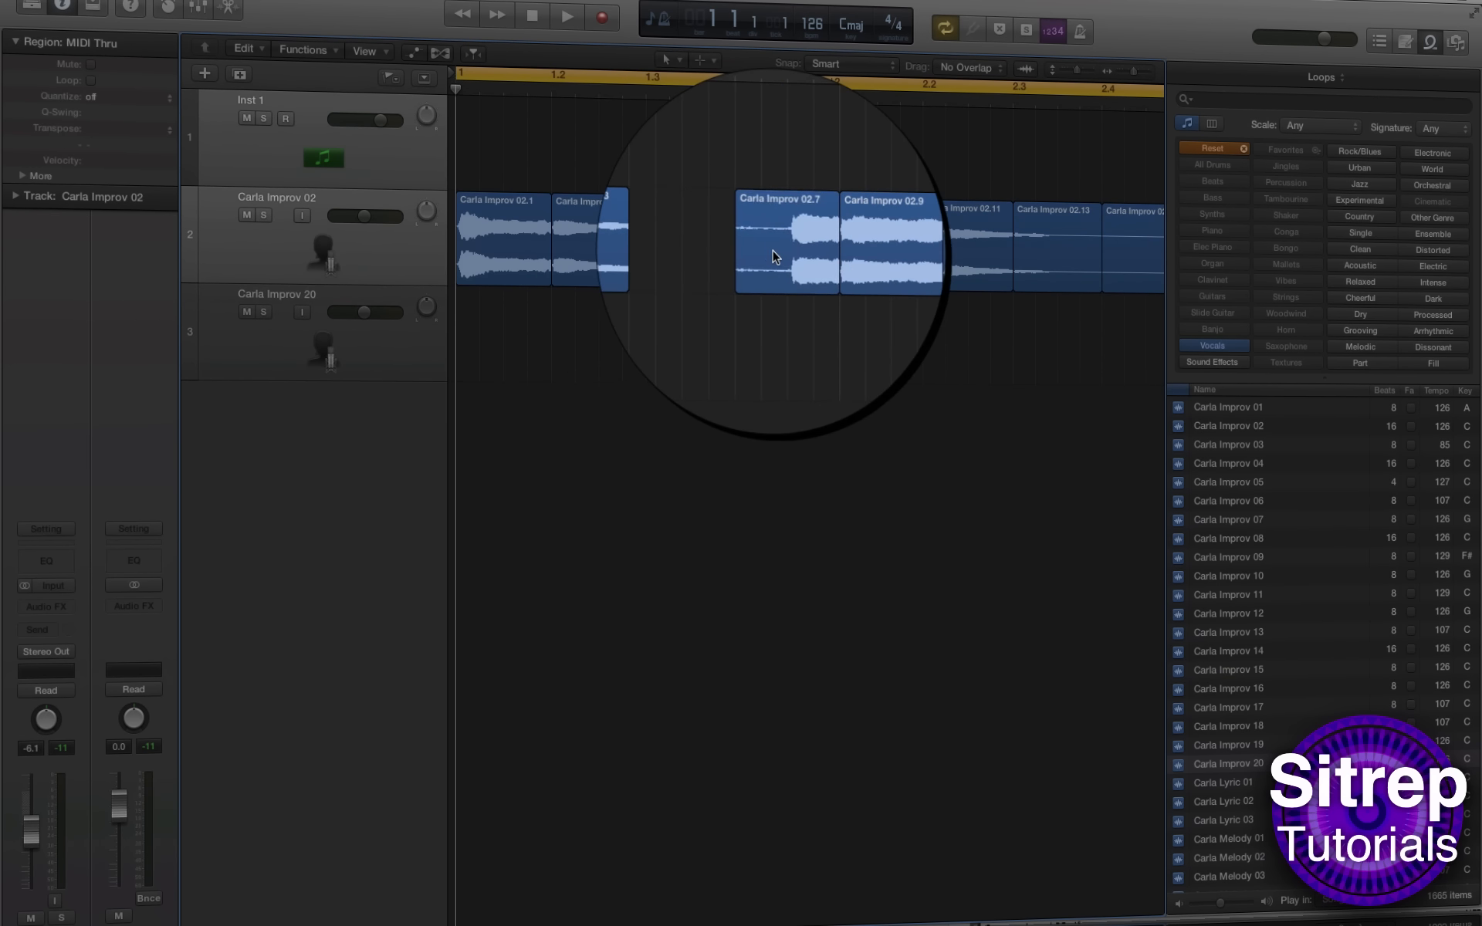
{"action": "scroll", "coordinate": [775, 257], "scroll_direction": "right", "scroll_amount": 5}
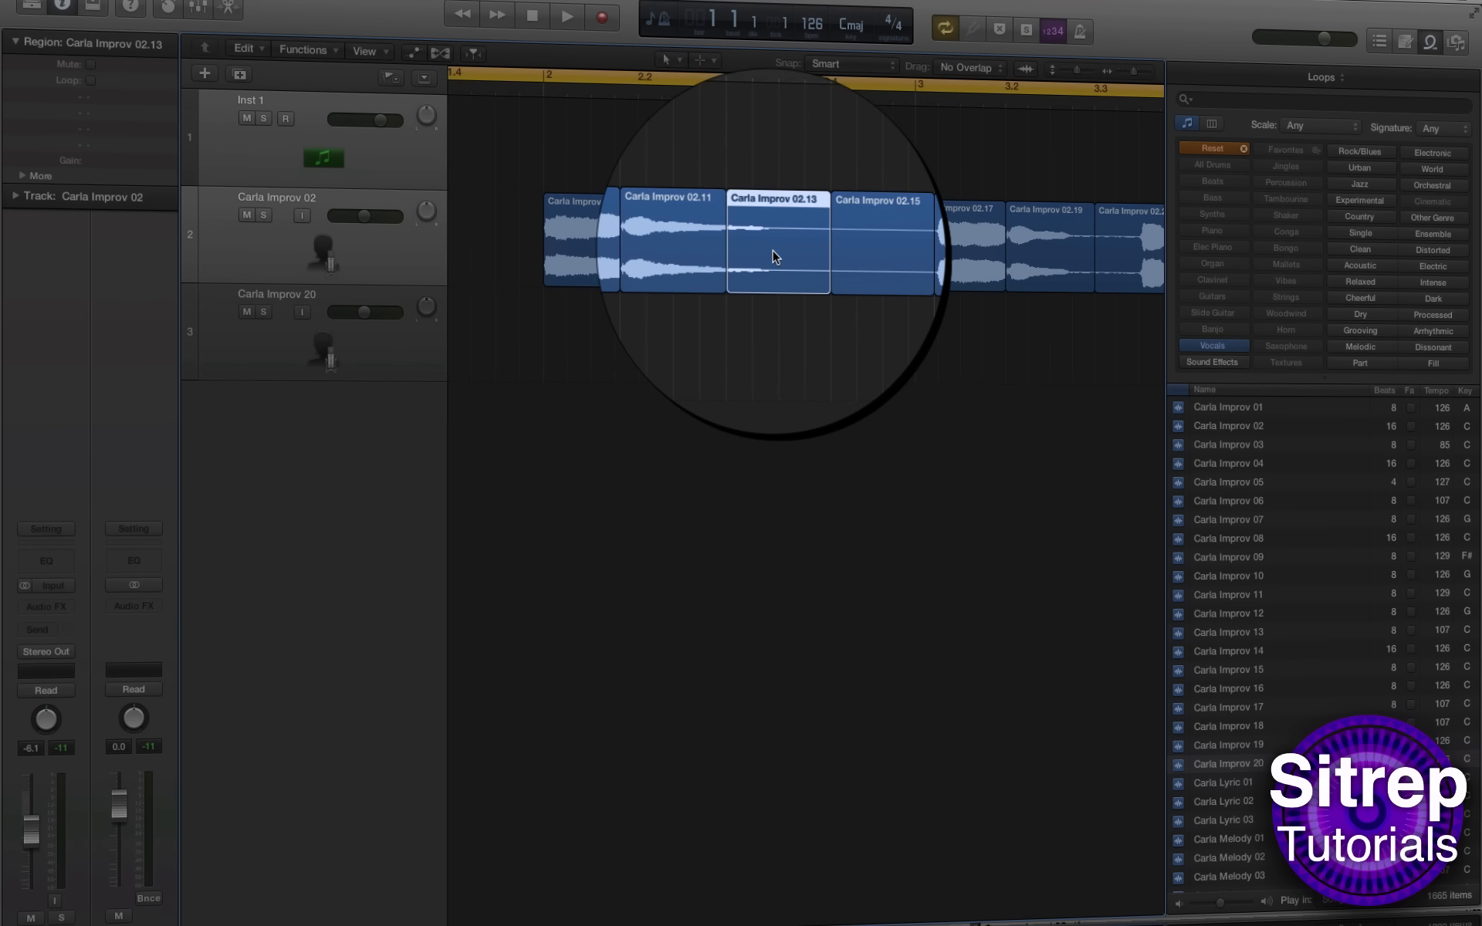
{"action": "key", "text": "Delete"}
{"action": "left_click", "coordinate": [841, 256]}
{"action": "key", "text": "Delete"}
Step: Delete the Carla Improv 02.21, 02.23, 02.29 and 02.33 slices from the Carla Improv 02 track
{"action": "scroll", "coordinate": [841, 256], "scroll_direction": "right", "scroll_amount": 5}
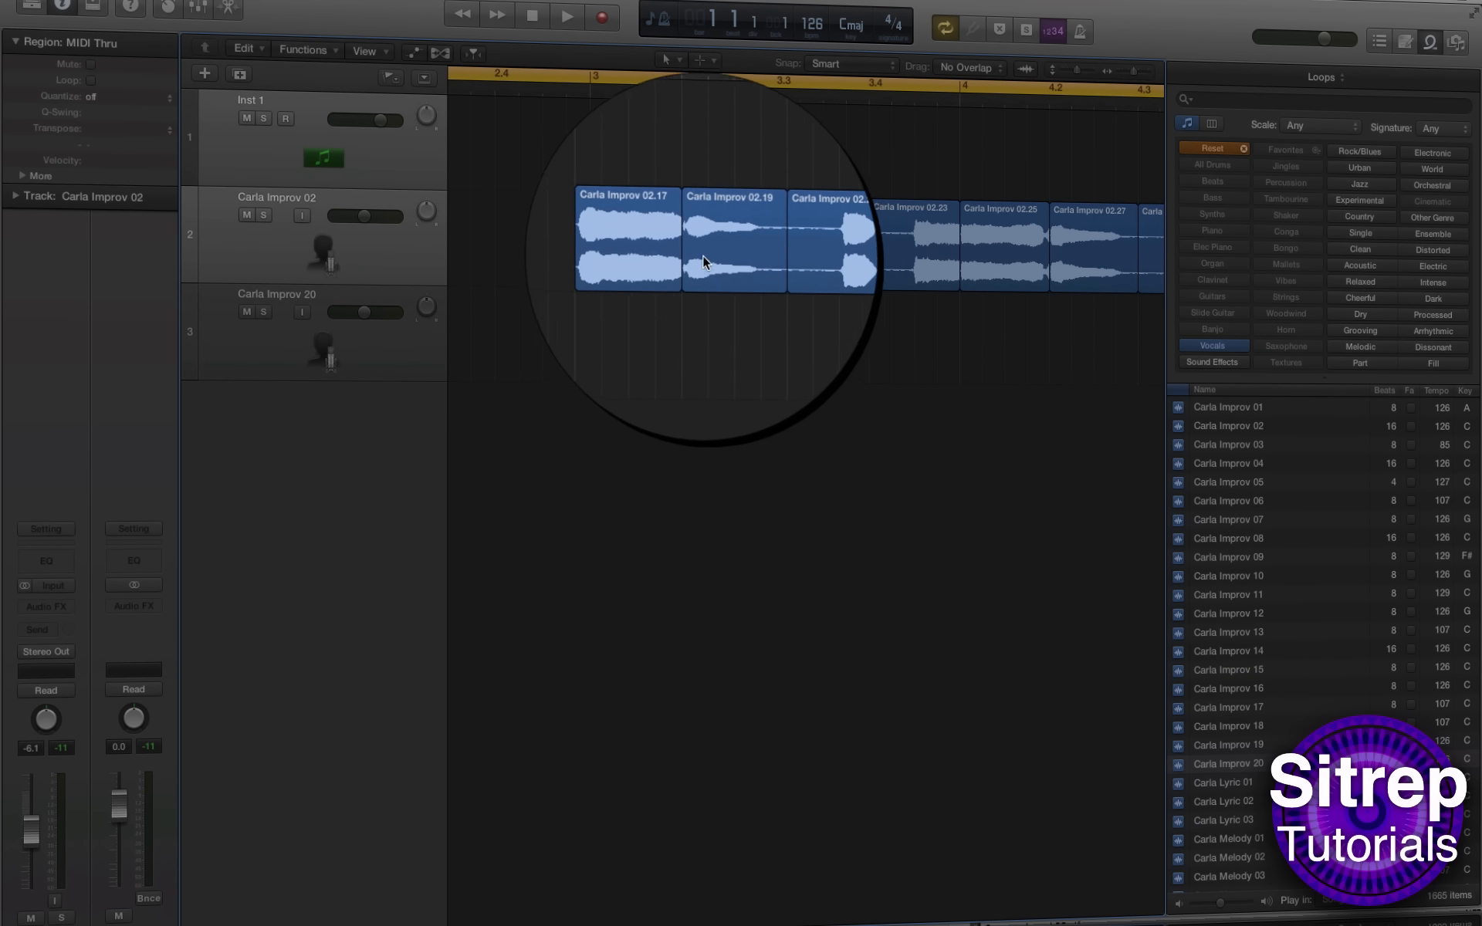
{"action": "left_click", "coordinate": [886, 244]}
{"action": "key", "text": "Delete"}
{"action": "scroll", "coordinate": [886, 247], "scroll_direction": "right", "scroll_amount": 5}
{"action": "left_click", "coordinate": [836, 255]}
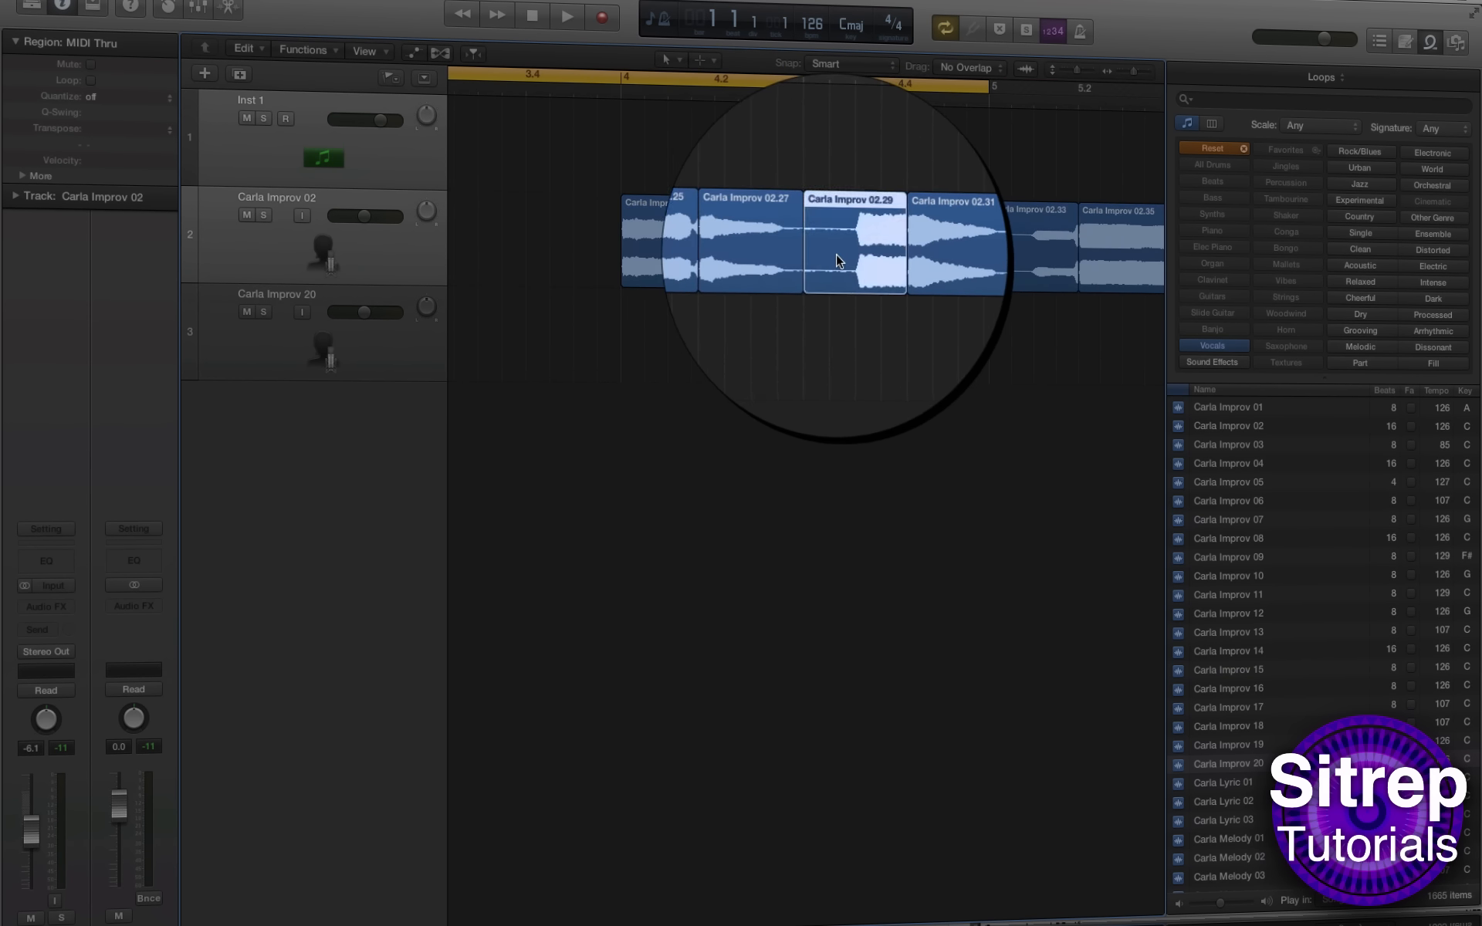
{"action": "key", "text": "Delete"}
{"action": "scroll", "coordinate": [836, 255], "scroll_direction": "right", "scroll_amount": 5}
{"action": "left_click", "coordinate": [826, 254]}
{"action": "key", "text": "Delete"}
Step: Delete the Carla Improv 02.41, 02.43 and 02.49 slices from the Carla Improv 02 track
{"action": "scroll", "coordinate": [816, 255], "scroll_direction": "right", "scroll_amount": 5}
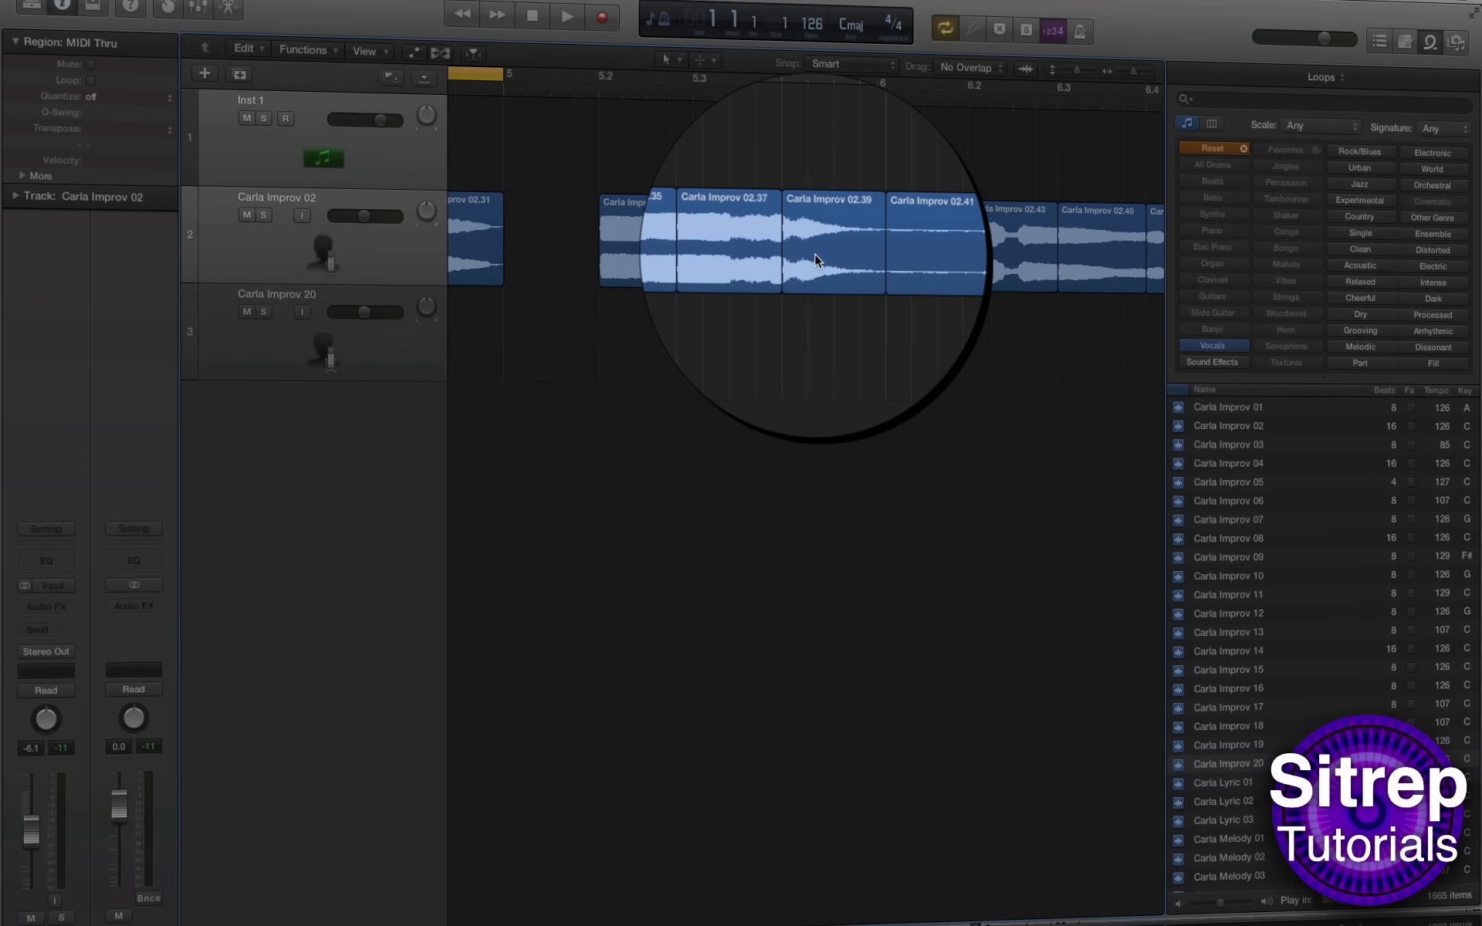
{"action": "left_click", "coordinate": [917, 248]}
{"action": "key", "text": "Delete"}
{"action": "scroll", "coordinate": [919, 250], "scroll_direction": "right", "scroll_amount": 5}
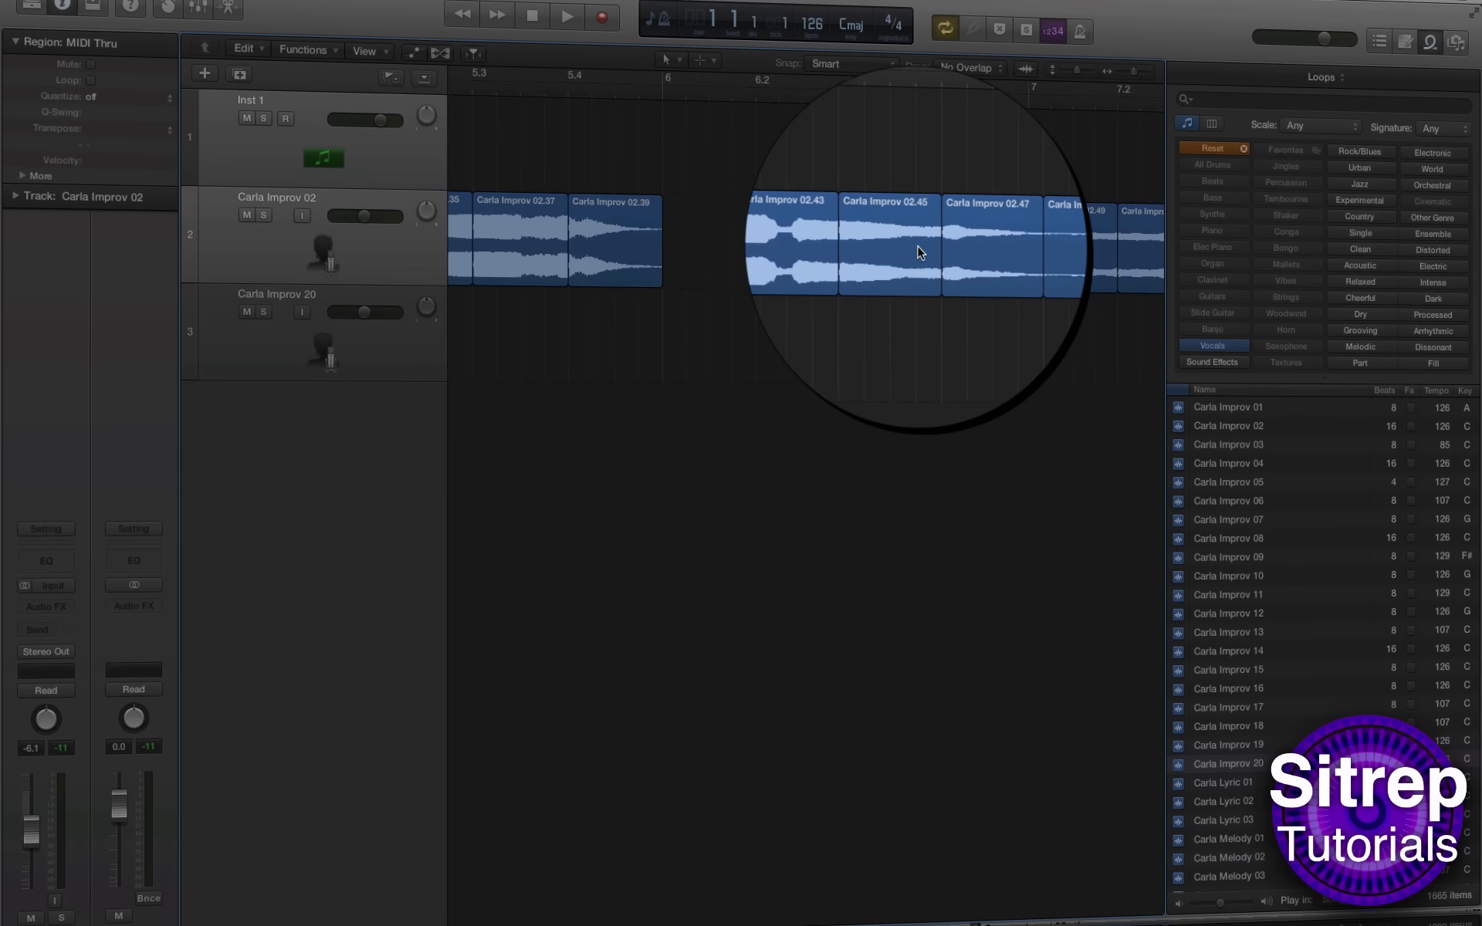
{"action": "left_click", "coordinate": [805, 253]}
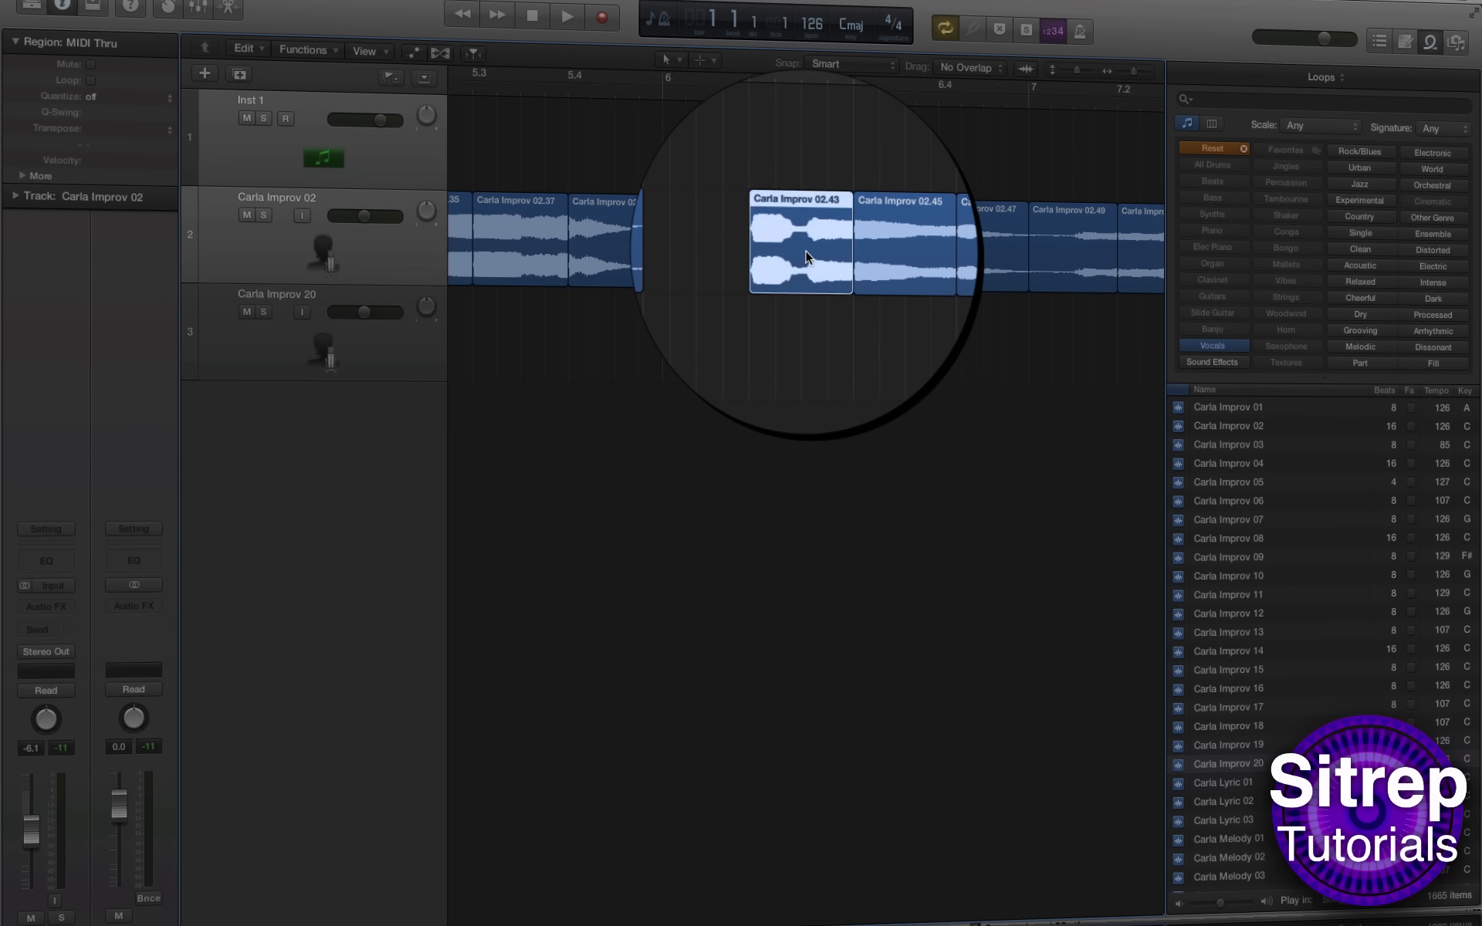
{"action": "key", "text": "Delete"}
{"action": "scroll", "coordinate": [849, 255], "scroll_direction": "right", "scroll_amount": 5}
{"action": "left_click", "coordinate": [877, 257]}
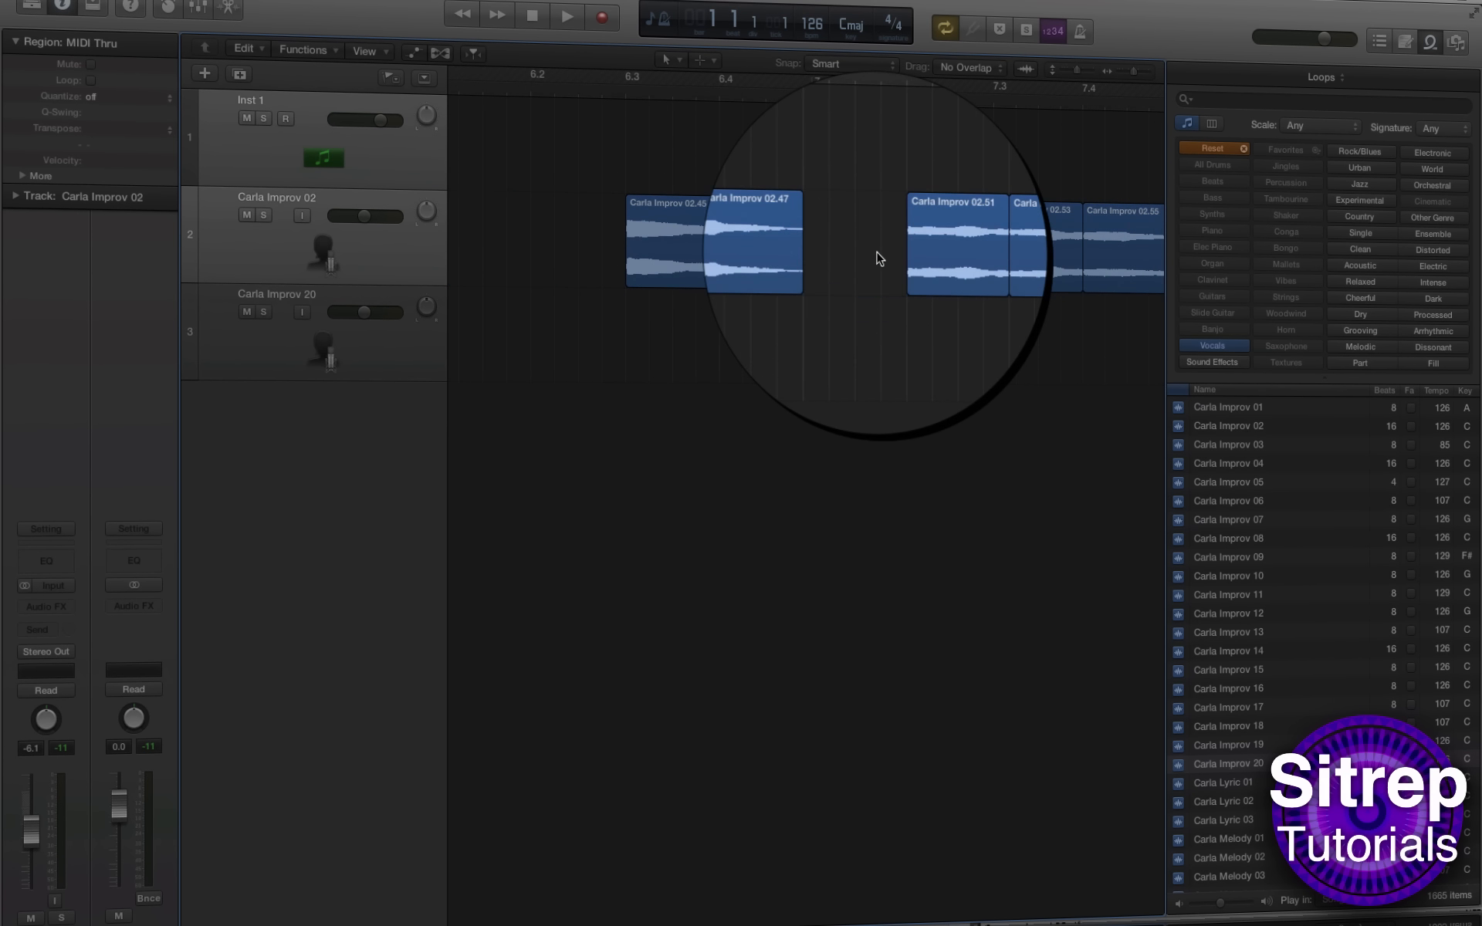
Step: Delete all slices after Carla Improv 02.55, up to the end of the Carla Improv 02 track
{"action": "scroll", "coordinate": [925, 261], "scroll_direction": "right", "scroll_amount": 5}
{"action": "left_click", "coordinate": [893, 258]}
{"action": "key", "text": "Delete"}
{"action": "left_click", "coordinate": [955, 258]}
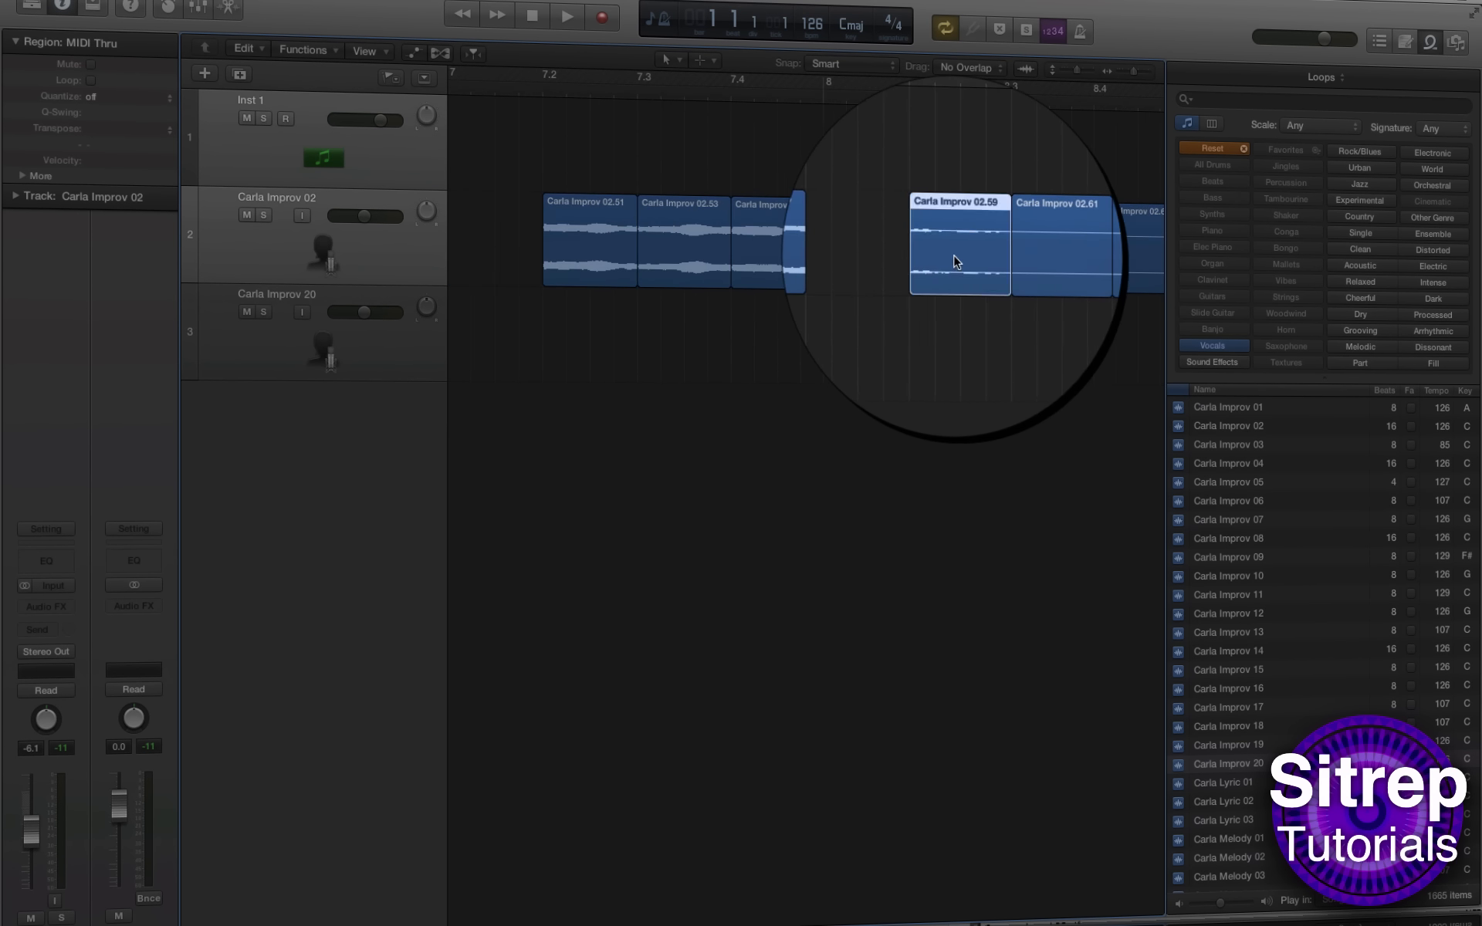
{"action": "key", "text": "Delete"}
{"action": "scroll", "coordinate": [954, 257], "scroll_direction": "right", "scroll_amount": 5}
{"action": "left_click_drag", "start_coordinate": [865, 310], "coordinate": [653, 230]}
{"action": "key", "text": "Delete"}
Step: Move the Carla Improv 02.51, 02.53 and 02.55 slices together to bar 7, directly after 02.47
{"action": "scroll", "coordinate": [779, 247], "scroll_direction": "left", "scroll_amount": 5}
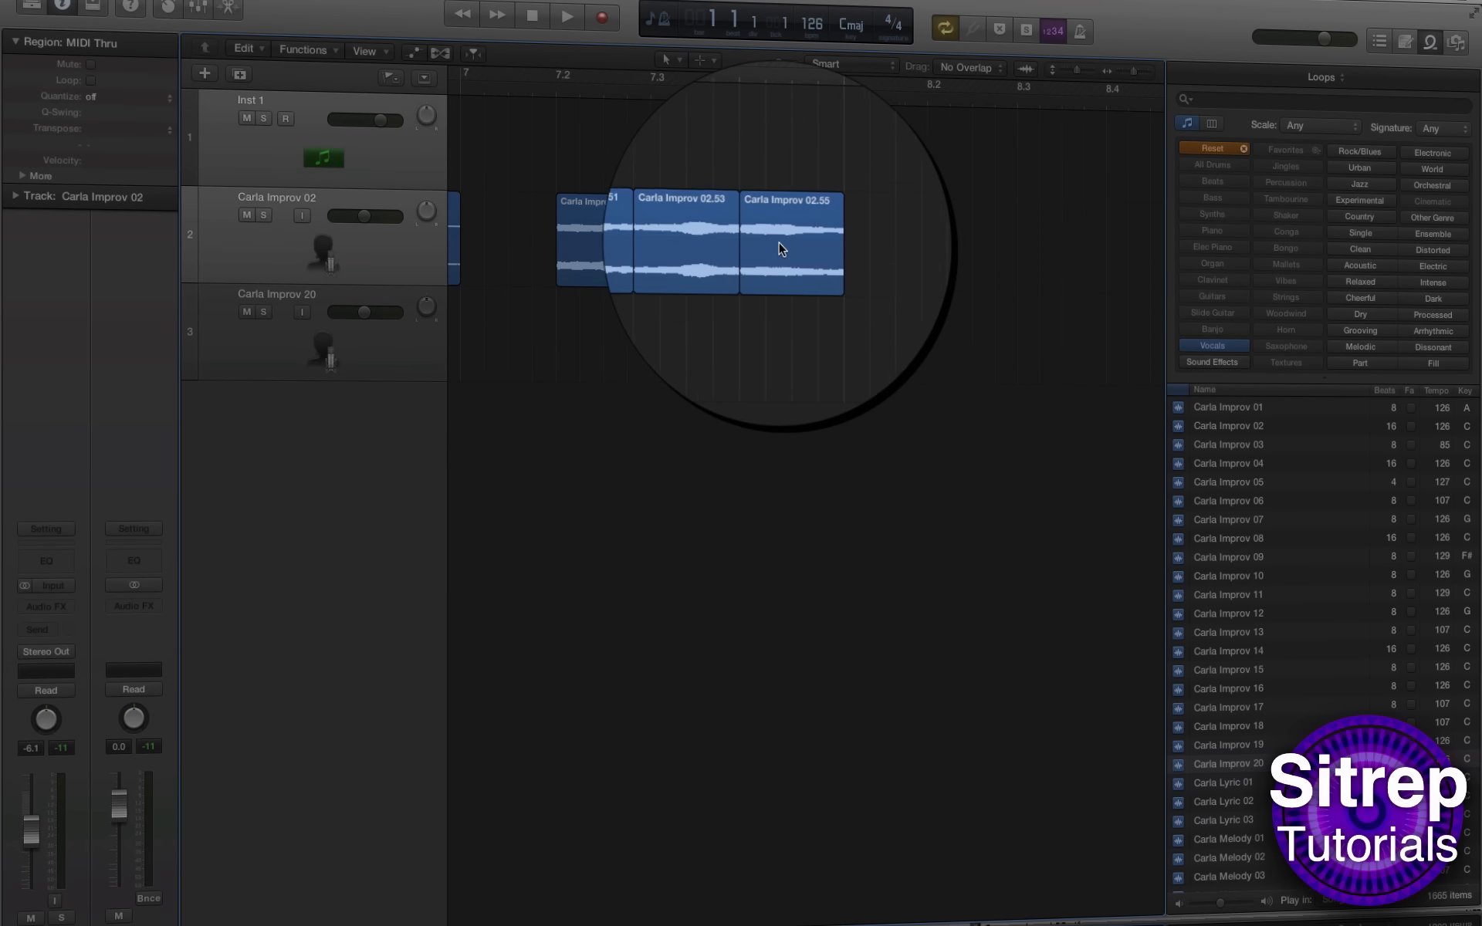
{"action": "left_click_drag", "start_coordinate": [903, 306], "coordinate": [661, 243]}
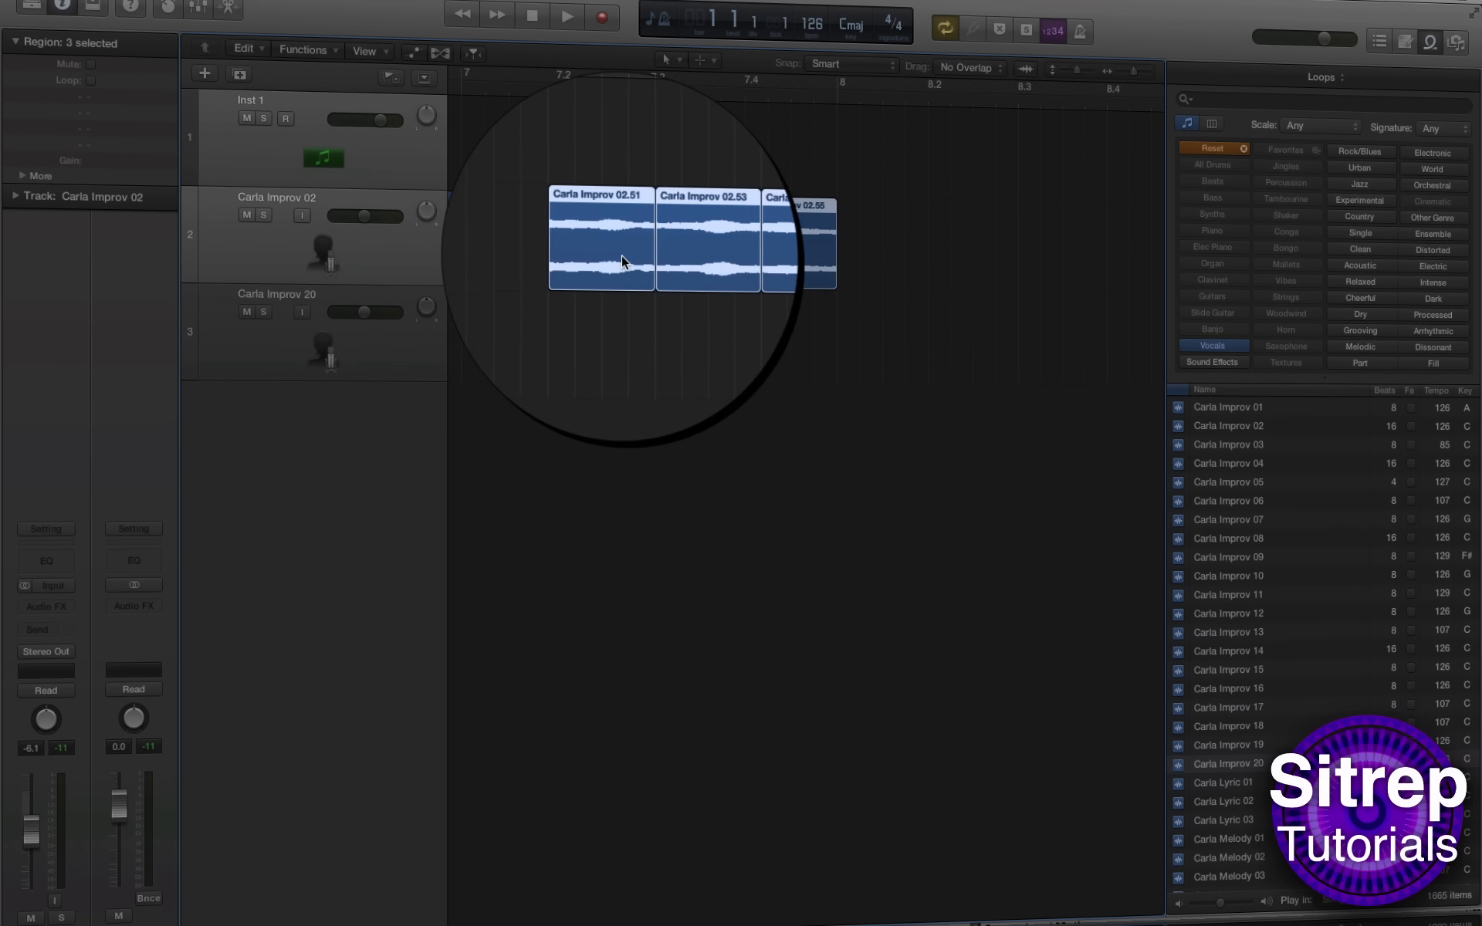
{"action": "scroll", "coordinate": [622, 254], "scroll_direction": "left", "scroll_amount": 5}
{"action": "left_click_drag", "start_coordinate": [983, 242], "coordinate": [894, 240]}
{"action": "scroll", "coordinate": [894, 241], "scroll_direction": "right", "scroll_amount": 3}
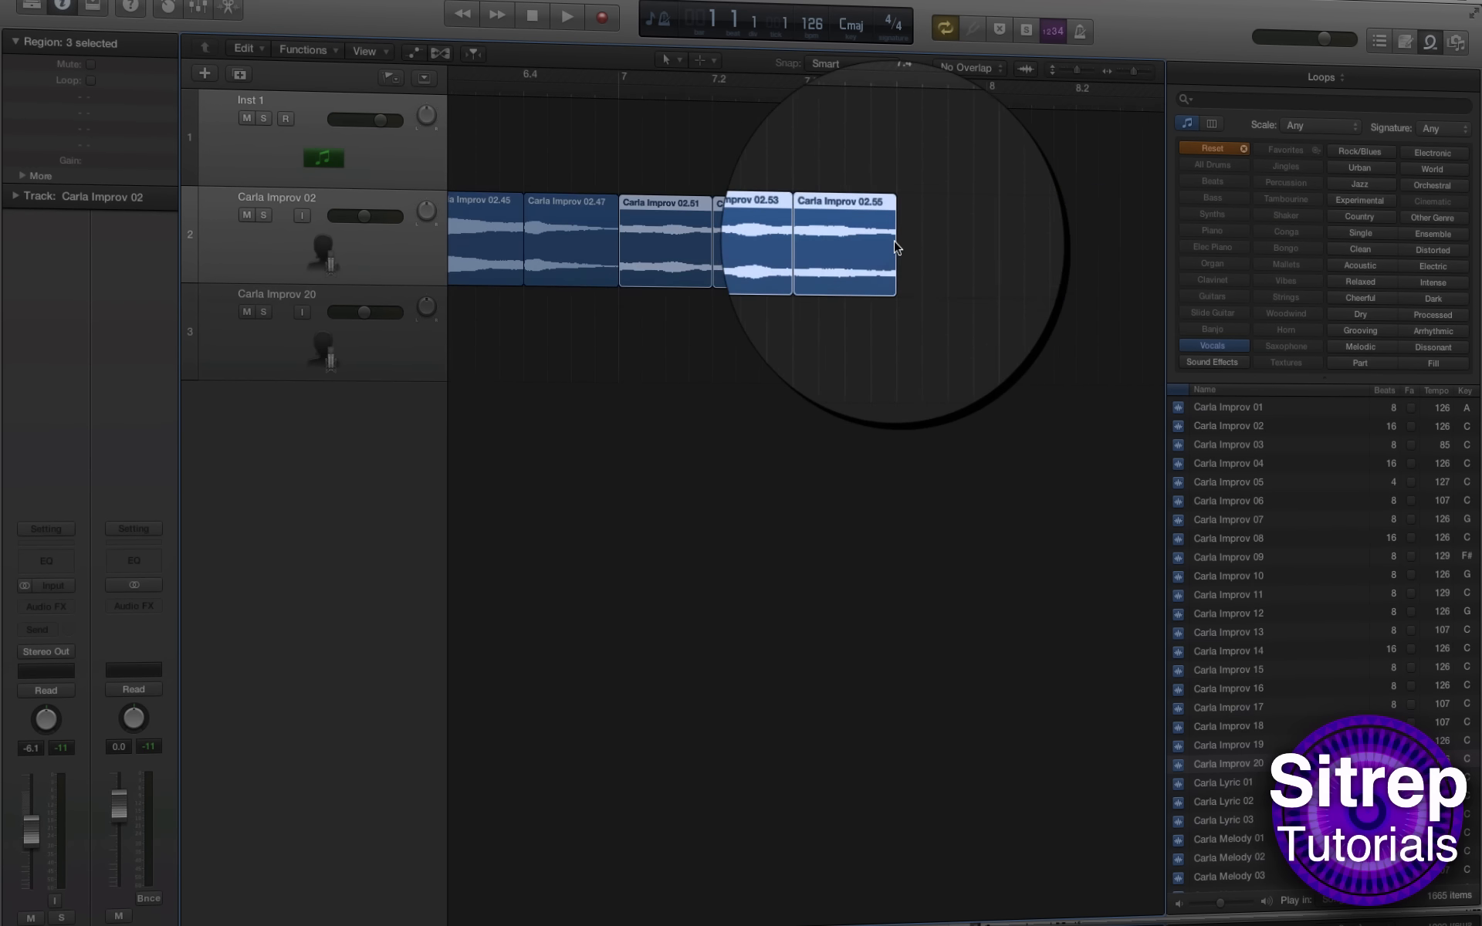
Step: Move the five slices from Carla Improv 02.45 to 02.55 together to bar 6, directly after 02.39
{"action": "left_click_drag", "start_coordinate": [1017, 324], "coordinate": [642, 234]}
{"action": "scroll", "coordinate": [636, 248], "scroll_direction": "left", "scroll_amount": 4}
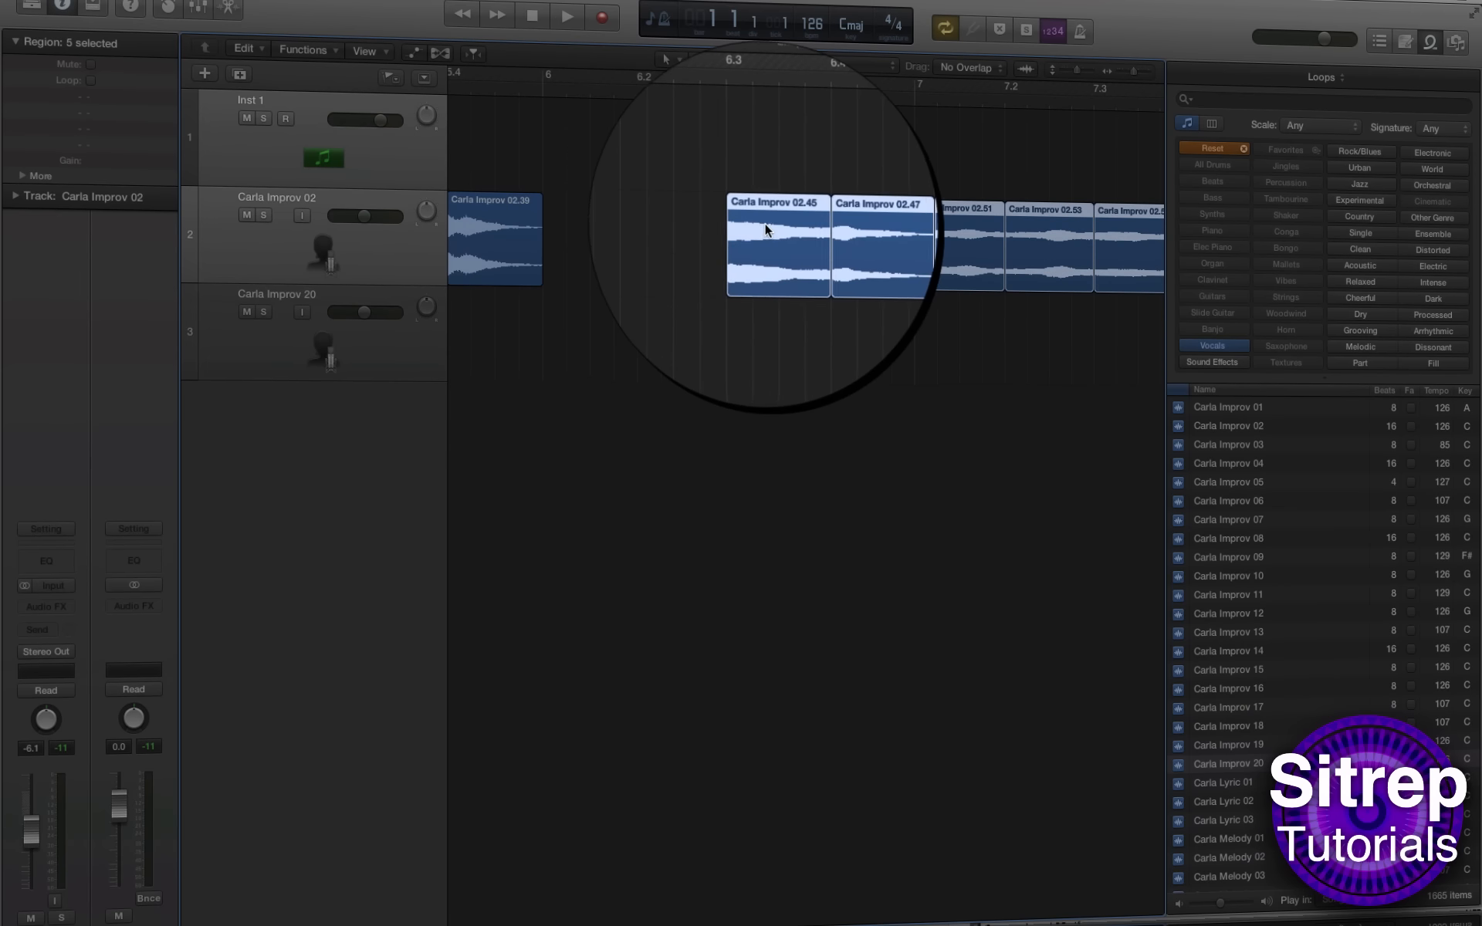
{"action": "left_click_drag", "start_coordinate": [766, 230], "coordinate": [577, 235]}
{"action": "scroll", "coordinate": [577, 235], "scroll_direction": "left", "scroll_amount": 5}
{"action": "scroll", "coordinate": [577, 235], "scroll_direction": "right", "scroll_amount": 3}
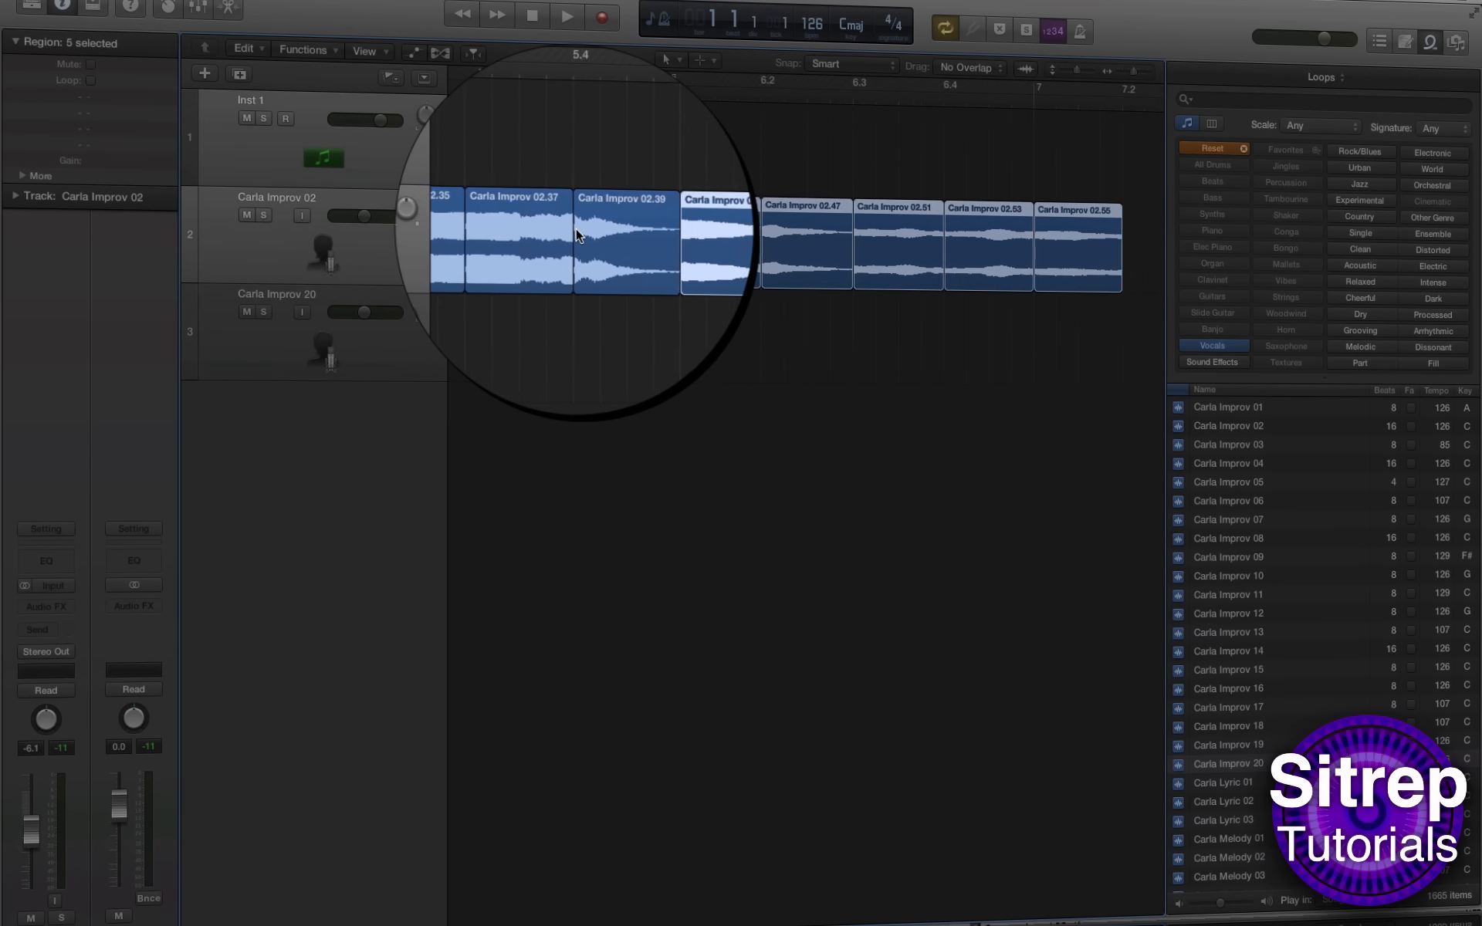
Step: Move the group of slices that follows Carla Improv 02.31 to bar 5, closing the gap after it
{"action": "scroll", "coordinate": [577, 235], "scroll_direction": "right", "scroll_amount": 3}
{"action": "left_click_drag", "start_coordinate": [1013, 319], "coordinate": [868, 286]}
{"action": "scroll", "coordinate": [847, 391], "scroll_direction": "left", "scroll_amount": 5}
{"action": "left_click_drag", "start_coordinate": [807, 342], "coordinate": [957, 293]}
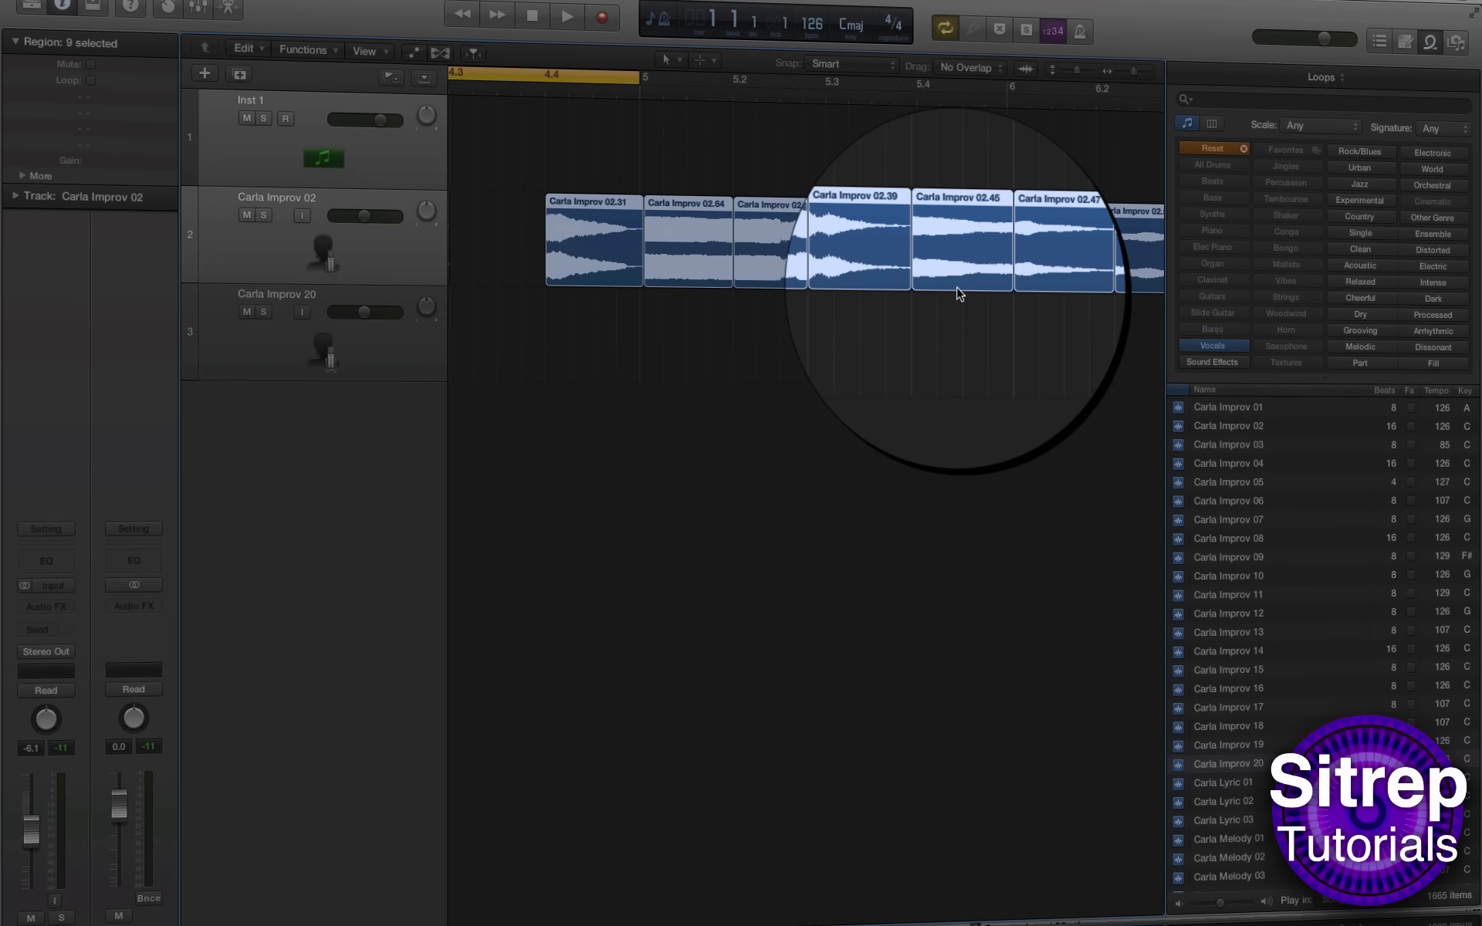
Step: Adjust the seam between the Carla Improv 02.31 and 02.64 slices to line up with bar 5
{"action": "scroll", "coordinate": [957, 291], "scroll_direction": "left", "scroll_amount": 2}
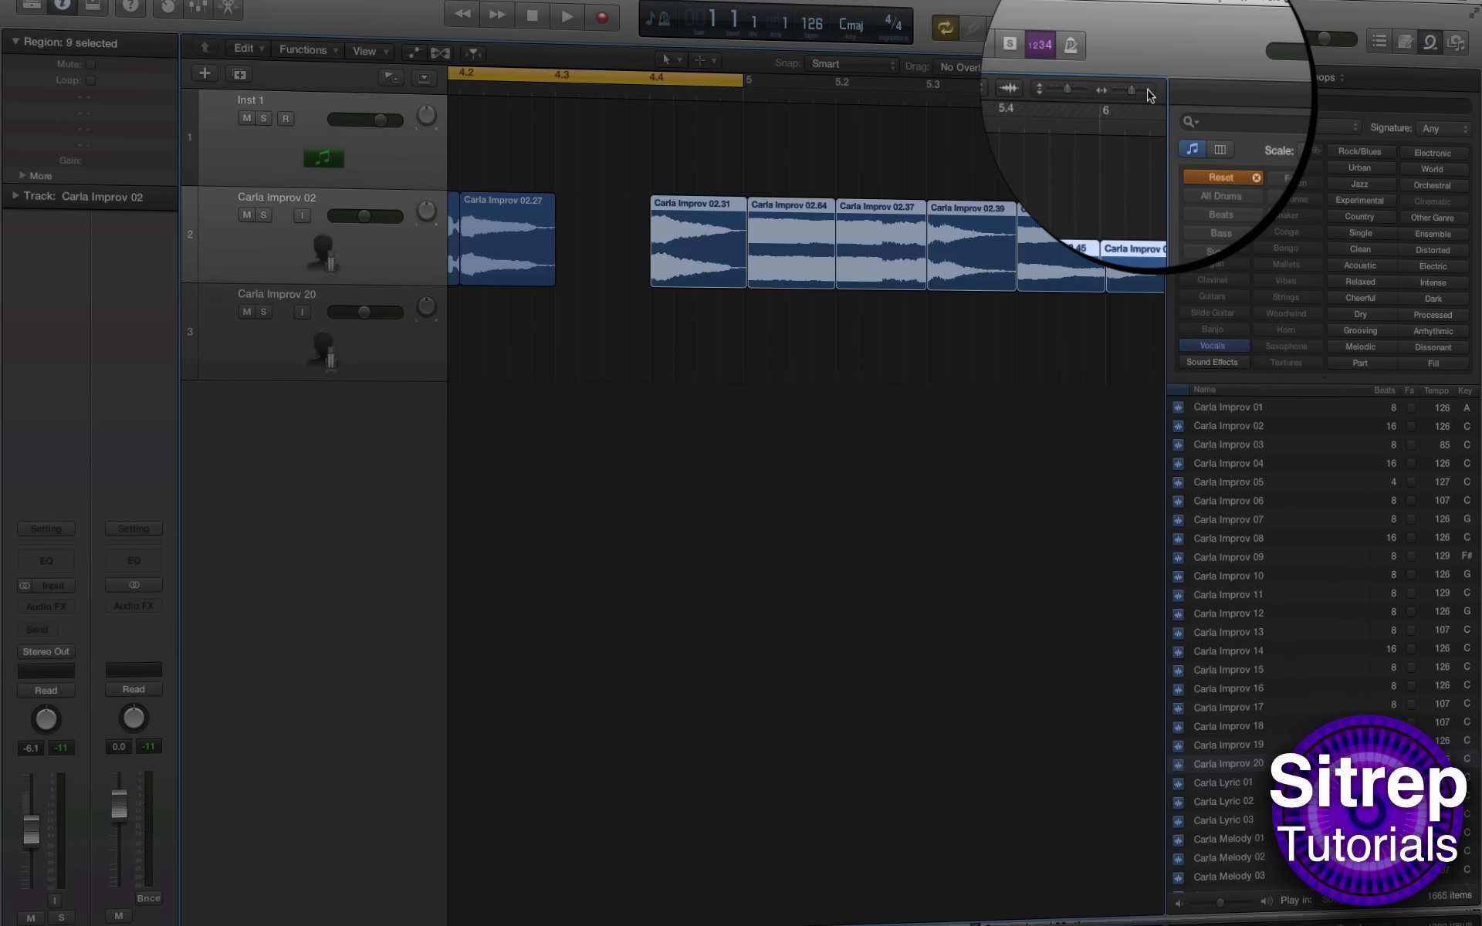
{"action": "left_click", "coordinate": [1147, 90]}
{"action": "left_click", "coordinate": [1147, 91]}
{"action": "left_click", "coordinate": [968, 312]}
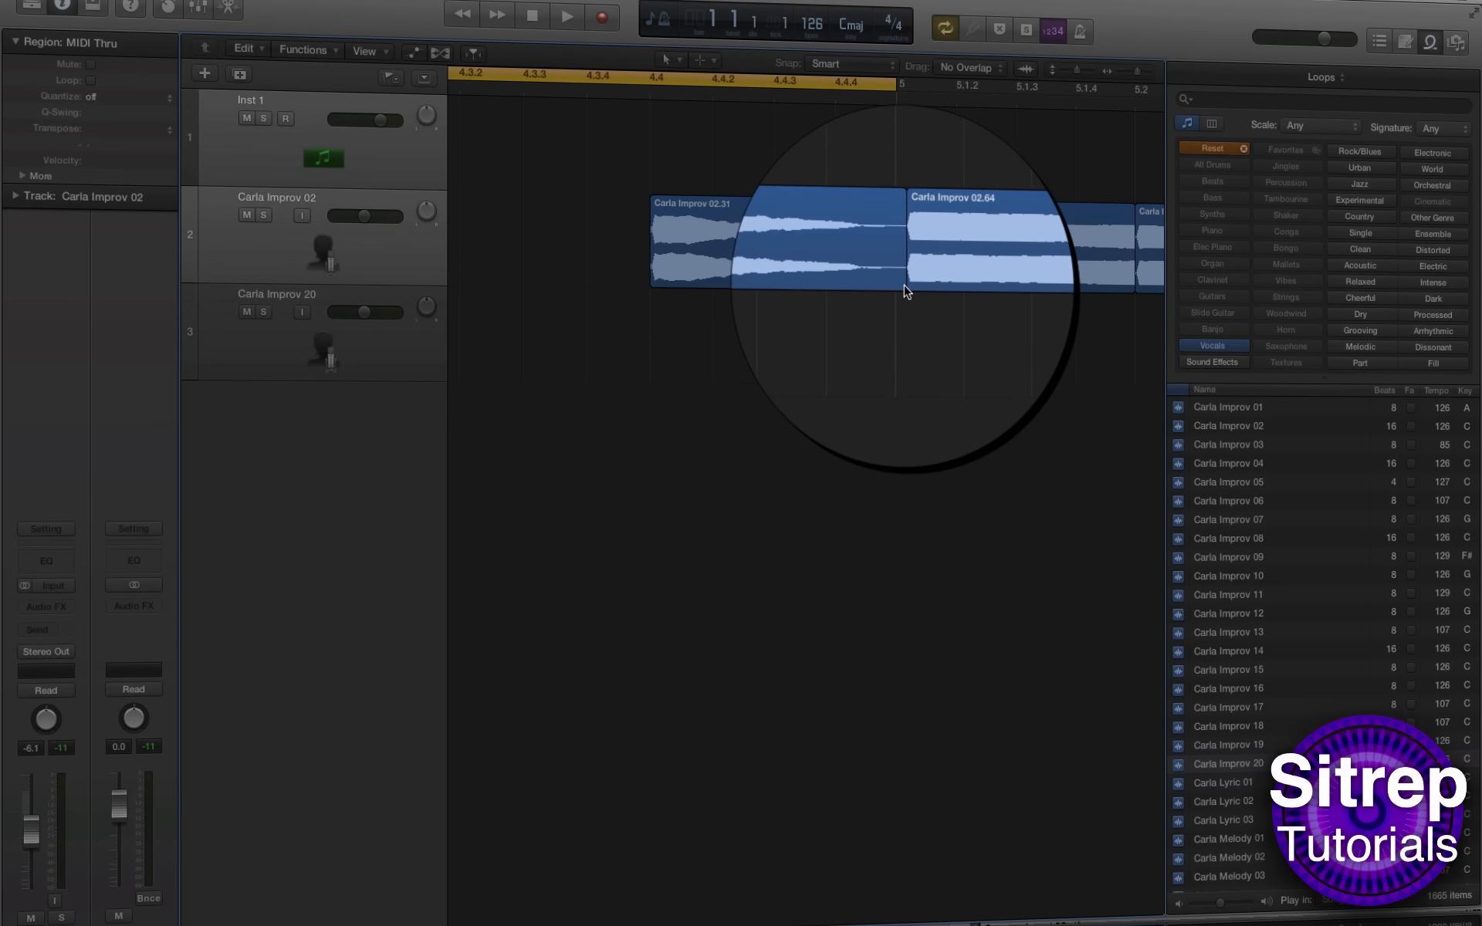
{"action": "left_click_drag", "start_coordinate": [904, 286], "coordinate": [896, 285]}
Step: Move the nine slices starting with Carla Improv 02.31 to 4.3, directly after 02.27
{"action": "left_click_drag", "start_coordinate": [878, 358], "coordinate": [1211, 271]}
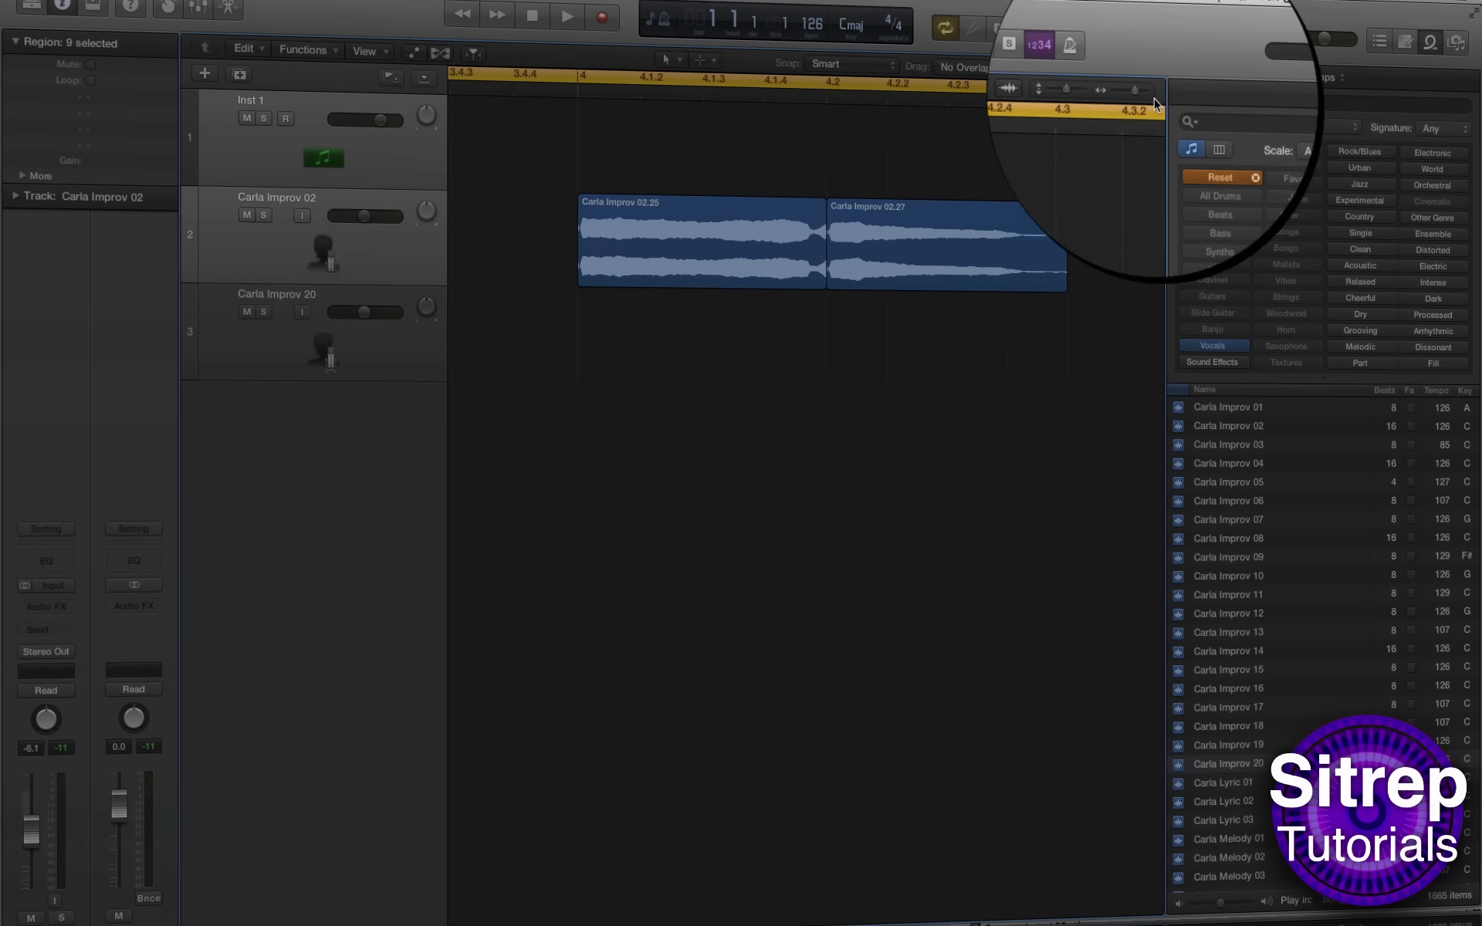
{"action": "left_click_drag", "start_coordinate": [1135, 72], "coordinate": [1131, 72]}
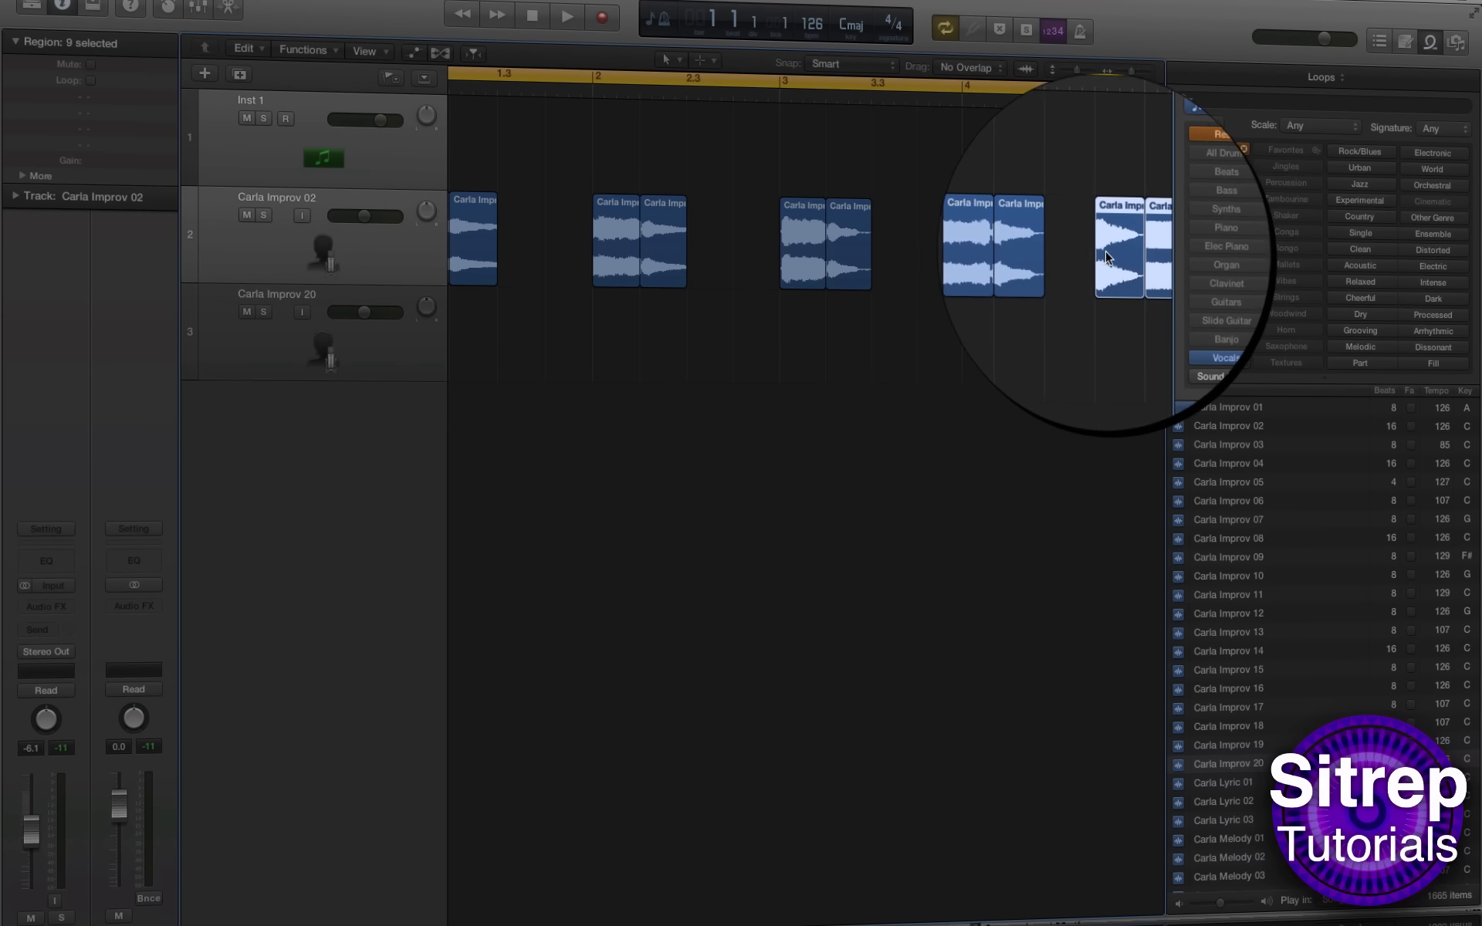
{"action": "left_click_drag", "start_coordinate": [1112, 255], "coordinate": [1061, 252]}
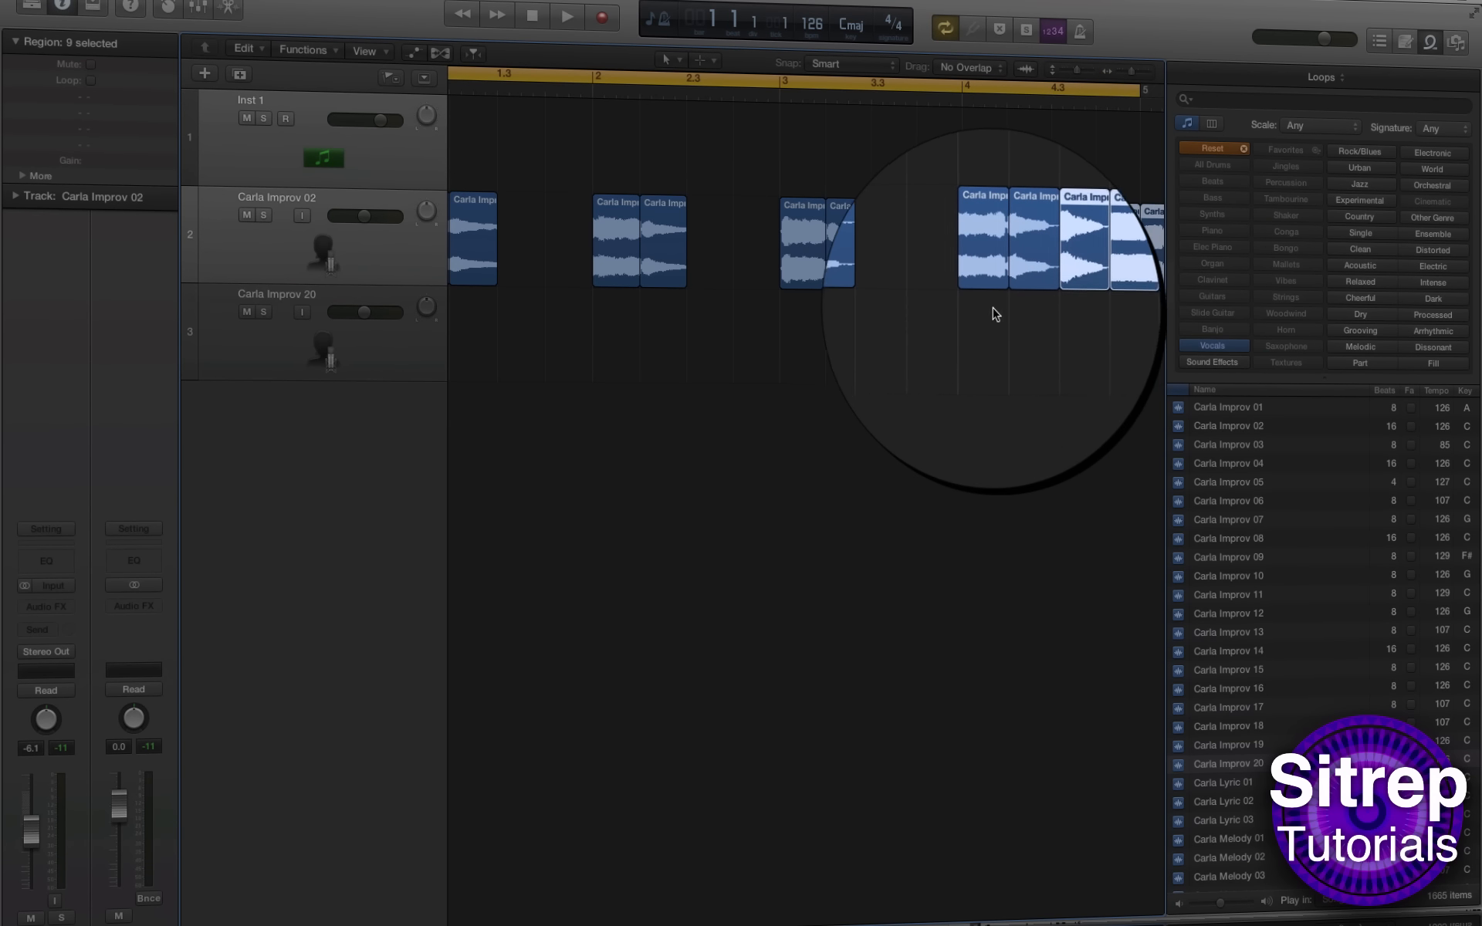
Step: Close the remaining gaps by moving the later slice groups earlier, with the final group of 15 slices starting at 1.3
{"action": "left_click_drag", "start_coordinate": [981, 303], "coordinate": [705, 254]}
{"action": "left_click_drag", "start_coordinate": [581, 318], "coordinate": [571, 264]}
{"action": "scroll", "coordinate": [645, 265], "scroll_direction": "left", "scroll_amount": 1}
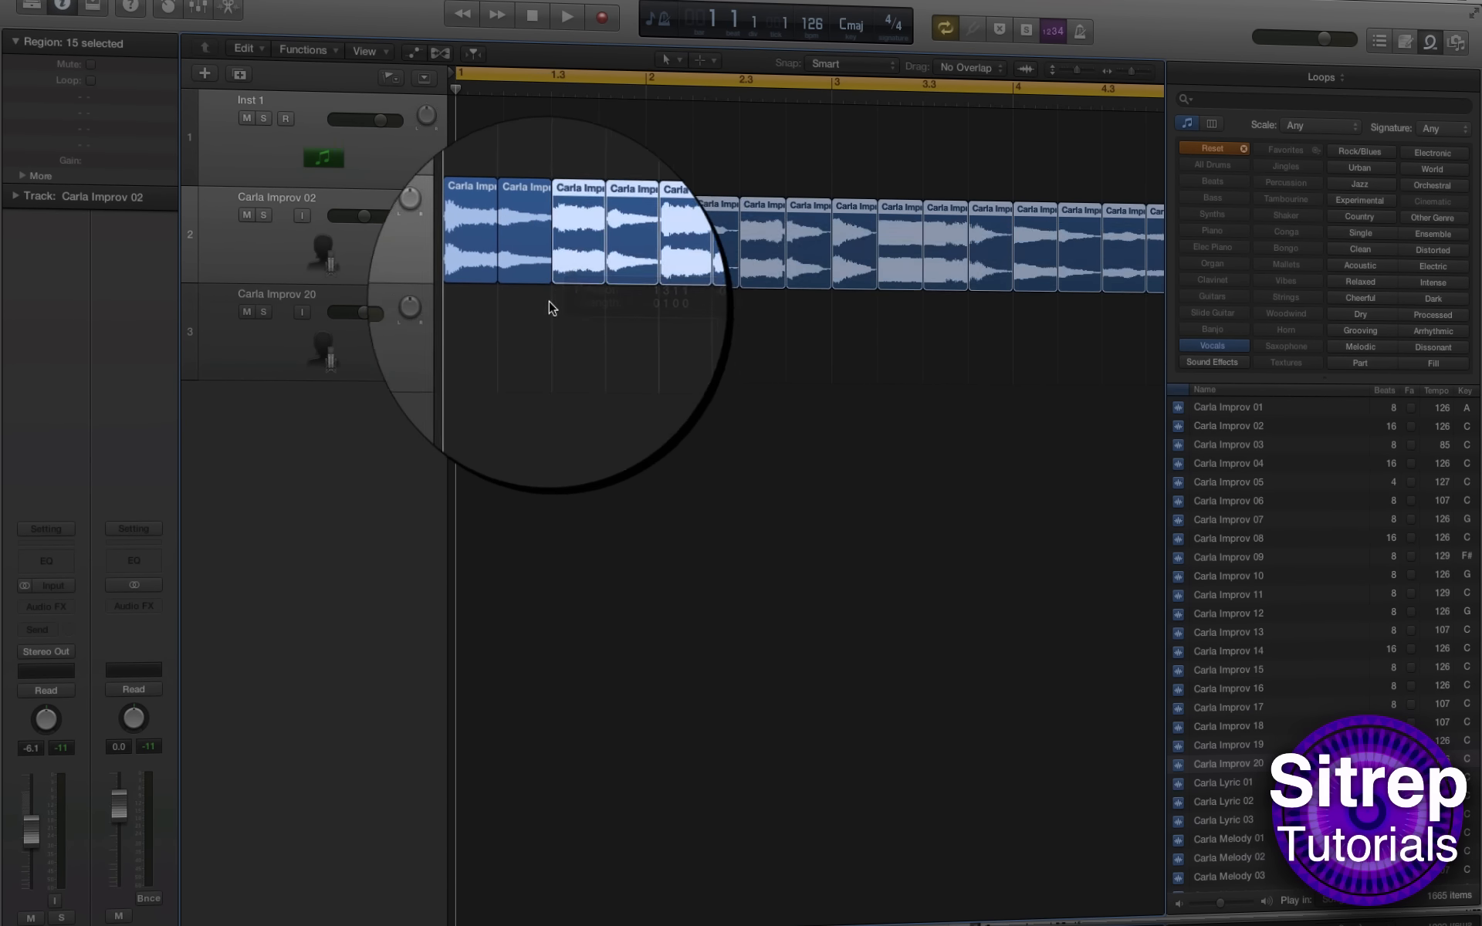
{"action": "left_click", "coordinate": [544, 324]}
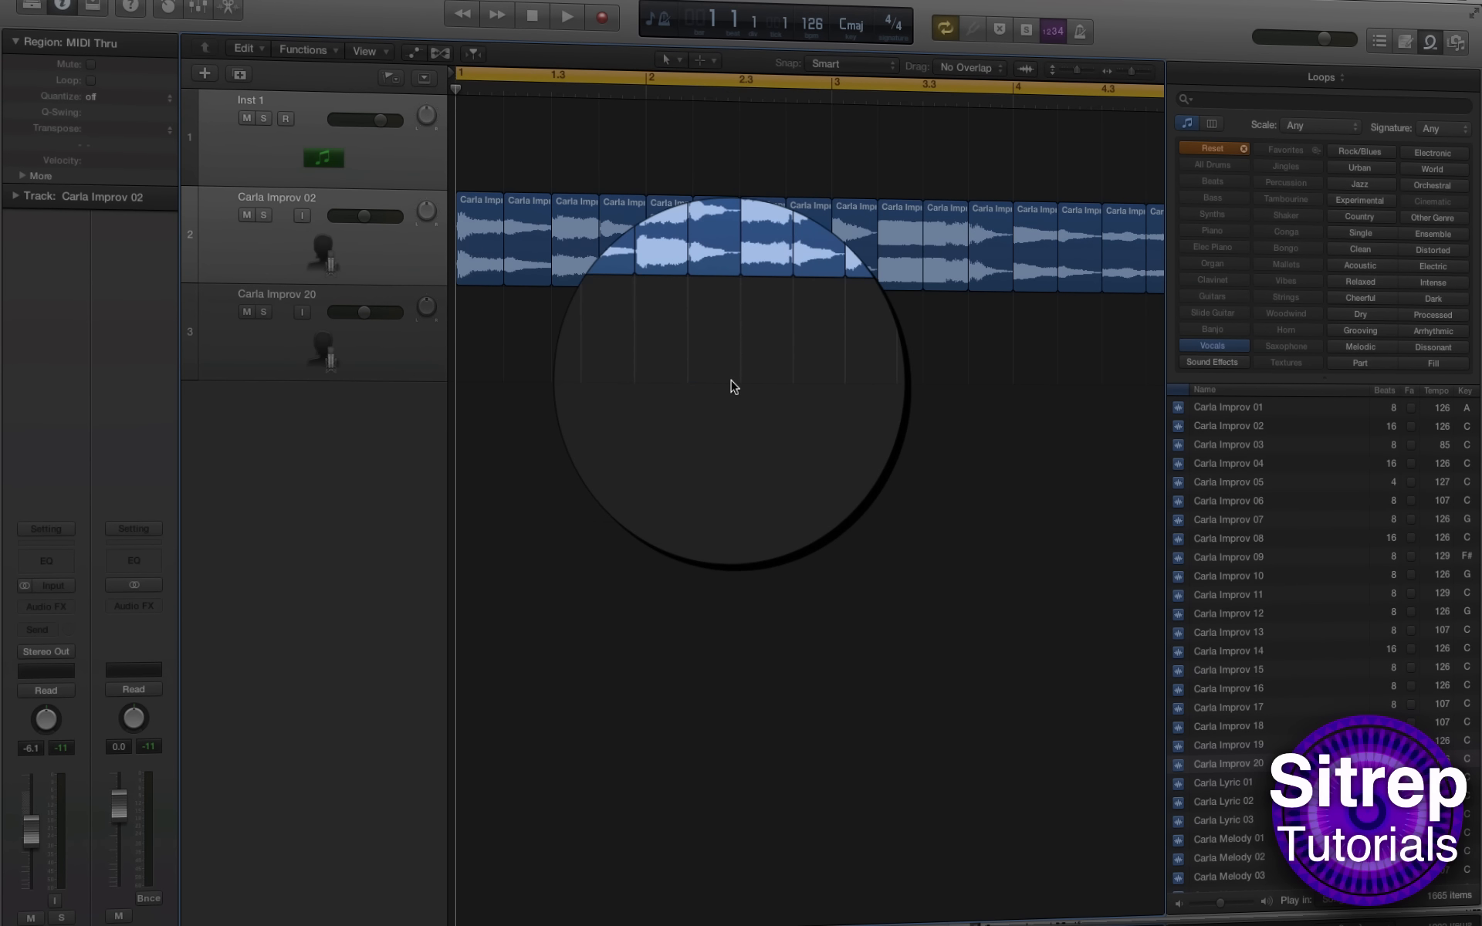
Step: Play the gapless slice sequence from bar 1 to hear how the chops sound together
{"action": "key", "text": "space"}
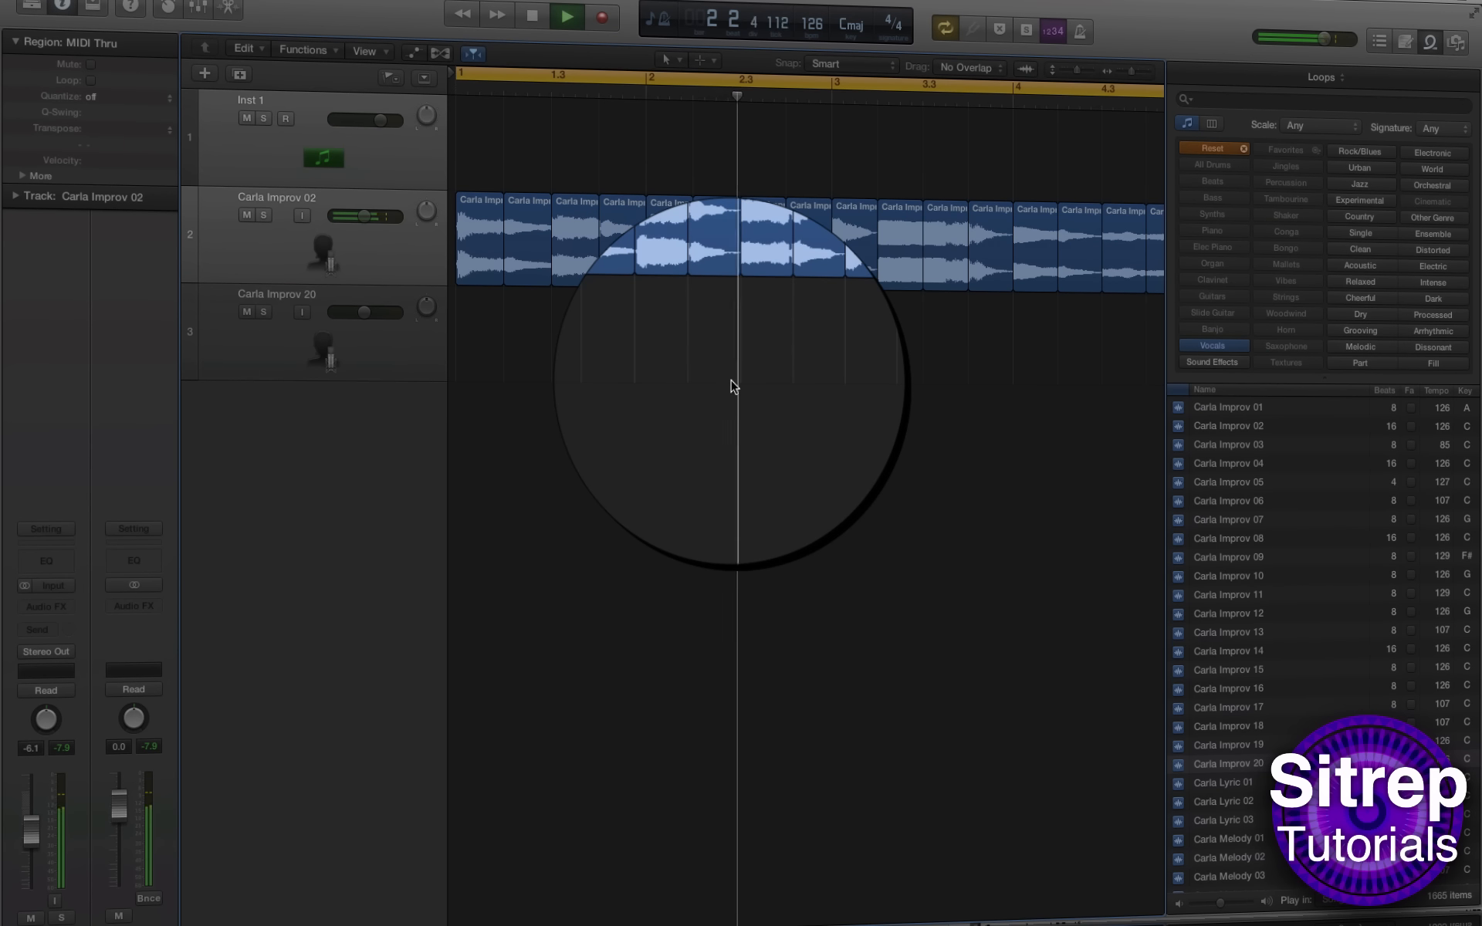
{"action": "key", "text": "space"}
{"action": "key", "text": "space"}
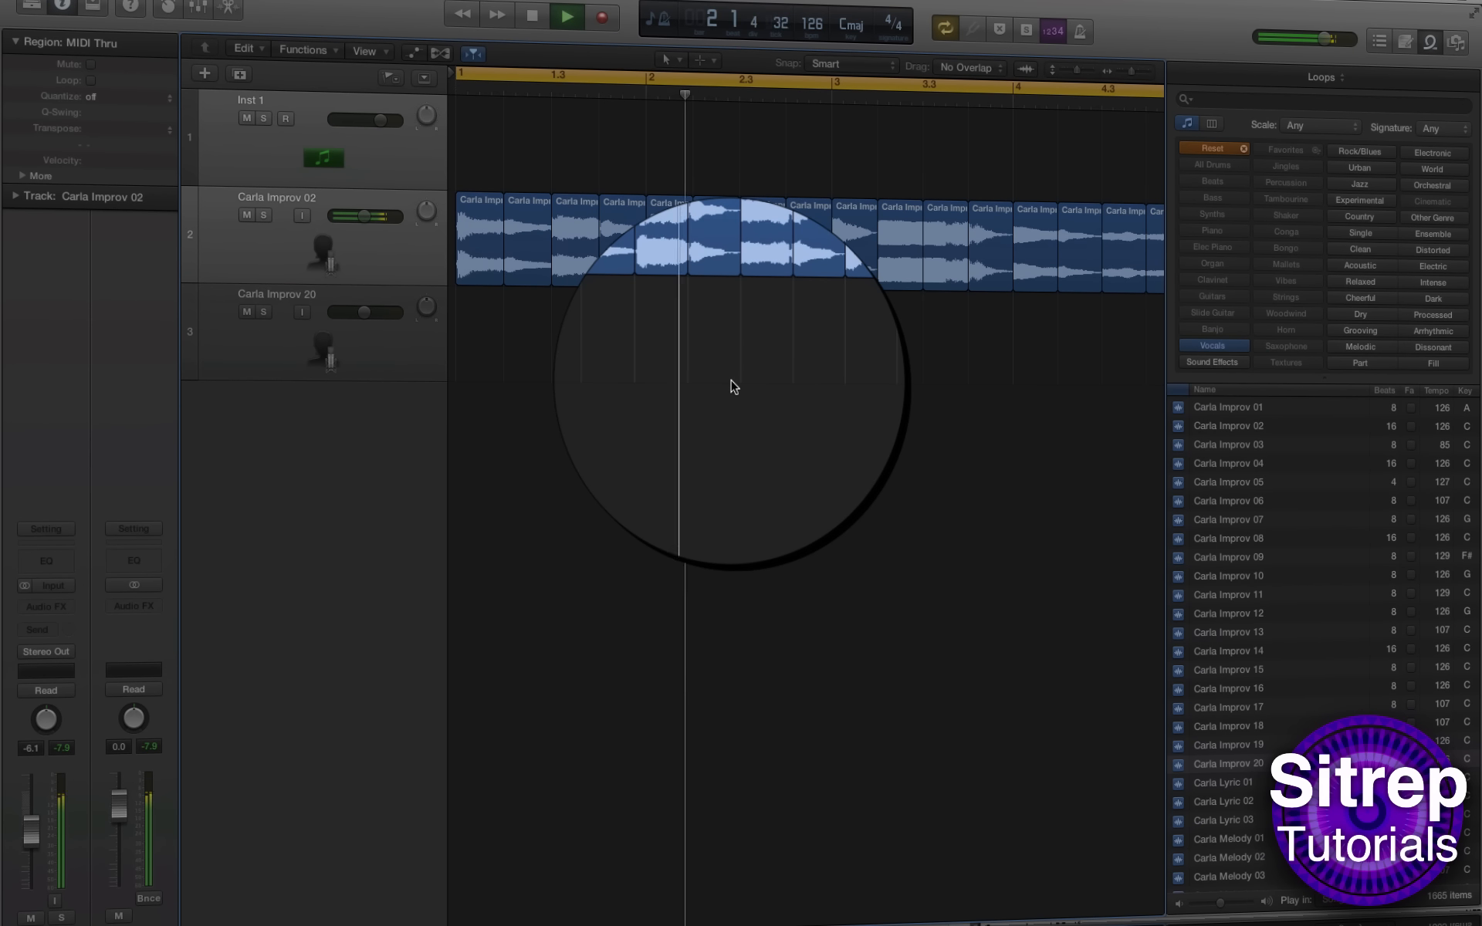
{"action": "key", "text": "space"}
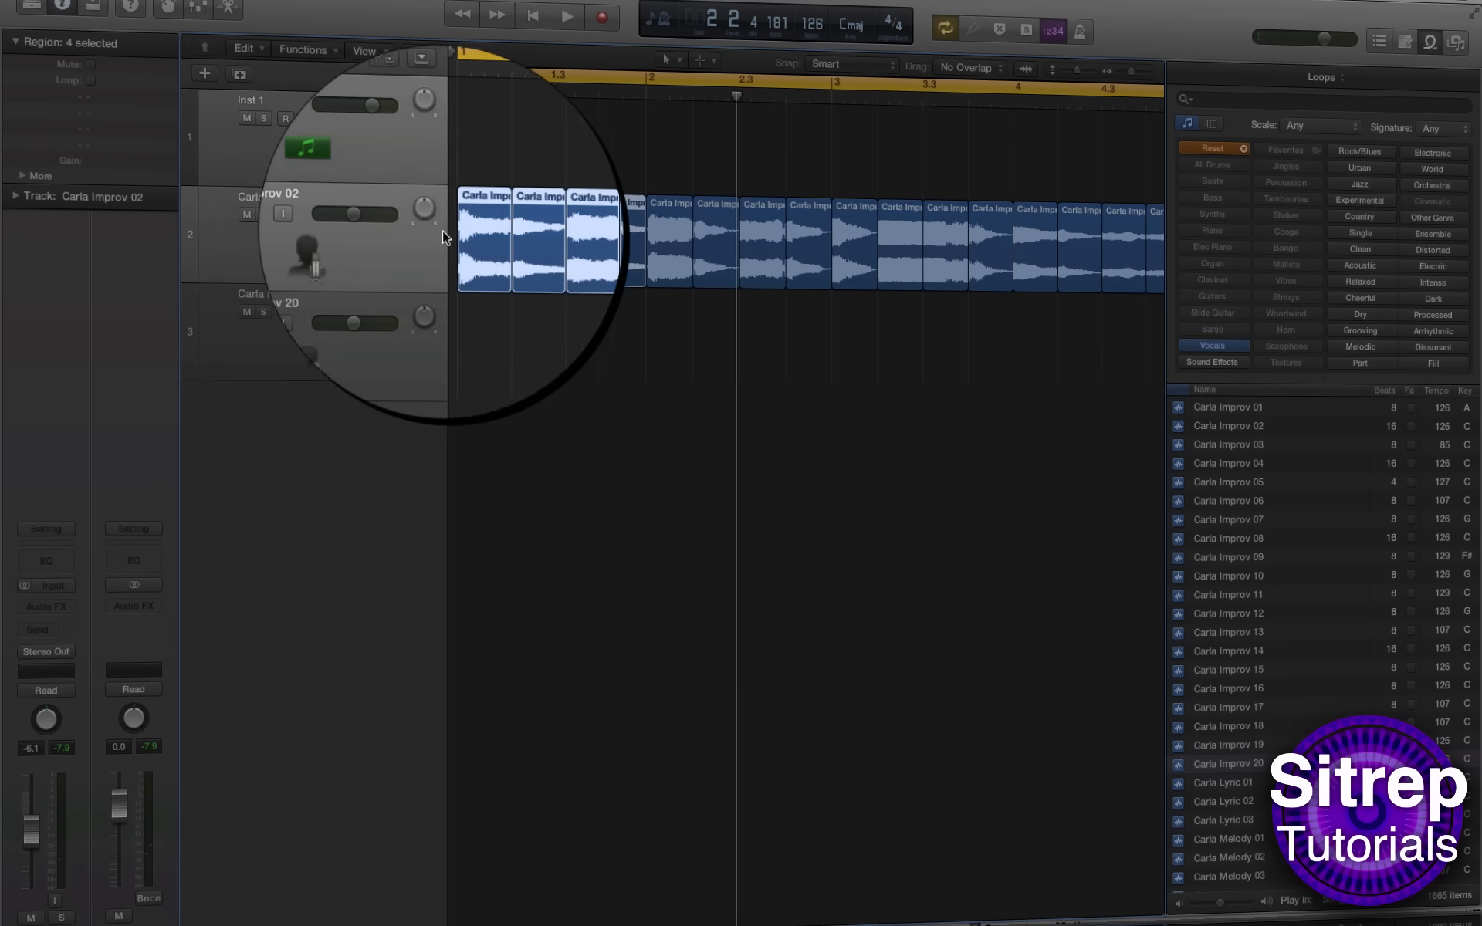
Step: Delete the first four slices and move the remaining 13 slices together to bar 1
{"action": "left_click_drag", "start_coordinate": [655, 315], "coordinate": [1237, 292]}
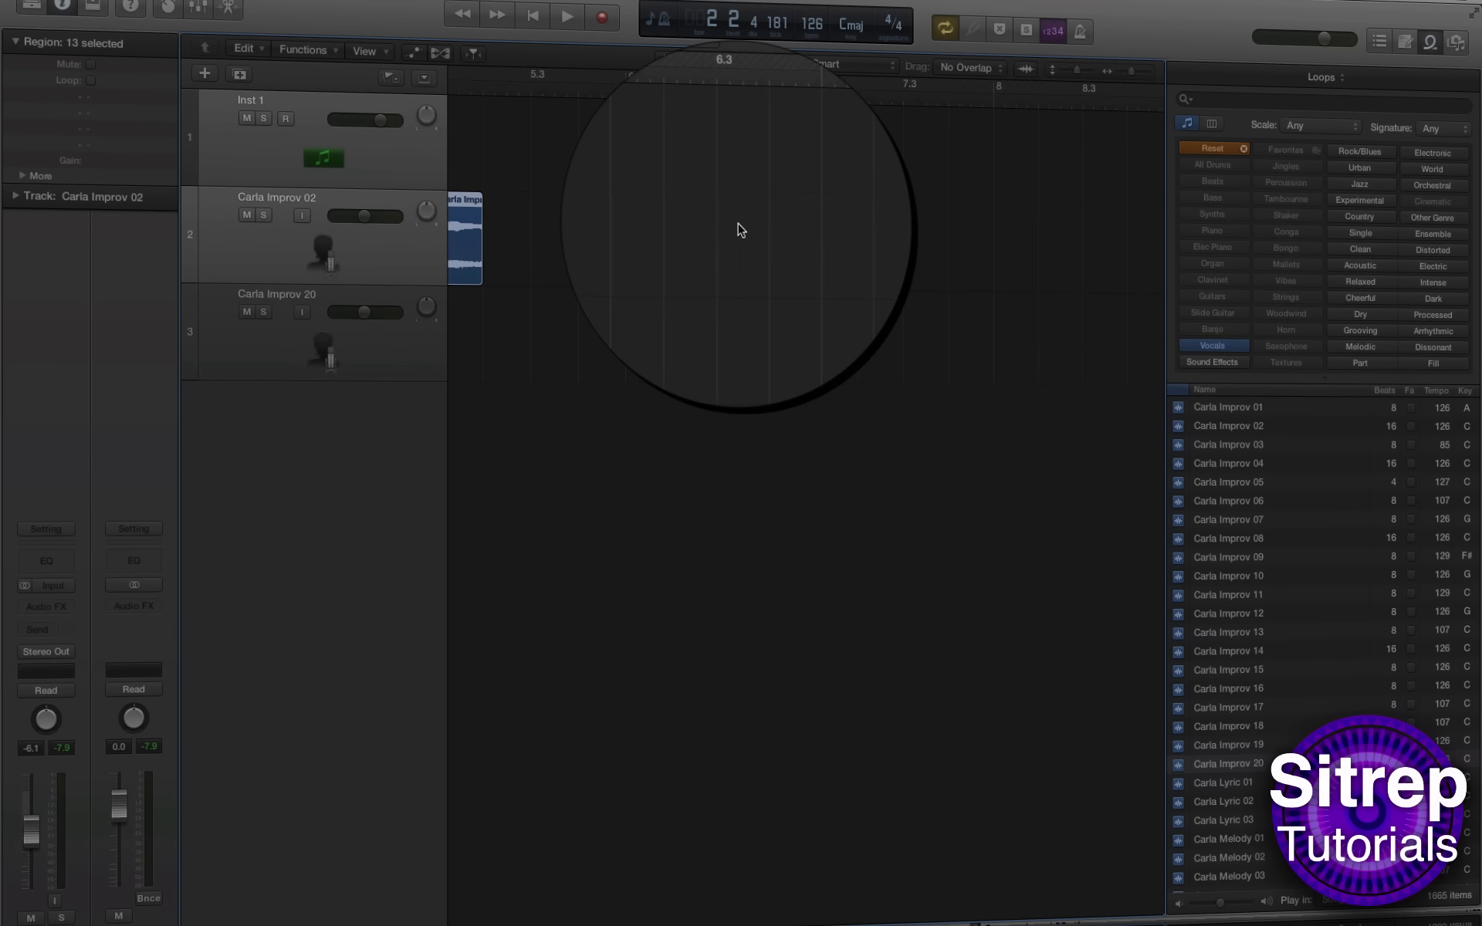
{"action": "scroll", "coordinate": [738, 230], "scroll_direction": "left", "scroll_amount": 10}
{"action": "left_click_drag", "start_coordinate": [738, 229], "coordinate": [477, 251]}
{"action": "left_click", "coordinate": [546, 330]}
Step: Audition the sequence, then delete the slices at 1.3 and 1.4 and move all following slices up to 1.3
{"action": "key", "text": "space"}
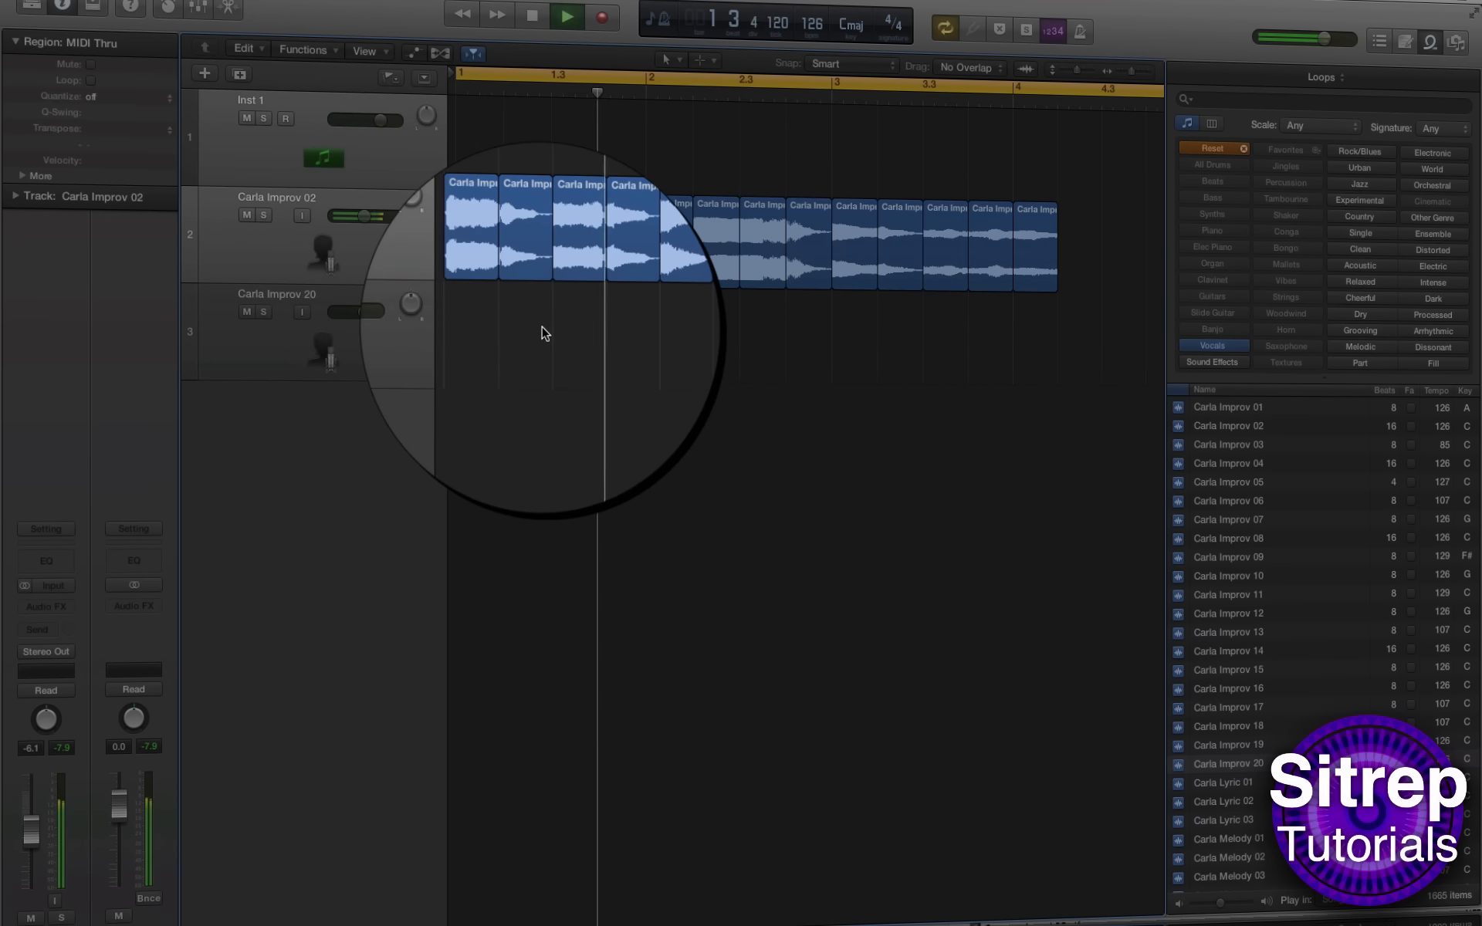
{"action": "key", "text": "space"}
{"action": "left_click_drag", "start_coordinate": [571, 333], "coordinate": [612, 239]}
{"action": "key", "text": "Delete"}
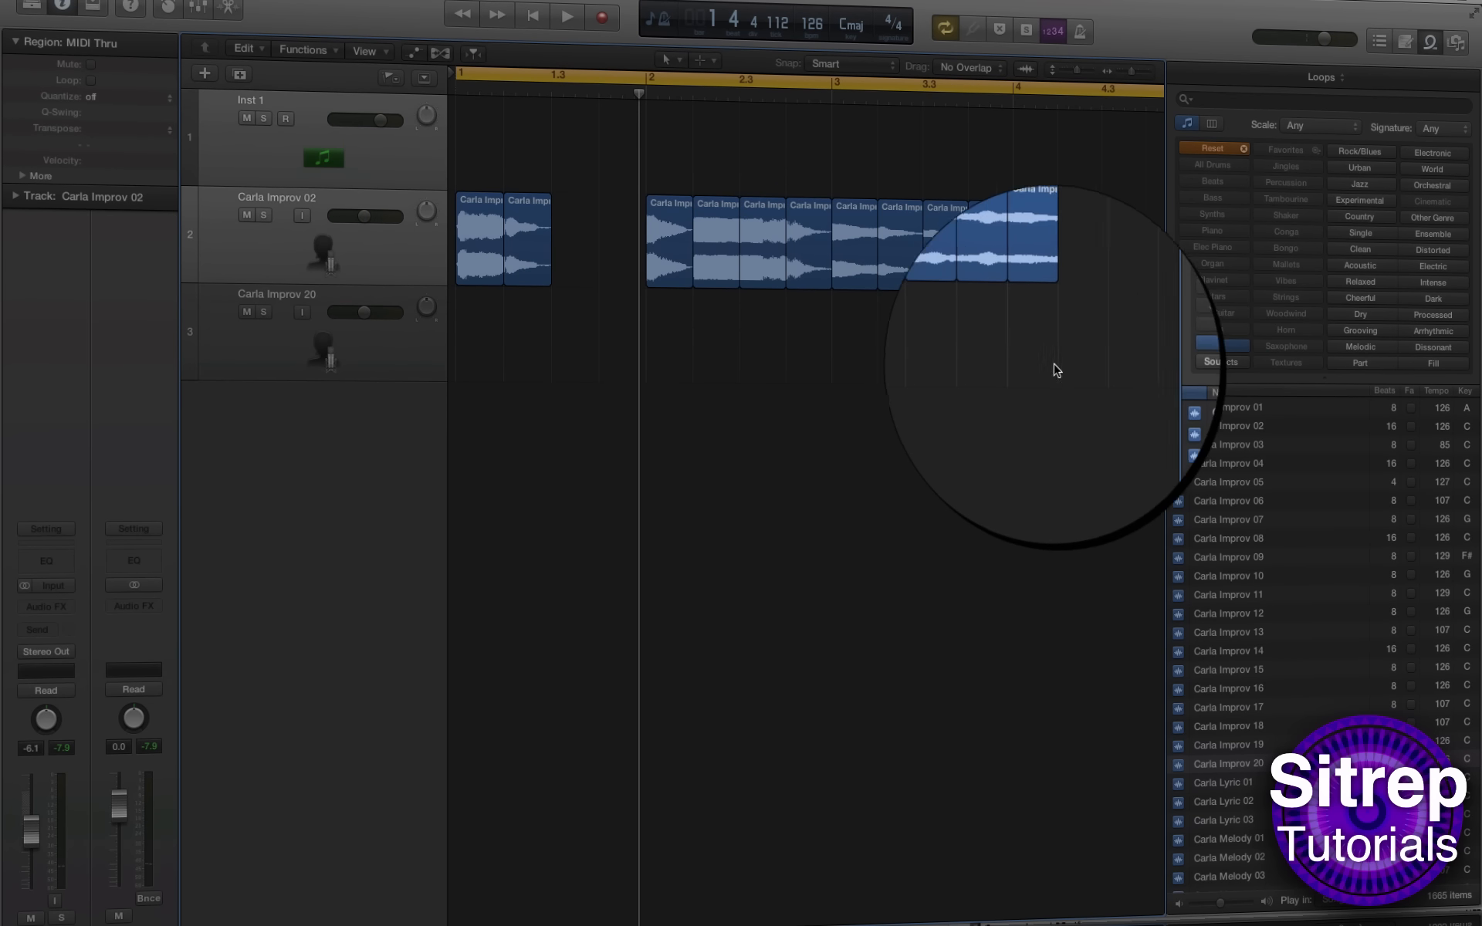
{"action": "left_click_drag", "start_coordinate": [1055, 370], "coordinate": [580, 254]}
{"action": "left_click", "coordinate": [599, 337]}
Step: Audition the shortened sequence and delete the slice at 2.4
{"action": "key", "text": "space"}
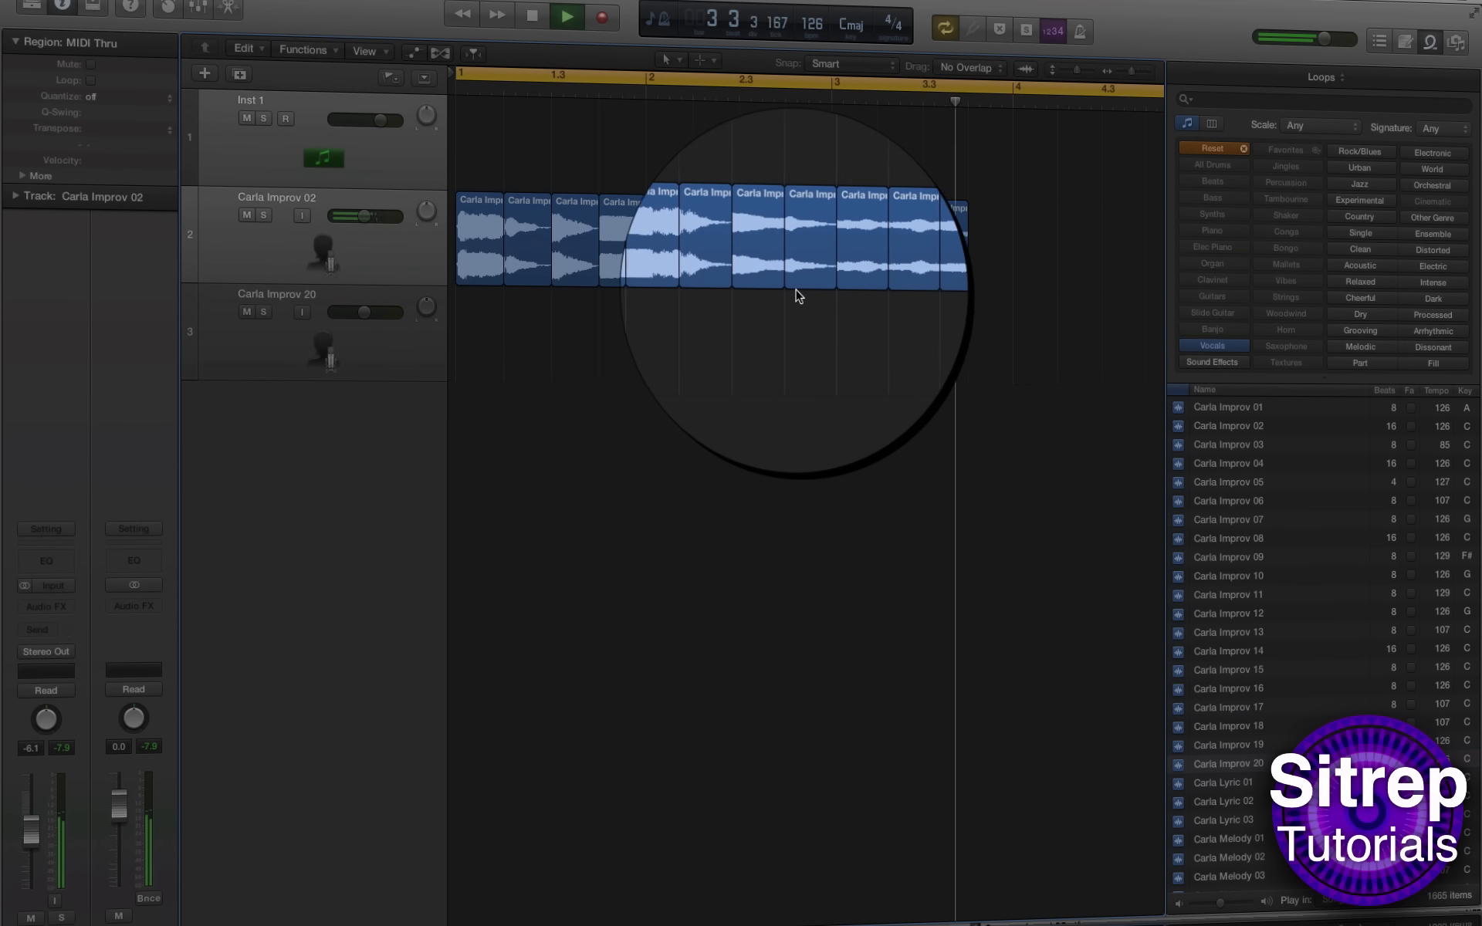
{"action": "key", "text": "space"}
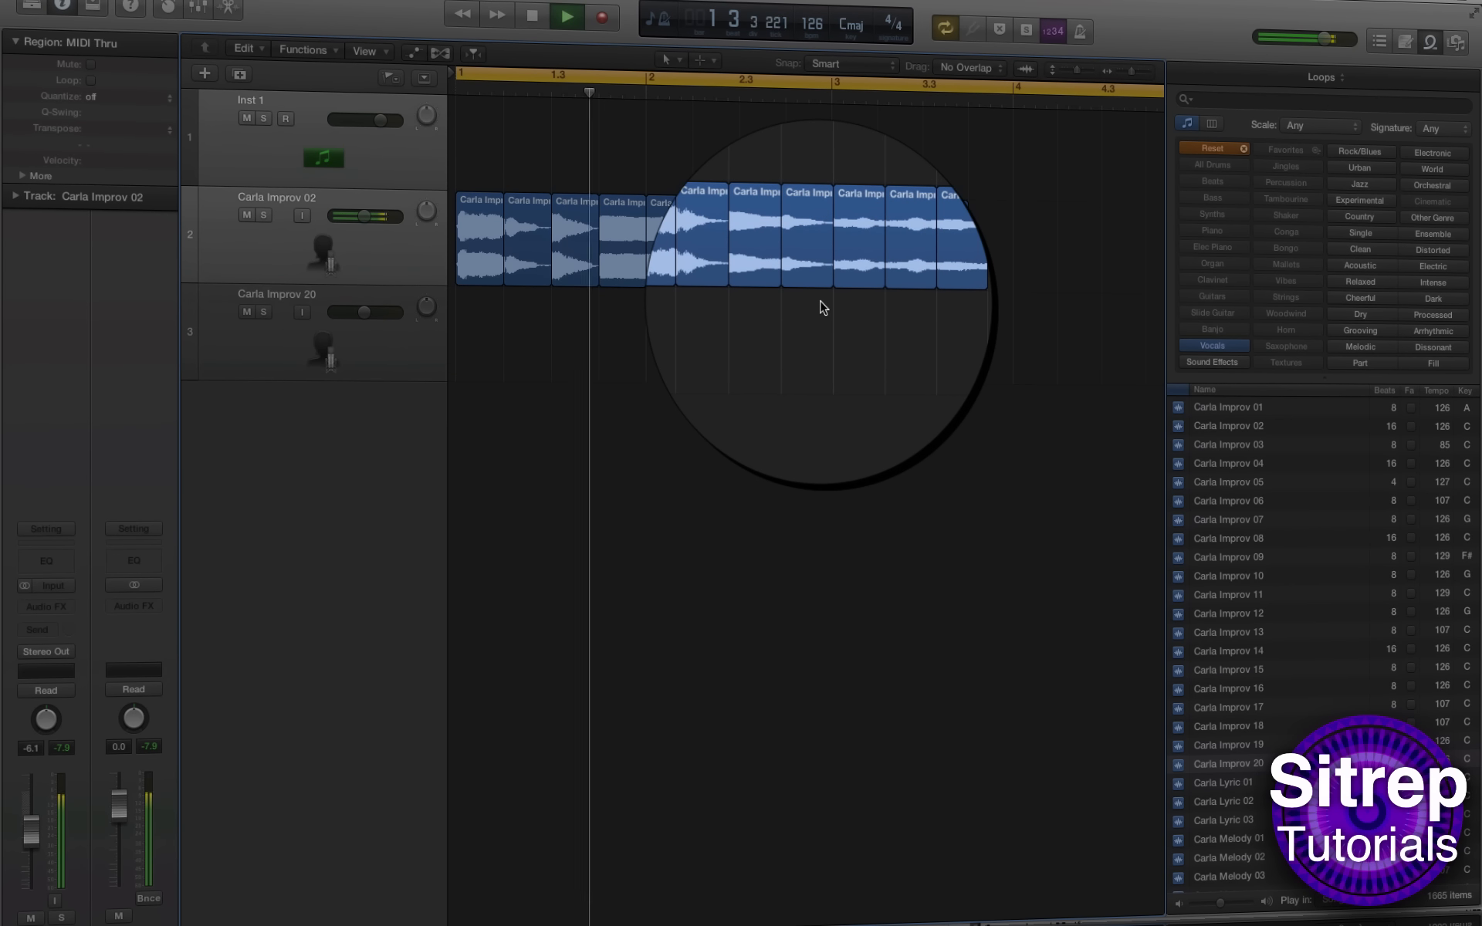
{"action": "key", "text": "space"}
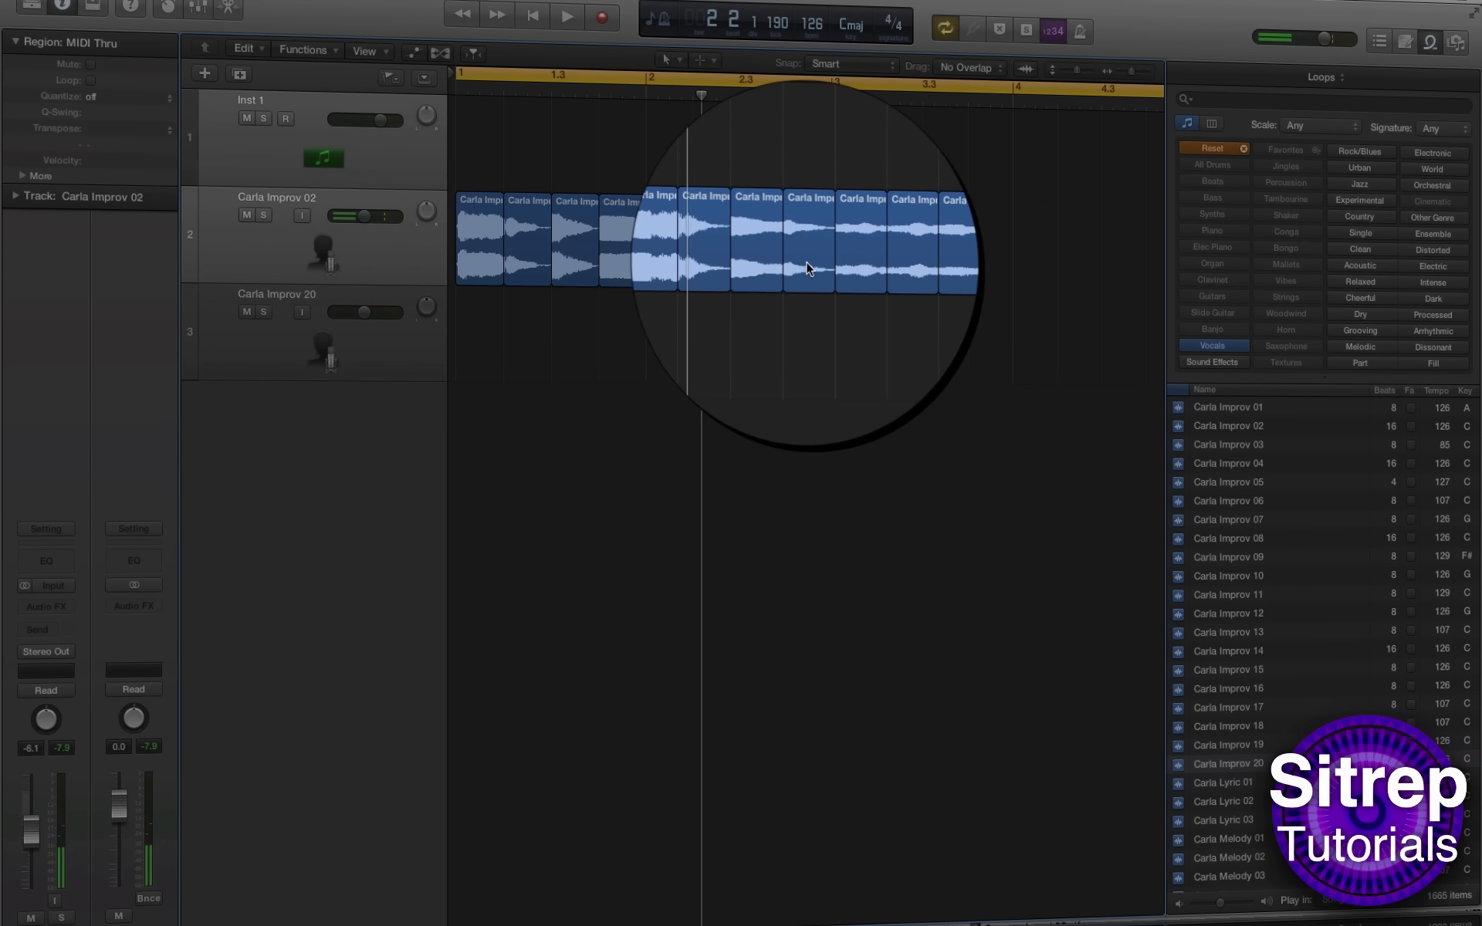
{"action": "left_click", "coordinate": [807, 268]}
{"action": "key", "text": "Delete"}
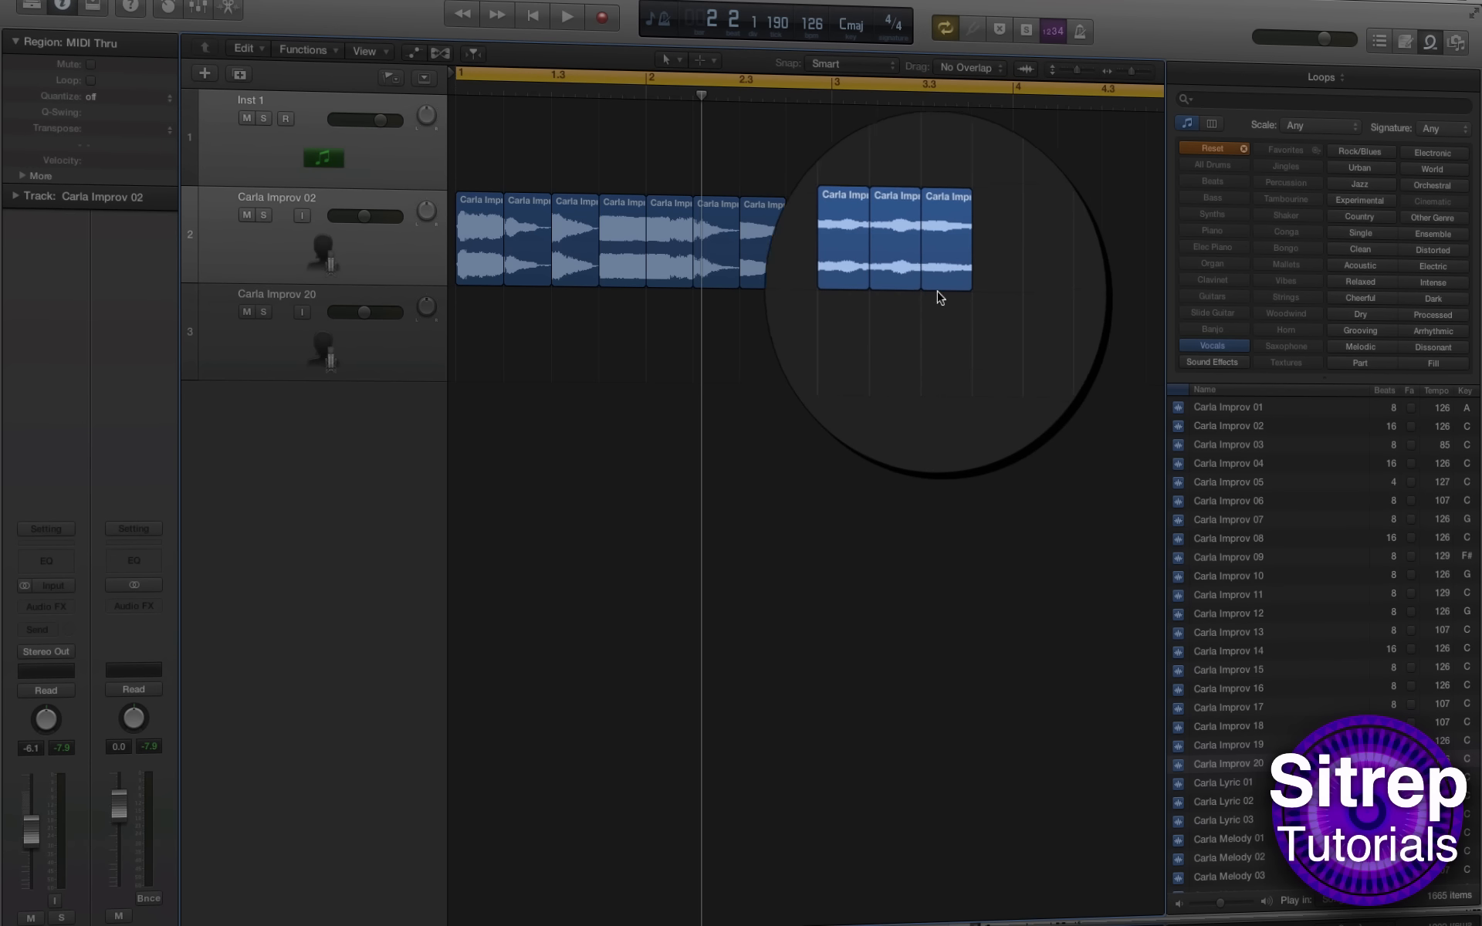
Step: Move the last three slices up to 2.4 to close the gap in the sequence
{"action": "left_click_drag", "start_coordinate": [978, 284], "coordinate": [813, 242]}
{"action": "left_click", "coordinate": [370, 359]}
{"action": "left_click", "coordinate": [373, 249]}
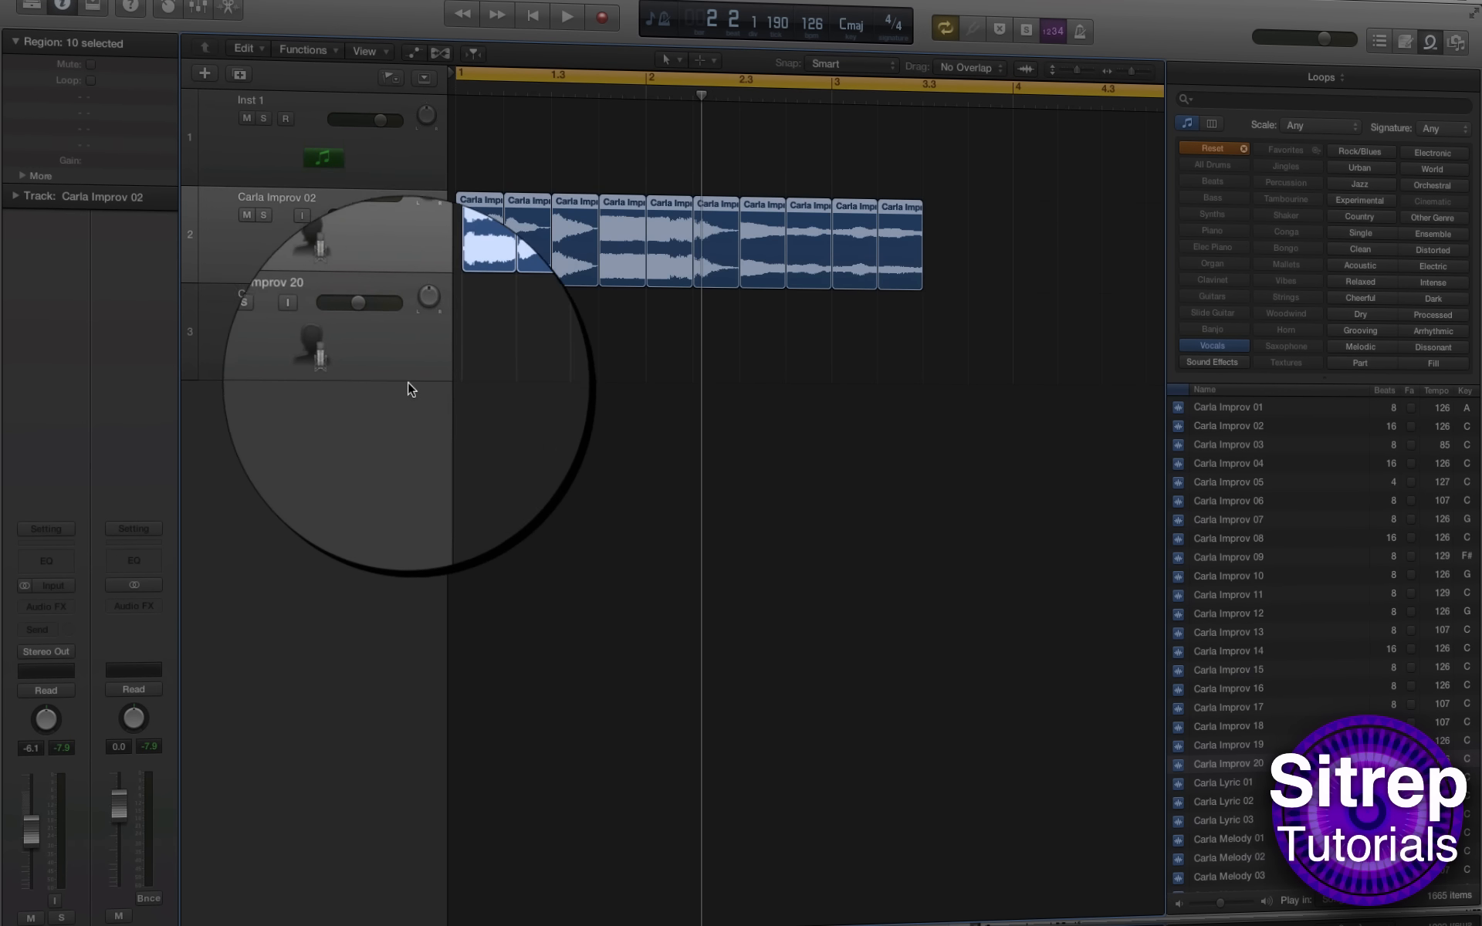
{"action": "left_click", "coordinate": [511, 346]}
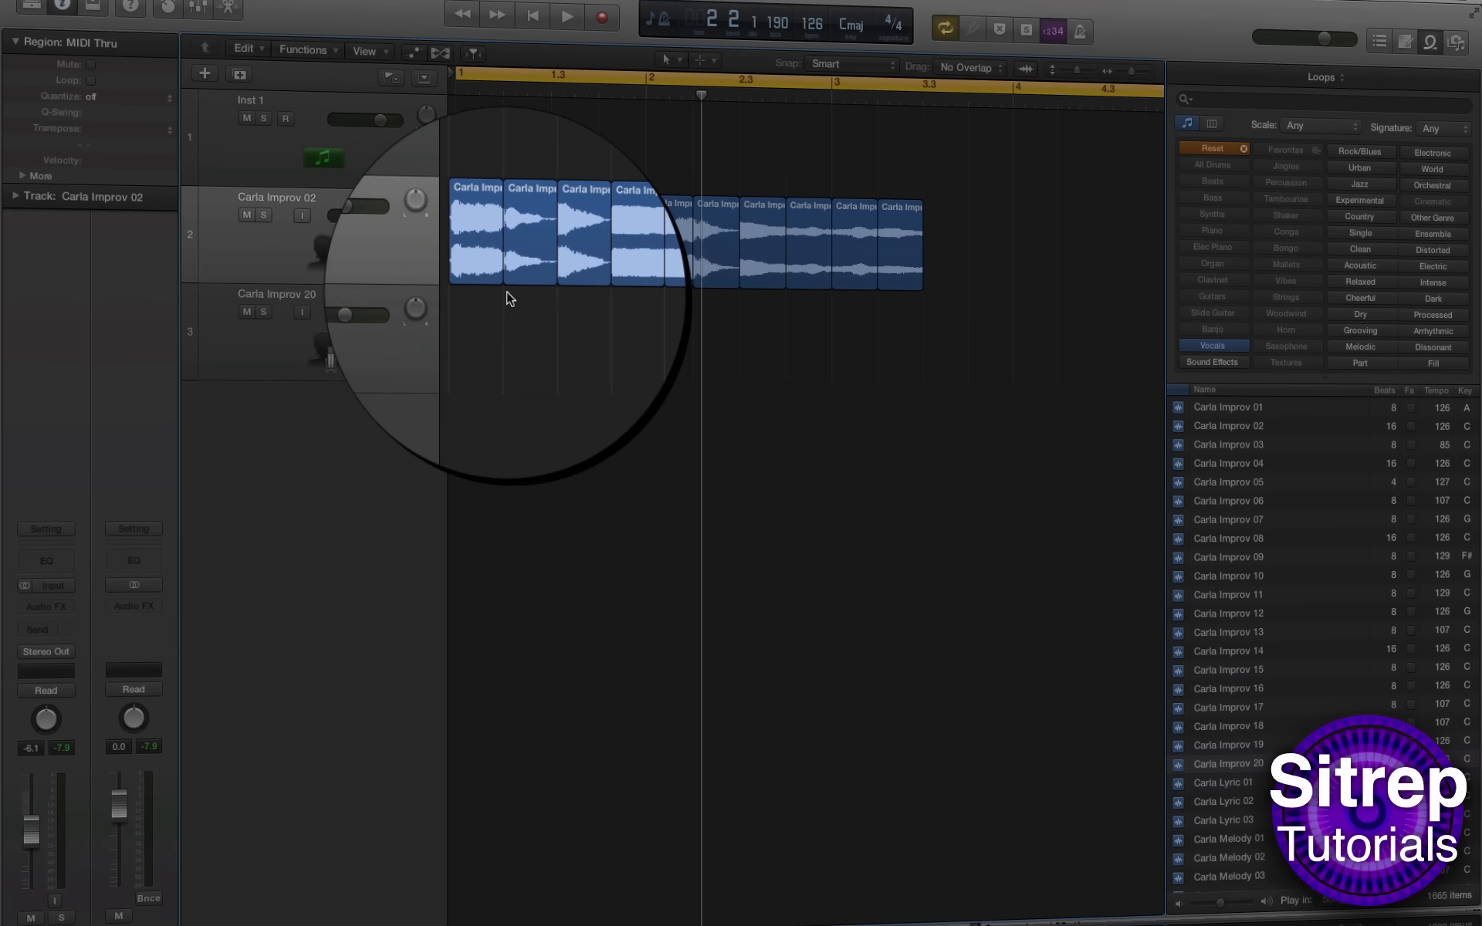
Step: Move every second slice, at 1.2, 1.4, 2.2, 2.4 and 3.2, down to the Carla Improv 20 track
{"action": "left_click_drag", "start_coordinate": [517, 246], "coordinate": [515, 339]}
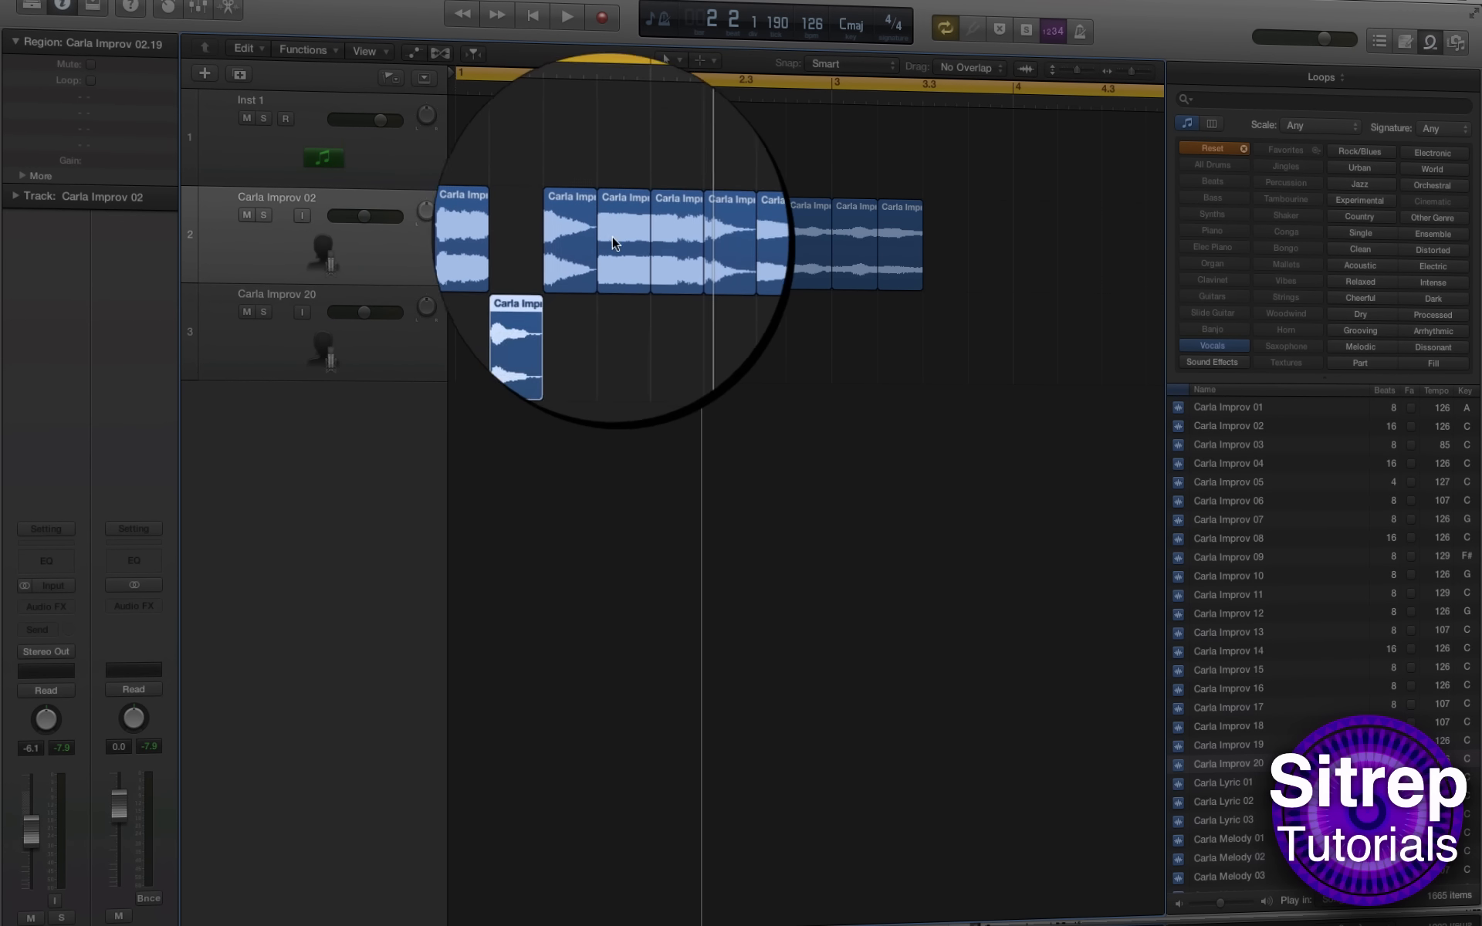
{"action": "left_click_drag", "start_coordinate": [612, 236], "coordinate": [619, 295]}
{"action": "left_click", "coordinate": [718, 259]}
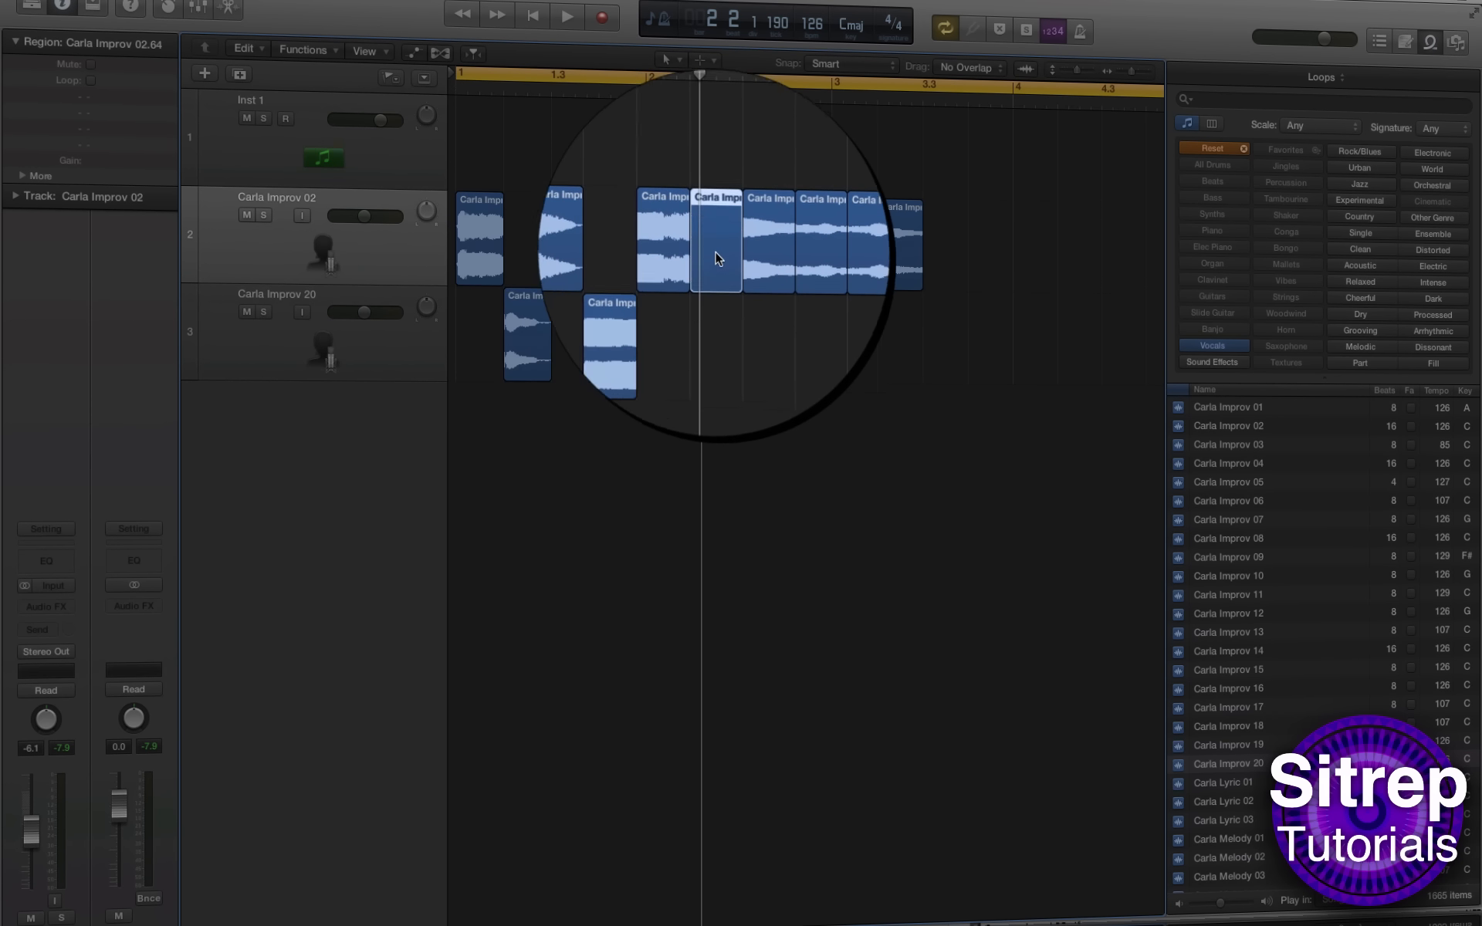
{"action": "left_click_drag", "start_coordinate": [718, 258], "coordinate": [718, 340]}
{"action": "left_click_drag", "start_coordinate": [806, 248], "coordinate": [807, 339]}
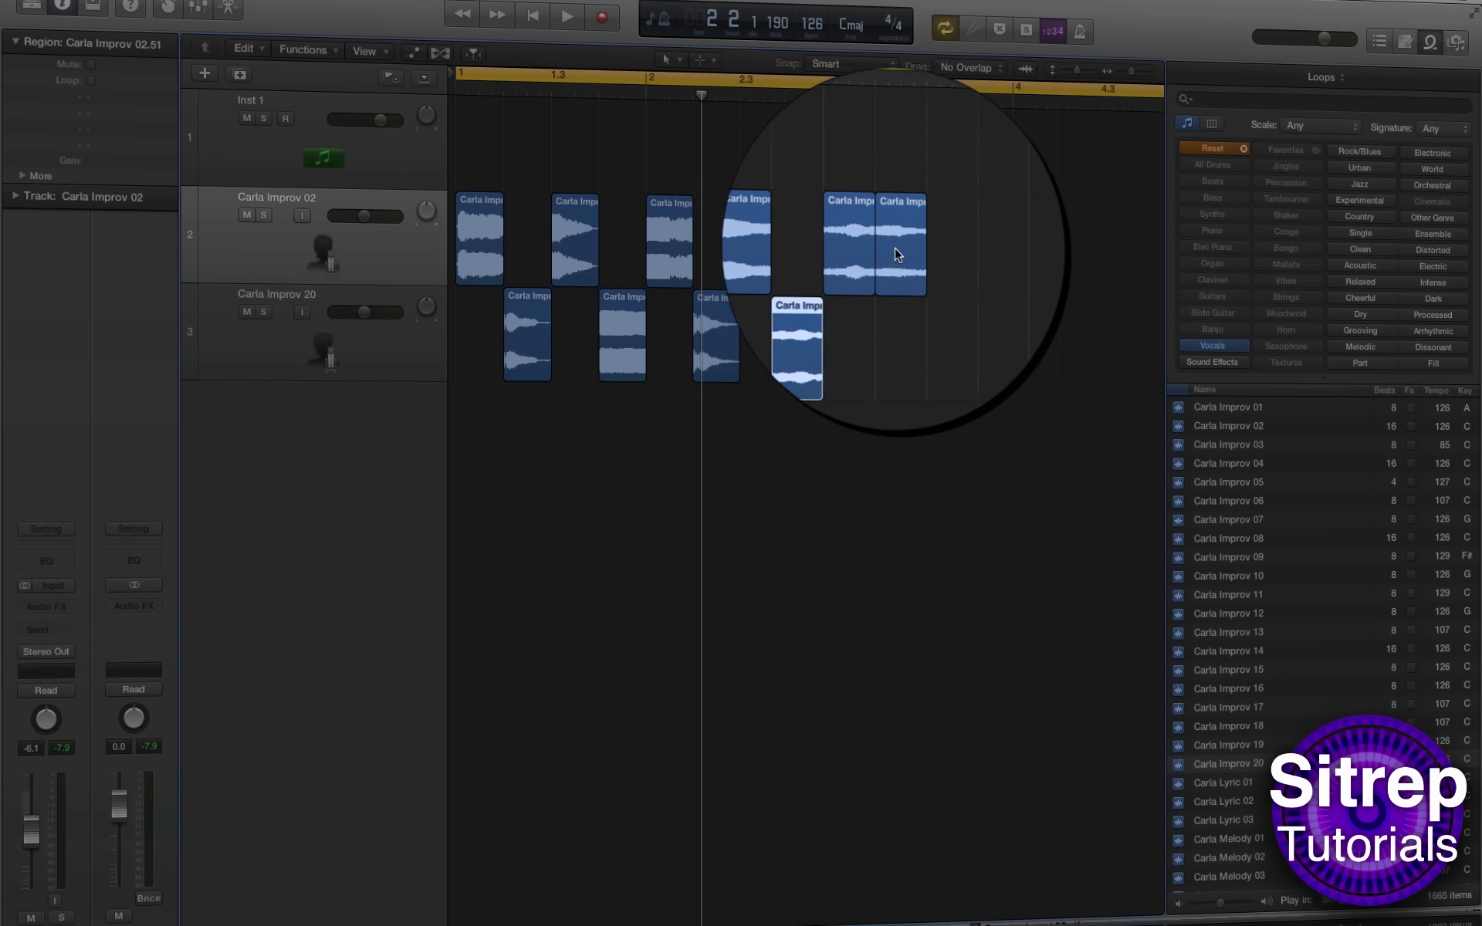
{"action": "left_click_drag", "start_coordinate": [895, 247], "coordinate": [895, 339]}
Step: Return the five lowered slices to the gaps in the Carla Improv 02 track in a new order and audition the result
{"action": "left_click_drag", "start_coordinate": [531, 252], "coordinate": [523, 255]}
{"action": "left_click_drag", "start_coordinate": [522, 325], "coordinate": [798, 255]}
{"action": "left_click_drag", "start_coordinate": [808, 332], "coordinate": [623, 248]}
{"action": "left_click_drag", "start_coordinate": [624, 317], "coordinate": [934, 248]}
{"action": "left_click_drag", "start_coordinate": [714, 325], "coordinate": [714, 279]}
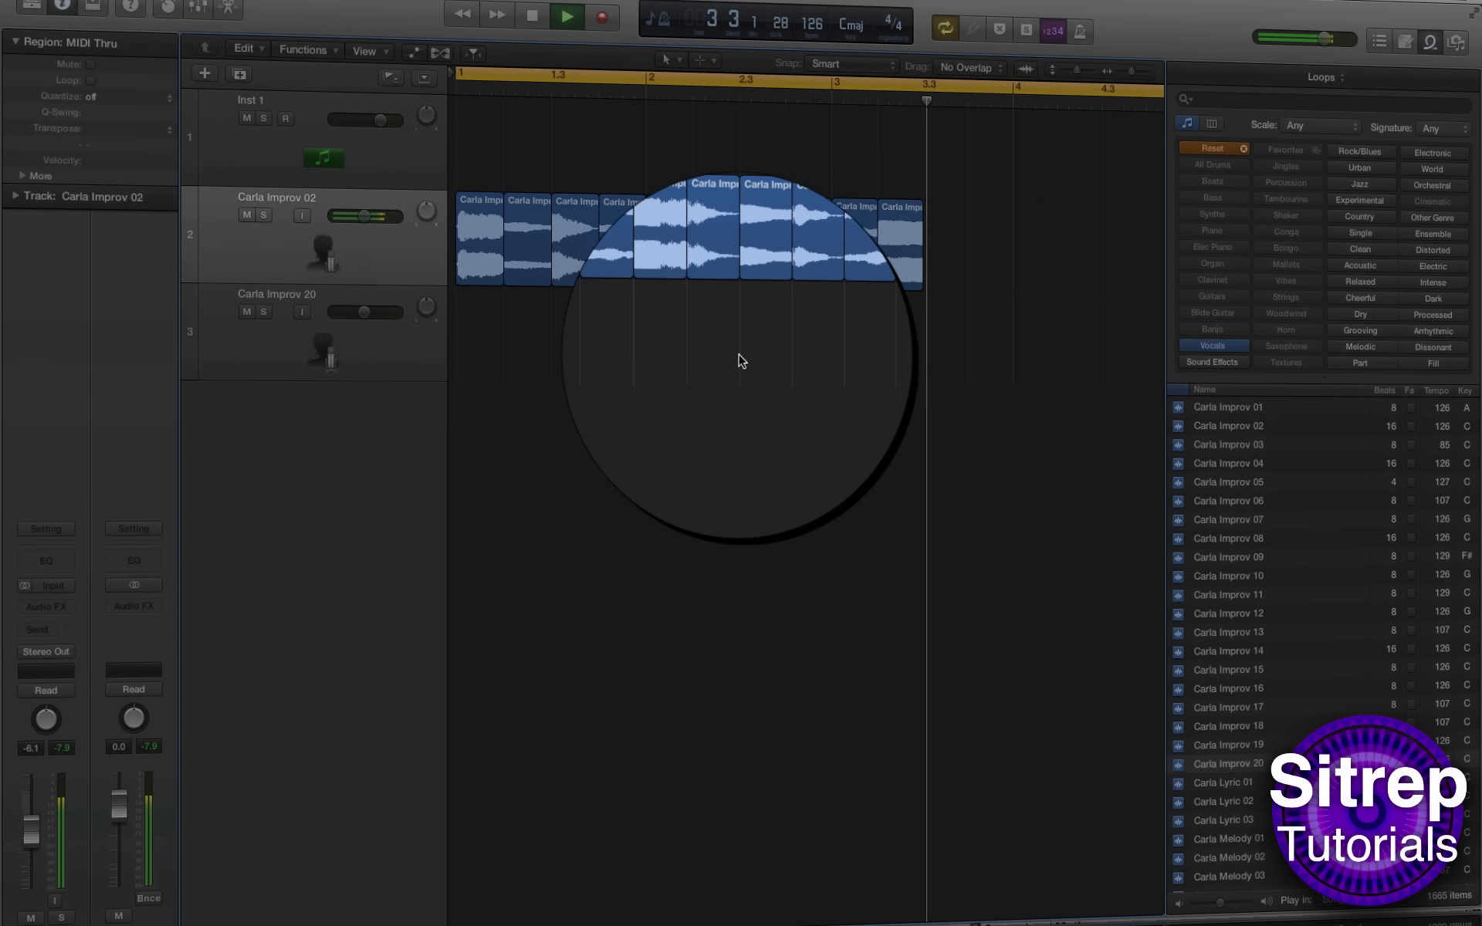
{"action": "key", "text": "space"}
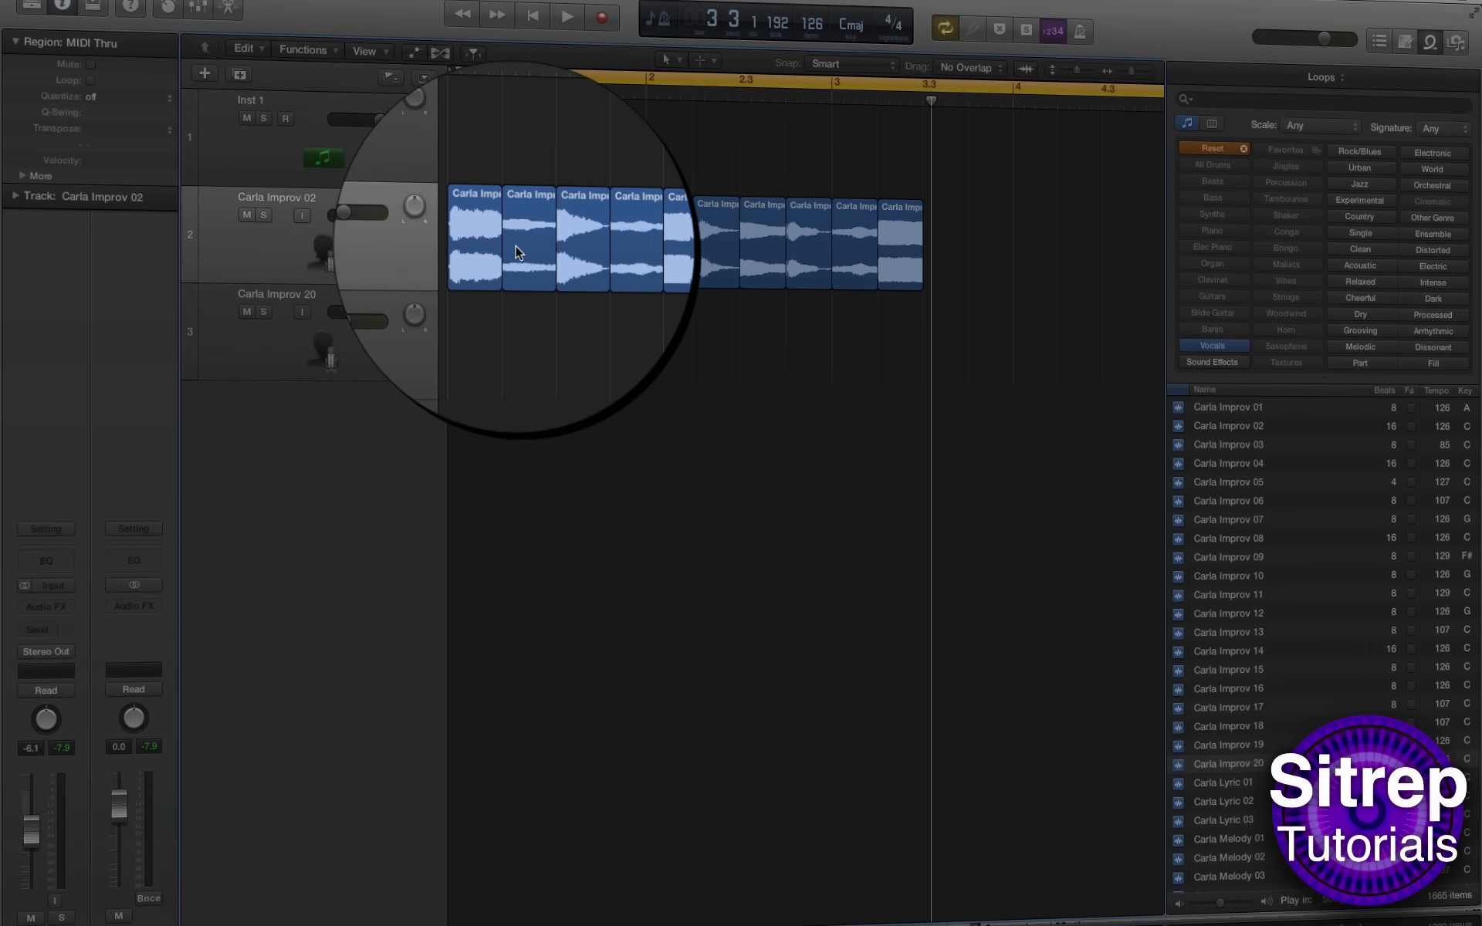
Step: Swap the slices at 1.2 and 2.2 on the Carla Improv 02 track and audition the sequence
{"action": "left_click_drag", "start_coordinate": [519, 248], "coordinate": [703, 339]}
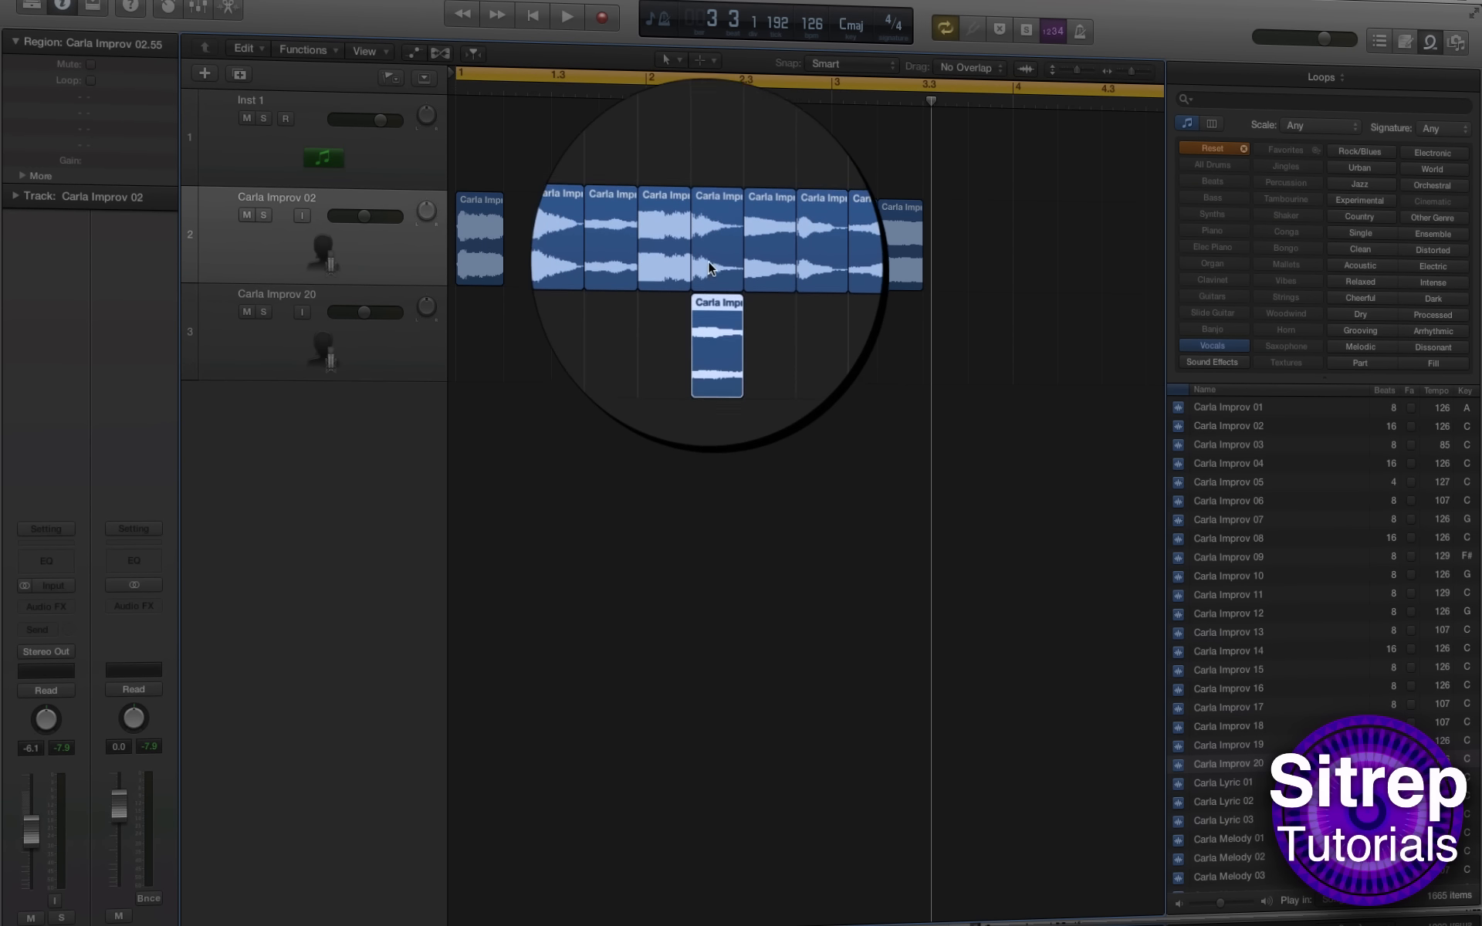
{"action": "left_click_drag", "start_coordinate": [708, 262], "coordinate": [517, 255]}
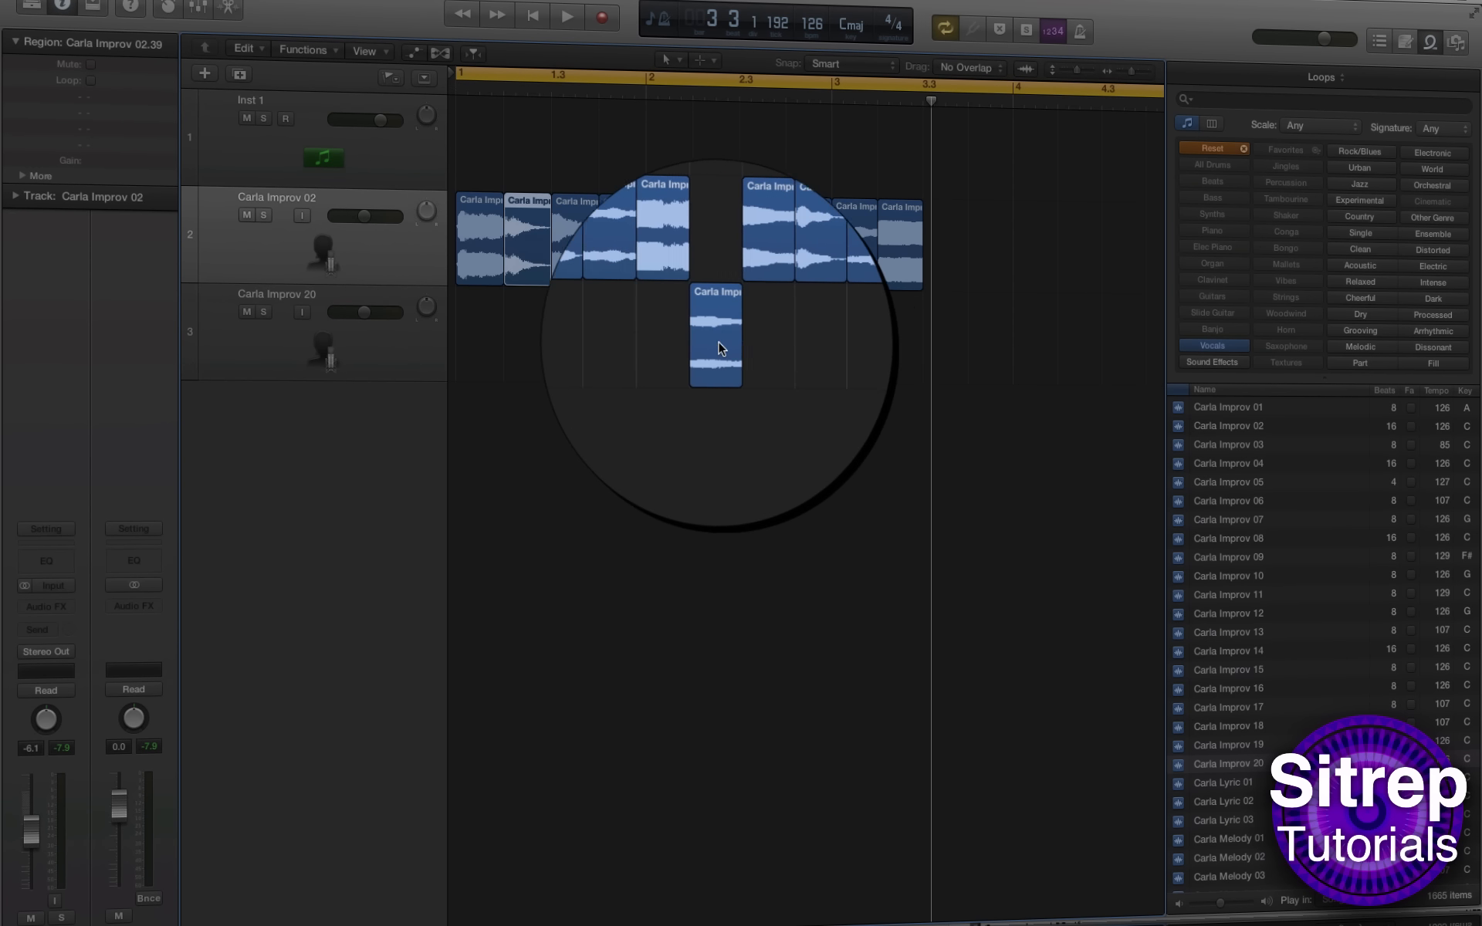
{"action": "left_click_drag", "start_coordinate": [709, 332], "coordinate": [713, 261]}
{"action": "key", "text": "space"}
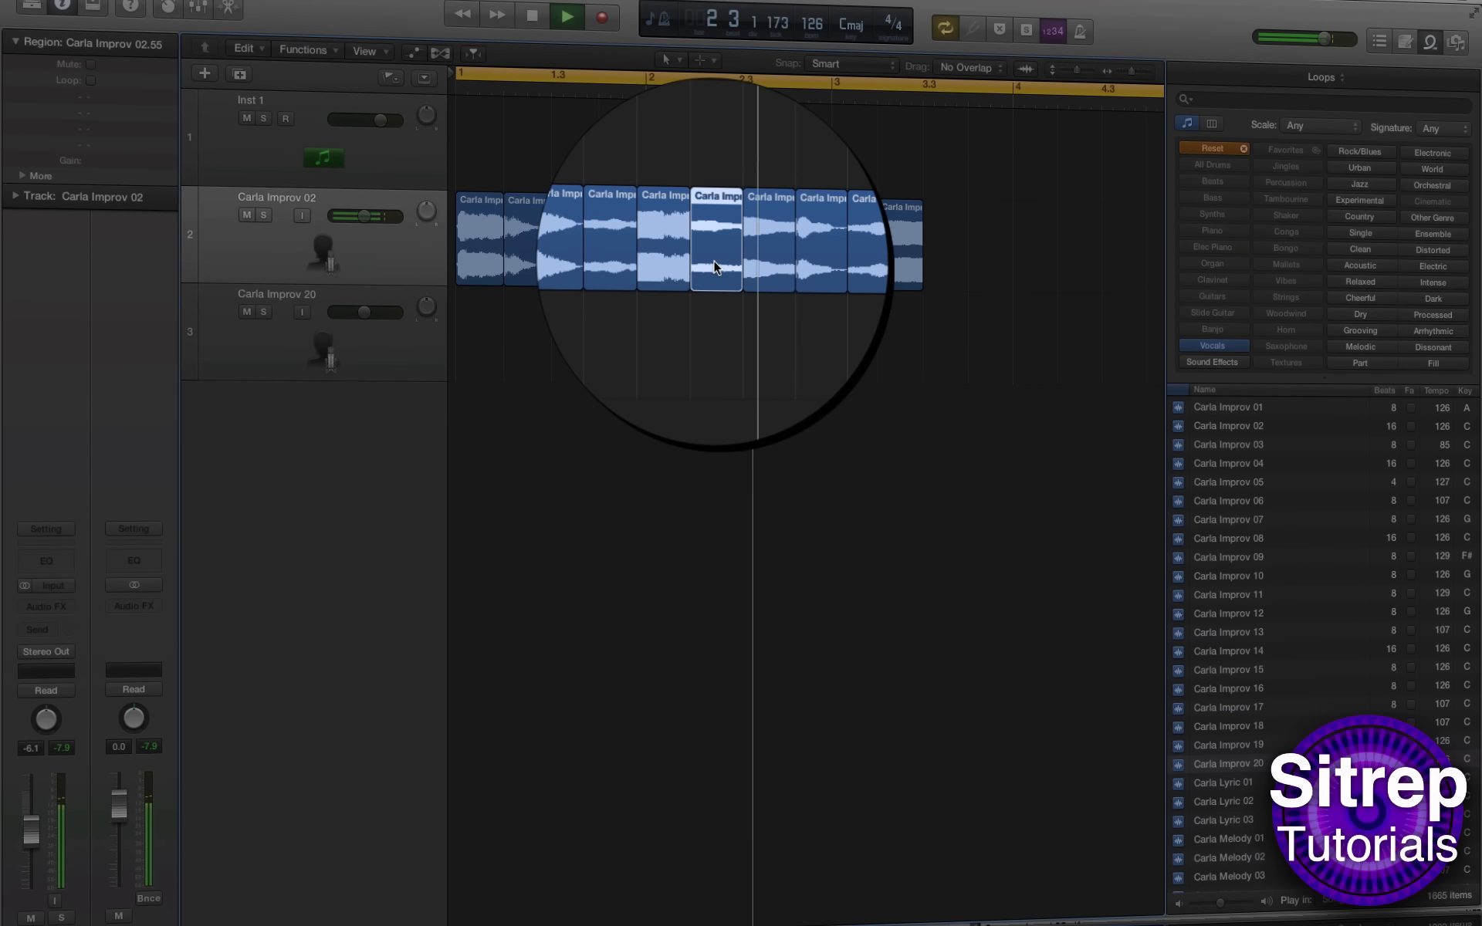
{"action": "key", "text": "space"}
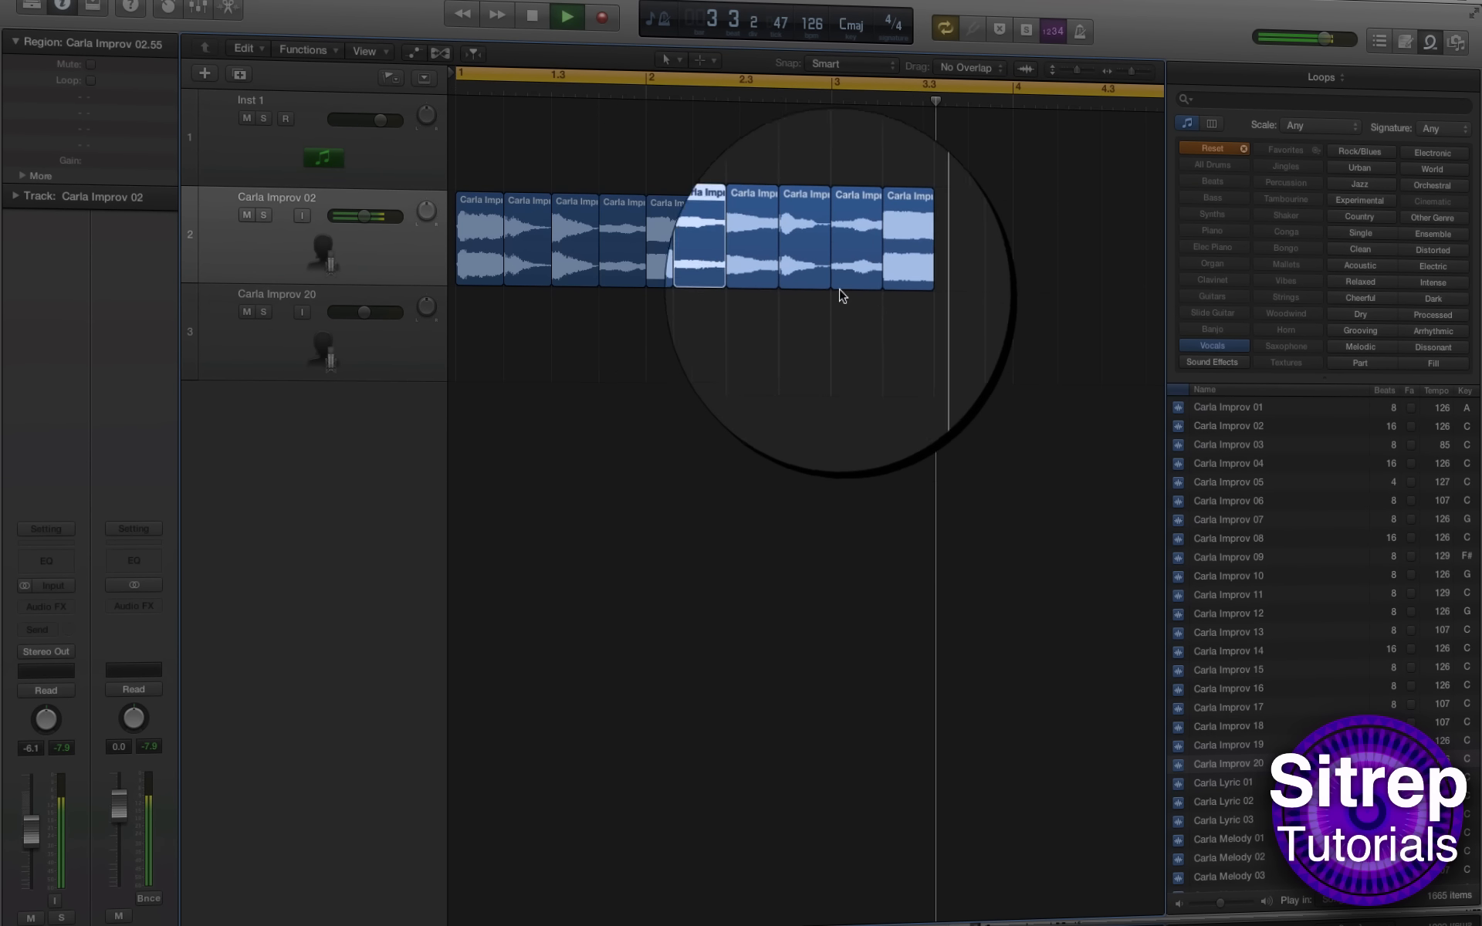
{"action": "key", "text": "space"}
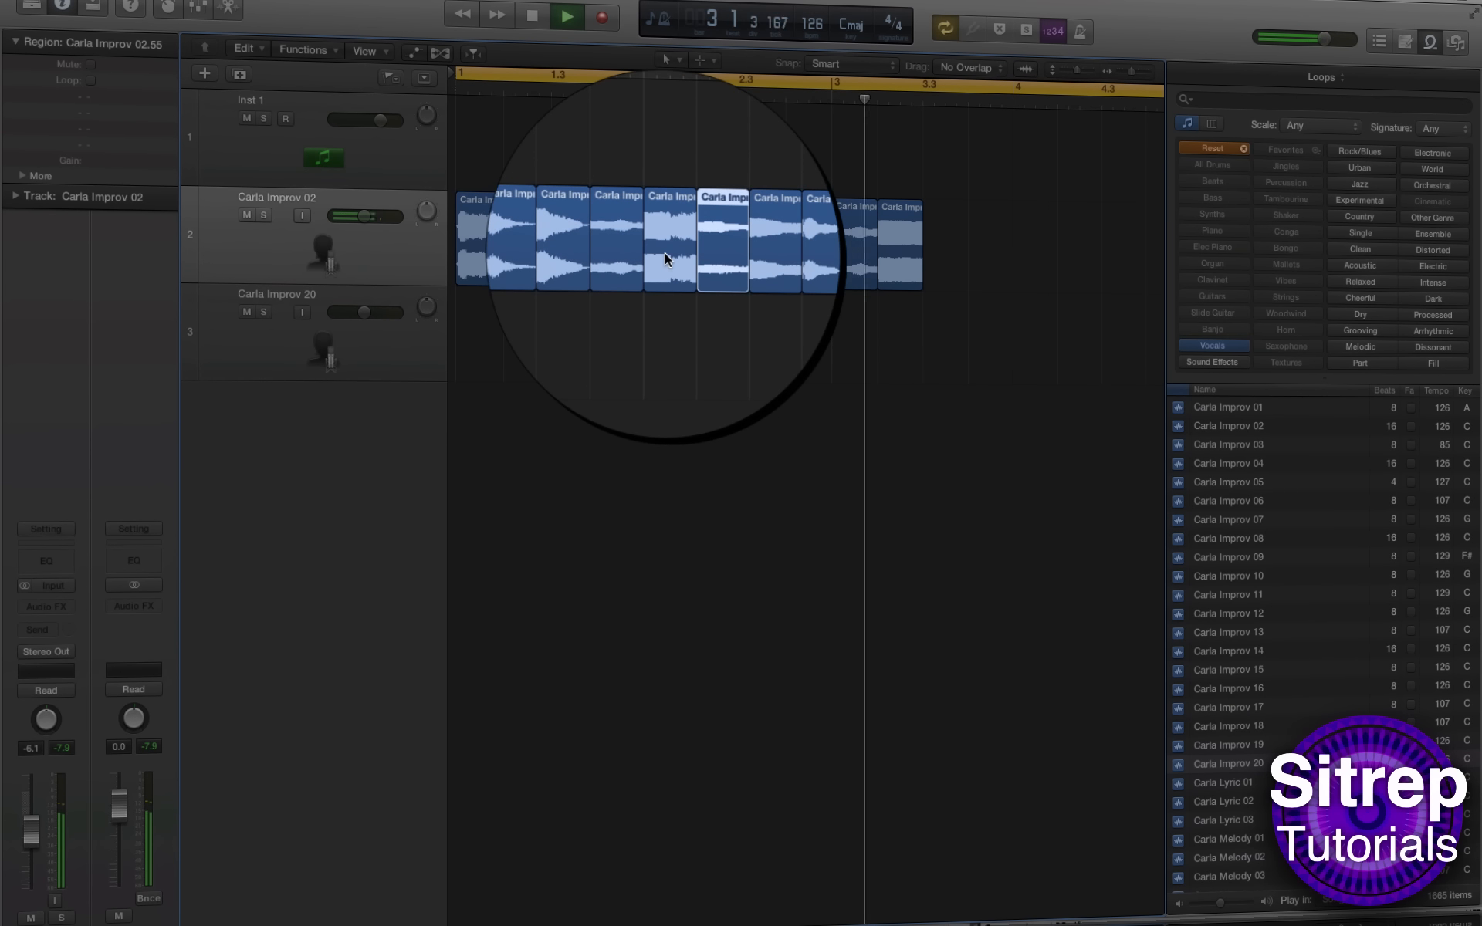
Step: Copy the slice at bar 2 to the end of the sequence at 3.3 and audition the ending
{"action": "left_click_drag", "start_coordinate": [664, 253], "coordinate": [937, 229]}
{"action": "left_click", "coordinate": [876, 124]}
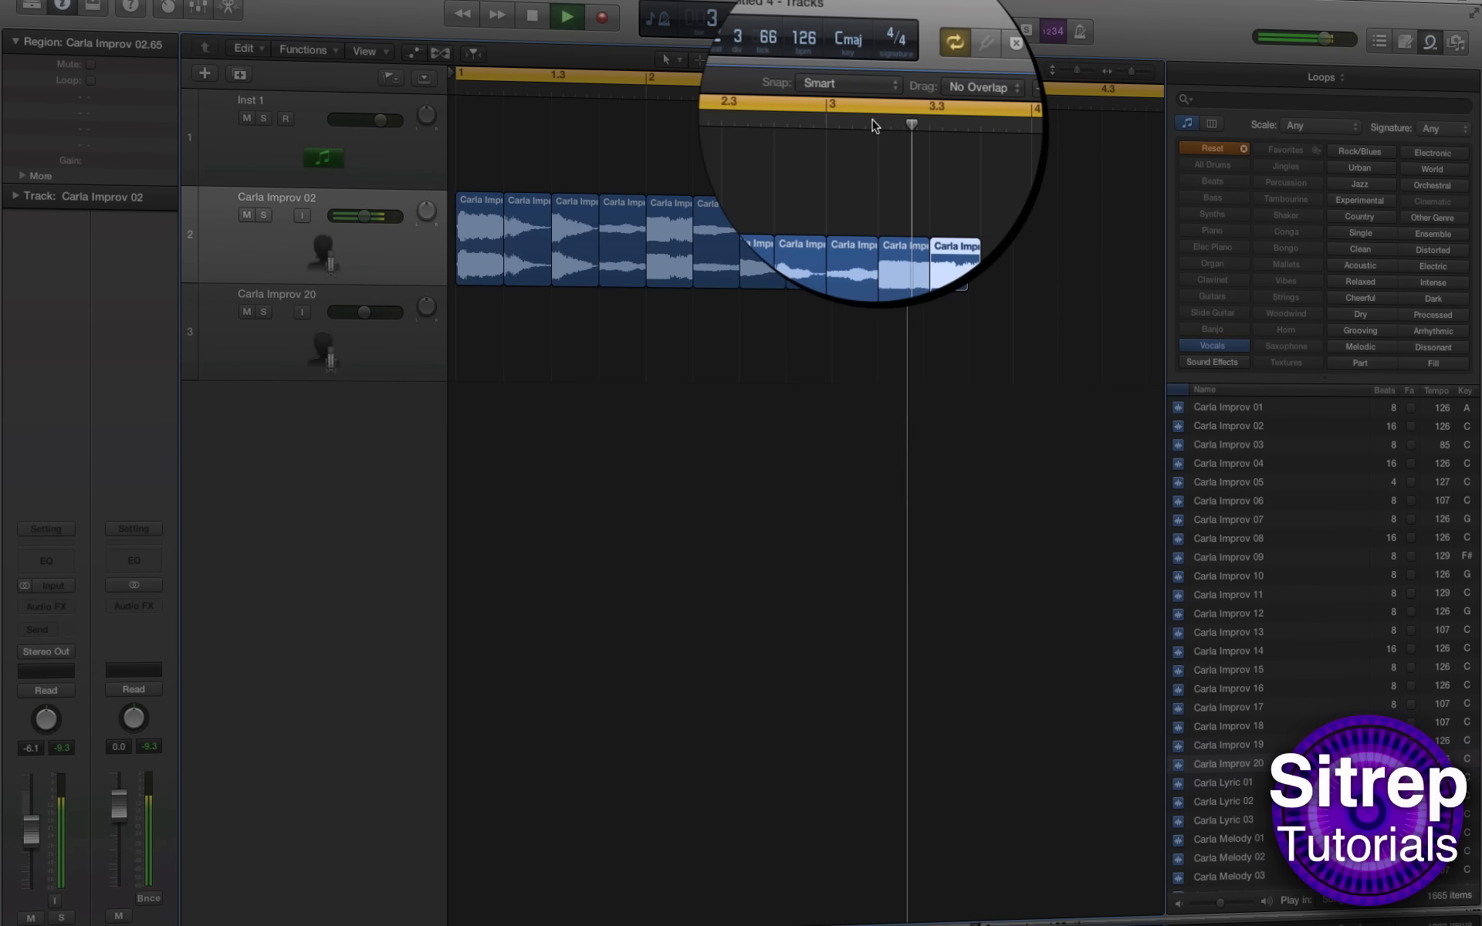
{"action": "key", "text": "space"}
{"action": "left_click", "coordinate": [996, 238]}
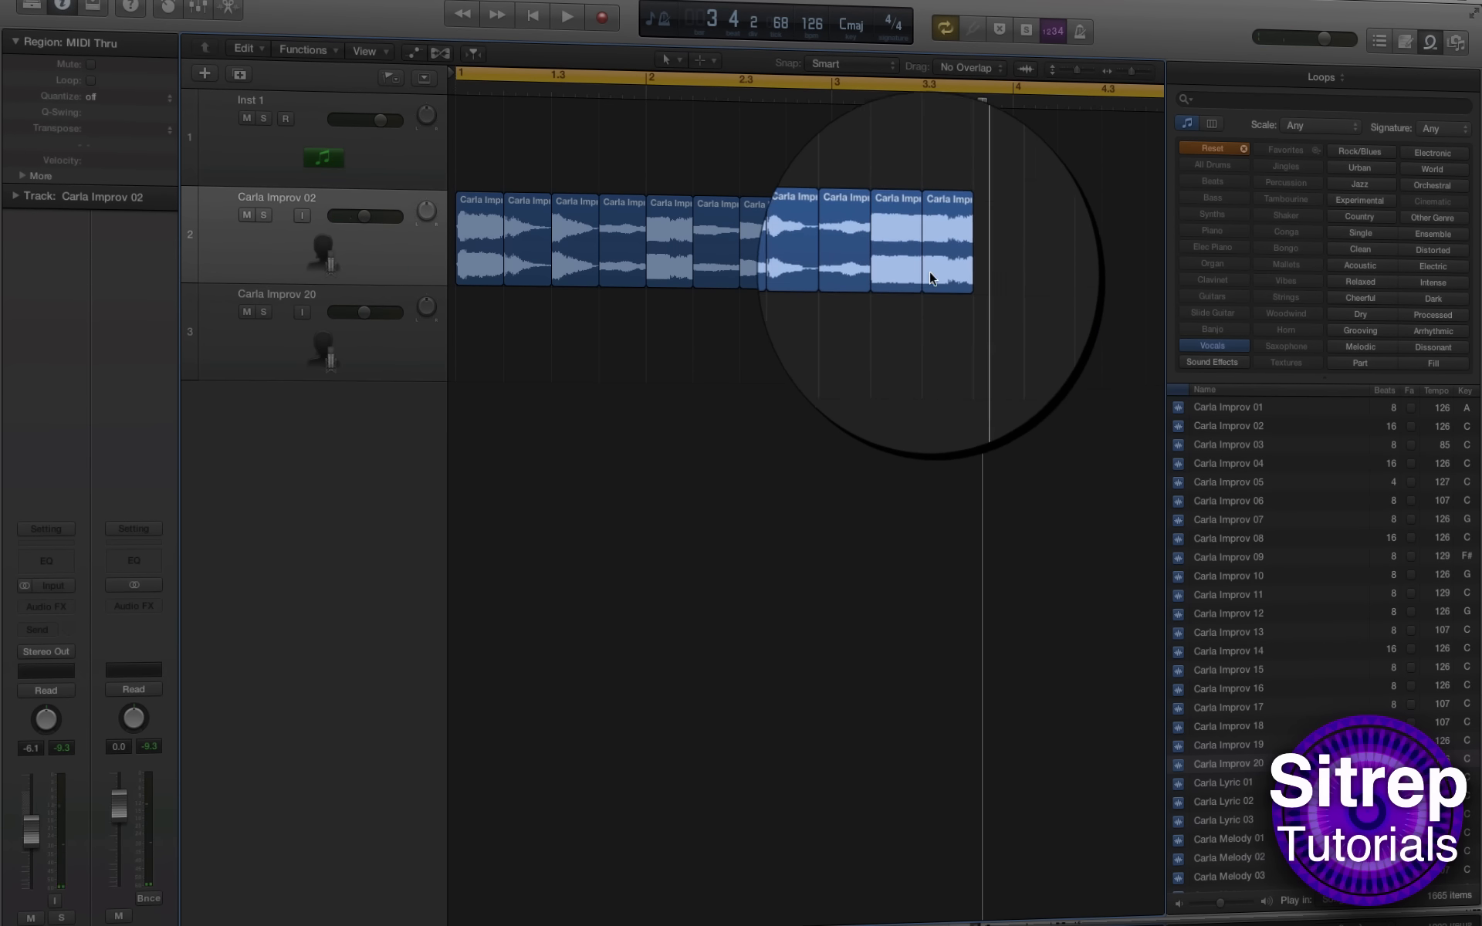
Step: Trim the first half off the slice at 3.3, fill that half beat with a copy of the 2.4 slice, and audition
{"action": "left_click_drag", "start_coordinate": [928, 288], "coordinate": [966, 297]}
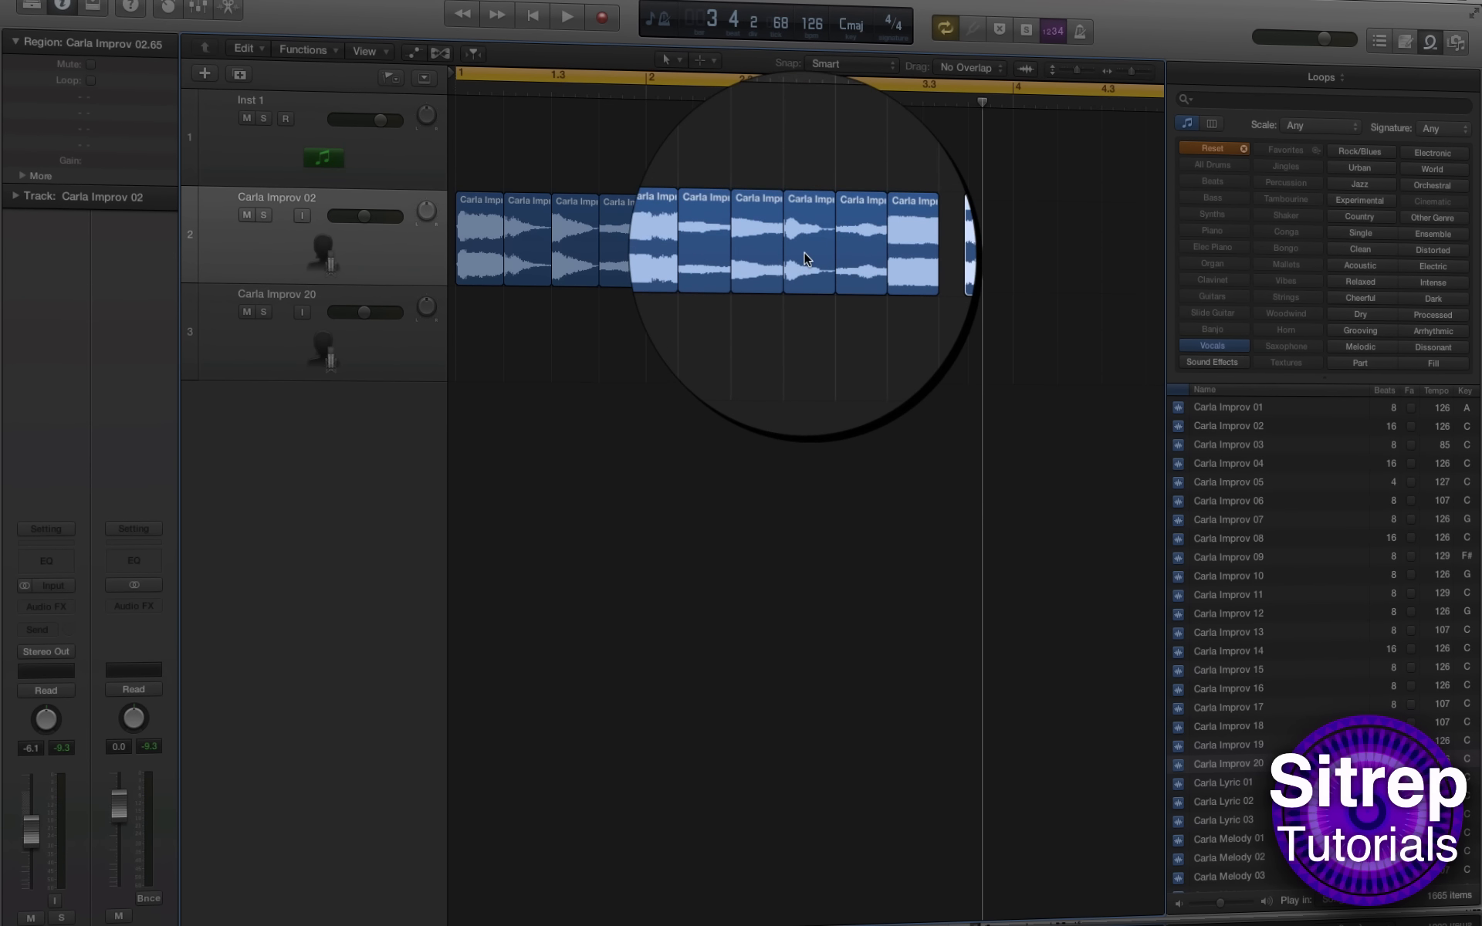
{"action": "left_click_drag", "start_coordinate": [804, 252], "coordinate": [931, 272]}
{"action": "left_click", "coordinate": [935, 345]}
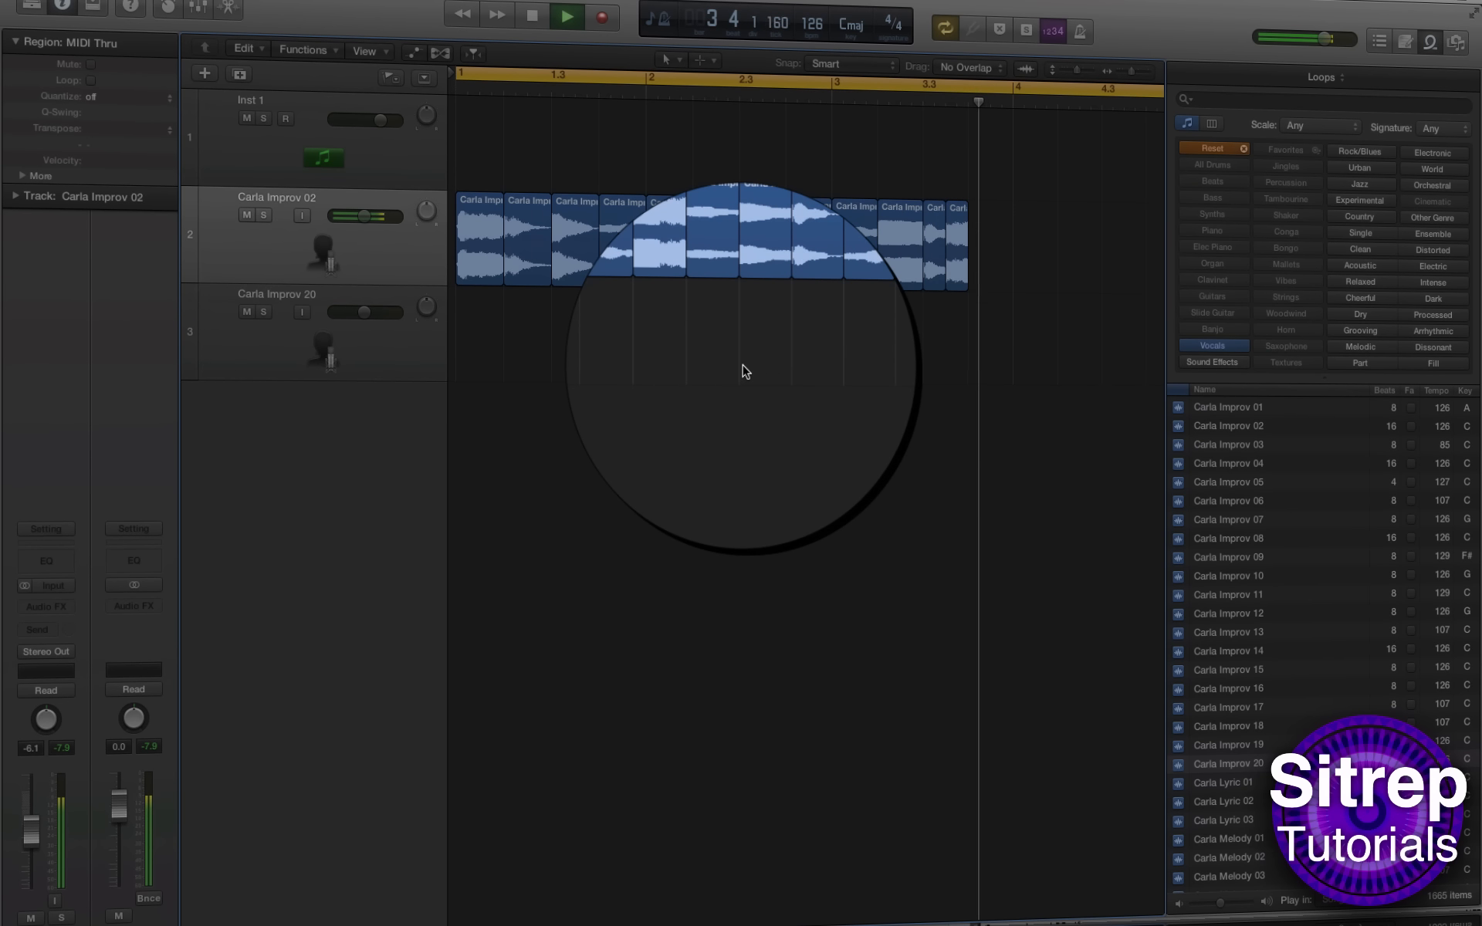
{"action": "key", "text": "space"}
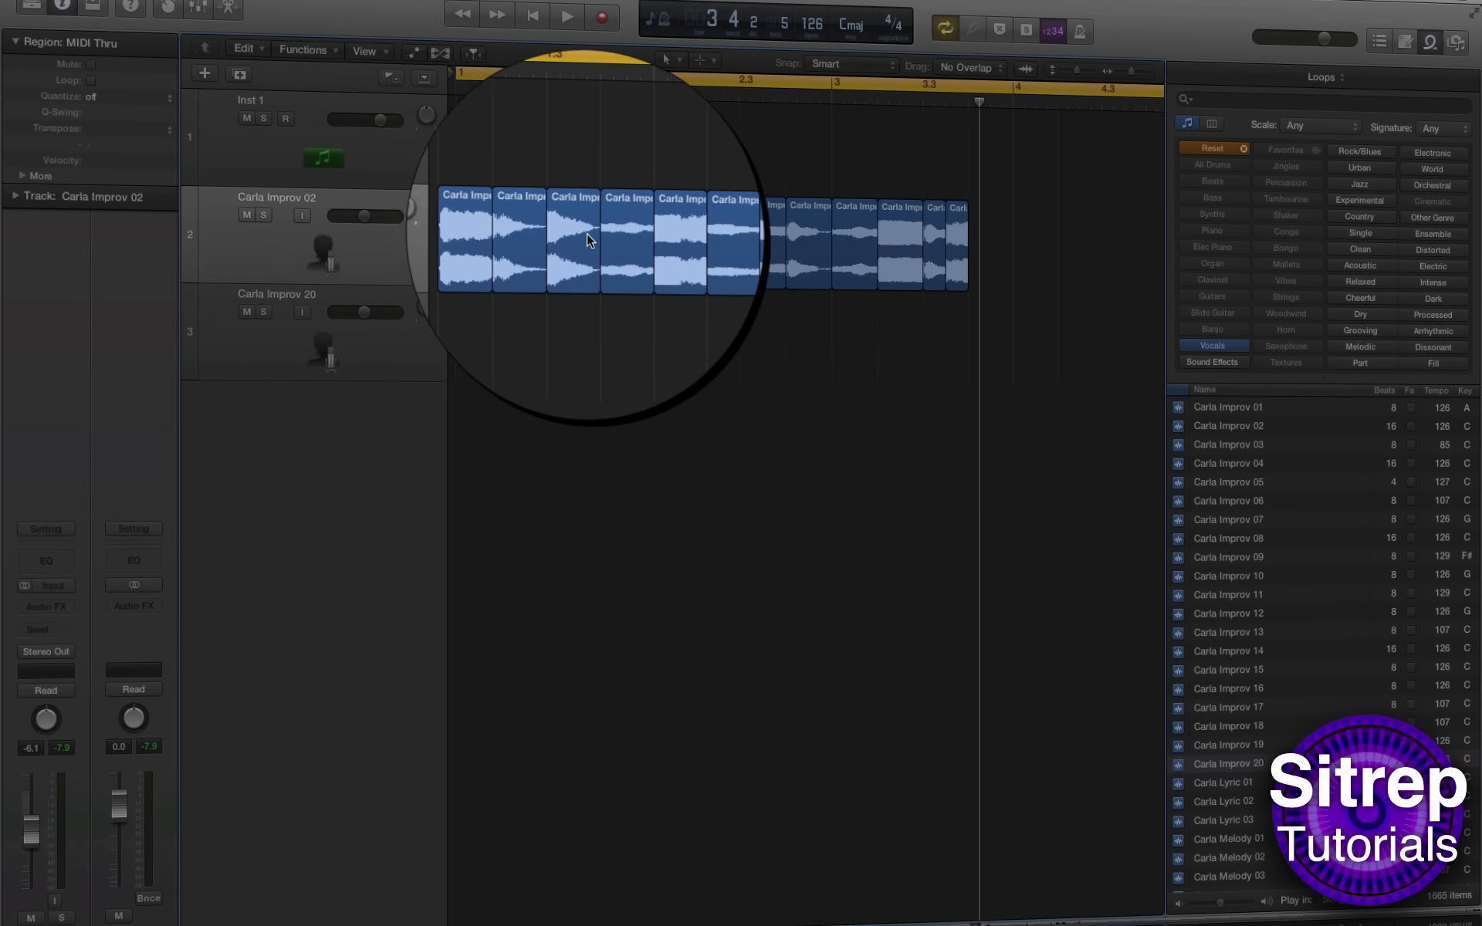
Step: Try a copy of the slice at 1.2 as the final slice at 3.4 and audition the ending
{"action": "left_click_drag", "start_coordinate": [522, 237], "coordinate": [991, 259]}
{"action": "left_click", "coordinate": [922, 86]}
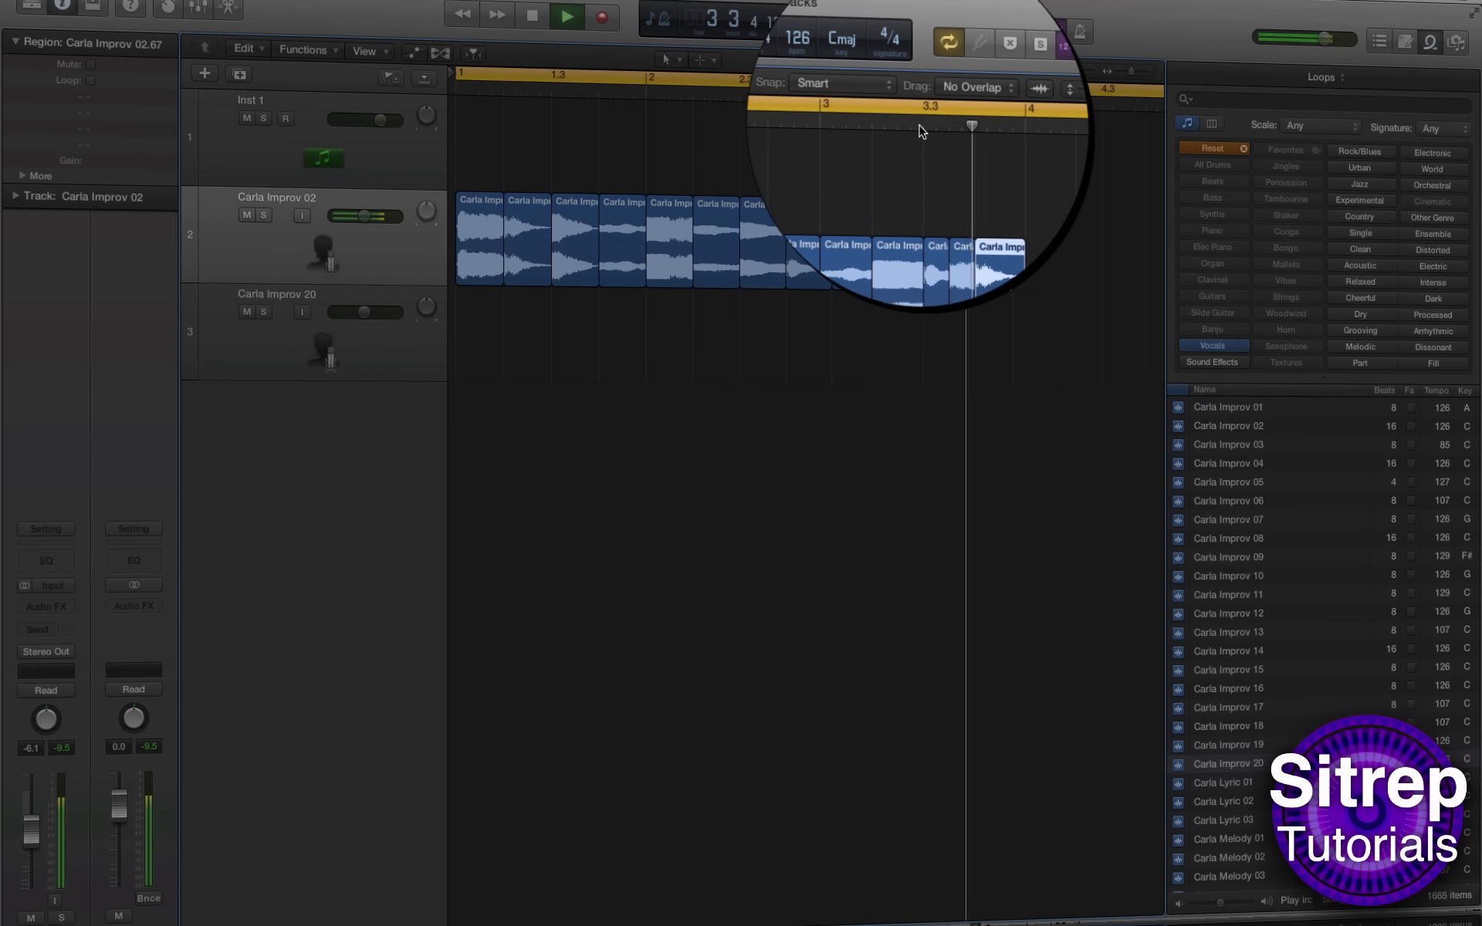
{"action": "key", "text": "space"}
{"action": "left_click", "coordinate": [992, 360]}
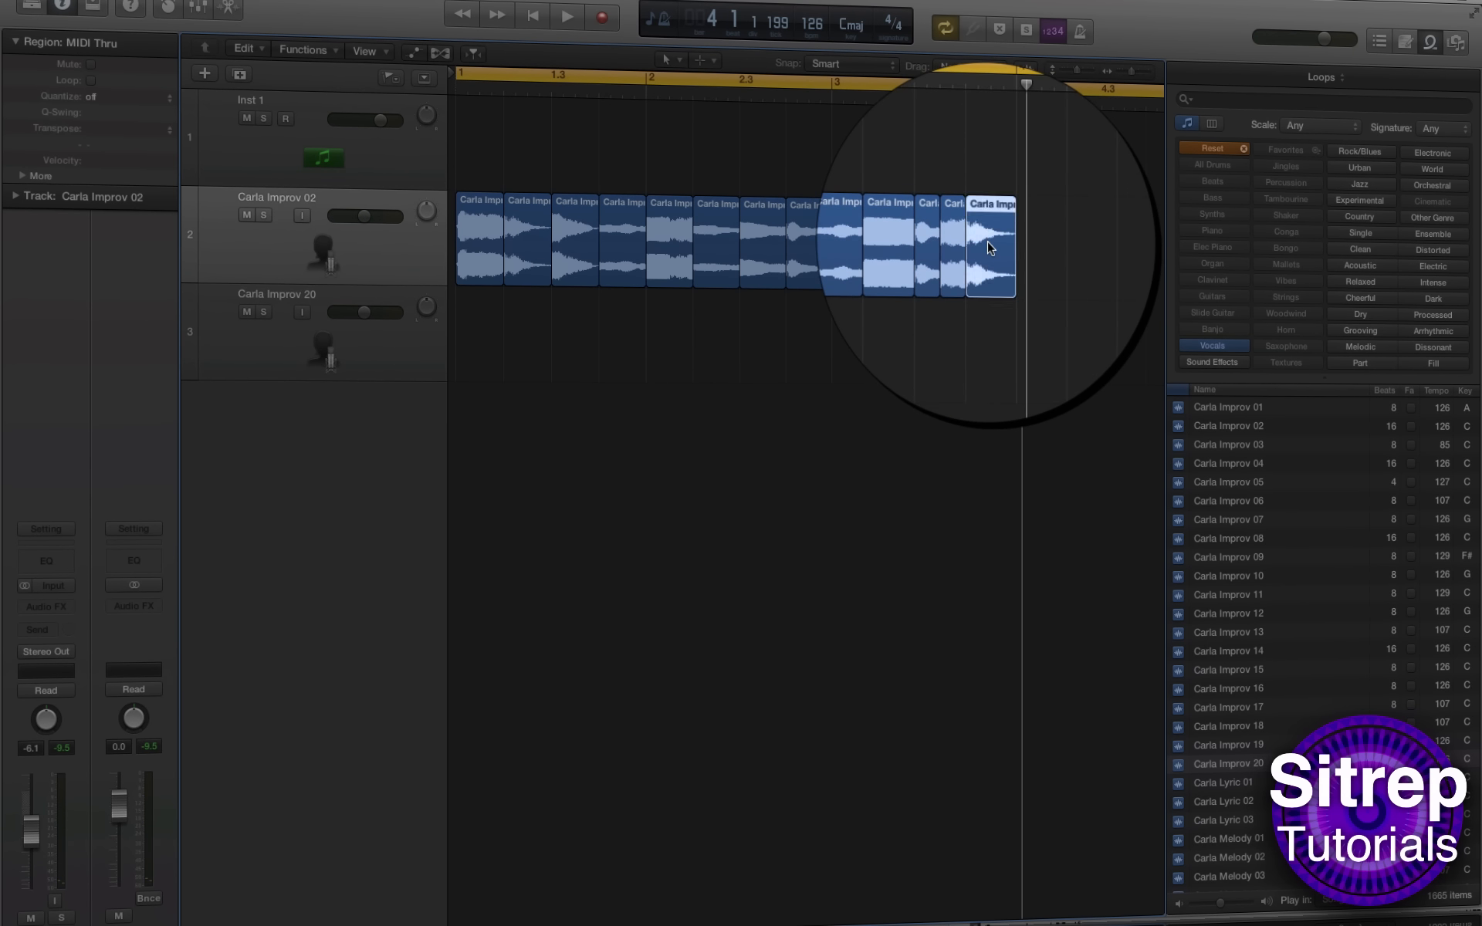
Step: Place a copy of the 2.3 slice at 3.4 as the final slice and shorten the cycle range to end at bar 4
{"action": "left_click_drag", "start_coordinate": [756, 256], "coordinate": [986, 258]}
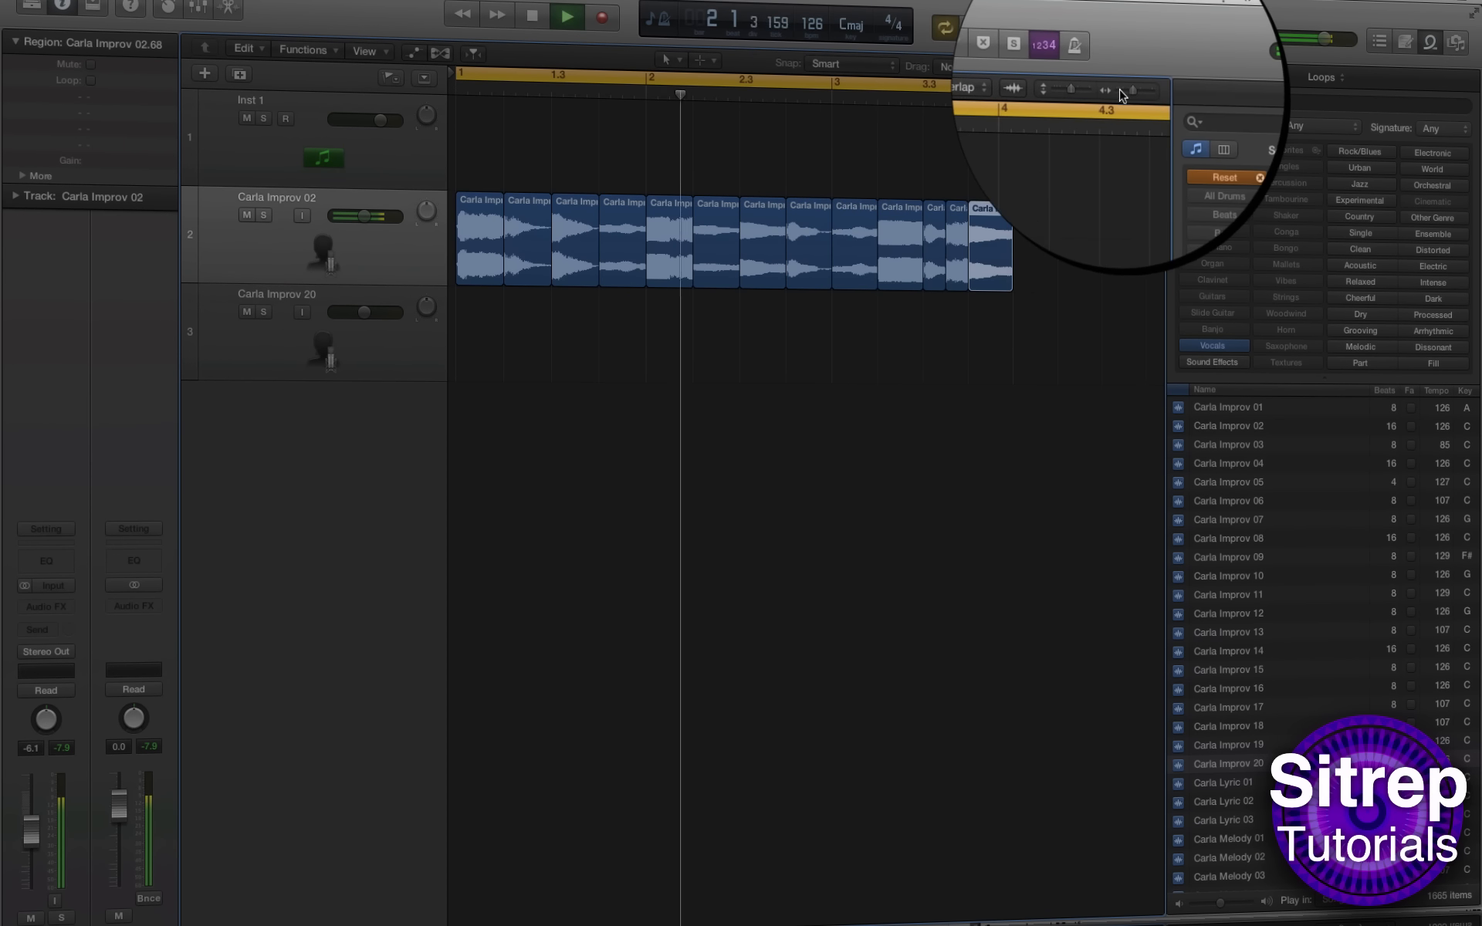
{"action": "left_click", "coordinate": [1120, 91]}
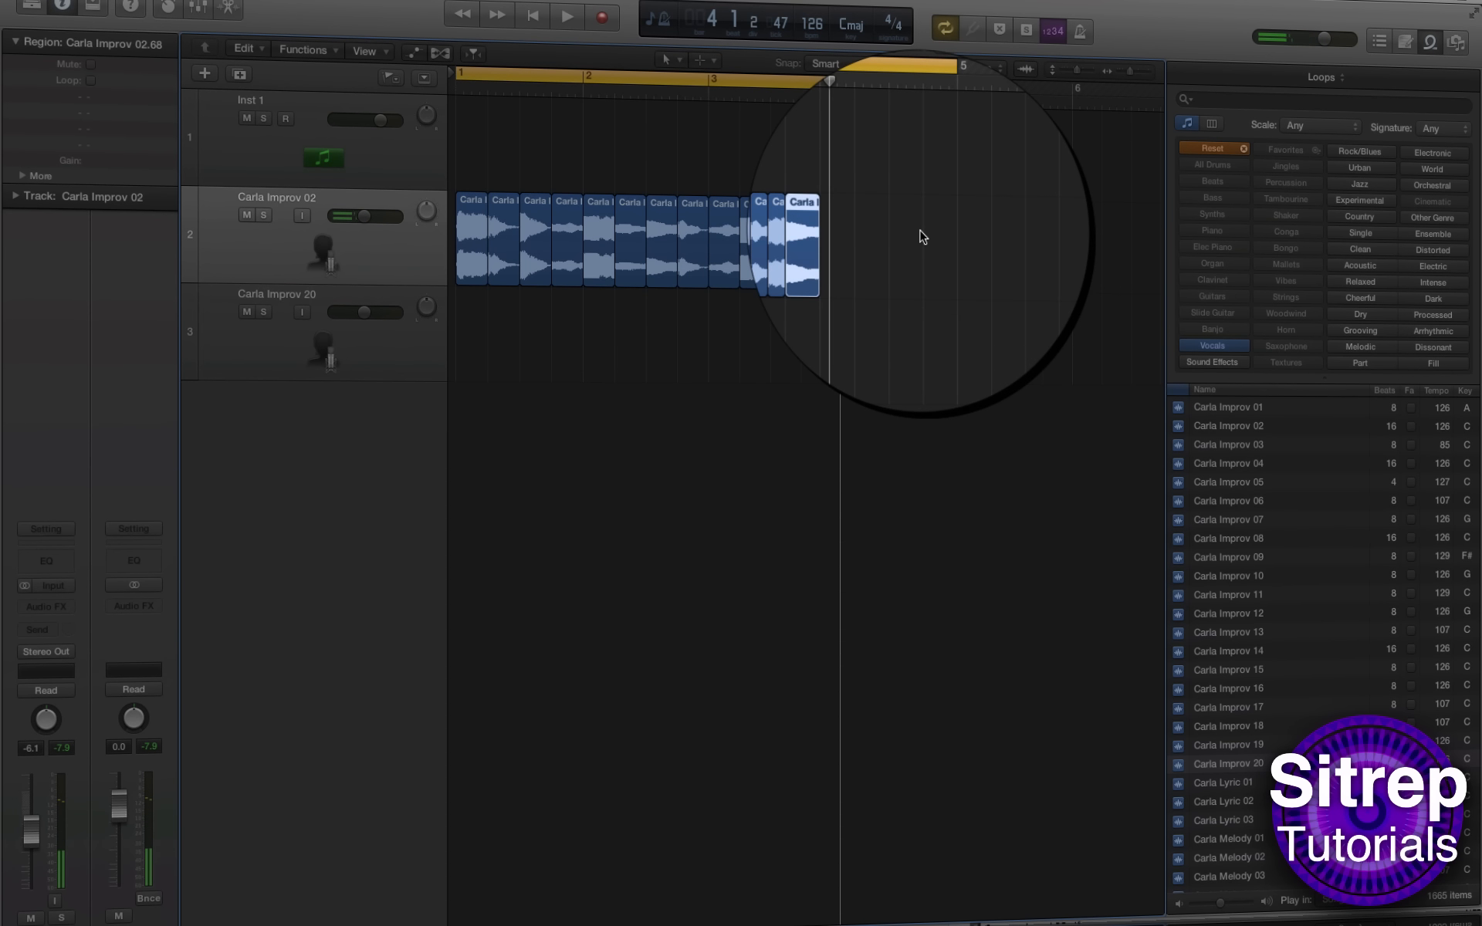
{"action": "left_click_drag", "start_coordinate": [952, 113], "coordinate": [832, 114]}
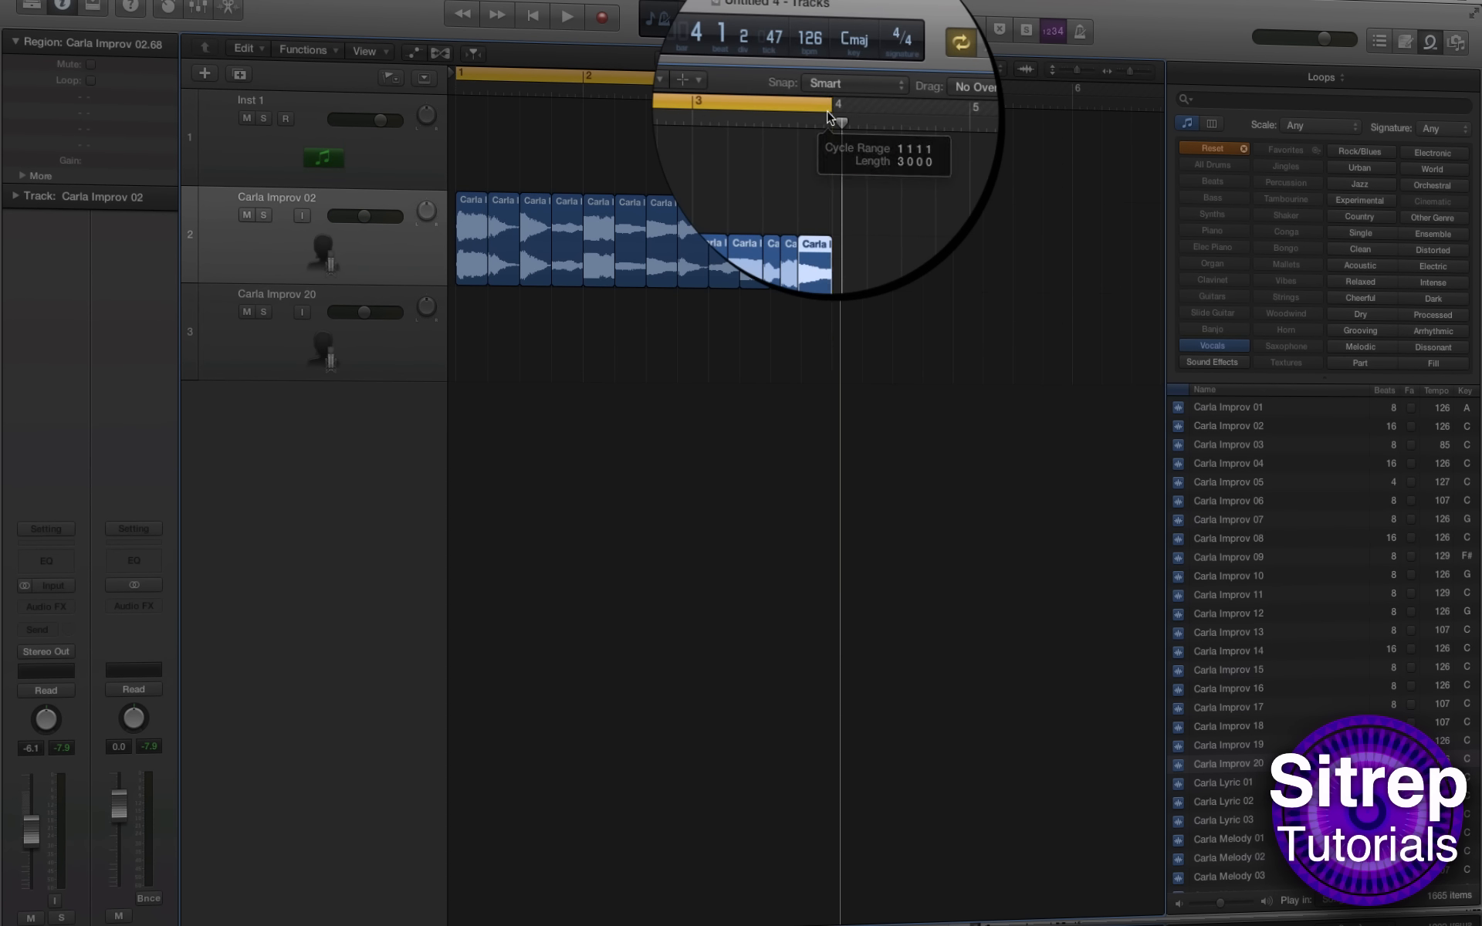
{"action": "left_click", "coordinate": [873, 415]}
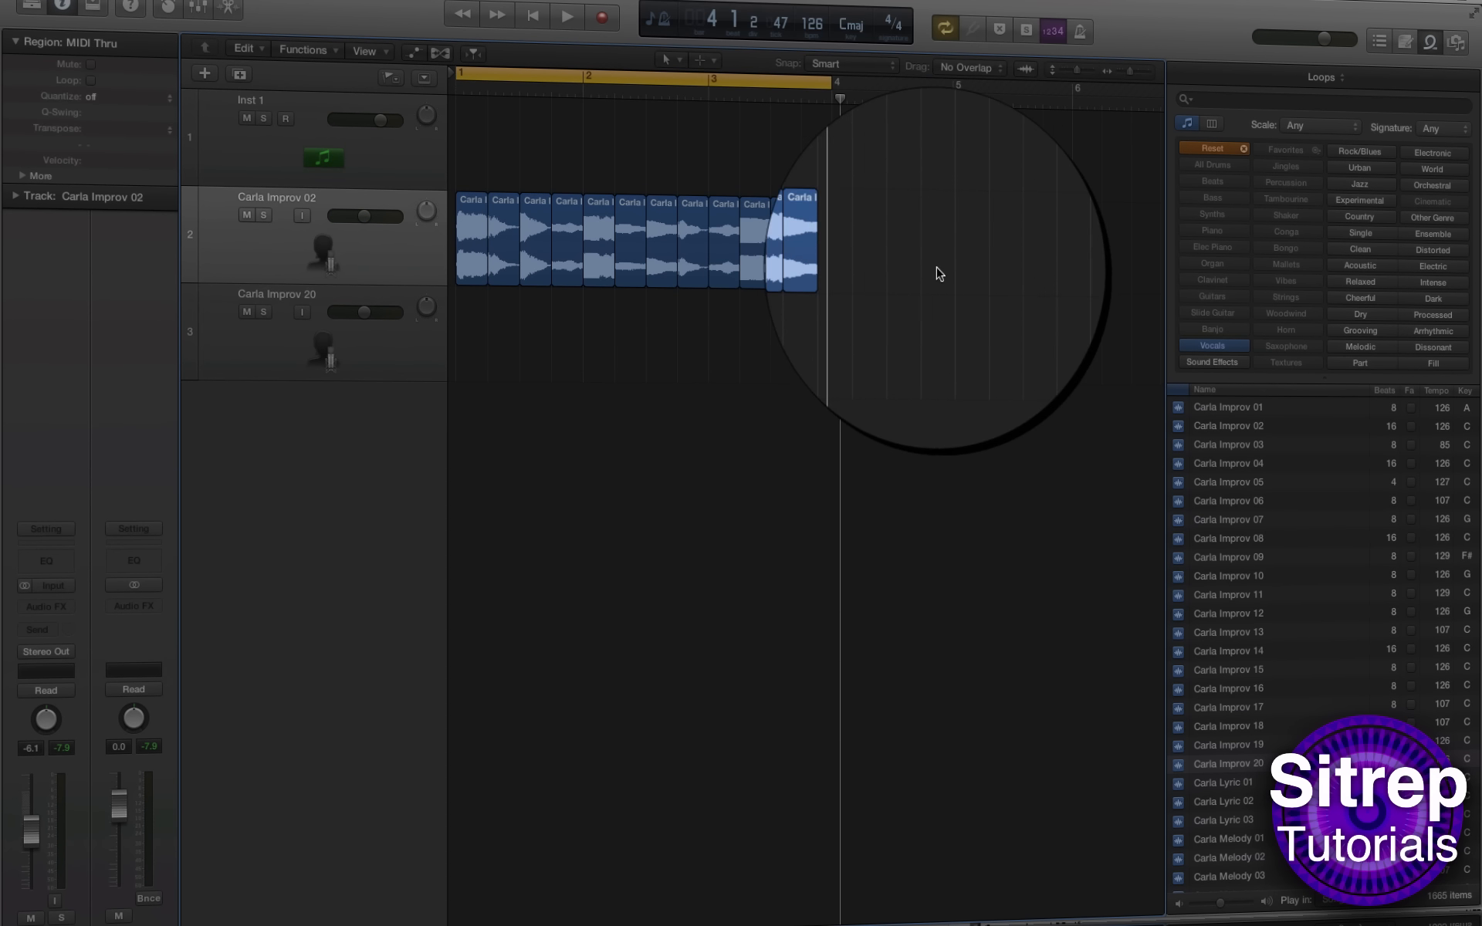
Step: Select all 13 slices on the Carla Improv 02 track and merge them into one region with the Glue tool
{"action": "left_click_drag", "start_coordinate": [939, 274], "coordinate": [468, 253]}
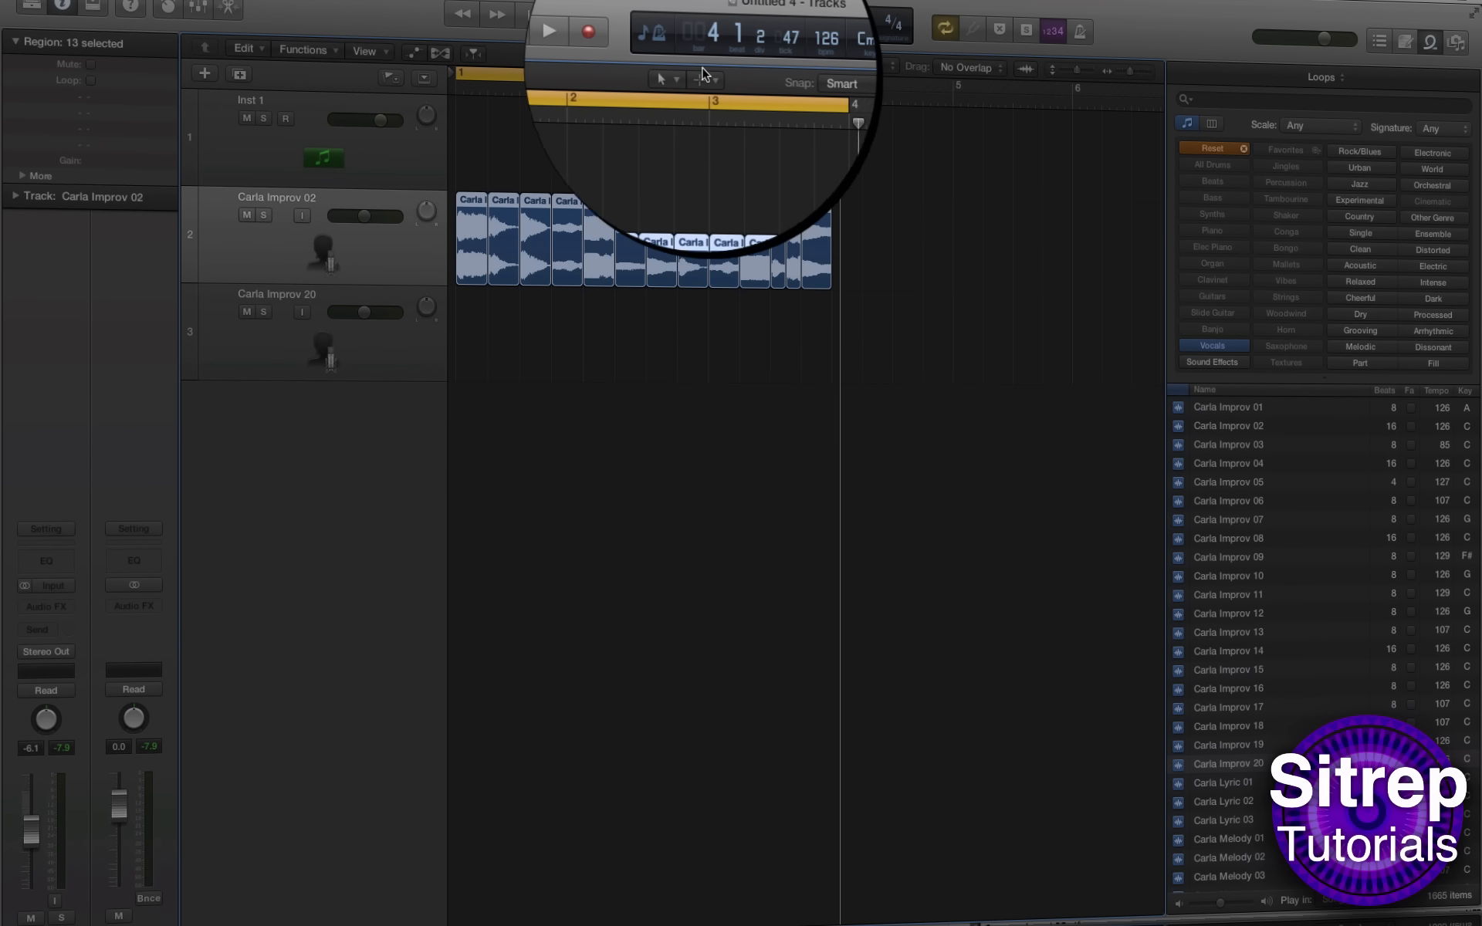
{"action": "left_click", "coordinate": [665, 61]}
{"action": "left_click", "coordinate": [706, 189]}
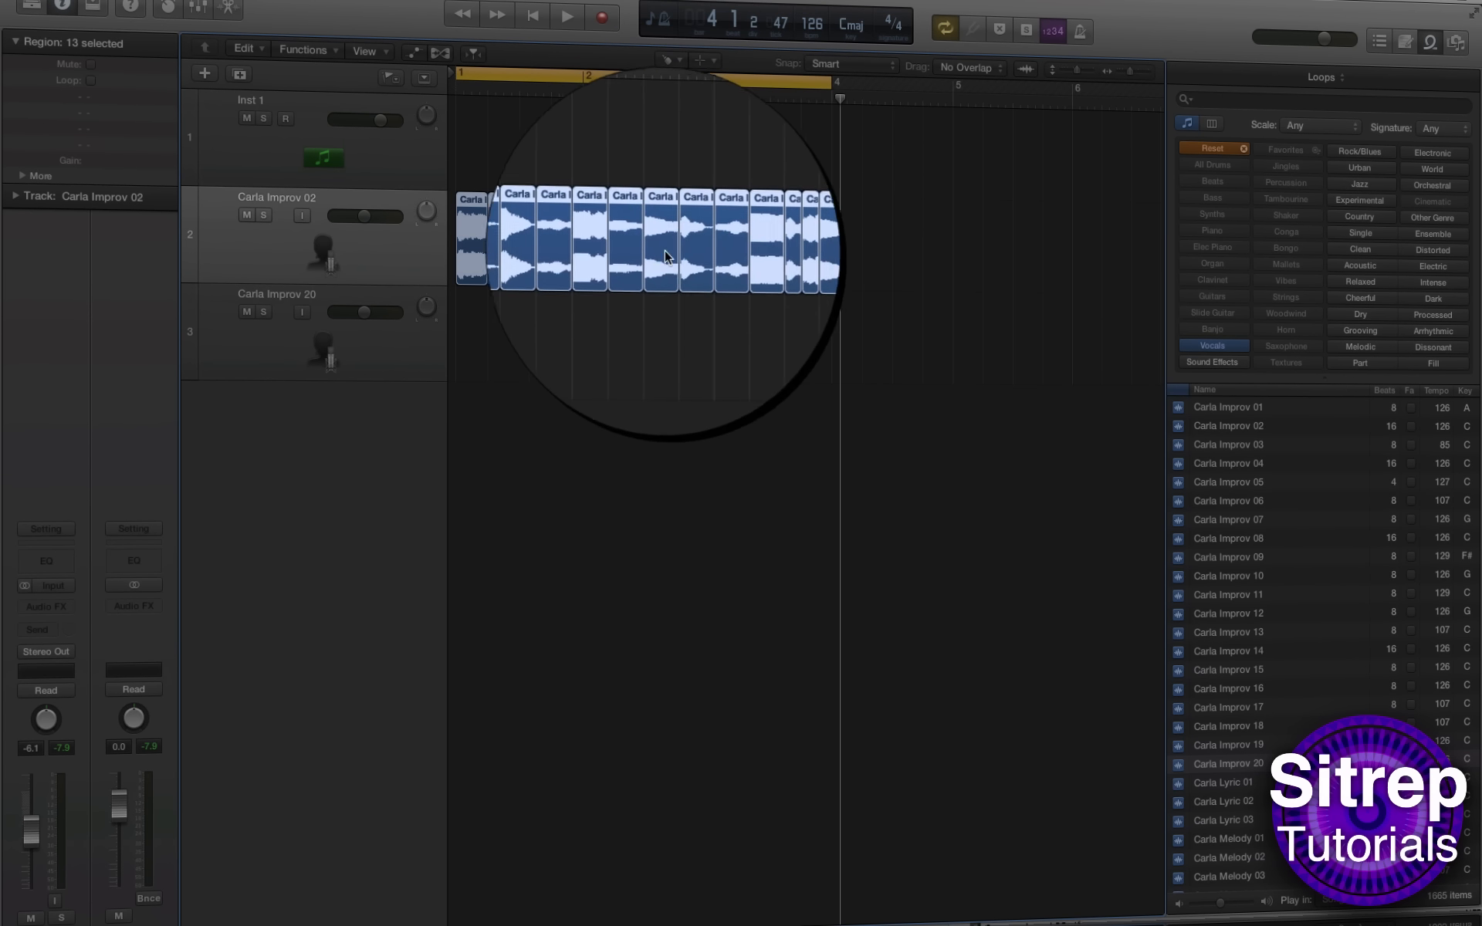
{"action": "left_click", "coordinate": [664, 250]}
{"action": "left_click", "coordinate": [884, 297]}
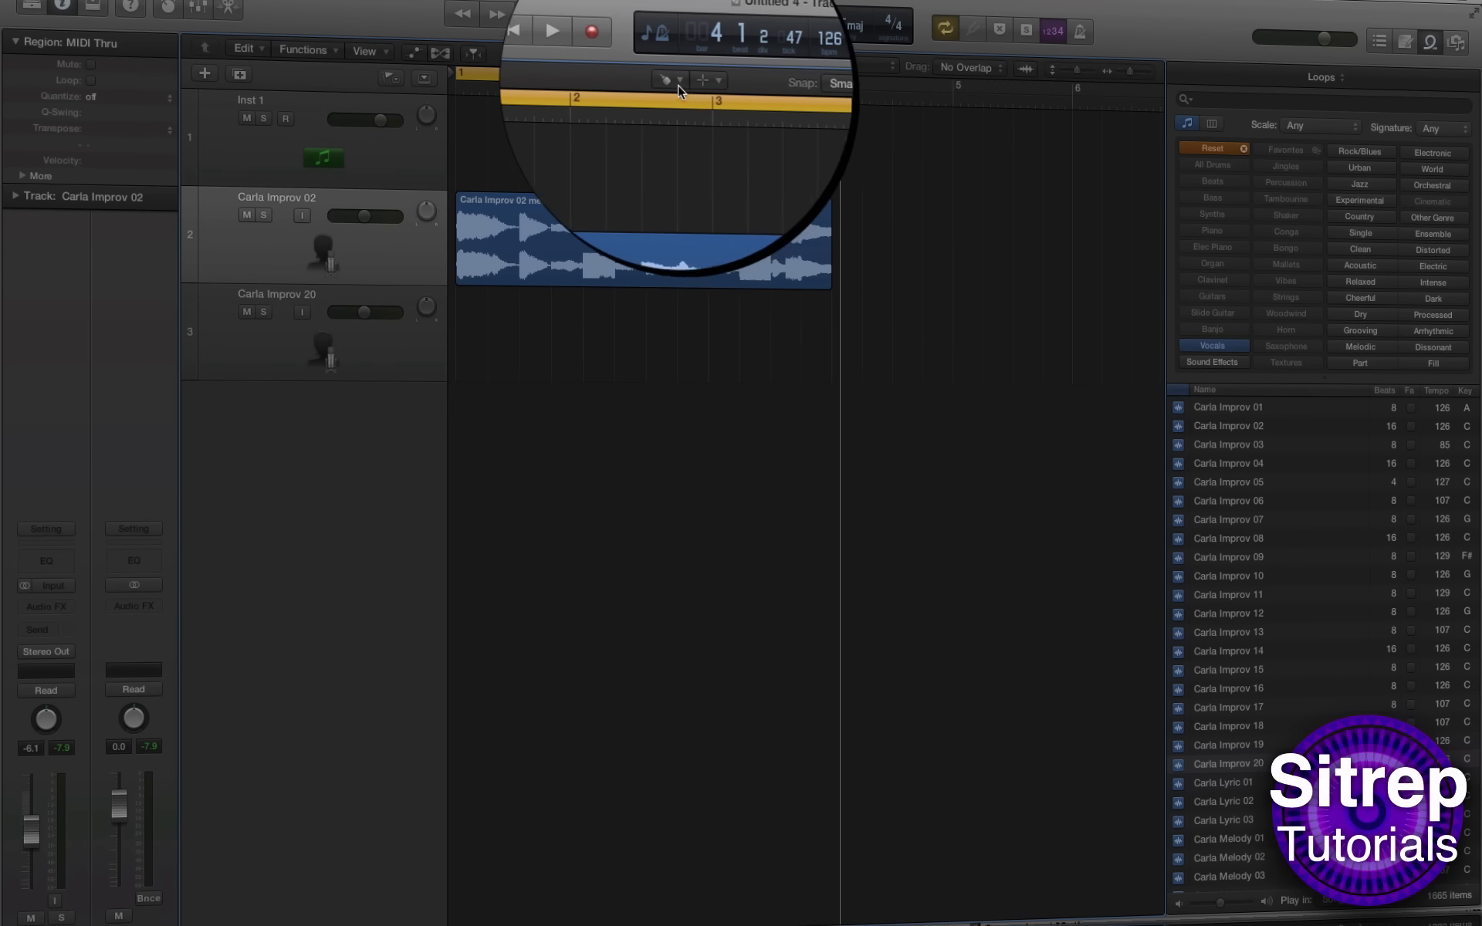
Step: Switch back to the Pointer tool and open the merged region in an enlarged Audio Track Editor
{"action": "left_click", "coordinate": [672, 63]}
{"action": "left_click", "coordinate": [683, 76]}
{"action": "left_click", "coordinate": [570, 232]}
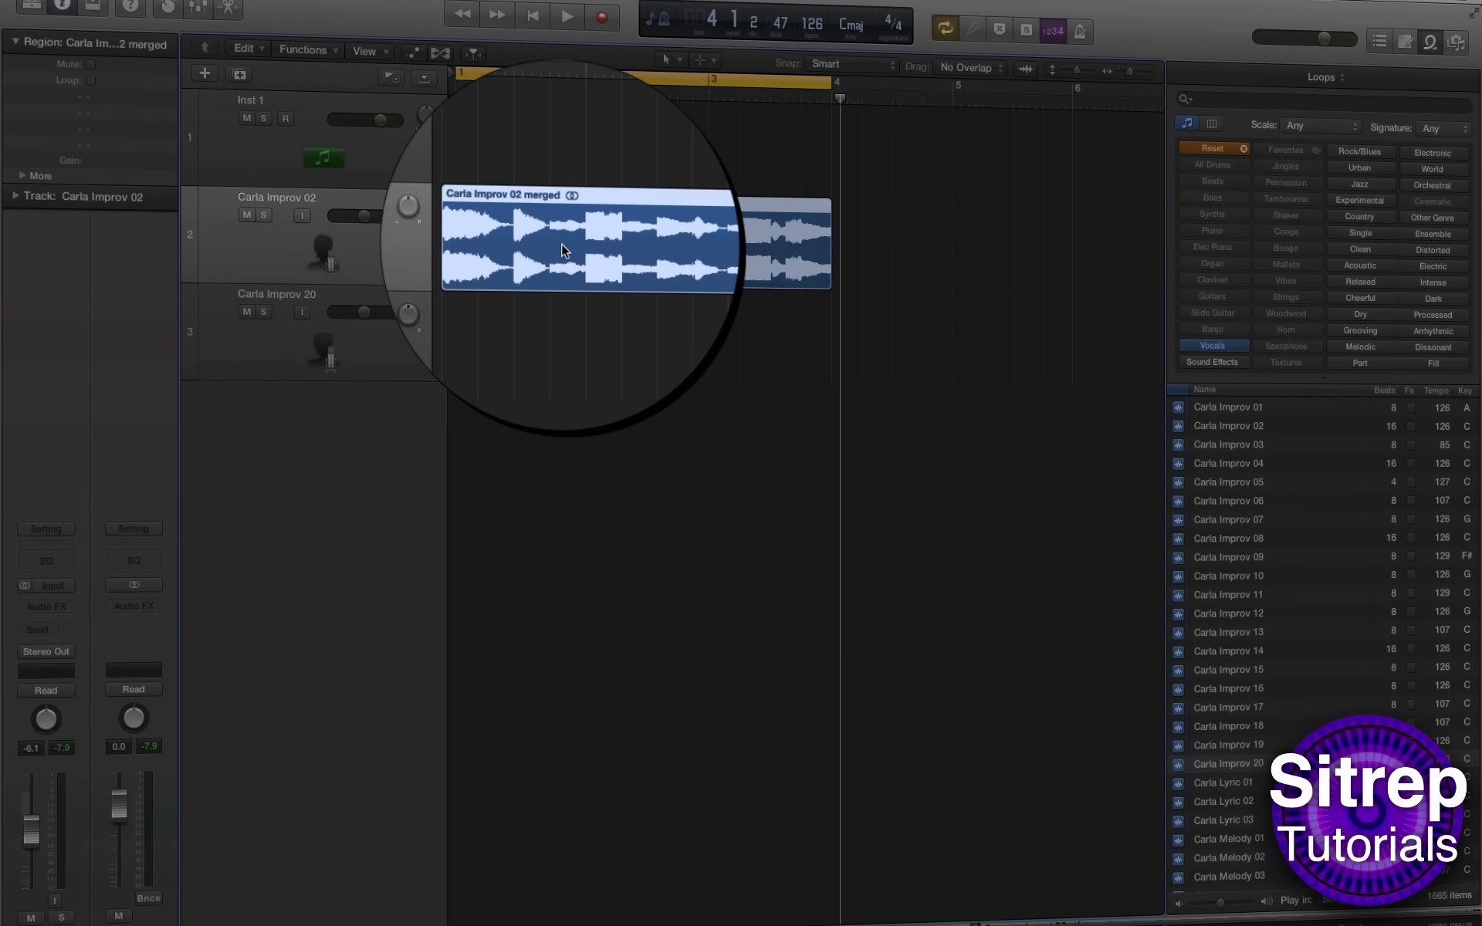
{"action": "double_click", "coordinate": [562, 243]}
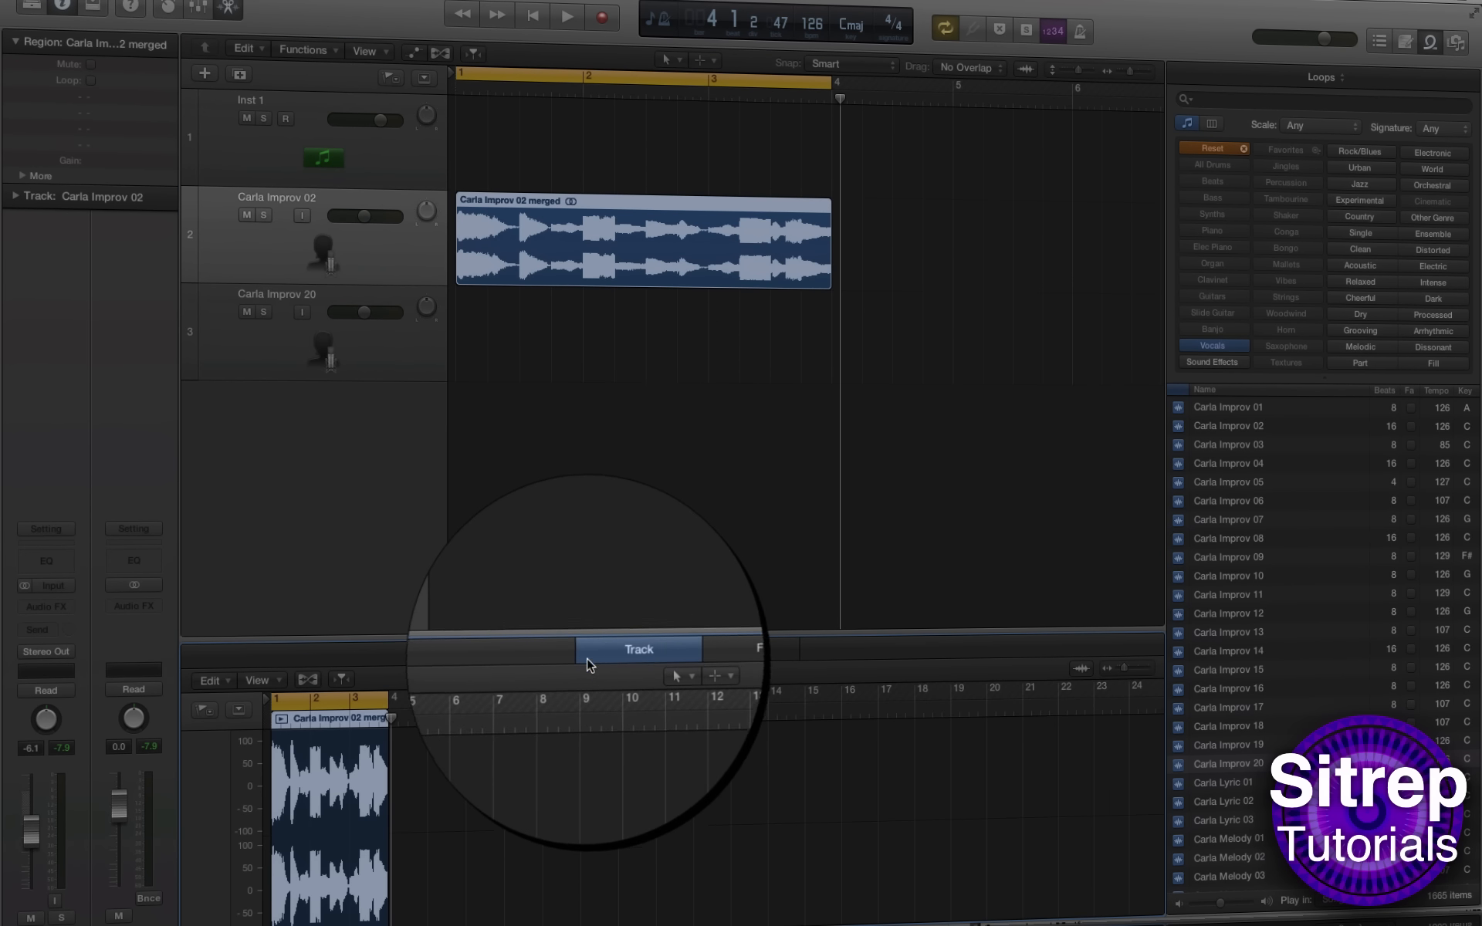
{"action": "left_click_drag", "start_coordinate": [585, 633], "coordinate": [606, 315]}
{"action": "left_click", "coordinate": [1149, 365]}
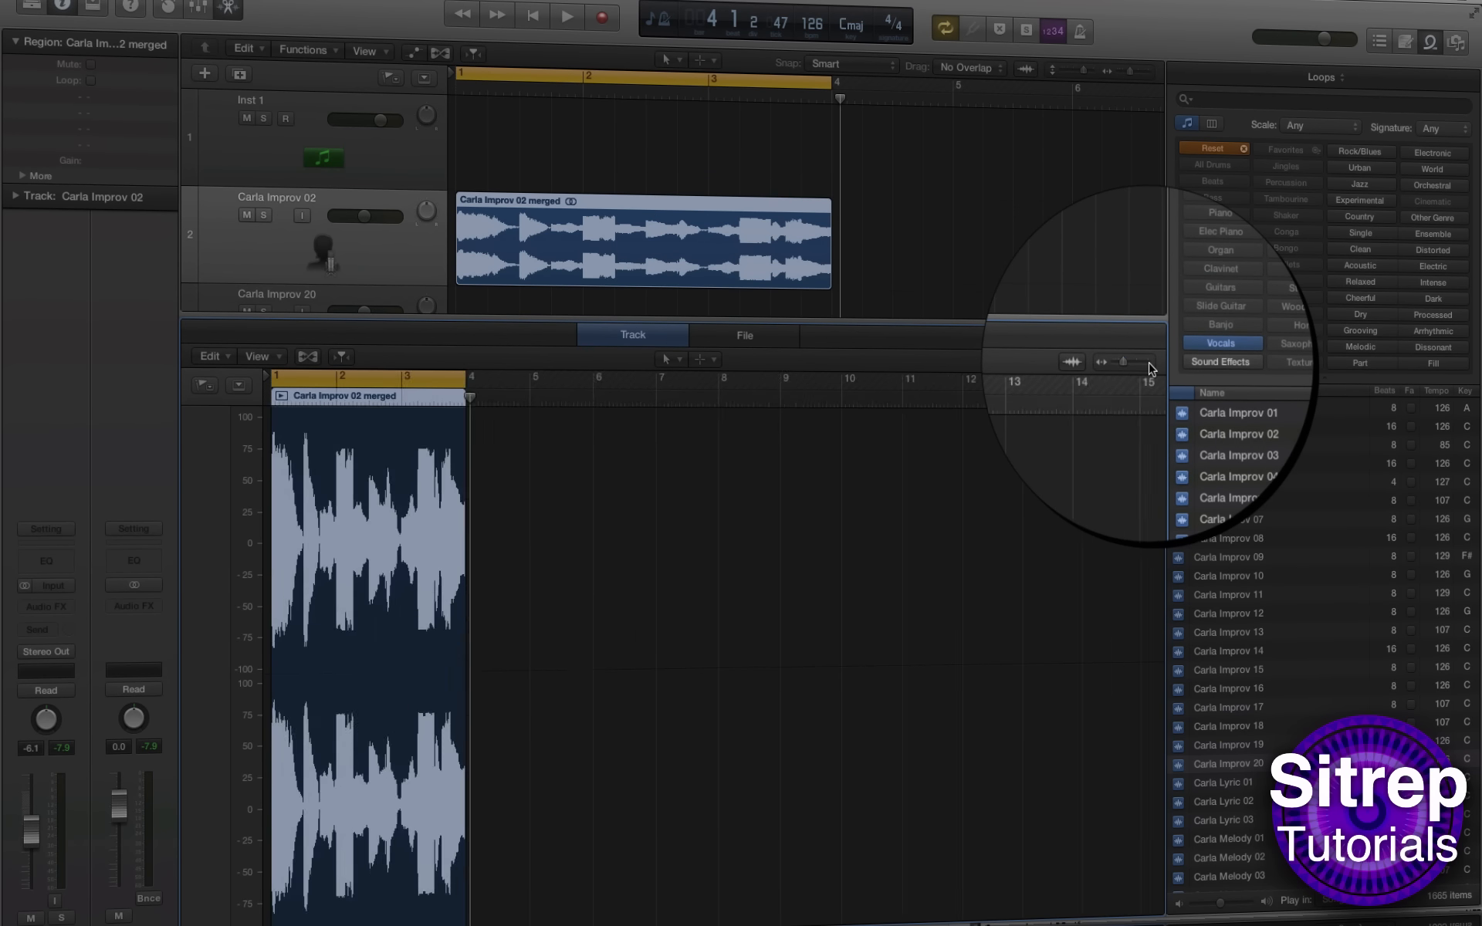
{"action": "left_click", "coordinate": [1149, 364]}
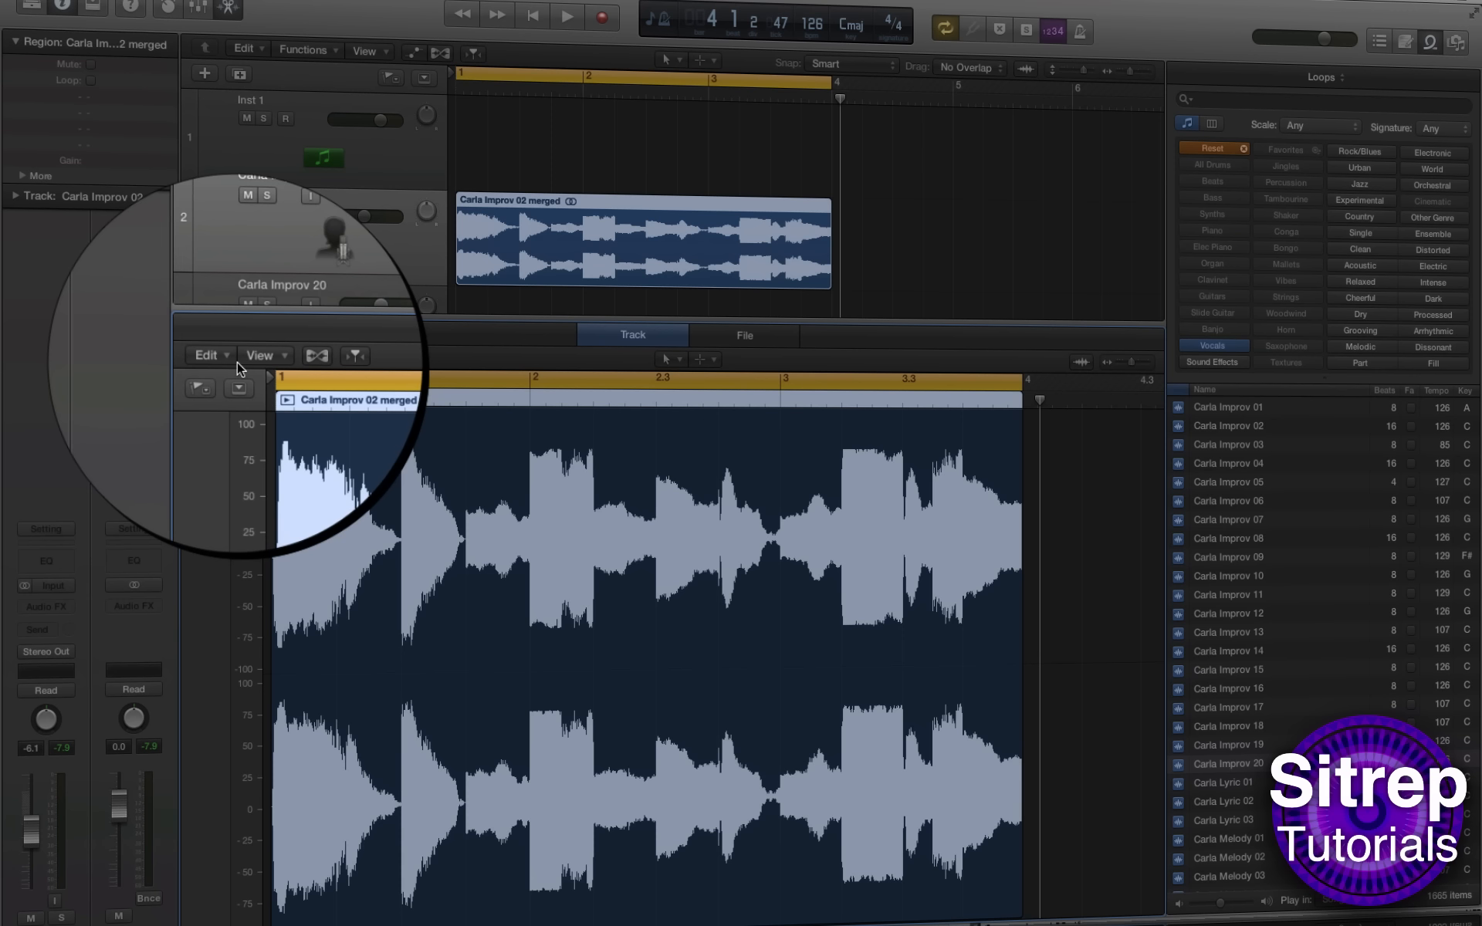
Step: Analyze the merged region's audio for Flex editing
{"action": "left_click", "coordinate": [210, 355]}
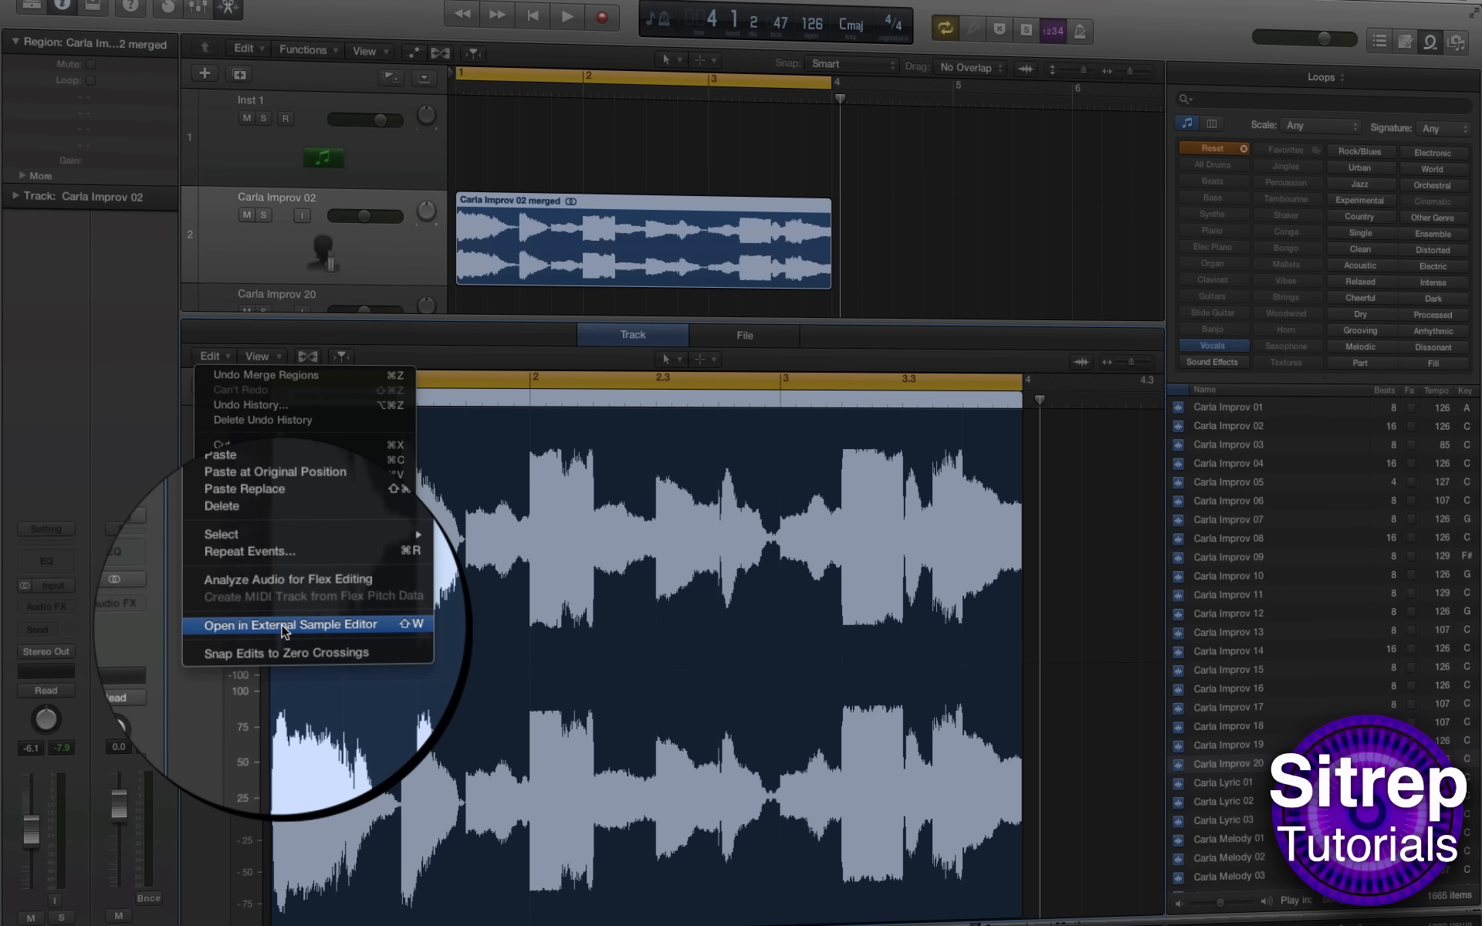
{"action": "left_click", "coordinate": [270, 585]}
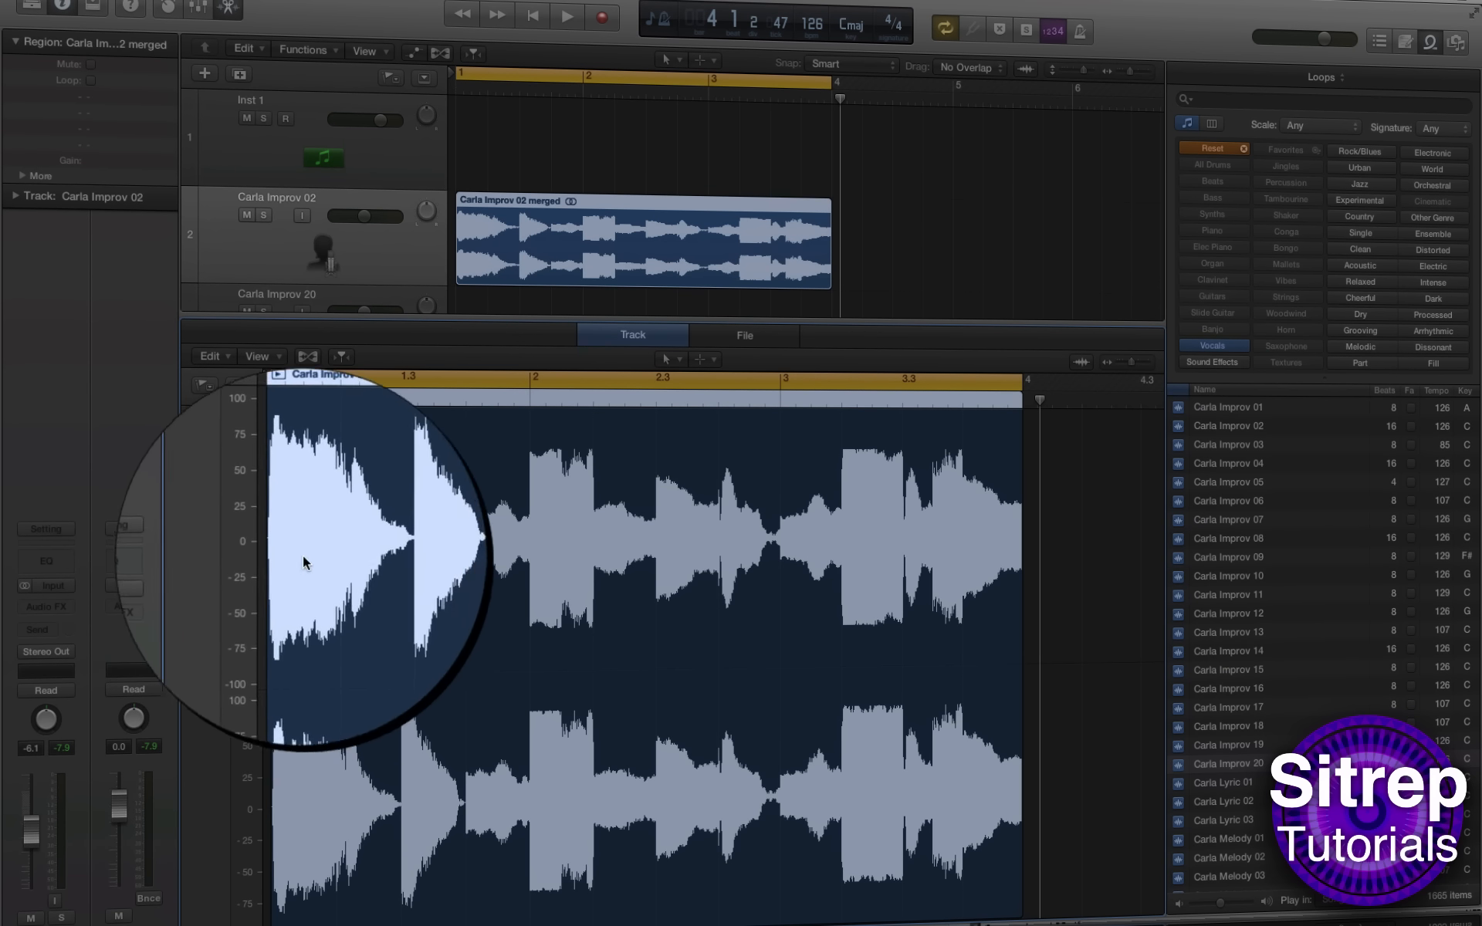
Step: Turn on Flex for the Carla Improv 02 track and set its Flex mode to Flex Pitch
{"action": "left_click", "coordinate": [307, 357]}
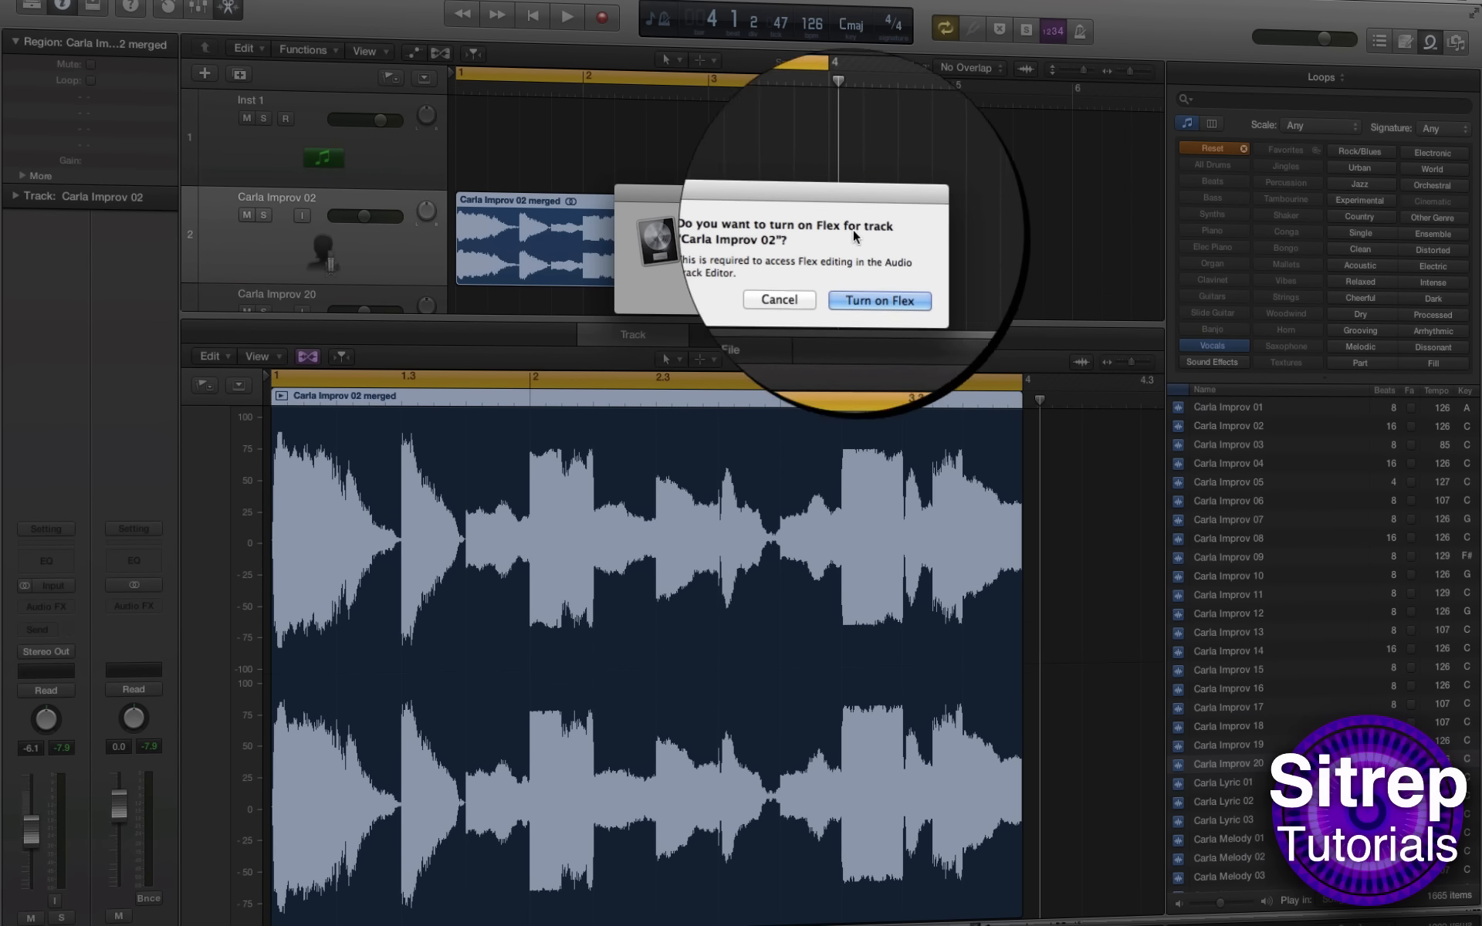
{"action": "left_click", "coordinate": [864, 295]}
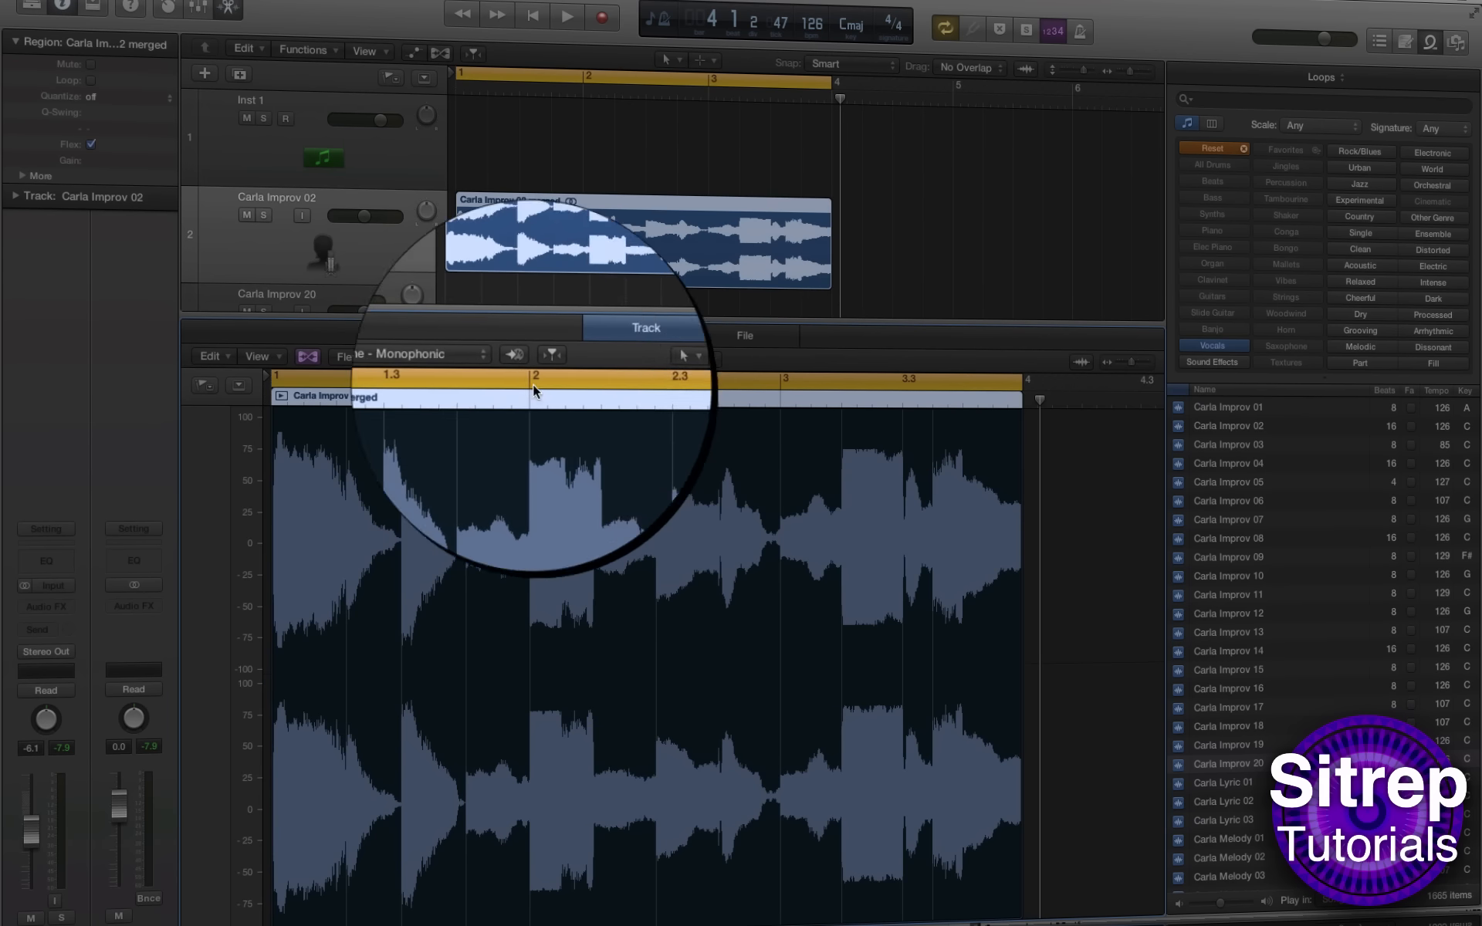
{"action": "left_click", "coordinate": [432, 357]}
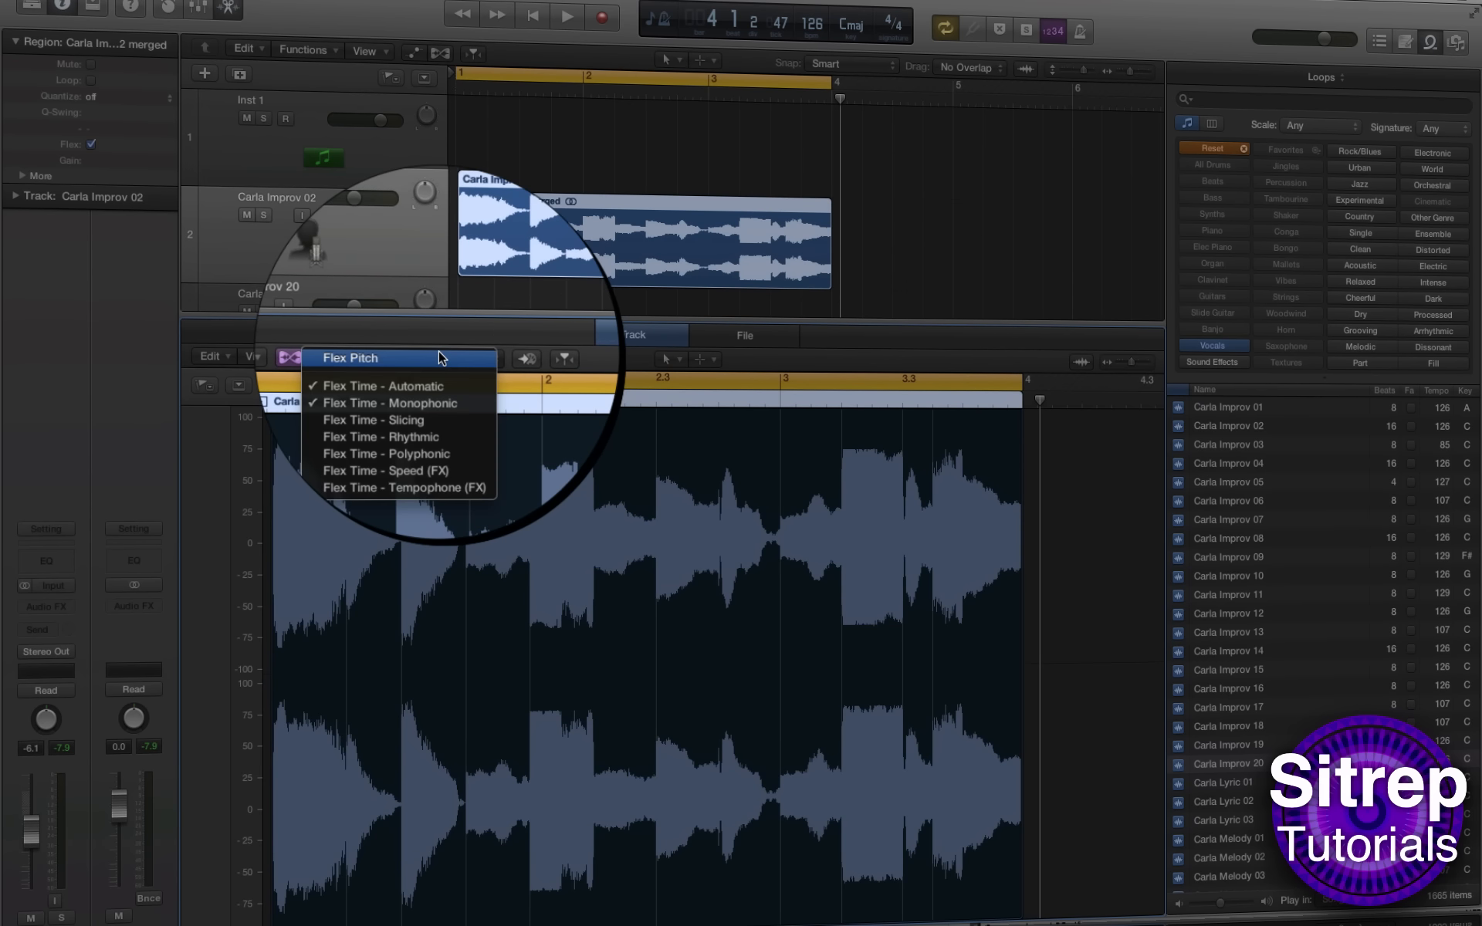
{"action": "left_click", "coordinate": [357, 357]}
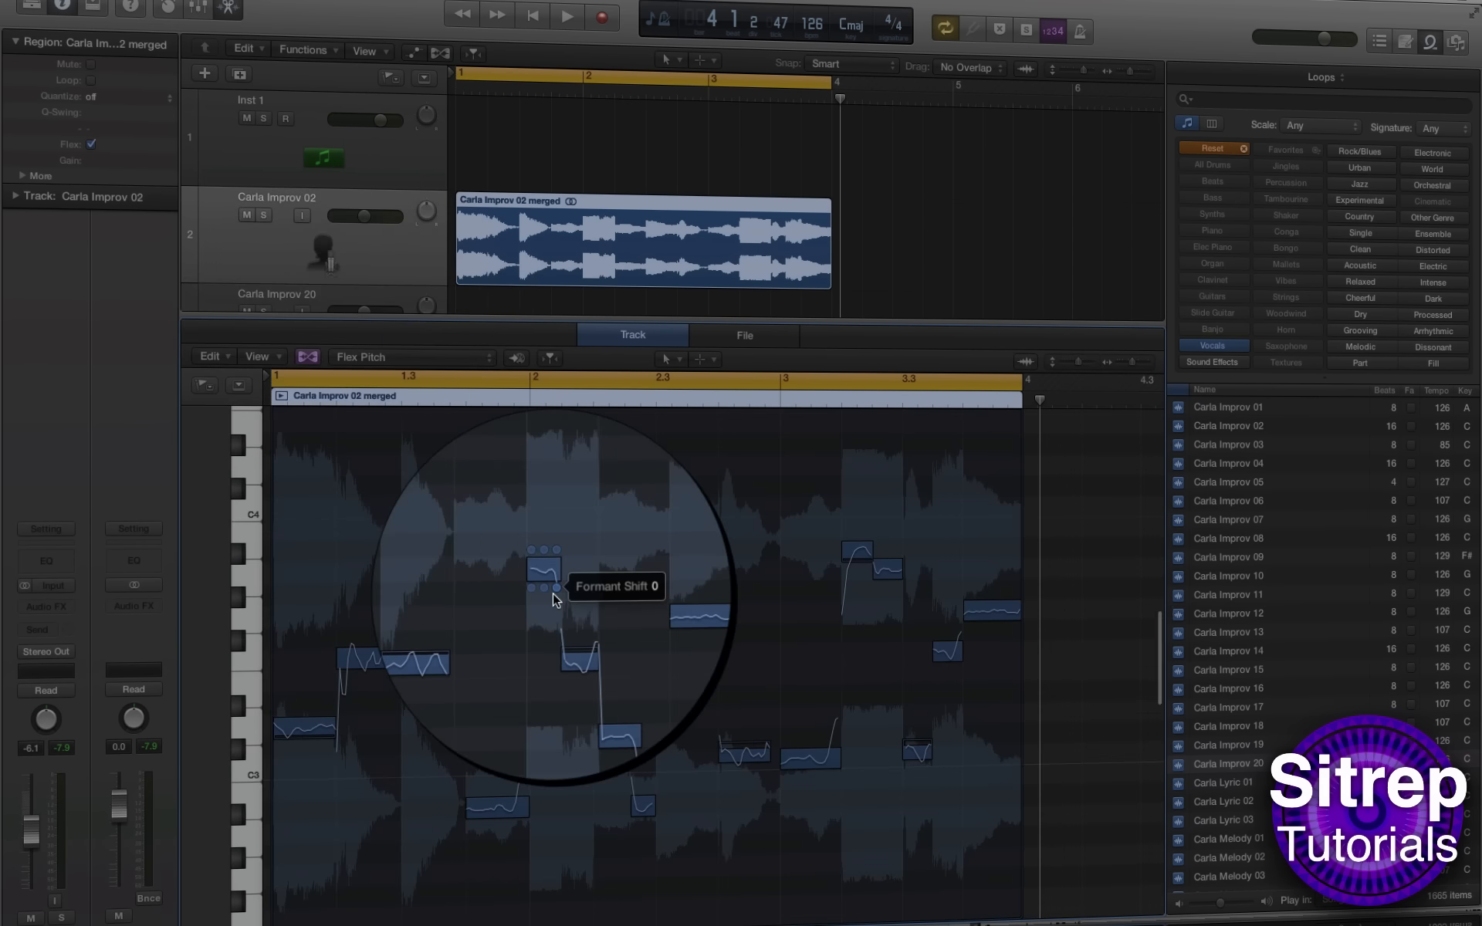
Step: Select all detected notes in the merged region and set them to perfect pitch
{"action": "scroll", "coordinate": [552, 600], "scroll_direction": "up", "scroll_amount": 1}
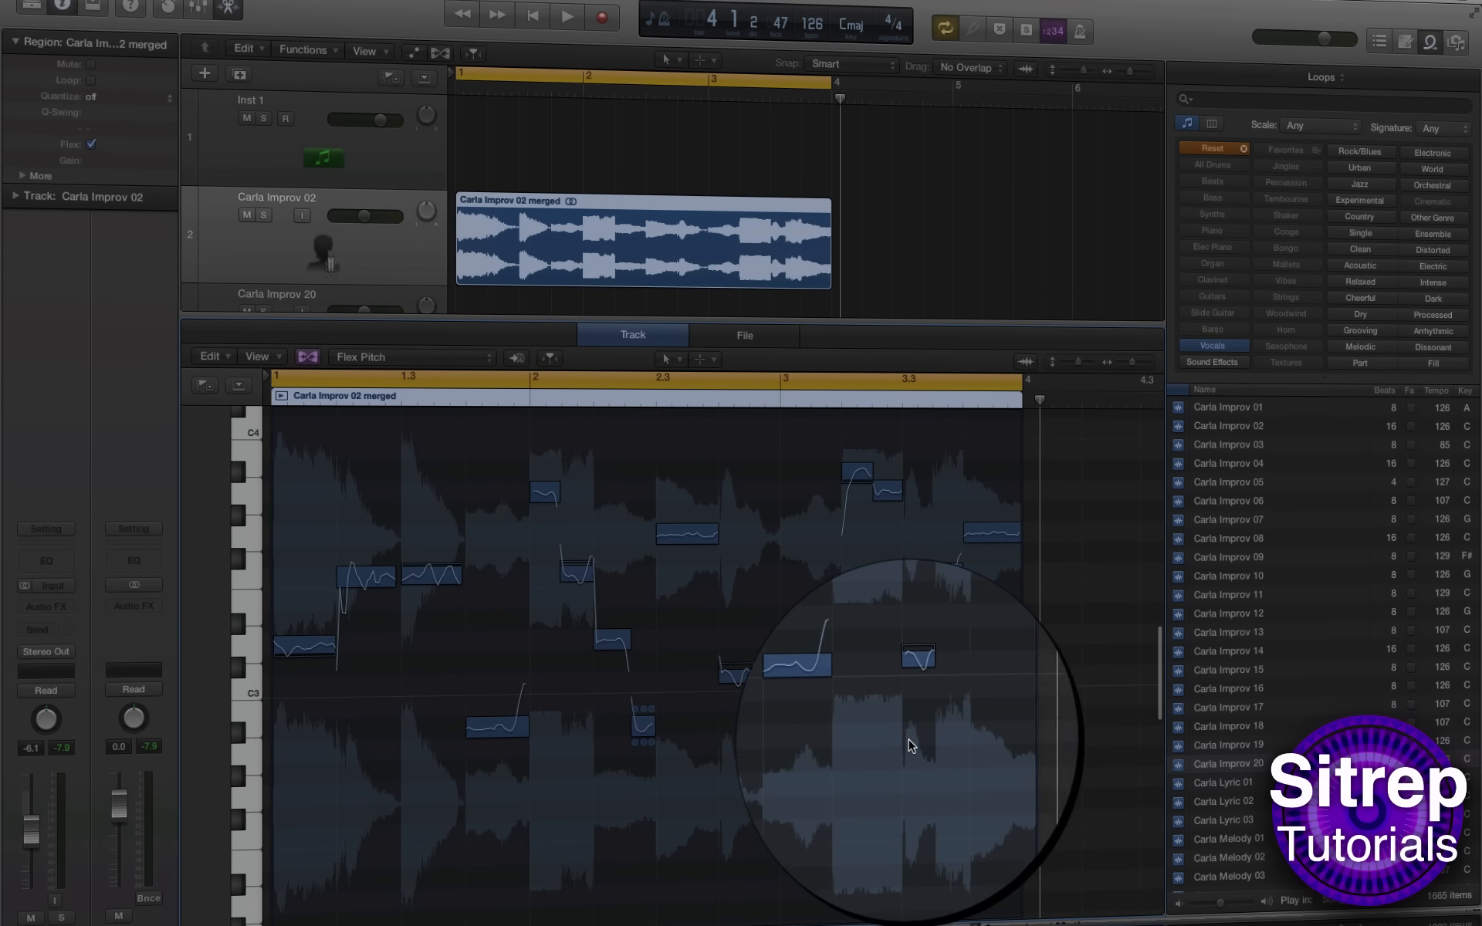
{"action": "left_click_drag", "start_coordinate": [1054, 766], "coordinate": [945, 739]}
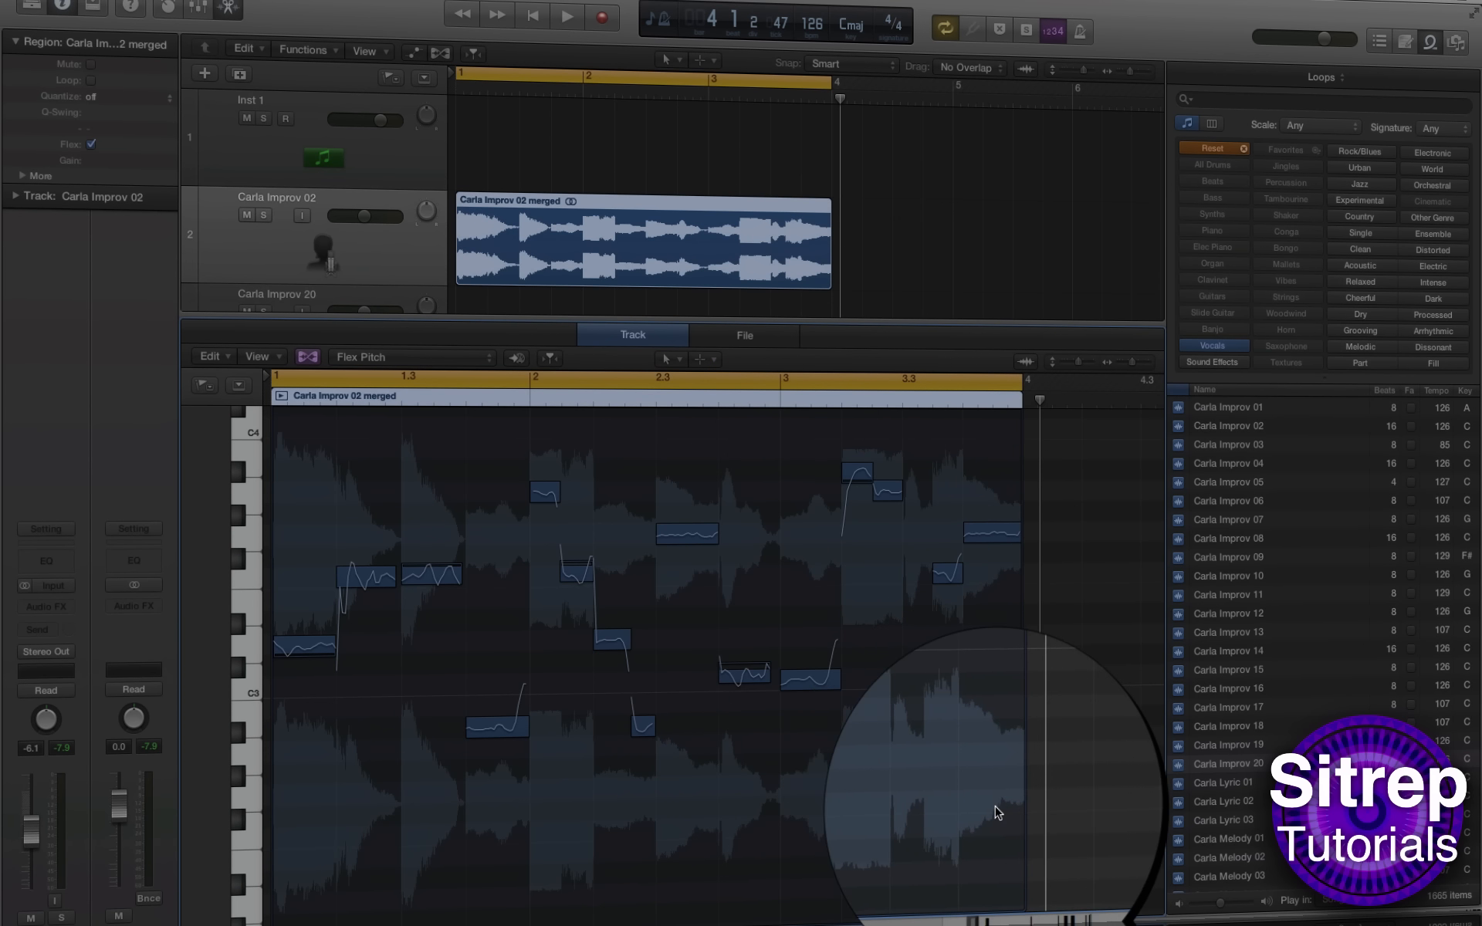
{"action": "left_click_drag", "start_coordinate": [995, 839], "coordinate": [327, 471]}
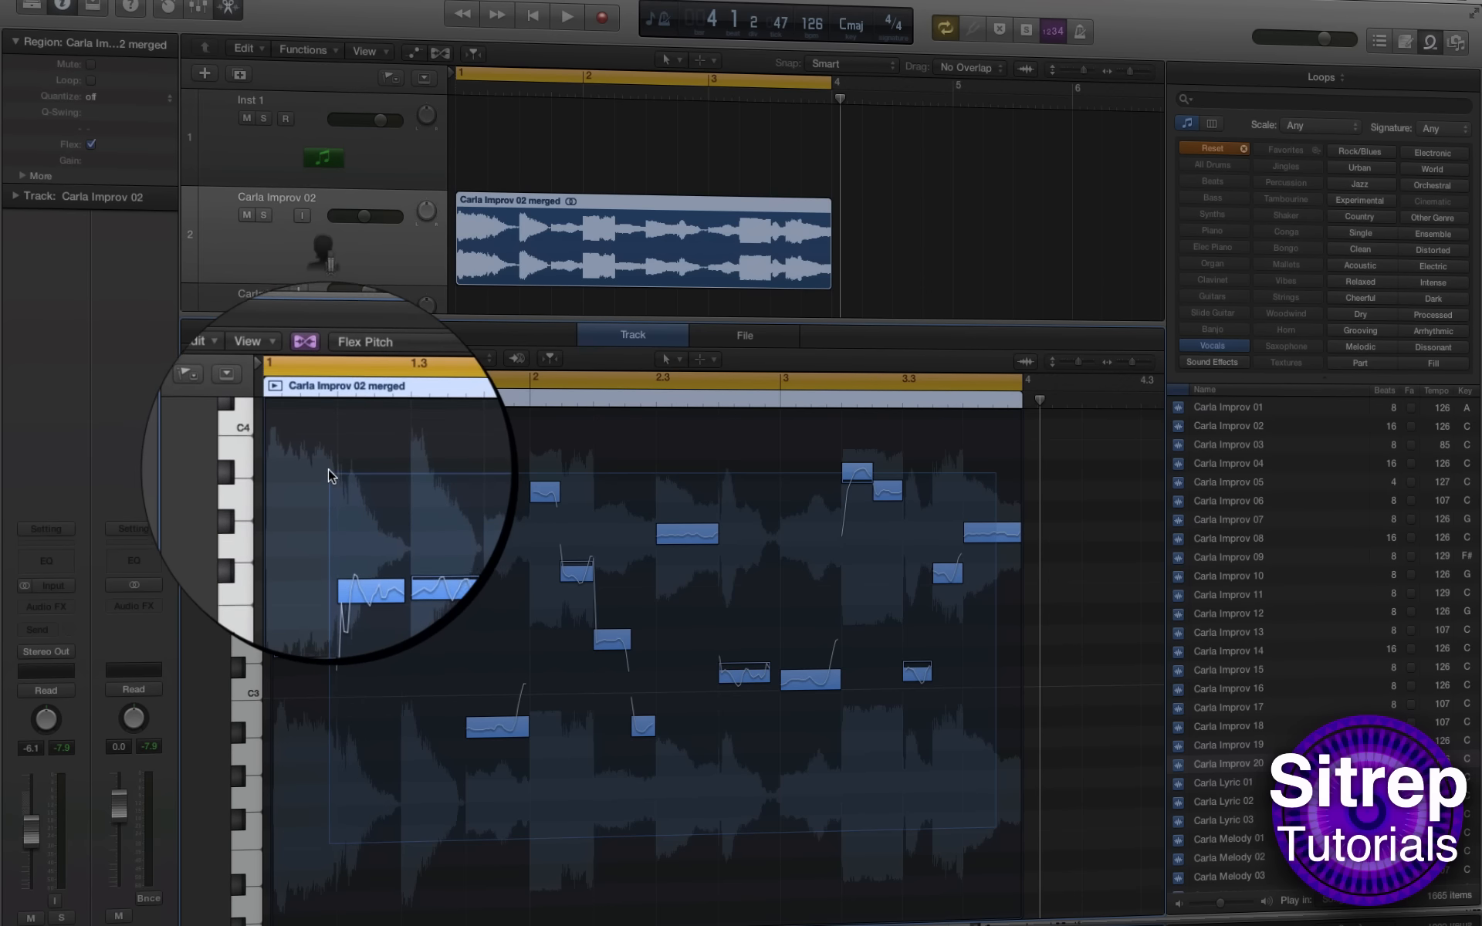
{"action": "right_click", "coordinate": [437, 581]}
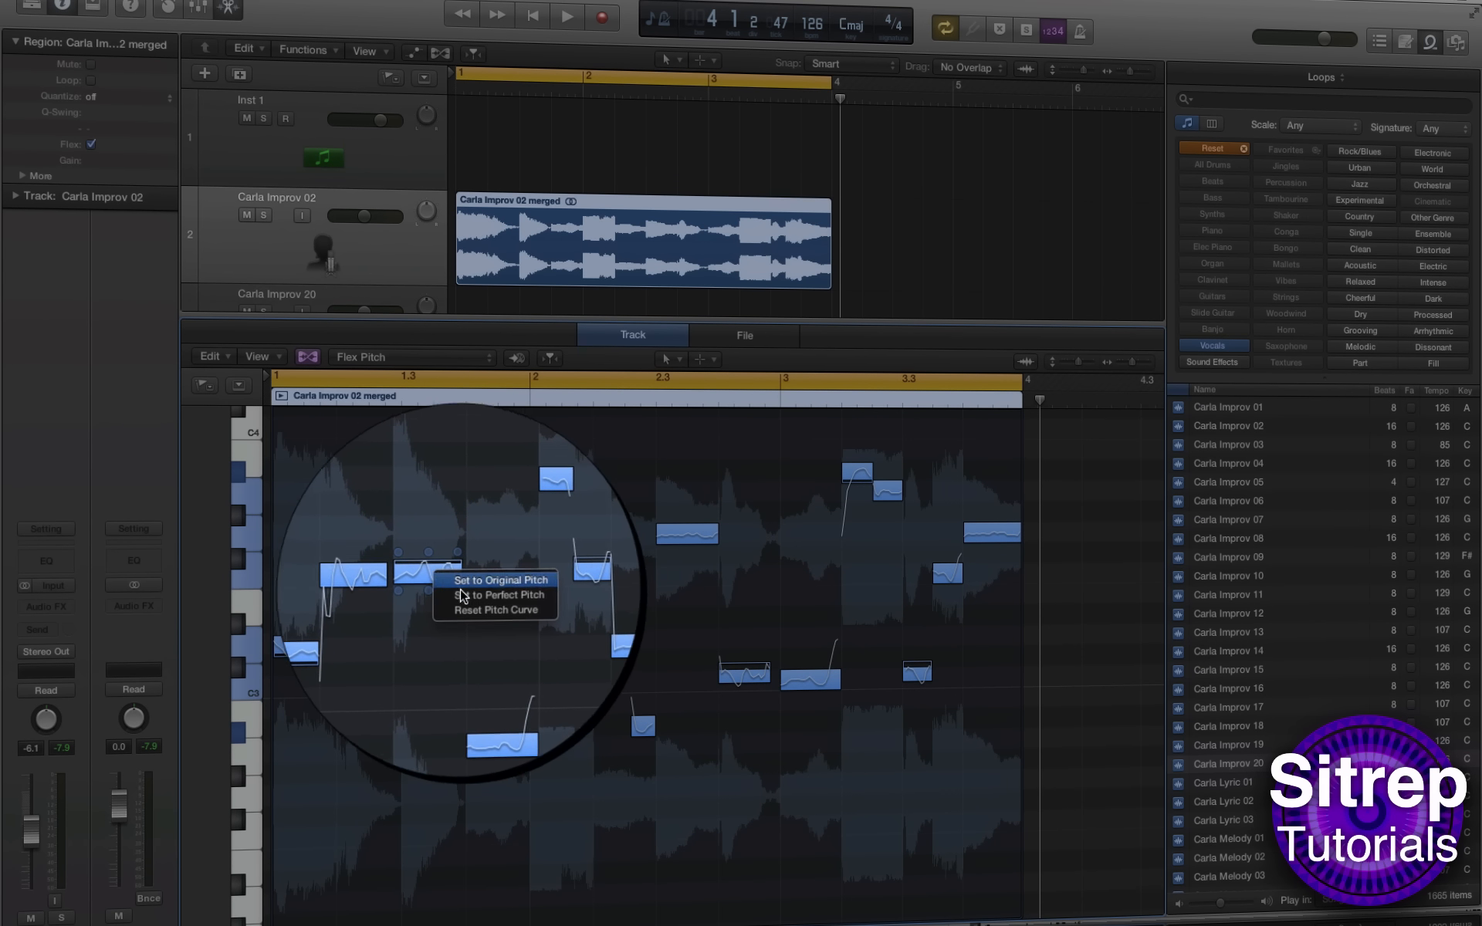
{"action": "left_click", "coordinate": [465, 595]}
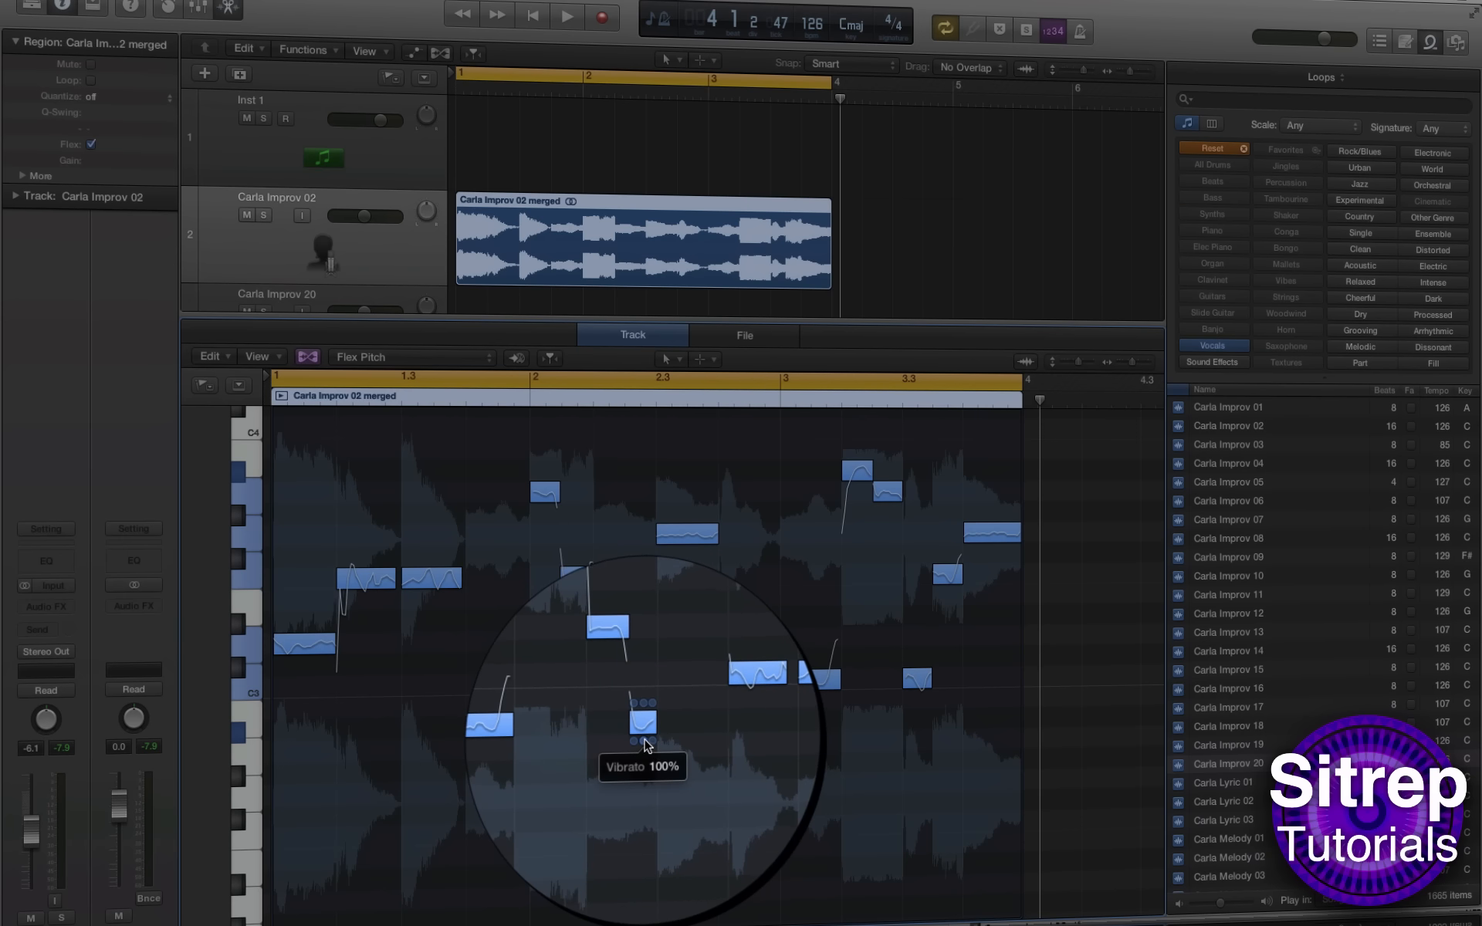
Step: Reduce the vibrato of all selected notes to 10%, deselect them and play the region back
{"action": "left_click_drag", "start_coordinate": [643, 741], "coordinate": [643, 749]}
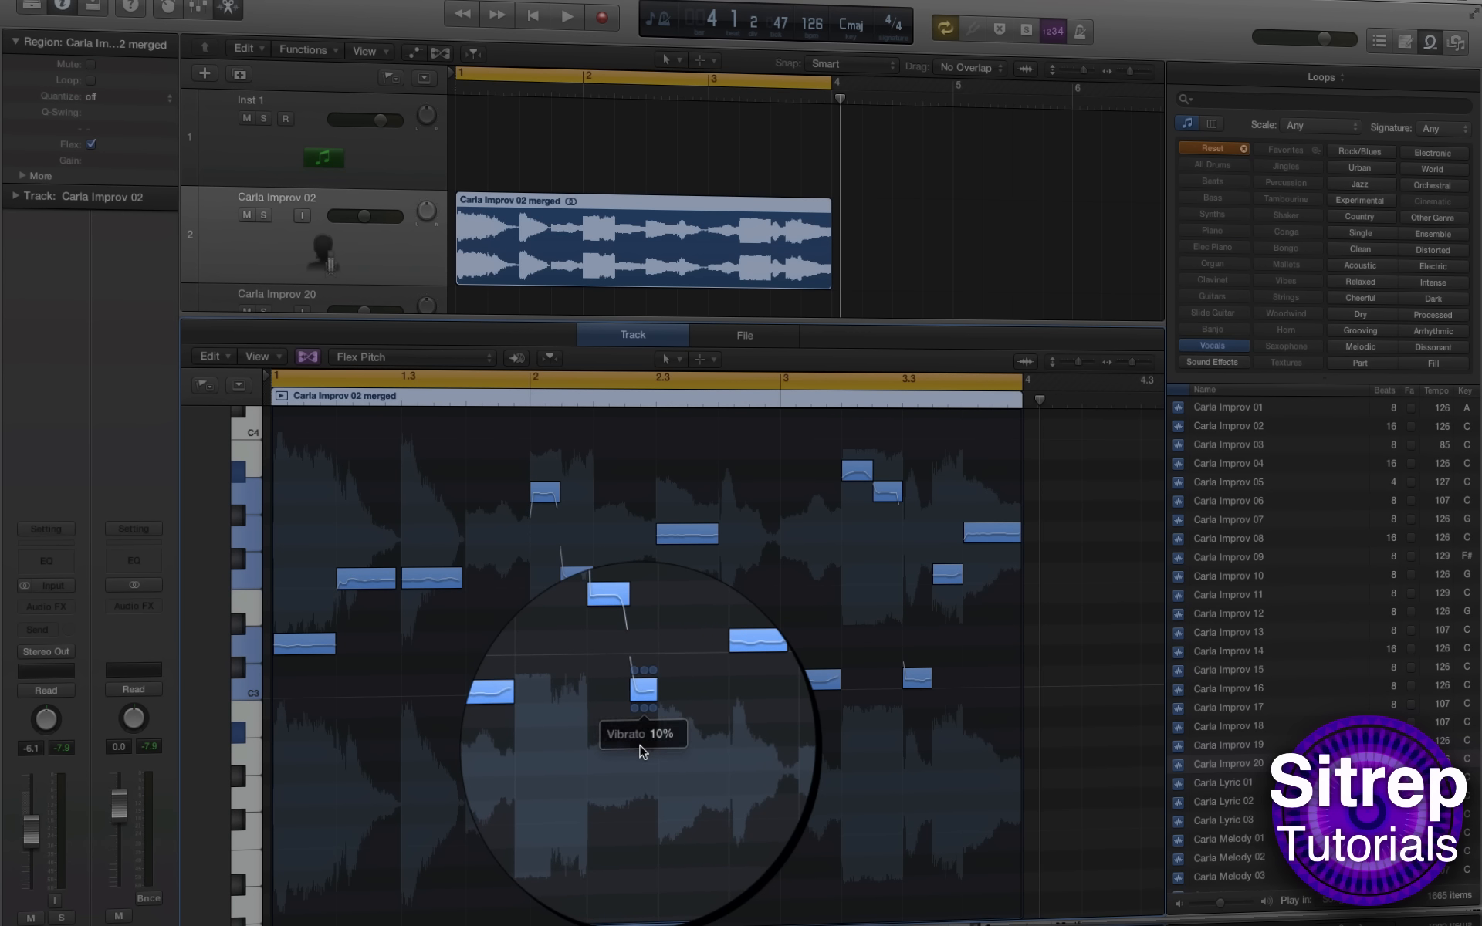
{"action": "left_click", "coordinate": [704, 813]}
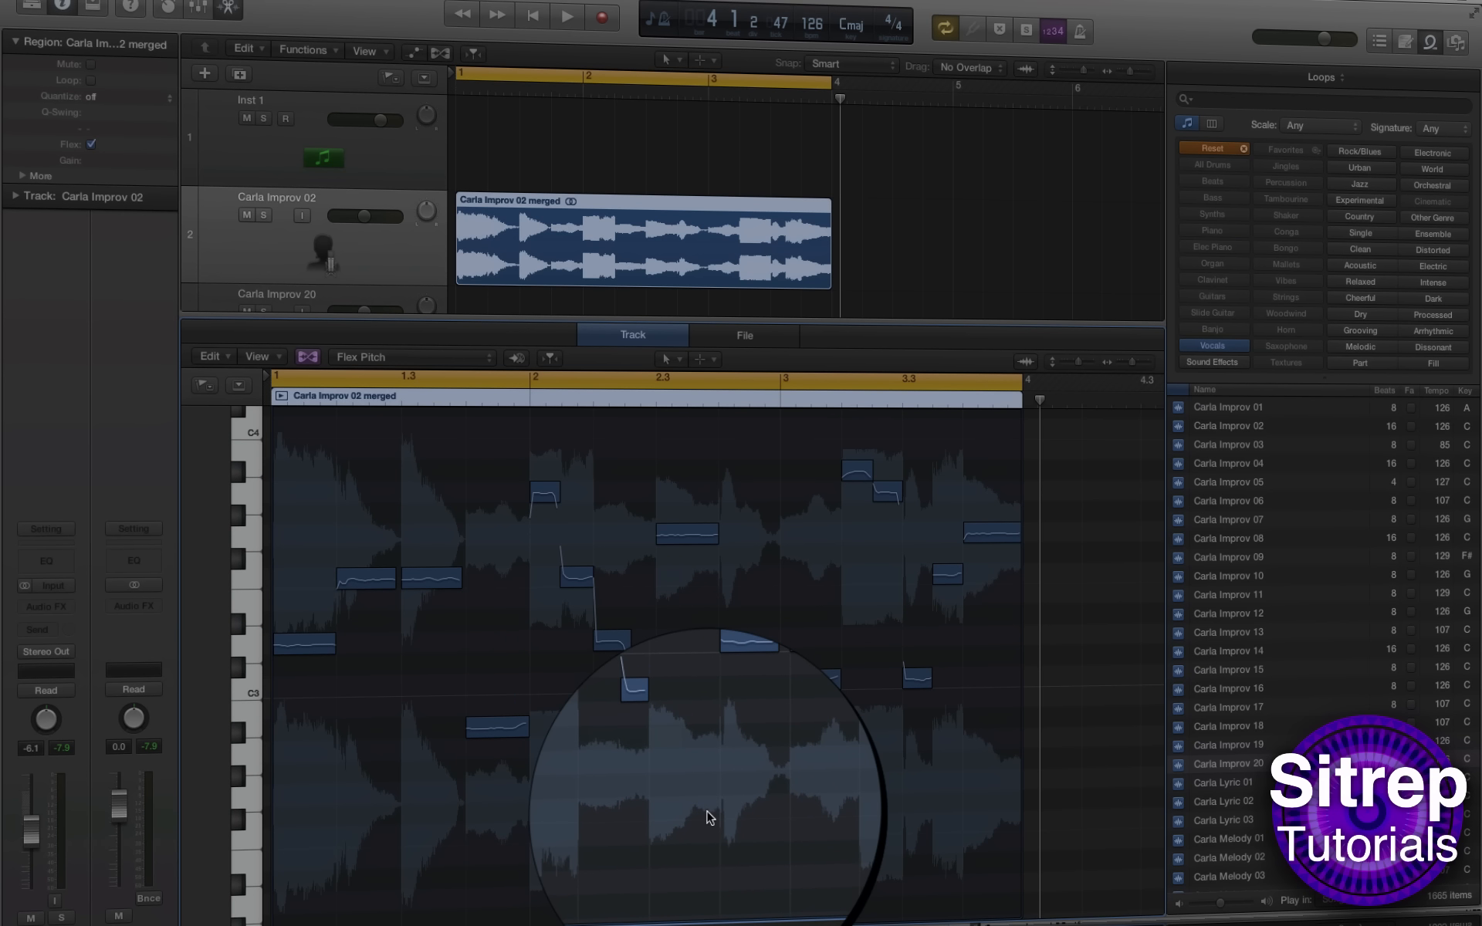
{"action": "key", "text": "space"}
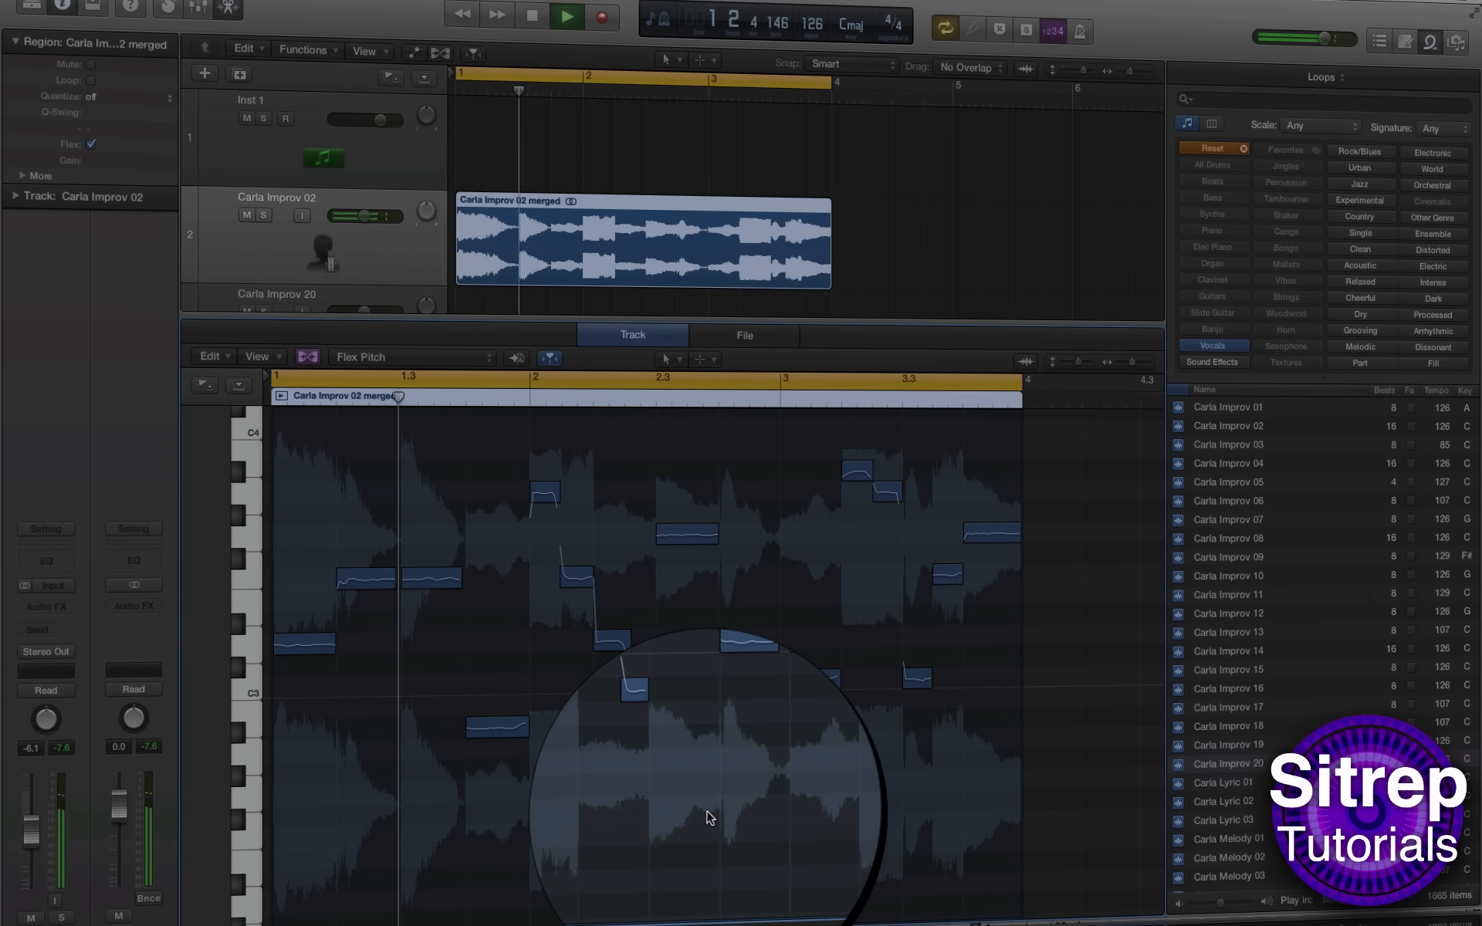
{"action": "key", "text": "space"}
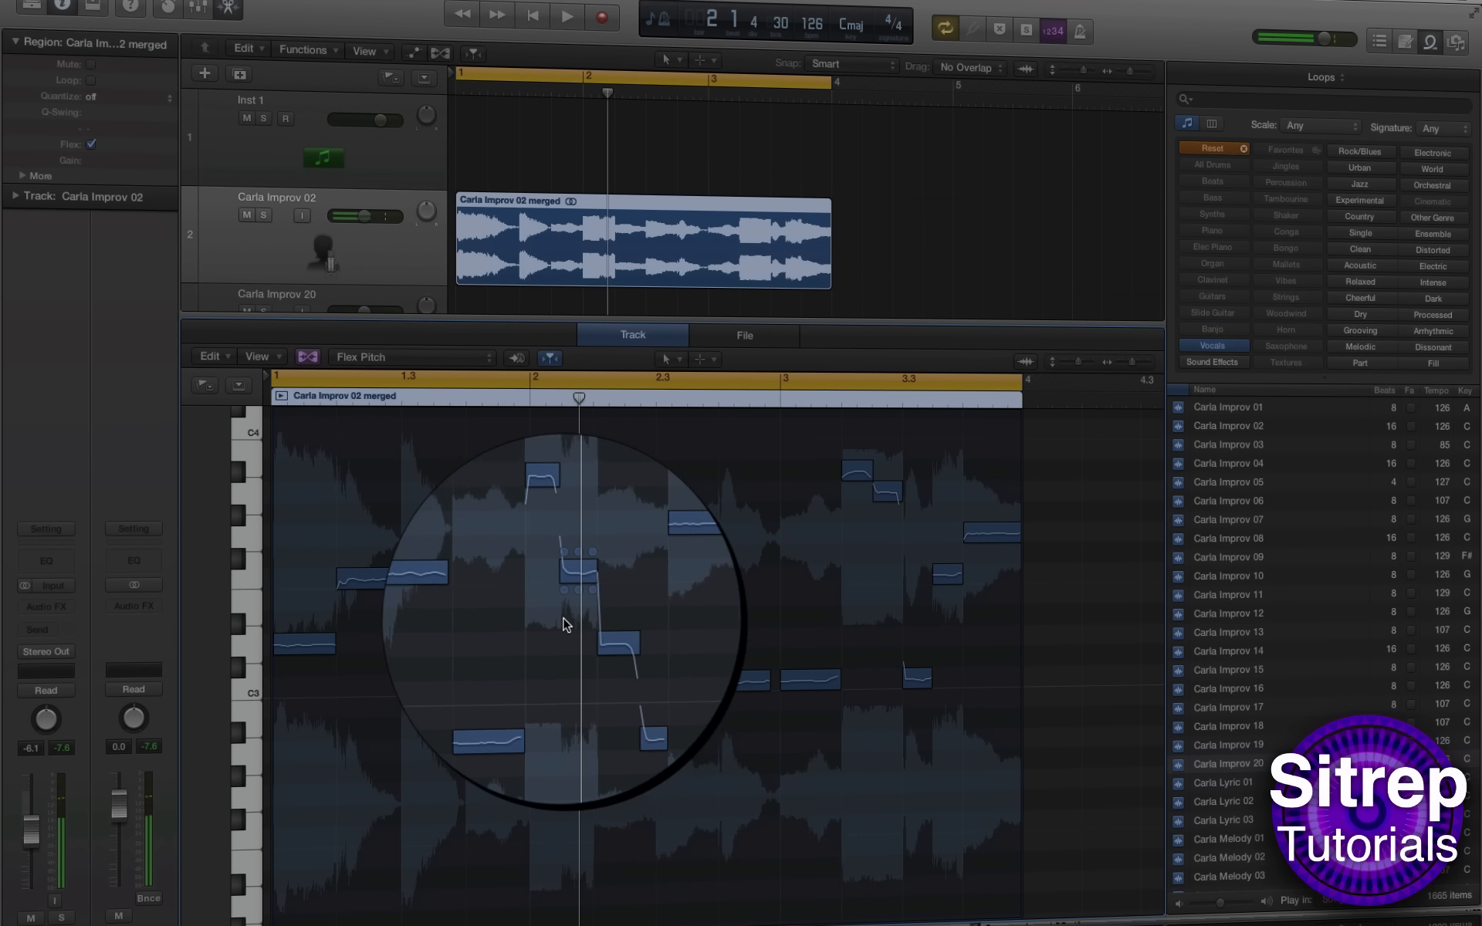
Step: Raise the second note of bar 2 to just below the first and the 1.3 note to the 2.3 note's pitch, auditioning each change
{"action": "left_click_drag", "start_coordinate": [577, 584], "coordinate": [573, 519]}
{"action": "key", "text": "space"}
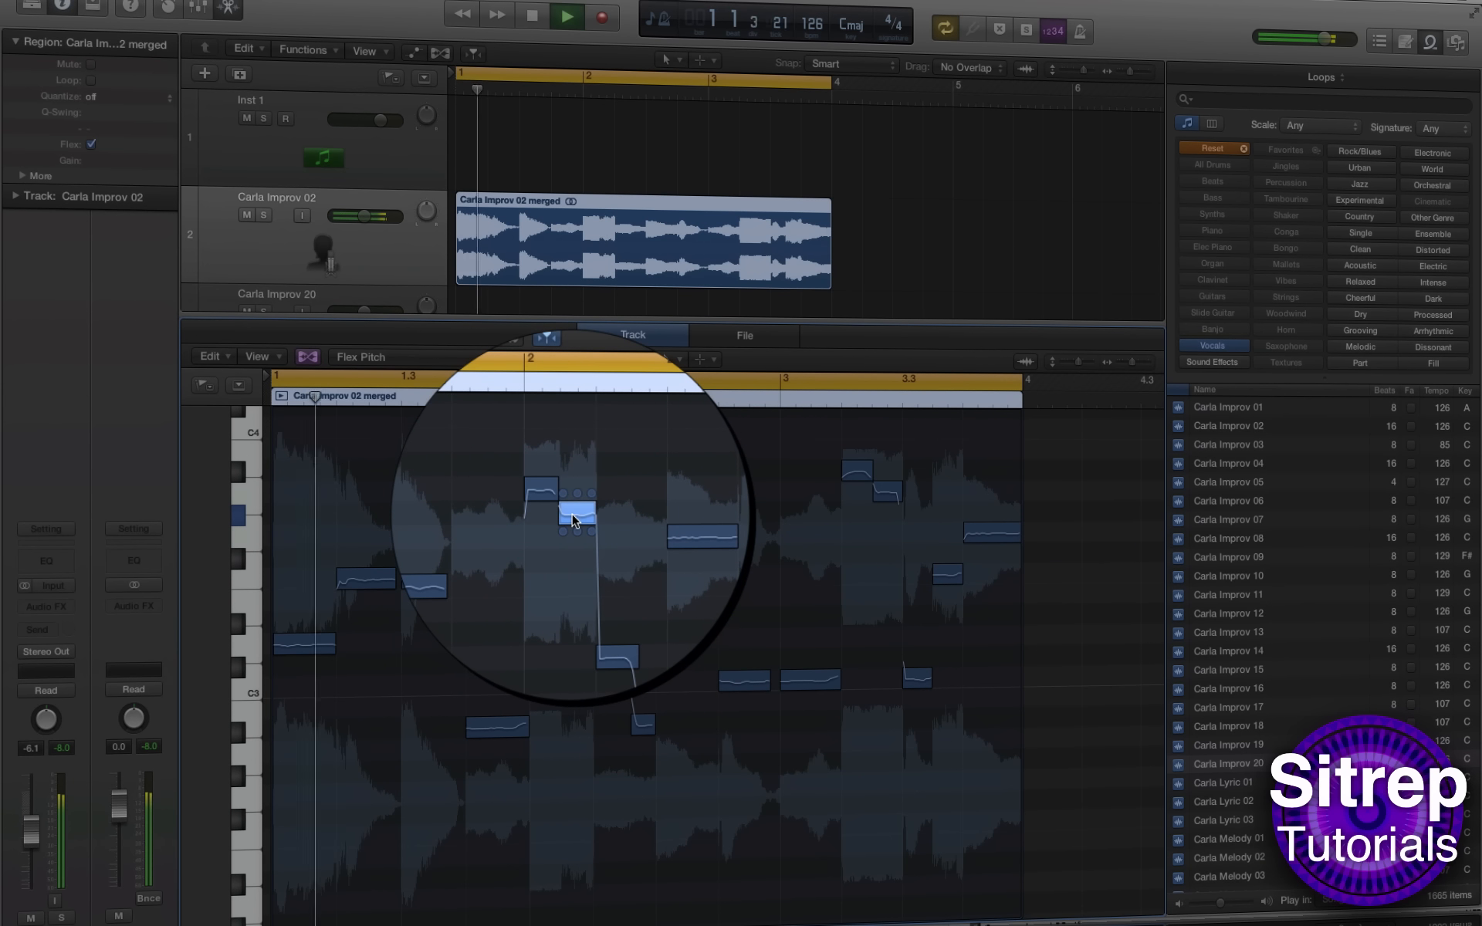
{"action": "key", "text": "space"}
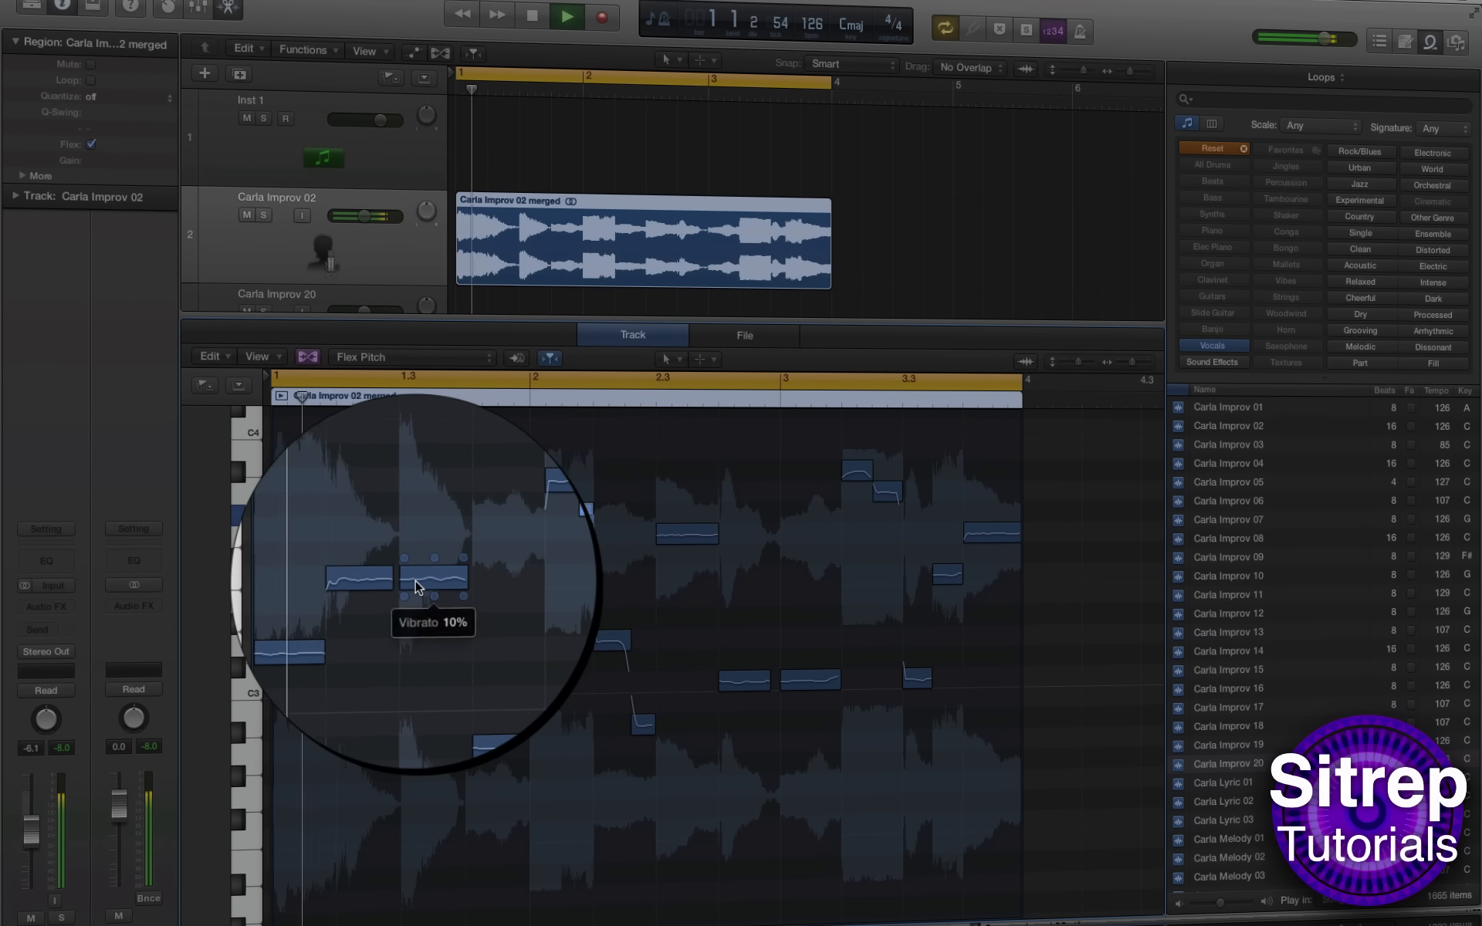
{"action": "left_click_drag", "start_coordinate": [424, 580], "coordinate": [426, 531]}
{"action": "key", "text": "space"}
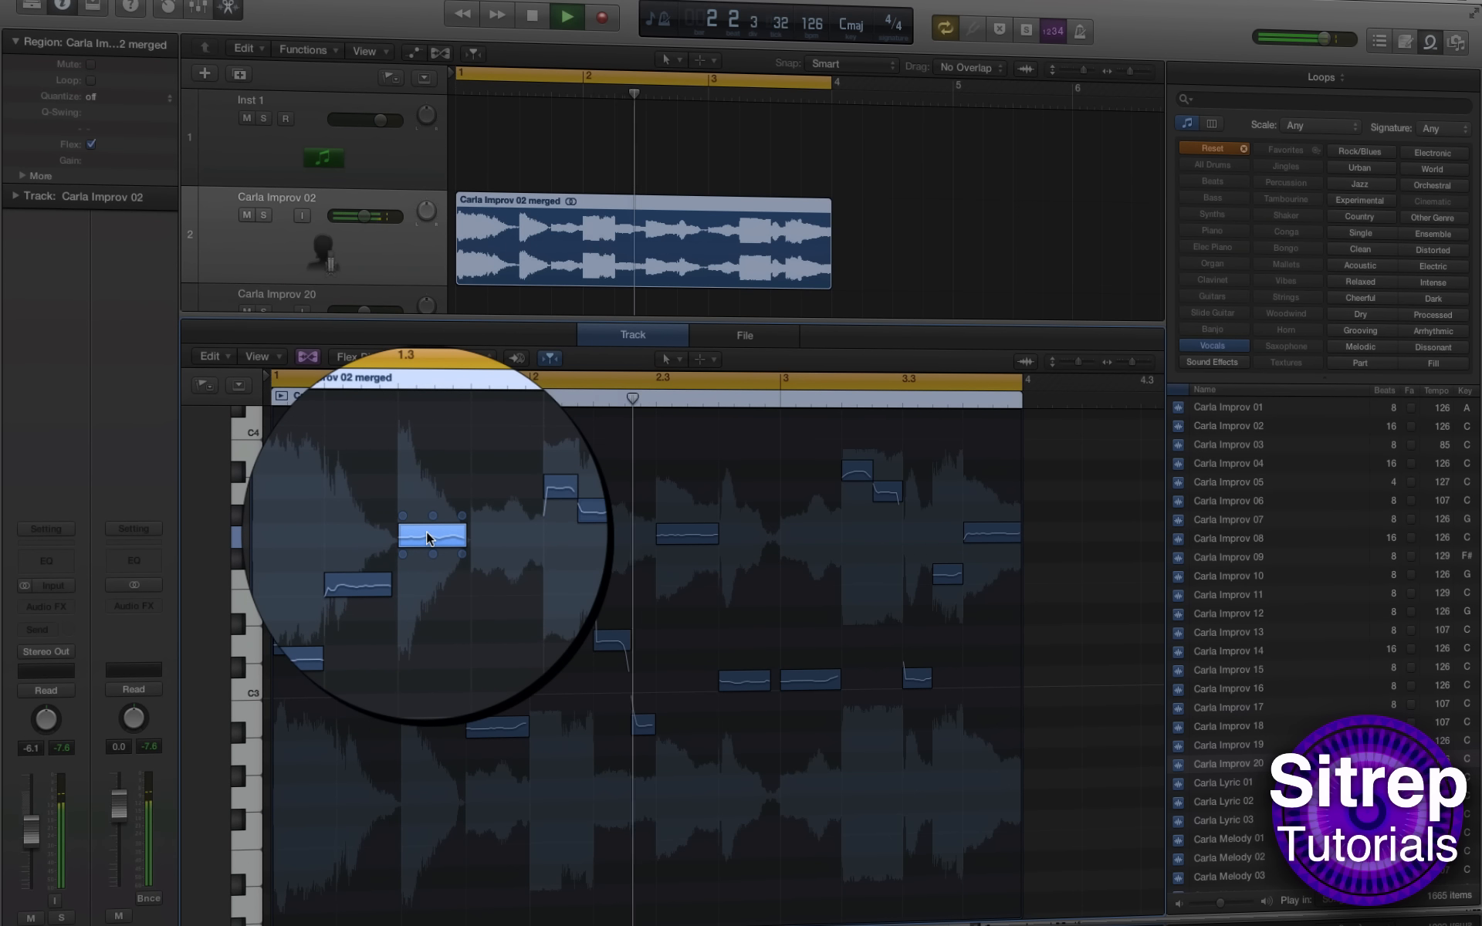
{"action": "key", "text": "space"}
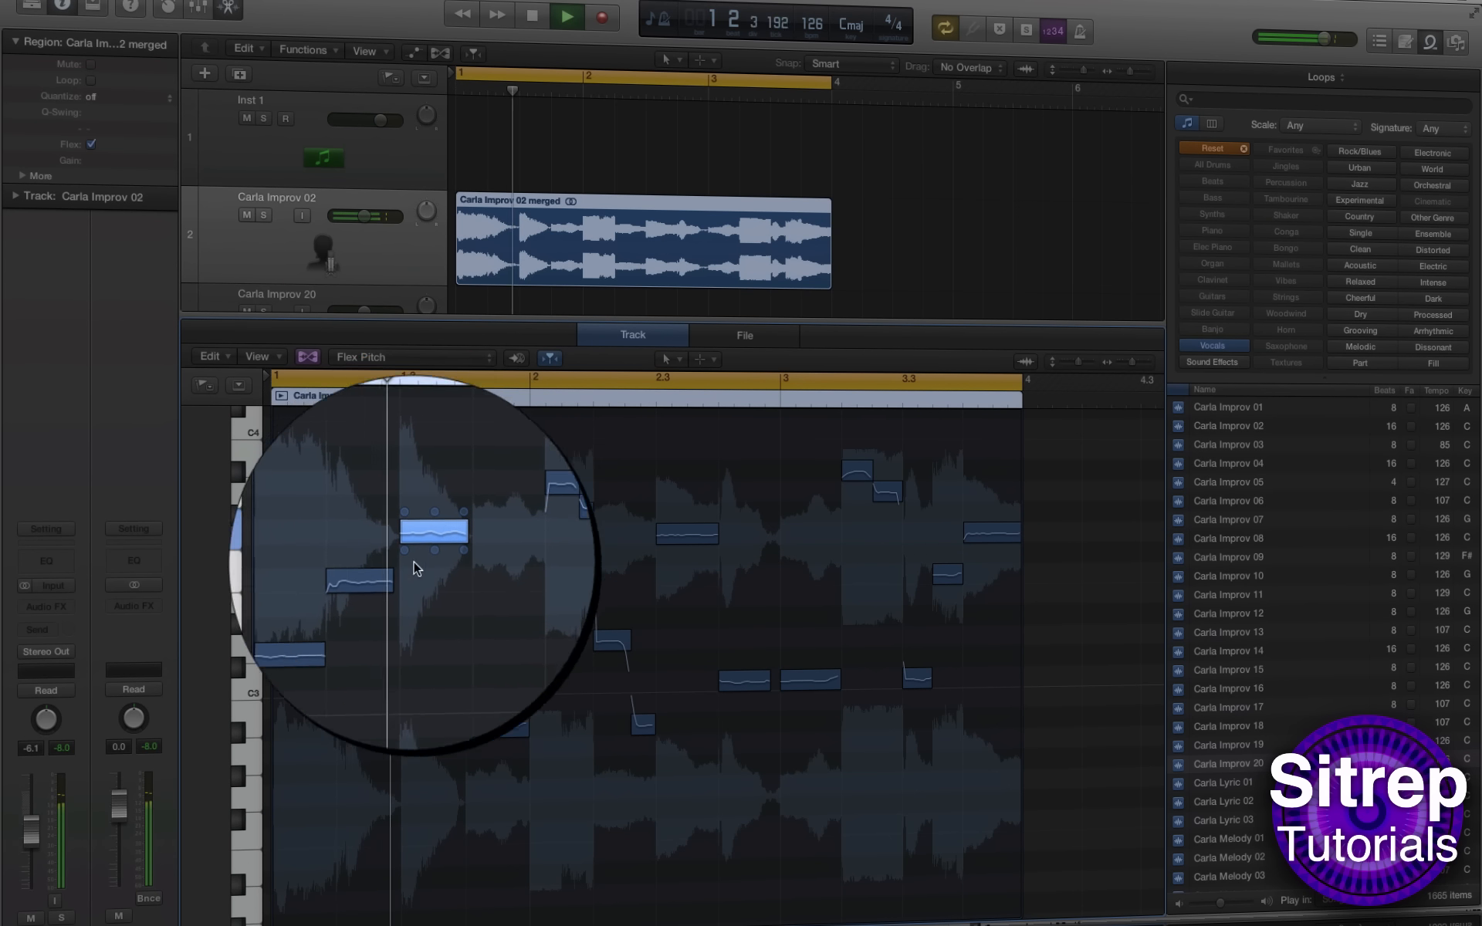
Step: Select the note at 1.2 and audition the opening notes of the melody
{"action": "left_click", "coordinate": [395, 580]}
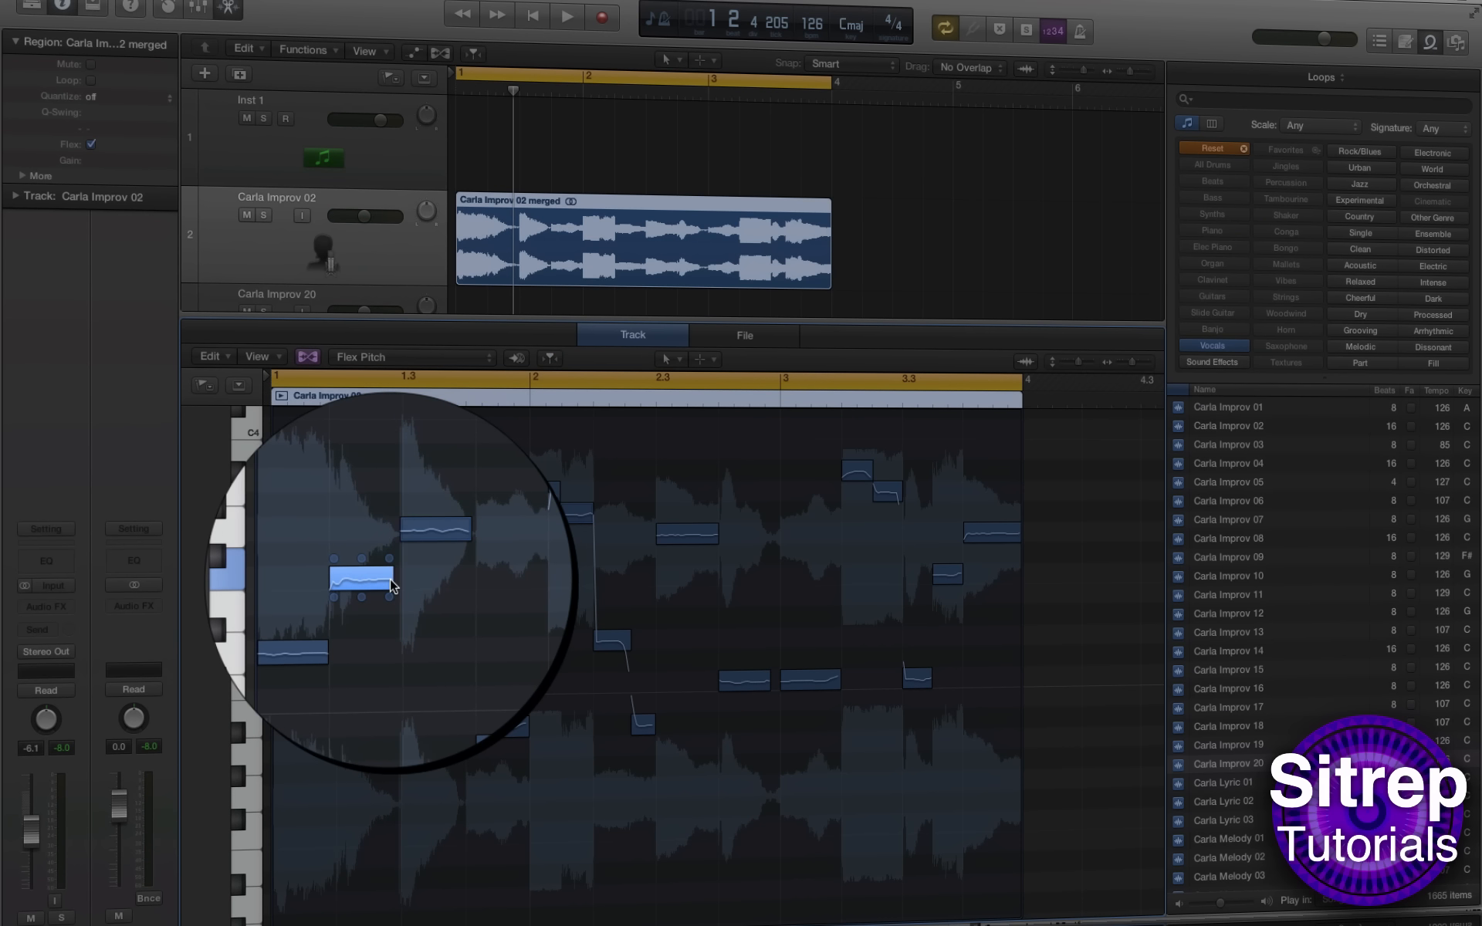
{"action": "key", "text": "space"}
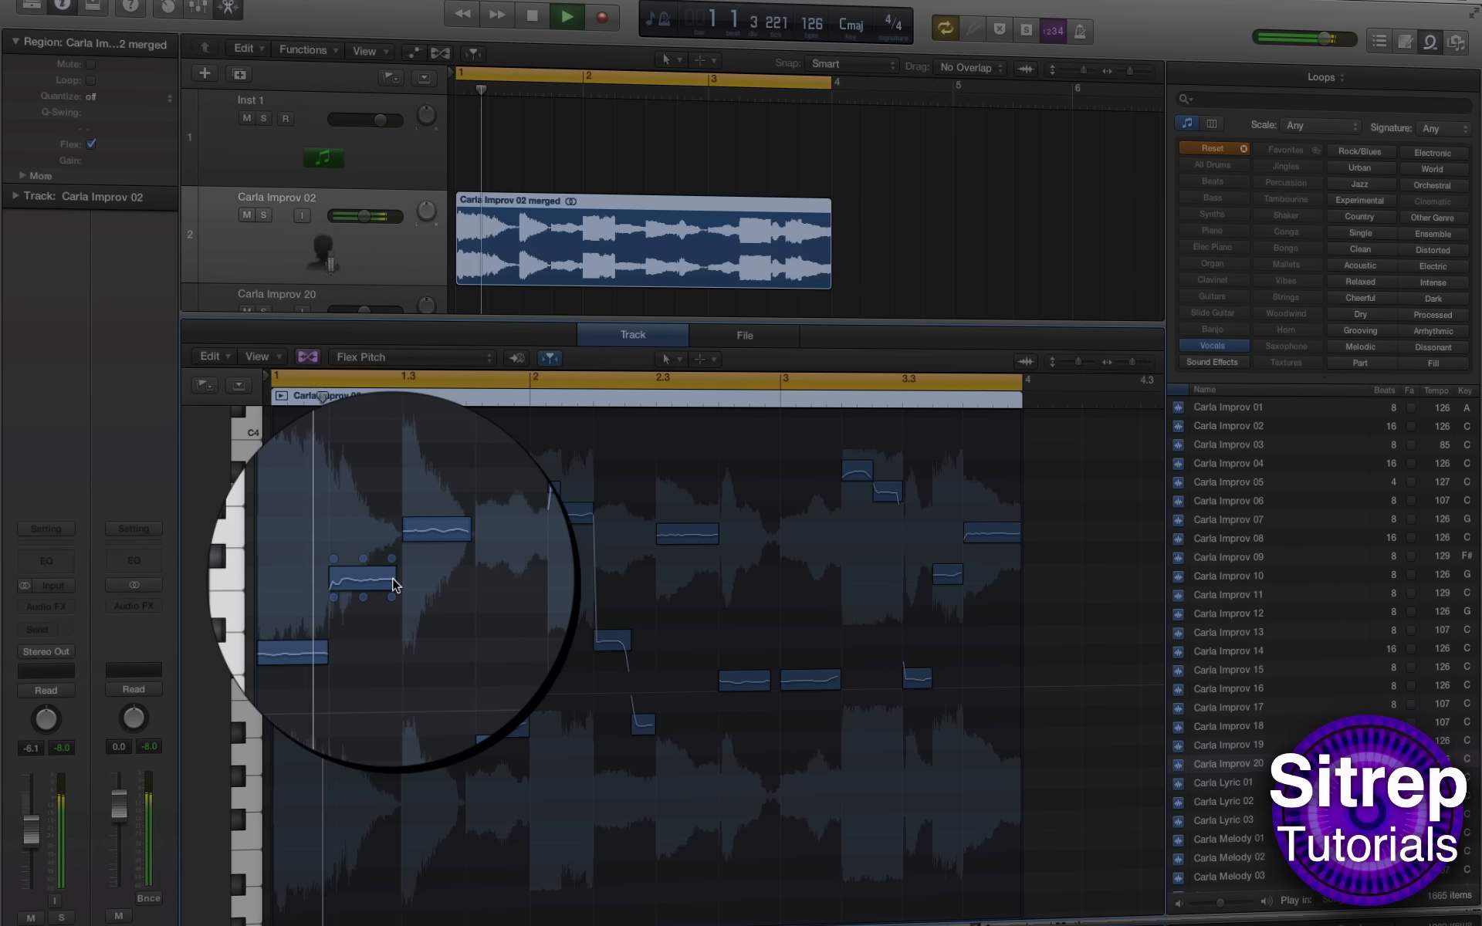
{"action": "key", "text": "space"}
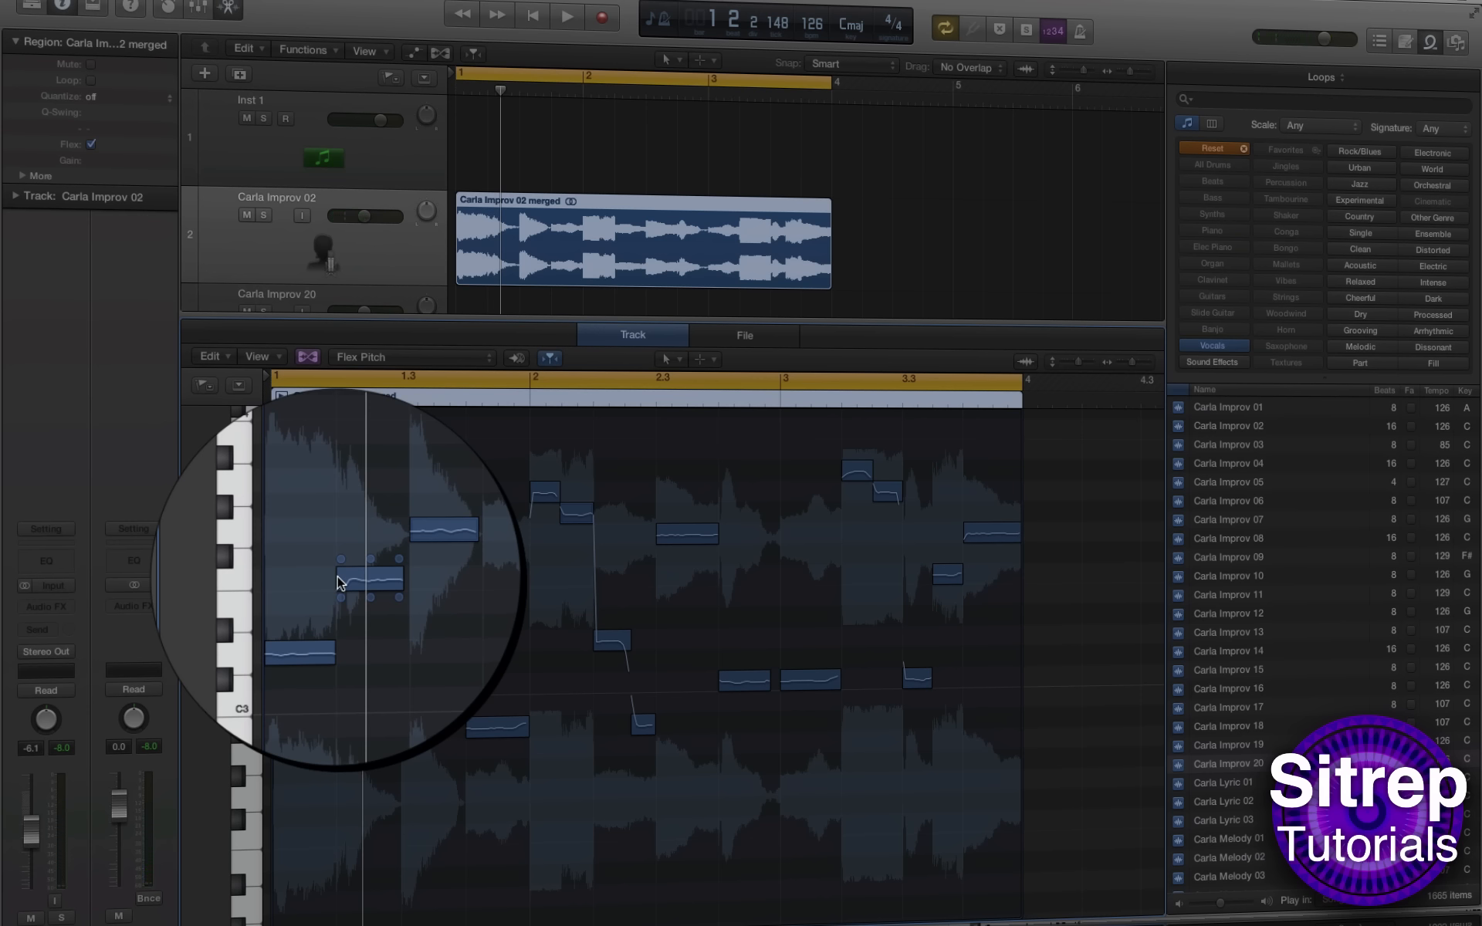
{"action": "key", "text": "space"}
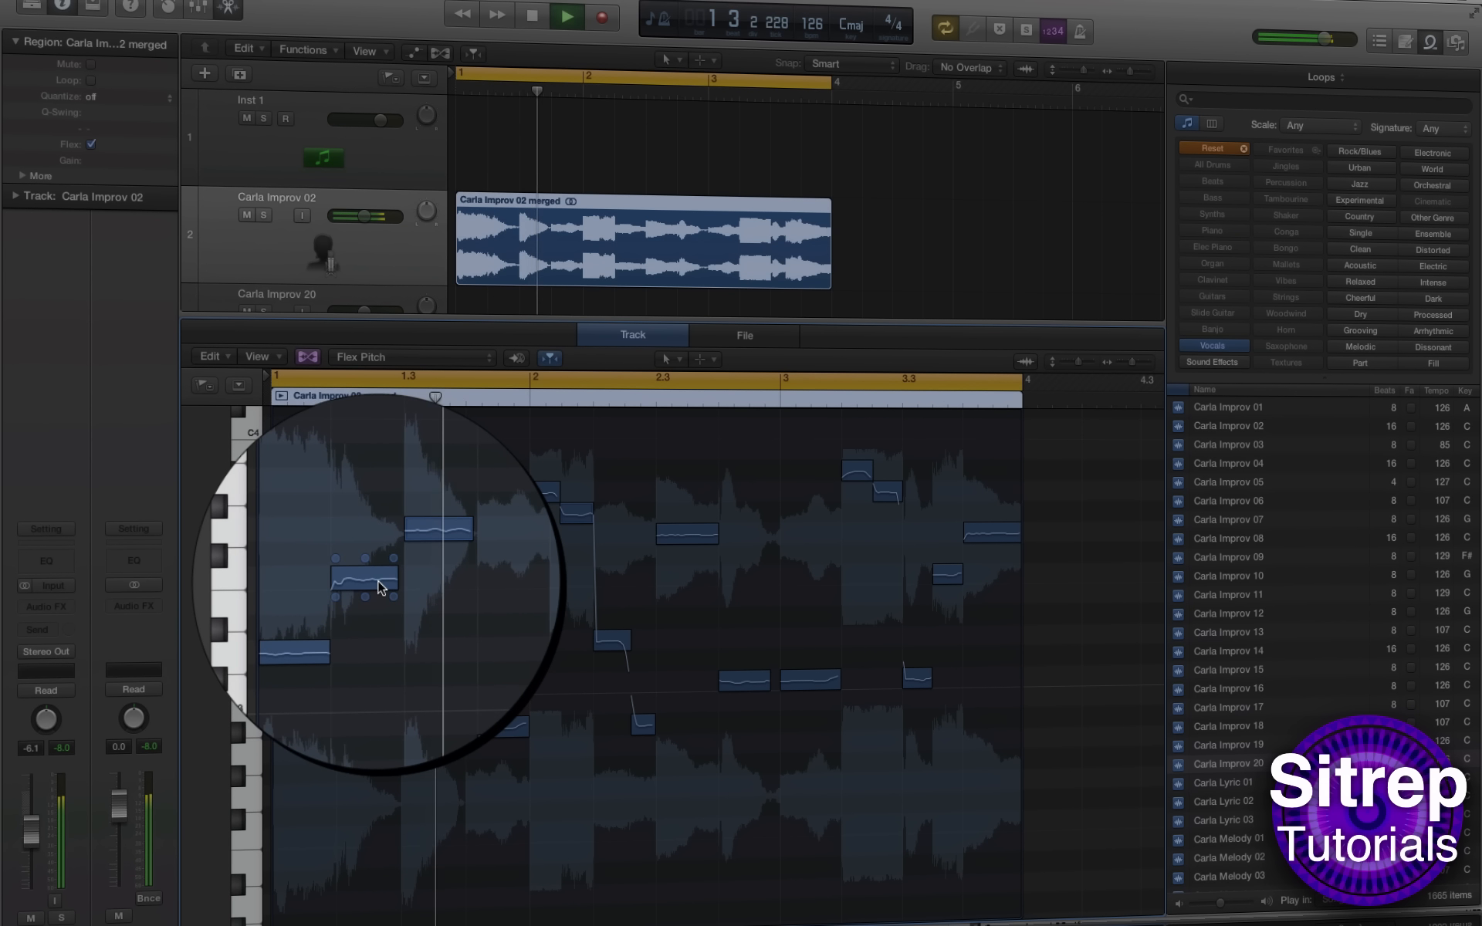
{"action": "key", "text": "space"}
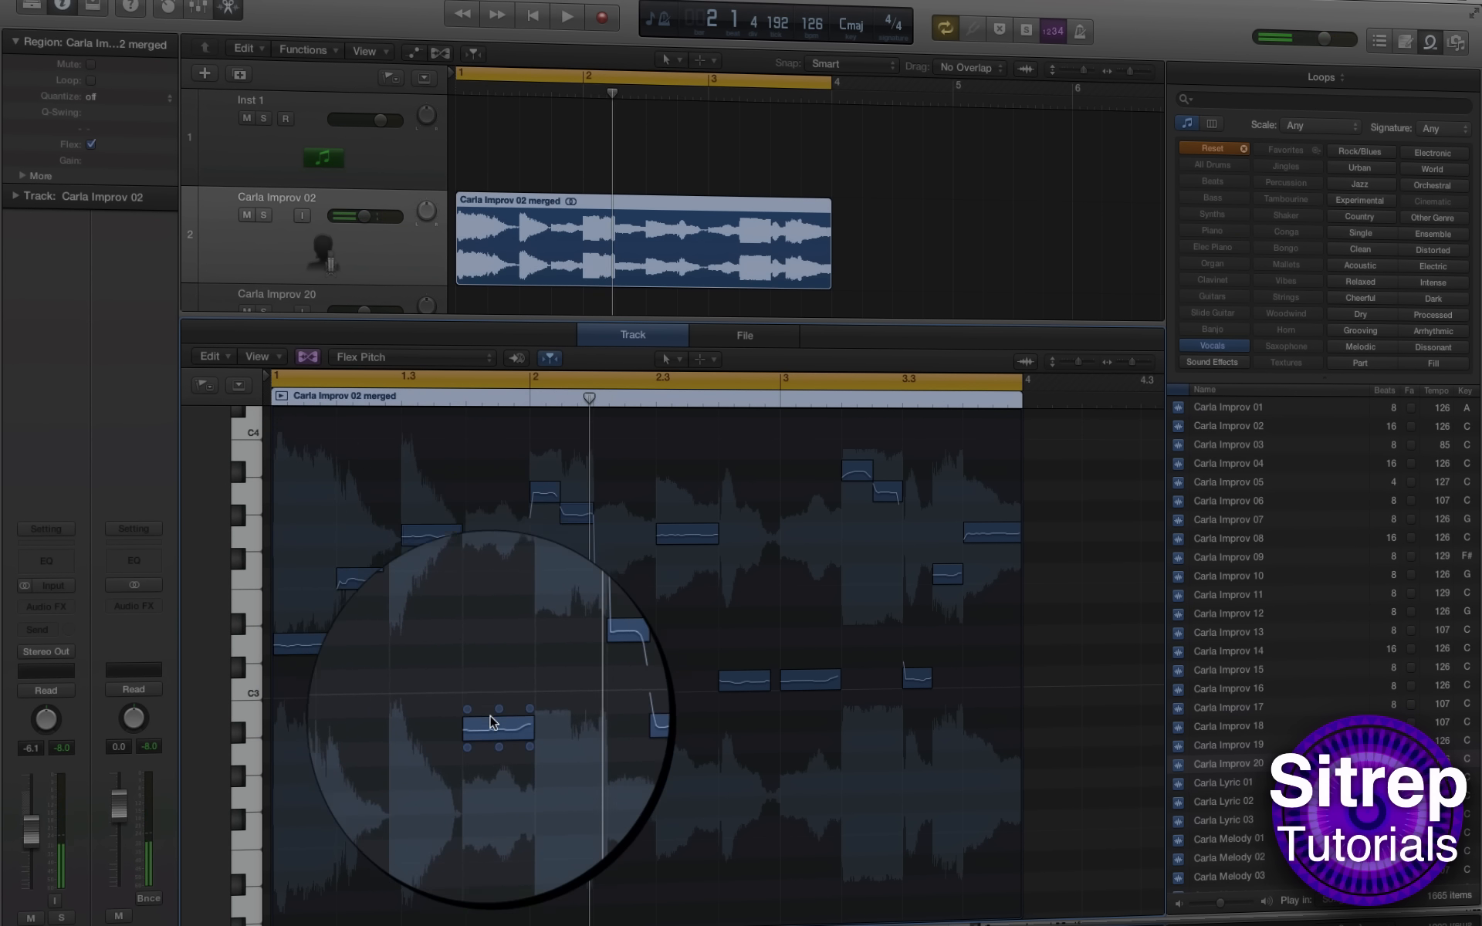
Step: Raise the 1.4 note to the first note's pitch and the short note before 2.3 to the 1.2 note's pitch, auditioning each change
{"action": "left_click_drag", "start_coordinate": [493, 730], "coordinate": [492, 632]}
{"action": "key", "text": "space"}
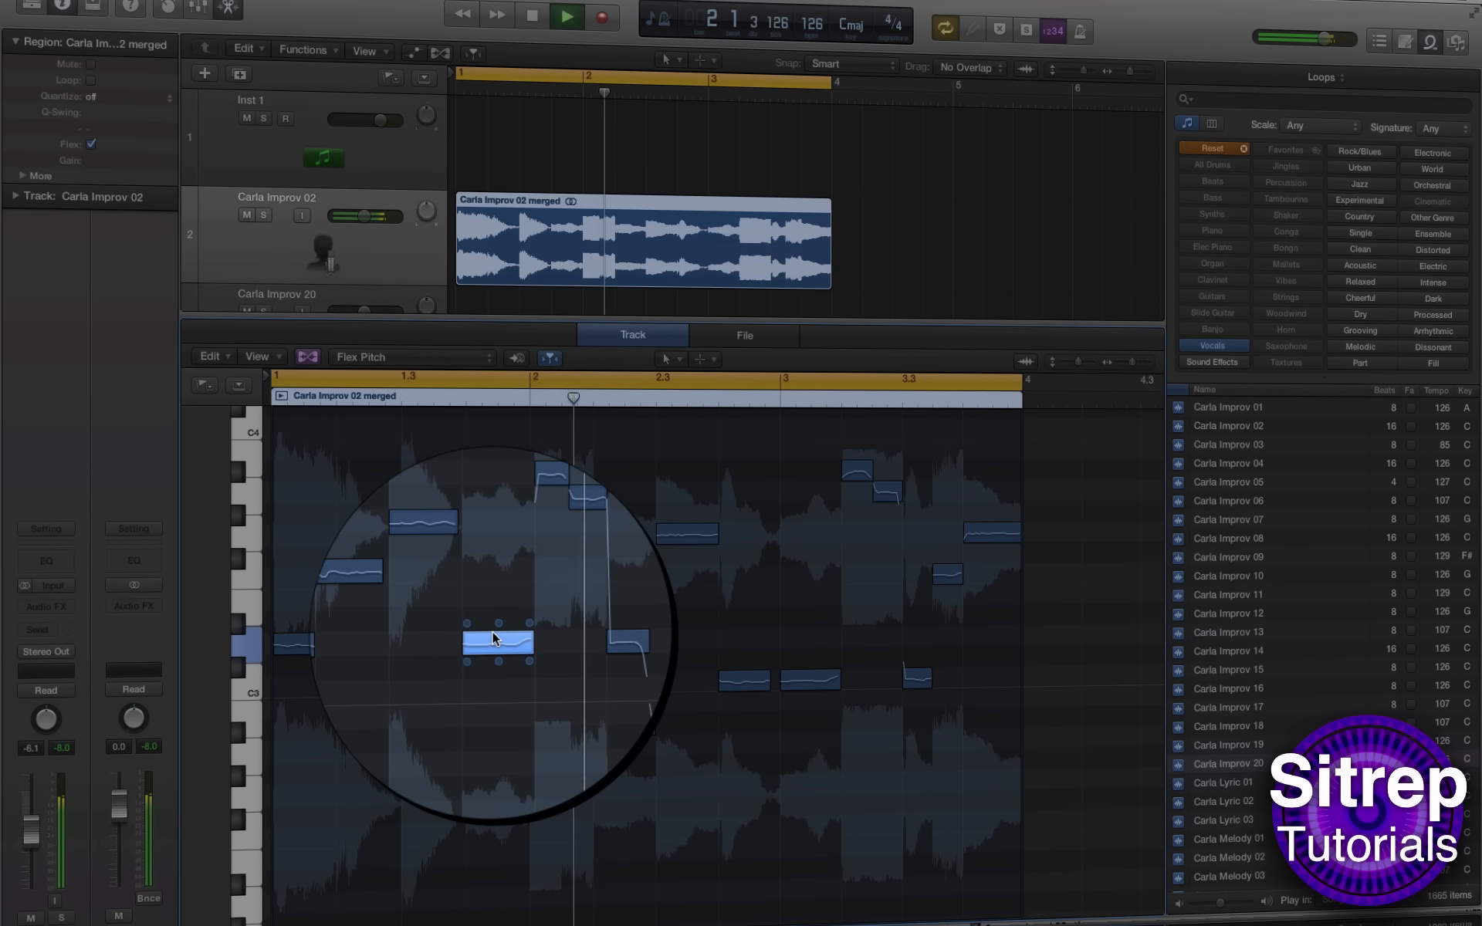
{"action": "key", "text": "space"}
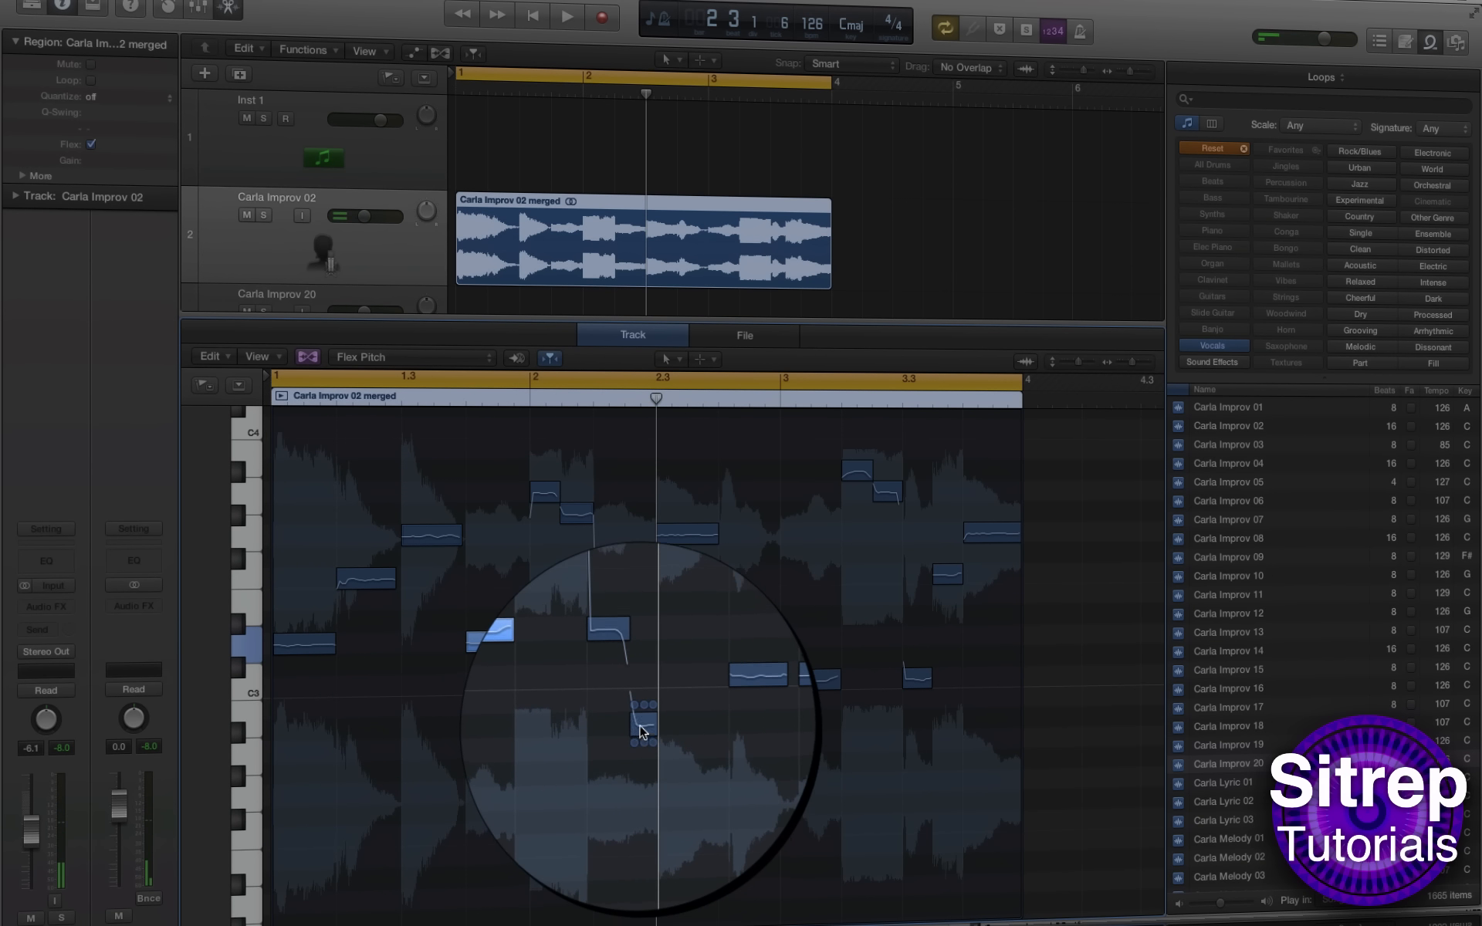
{"action": "left_click_drag", "start_coordinate": [642, 722], "coordinate": [637, 575]}
{"action": "key", "text": "space"}
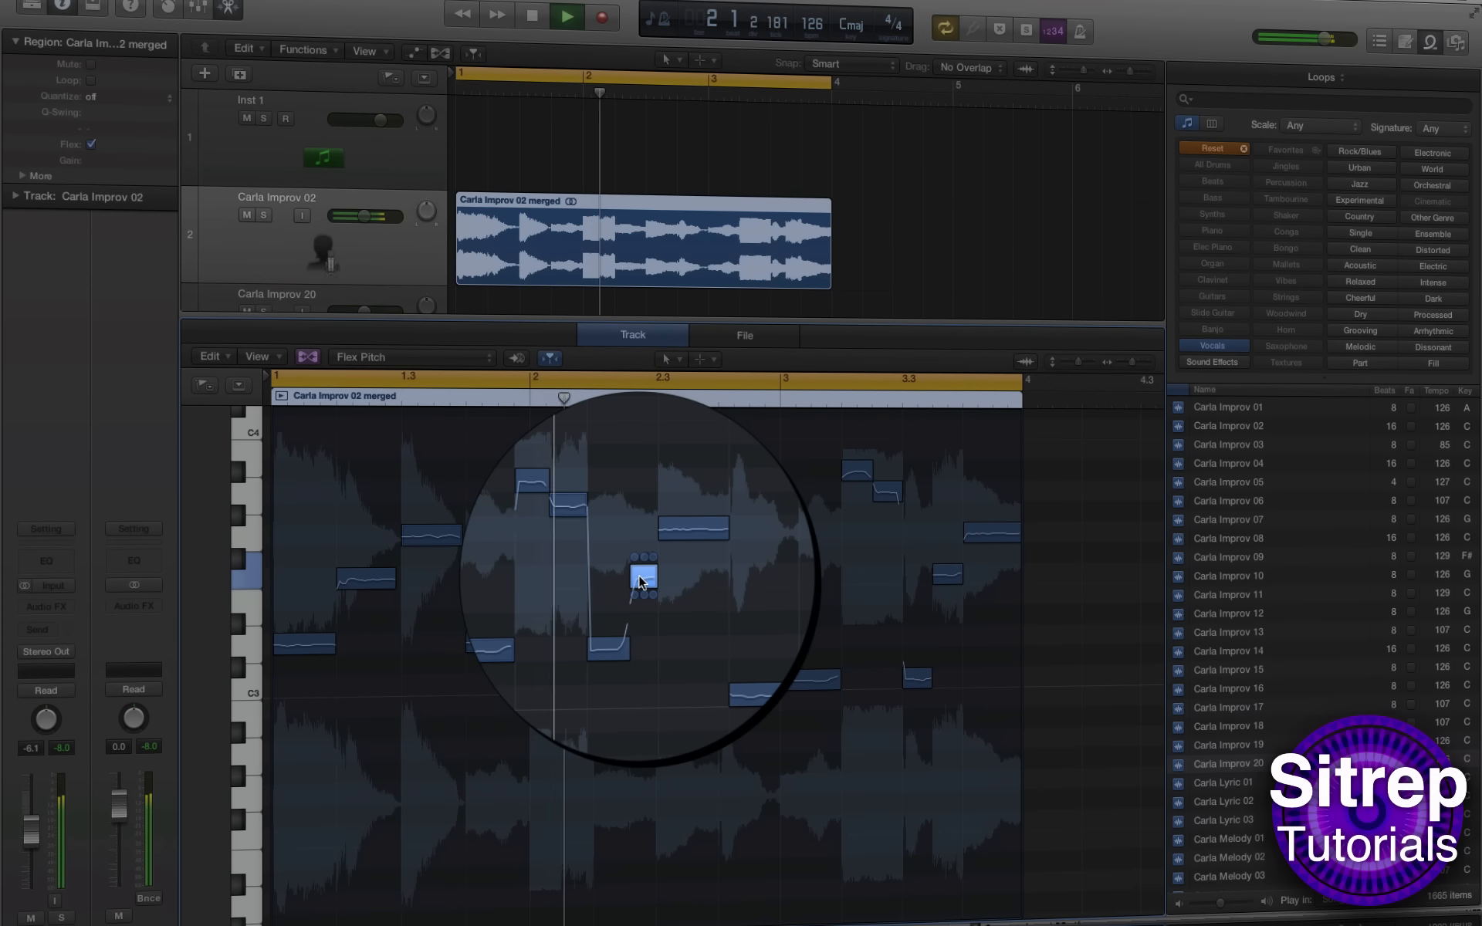
{"action": "key", "text": "space"}
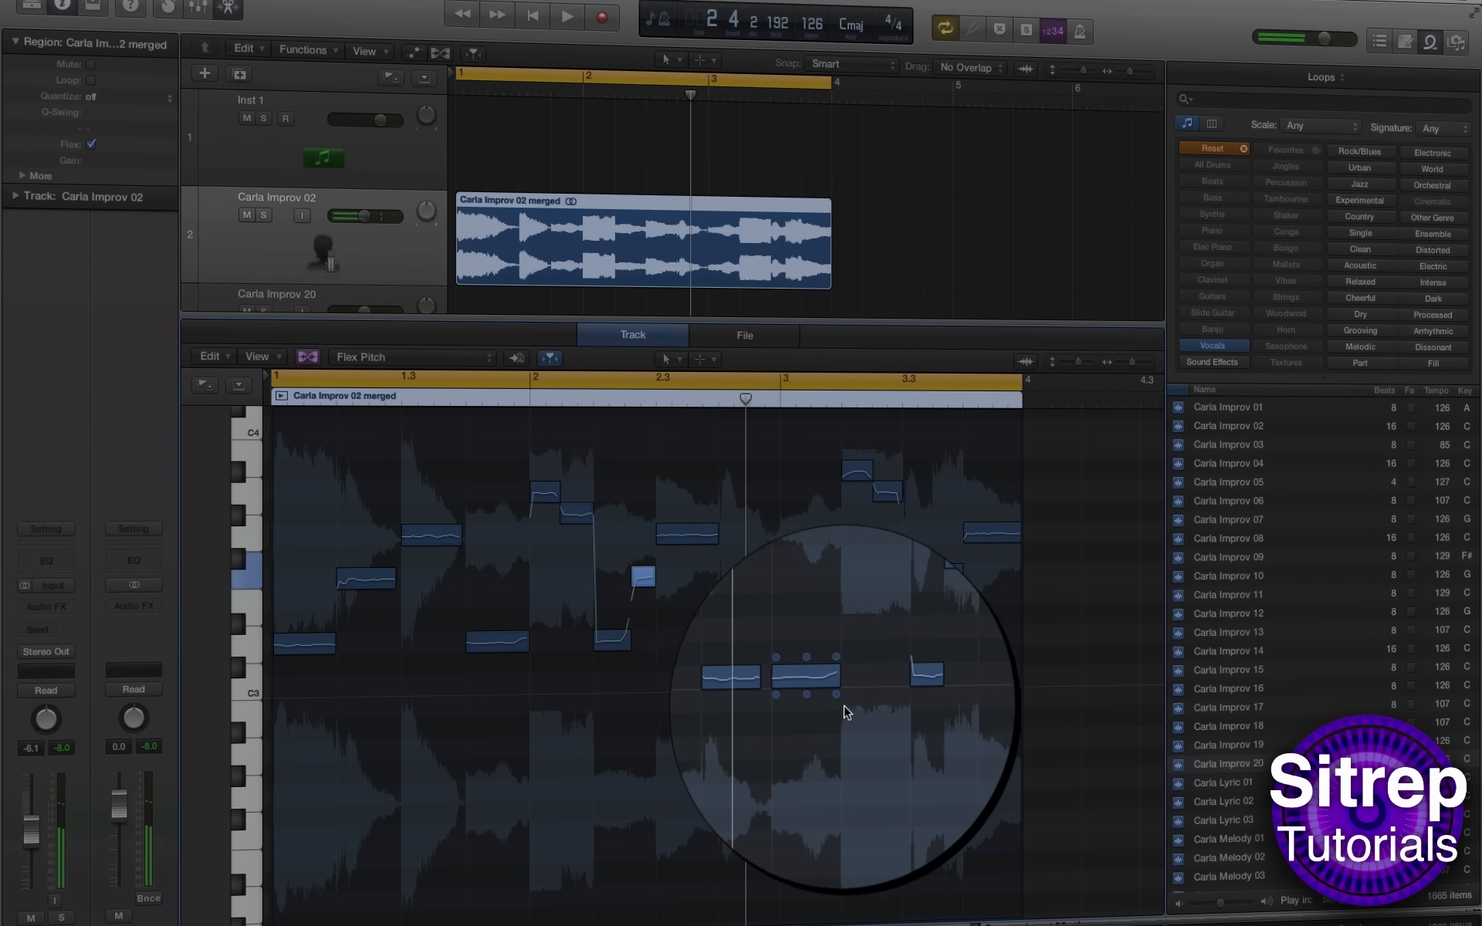
Step: Raise the note at 3.1 to the pitch of the region's first note and play the melody back
{"action": "left_click_drag", "start_coordinate": [807, 679], "coordinate": [809, 643]}
{"action": "key", "text": "space"}
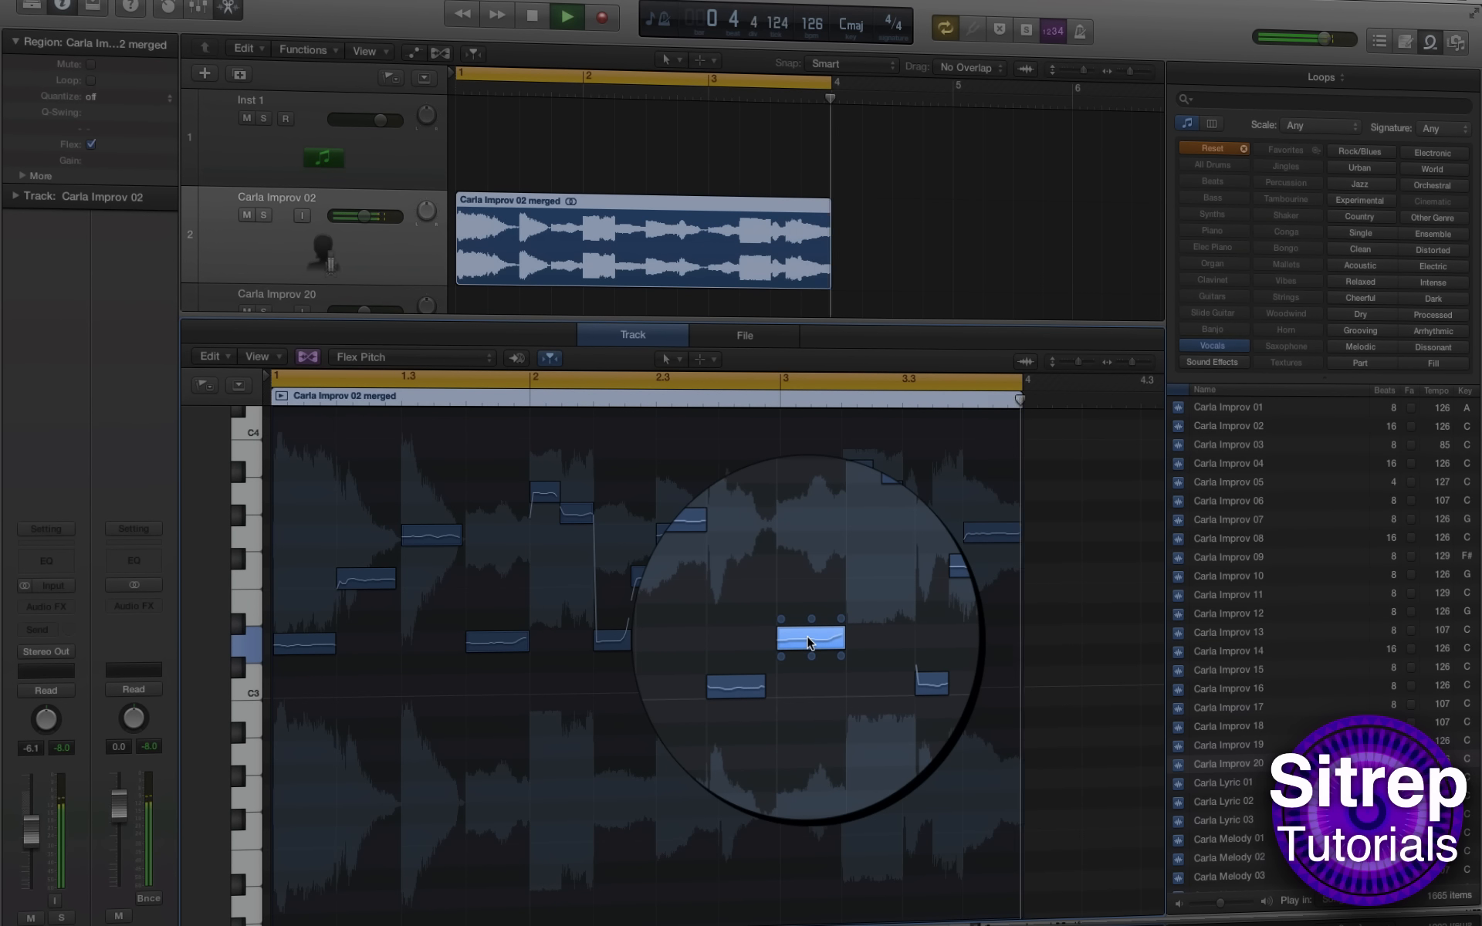
{"action": "key", "text": "space"}
Step: Try raising the second note of bar 2 to the pitch of the note at 3.2 and audition it
{"action": "left_click", "coordinate": [545, 494]}
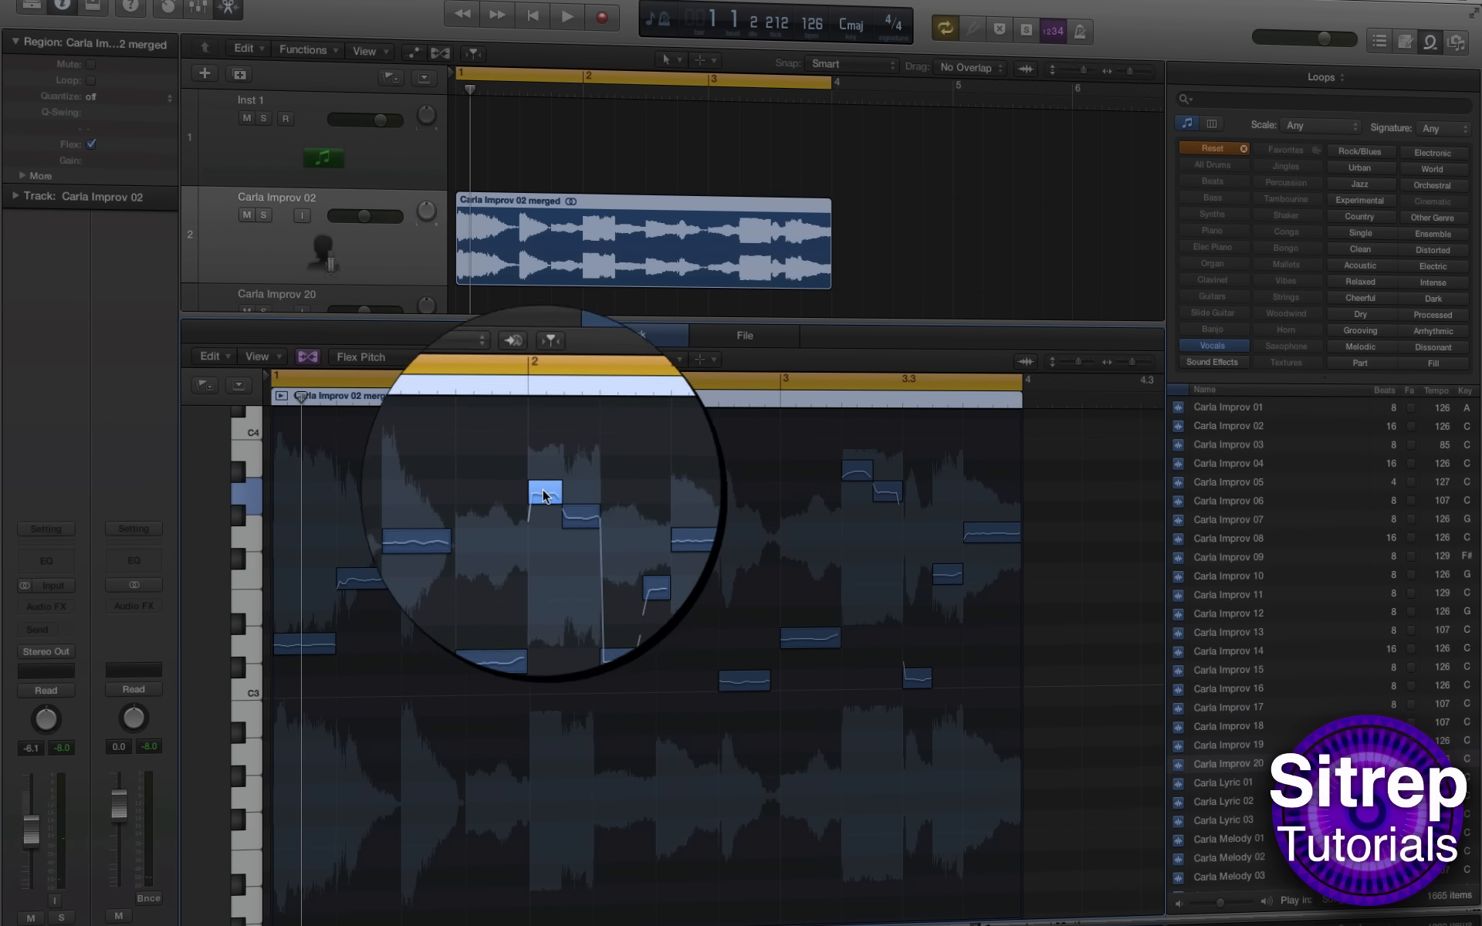
{"action": "left_click_drag", "start_coordinate": [568, 513], "coordinate": [576, 478]}
{"action": "key", "text": "space"}
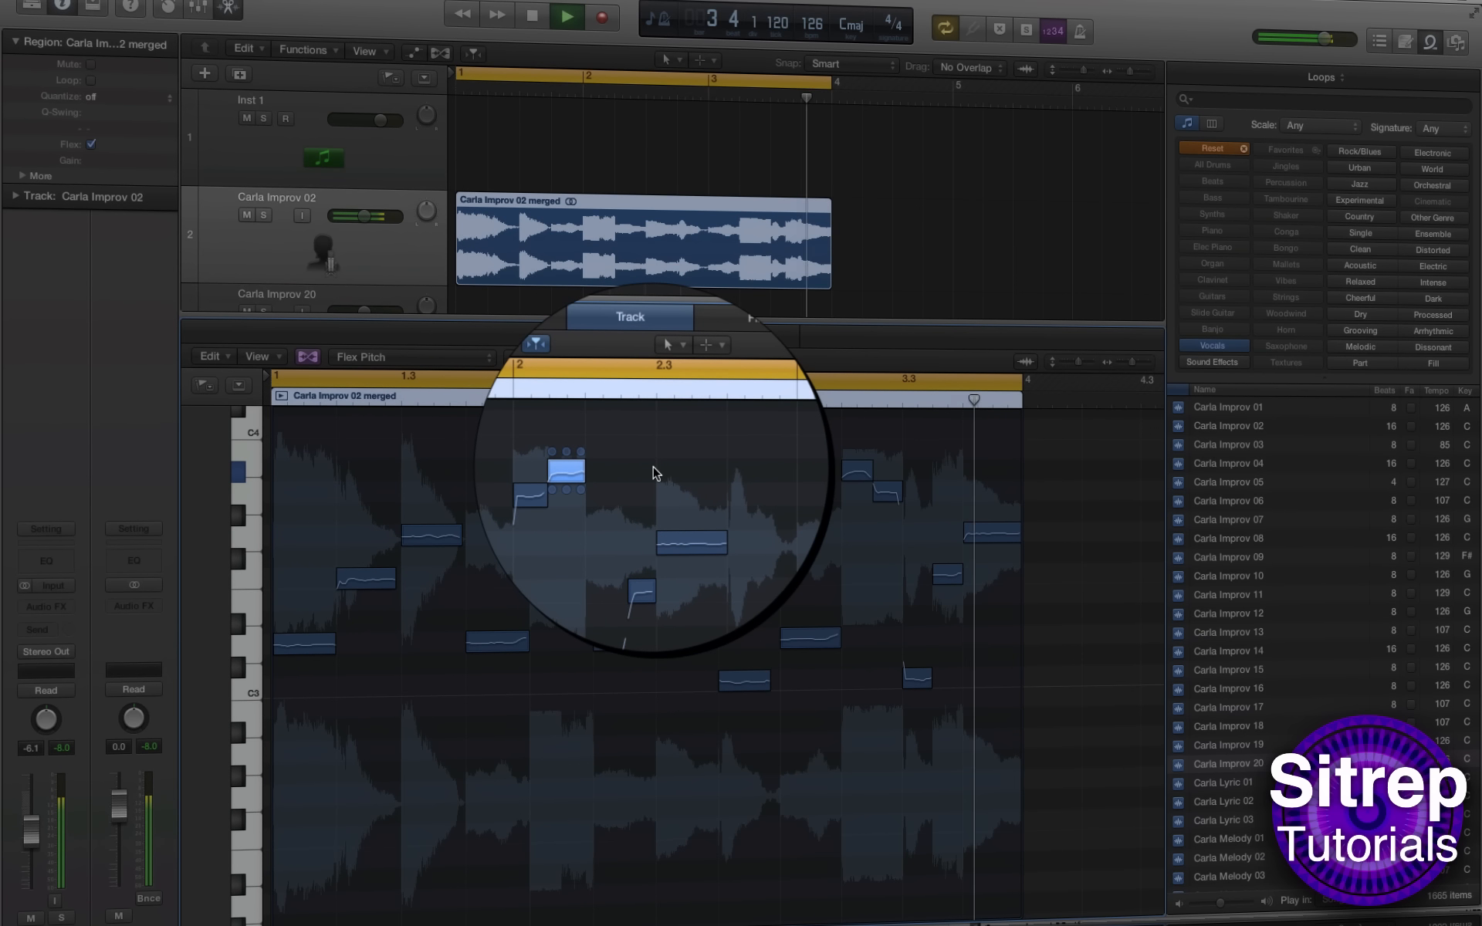
{"action": "key", "text": "space"}
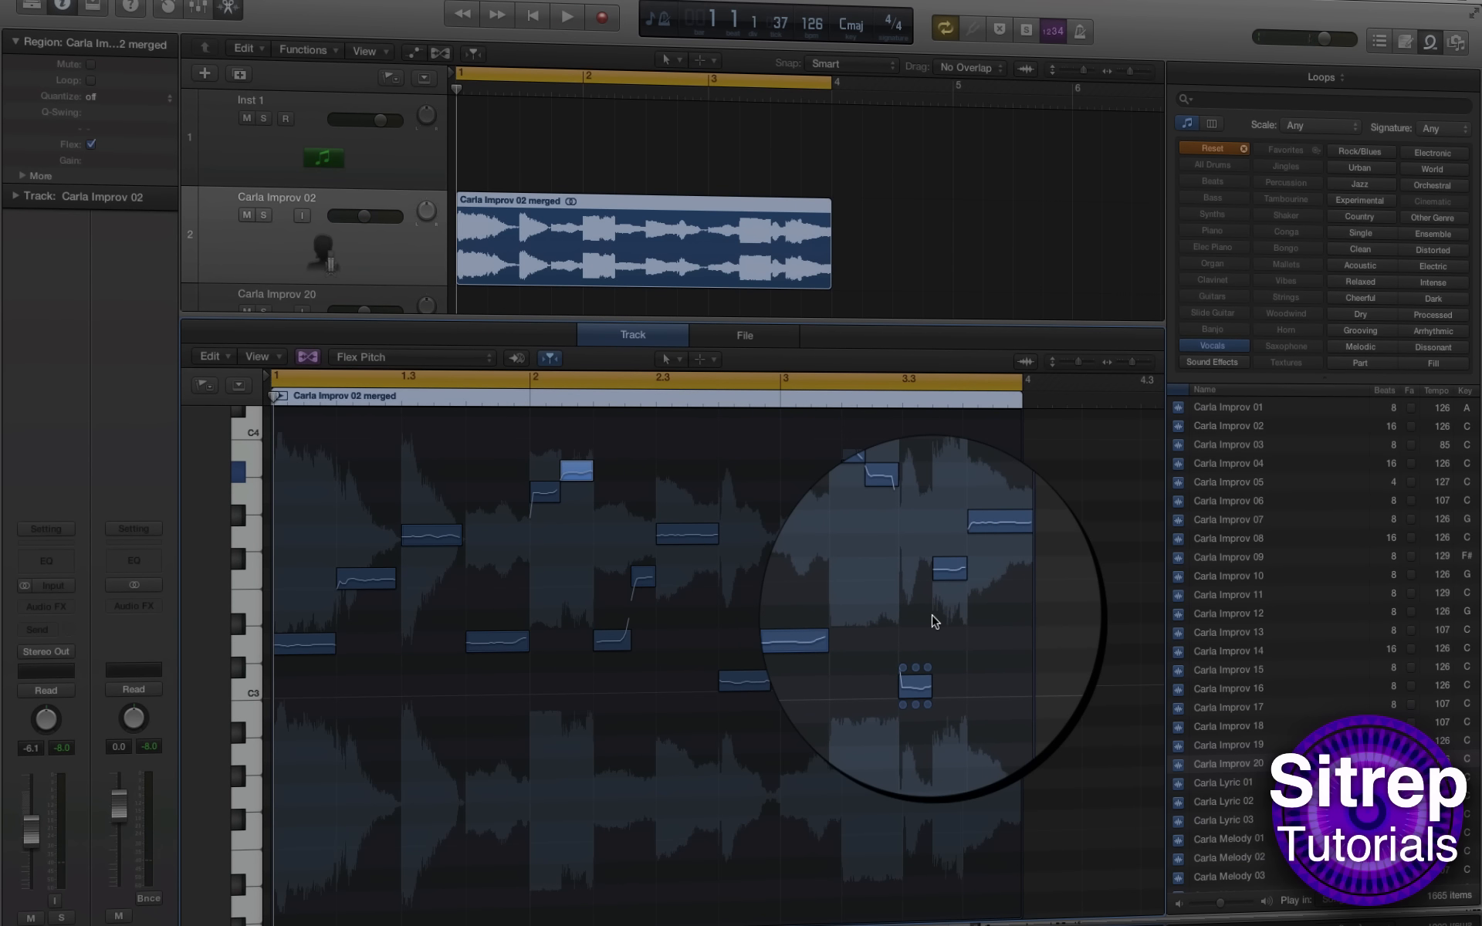
Step: Swap the pitches of bar 2's first two notes so the first is the higher one, and audition the melody
{"action": "key", "text": "space"}
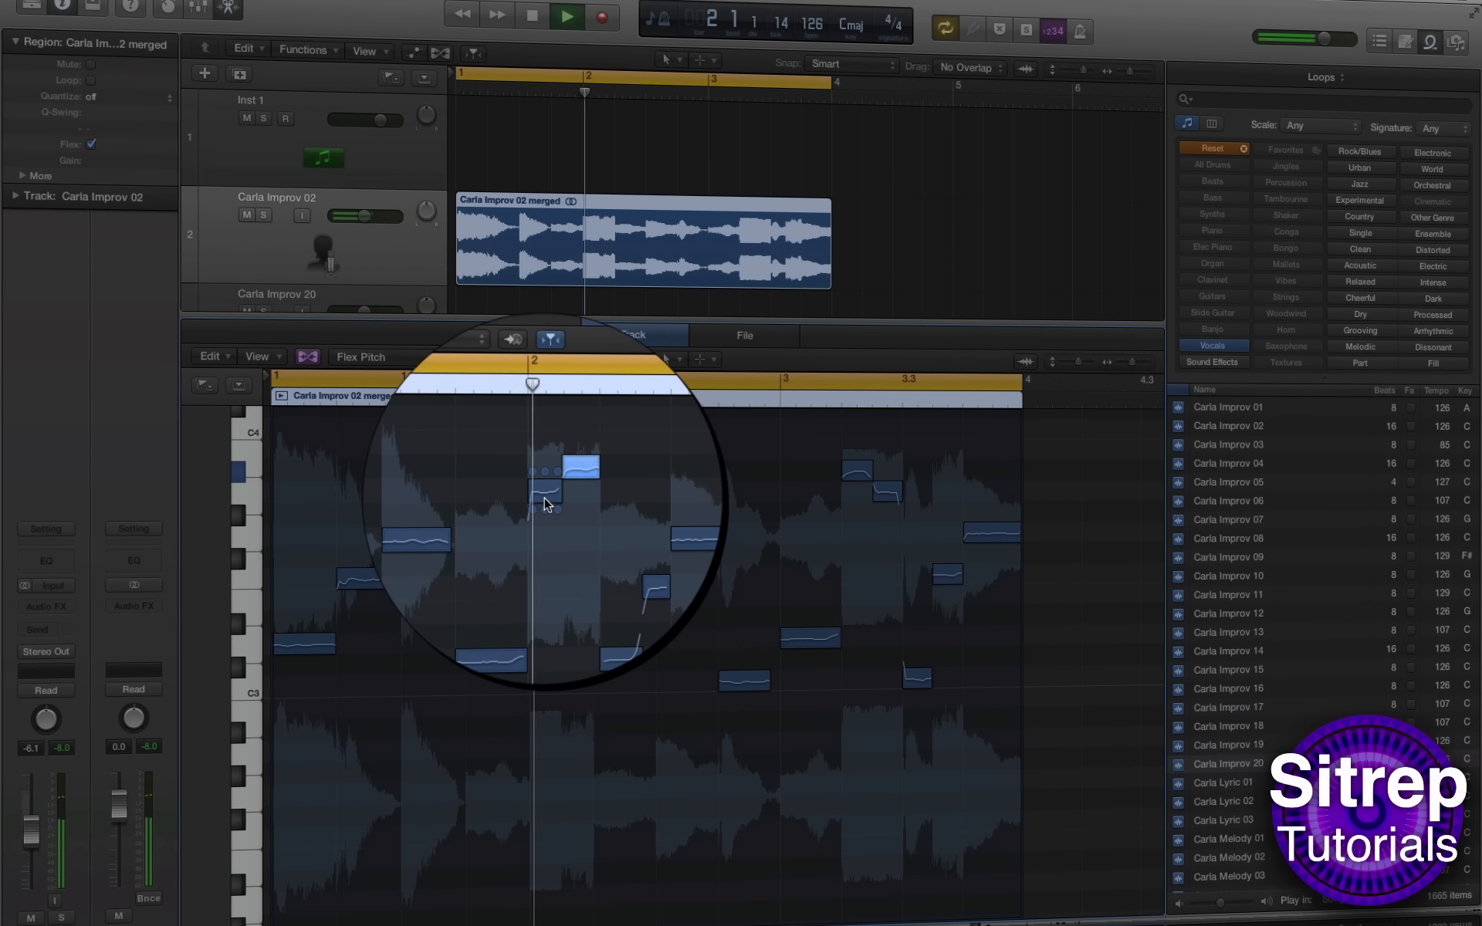
{"action": "key", "text": "space"}
{"action": "left_click_drag", "start_coordinate": [544, 498], "coordinate": [575, 495]}
{"action": "key", "text": "space"}
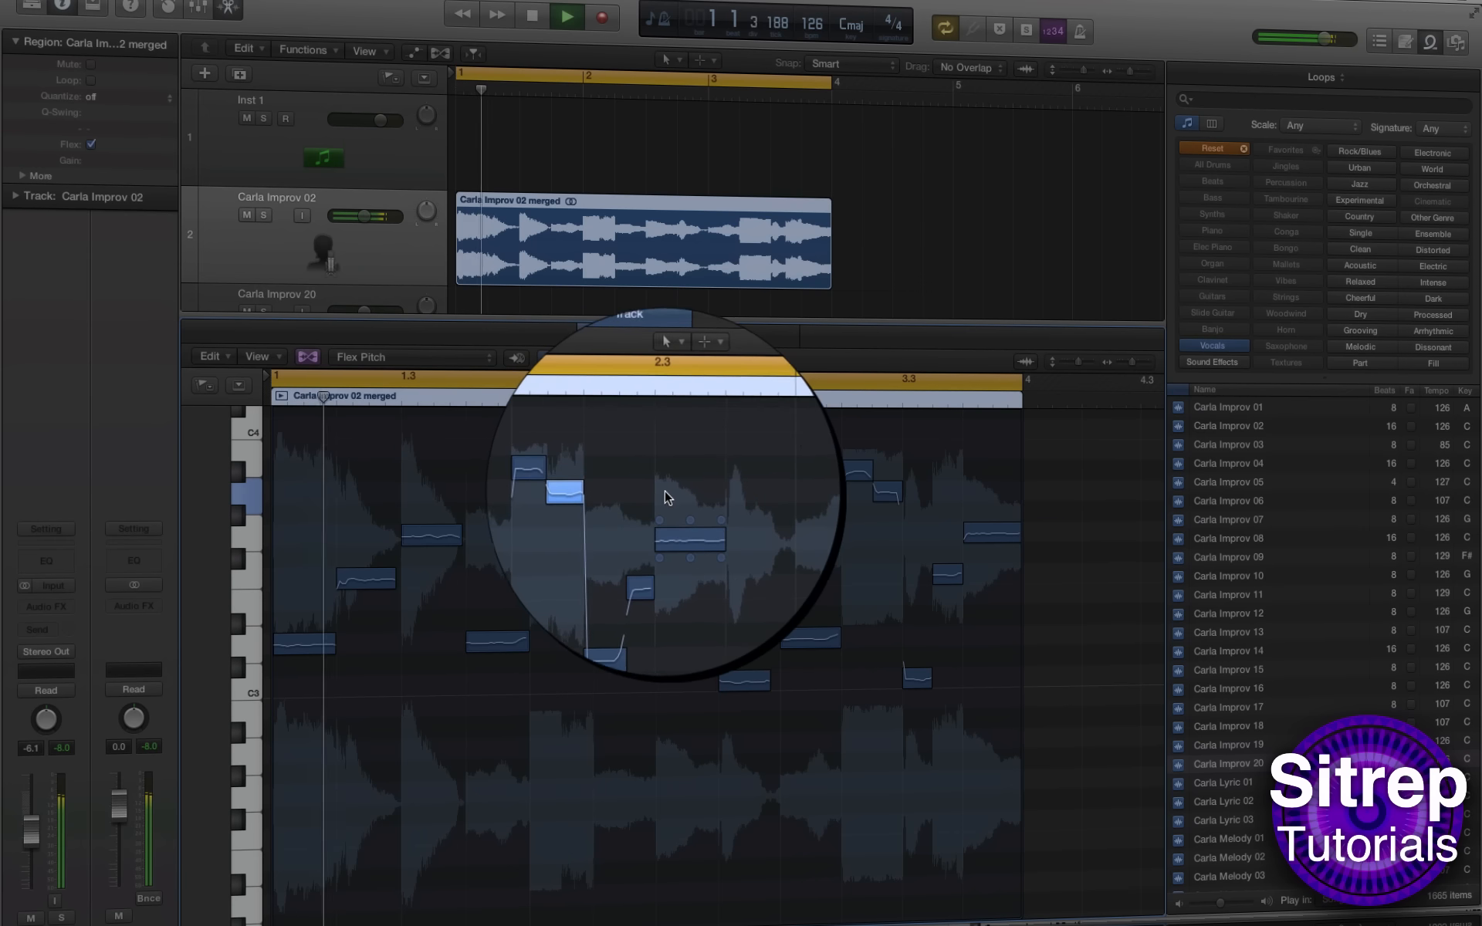
{"action": "left_click", "coordinate": [667, 487]}
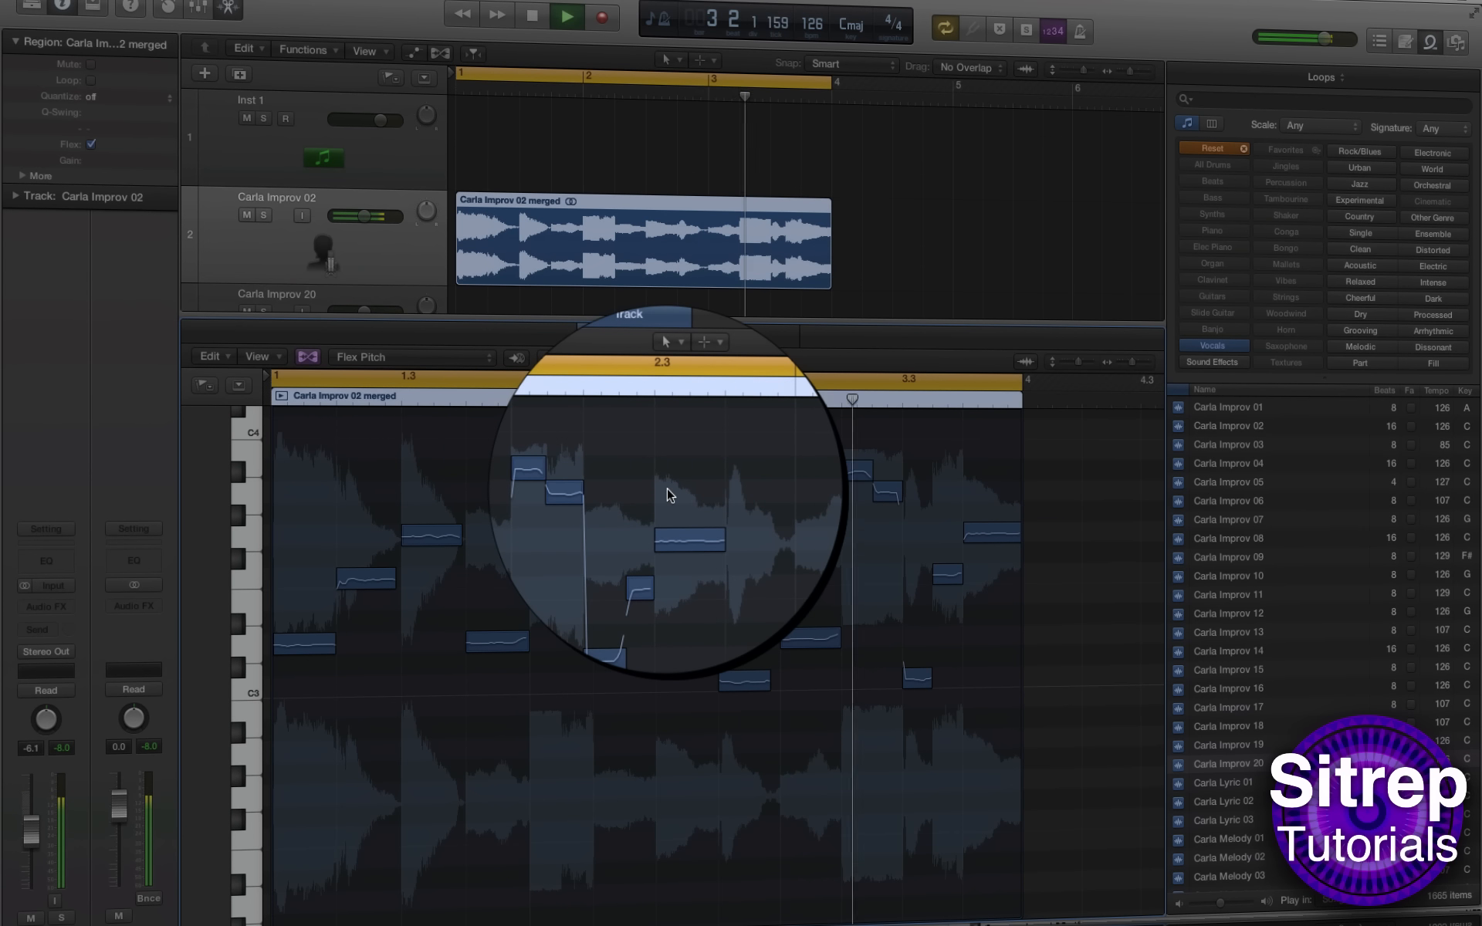
{"action": "key", "text": "space"}
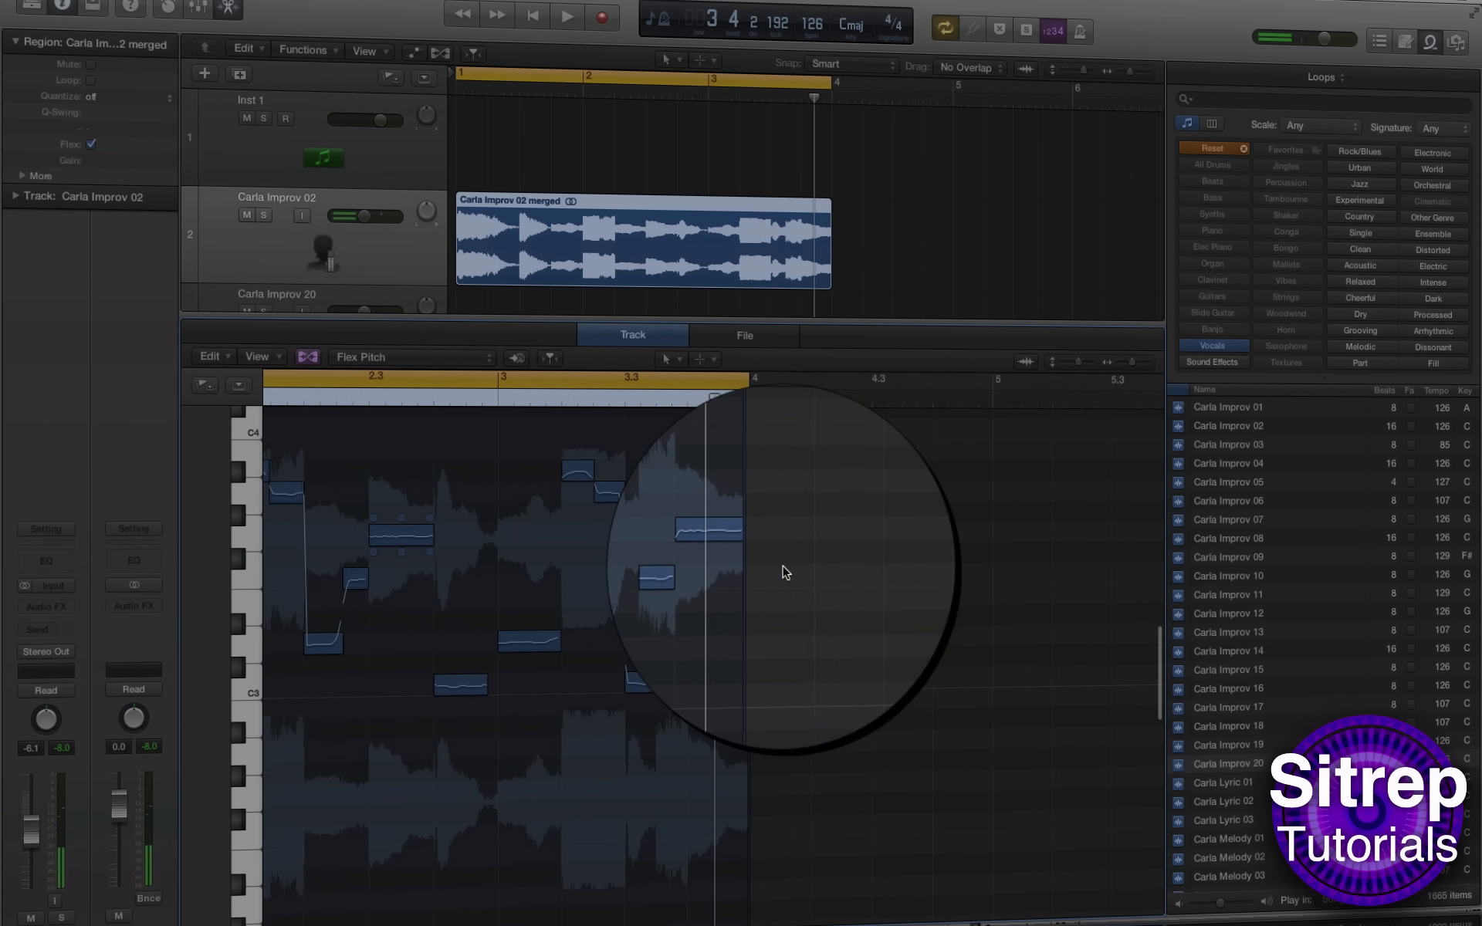
Step: Raise the final note at 3.4 to the pitch of the note at 3.2 and play the melody back
{"action": "left_click_drag", "start_coordinate": [714, 533], "coordinate": [715, 463]}
{"action": "key", "text": "space"}
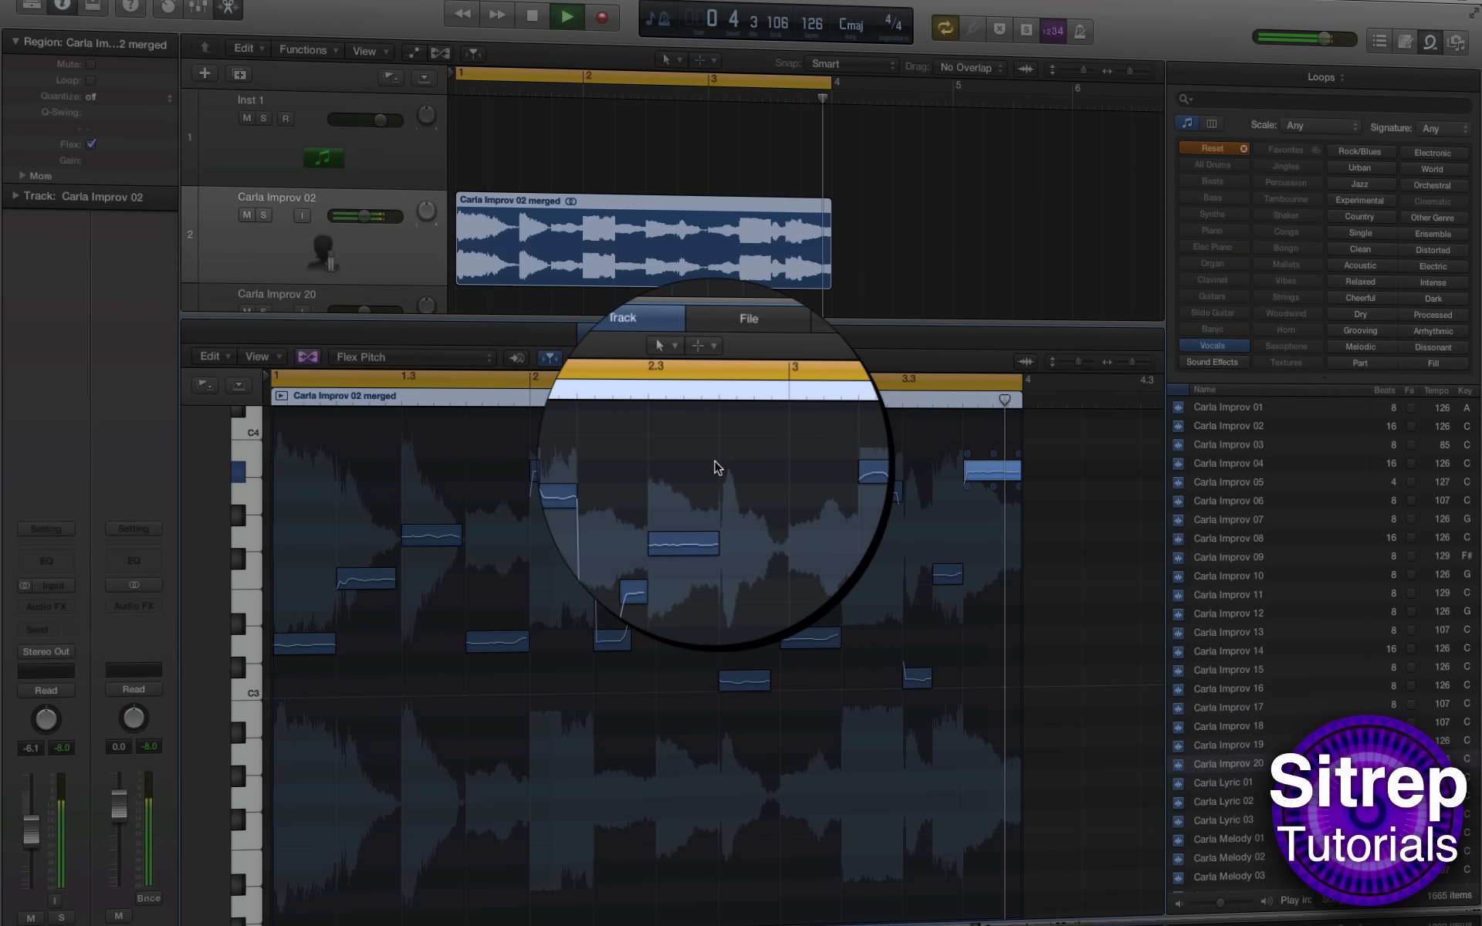
Step: Copy the merged vocal region to bar 4 and audition the copy with the cycle range set to bars 4 through 6
{"action": "key", "text": "space"}
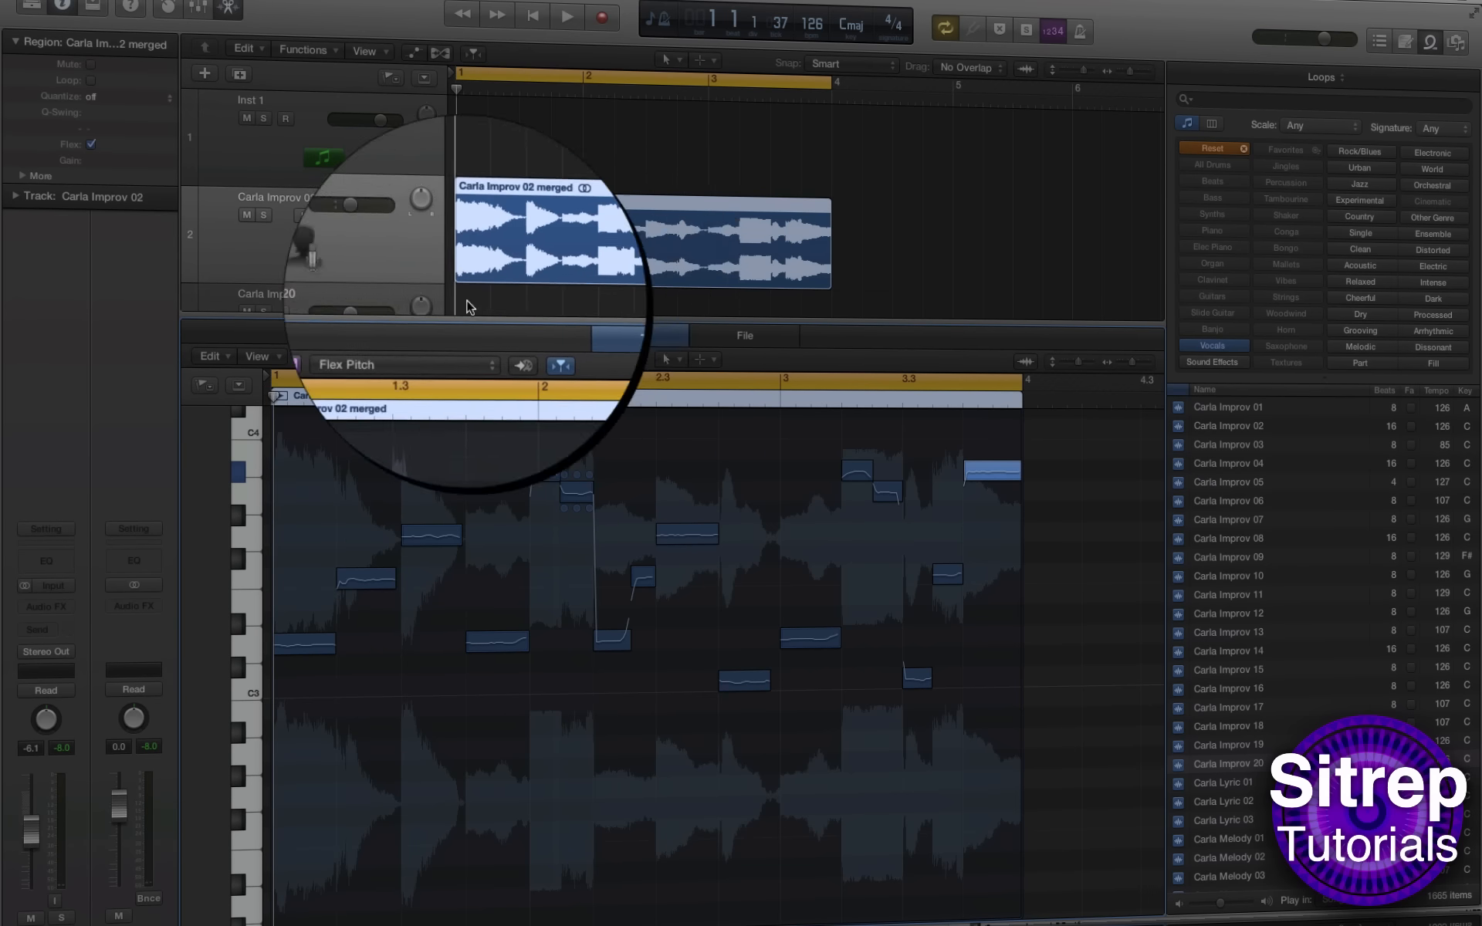
{"action": "left_click_drag", "start_coordinate": [555, 230], "coordinate": [878, 220]}
{"action": "scroll", "coordinate": [879, 229], "scroll_direction": "right", "scroll_amount": 5}
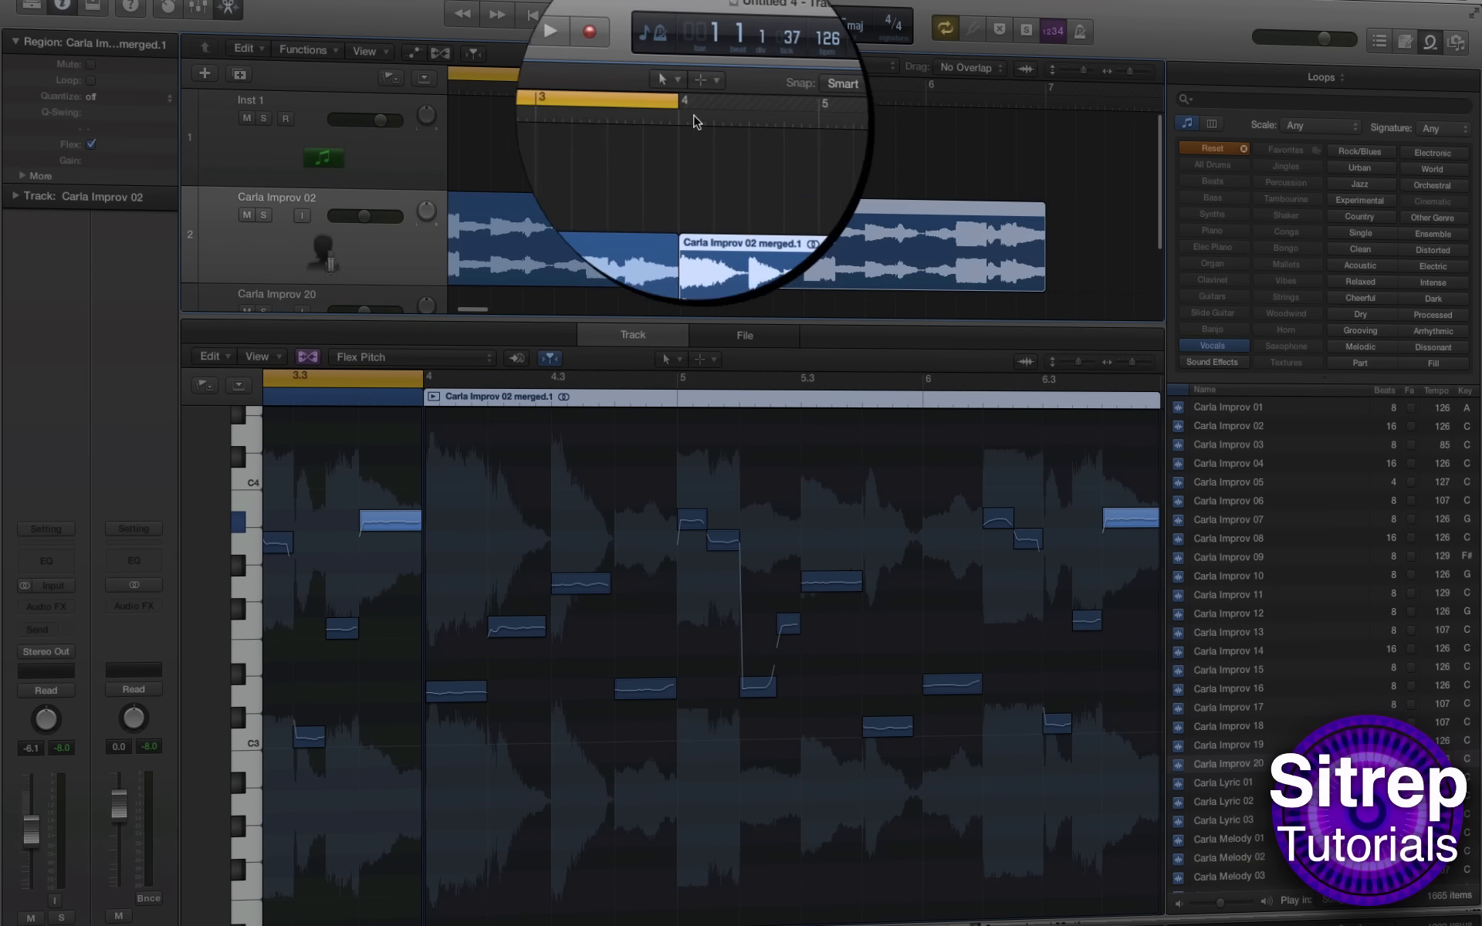
{"action": "left_click_drag", "start_coordinate": [673, 104], "coordinate": [1027, 126]}
{"action": "key", "text": "space"}
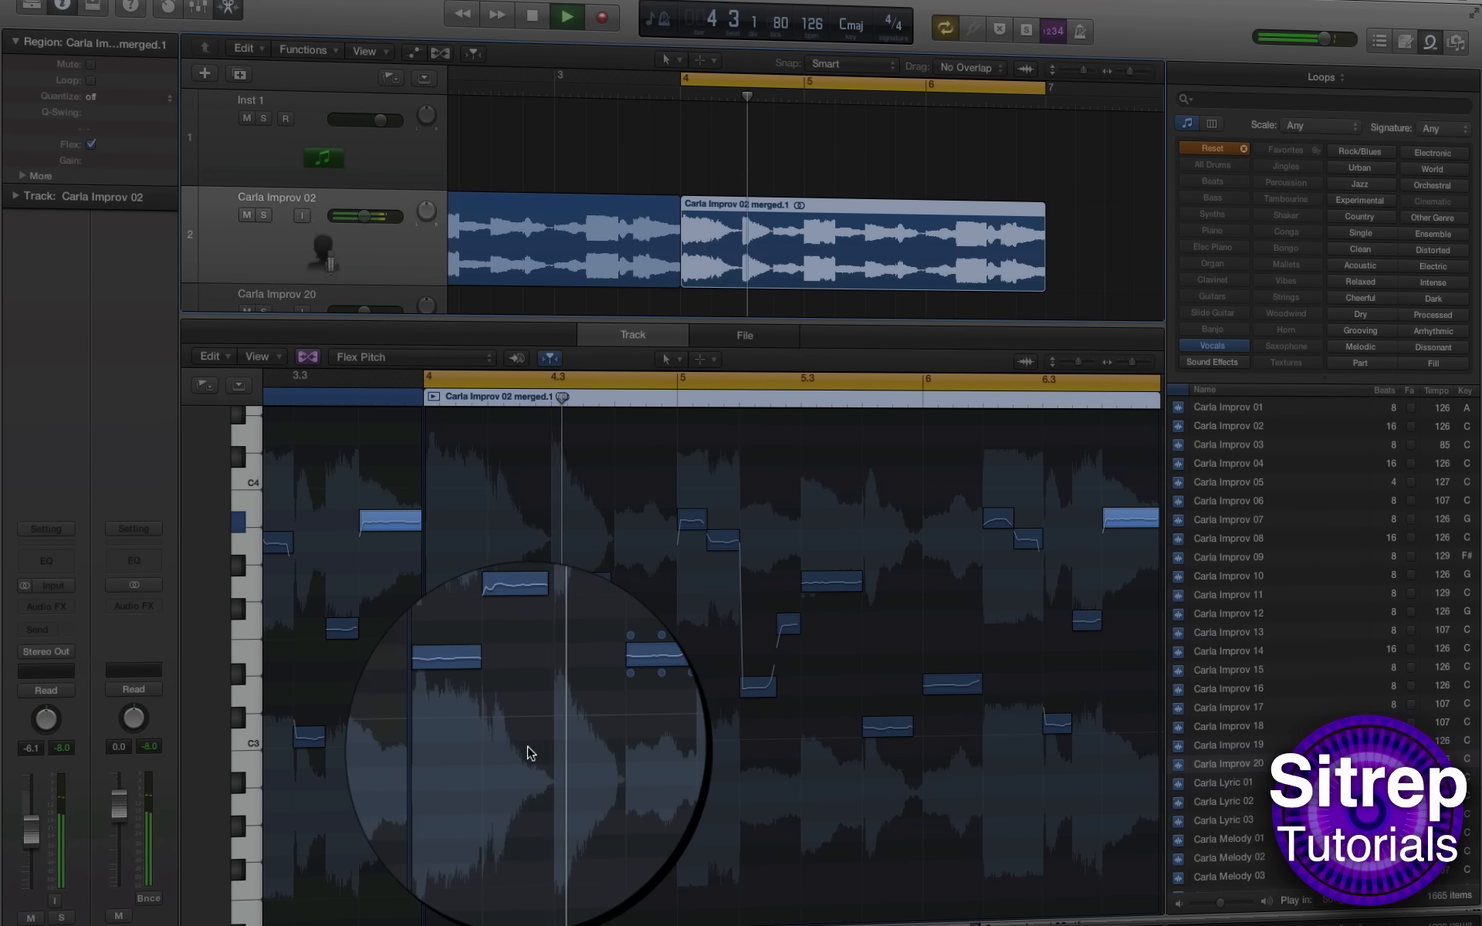
{"action": "key", "text": "space"}
Step: Transpose all notes of the copied region at bar 4 up one octave and play it back
{"action": "left_click_drag", "start_coordinate": [478, 772], "coordinate": [941, 472]}
{"action": "scroll", "coordinate": [941, 472], "scroll_direction": "left", "scroll_amount": 6}
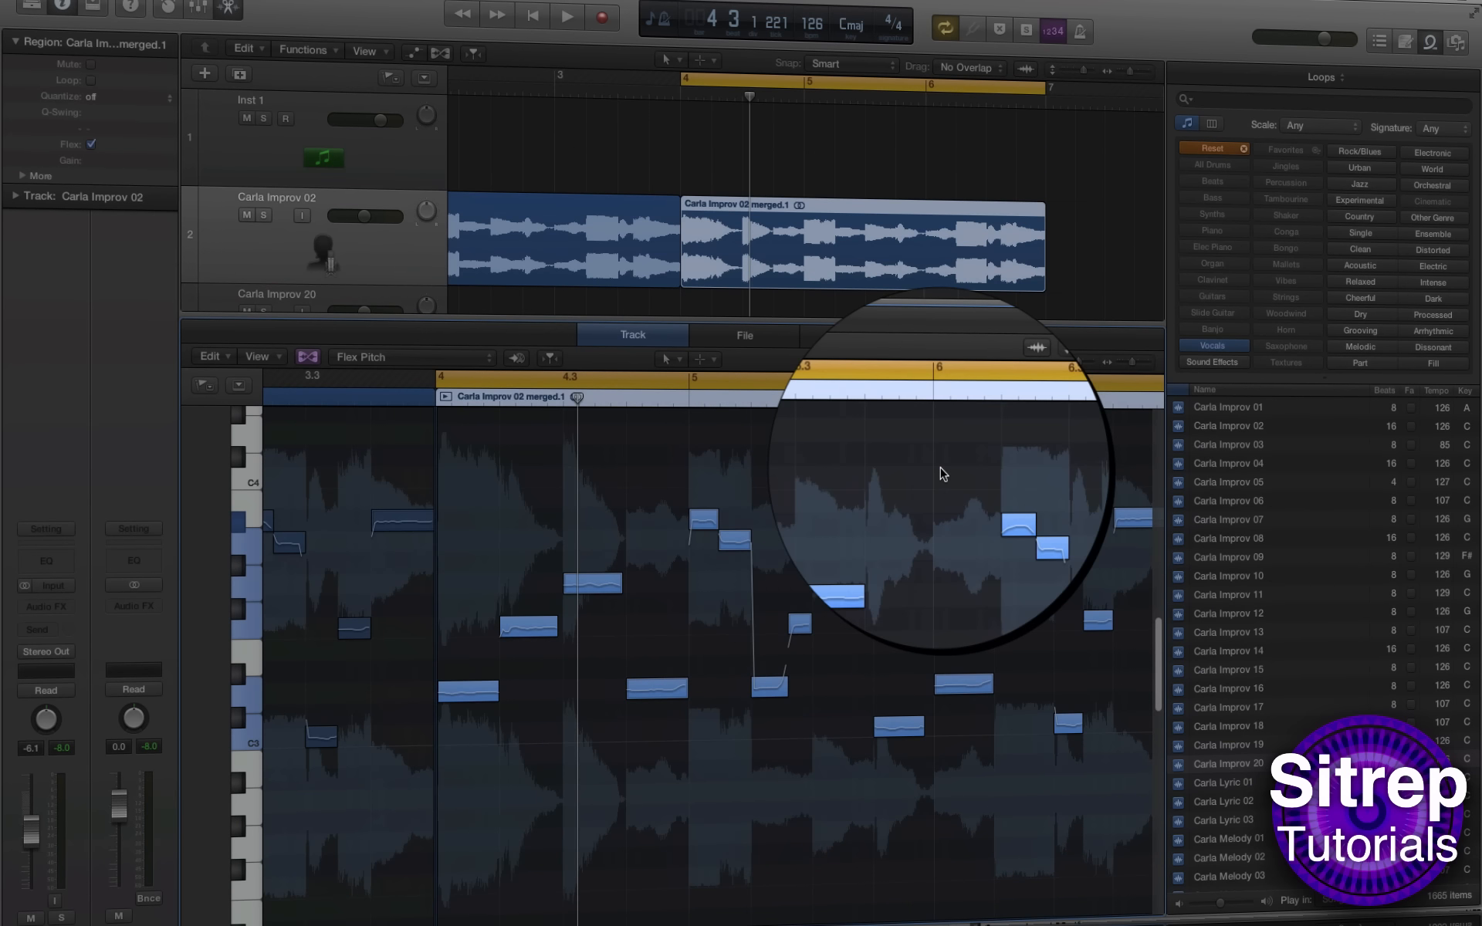
{"action": "left_click_drag", "start_coordinate": [899, 733], "coordinate": [879, 473]}
{"action": "scroll", "coordinate": [911, 576], "scroll_direction": "up", "scroll_amount": 5}
{"action": "scroll", "coordinate": [911, 575], "scroll_direction": "up", "scroll_amount": 3}
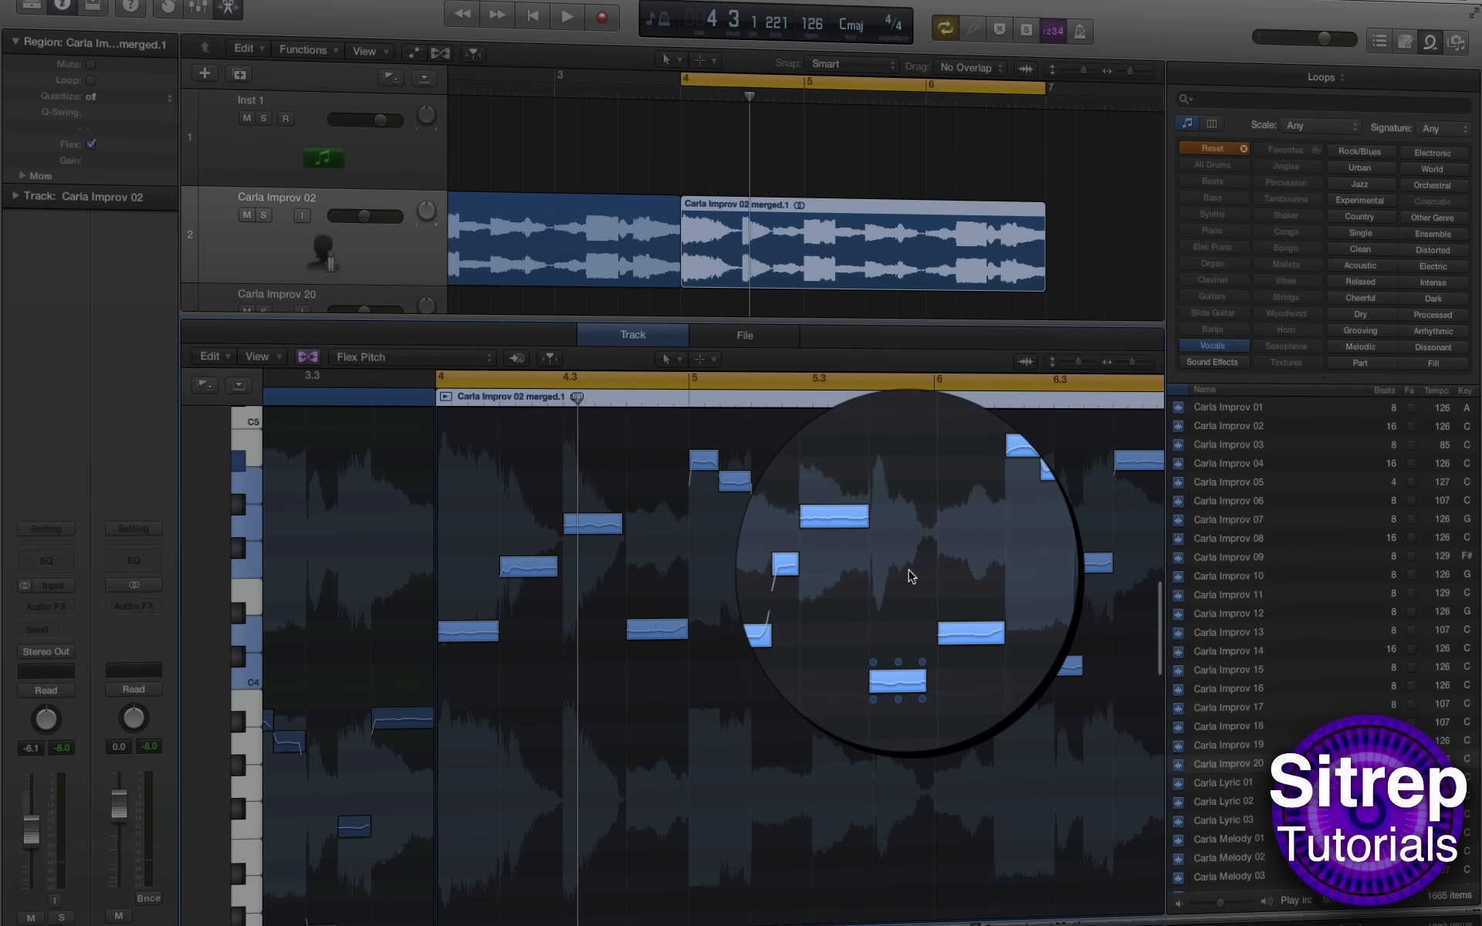
{"action": "scroll", "coordinate": [911, 576], "scroll_direction": "right", "scroll_amount": 5}
{"action": "scroll", "coordinate": [910, 576], "scroll_direction": "down", "scroll_amount": 2}
{"action": "scroll", "coordinate": [910, 575], "scroll_direction": "left", "scroll_amount": 2}
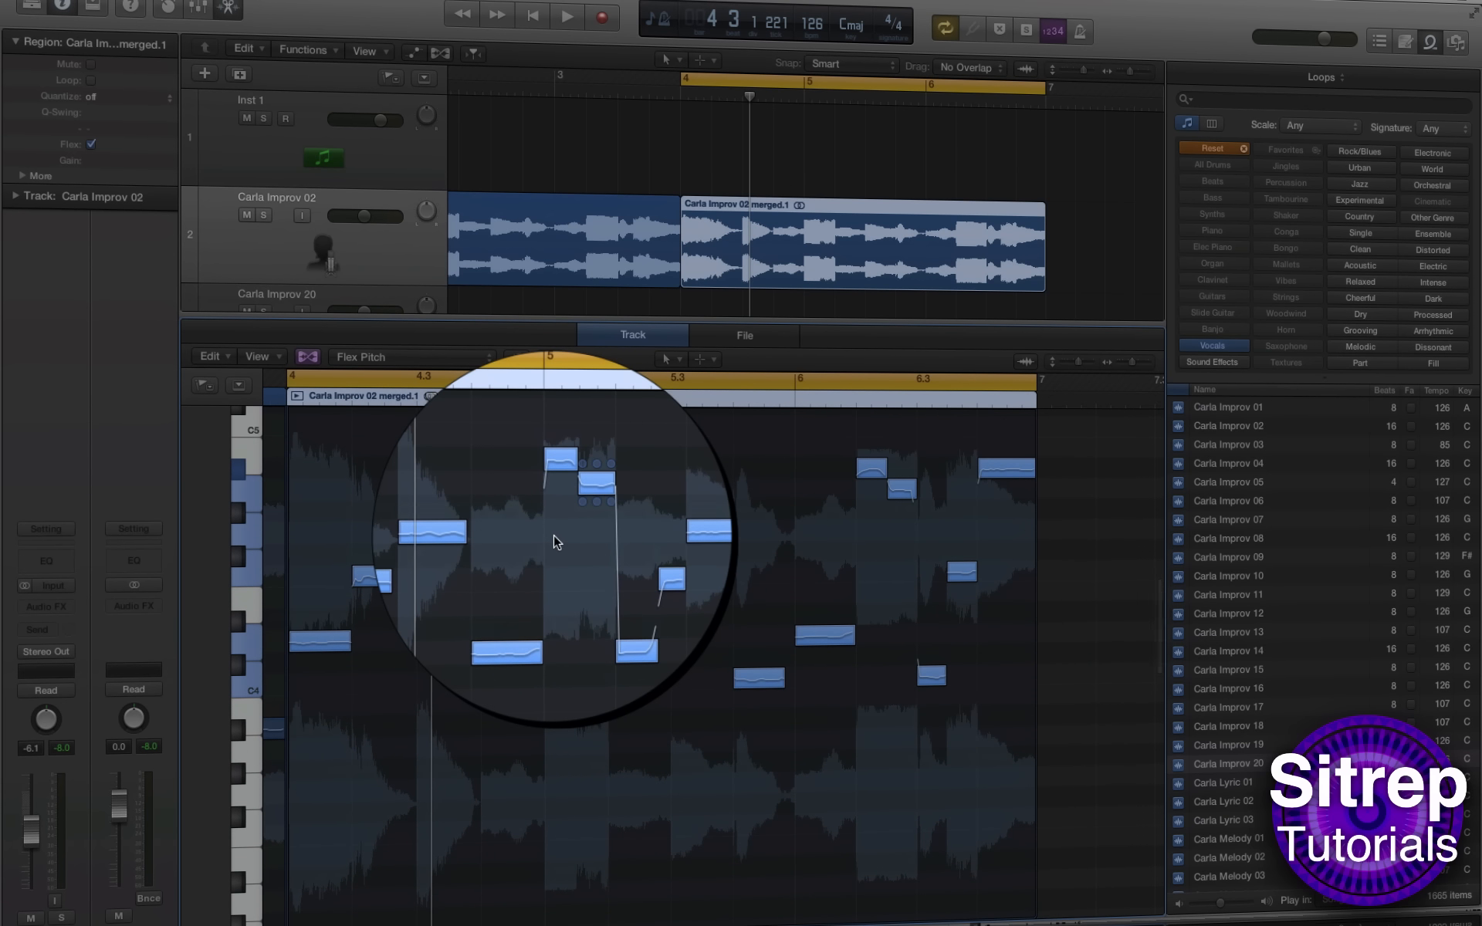
{"action": "key", "text": "space"}
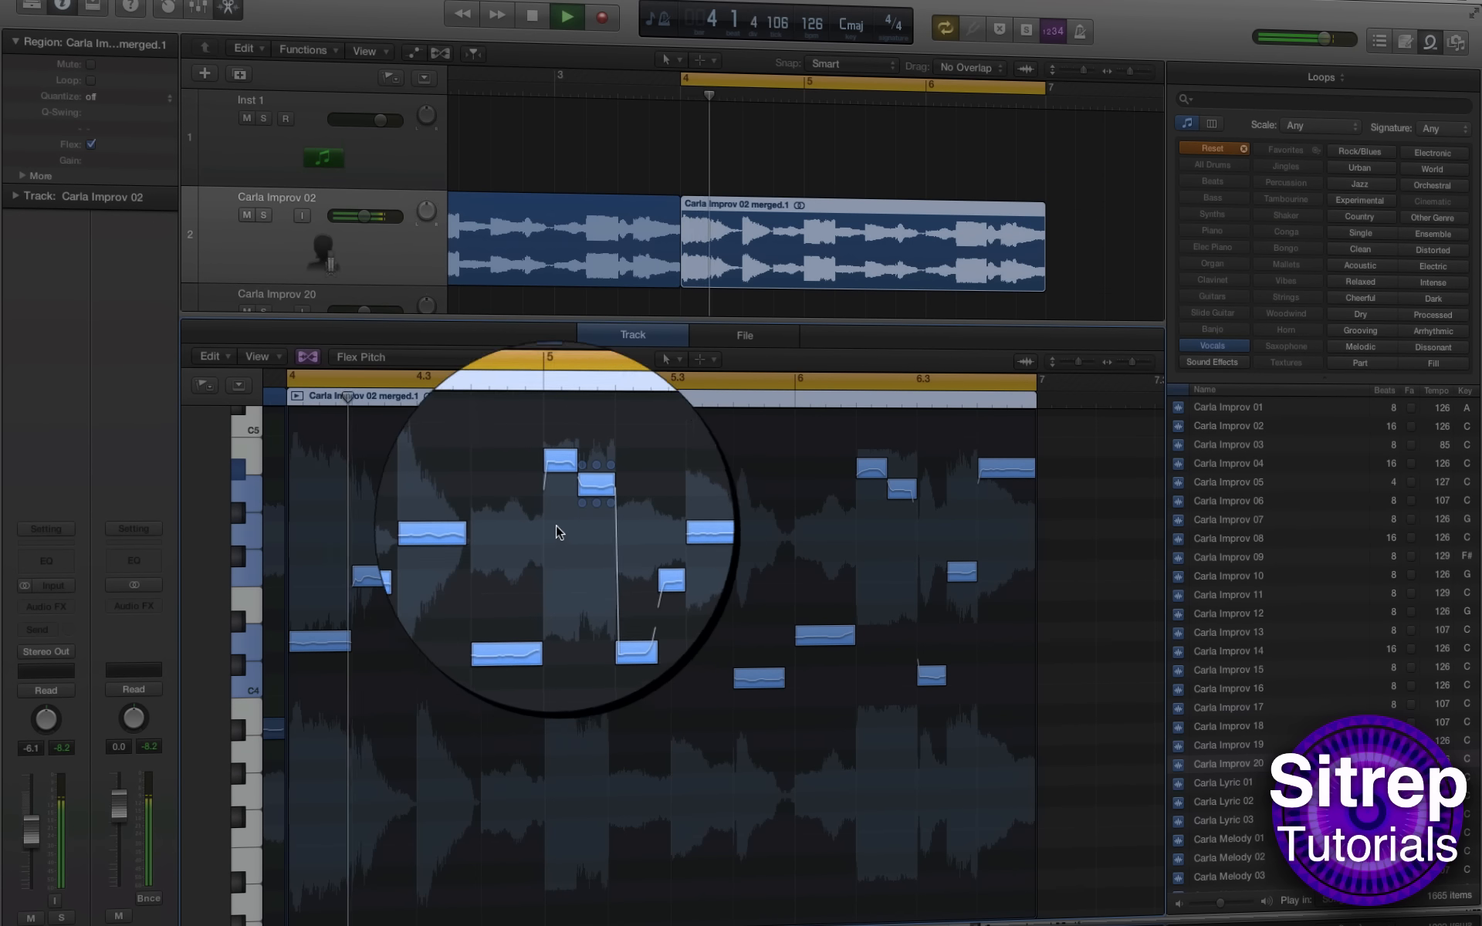
Step: Return the cycle range to bars 1 through 3, select the original merged region and play it
{"action": "left_click_drag", "start_coordinate": [911, 128], "coordinate": [580, 154]}
{"action": "left_click", "coordinate": [594, 256]}
{"action": "key", "text": "space"}
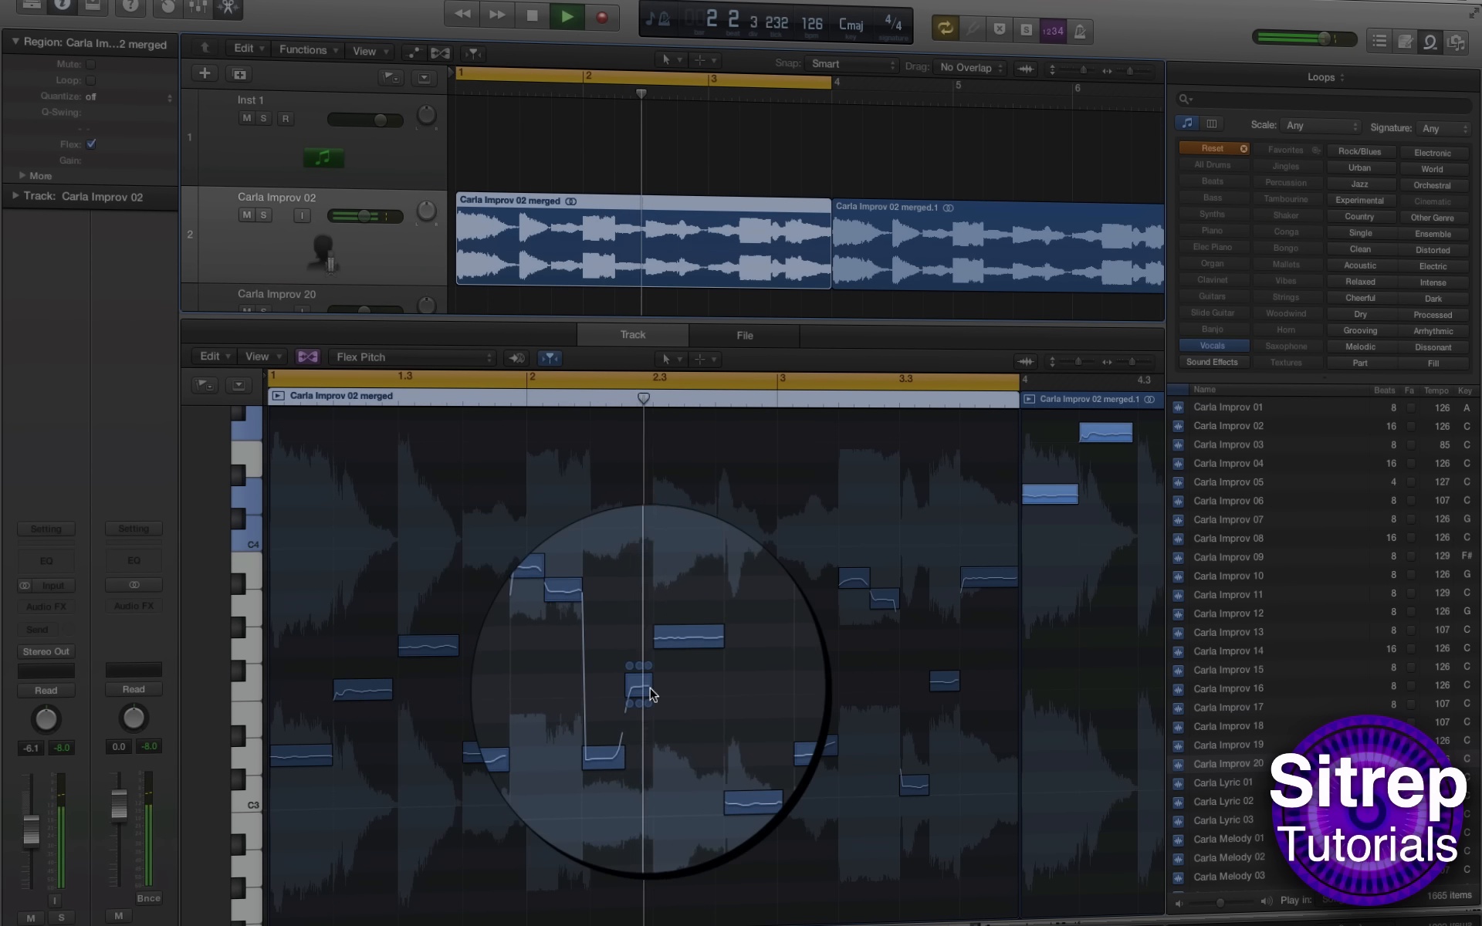
{"action": "key", "text": "space"}
Step: Try exaggerating the vibrato of the note at 2.3 in two stages, auditioning each one
{"action": "left_click", "coordinate": [685, 646]}
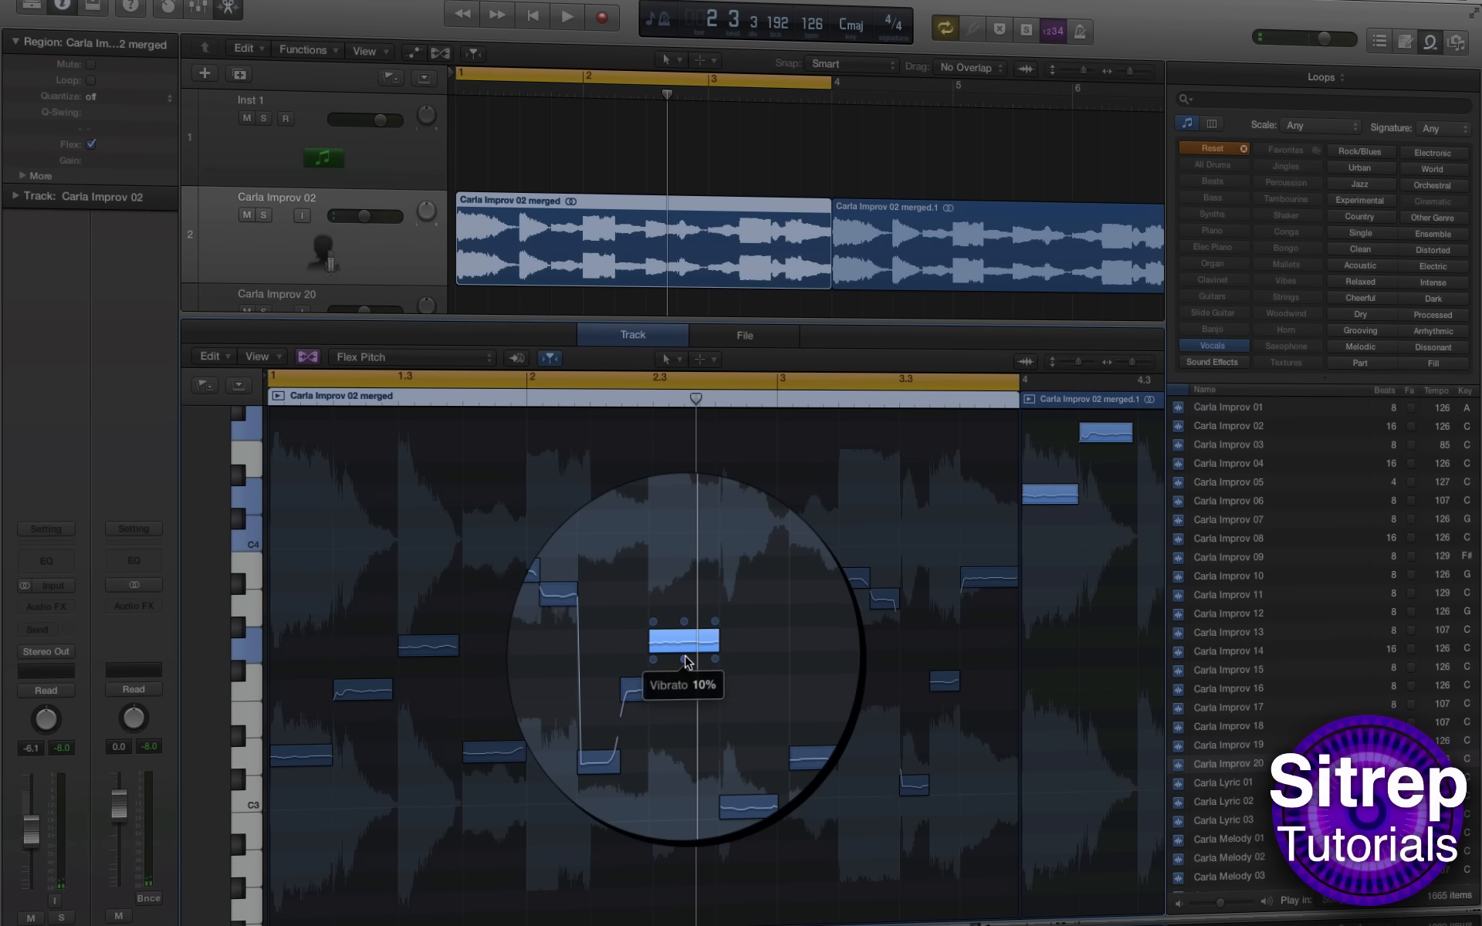
{"action": "left_click_drag", "start_coordinate": [685, 662], "coordinate": [687, 743]}
{"action": "key", "text": "space"}
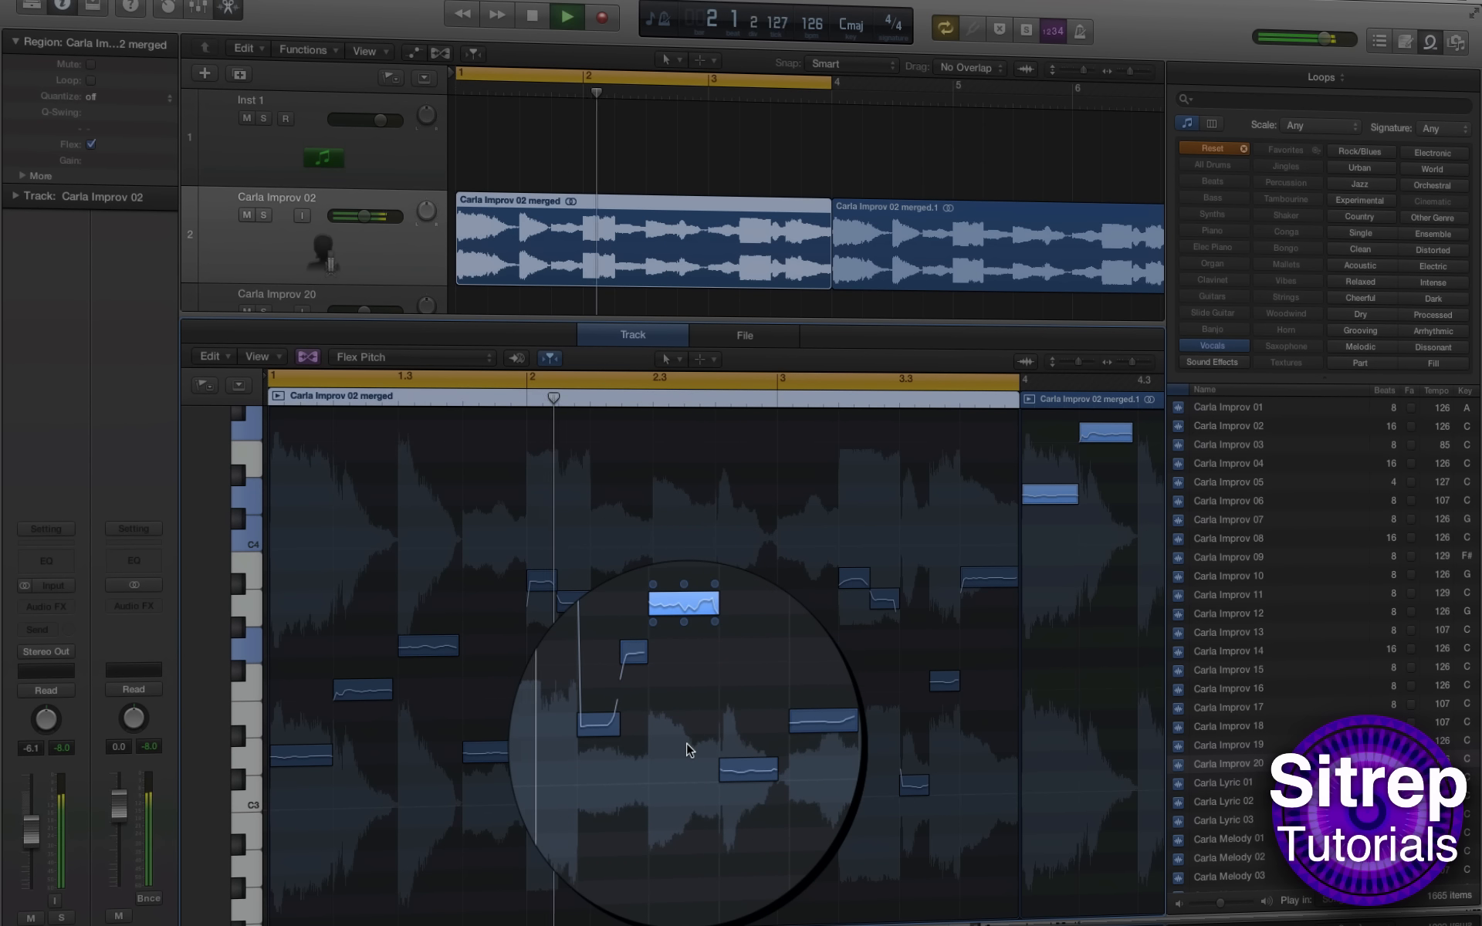
{"action": "key", "text": "space"}
{"action": "left_click_drag", "start_coordinate": [684, 656], "coordinate": [678, 797]}
{"action": "key", "text": "space"}
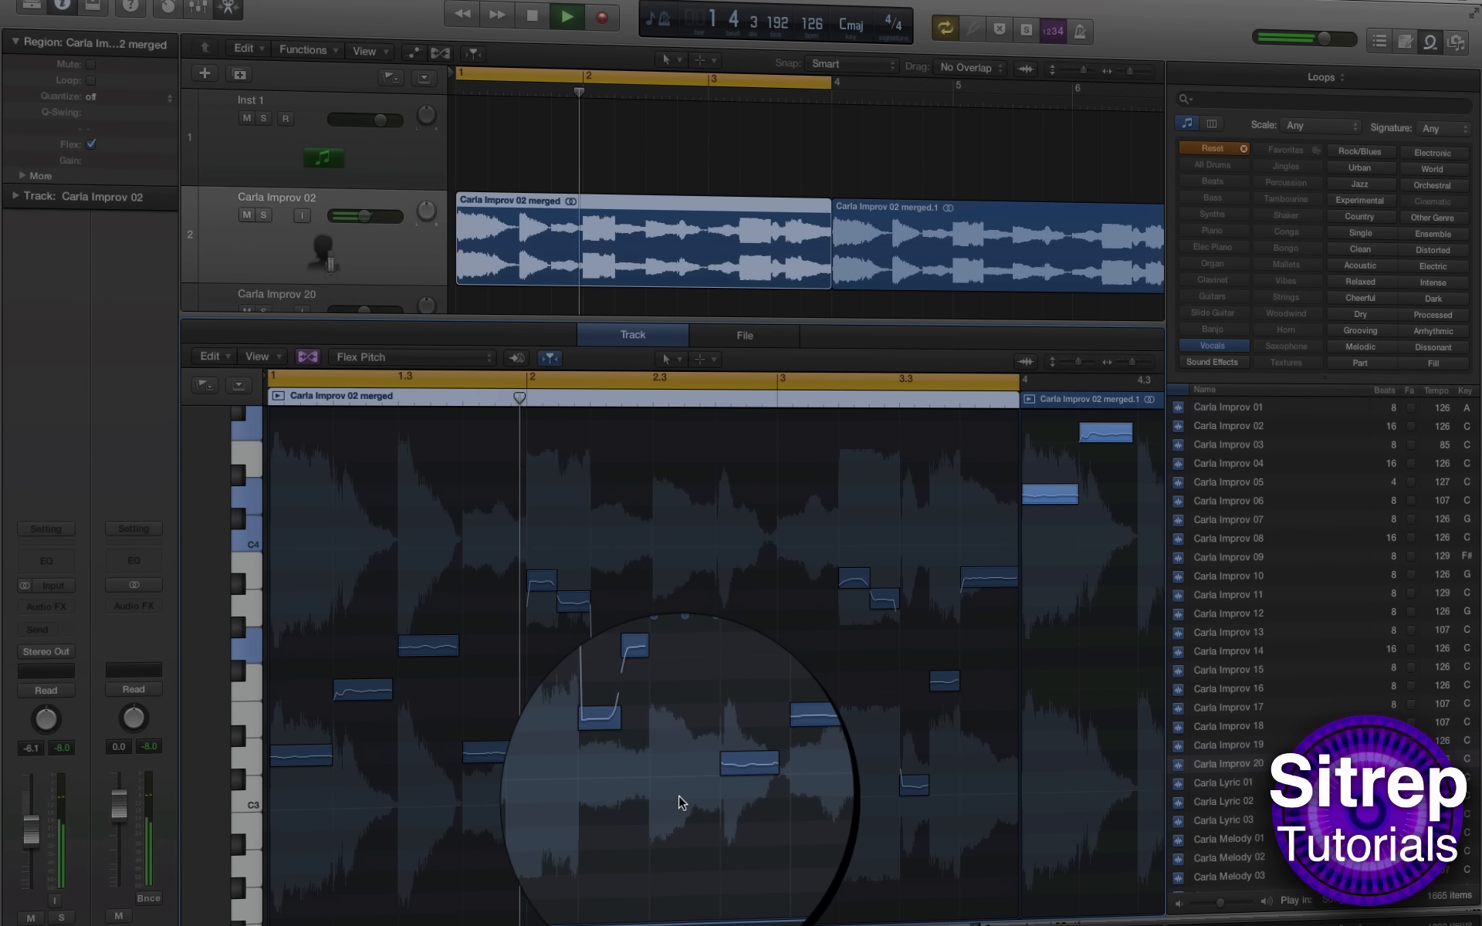
{"action": "key", "text": "space"}
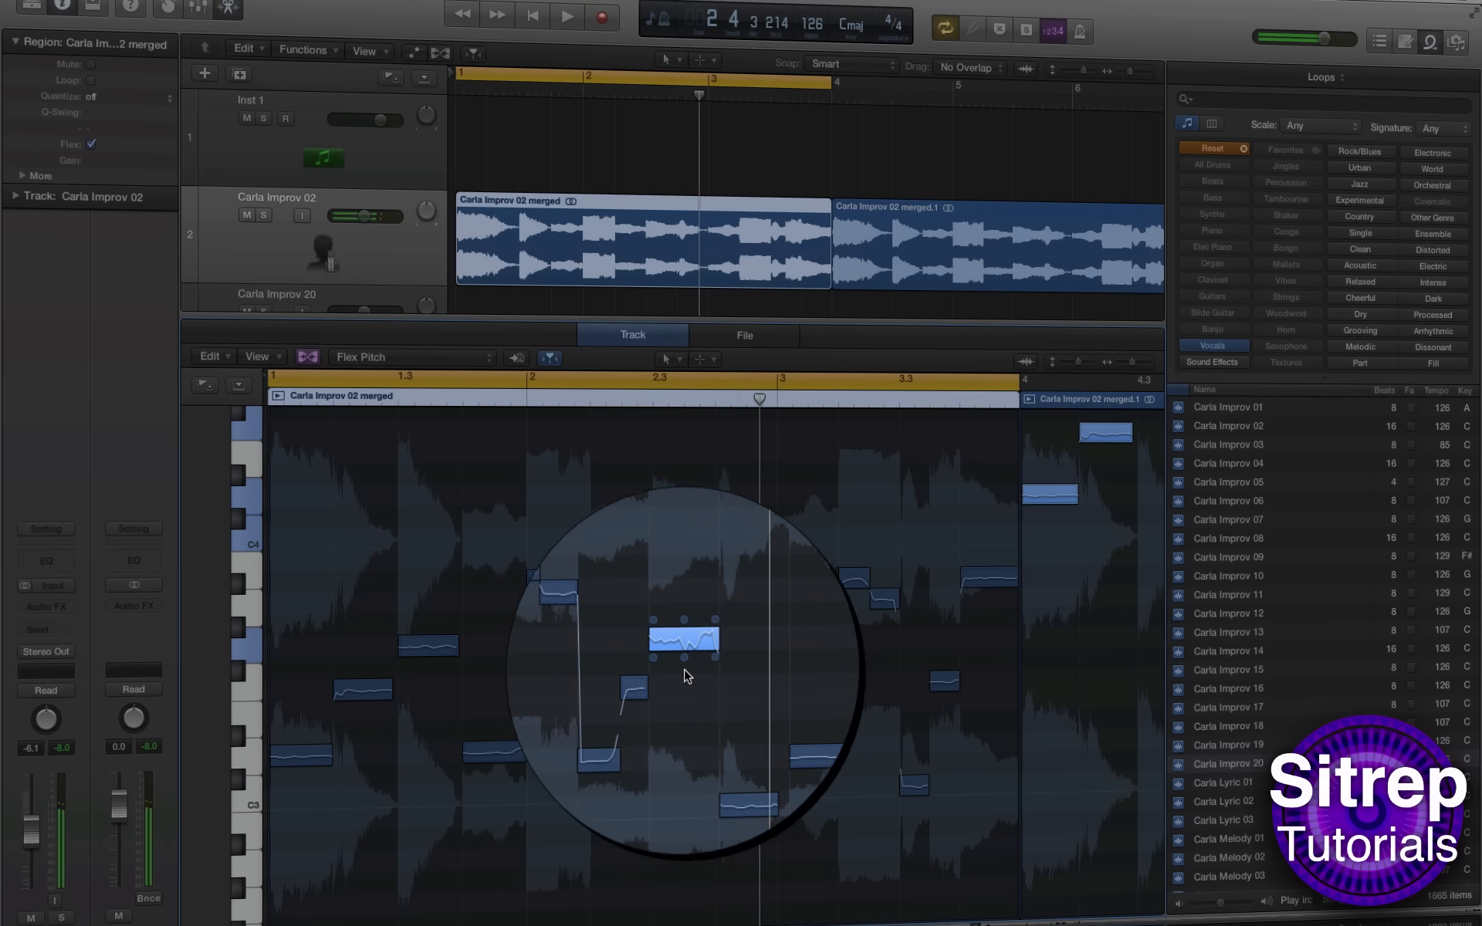
Step: Reduce the vibrato of the note at 2.3 to a nearly flat pitch curve and play the melody
{"action": "left_click_drag", "start_coordinate": [685, 665], "coordinate": [683, 629]}
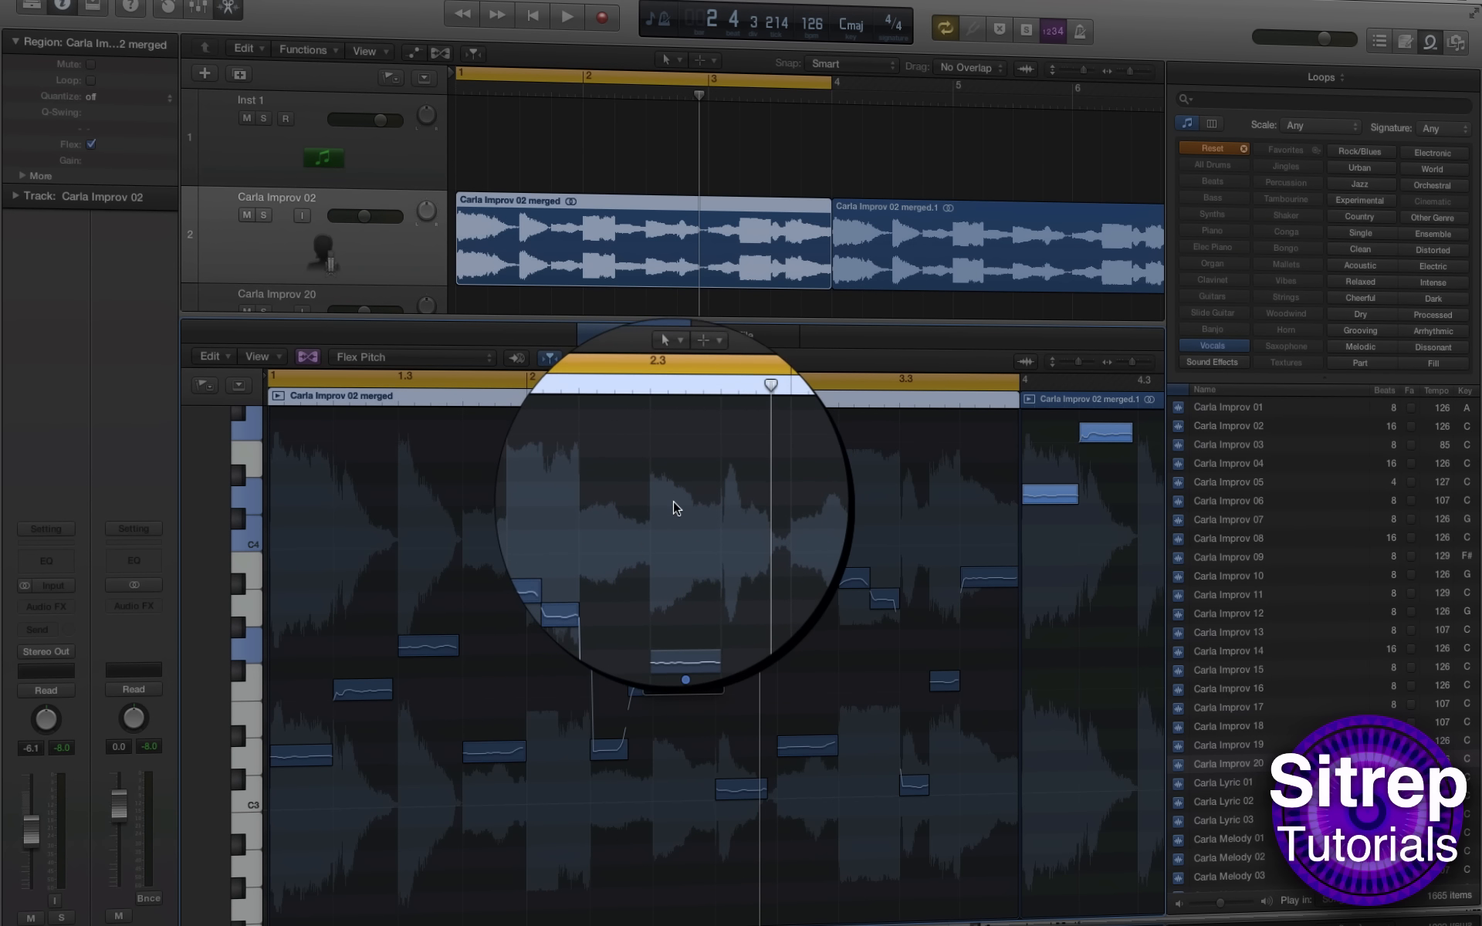
{"action": "key", "text": "space"}
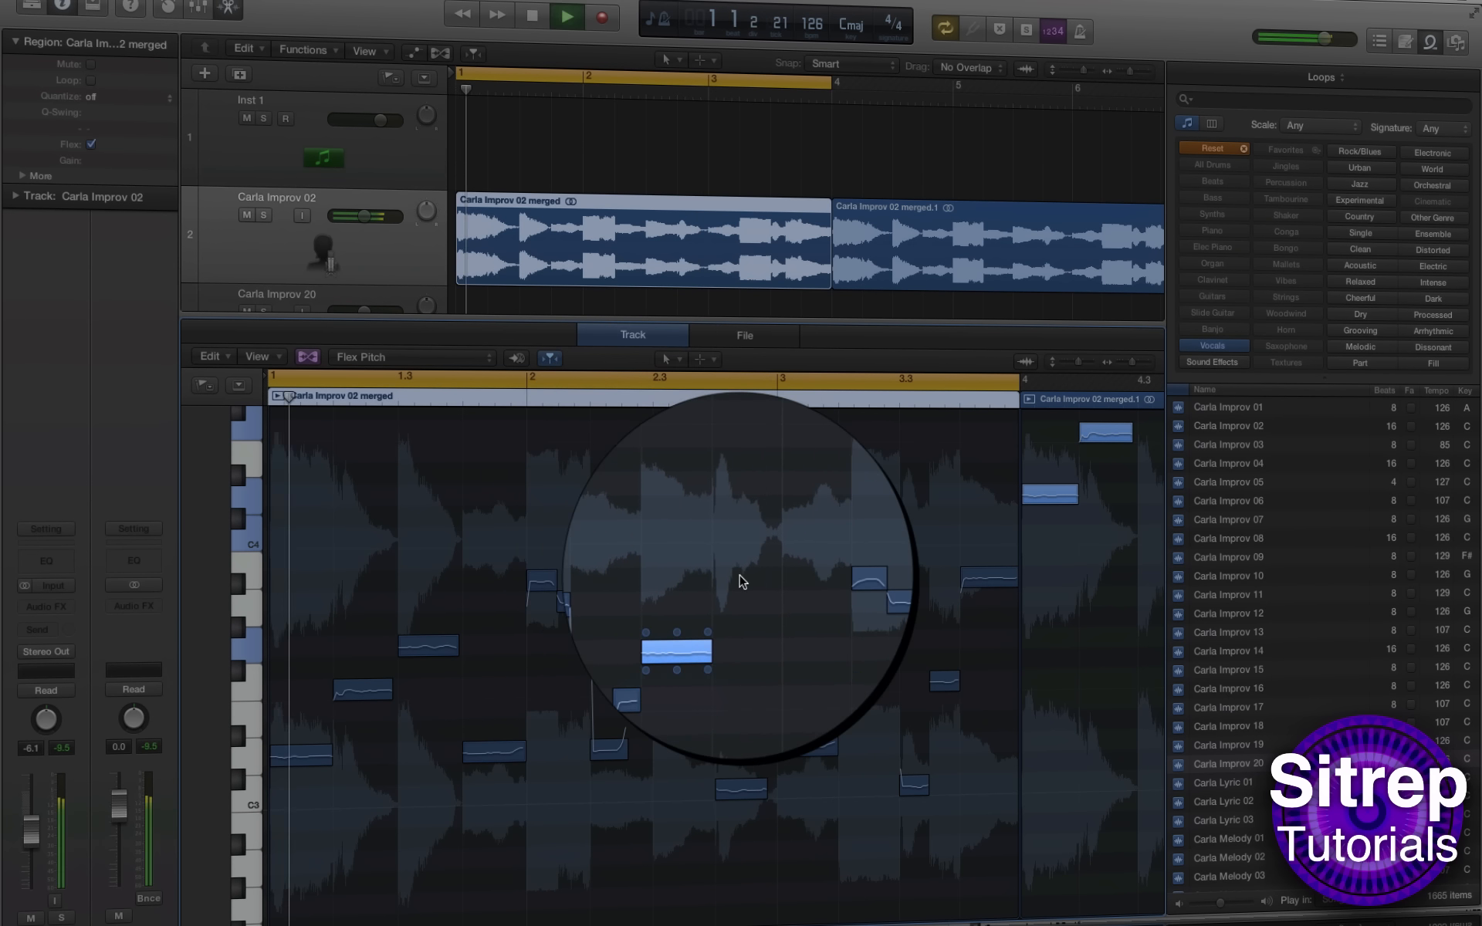
{"action": "key", "text": "space"}
Step: Exaggerate the vibrato of the note at 1.2 and audition the melody
{"action": "left_click", "coordinate": [364, 699]}
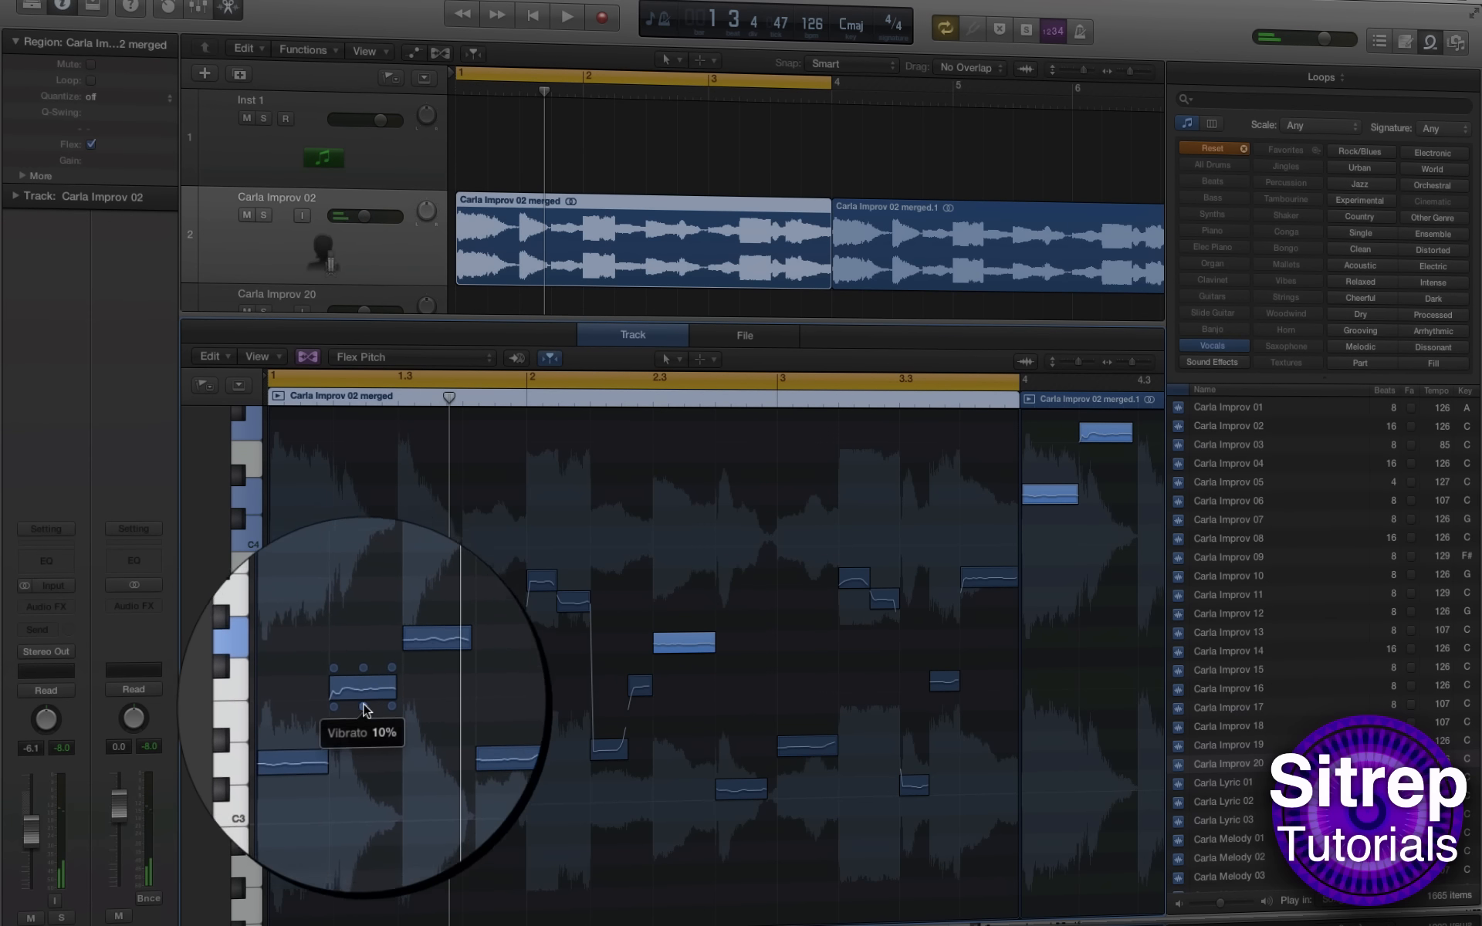
{"action": "left_click_drag", "start_coordinate": [364, 714], "coordinate": [368, 691]}
{"action": "key", "text": "space"}
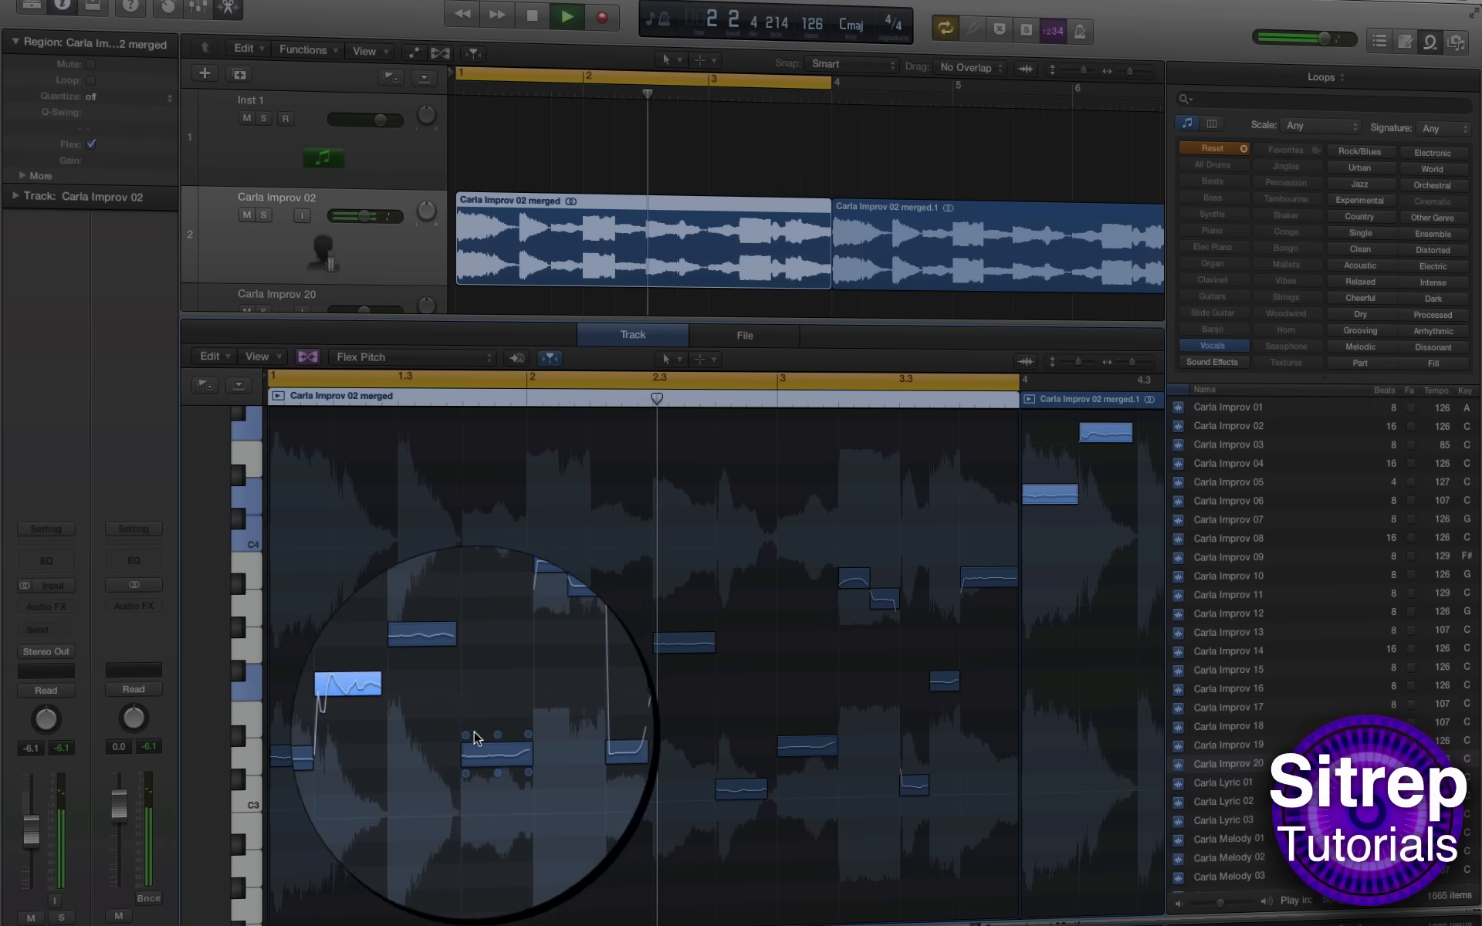
{"action": "key", "text": "space"}
Step: Set the vibrato of the note at 1.4 to 314% and play the melody back
{"action": "left_click", "coordinate": [498, 734]}
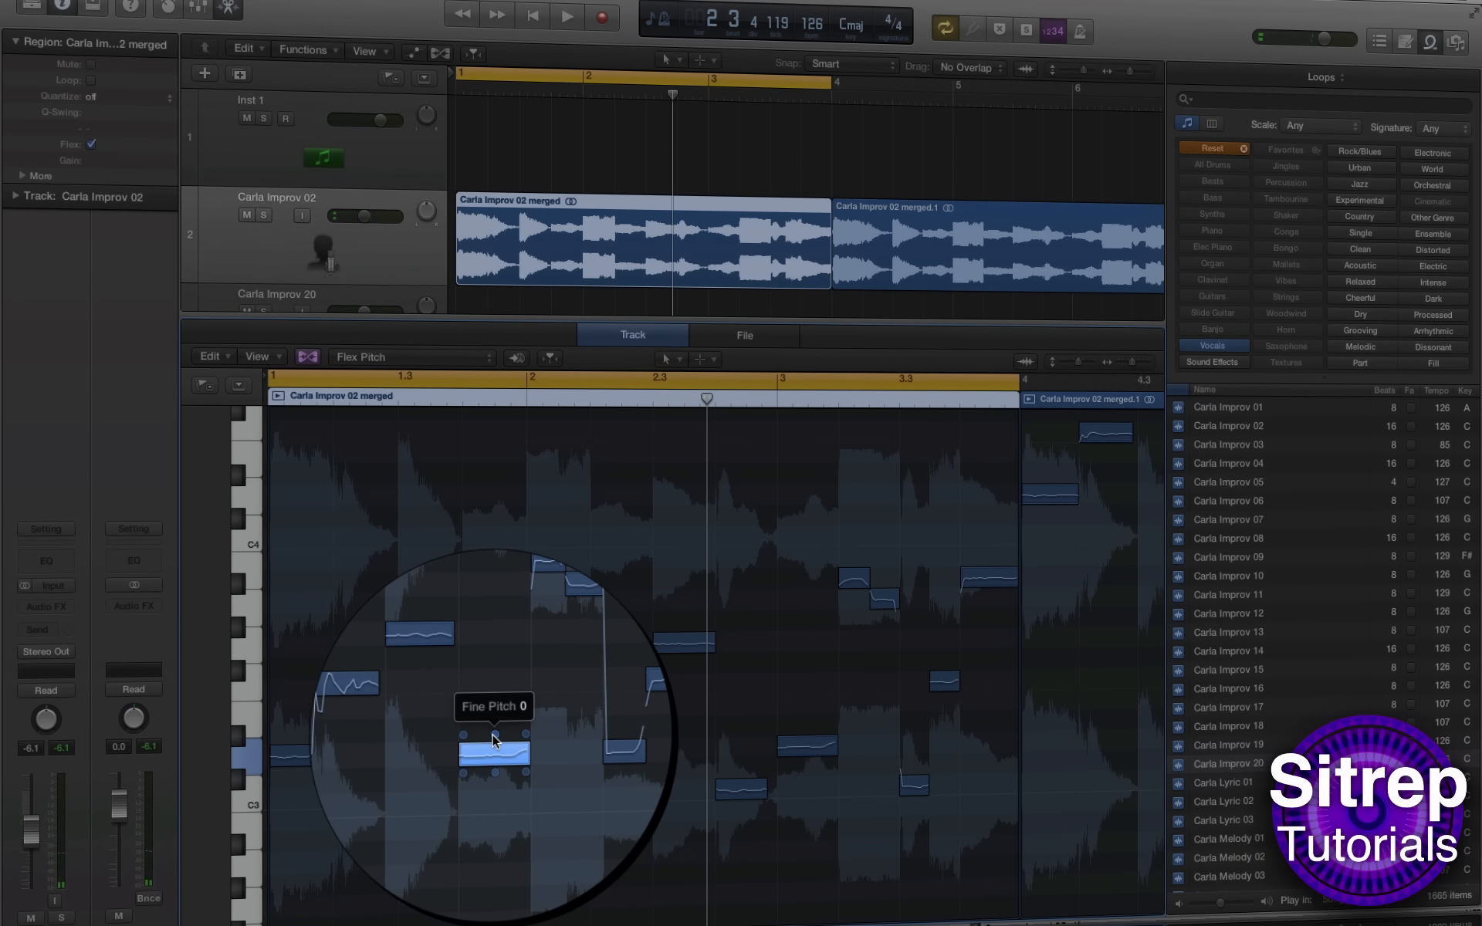
{"action": "left_click_drag", "start_coordinate": [495, 739], "coordinate": [502, 637]}
{"action": "mouse_move", "coordinate": [495, 747]}
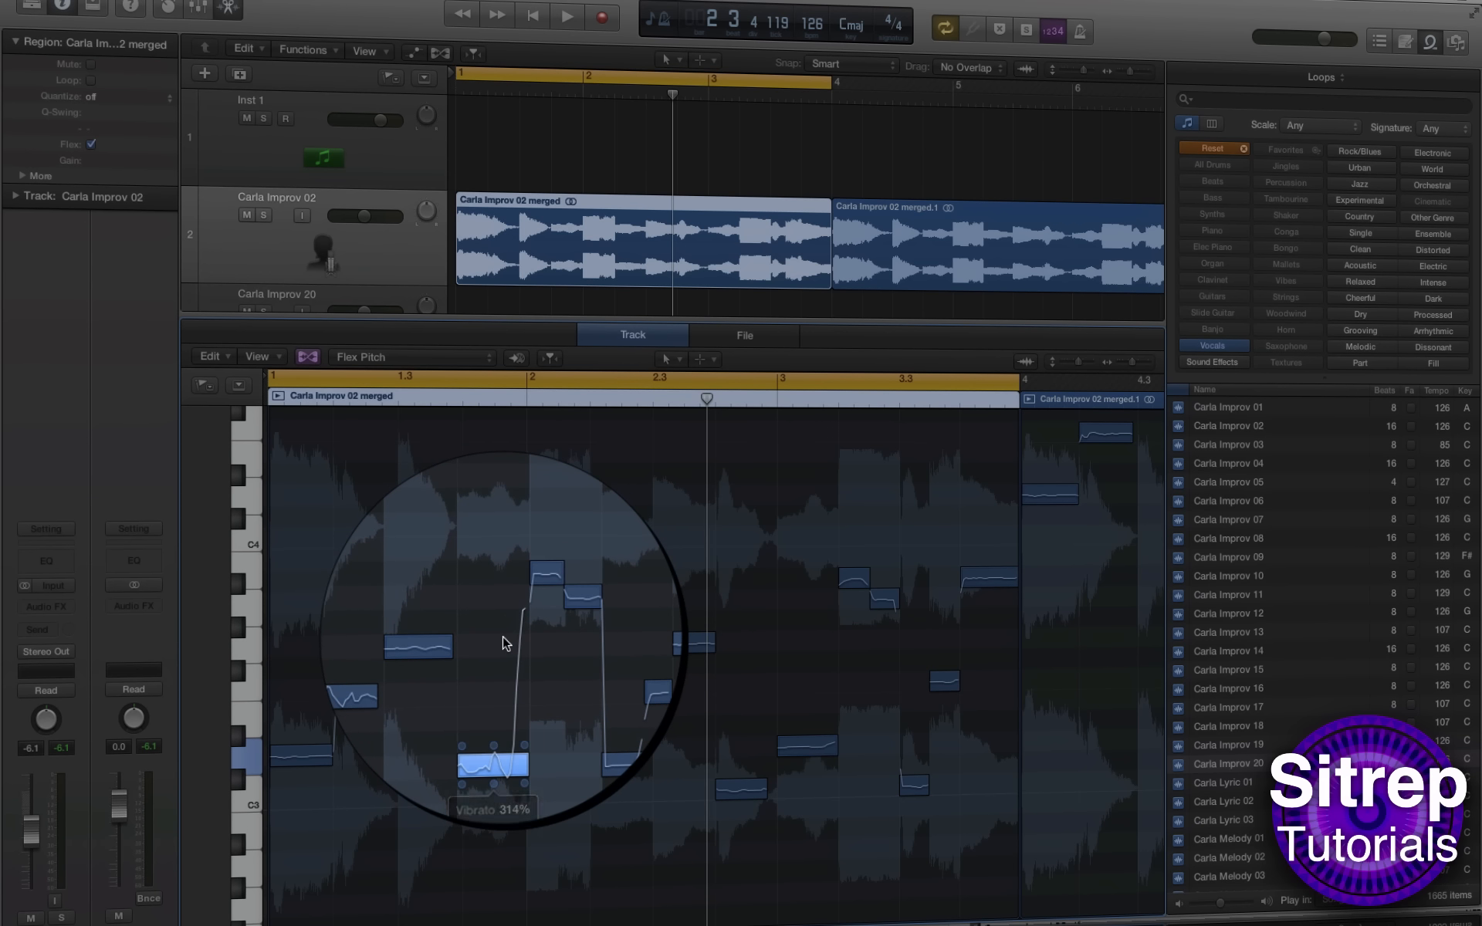
{"action": "key", "text": "space"}
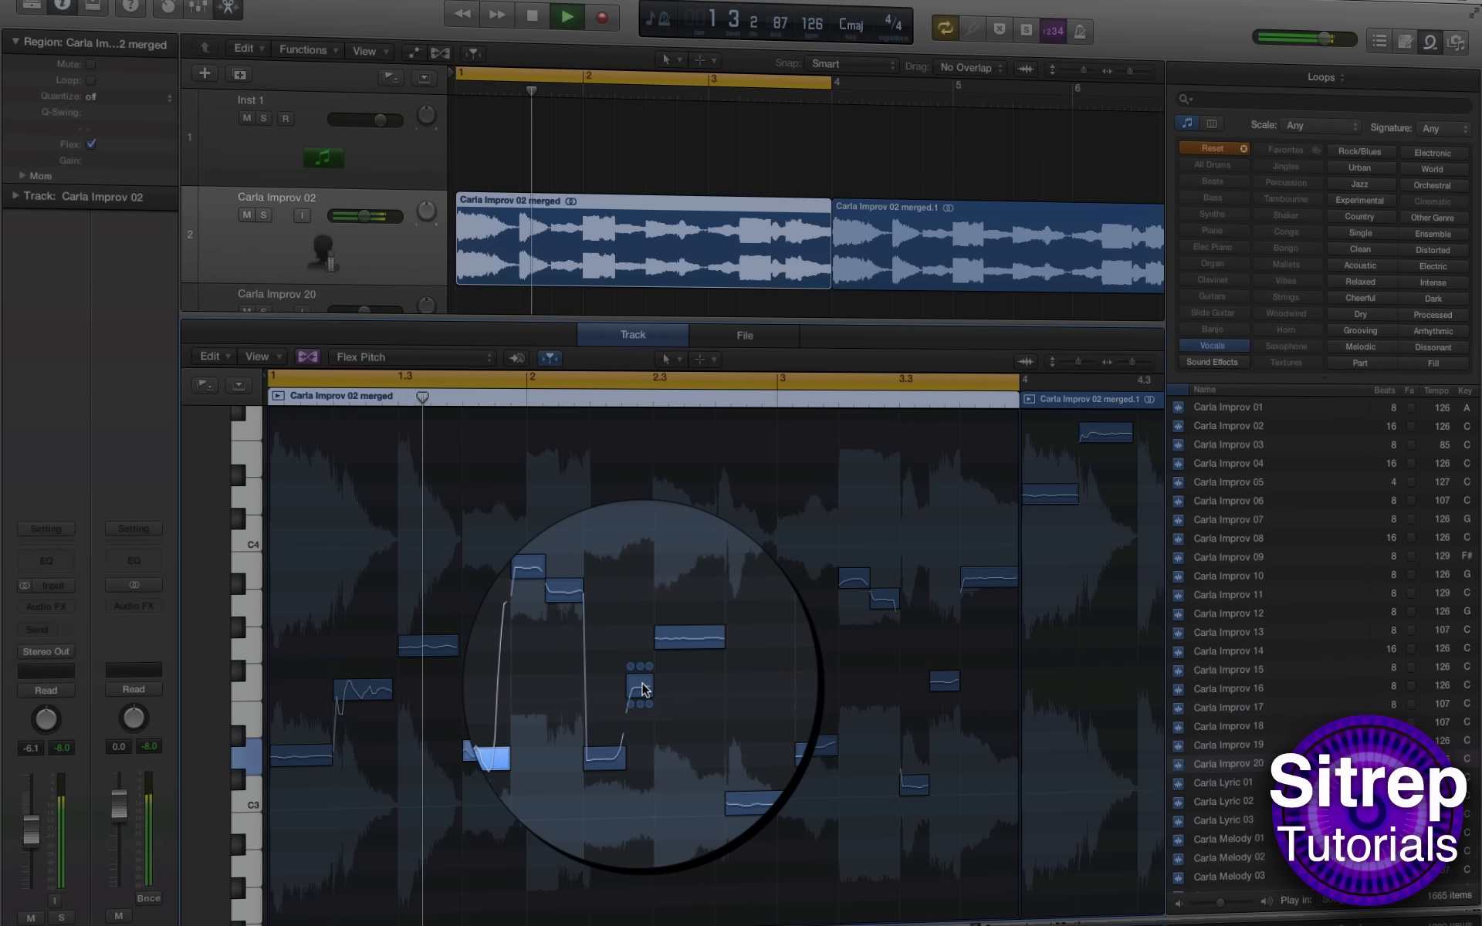
{"action": "key", "text": "space"}
{"action": "key", "text": "space"}
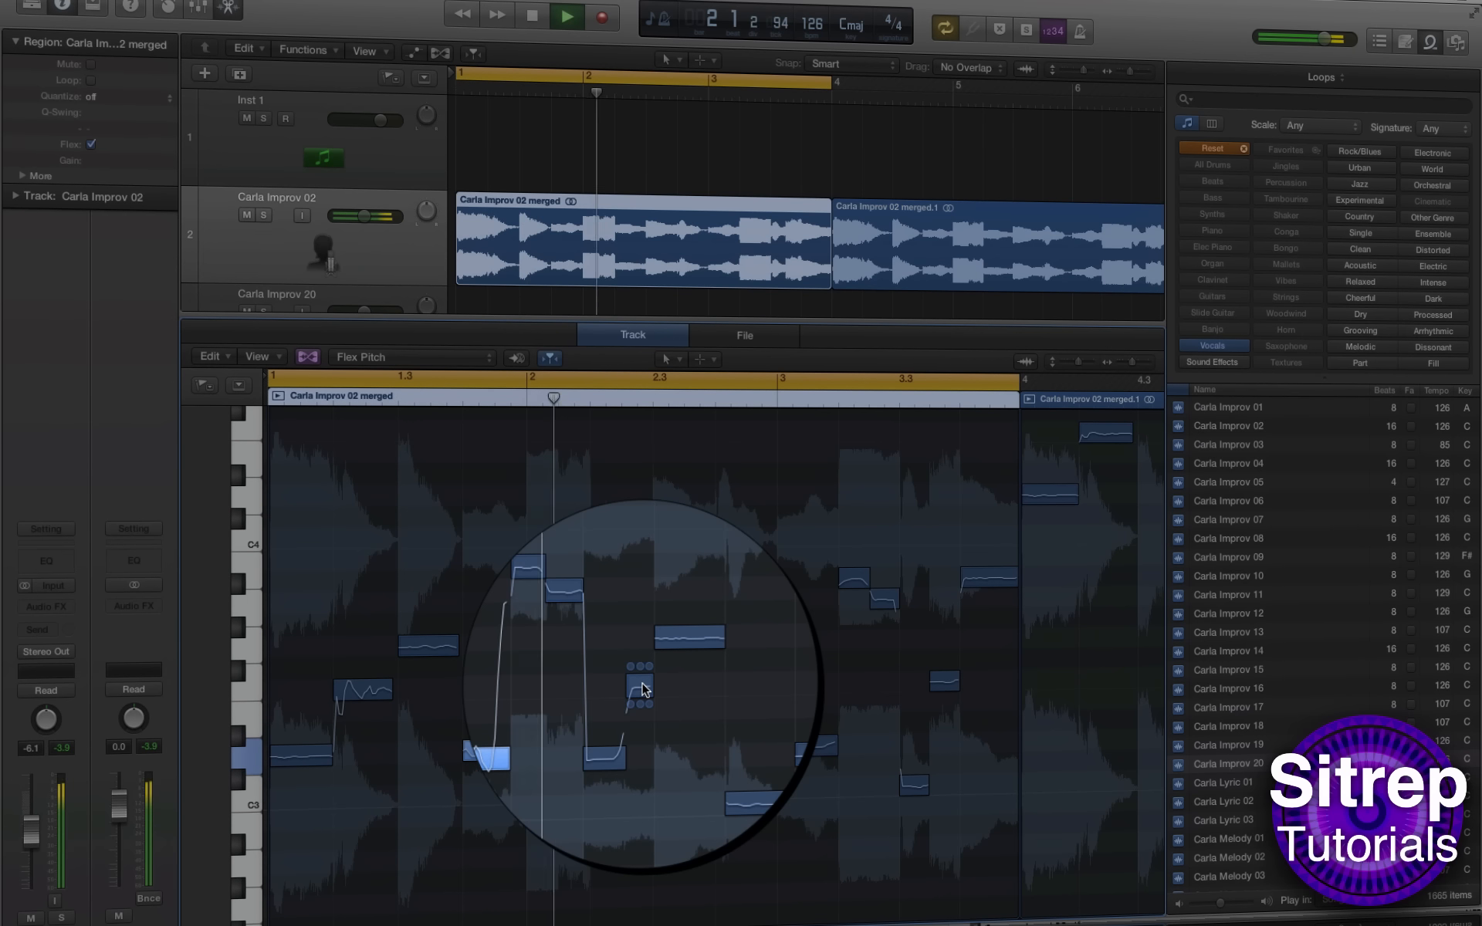
{"action": "key", "text": "space"}
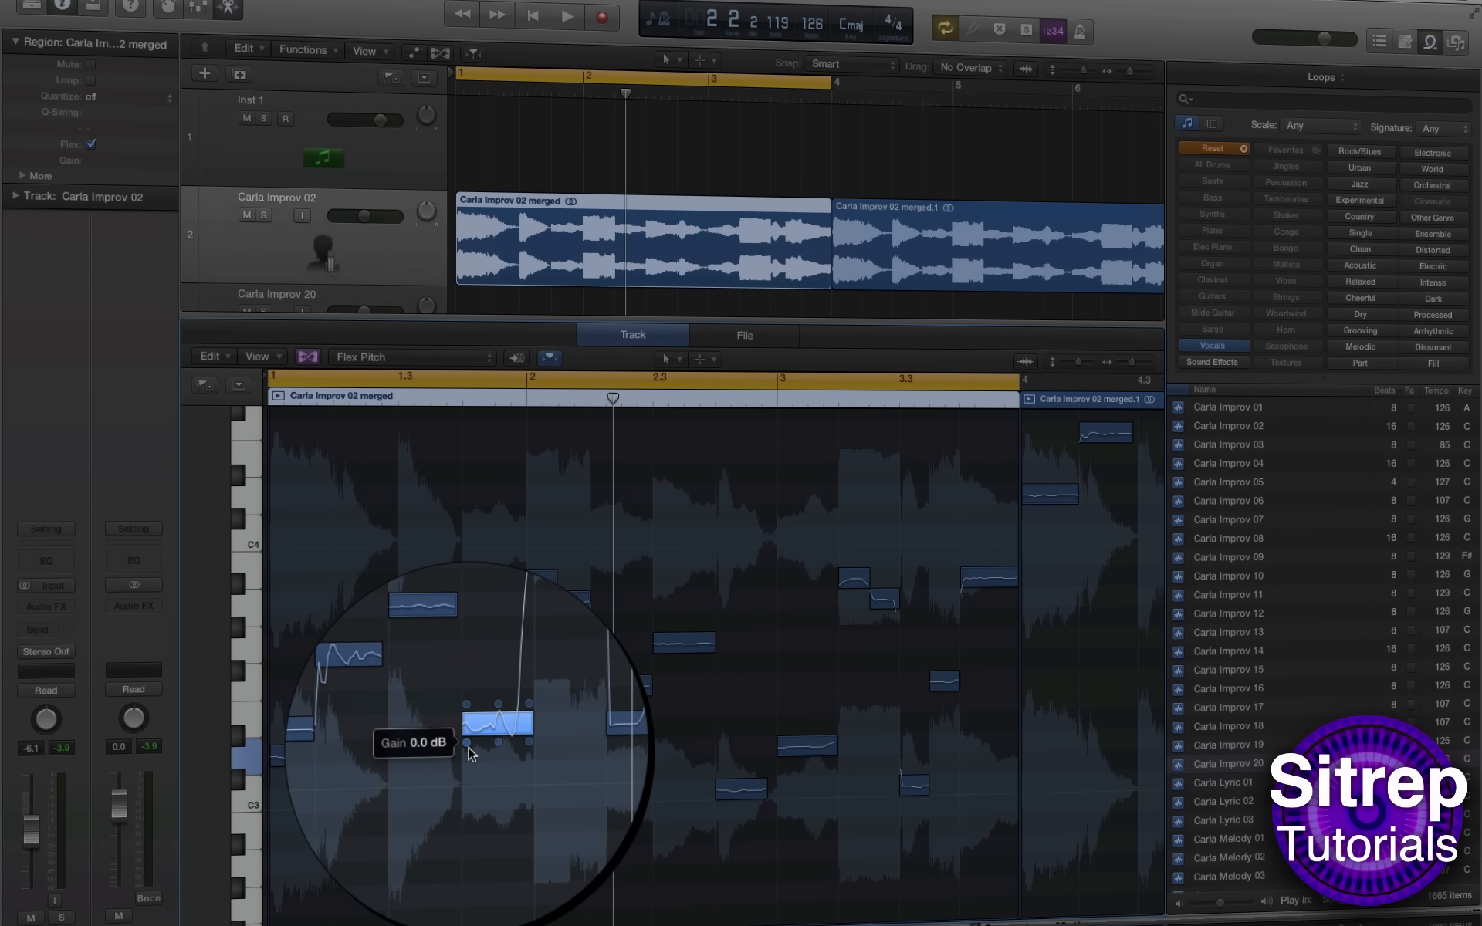
Step: Boost the gain of the note at 1.4 and set the gain of the note at 2.2 to 8.6 dB
{"action": "left_click_drag", "start_coordinate": [470, 753], "coordinate": [489, 720]}
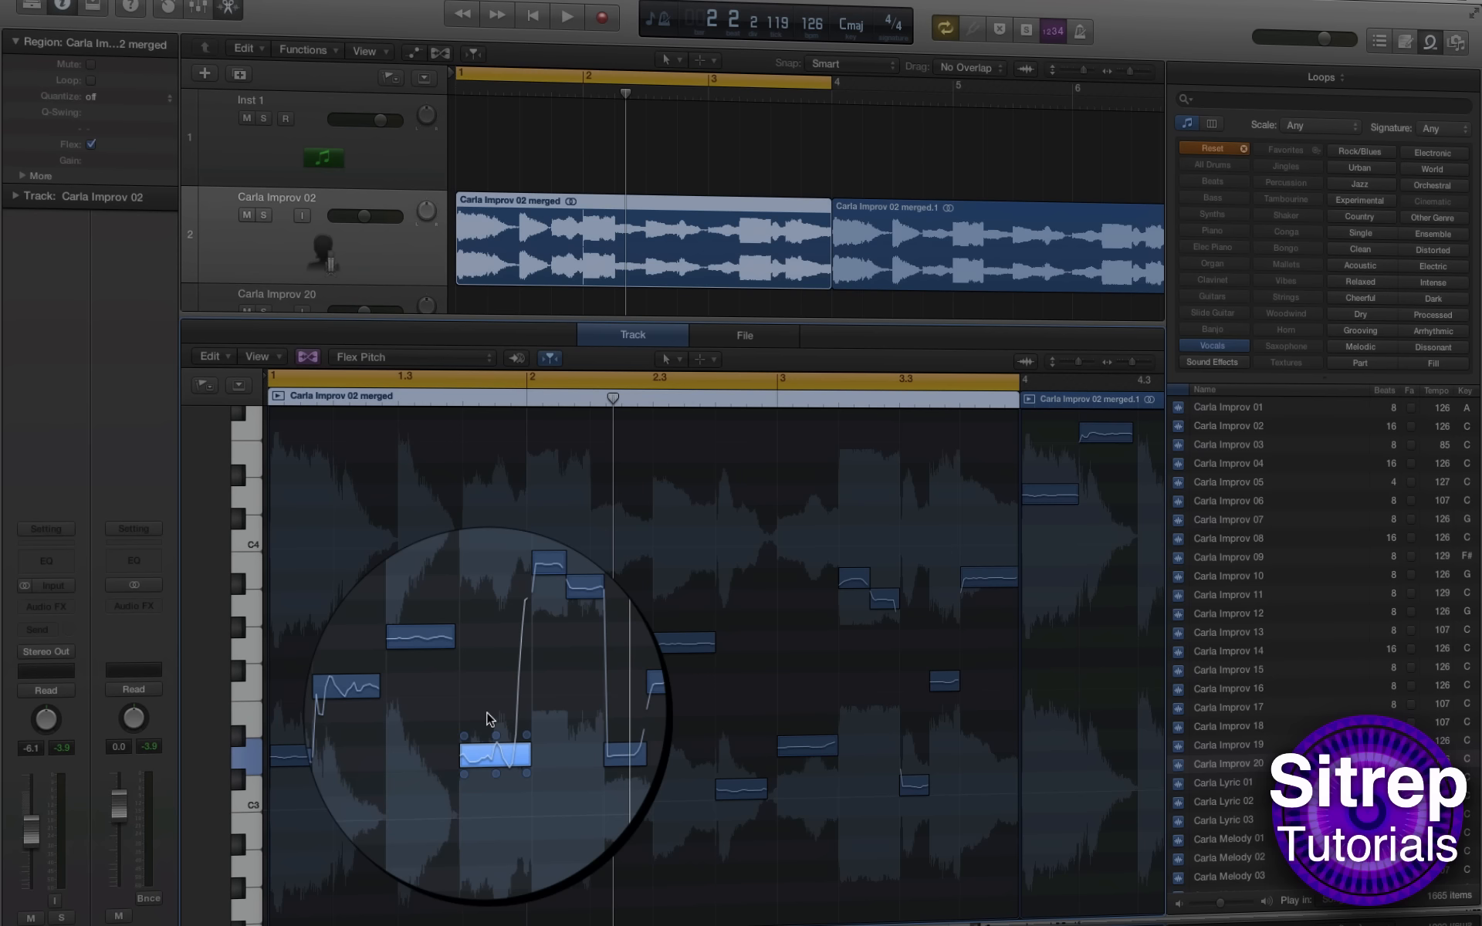
{"action": "left_click_drag", "start_coordinate": [497, 752], "coordinate": [495, 762]}
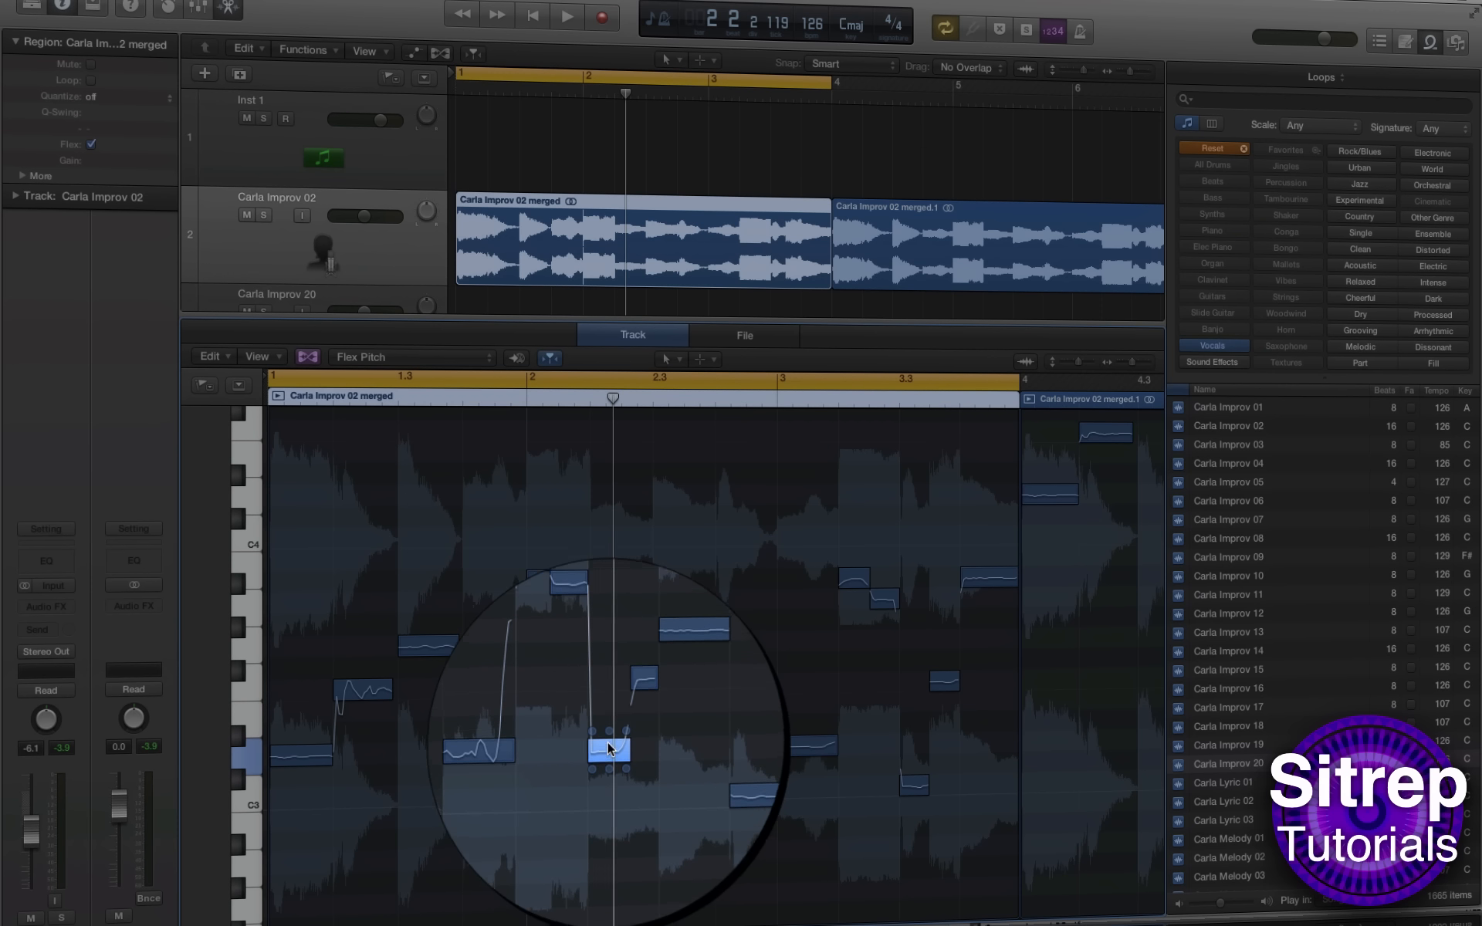
{"action": "left_click_drag", "start_coordinate": [598, 753], "coordinate": [610, 701]}
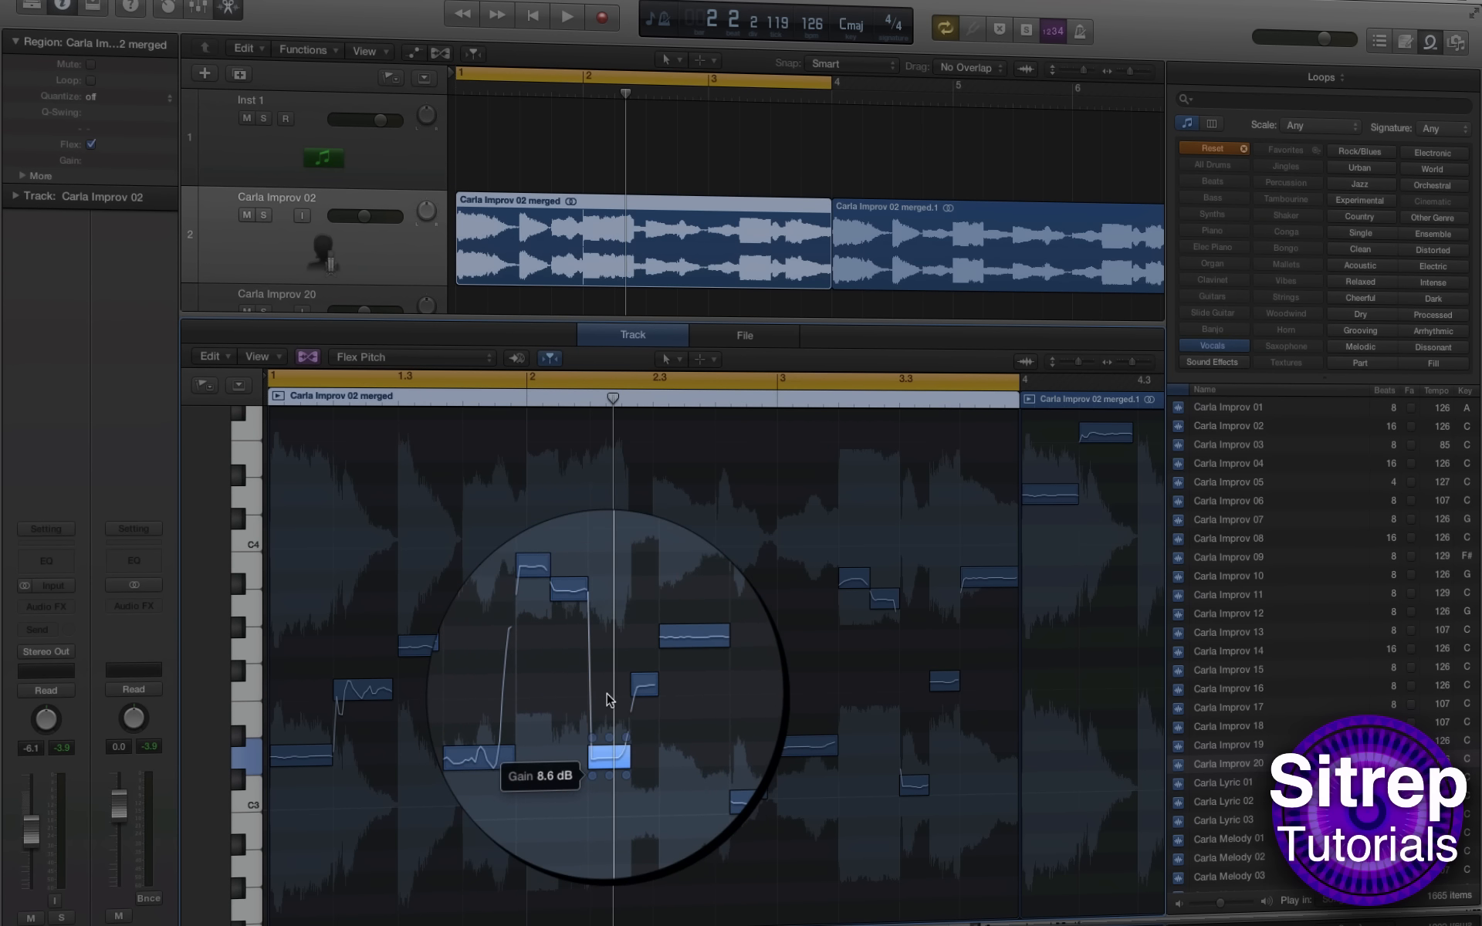
Step: Boost the gain of the short note just before 2.3 and of the note at 2.3
{"action": "left_click", "coordinate": [643, 685]}
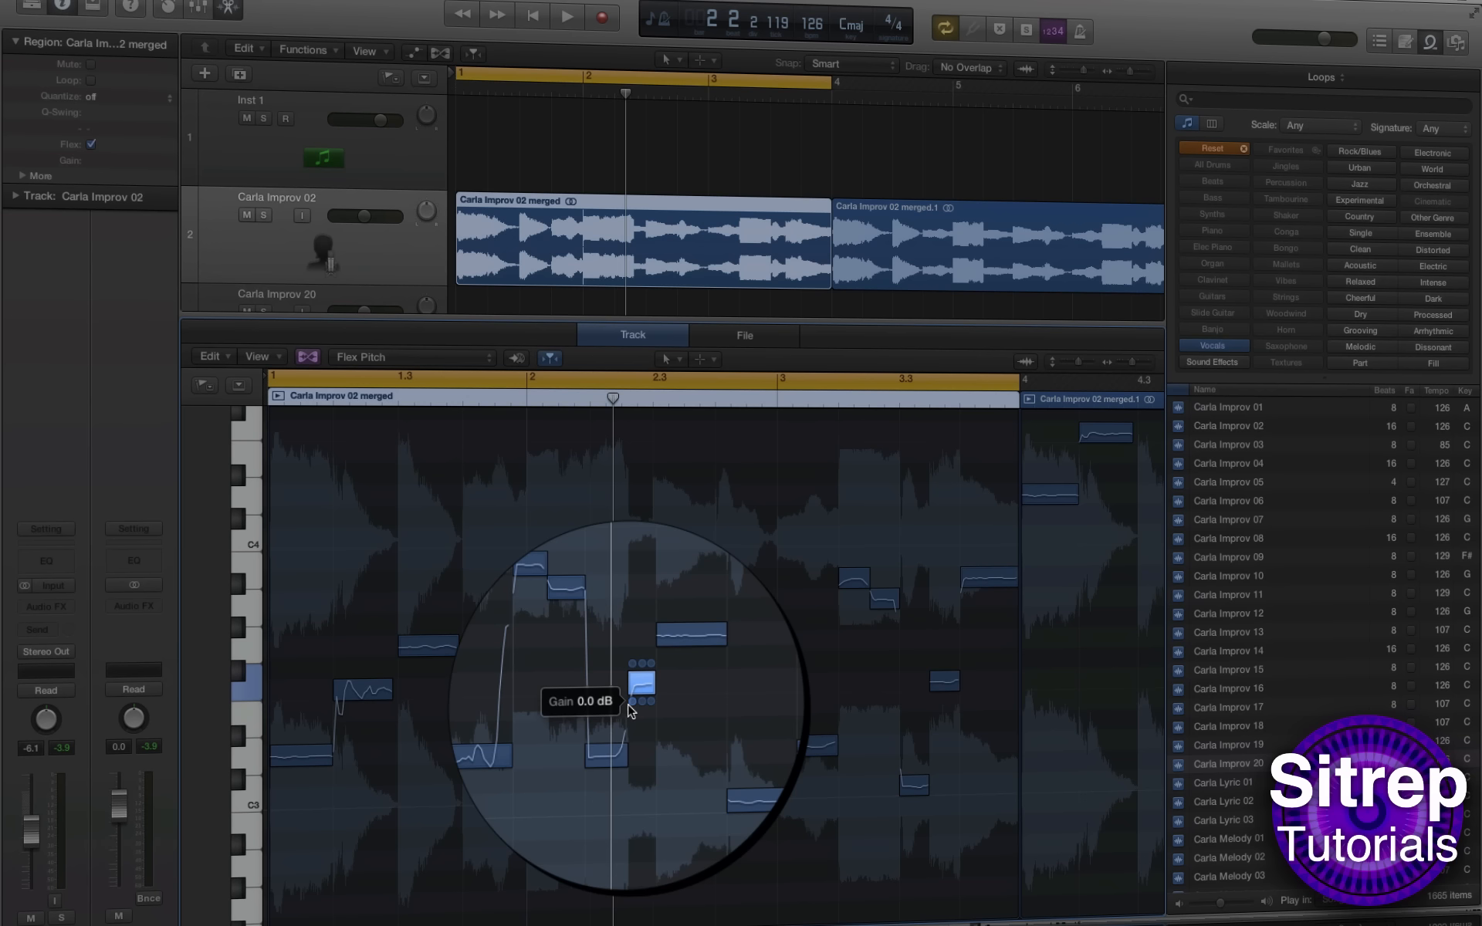
{"action": "left_click_drag", "start_coordinate": [629, 704], "coordinate": [632, 623]}
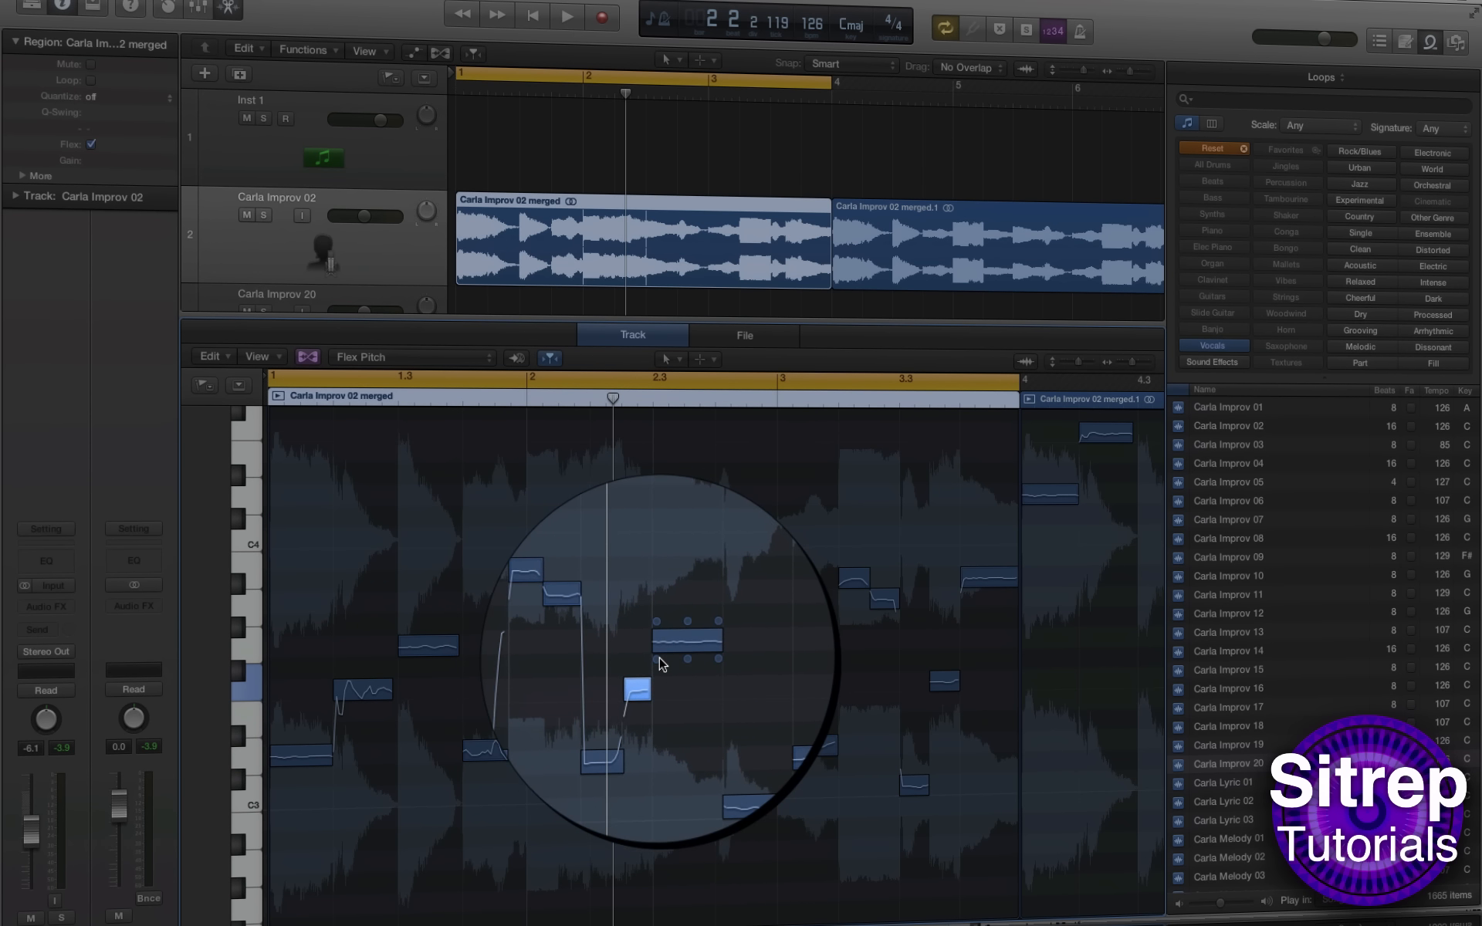
{"action": "left_click_drag", "start_coordinate": [657, 661], "coordinate": [656, 642]}
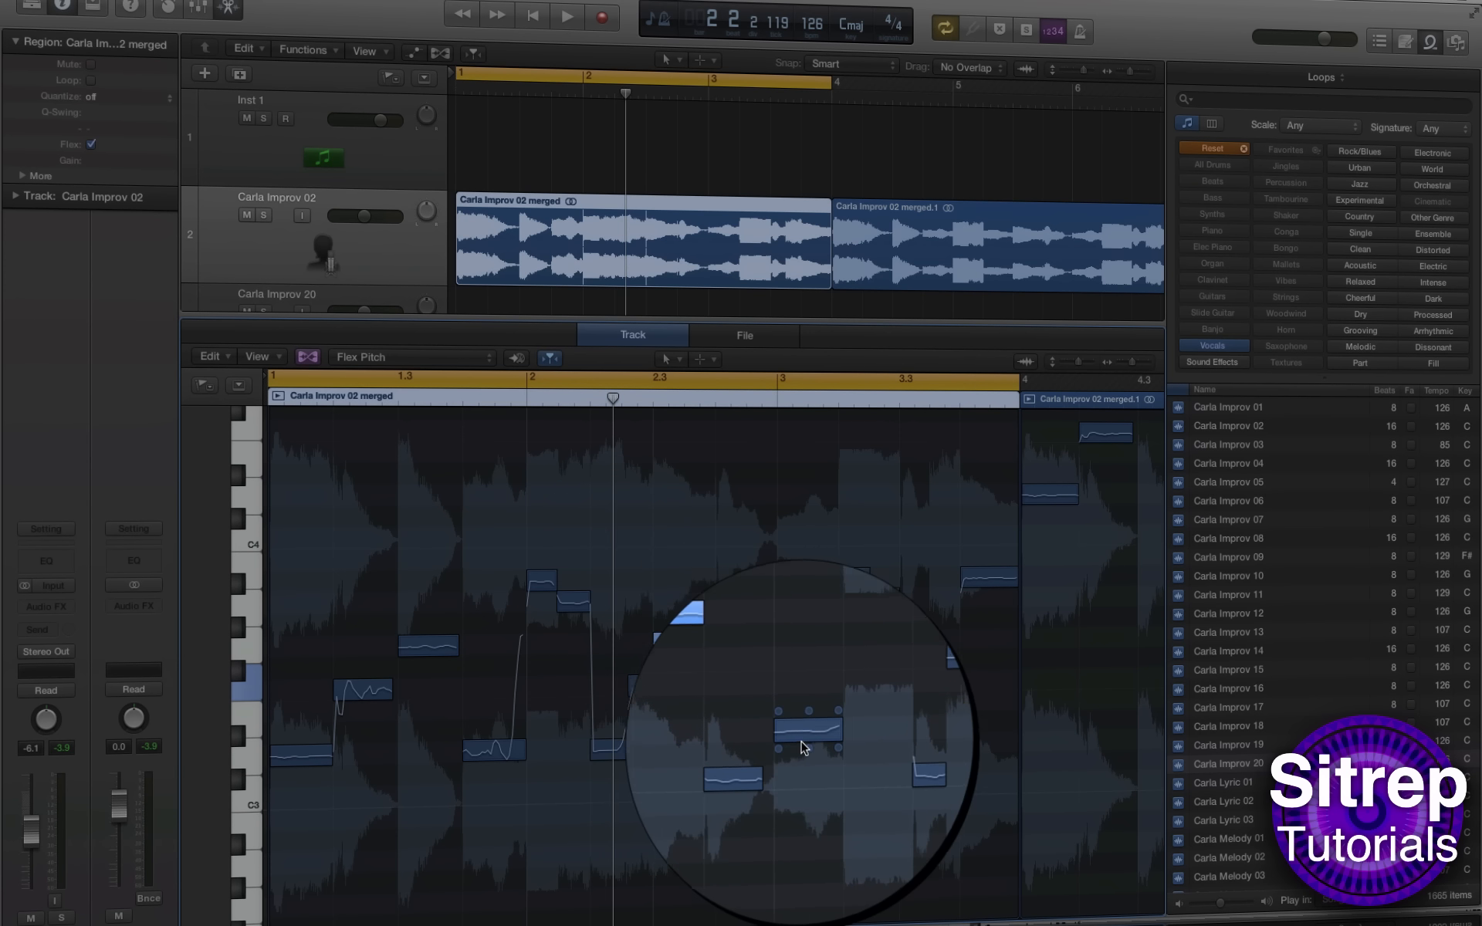
Step: Adjust the gain of the notes at 2.4, 3.3 and 1.2, and play the region back
{"action": "left_click", "coordinate": [734, 763]}
{"action": "left_click_drag", "start_coordinate": [721, 785], "coordinate": [792, 728]}
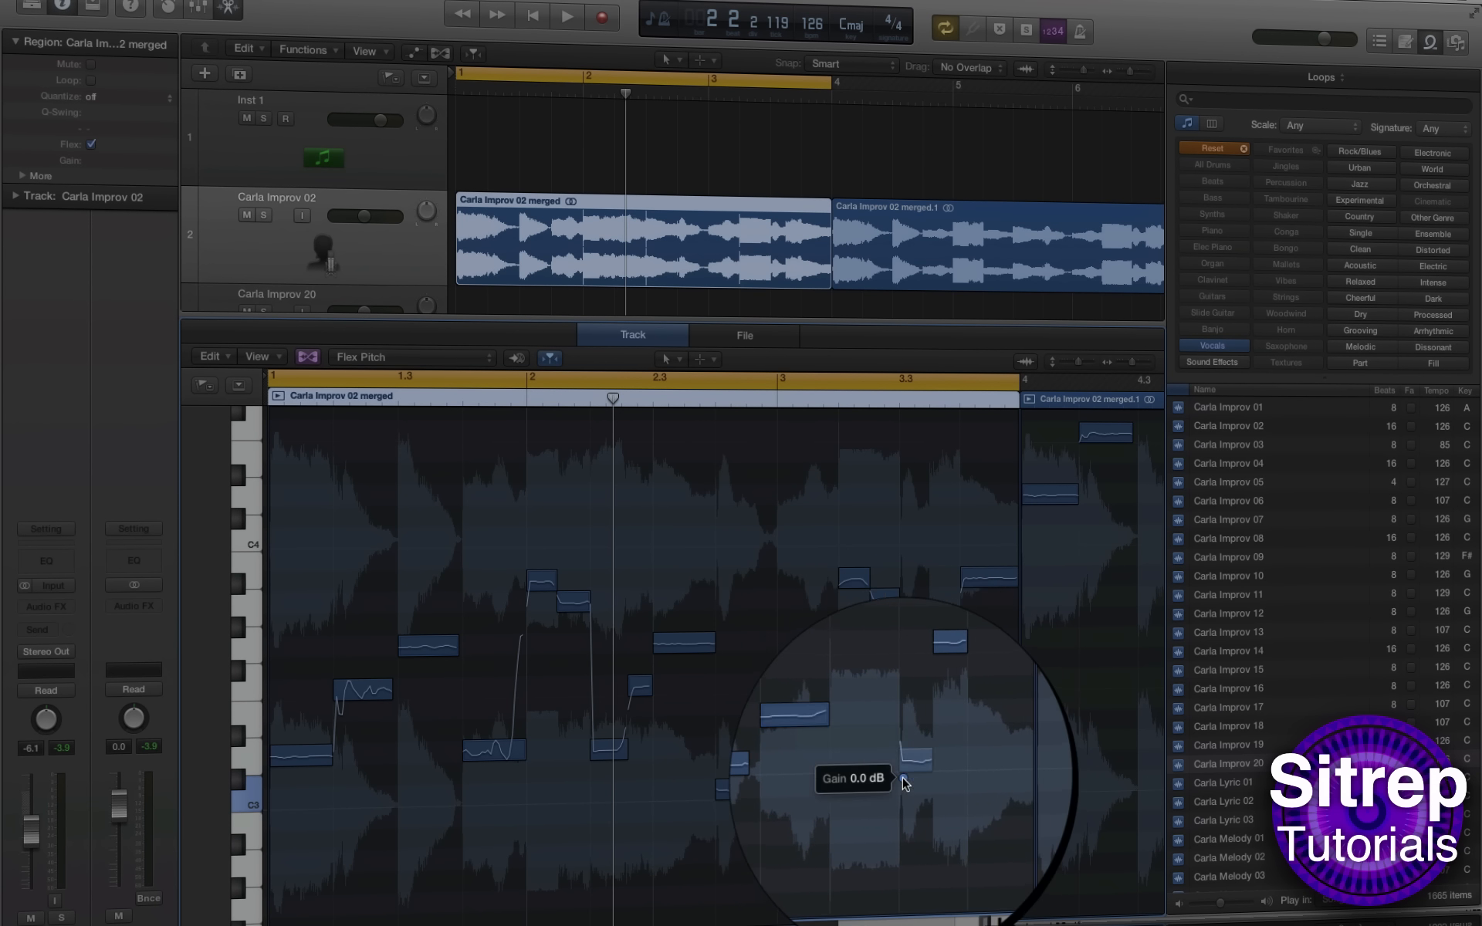
{"action": "left_click", "coordinate": [916, 760]}
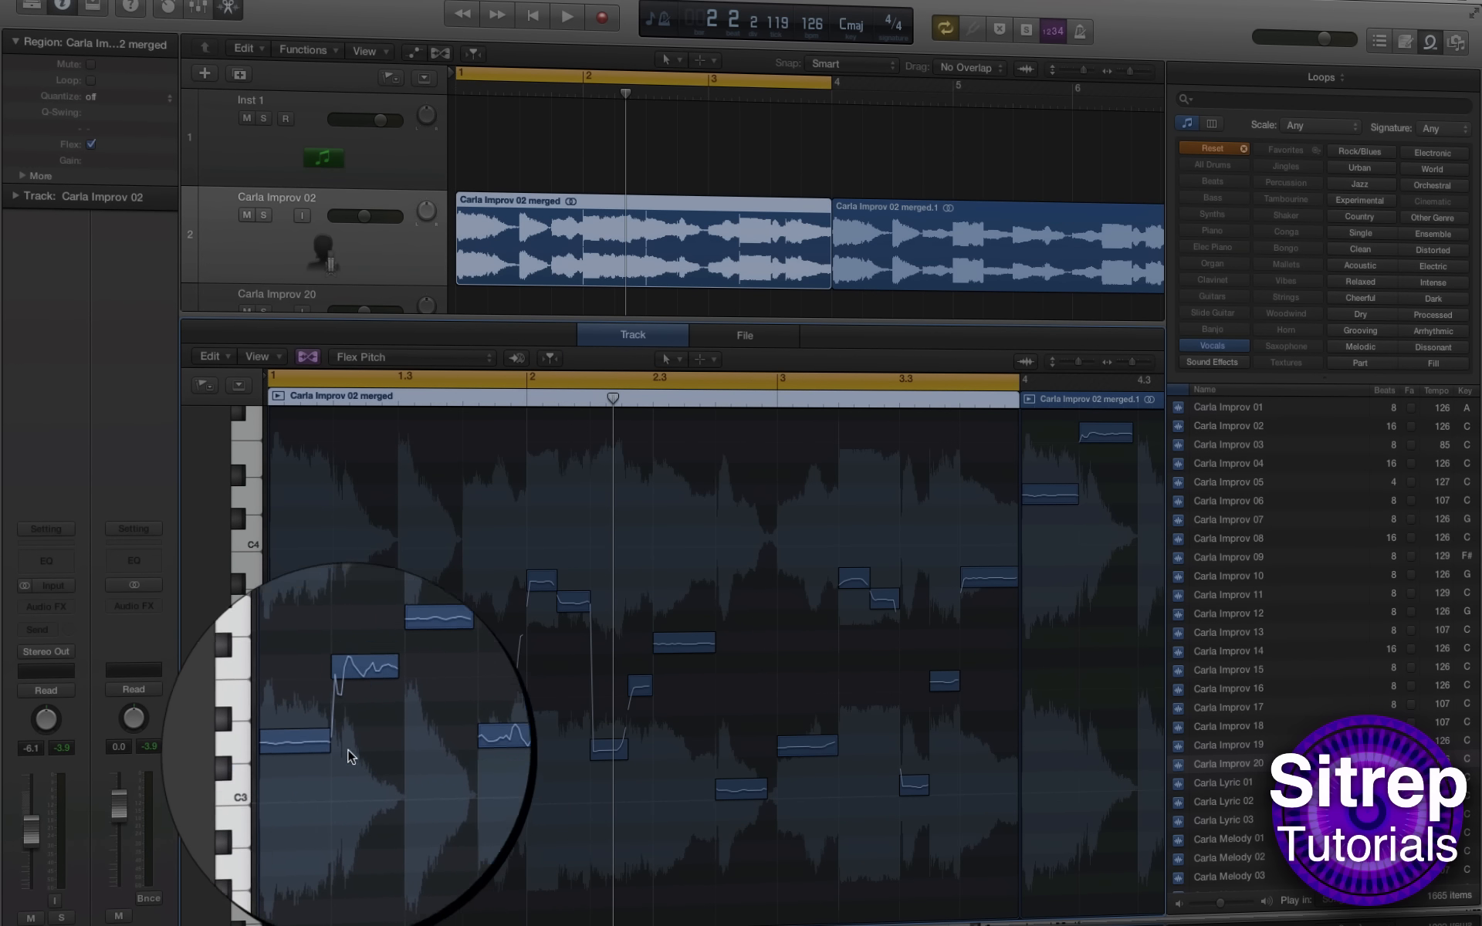
{"action": "left_click", "coordinate": [341, 693]}
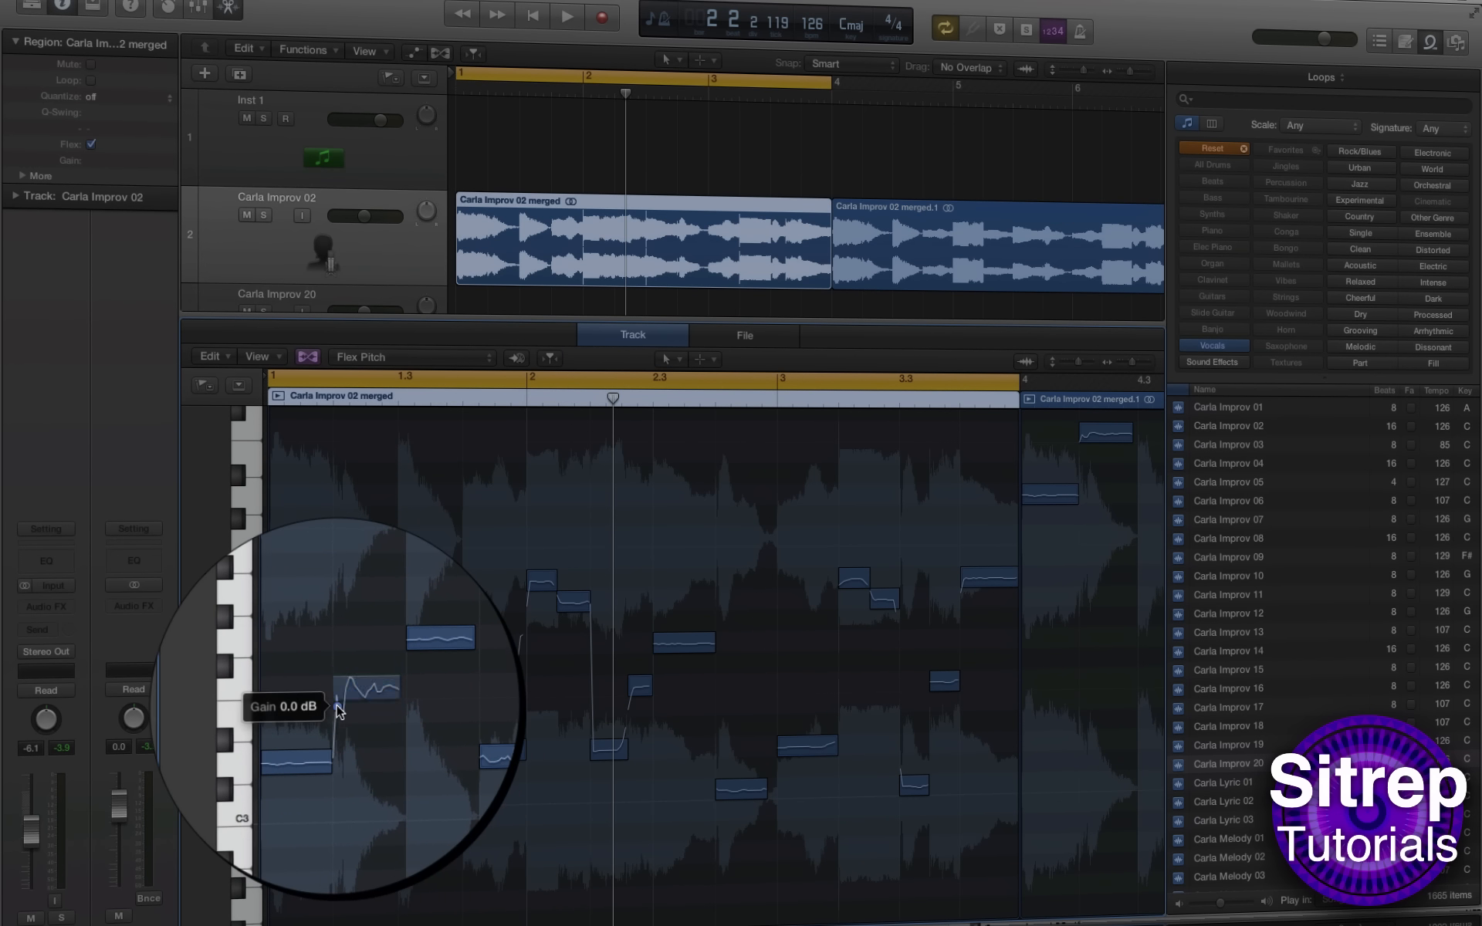
{"action": "left_click_drag", "start_coordinate": [337, 705], "coordinate": [338, 696]}
{"action": "key", "text": "space"}
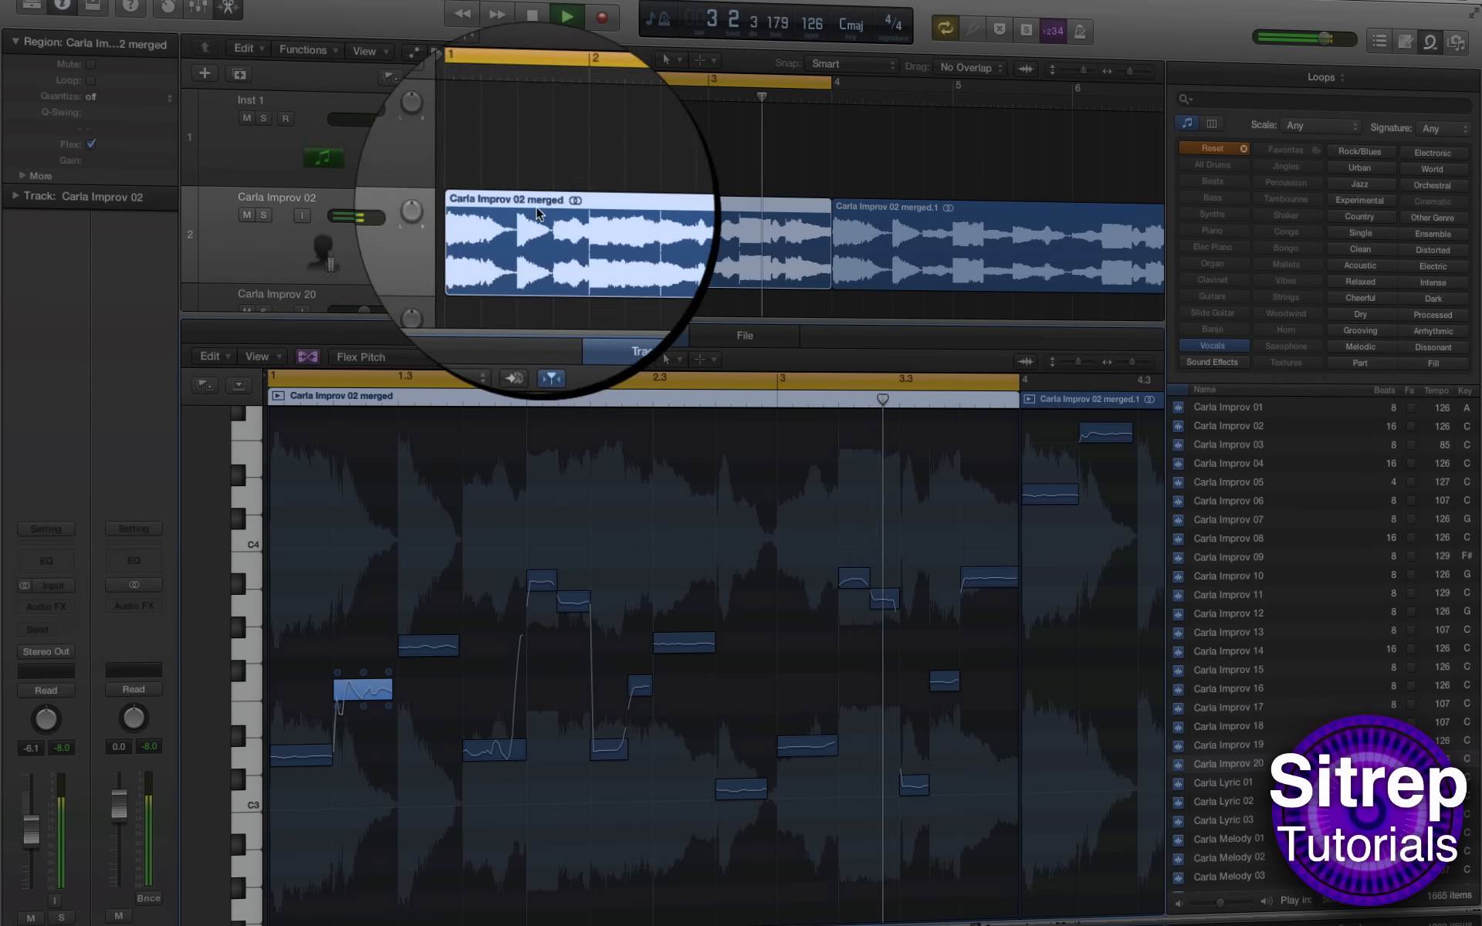
Step: Close the track editor and play both merged regions with the cycle range extended from bar 1 to bar 7
{"action": "left_click", "coordinate": [229, 8]}
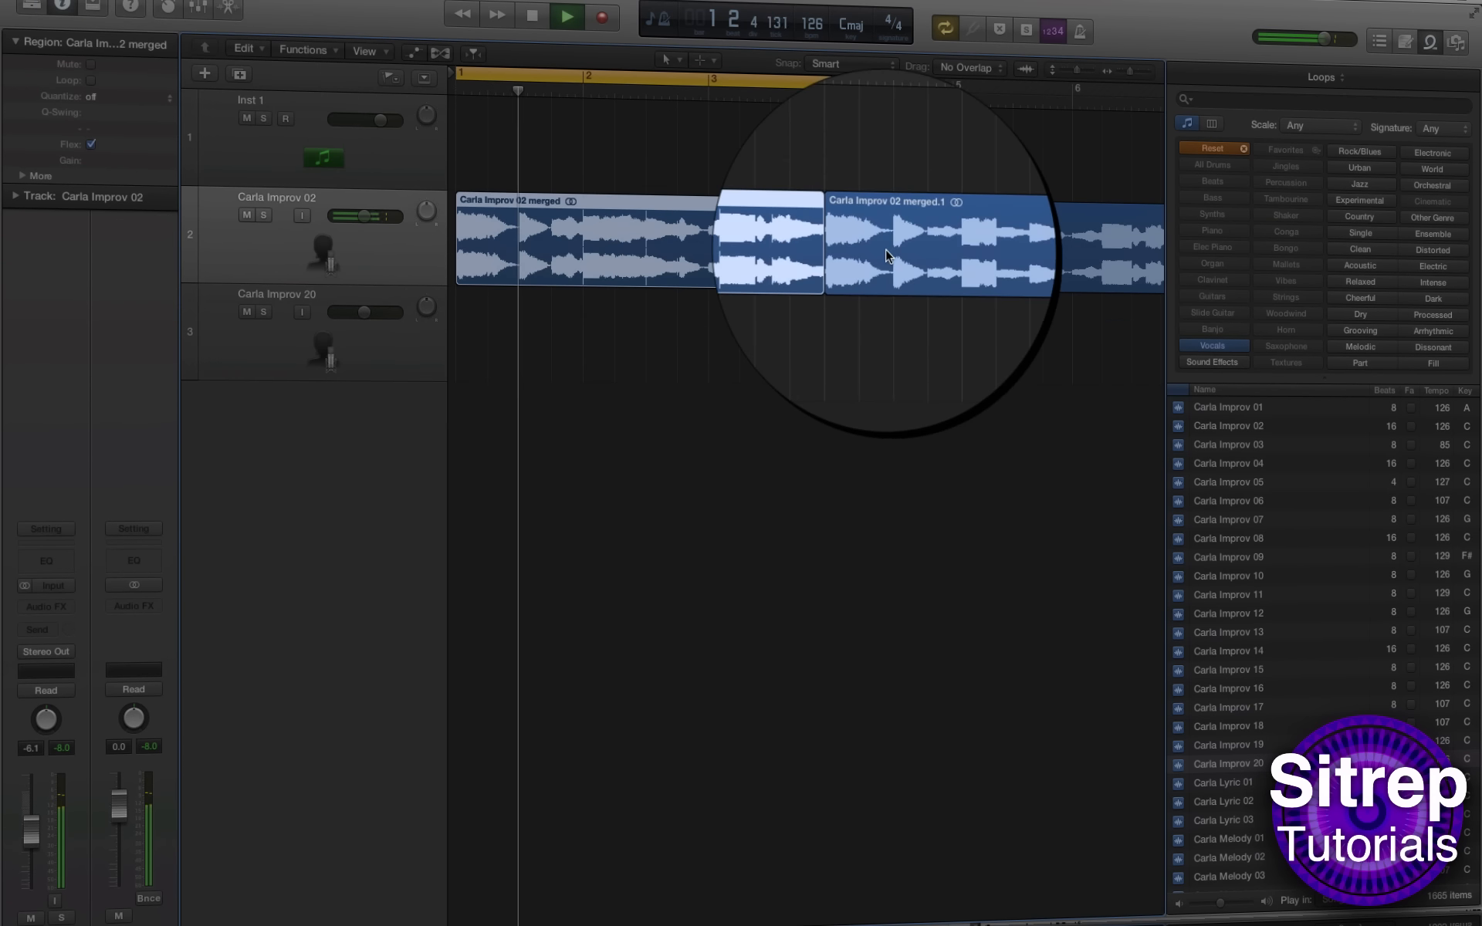
{"action": "key", "text": "space"}
{"action": "scroll", "coordinate": [886, 248], "scroll_direction": "right", "scroll_amount": 3}
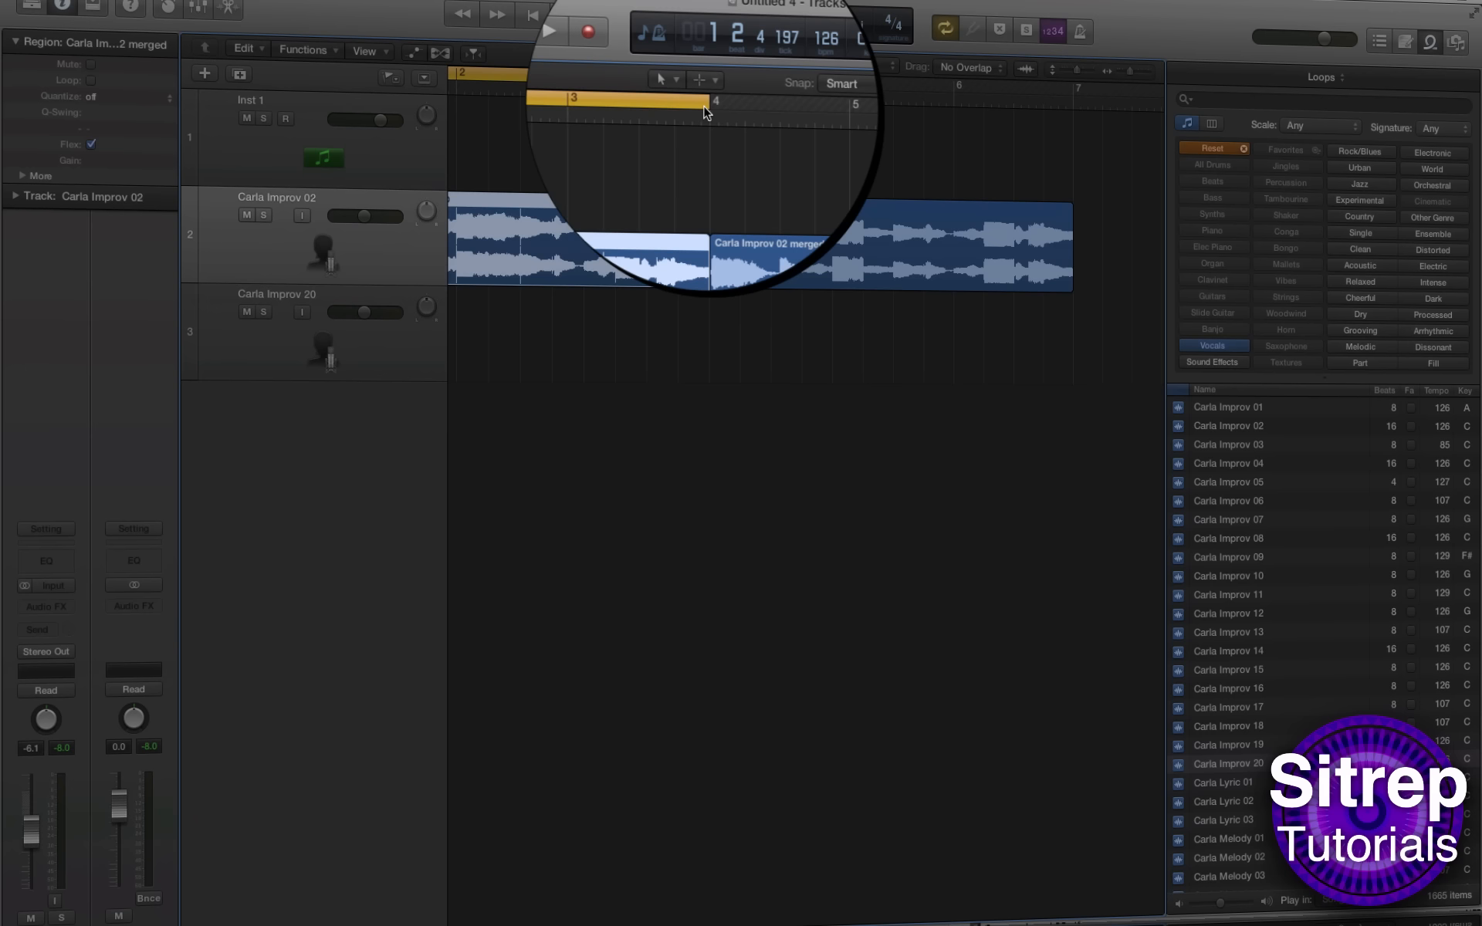
{"action": "left_click_drag", "start_coordinate": [710, 104], "coordinate": [1072, 169]}
{"action": "key", "text": "space"}
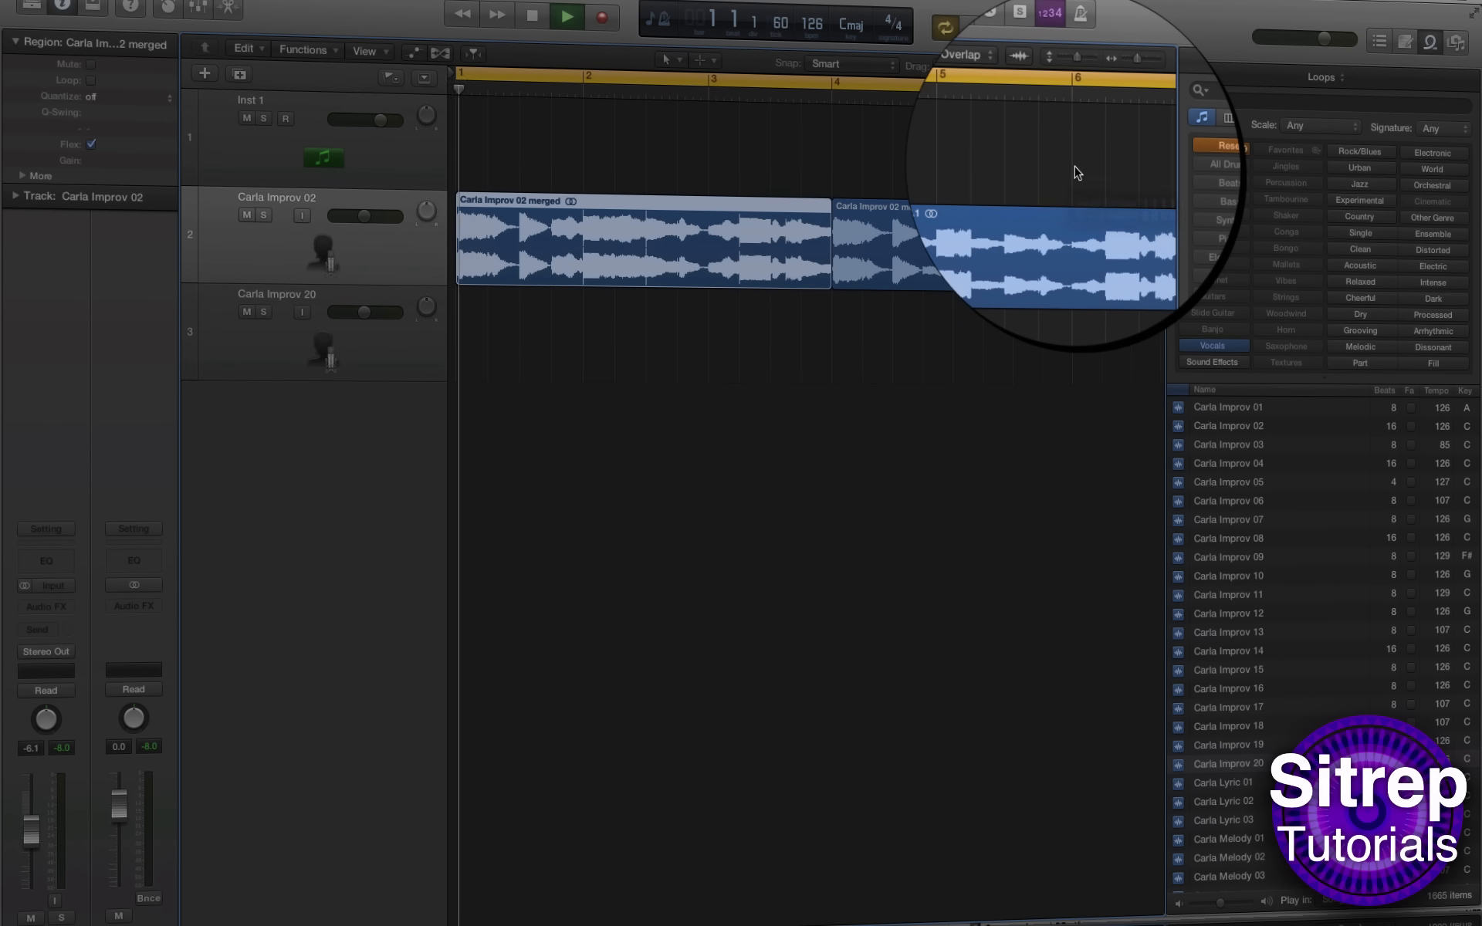
{"action": "left_click", "coordinate": [969, 422]}
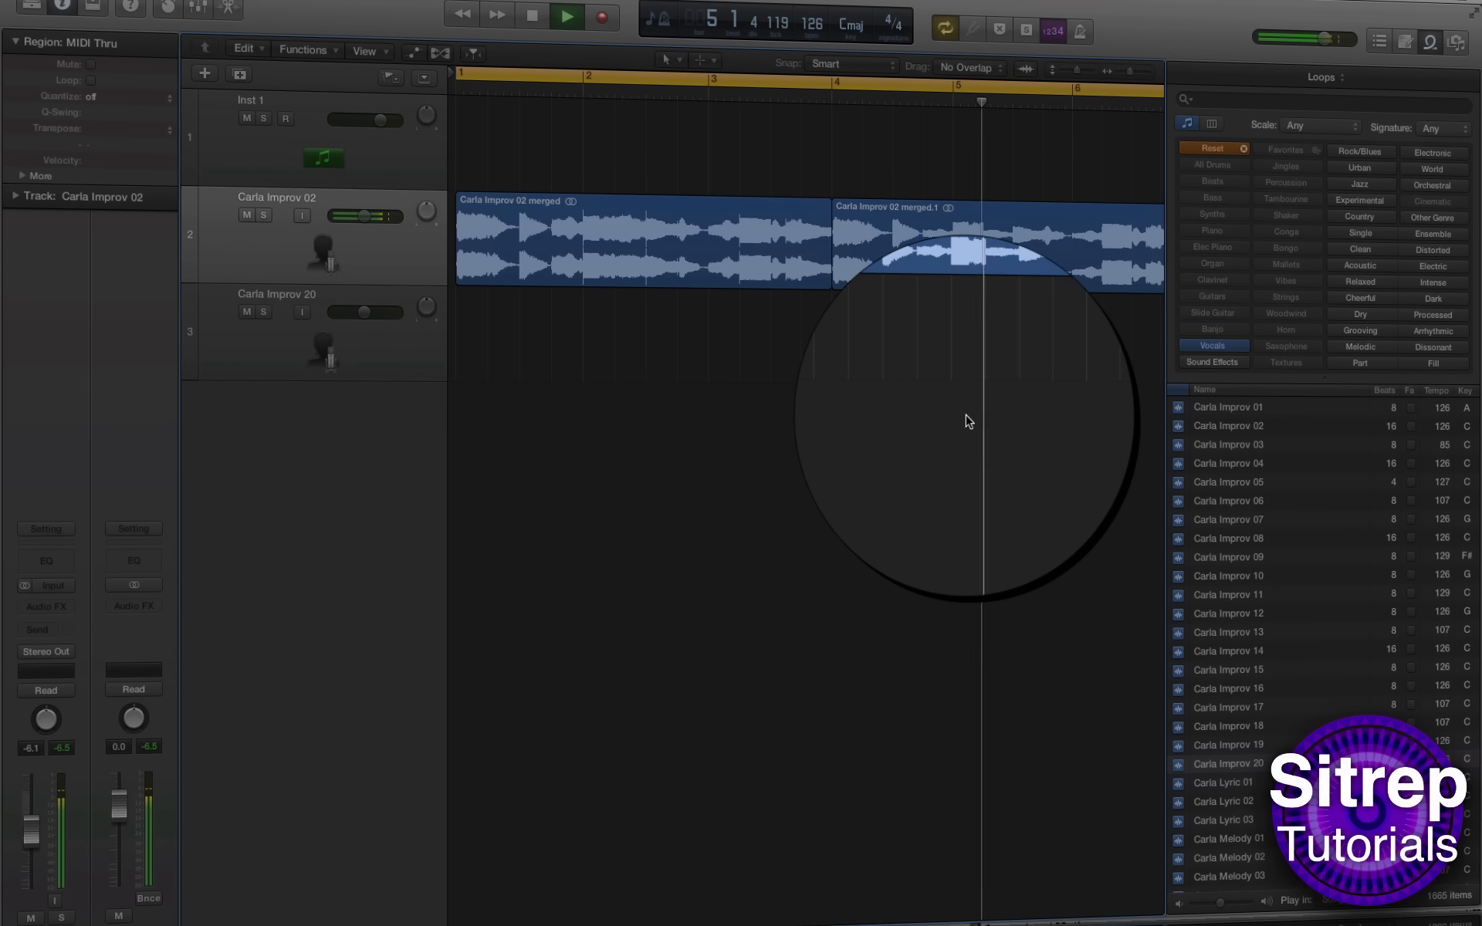
Step: Try to move the second merged region to bar 1 of the Carla Improv 20 track and audition it soloed
{"action": "key", "text": "space"}
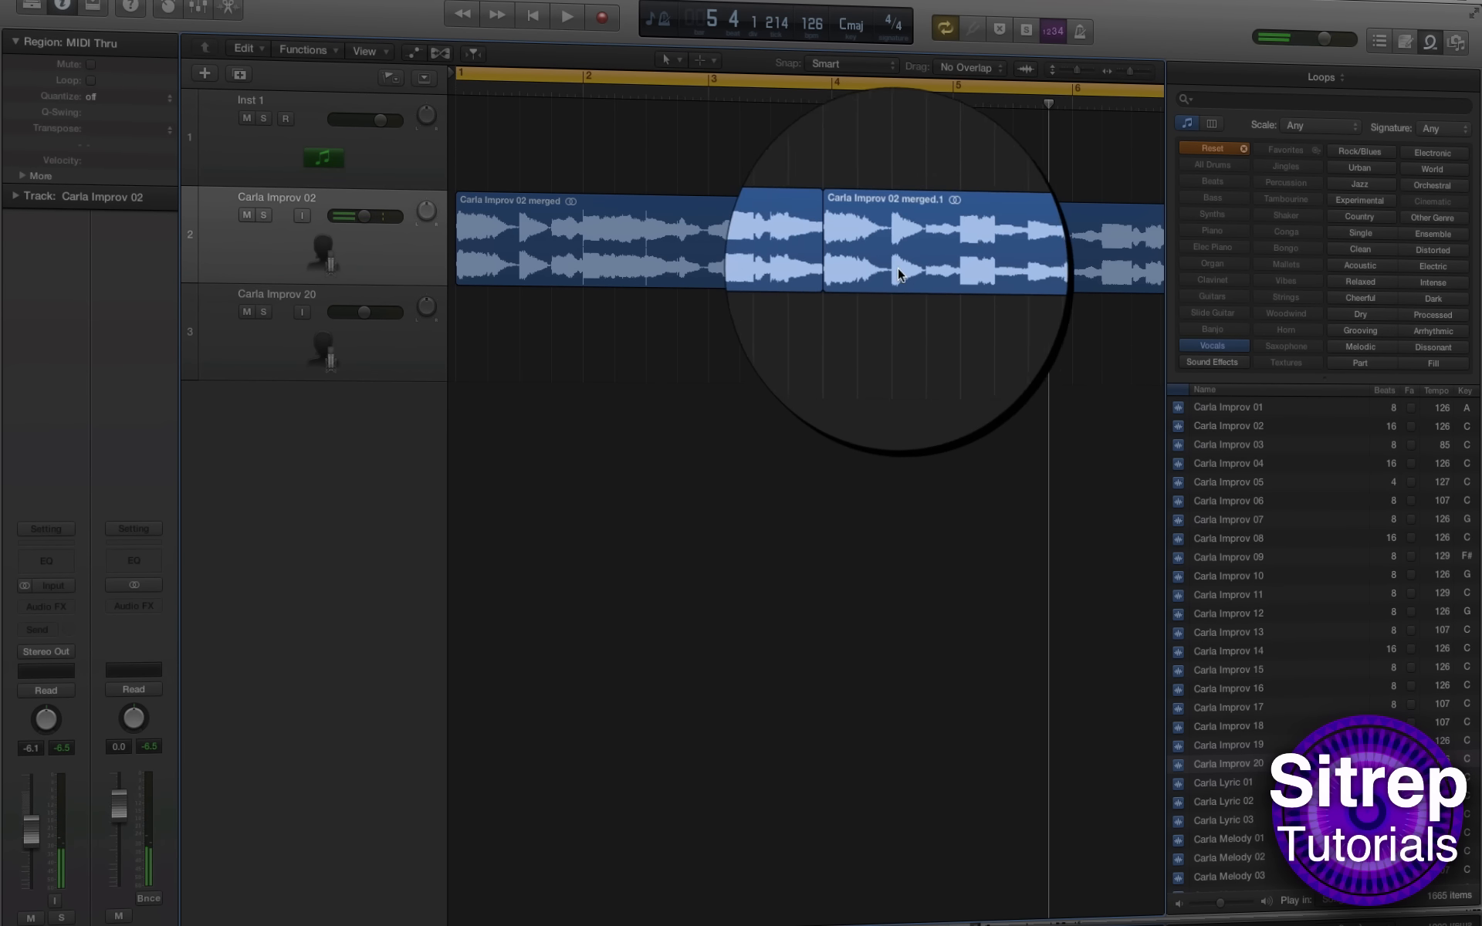
{"action": "left_click_drag", "start_coordinate": [896, 267], "coordinate": [568, 323]}
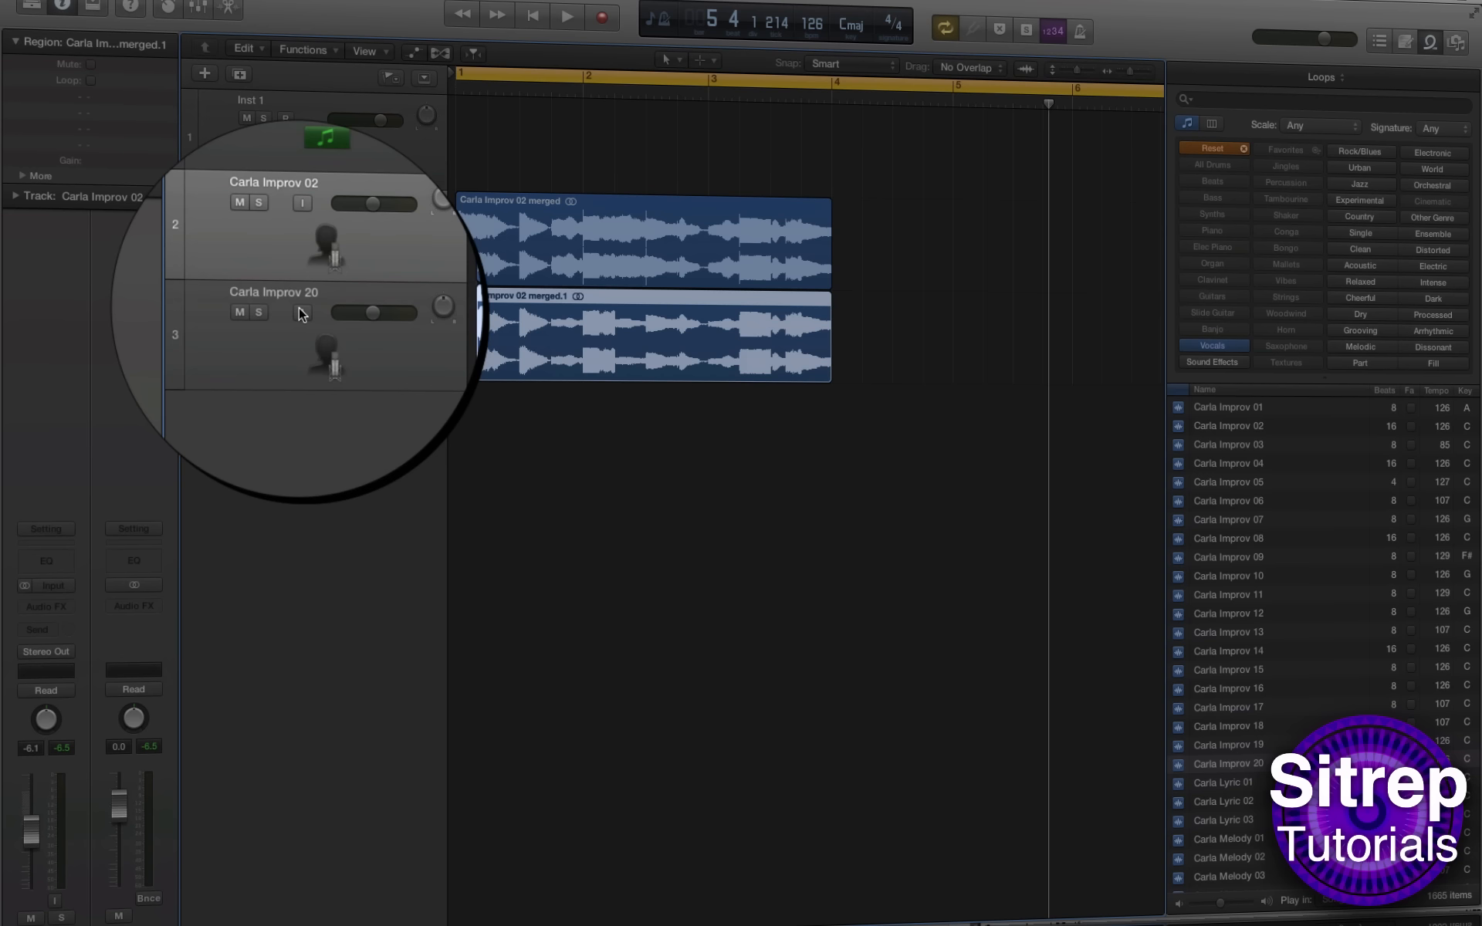
{"action": "left_click", "coordinate": [264, 311]}
{"action": "key", "text": "space"}
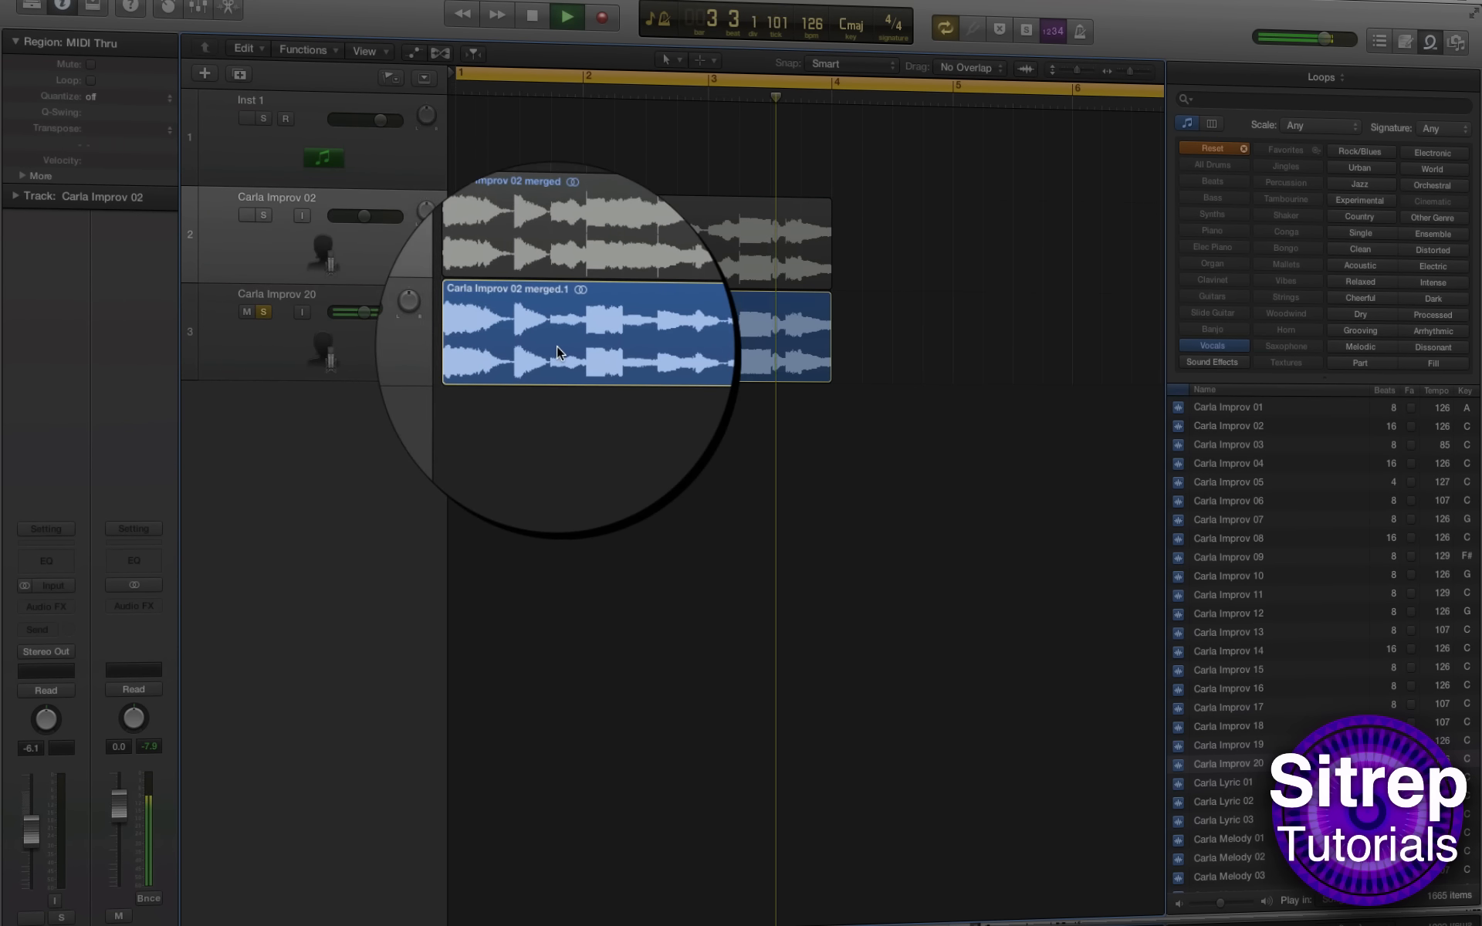
{"action": "key", "text": "space"}
{"action": "left_click", "coordinate": [405, 345]}
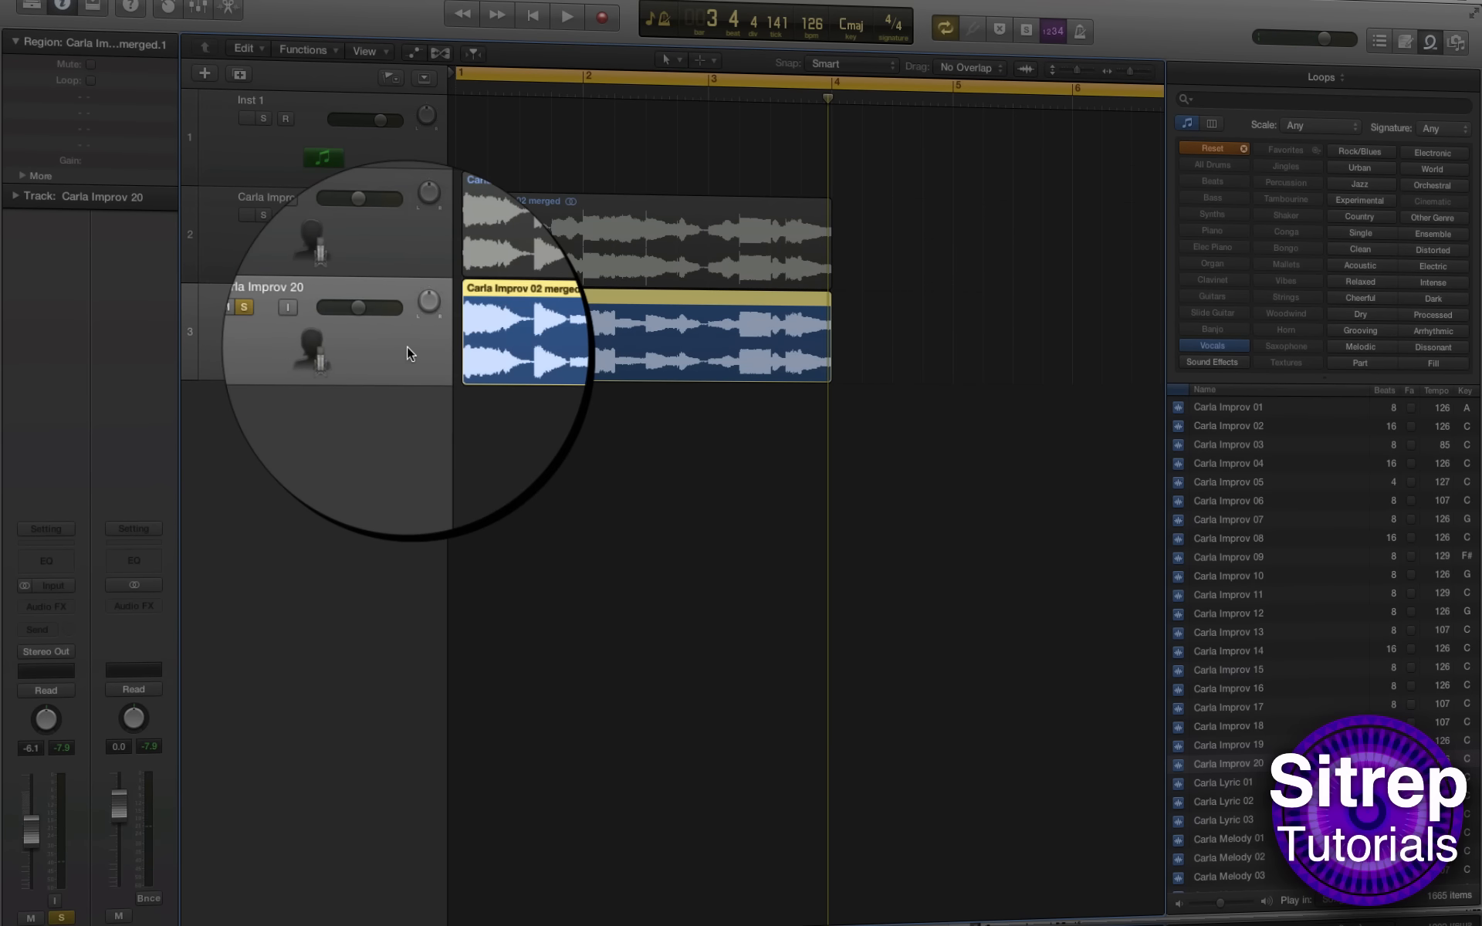
{"action": "key", "text": "super+z"}
{"action": "left_click", "coordinate": [263, 312]}
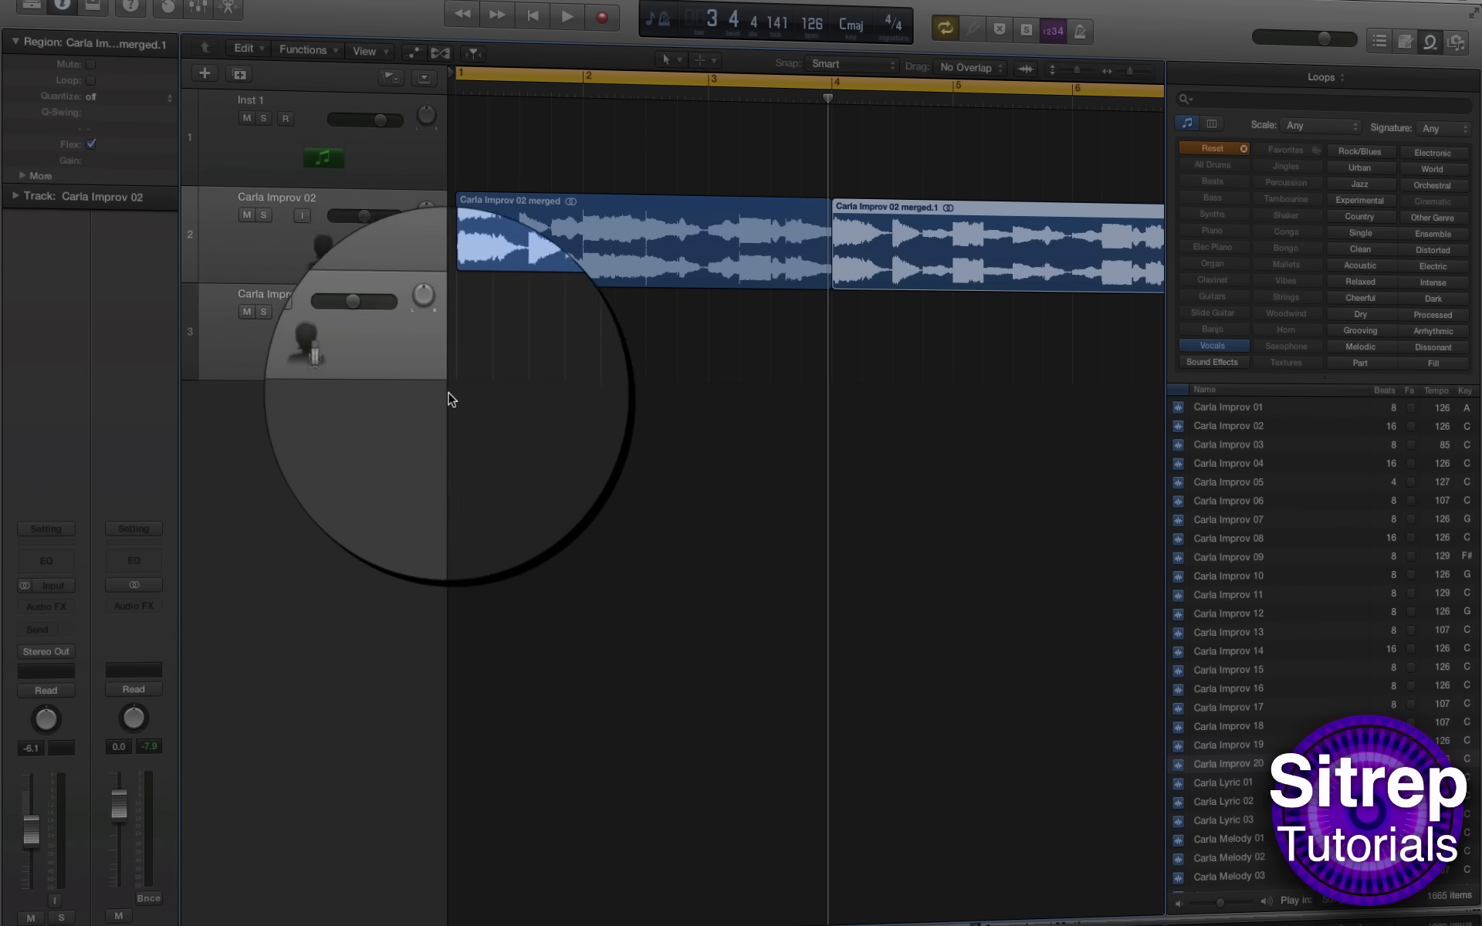
Step: Delete the empty Carla Improv 20 track and create a new audio track below Carla Improv 02
{"action": "left_click", "coordinate": [404, 369]}
{"action": "key", "text": "super+Delete"}
{"action": "left_click", "coordinate": [348, 277]}
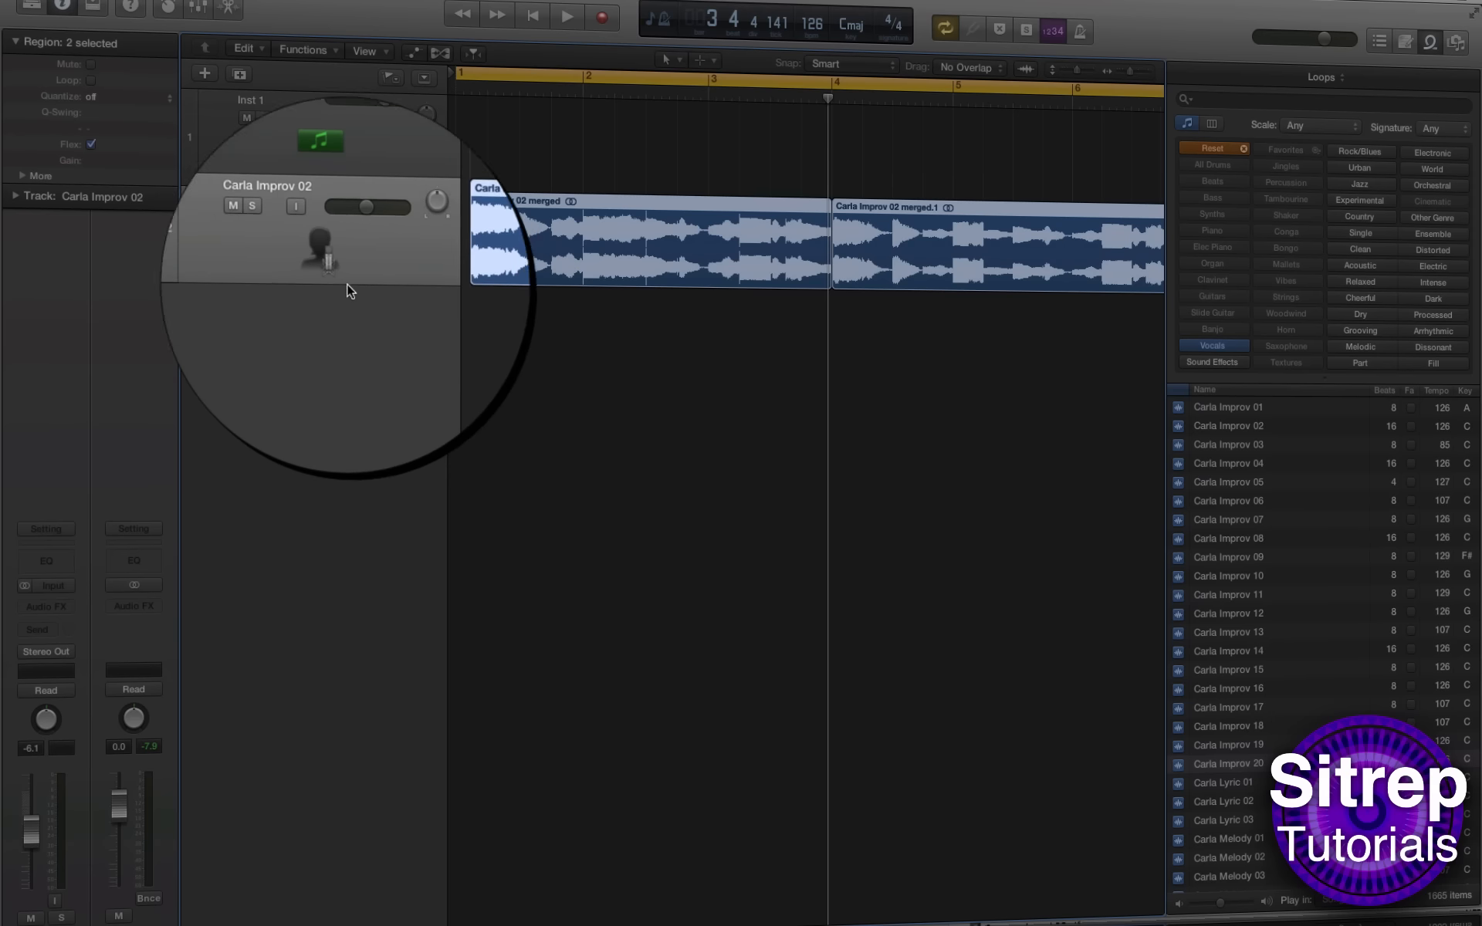
{"action": "key", "text": "alt+super+a"}
Step: Move the second merged region straight down onto the new Audio 2 track and play it from bar 4
{"action": "left_click_drag", "start_coordinate": [980, 272], "coordinate": [974, 331]}
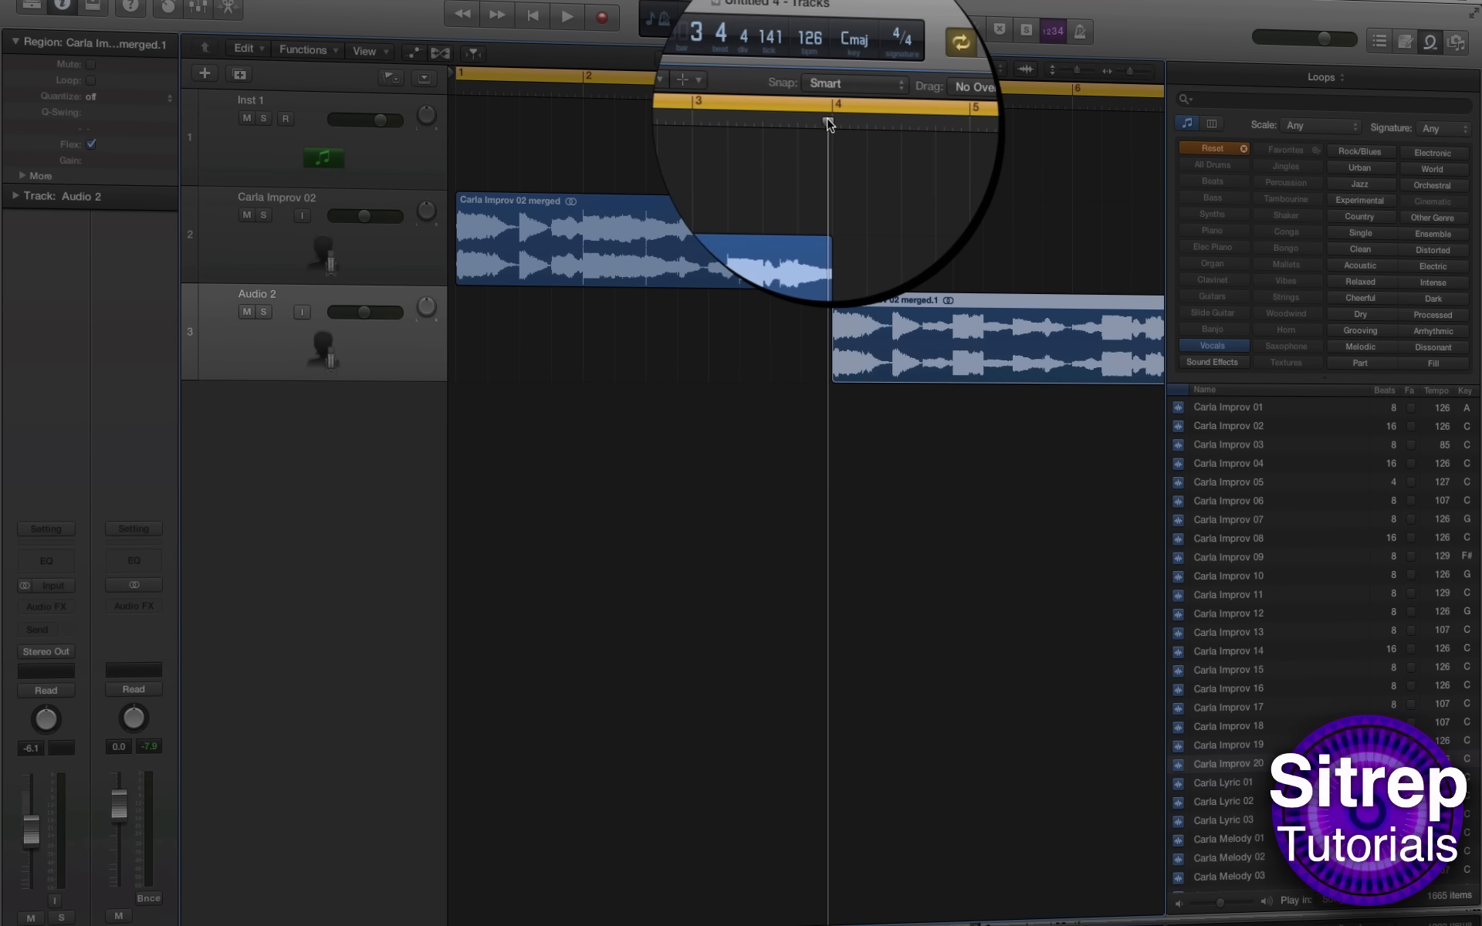
{"action": "key", "text": "space"}
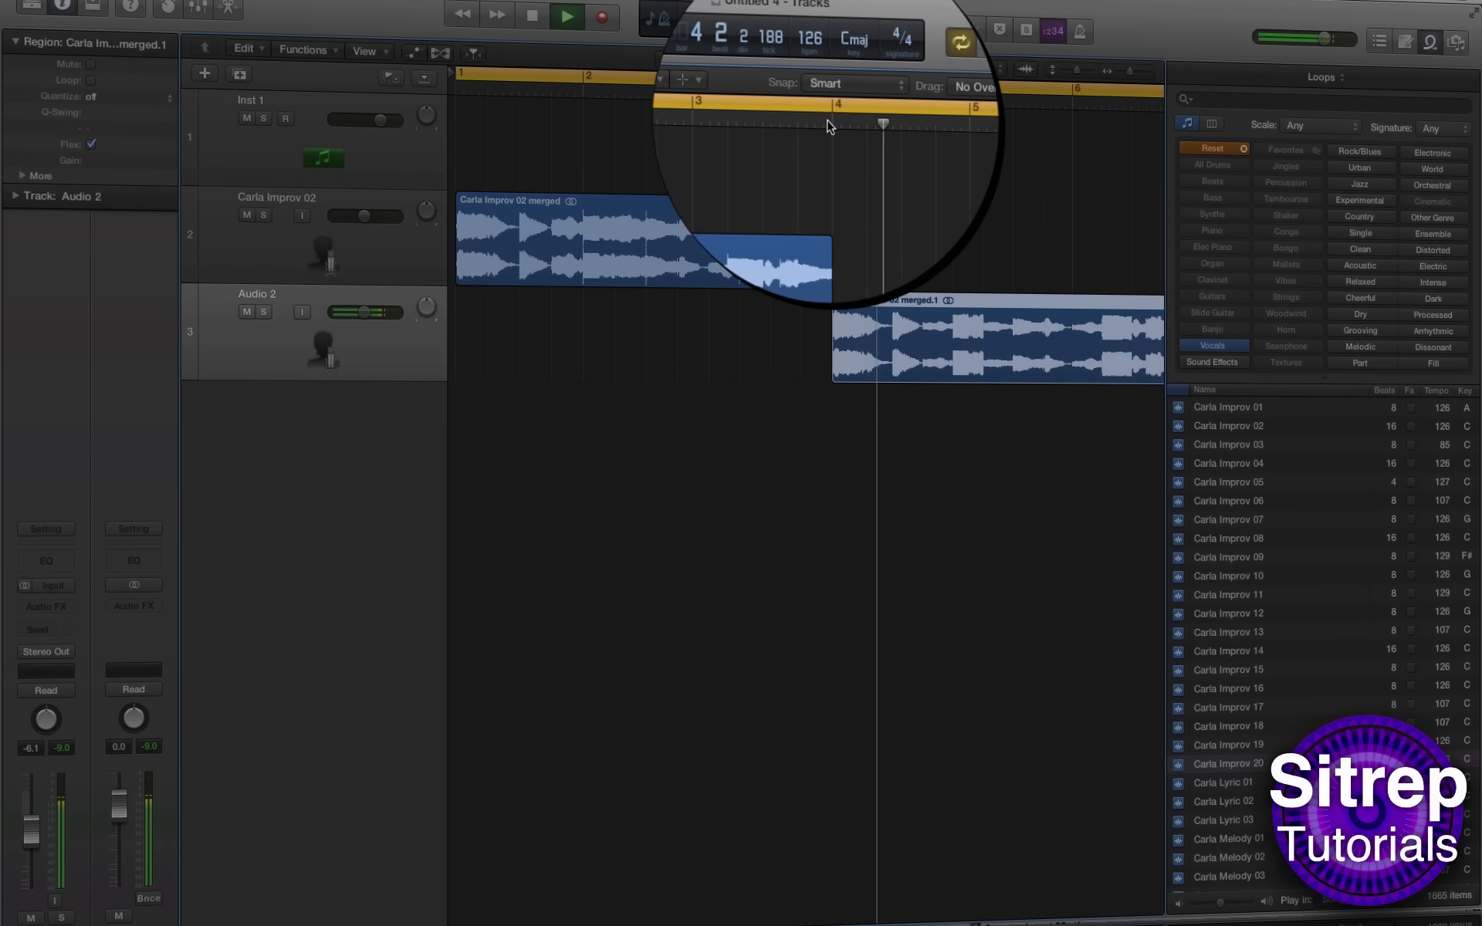
{"action": "key", "text": "space"}
Step: Open the Audio 2 region in the Flex Pitch editor and move the region to start at bar 1
{"action": "double_click", "coordinate": [921, 361]}
{"action": "scroll", "coordinate": [938, 224], "scroll_direction": "down", "scroll_amount": 2}
{"action": "scroll", "coordinate": [938, 224], "scroll_direction": "right", "scroll_amount": 1}
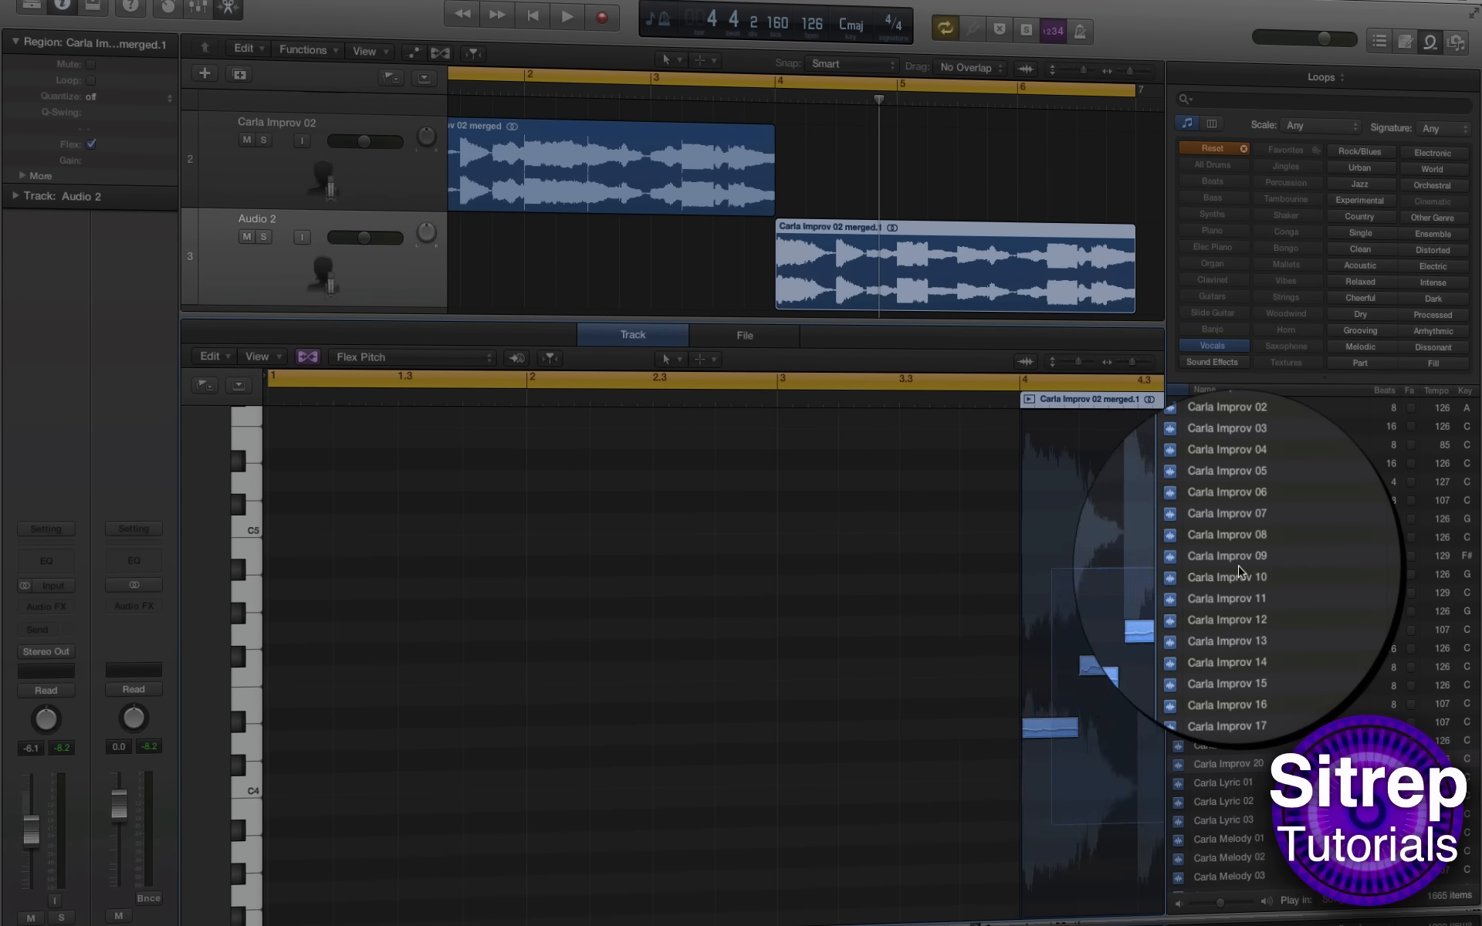
{"action": "scroll", "coordinate": [1075, 538], "scroll_direction": "right", "scroll_amount": 10}
{"action": "left_click_drag", "start_coordinate": [810, 269], "coordinate": [558, 255]}
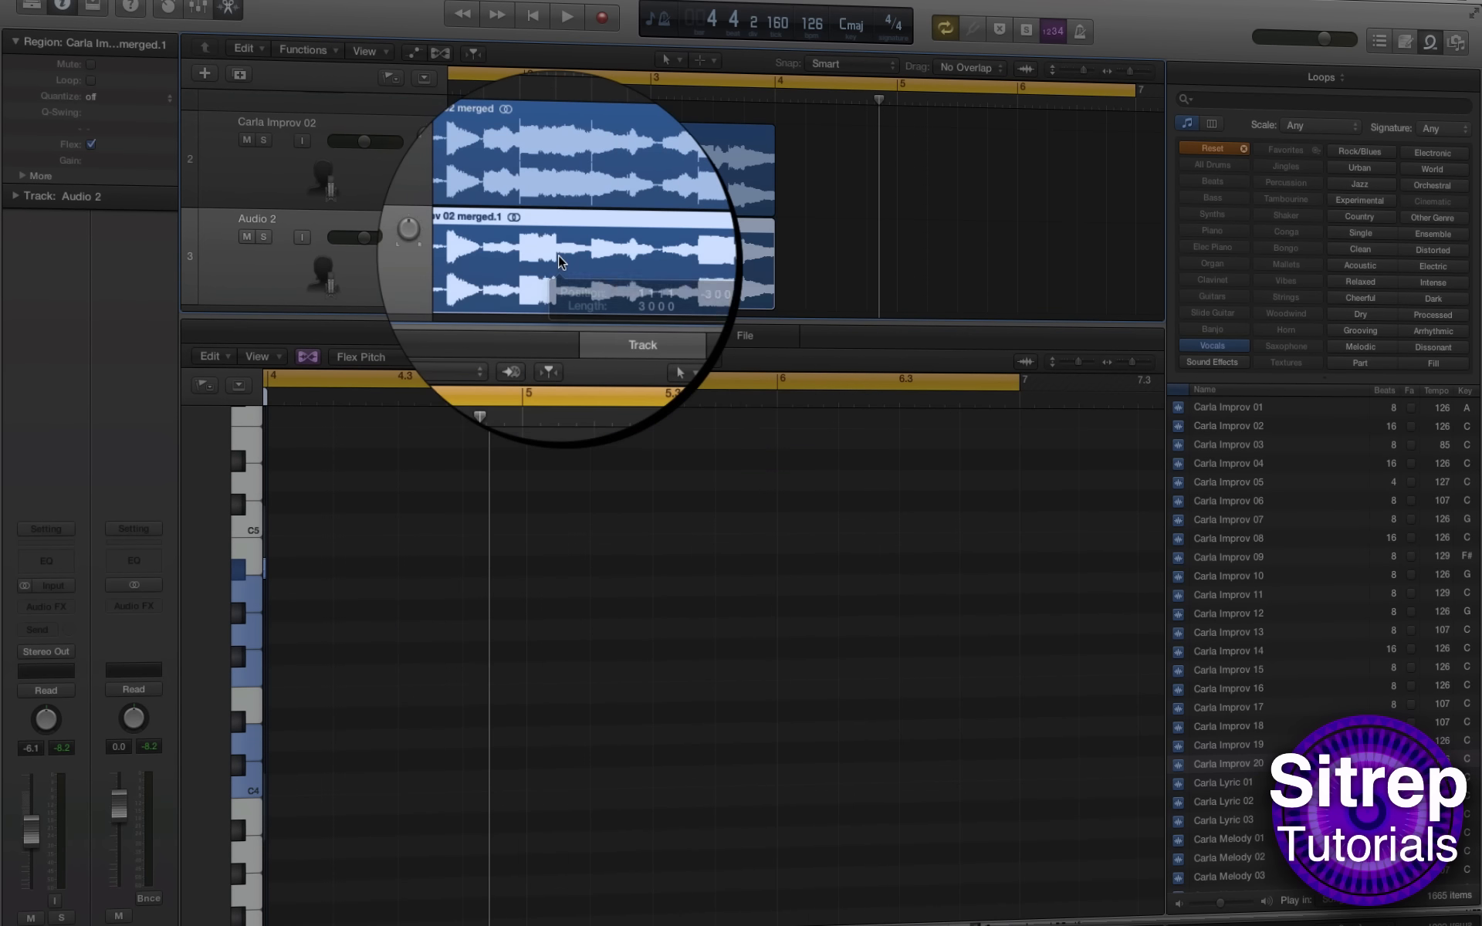
{"action": "scroll", "coordinate": [740, 575], "scroll_direction": "left", "scroll_amount": 3}
{"action": "scroll", "coordinate": [846, 259], "scroll_direction": "left", "scroll_amount": 2}
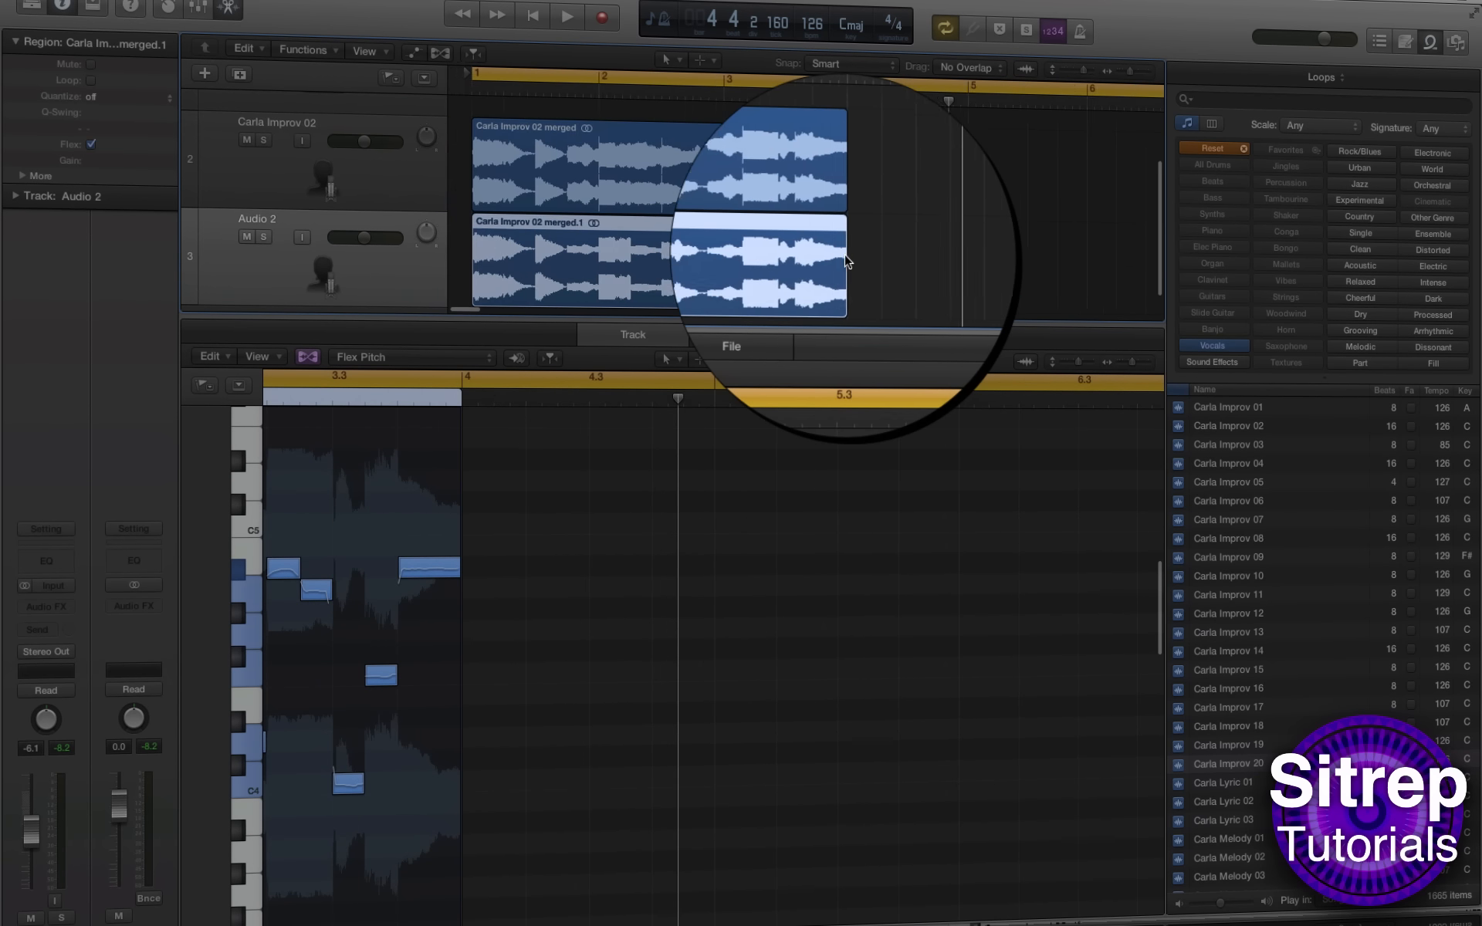
Step: Solo the Audio 2 track, close the track editor and play the region
{"action": "left_click", "coordinate": [267, 239]}
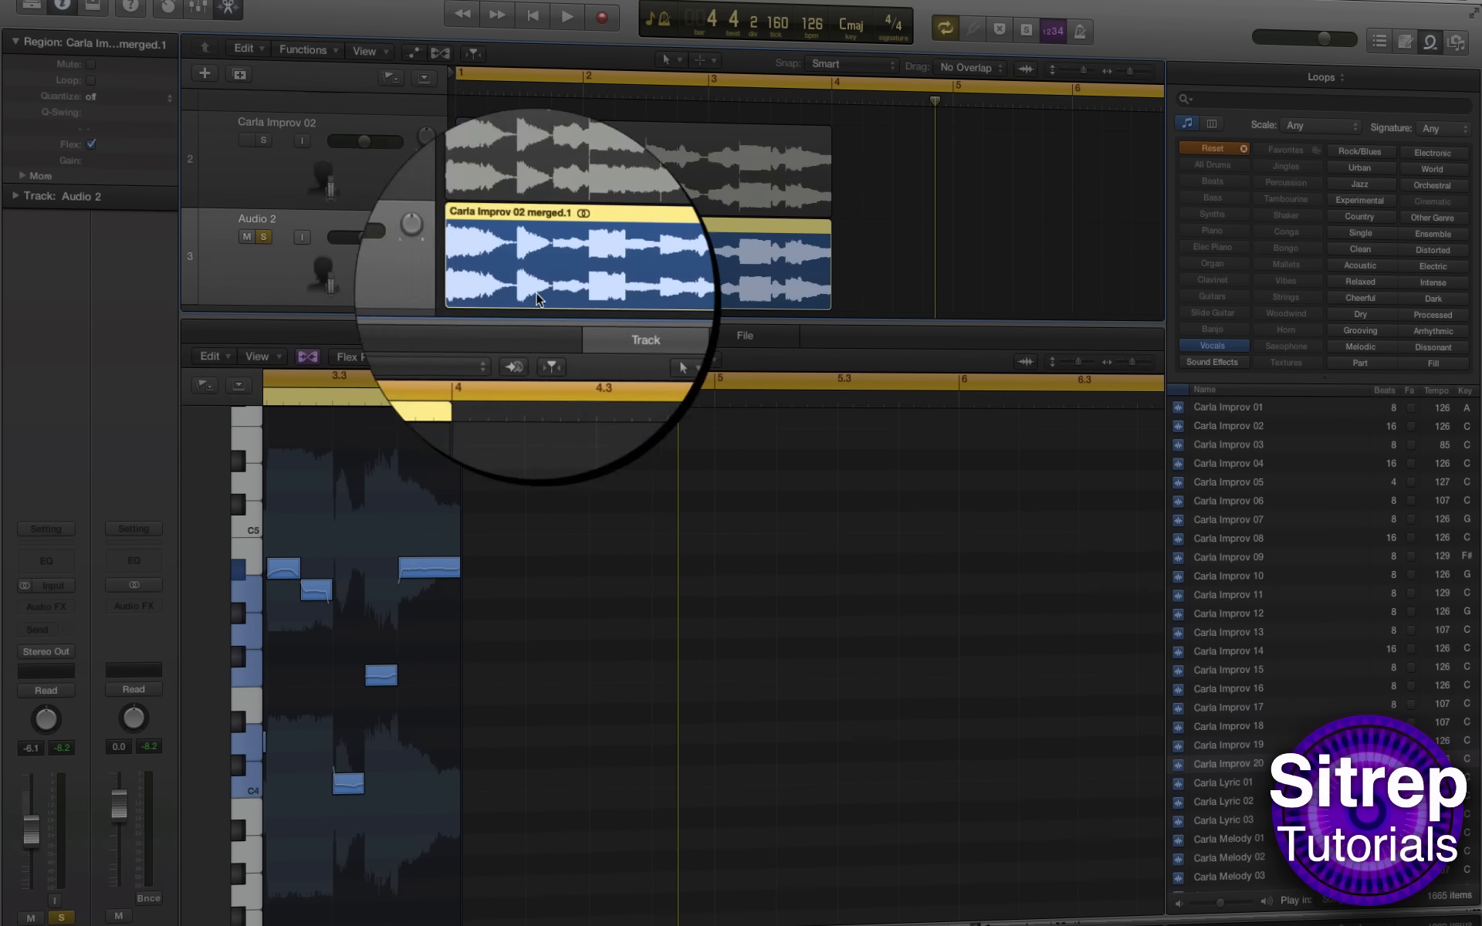
{"action": "left_click", "coordinate": [228, 9]}
{"action": "left_click", "coordinate": [787, 412]}
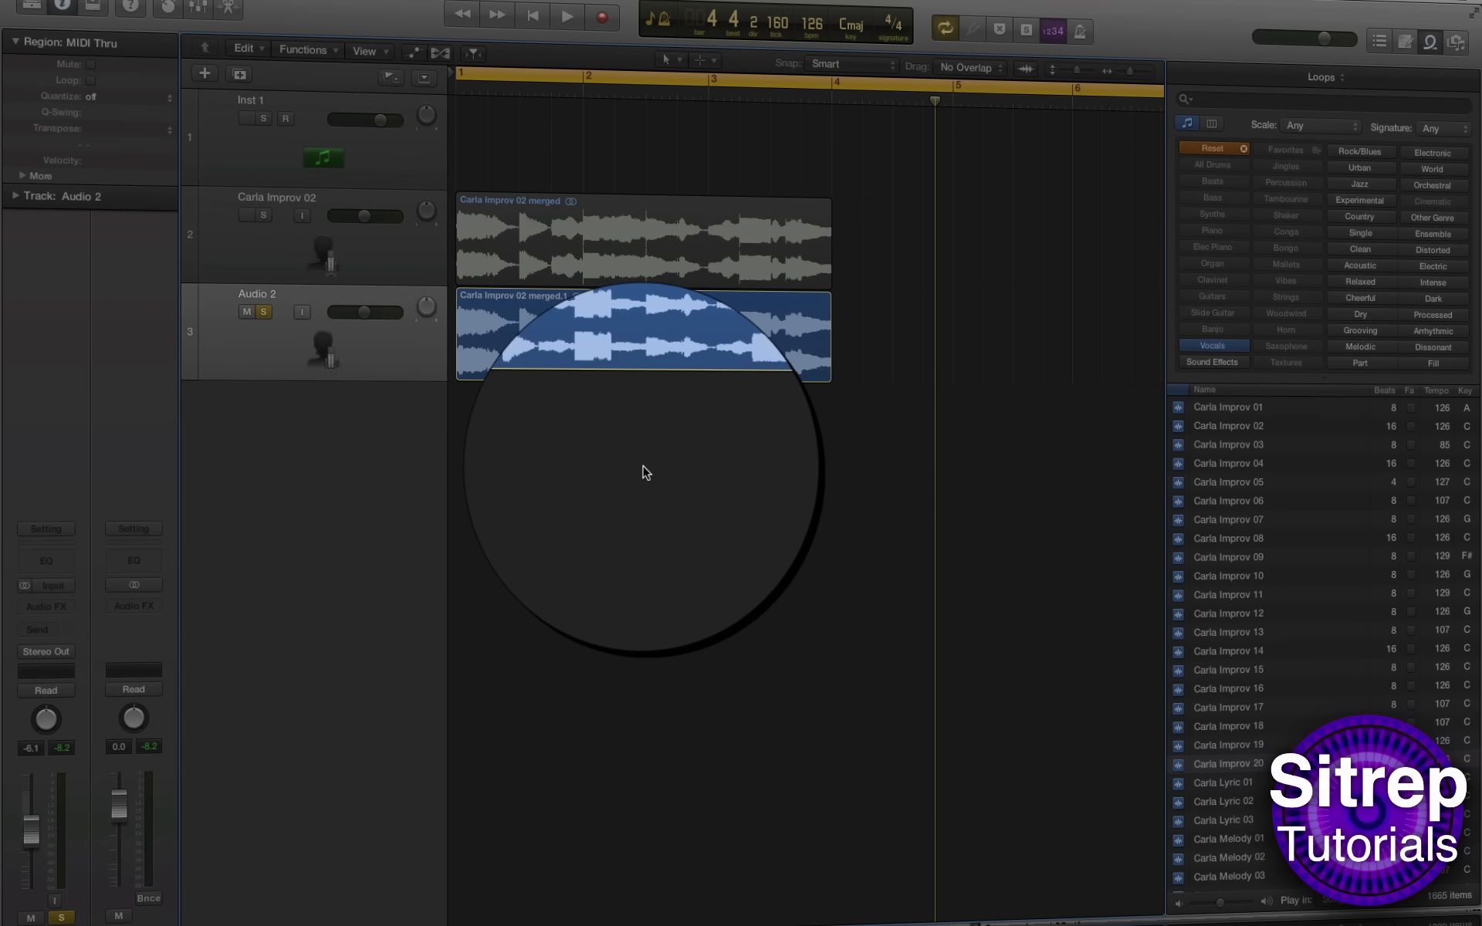
{"action": "key", "text": "space"}
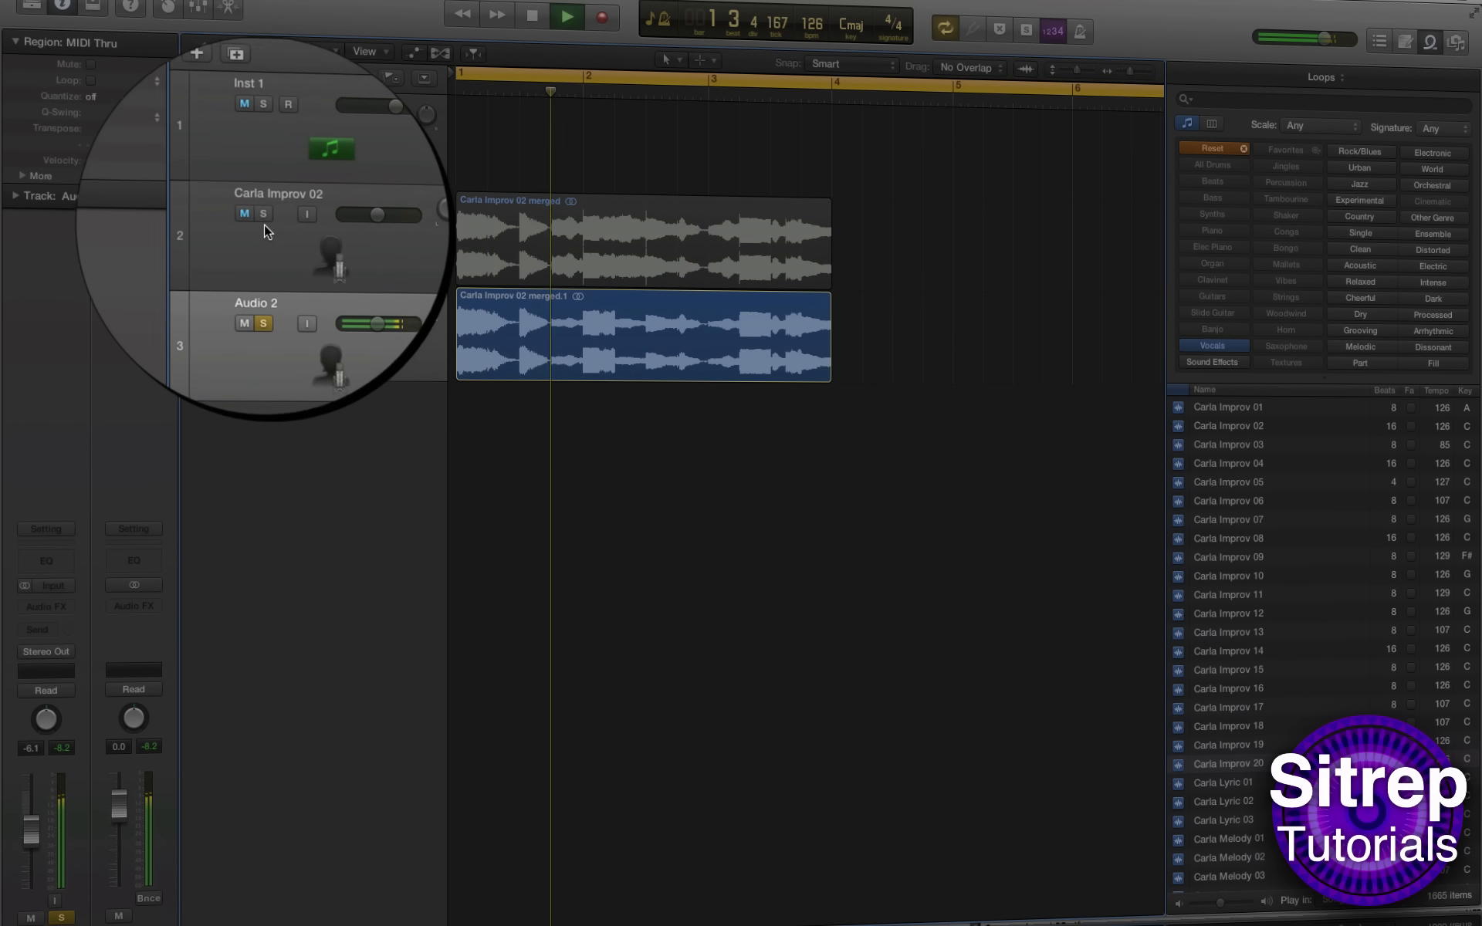
Step: Compare the sound of both tracks soloed together with Audio 2 soloed alone from the start
{"action": "left_click", "coordinate": [263, 216]}
{"action": "key", "text": "space"}
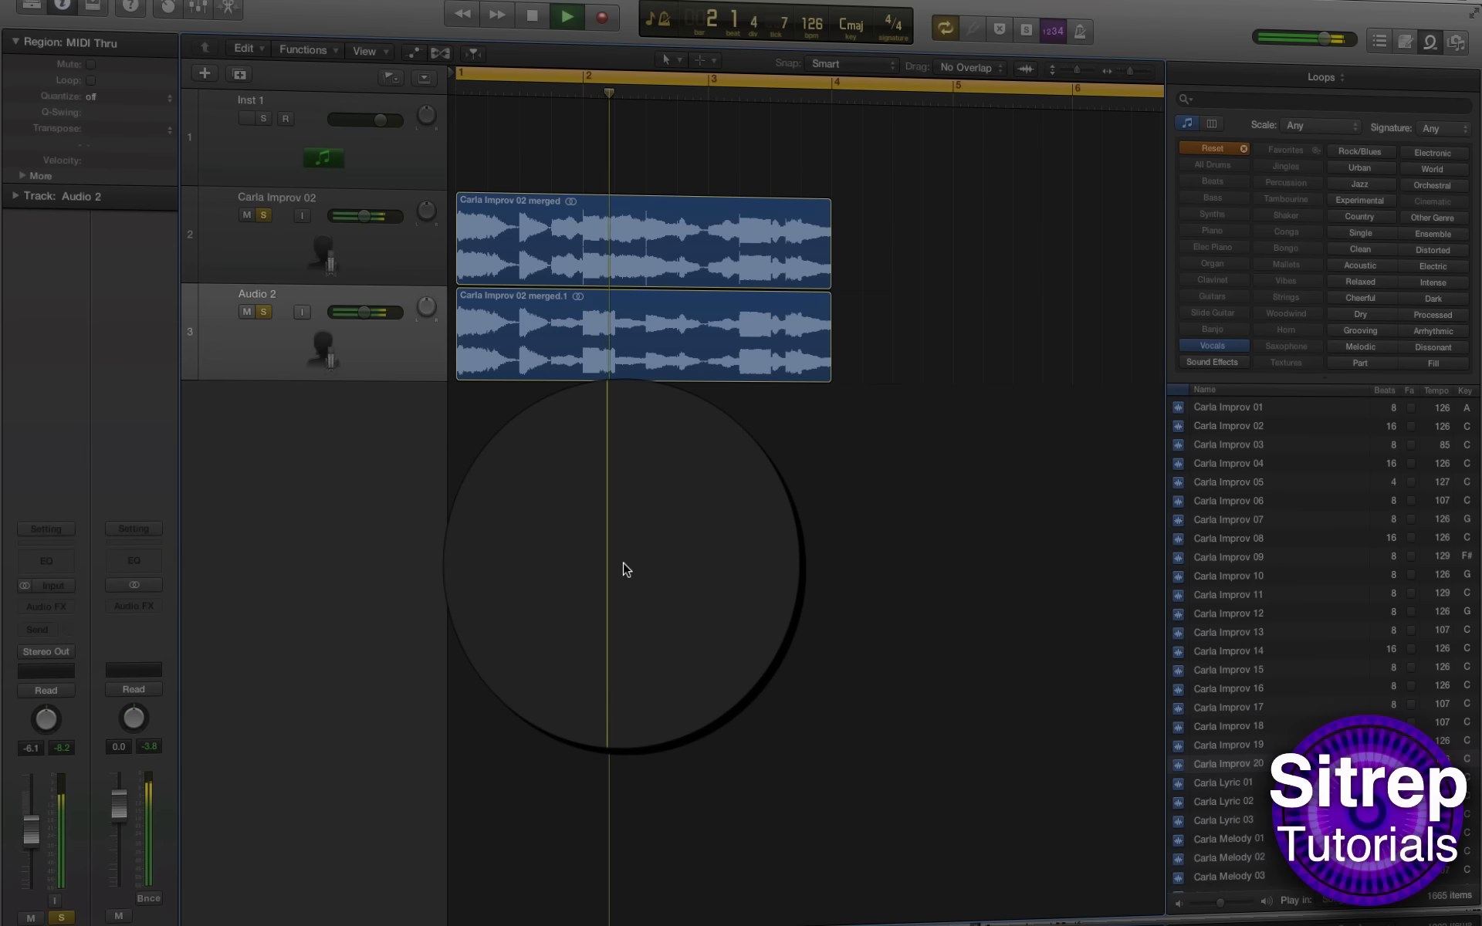
{"action": "key", "text": "space"}
{"action": "left_click", "coordinate": [263, 213]}
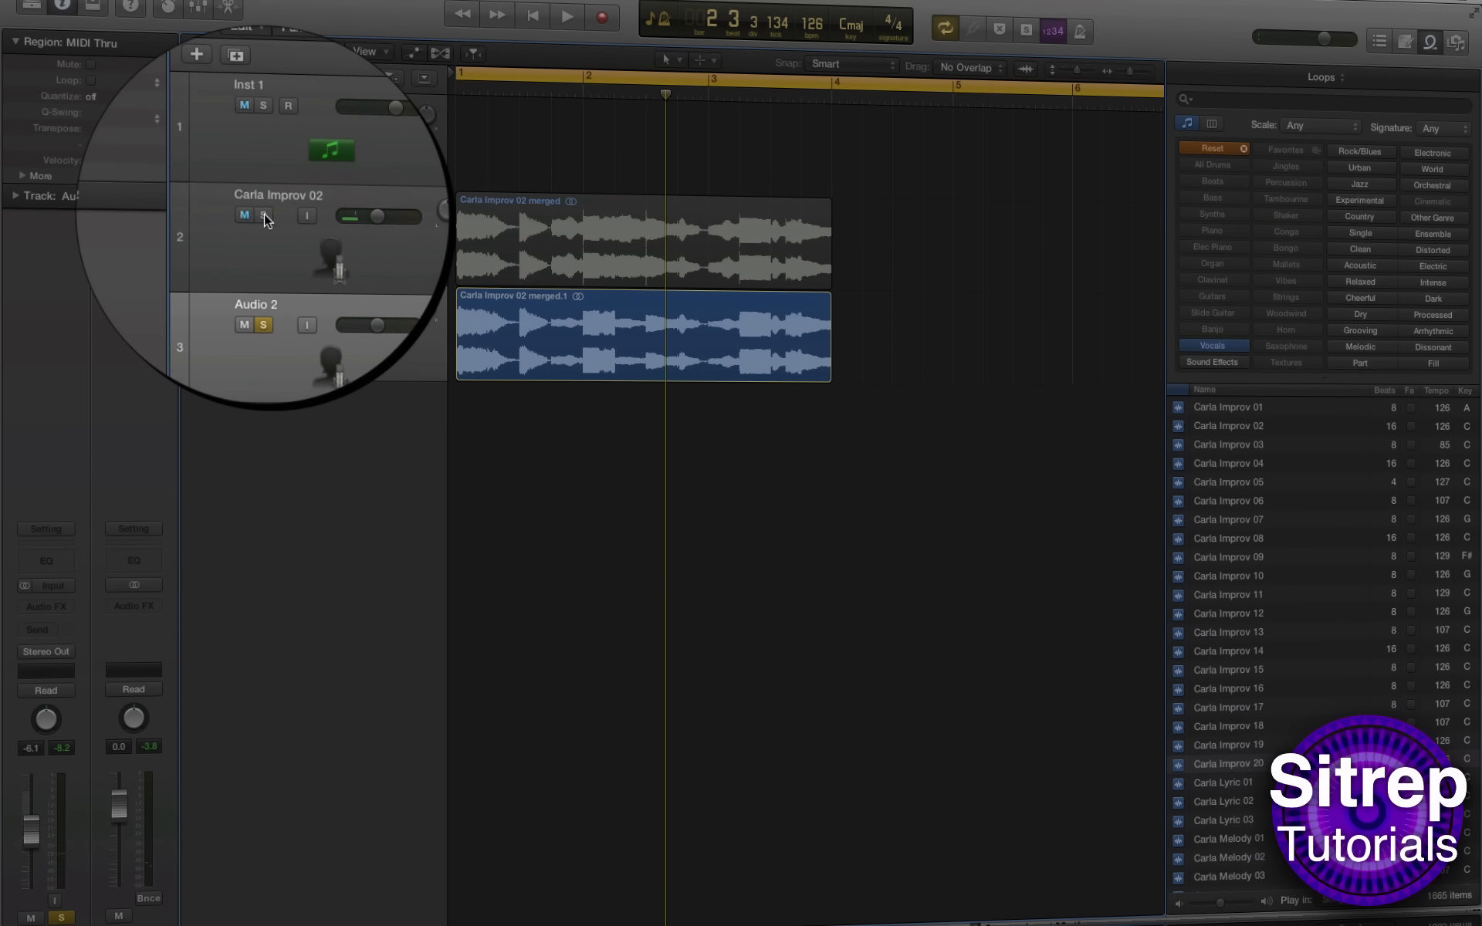
{"action": "key", "text": "Return"}
{"action": "key", "text": "space"}
{"action": "key", "text": "space"}
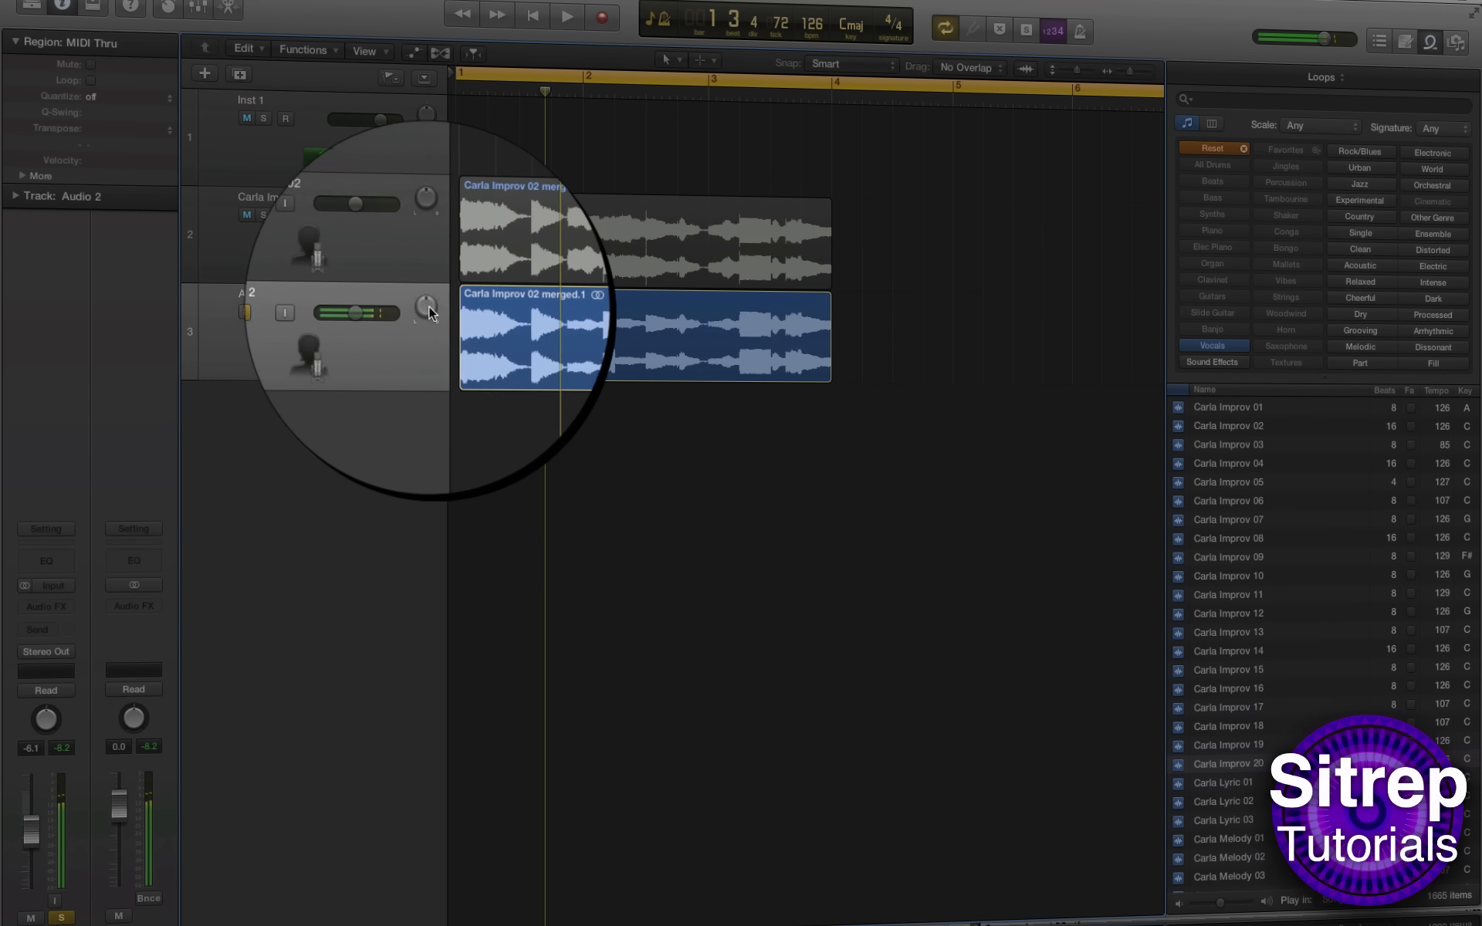
Step: Pan Audio 2 to the left and Carla Improv 02 to +21, and play both tracks soloed
{"action": "left_click_drag", "start_coordinate": [426, 306], "coordinate": [424, 351]}
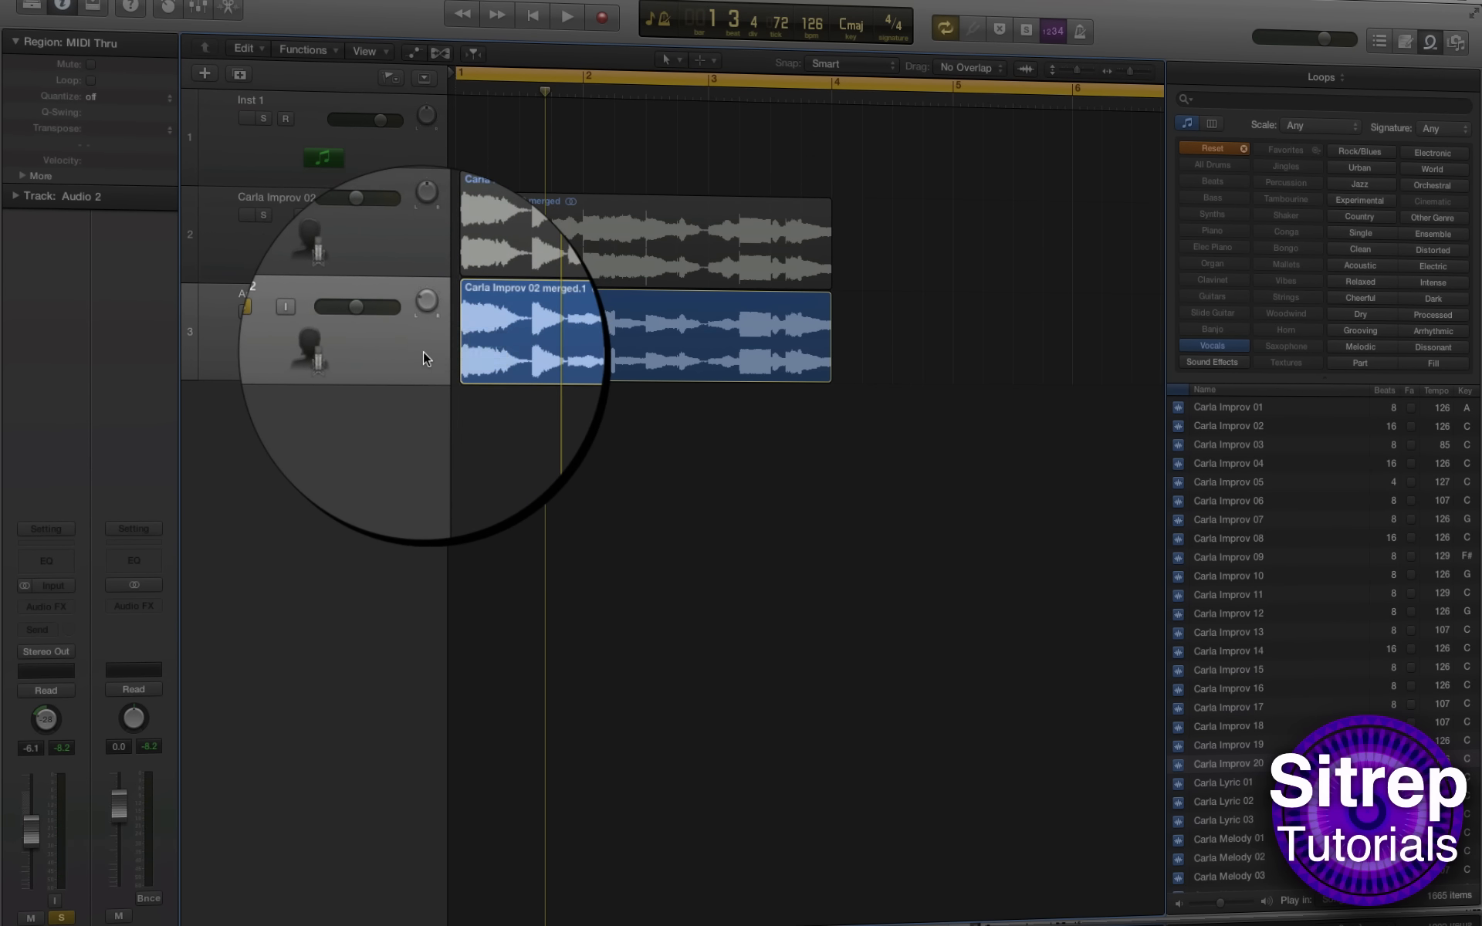
{"action": "key", "text": "space"}
{"action": "key", "text": "space"}
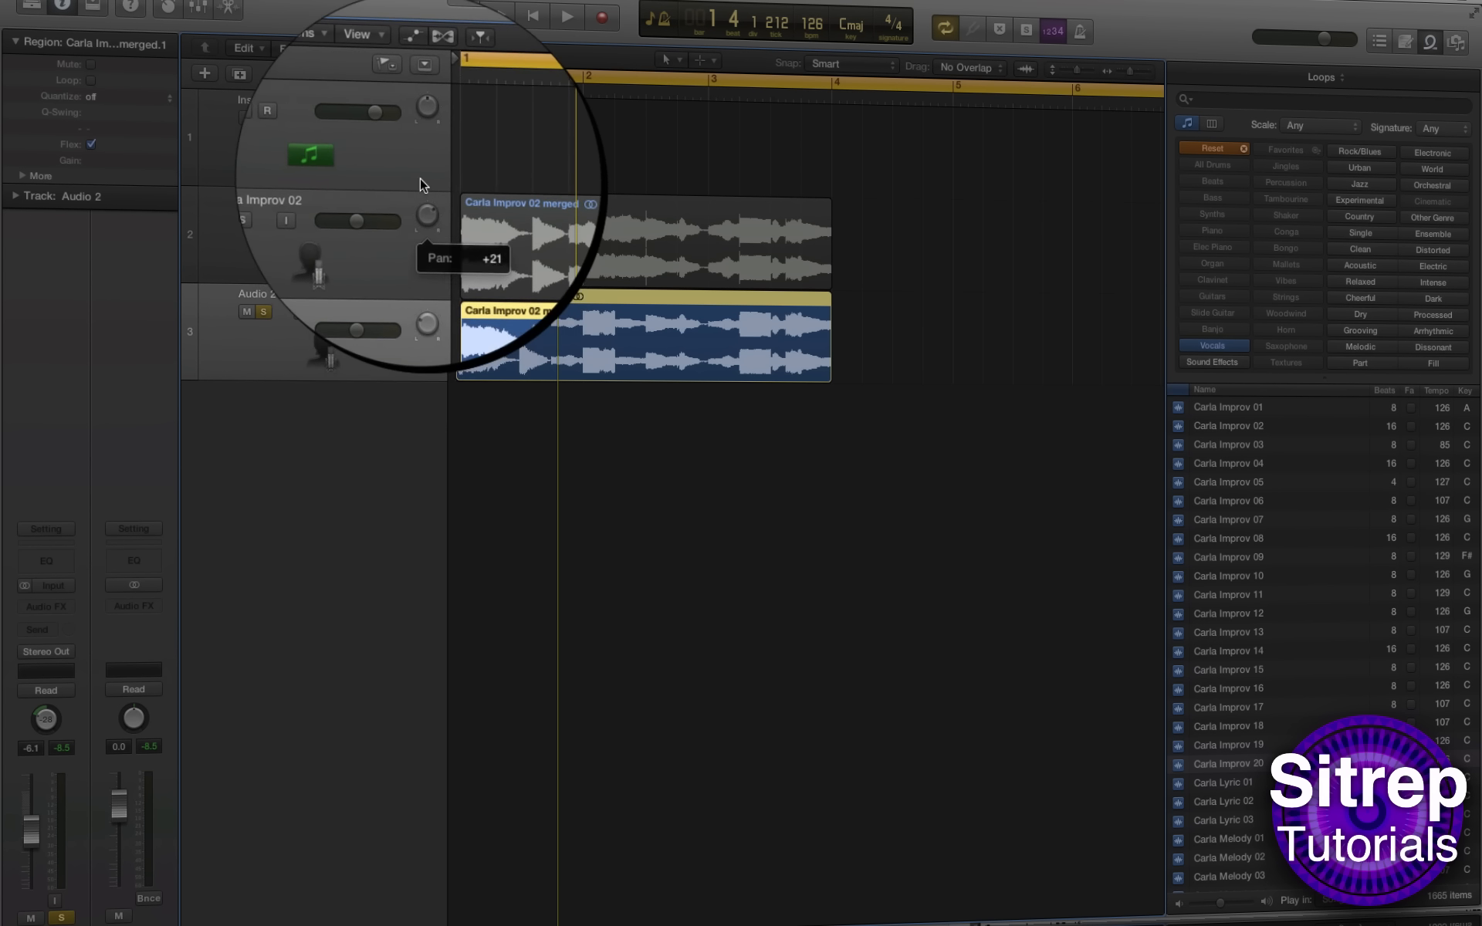
{"action": "left_click", "coordinate": [266, 213]}
{"action": "key", "text": "space"}
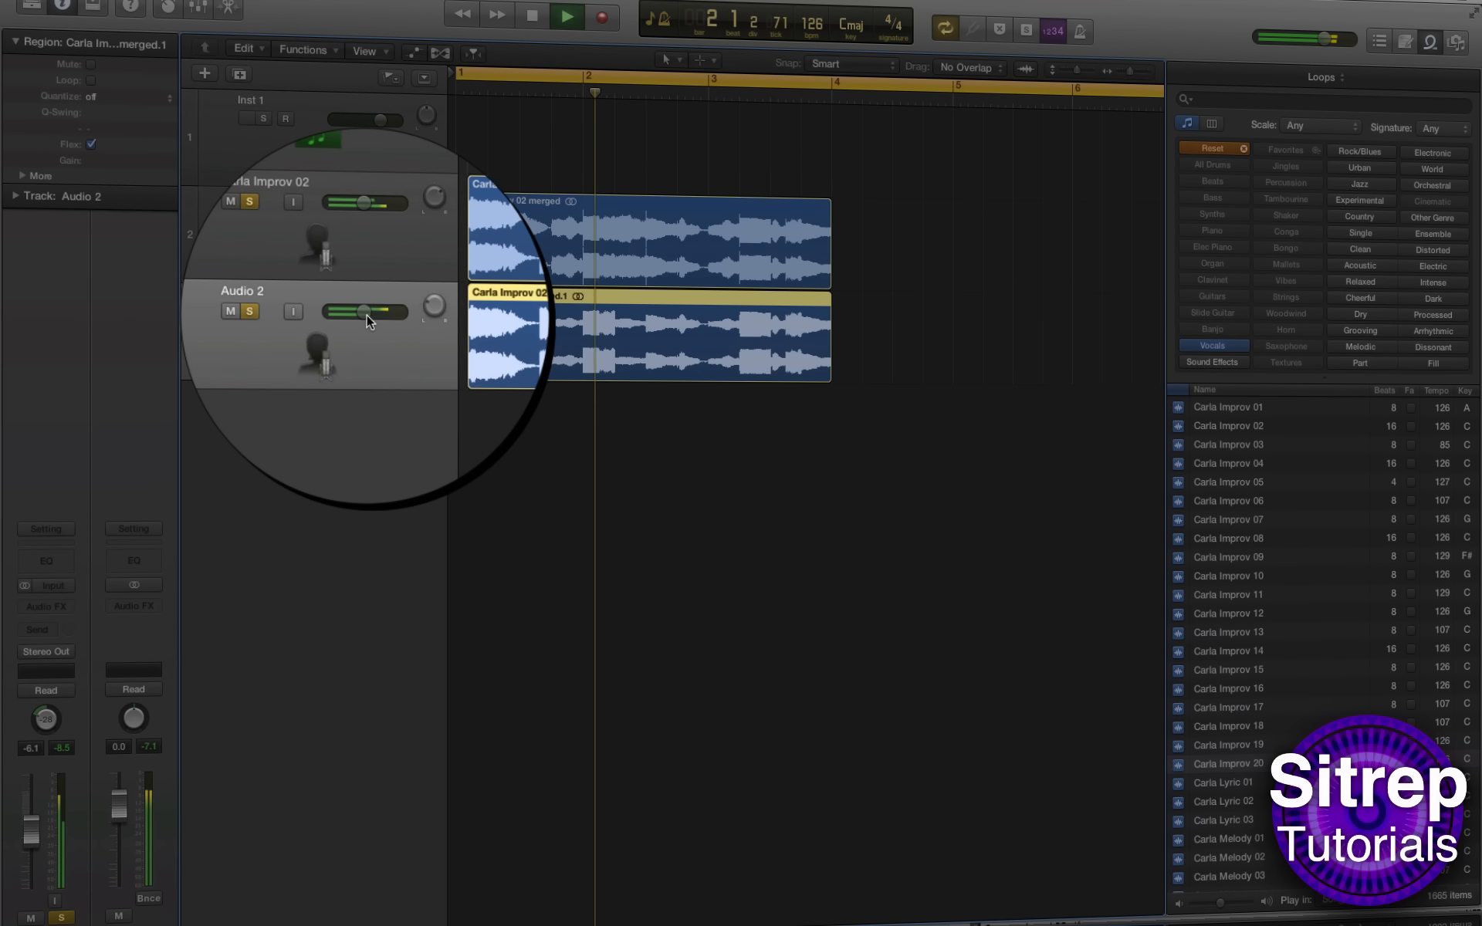
Step: Lower the Audio 2 volume to about -13.3 dB, reduce the pan of Carla Improv 02 and play both tracks
{"action": "key", "text": "space"}
{"action": "left_click_drag", "start_coordinate": [366, 314], "coordinate": [336, 313]}
{"action": "left_click_drag", "start_coordinate": [425, 213], "coordinate": [425, 225]}
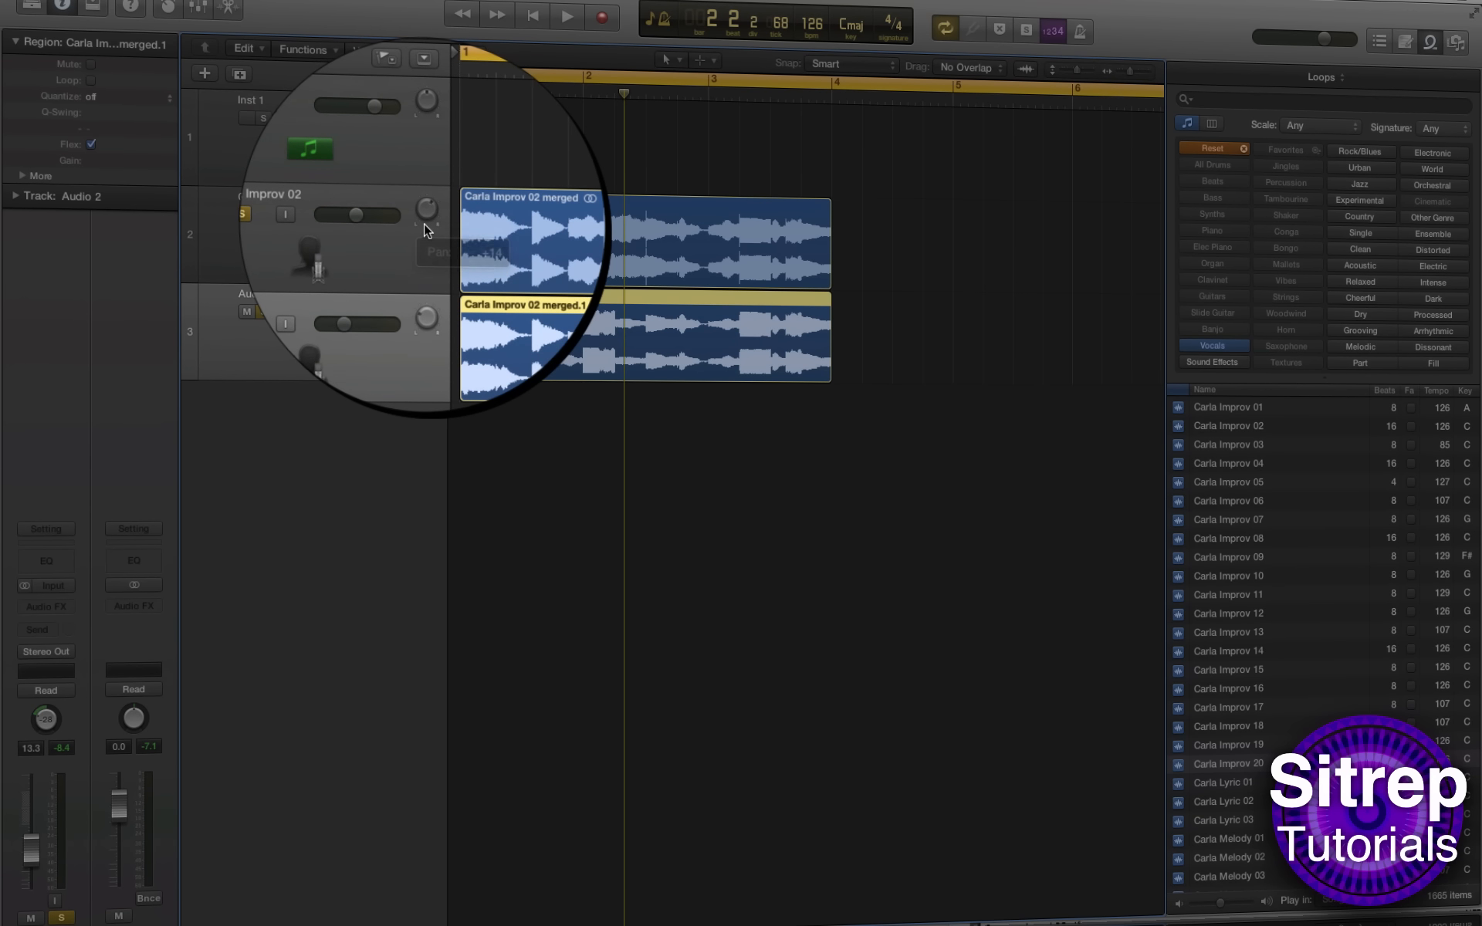
{"action": "key", "text": "space"}
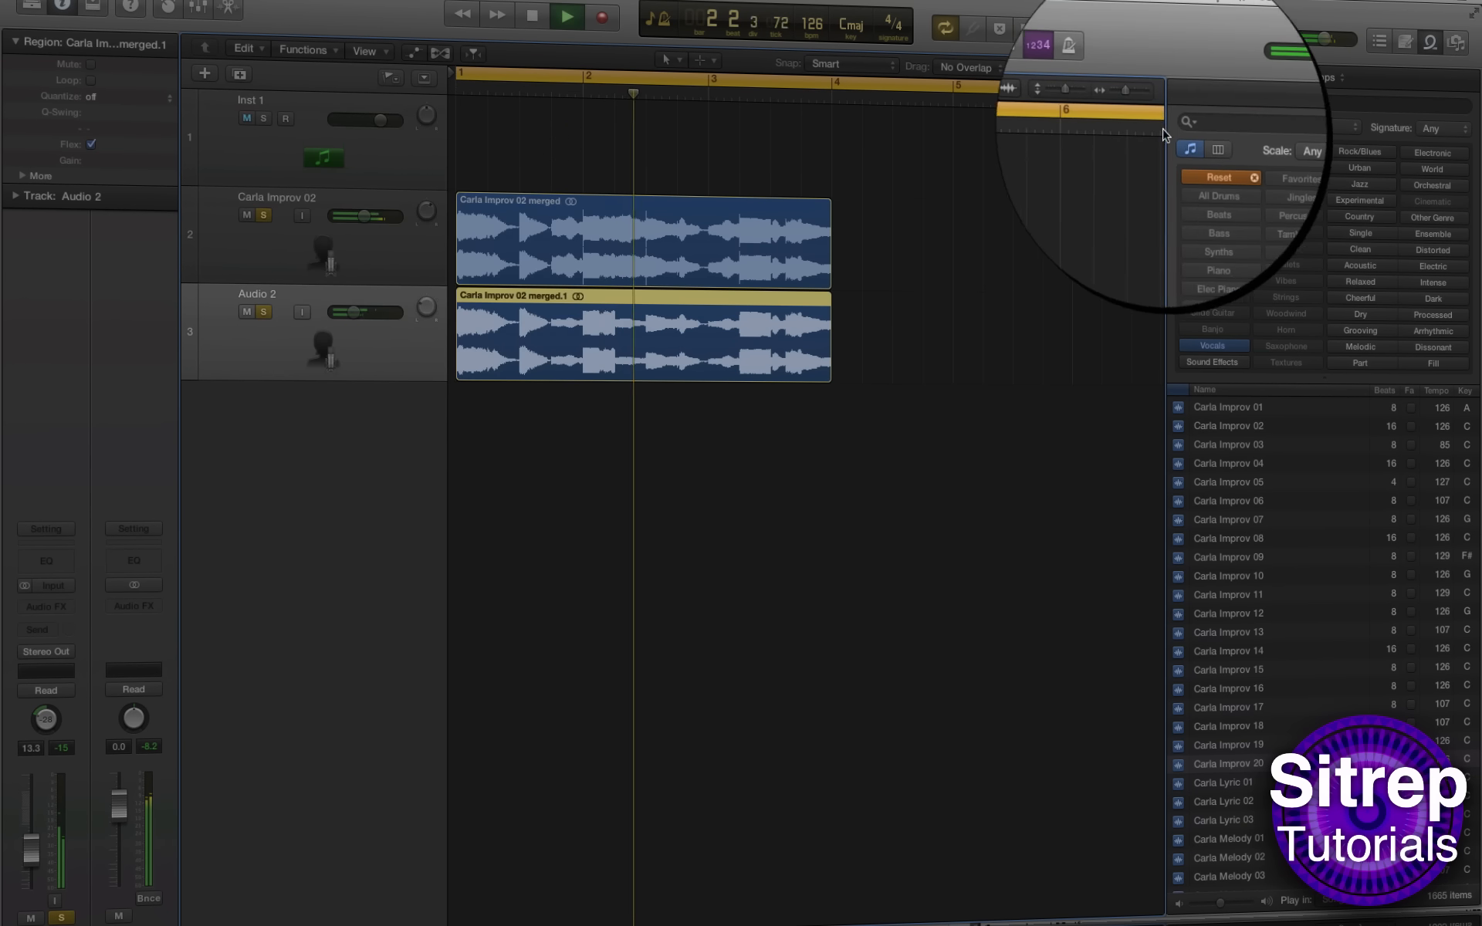
Step: Nudge the Audio 2 region slightly later than the region on Carla Improv 02 and play the offset layers
{"action": "key", "text": "space"}
{"action": "left_click", "coordinate": [1147, 88]}
{"action": "left_click", "coordinate": [1148, 90]}
{"action": "left_click", "coordinate": [1148, 89]}
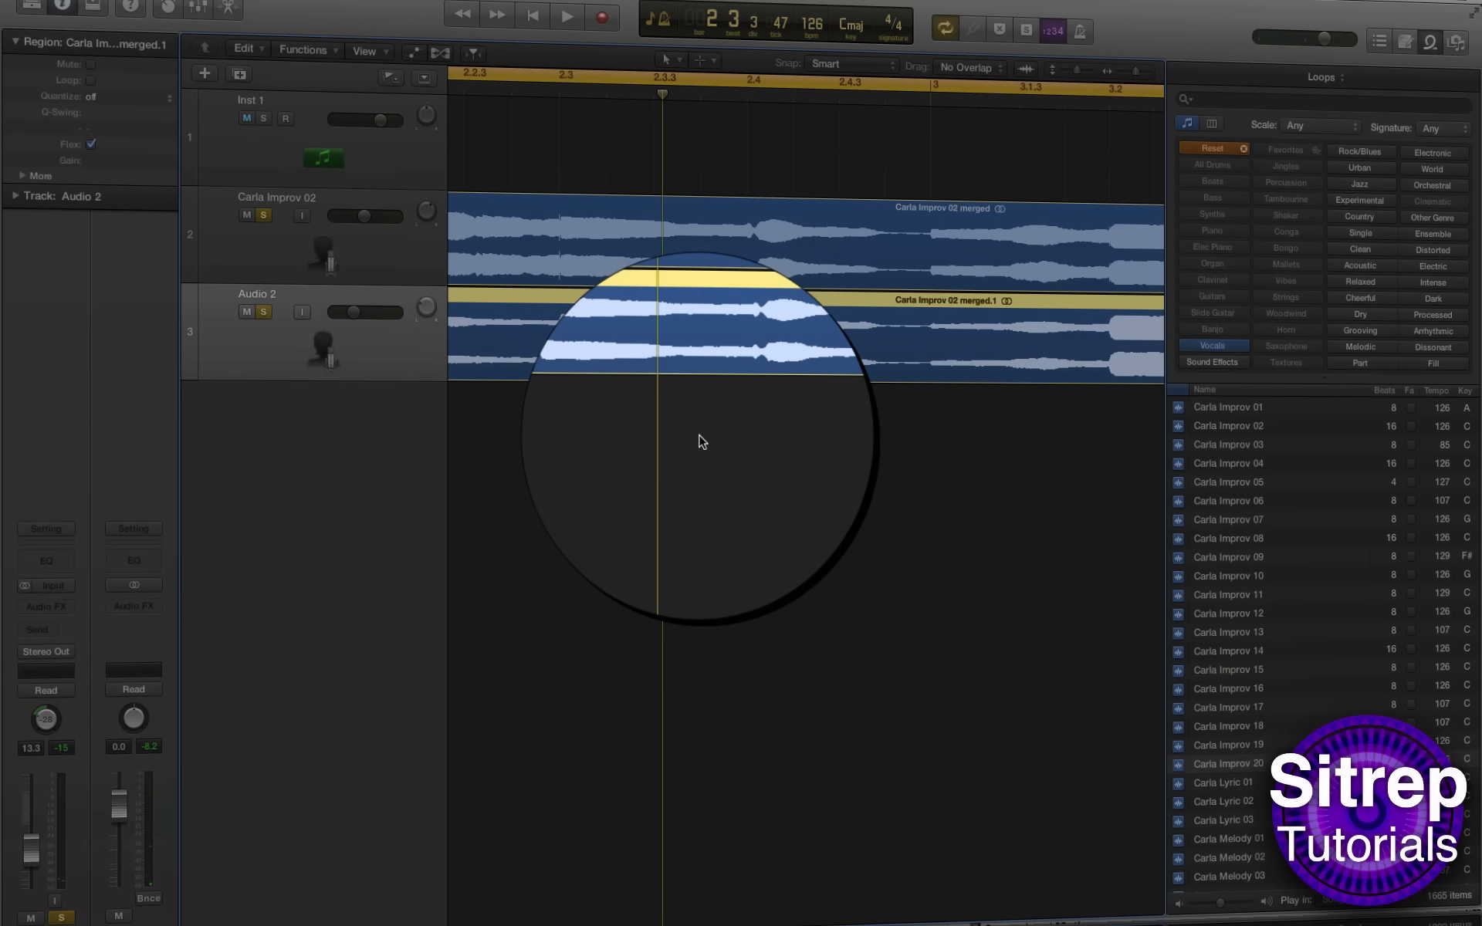
{"action": "scroll", "coordinate": [701, 438], "scroll_direction": "left", "scroll_amount": 10}
{"action": "left_click", "coordinate": [1136, 70]}
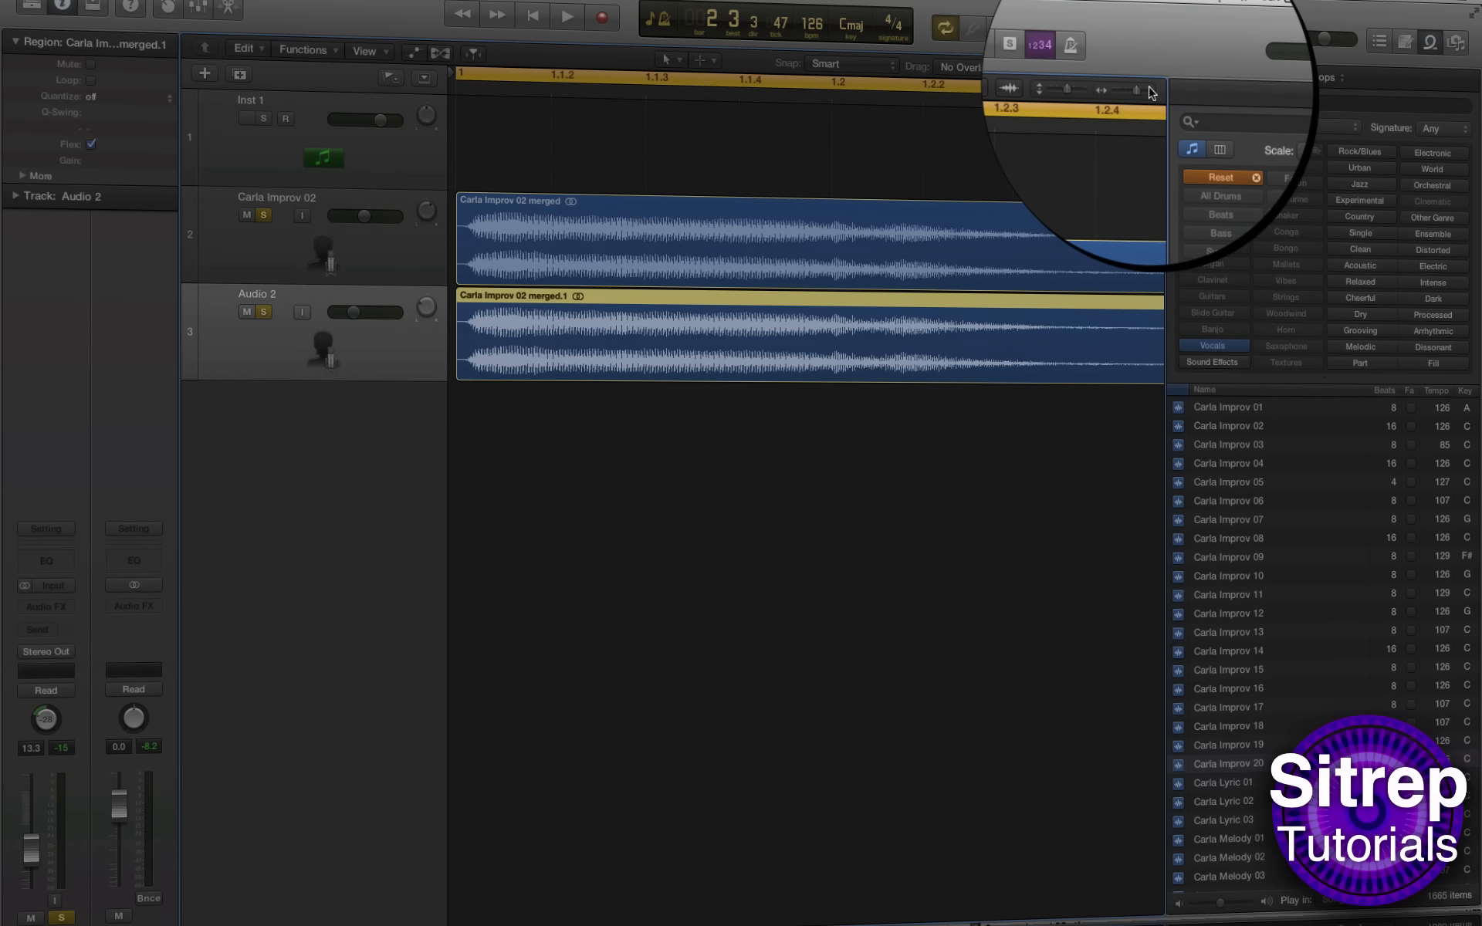
{"action": "left_click", "coordinate": [539, 471]}
{"action": "left_click", "coordinate": [529, 321]}
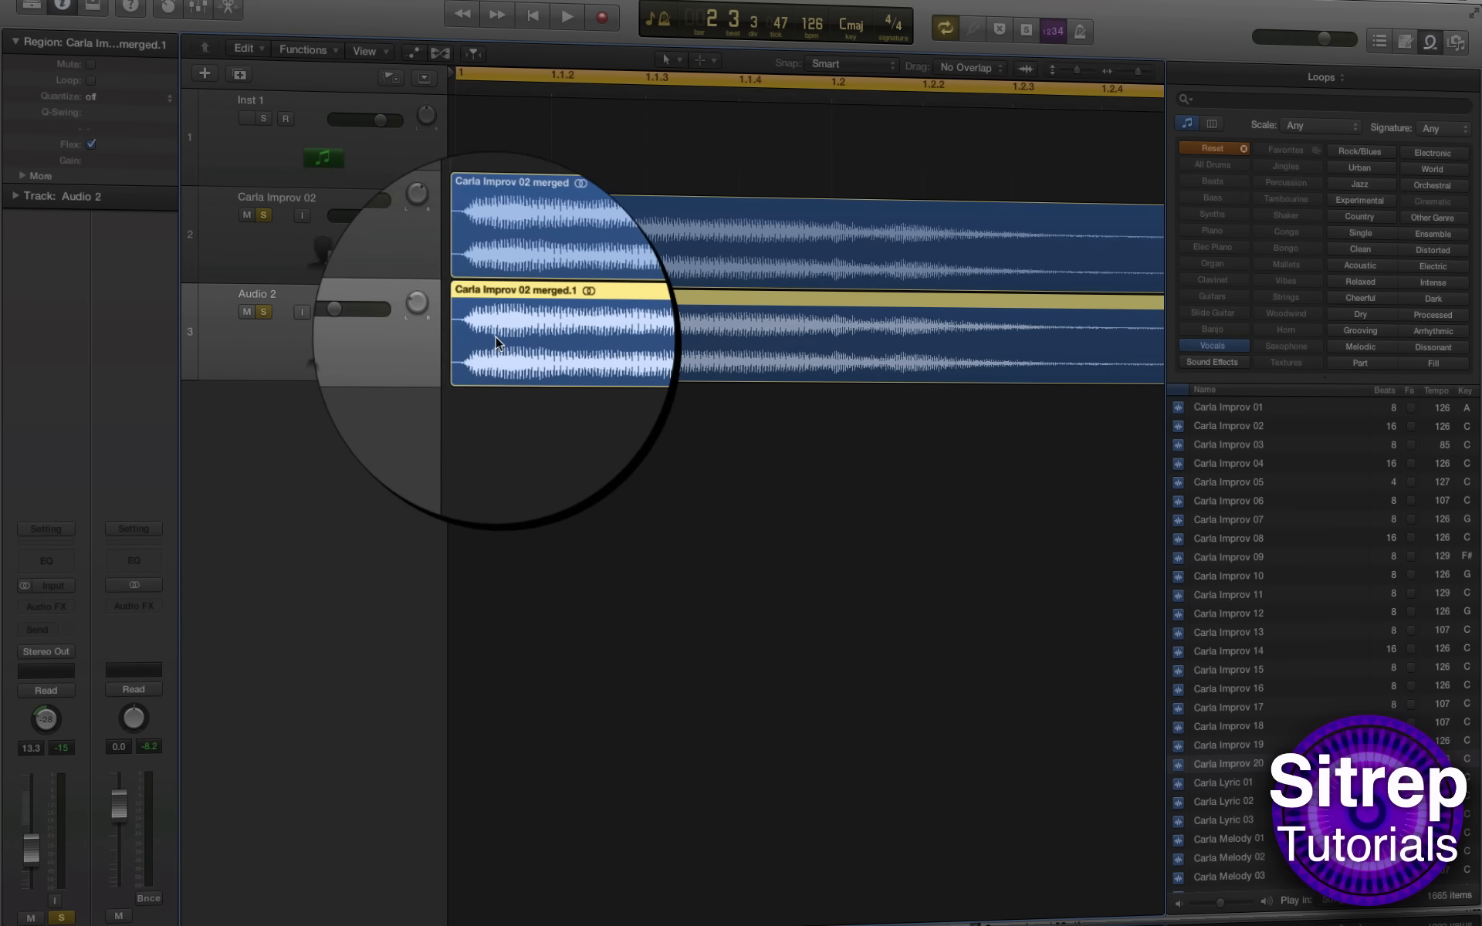
{"action": "left_click_drag", "start_coordinate": [496, 337], "coordinate": [503, 336]}
{"action": "key", "text": "space"}
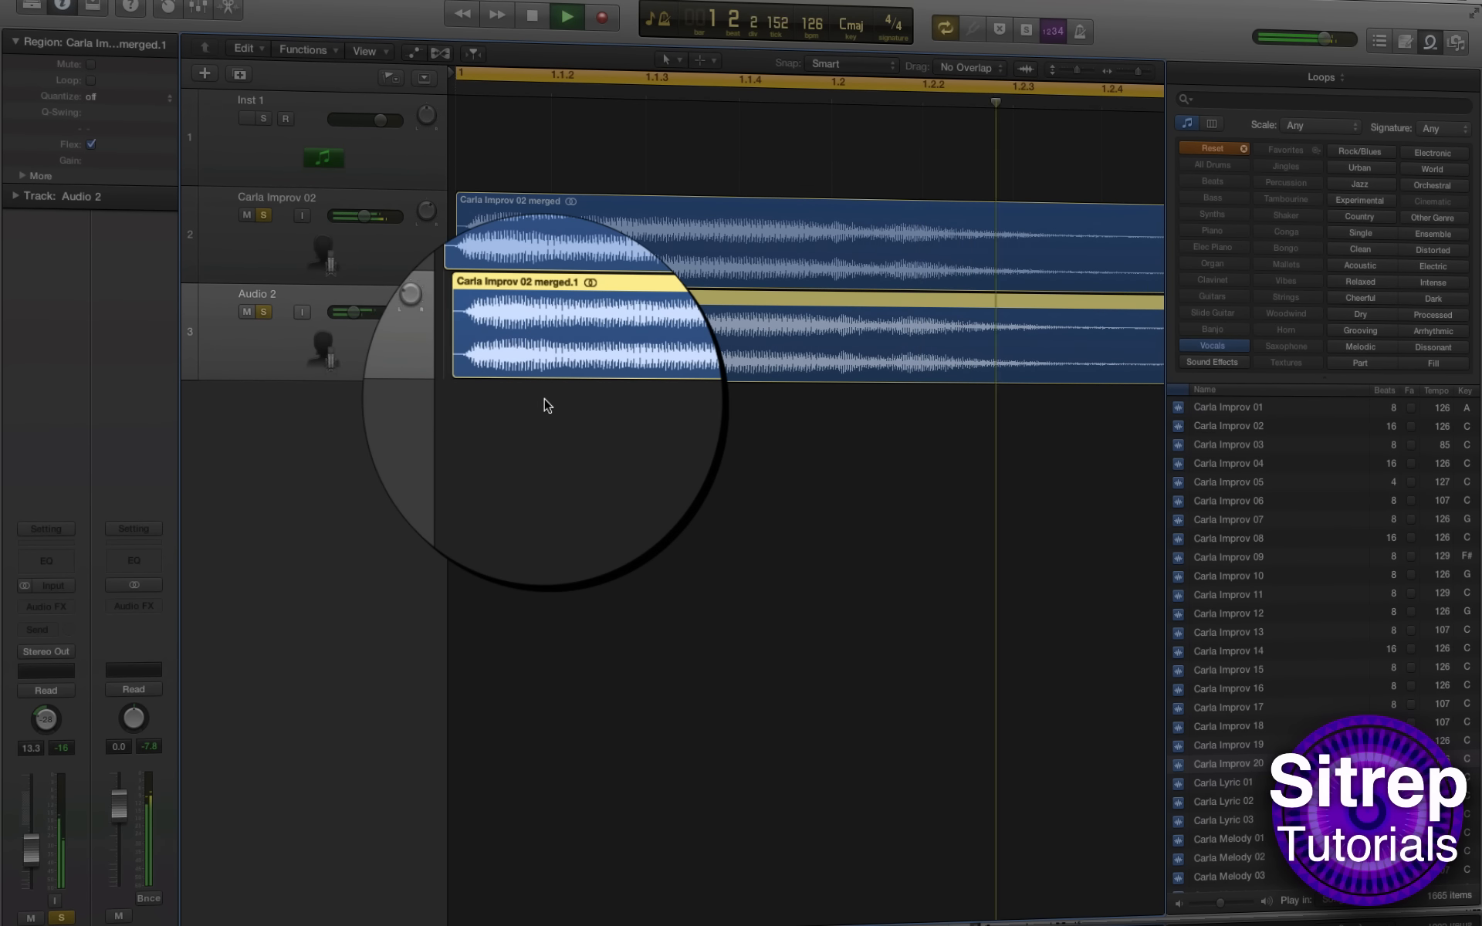
Step: Narrow the stereo spread by setting the Audio 2 pan to -10 and readjusting the Carla Improv 02 pan
{"action": "left_click", "coordinate": [1122, 89]}
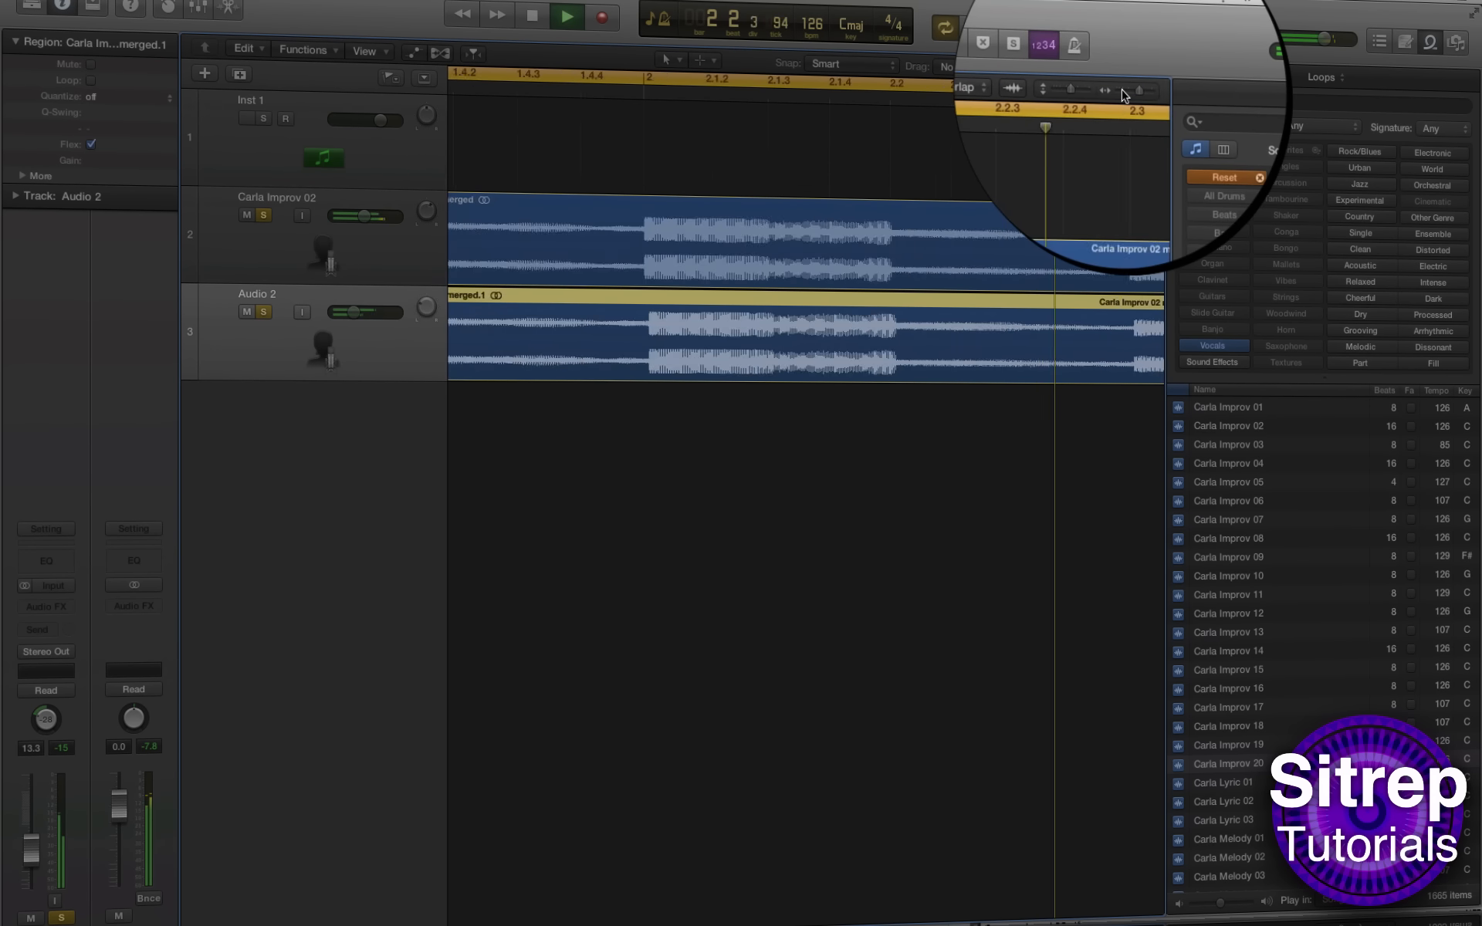
{"action": "left_click", "coordinate": [1122, 90]}
{"action": "left_click", "coordinate": [1122, 90]}
{"action": "left_click", "coordinate": [1122, 90]}
{"action": "left_click", "coordinate": [1122, 91]}
{"action": "scroll", "coordinate": [850, 174], "scroll_direction": "left", "scroll_amount": 5}
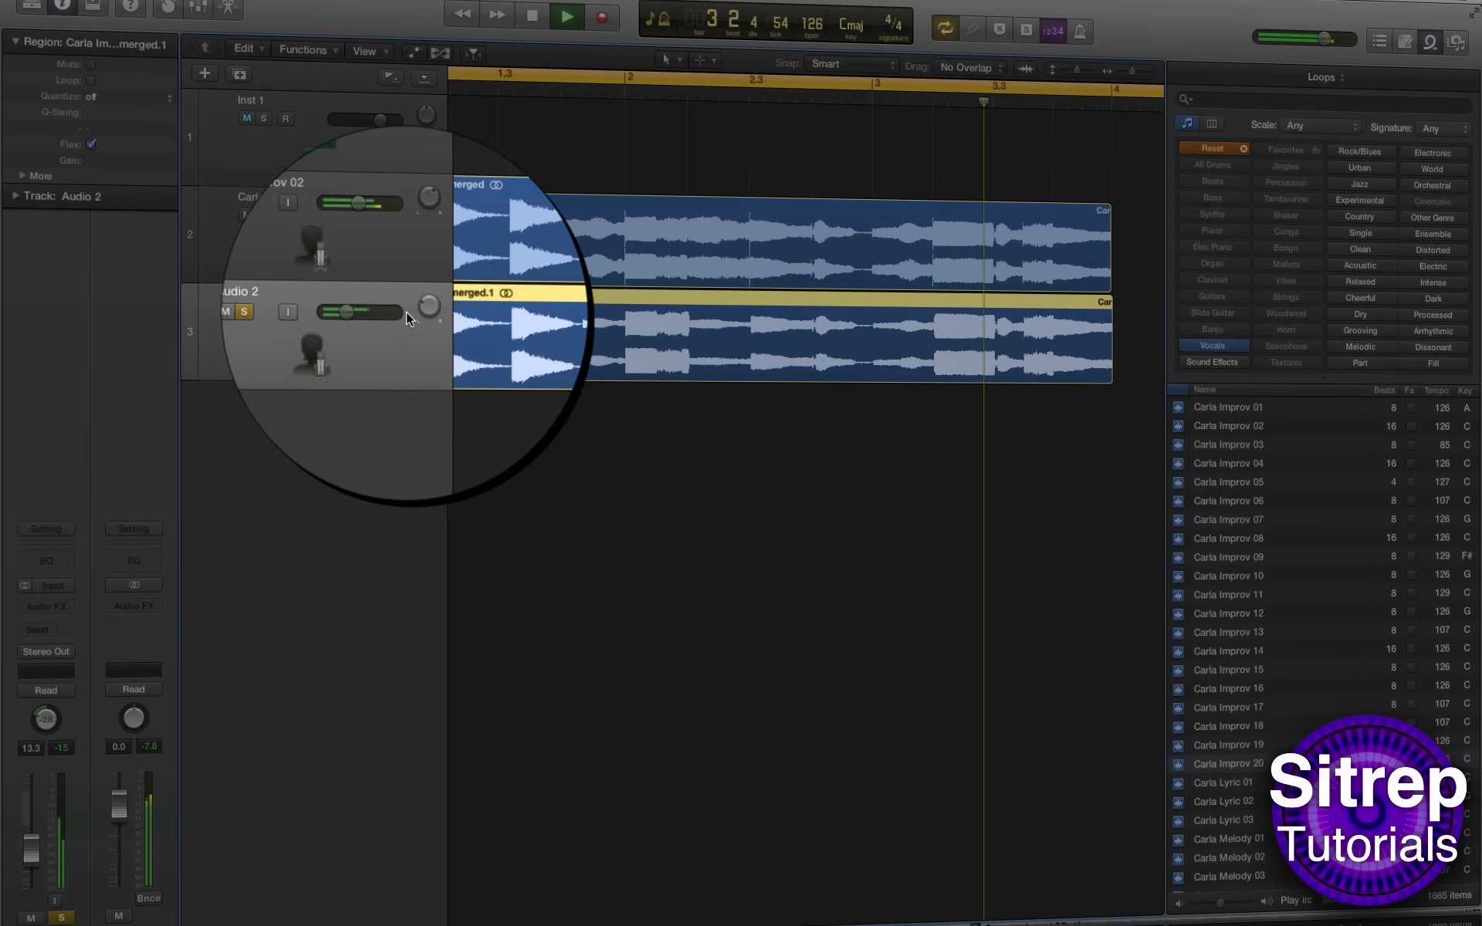
{"action": "key", "text": "space"}
{"action": "left_click_drag", "start_coordinate": [428, 307], "coordinate": [422, 279]}
{"action": "left_click_drag", "start_coordinate": [422, 206], "coordinate": [423, 213]}
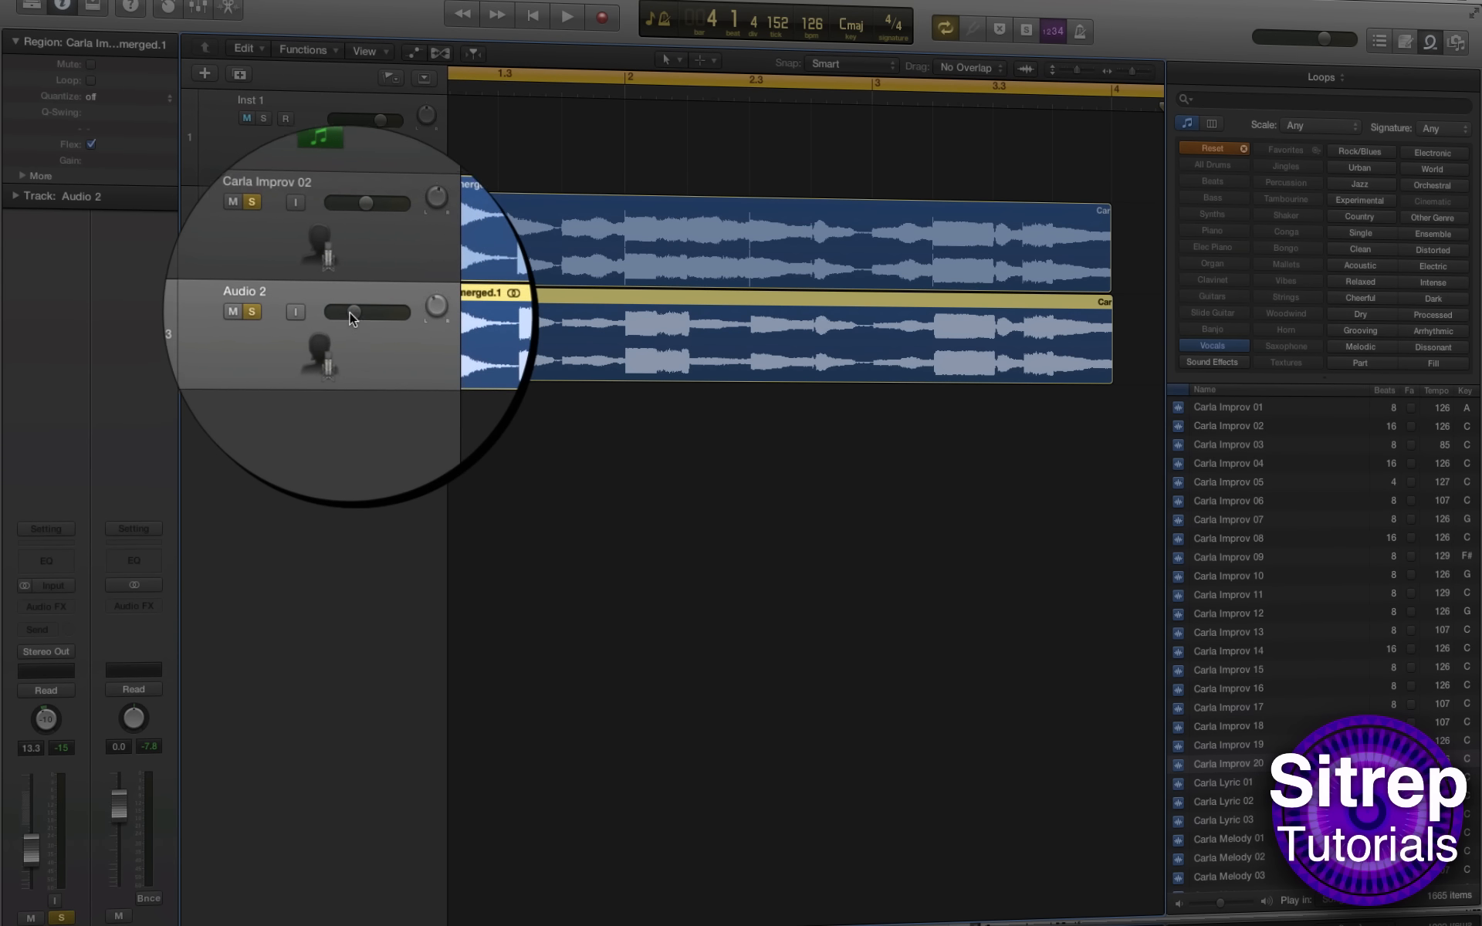
Step: Lower the Audio 2 volume to -25.0 dB while checking the blend in playback
{"action": "left_click_drag", "start_coordinate": [350, 314], "coordinate": [333, 314]}
{"action": "key", "text": "space"}
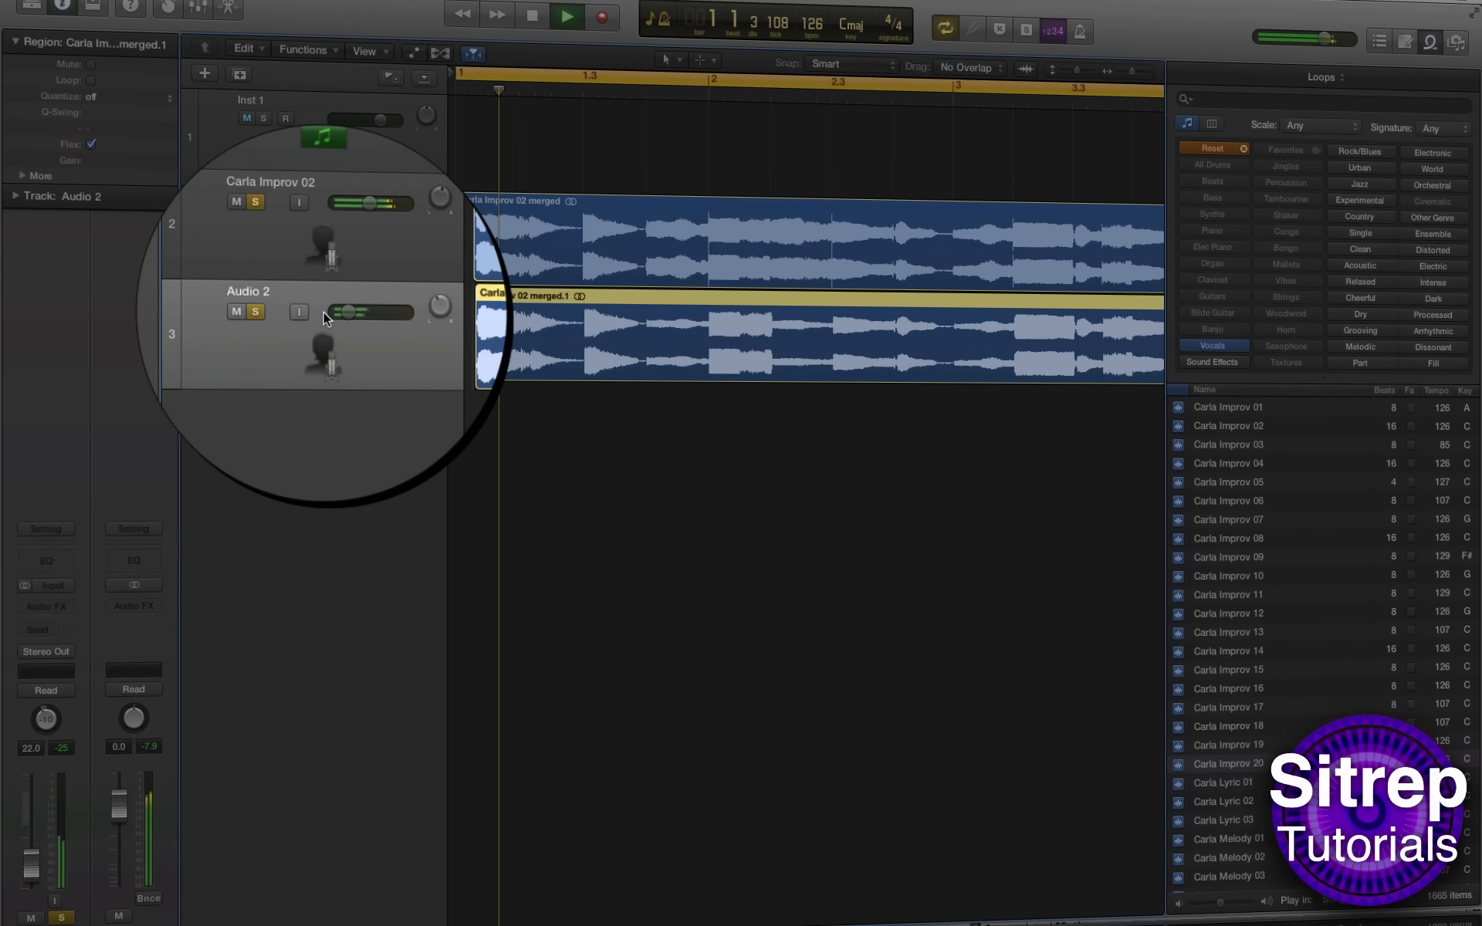
{"action": "left_click_drag", "start_coordinate": [344, 312], "coordinate": [340, 310]}
{"action": "key", "text": "space"}
Step: Open the Audio 2 region in Flex Pitch, select all its notes, raise their vibrato to 92% and play the result
{"action": "double_click", "coordinate": [596, 314]}
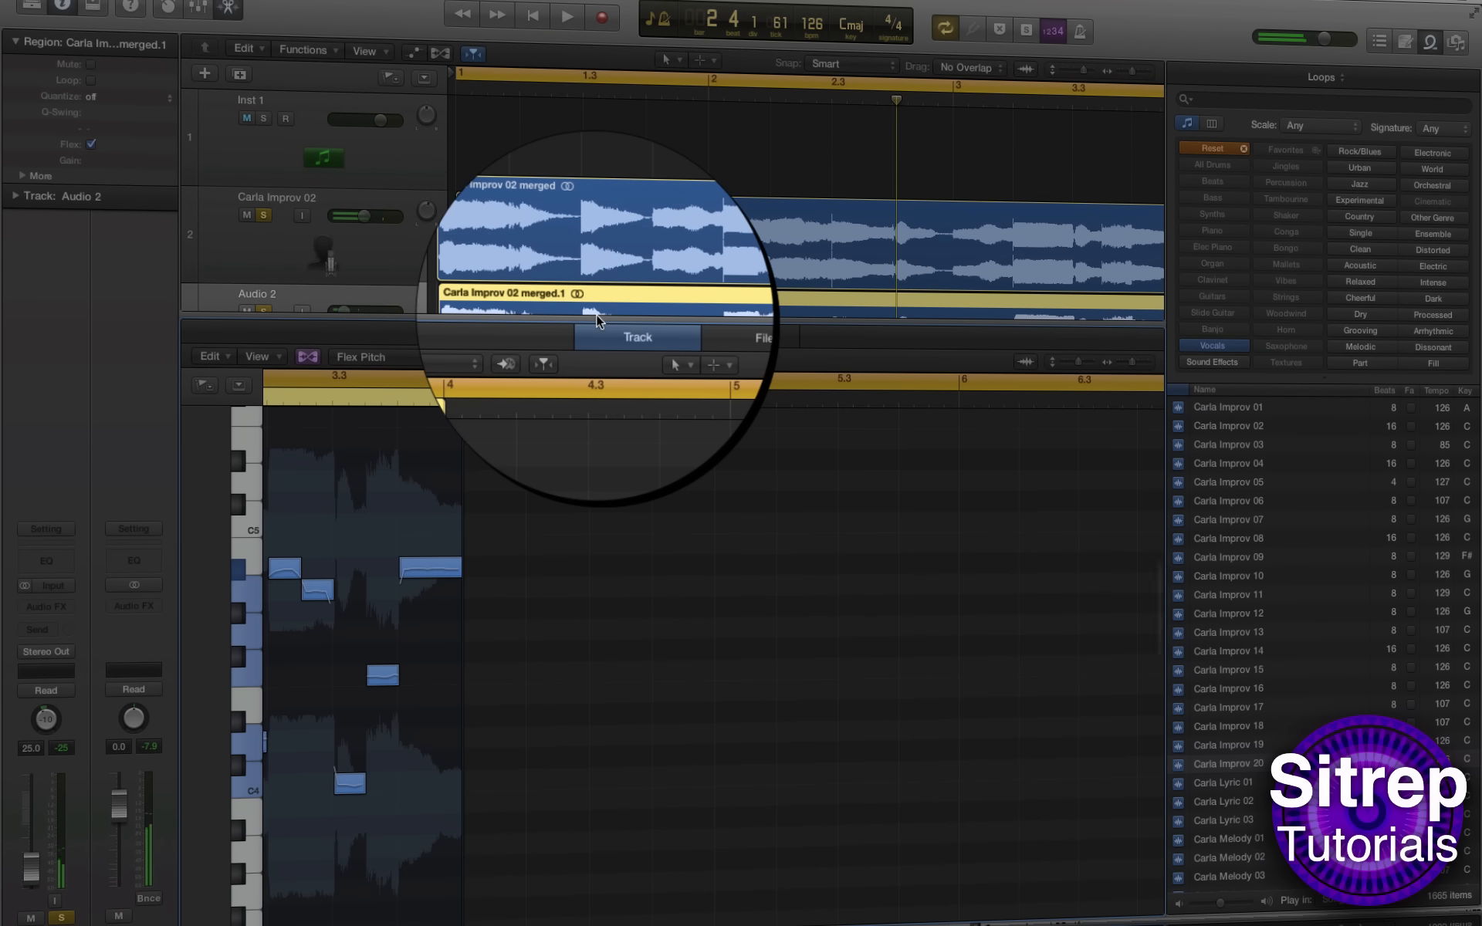
{"action": "left_click_drag", "start_coordinate": [812, 857], "coordinate": [198, 550]}
{"action": "left_click", "coordinate": [324, 822]}
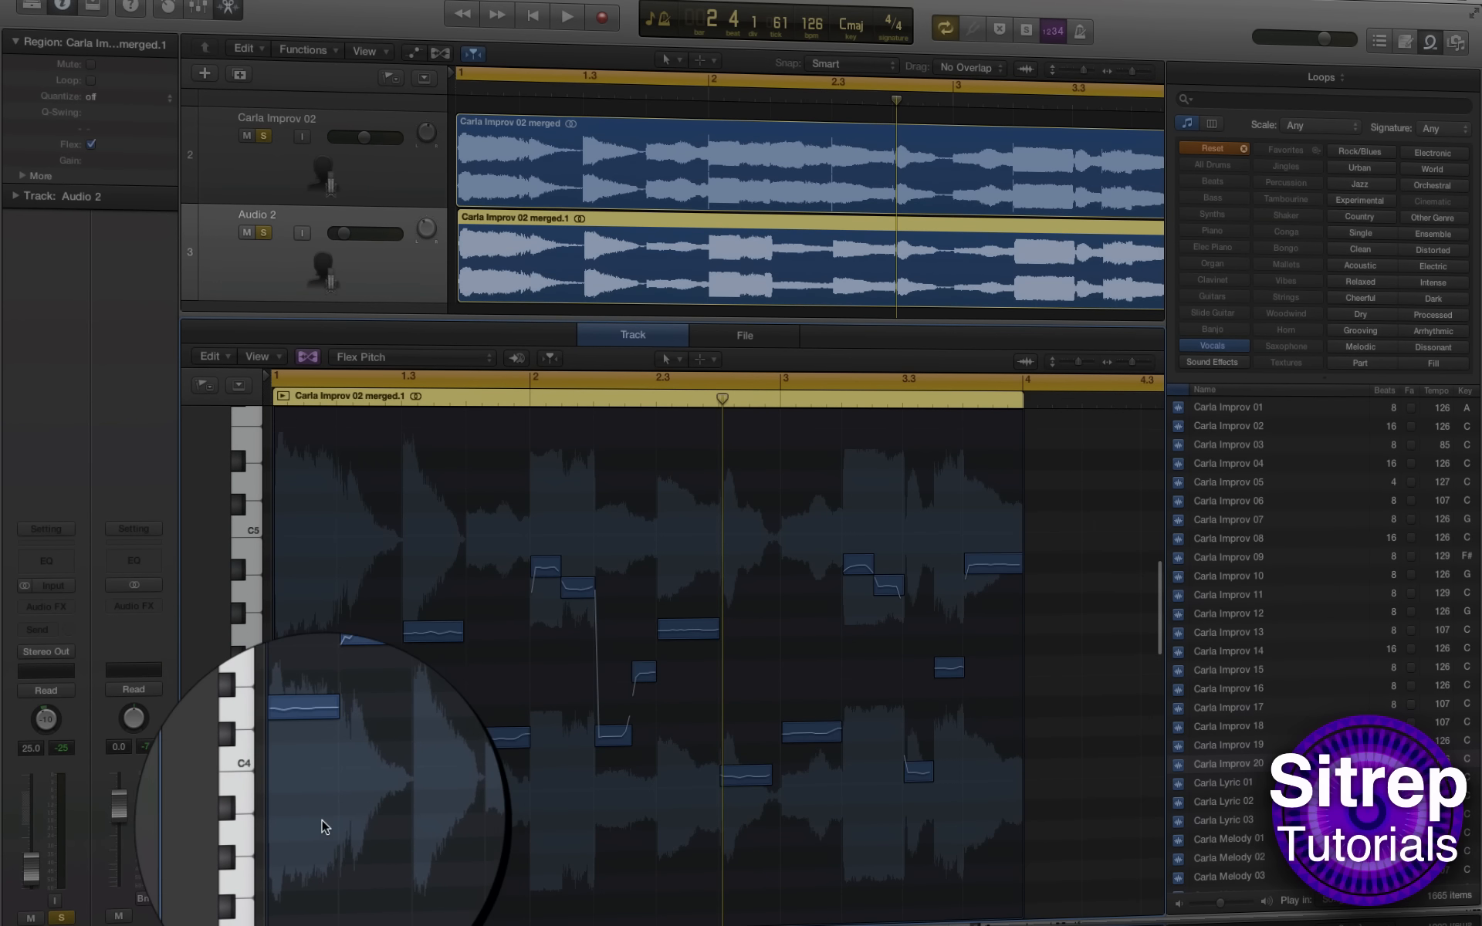
{"action": "left_click_drag", "start_coordinate": [306, 858], "coordinate": [986, 530]}
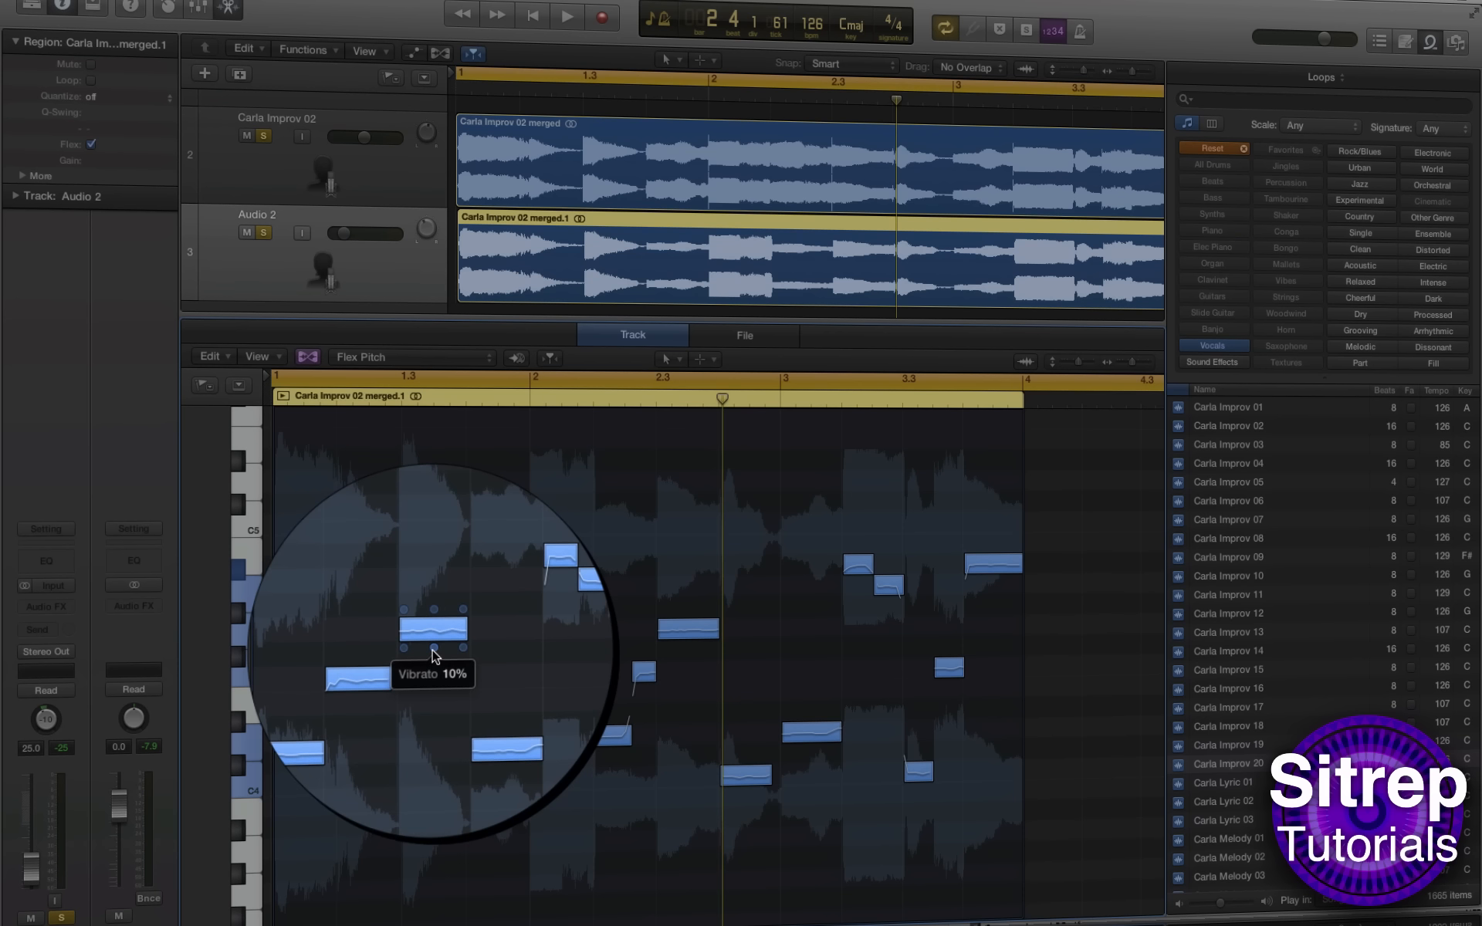
{"action": "left_click_drag", "start_coordinate": [432, 656], "coordinate": [421, 619]}
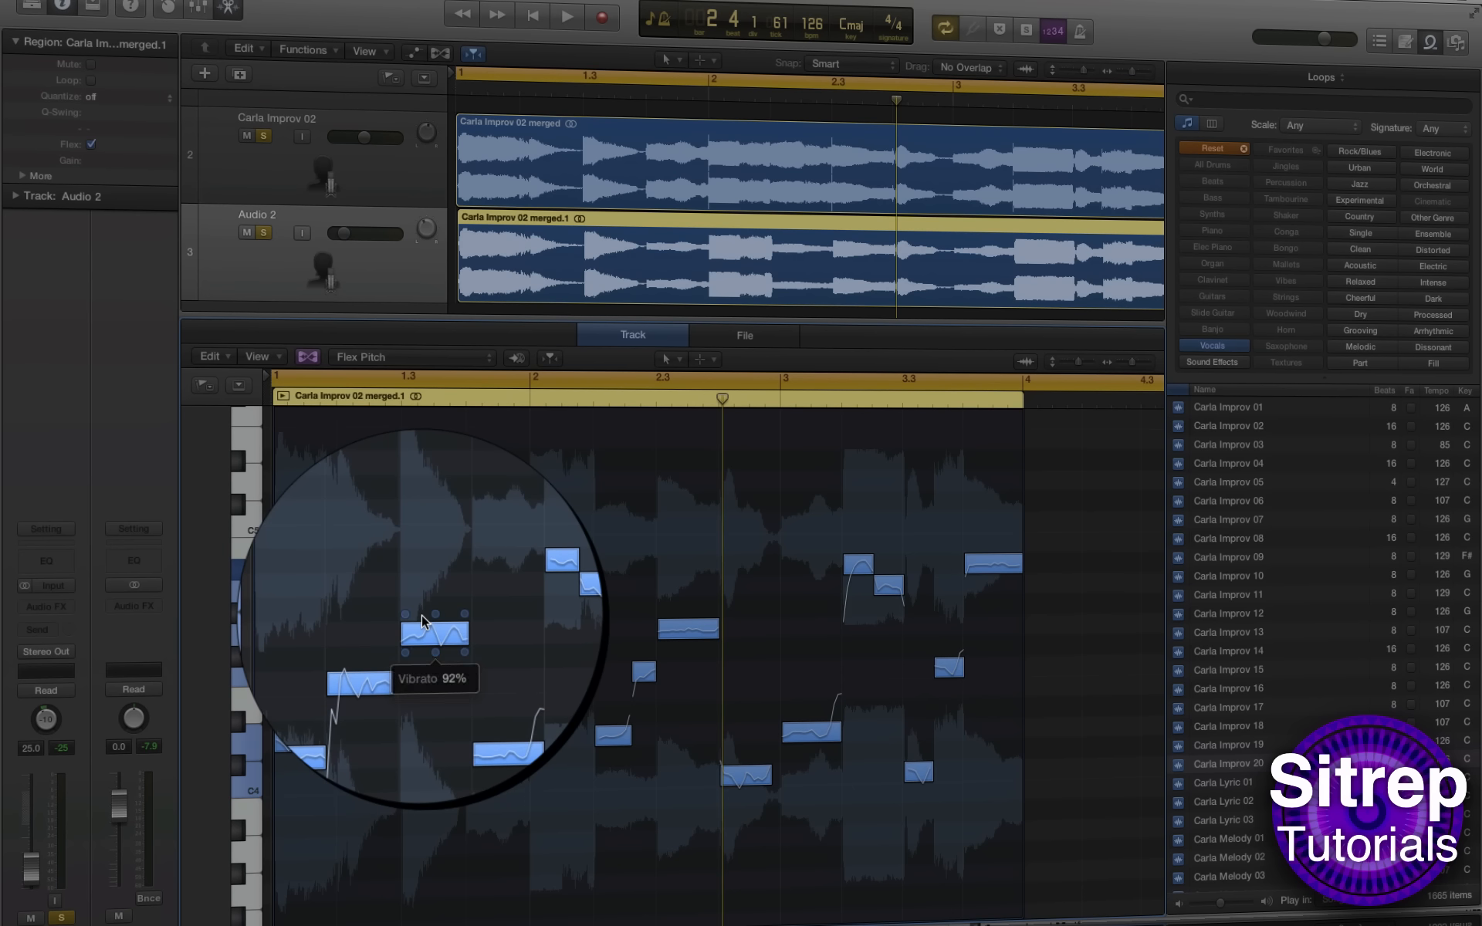
{"action": "key", "text": "space"}
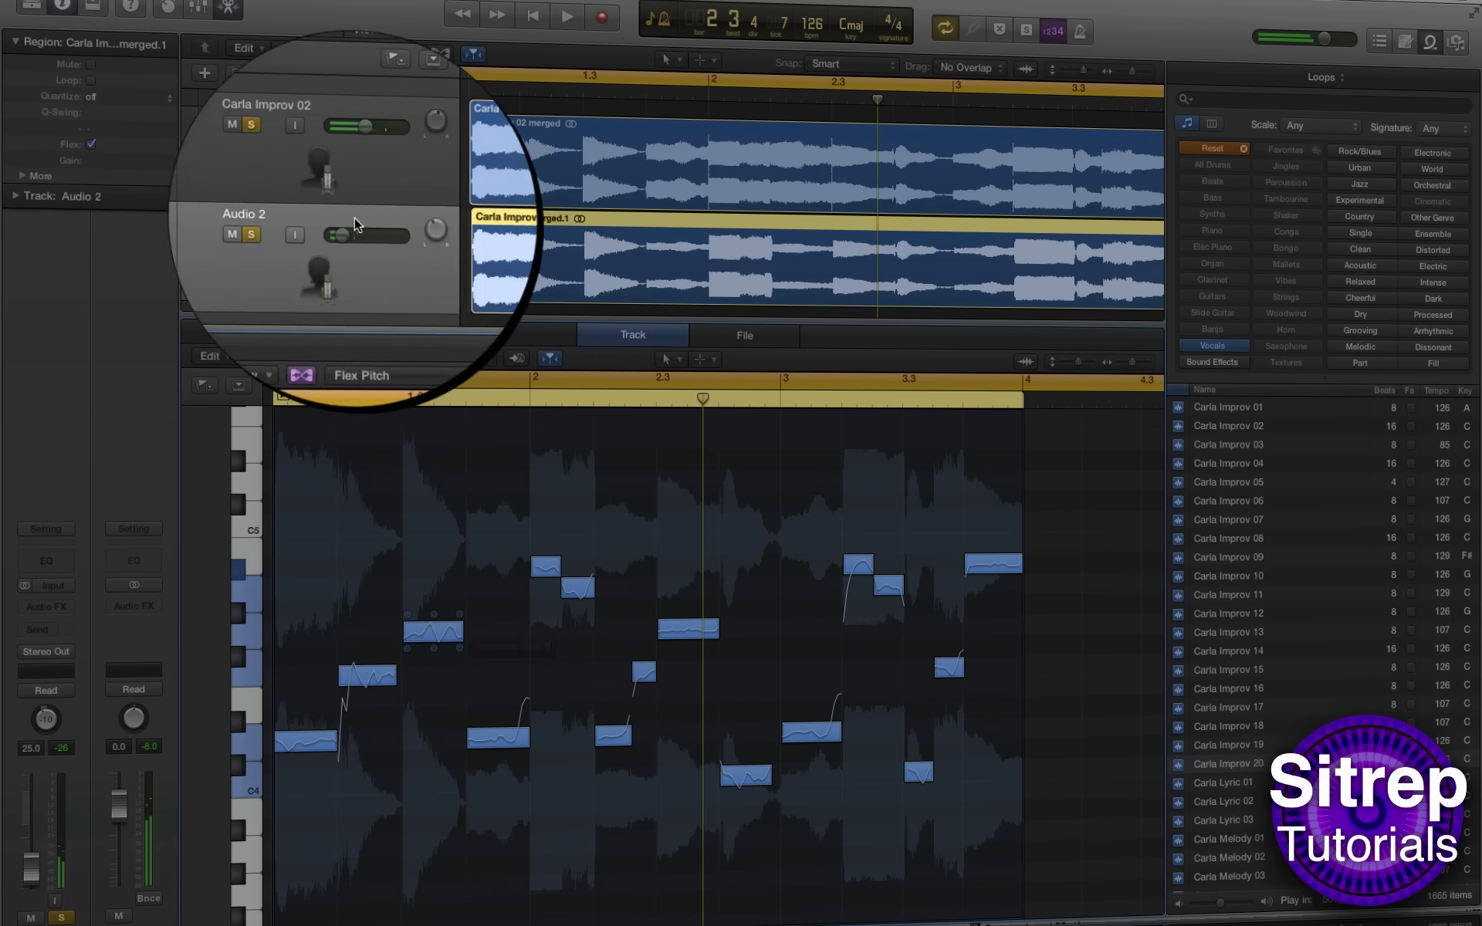
Step: Play Audio 2 without Carla Improv 02, lower the third note's formant shift and raise the Audio 2 volume to -16.6 dB
{"action": "left_click", "coordinate": [263, 136]}
{"action": "key", "text": "space"}
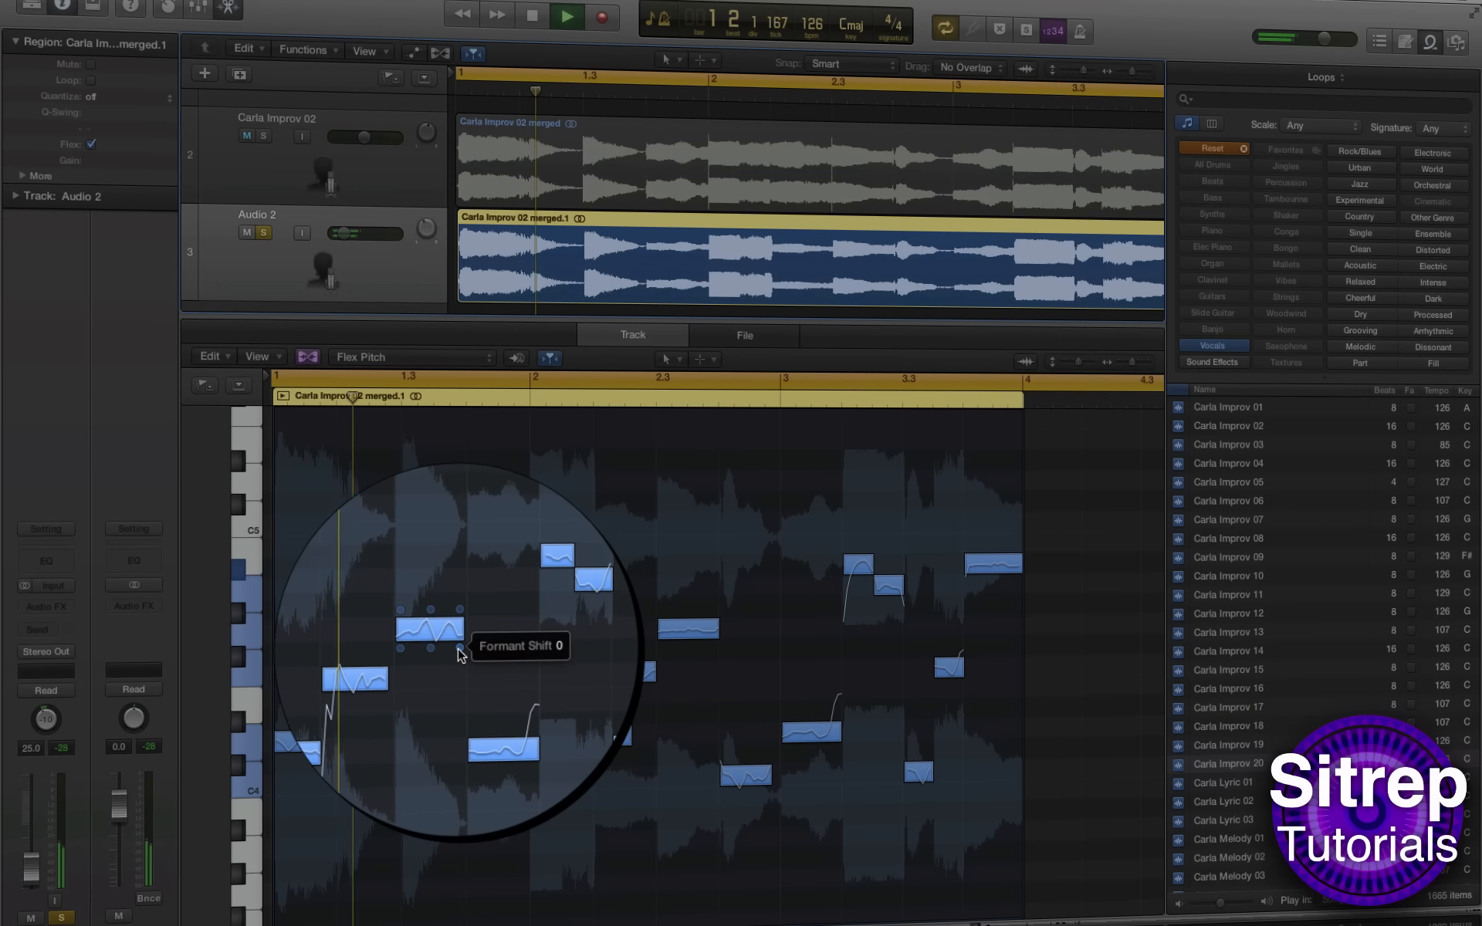
{"action": "left_click_drag", "start_coordinate": [458, 646], "coordinate": [460, 725]}
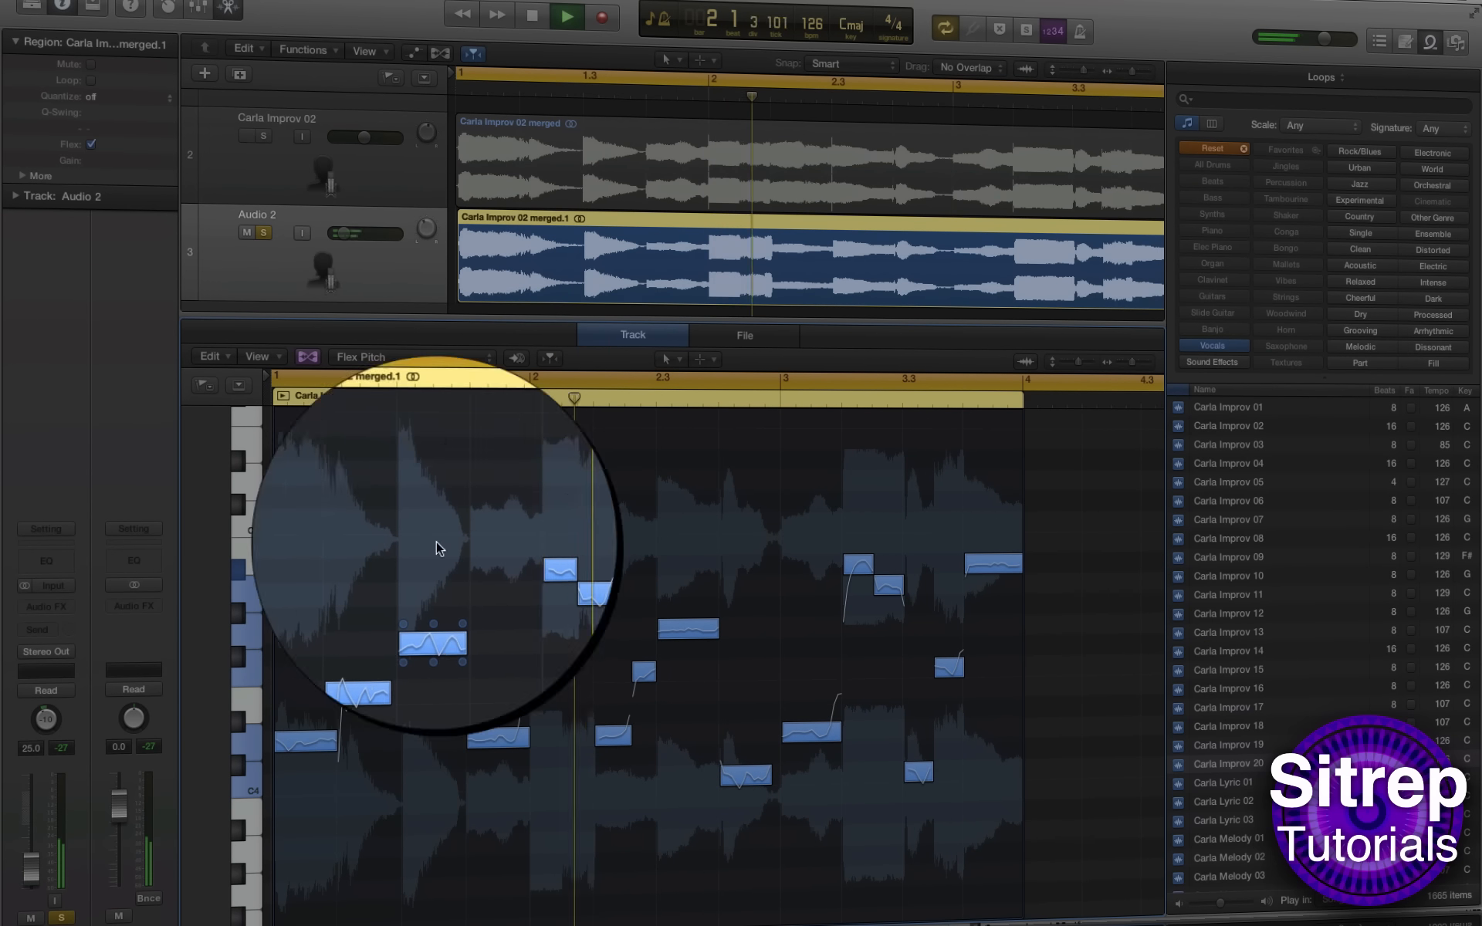
{"action": "left_click_drag", "start_coordinate": [341, 233], "coordinate": [354, 233]}
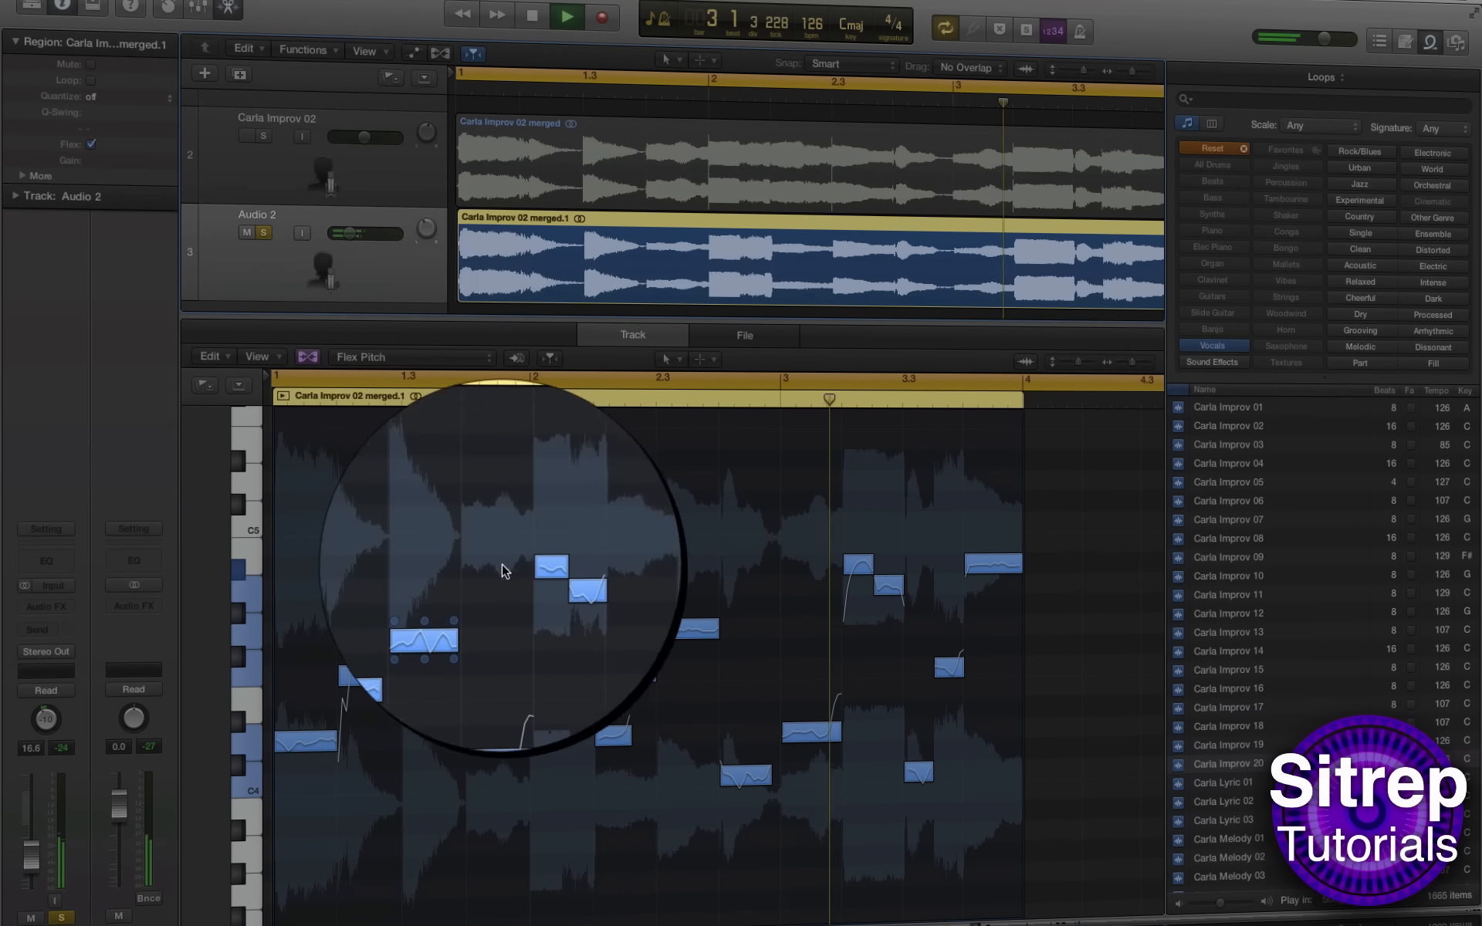
{"action": "left_click_drag", "start_coordinate": [458, 649], "coordinate": [458, 657]}
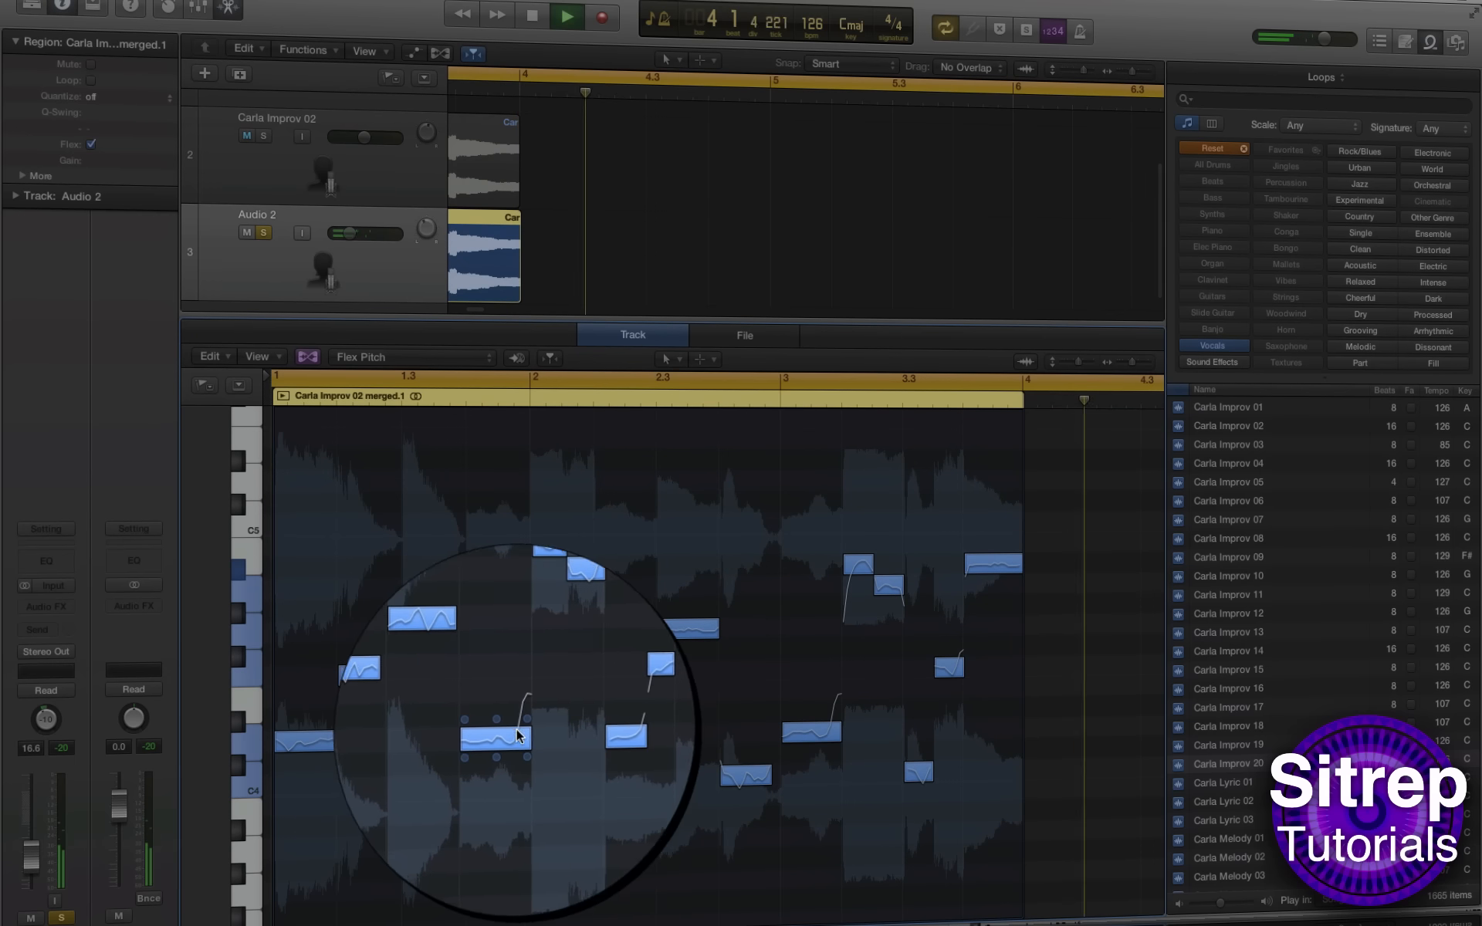
Step: Lower the formant shift of the note just before bar 2 in the Audio 2 region and play the result
{"action": "left_click_drag", "start_coordinate": [524, 745], "coordinate": [530, 860]}
{"action": "key", "text": "space"}
{"action": "key", "text": "space"}
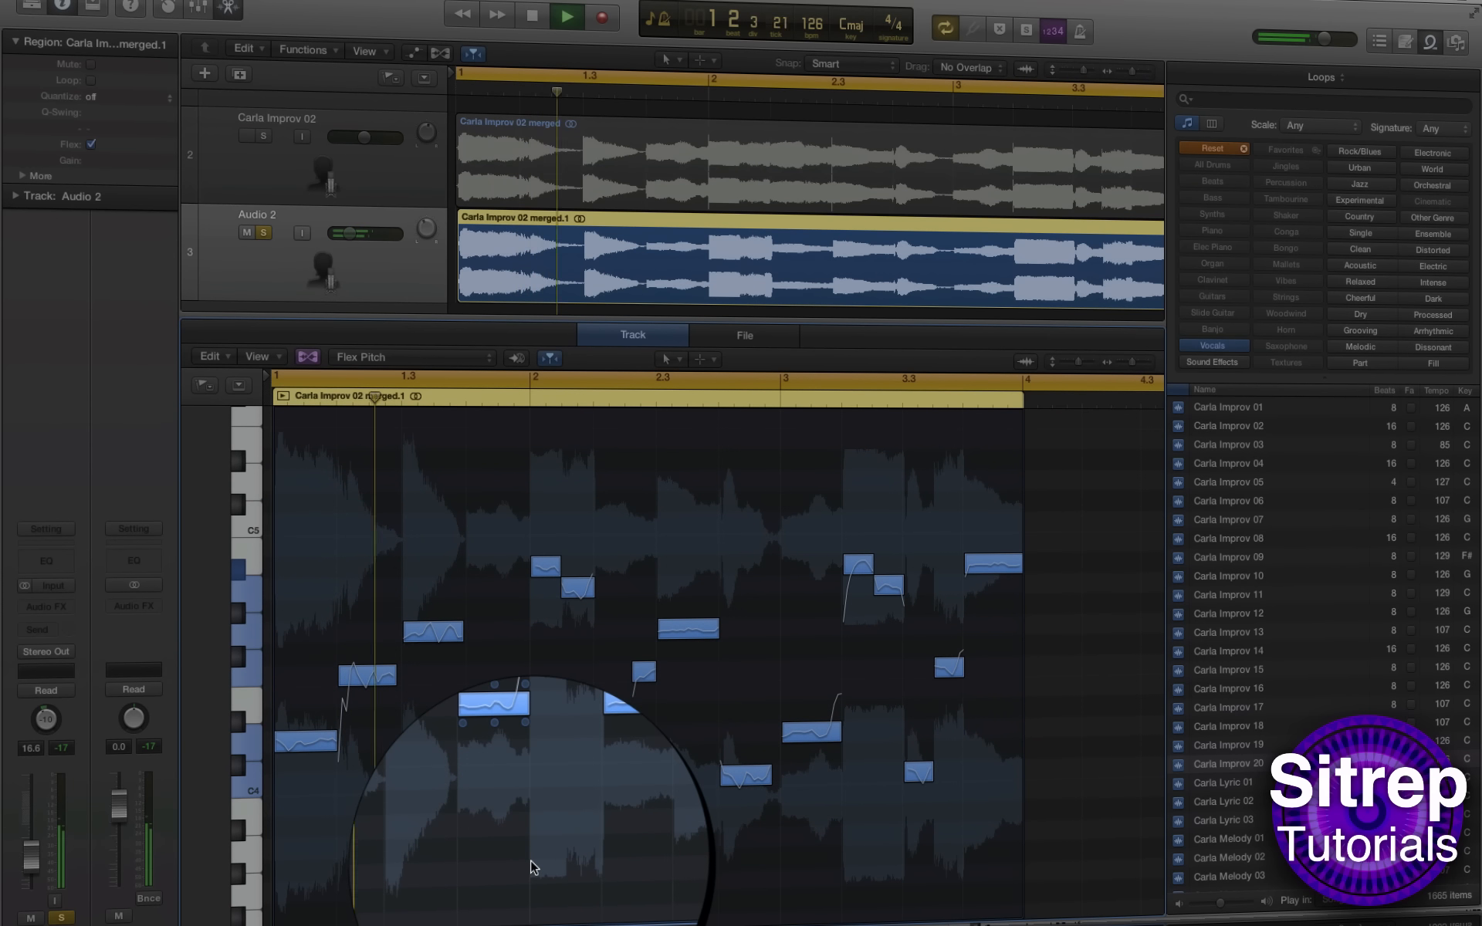
{"action": "key", "text": "space"}
Step: Solo Carla Improv 02 again, play both vocal layers together and close the Flex Pitch editor
{"action": "left_click", "coordinate": [263, 137]}
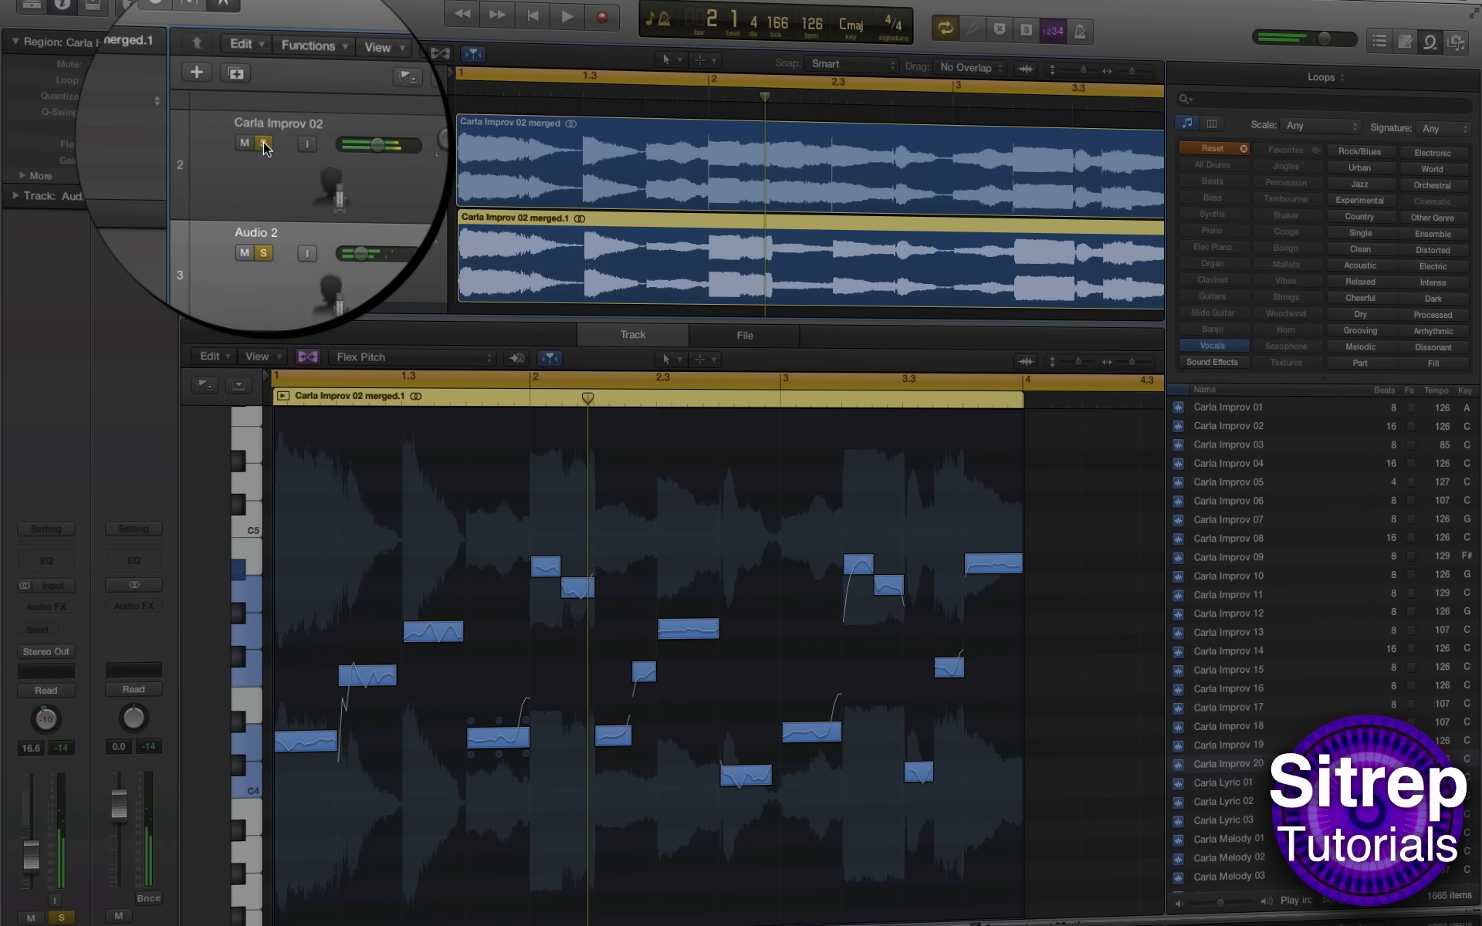
{"action": "key", "text": "space"}
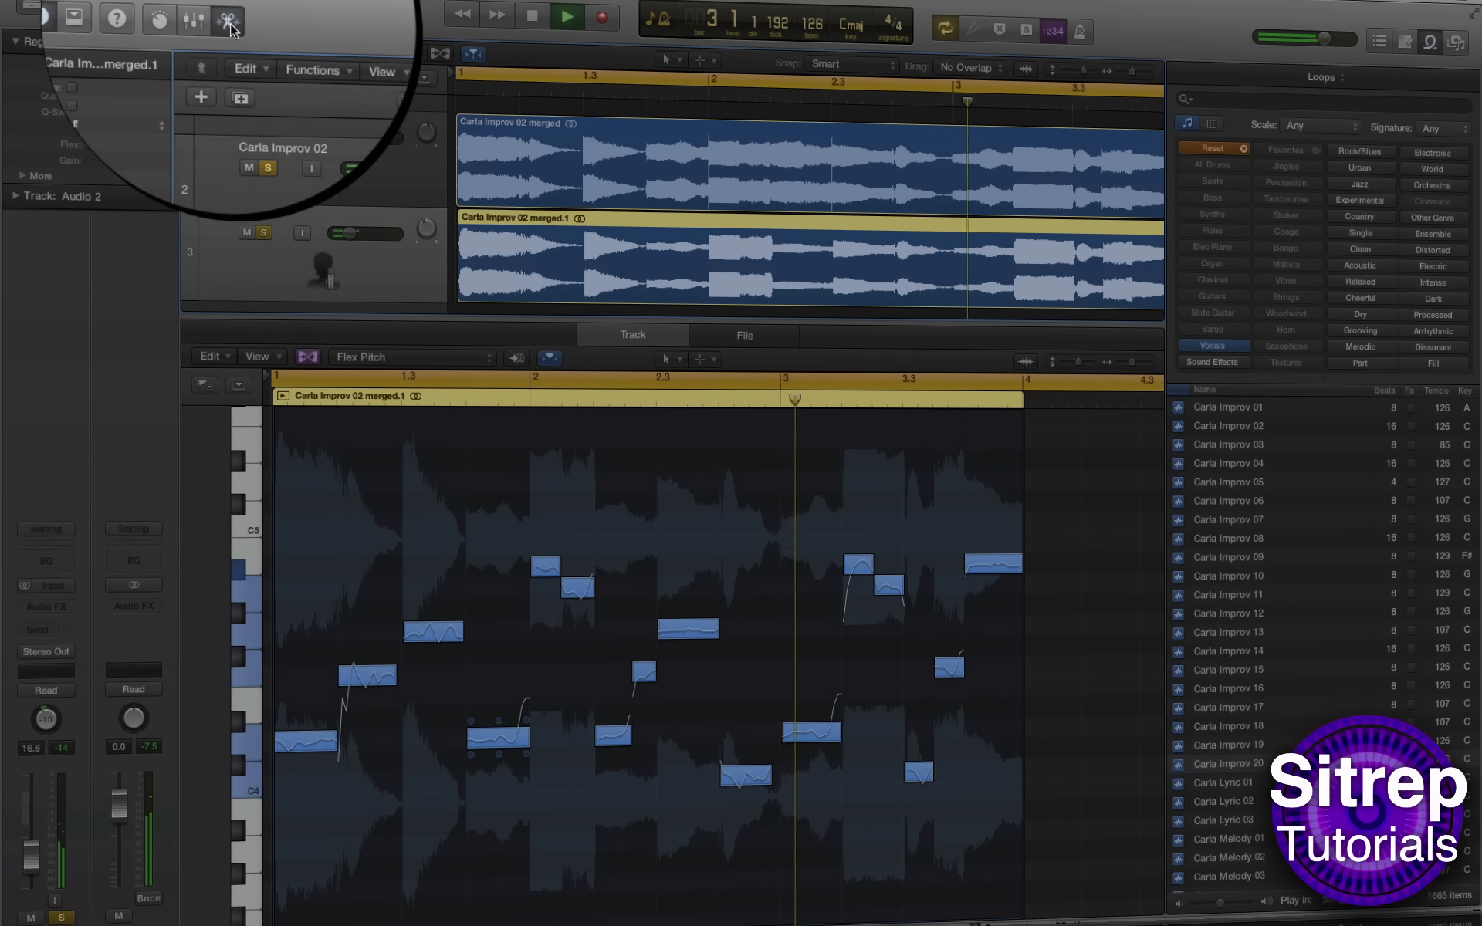
{"action": "left_click", "coordinate": [230, 23]}
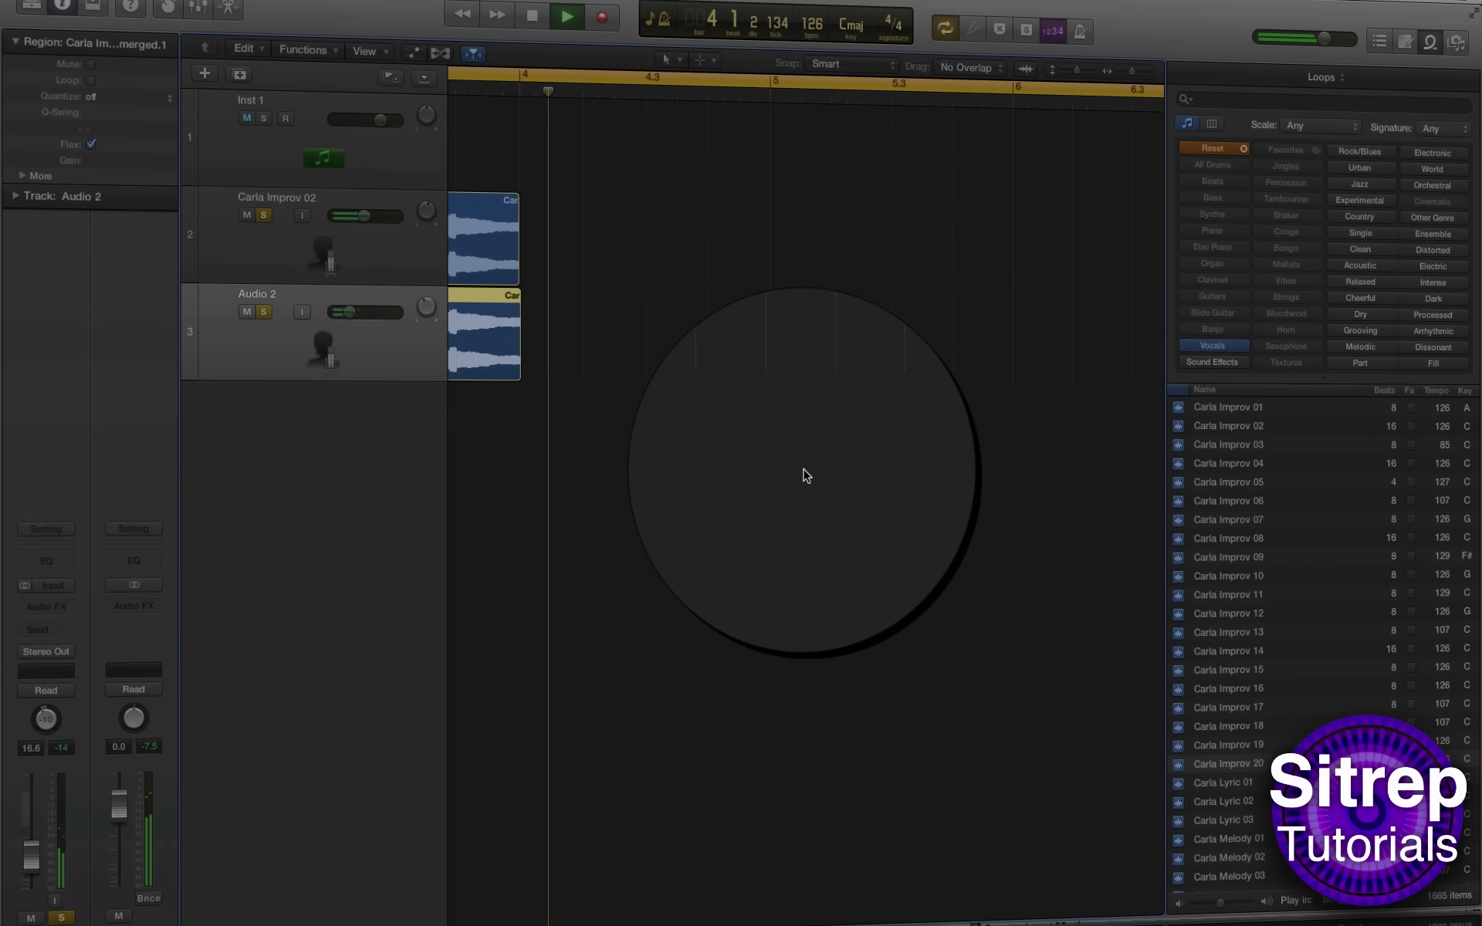
{"action": "key", "text": "space"}
Step: Split the Audio 2 region with the playhead at bar 4 and delete the leftover piece after it
{"action": "scroll", "coordinate": [731, 461], "scroll_direction": "left", "scroll_amount": 8}
{"action": "left_click", "coordinate": [828, 475]}
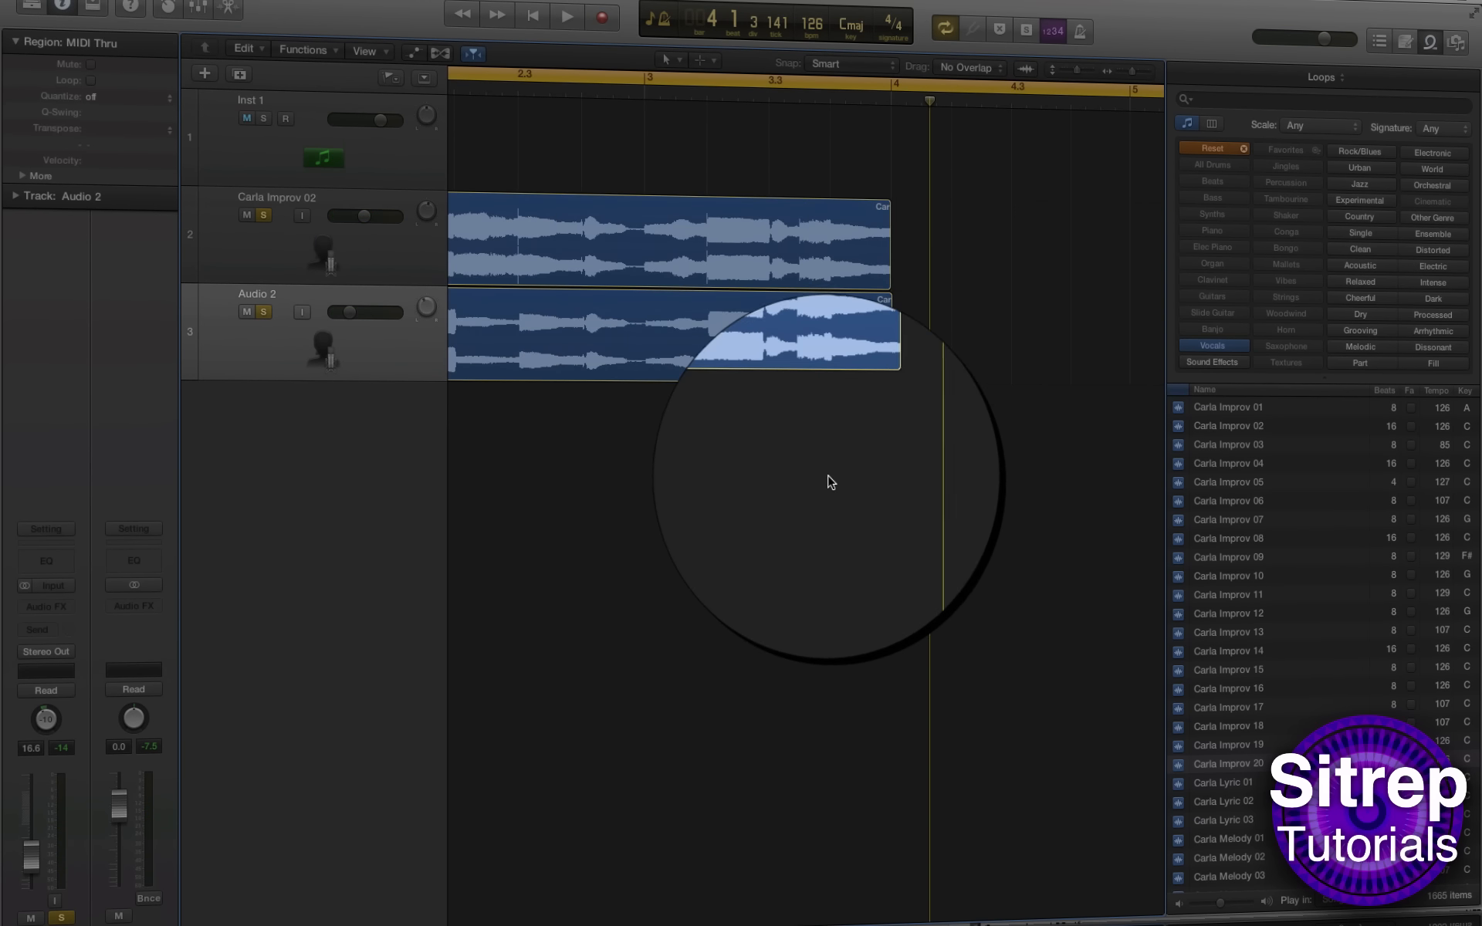
{"action": "left_click", "coordinate": [893, 125]}
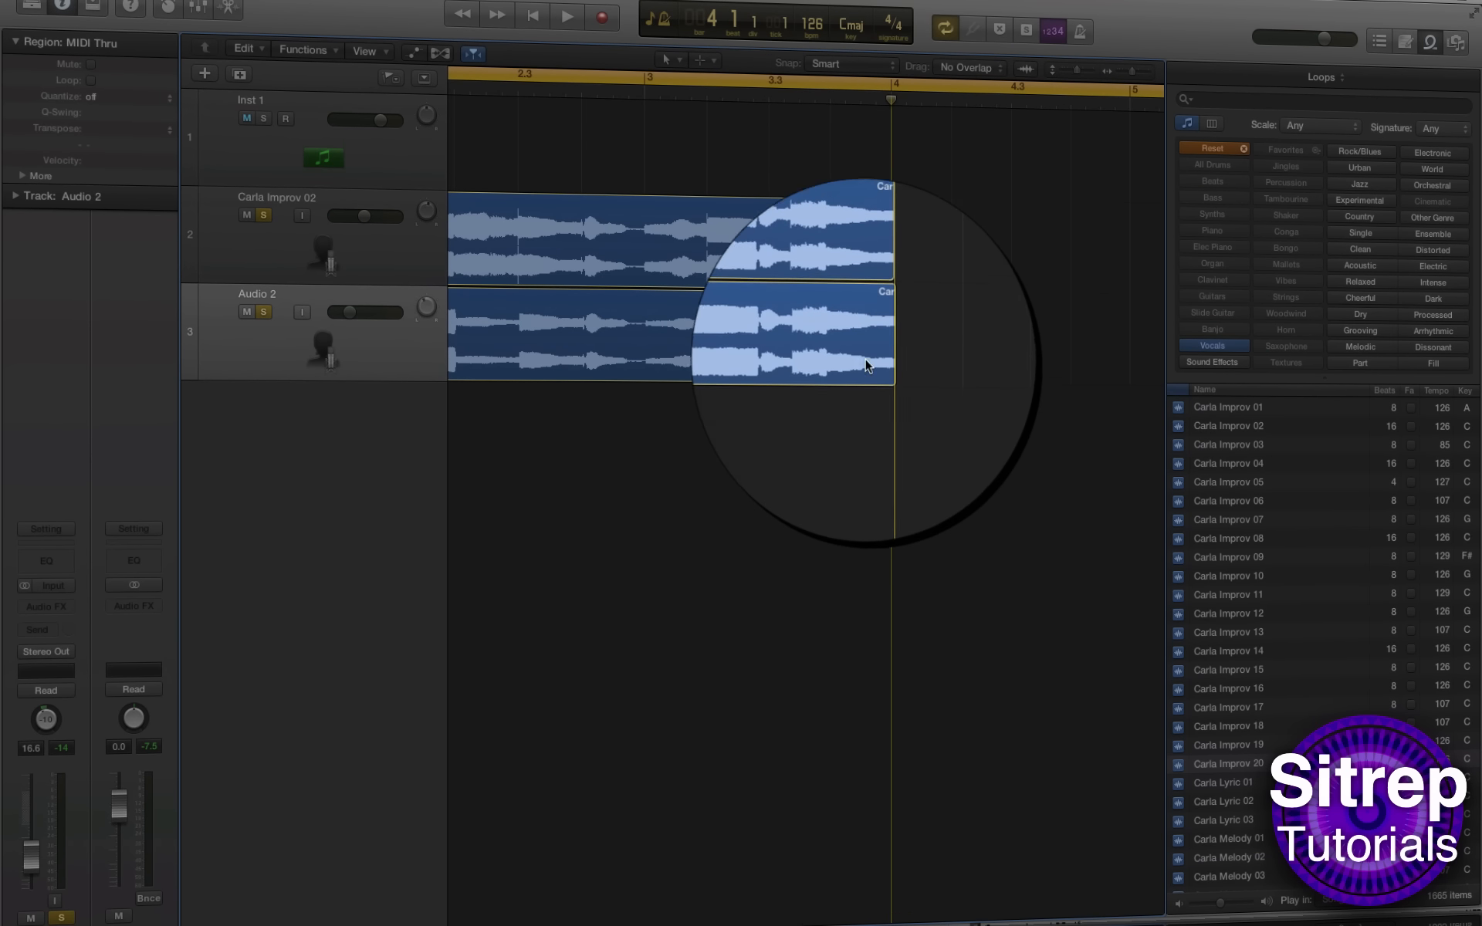
{"action": "left_click", "coordinate": [865, 343]}
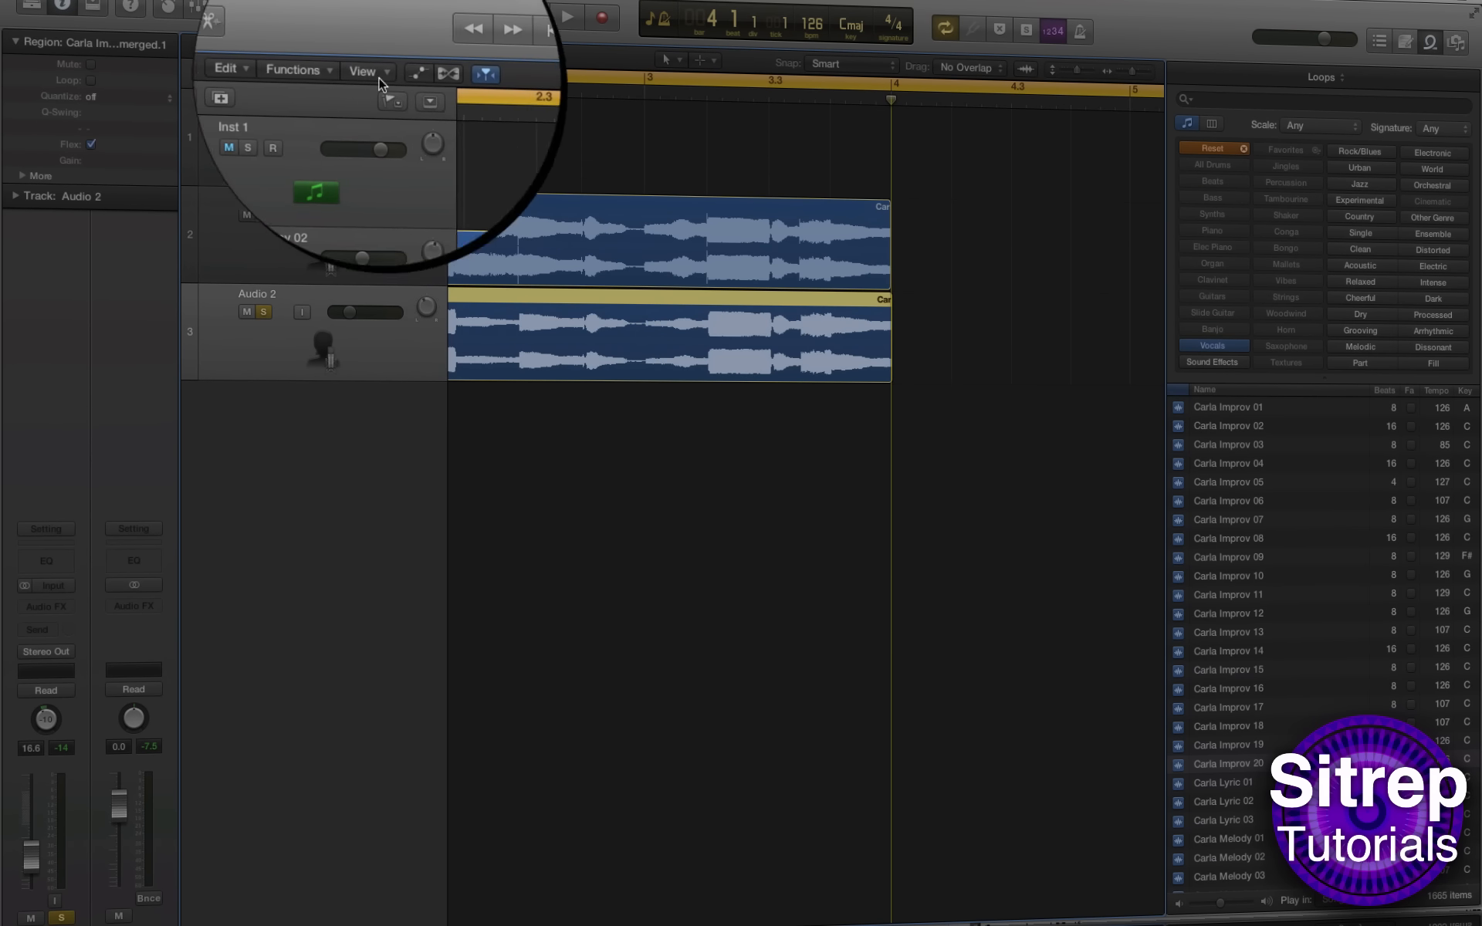
{"action": "left_click", "coordinate": [668, 60]}
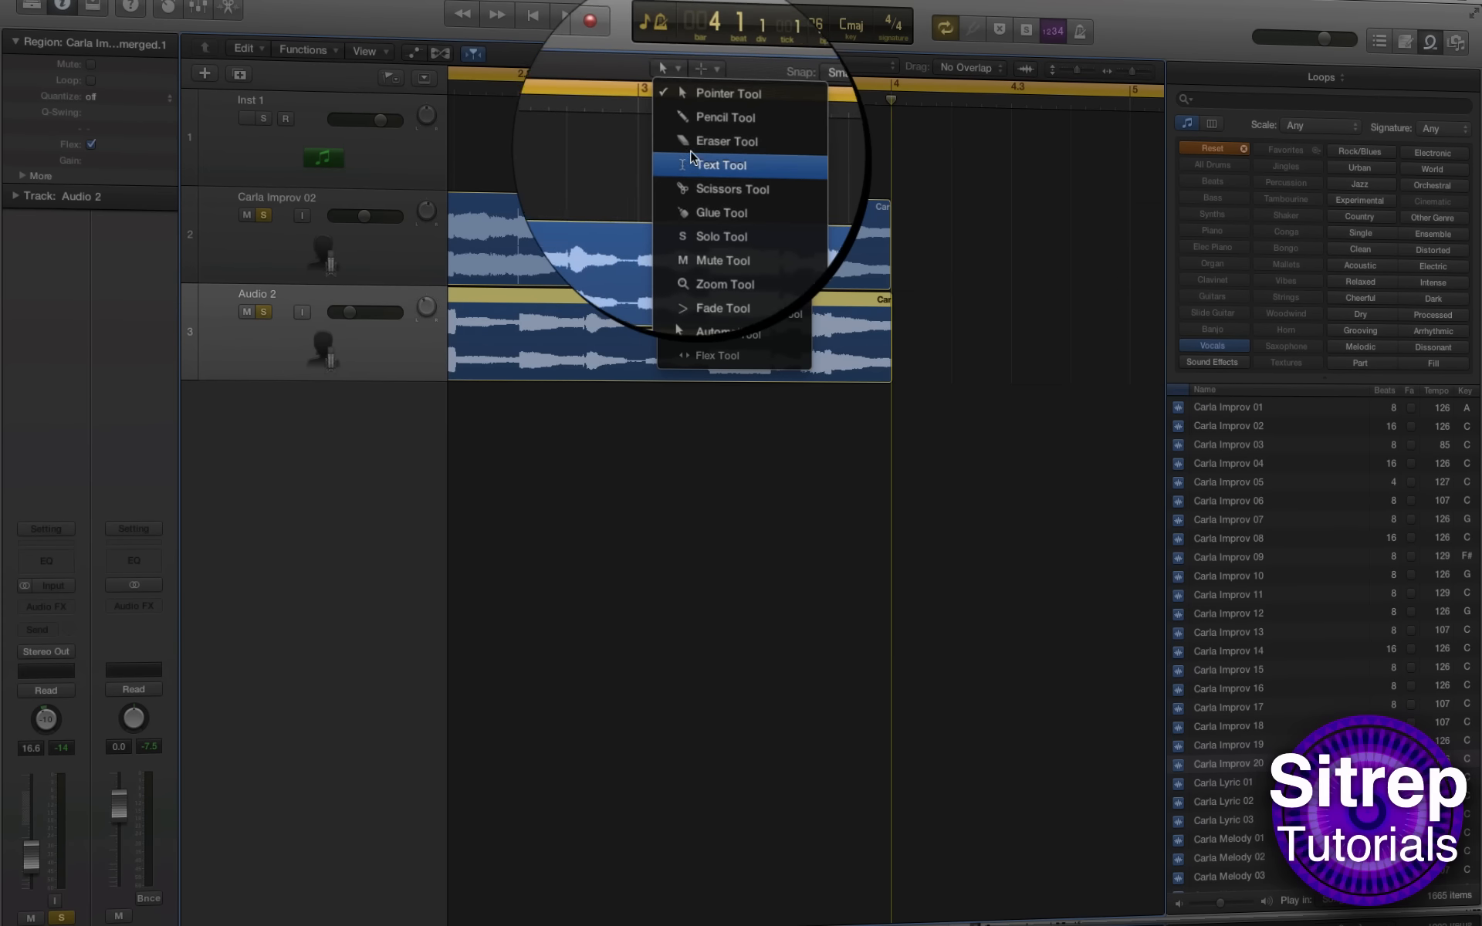
{"action": "left_click", "coordinate": [123, 28]}
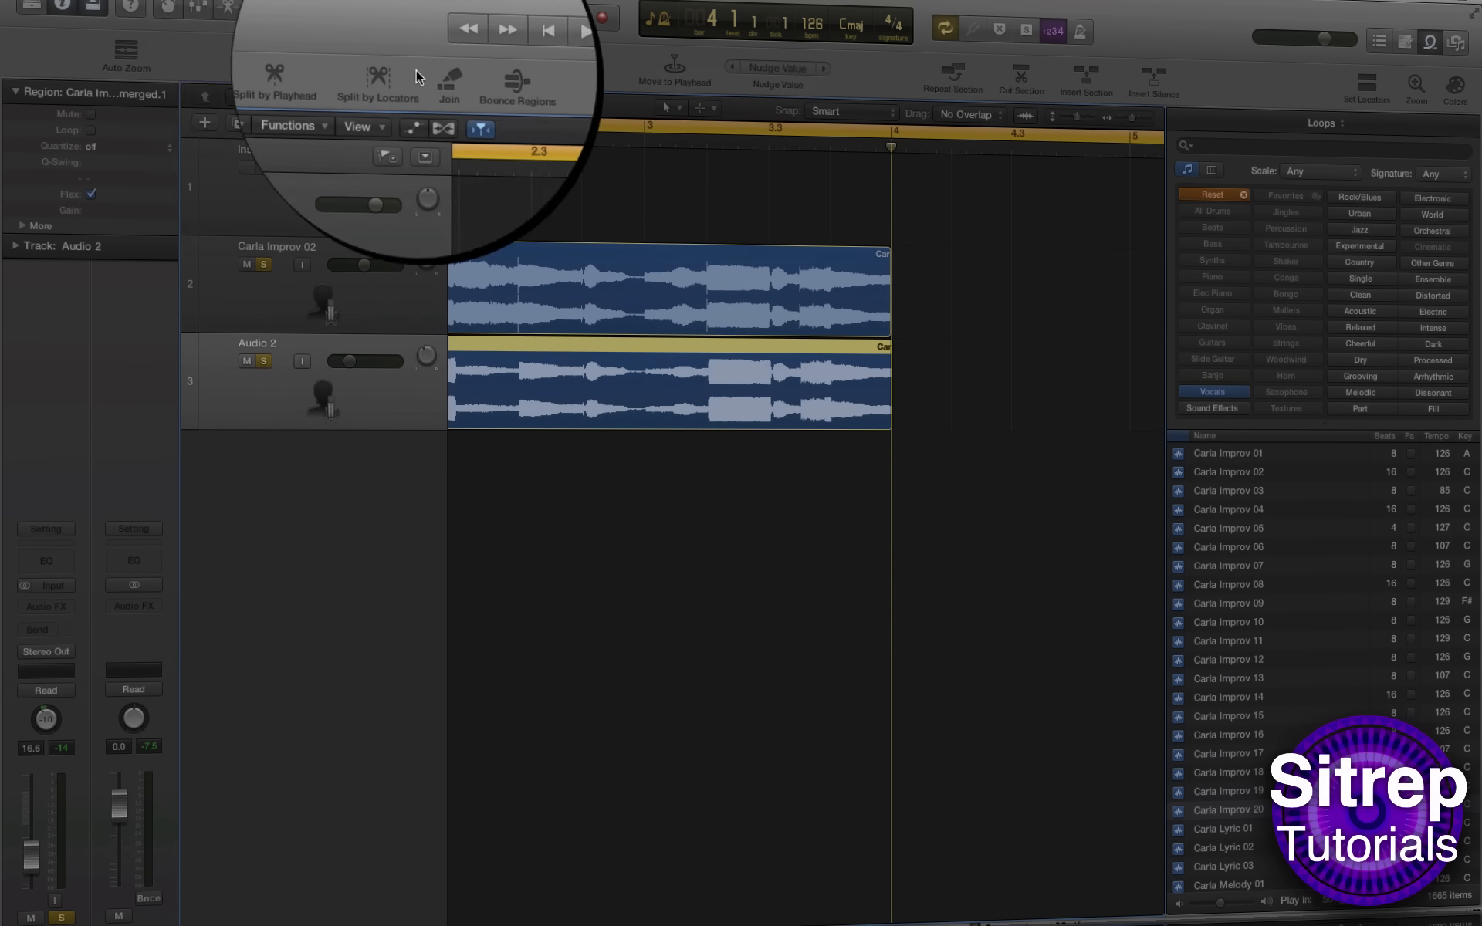
{"action": "left_click", "coordinate": [292, 70]}
{"action": "left_click", "coordinate": [911, 282]}
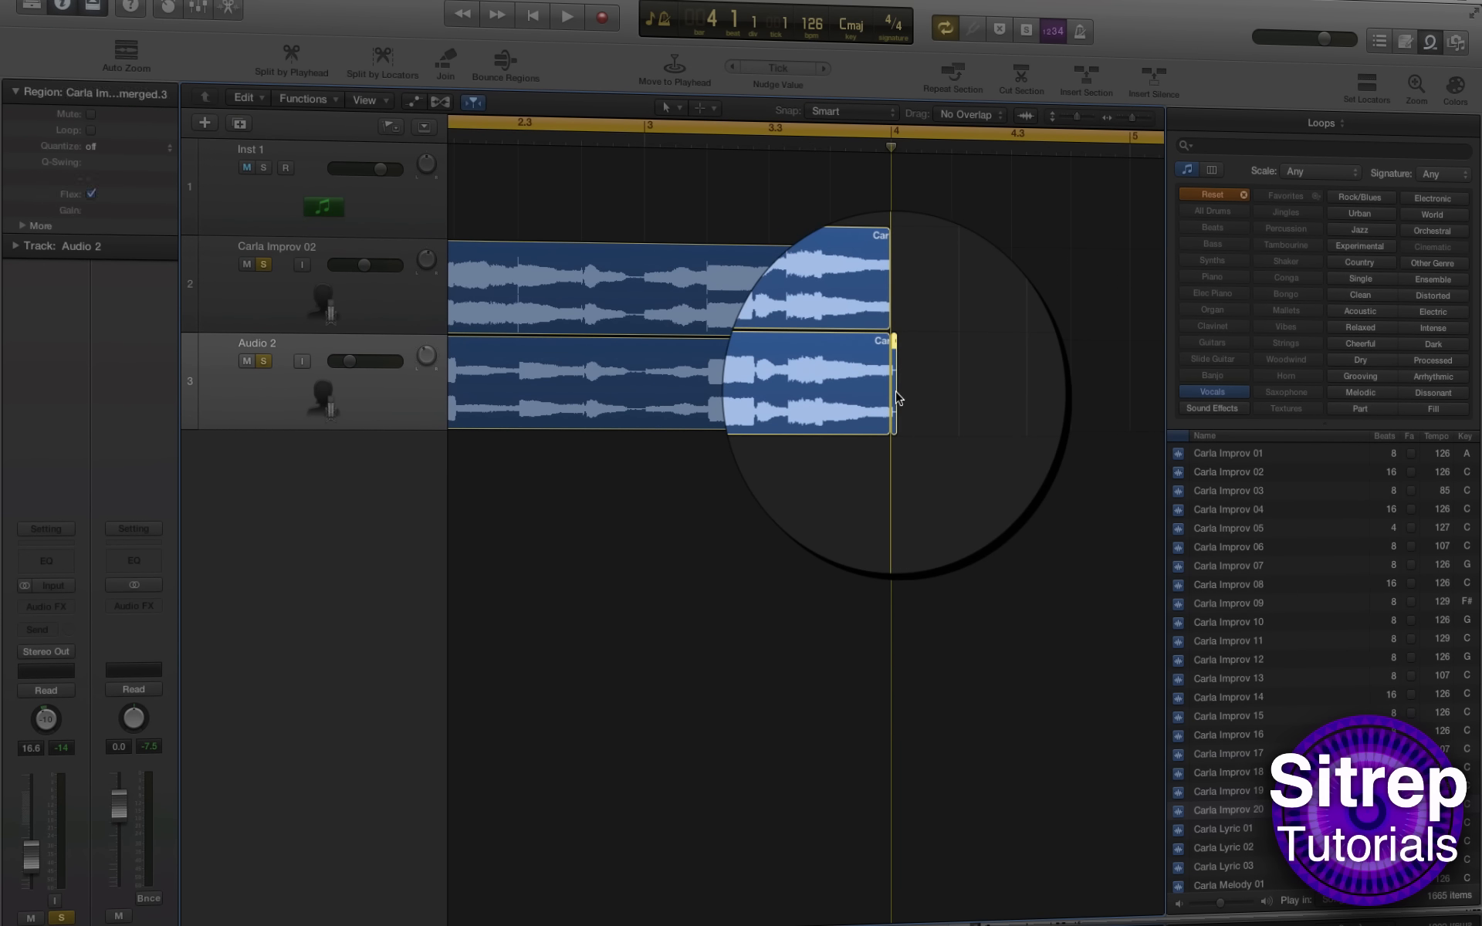
{"action": "key", "text": "Delete"}
Step: Extend the start of the Audio 2 region back to bar 1 and select both vocal regions
{"action": "scroll", "coordinate": [929, 401], "scroll_direction": "left", "scroll_amount": 5}
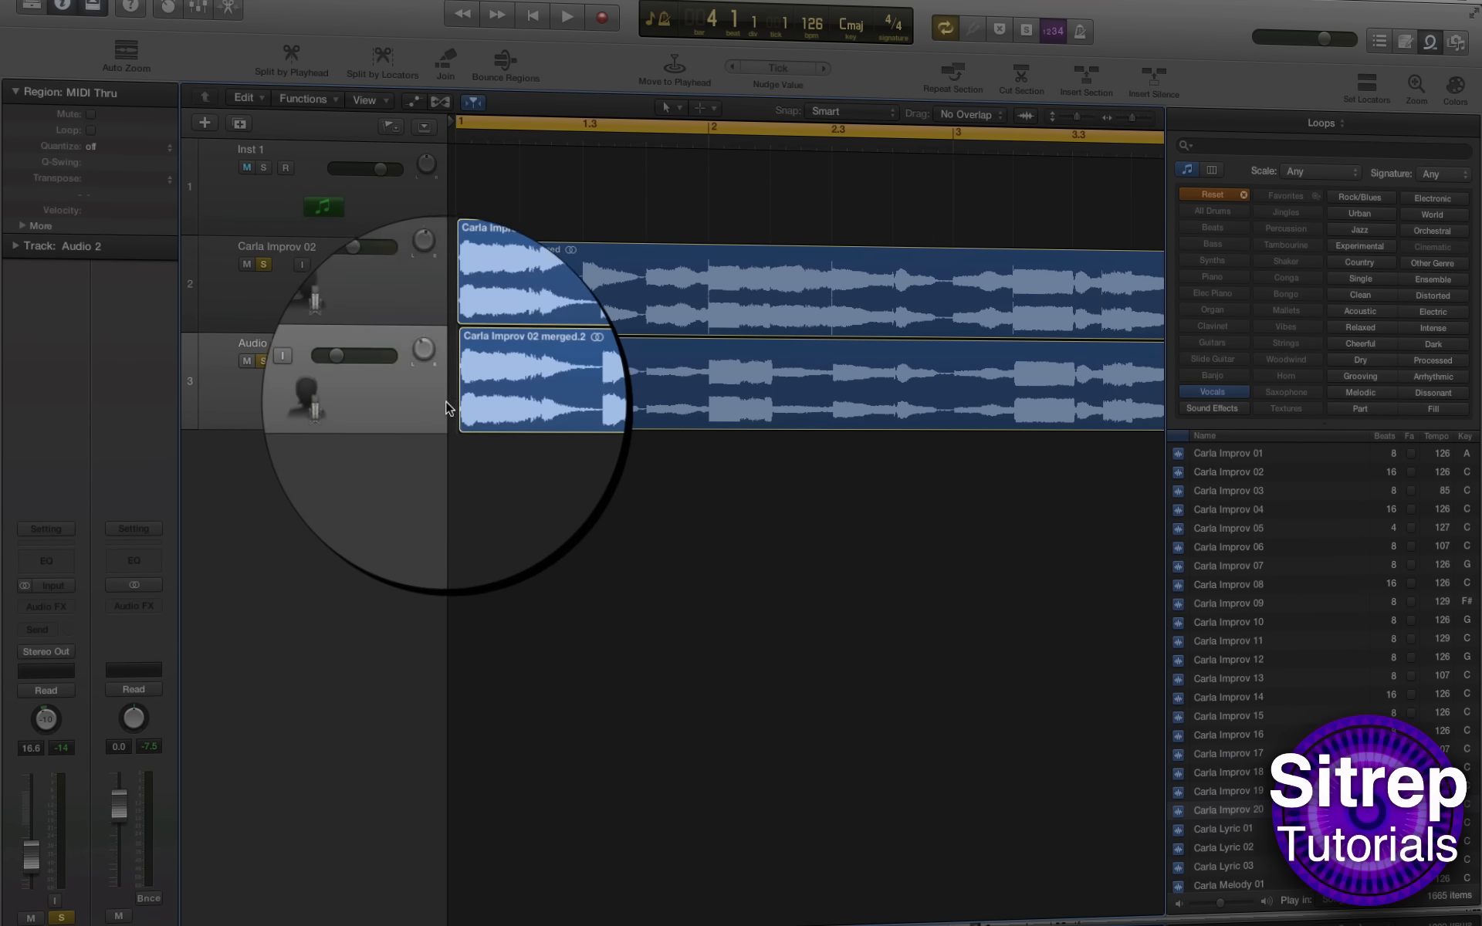
{"action": "left_click_drag", "start_coordinate": [460, 427], "coordinate": [456, 427]}
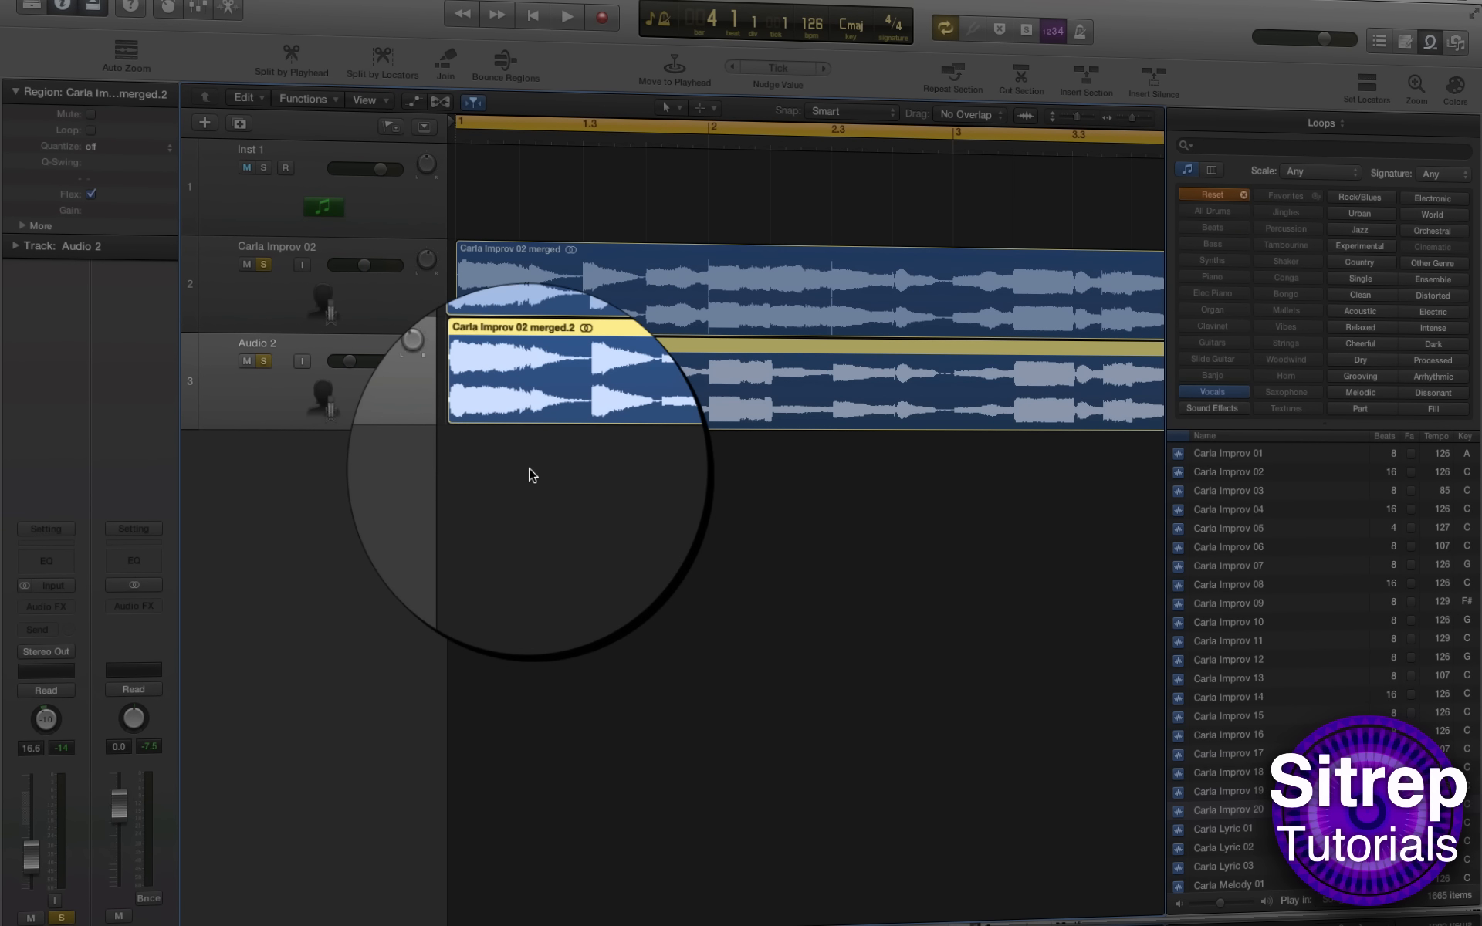
{"action": "left_click", "coordinate": [494, 311], "text": "shift"}
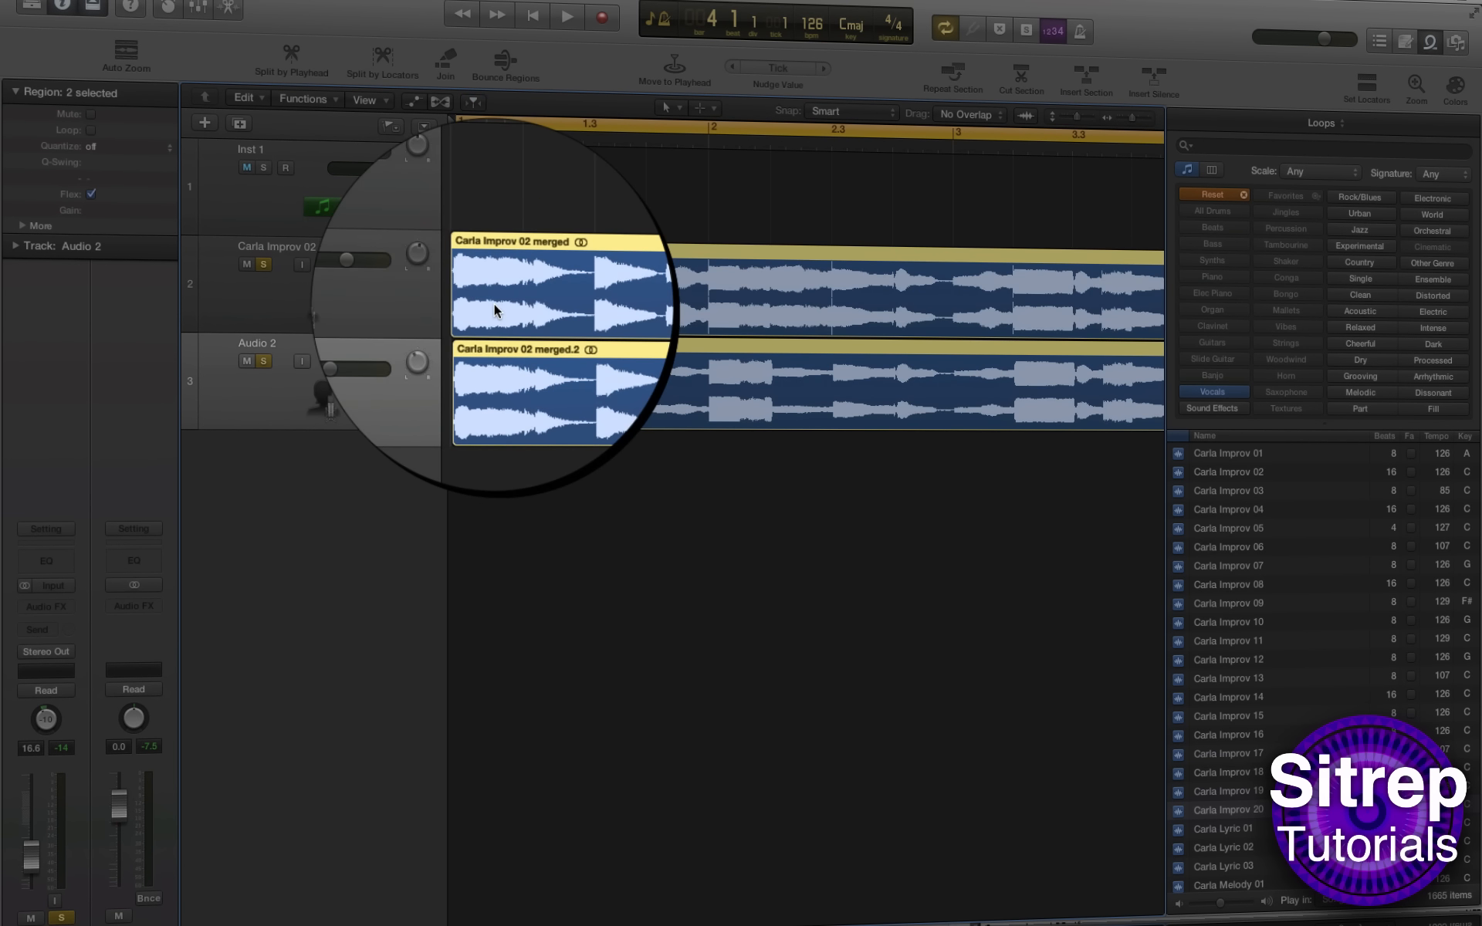
{"action": "key", "text": "Delete"}
Step: Shorten the cycle range to three bars, from bar 1 to the end of the vocal regions at bar 4
{"action": "scroll", "coordinate": [921, 204], "scroll_direction": "right", "scroll_amount": 10}
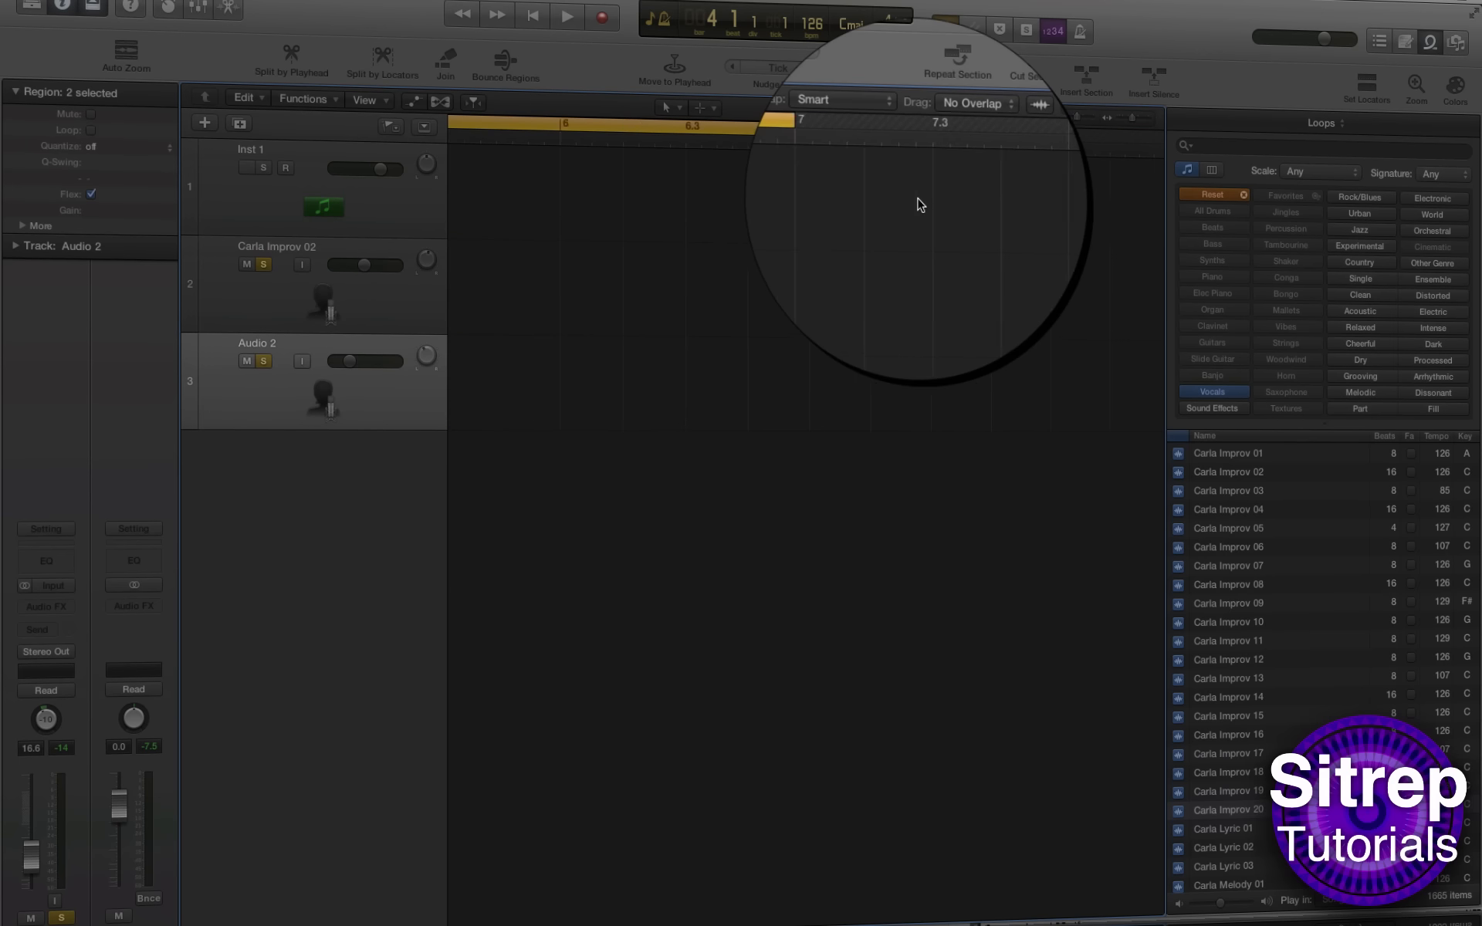
{"action": "scroll", "coordinate": [921, 204], "scroll_direction": "right", "scroll_amount": 2}
{"action": "left_click_drag", "start_coordinate": [751, 154], "coordinate": [784, 342]}
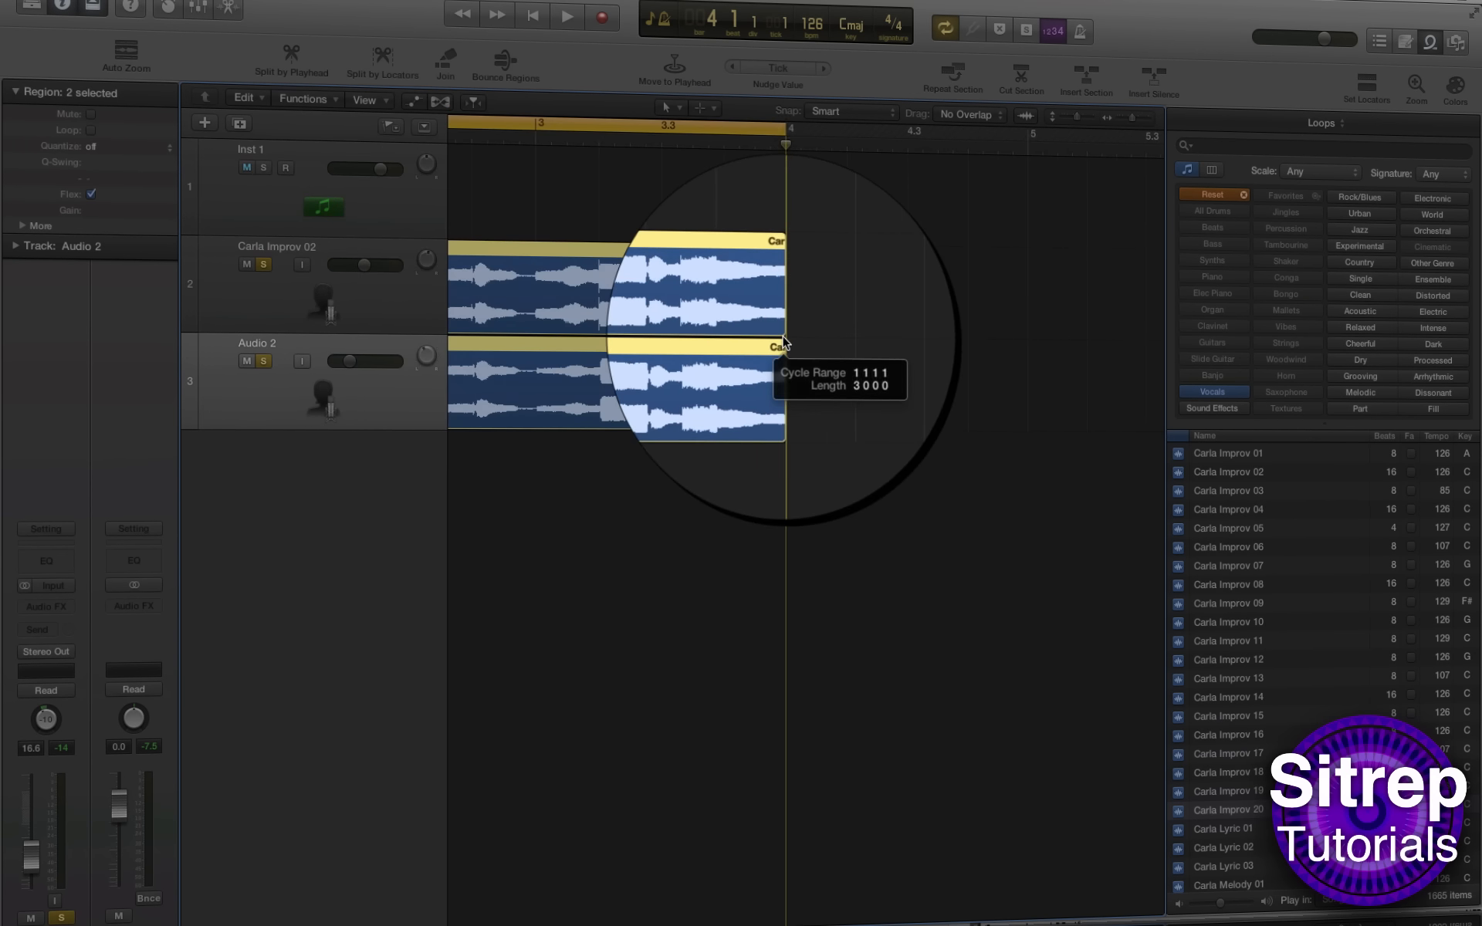
{"action": "scroll", "coordinate": [781, 338], "scroll_direction": "left", "scroll_amount": 10}
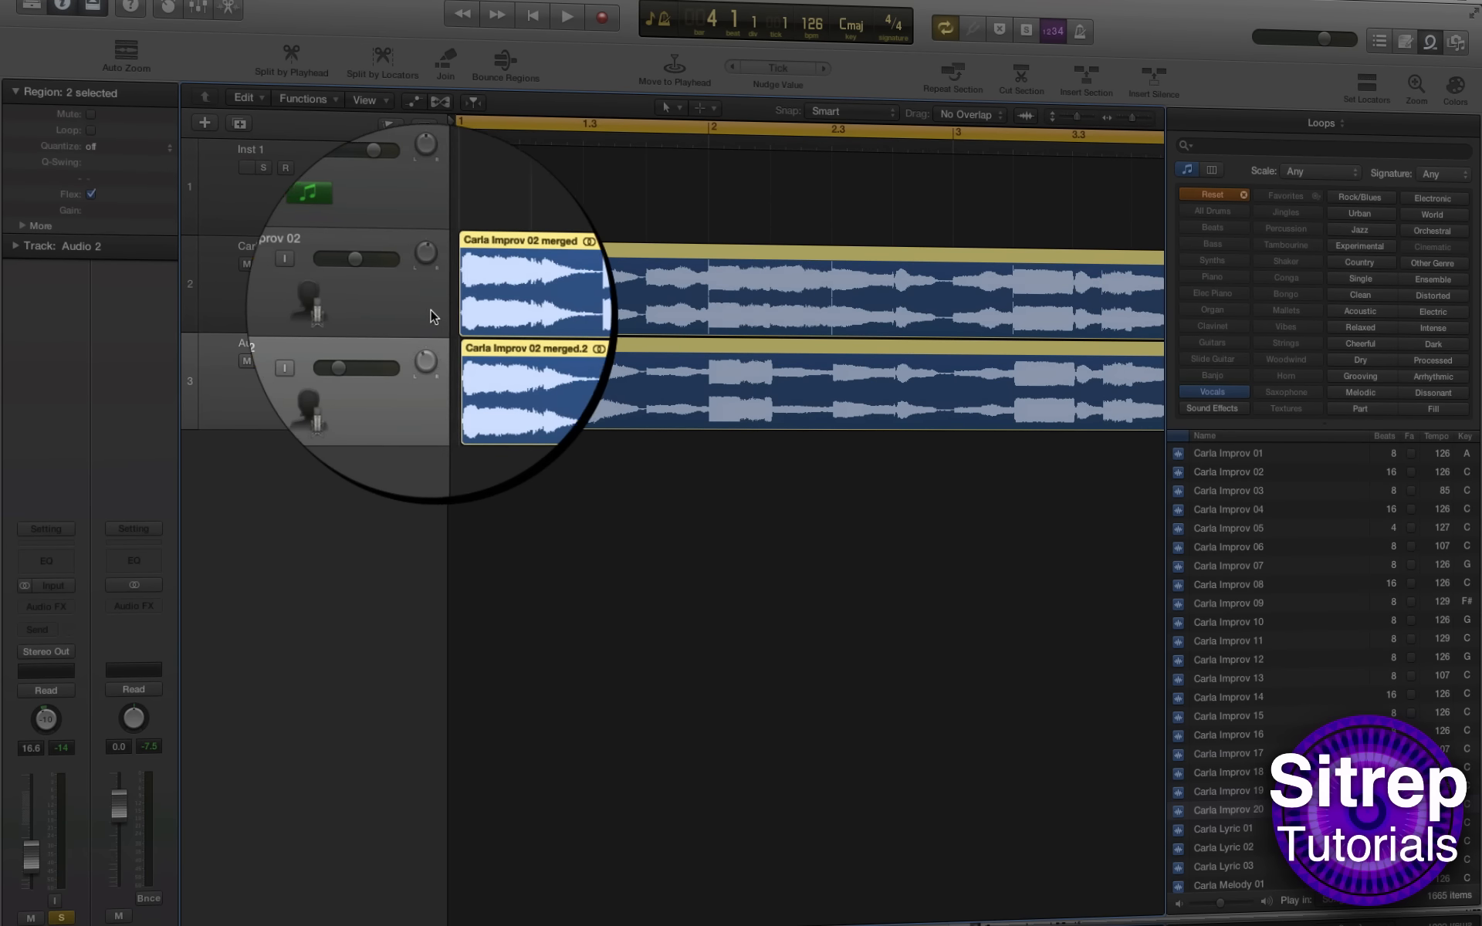
Step: Bounce both selected regions in place to a new track, muting the sources and using Overload Protection Only normalization
{"action": "left_click", "coordinate": [150, 0]}
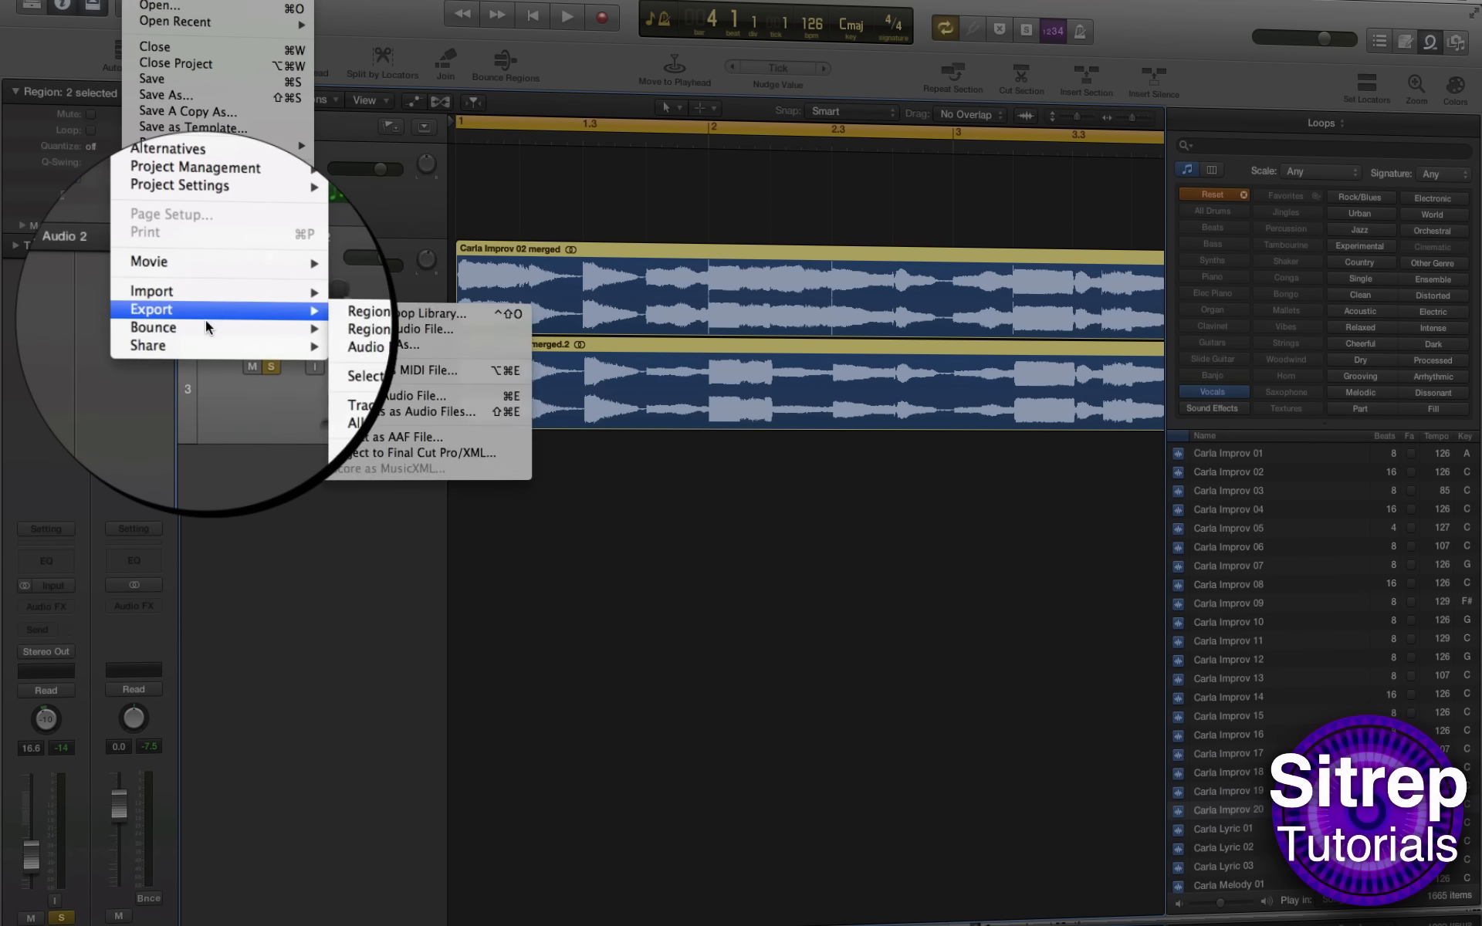
{"action": "mouse_move", "coordinate": [260, 322]}
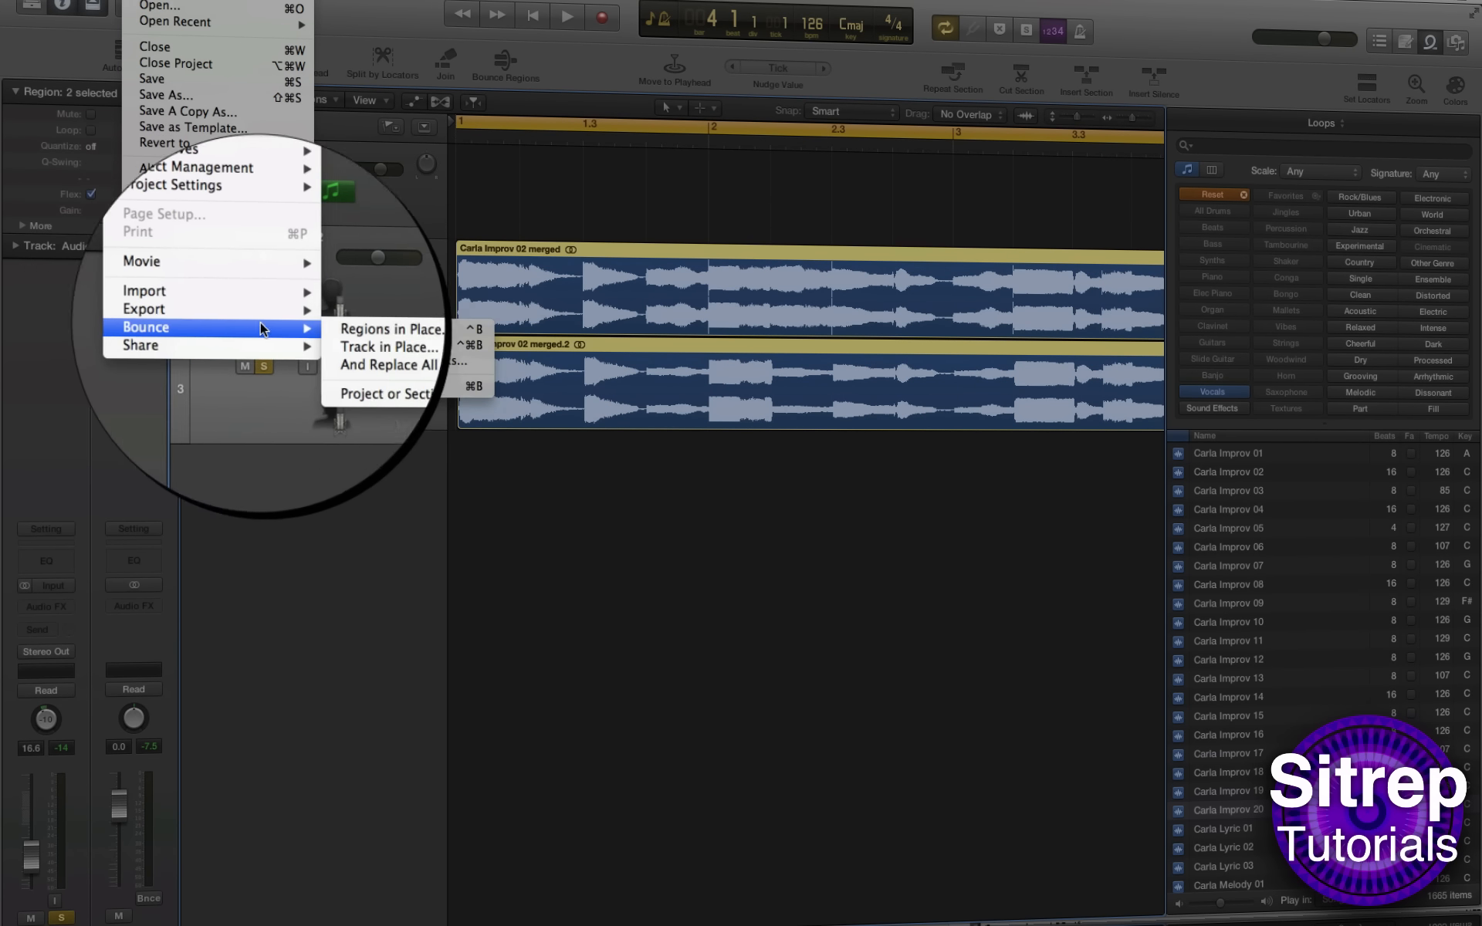
{"action": "left_click", "coordinate": [375, 330]}
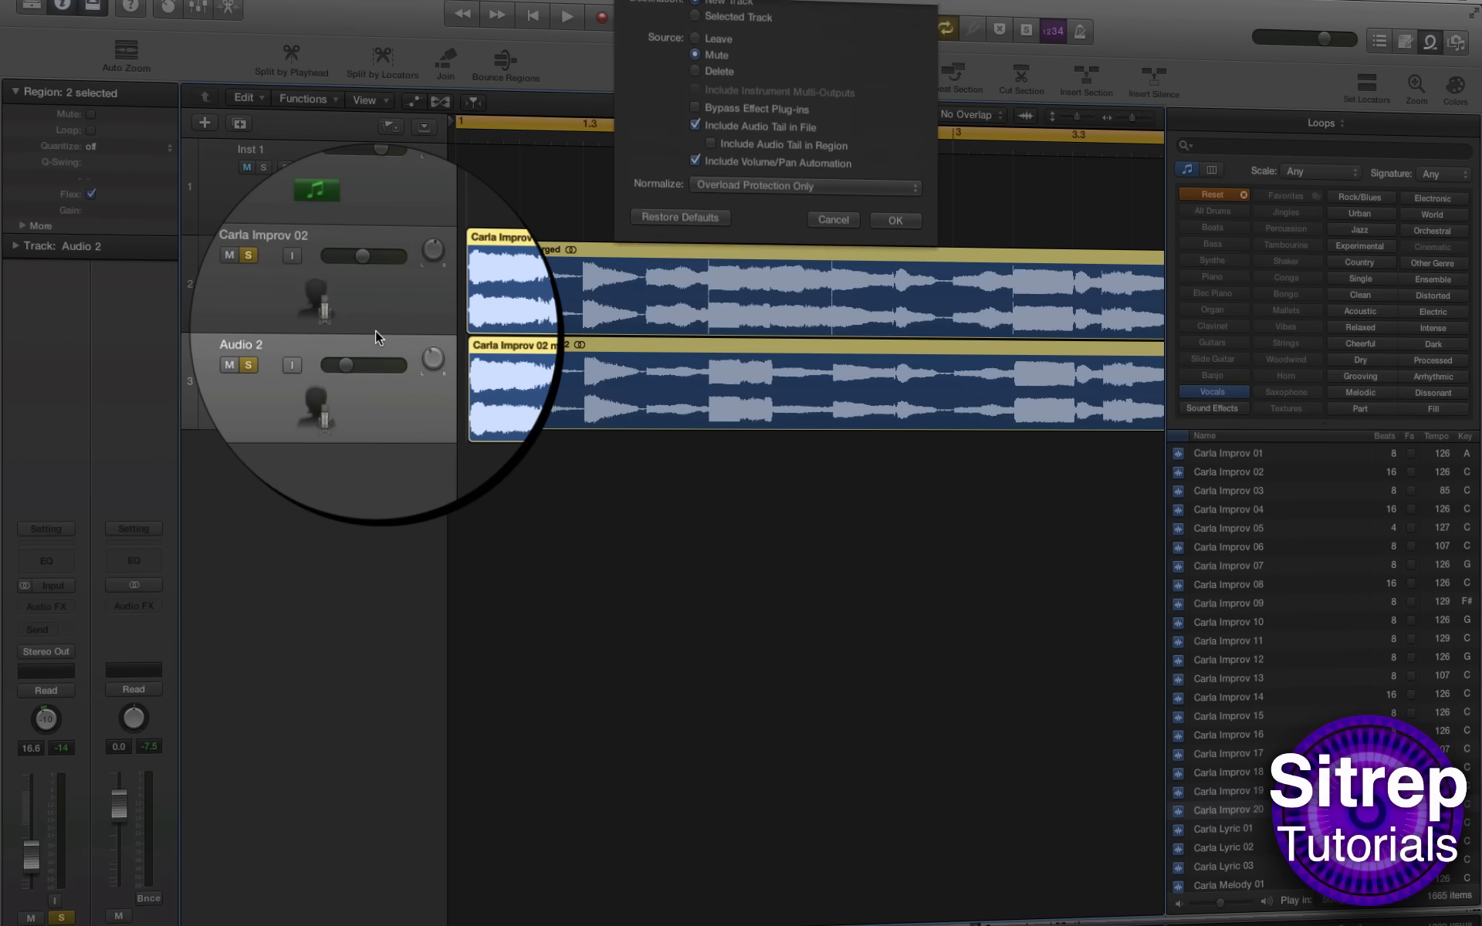
{"action": "left_click", "coordinate": [900, 294]}
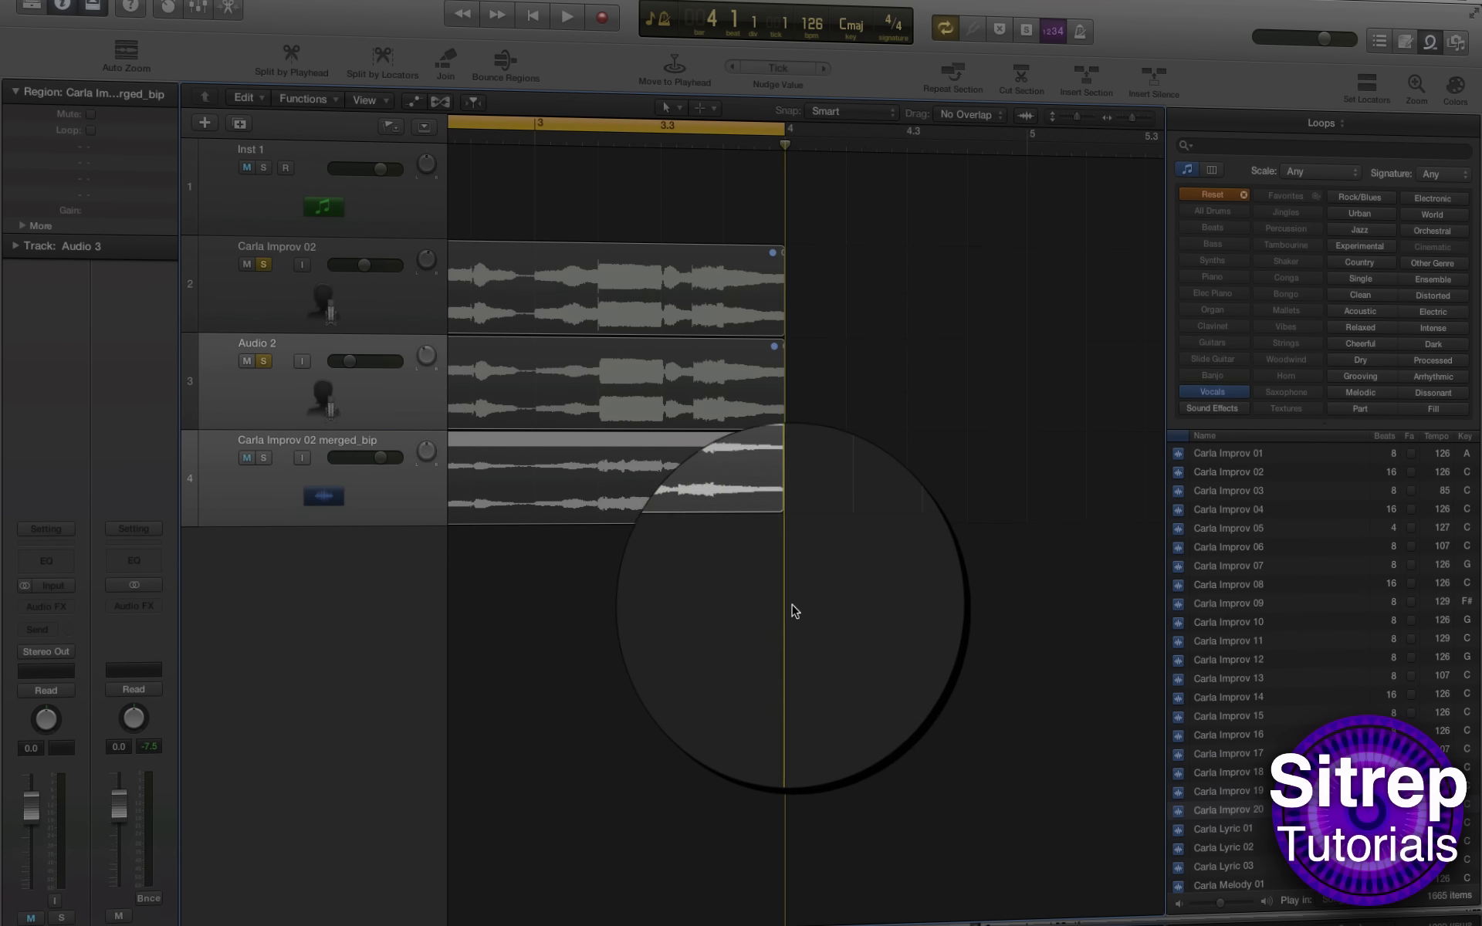
Step: Delete the original Audio 2 and Carla Improv 02 tracks together with their regions, keeping the bounced track
{"action": "left_click", "coordinate": [283, 339]}
{"action": "key", "text": "Delete"}
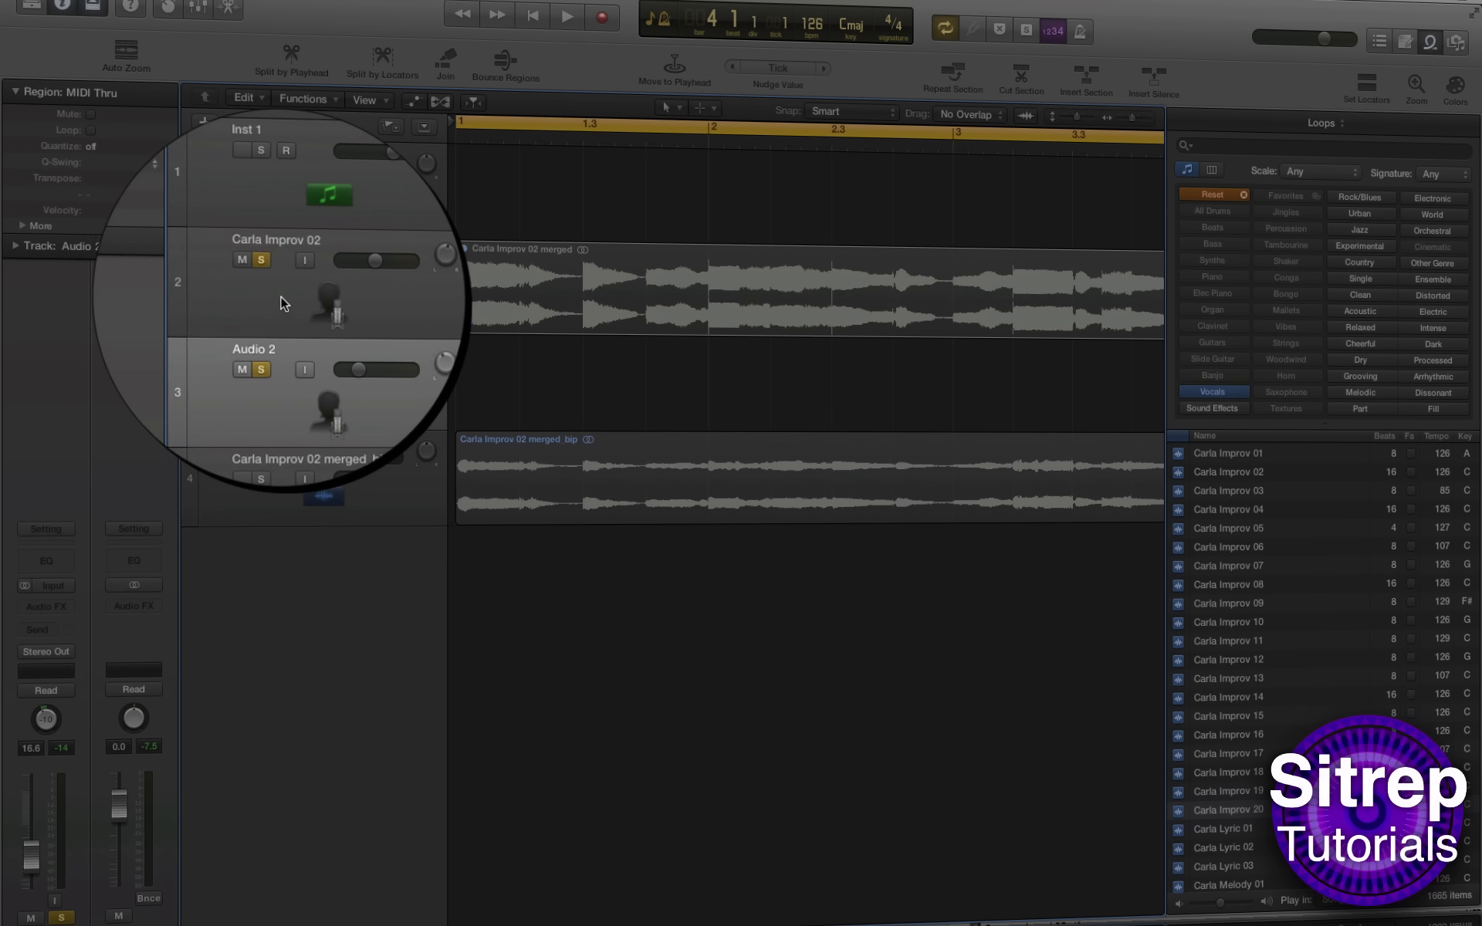
{"action": "left_click", "coordinate": [281, 299]}
{"action": "key", "text": "Delete"}
{"action": "key", "text": "Delete"}
{"action": "key", "text": "Delete"}
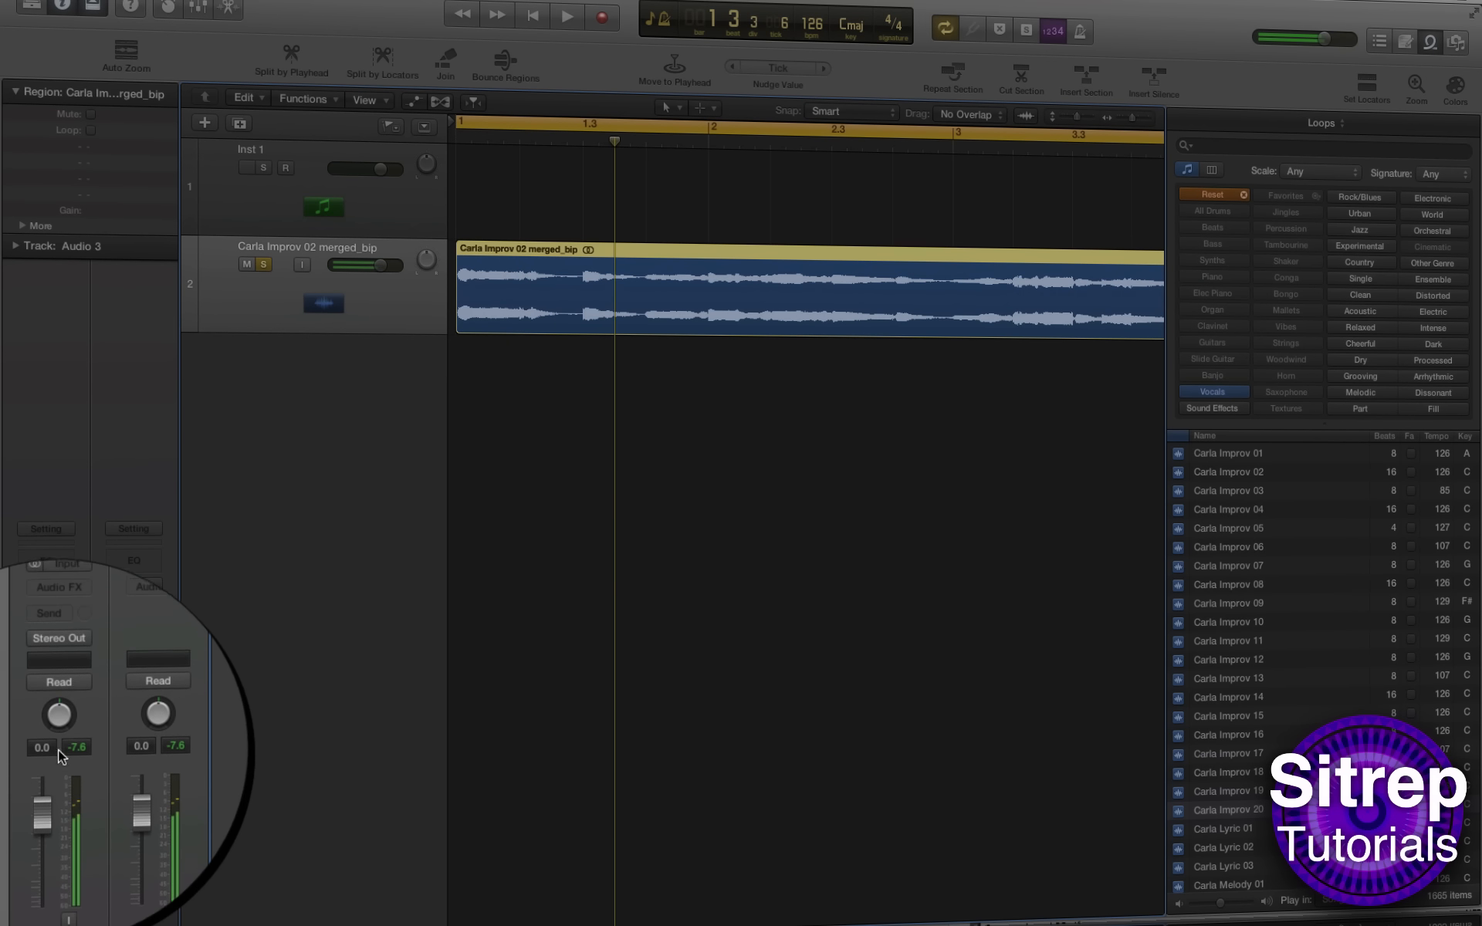
Step: Play the bounced vocal track on its own and check how it sounds
{"action": "key", "text": "space"}
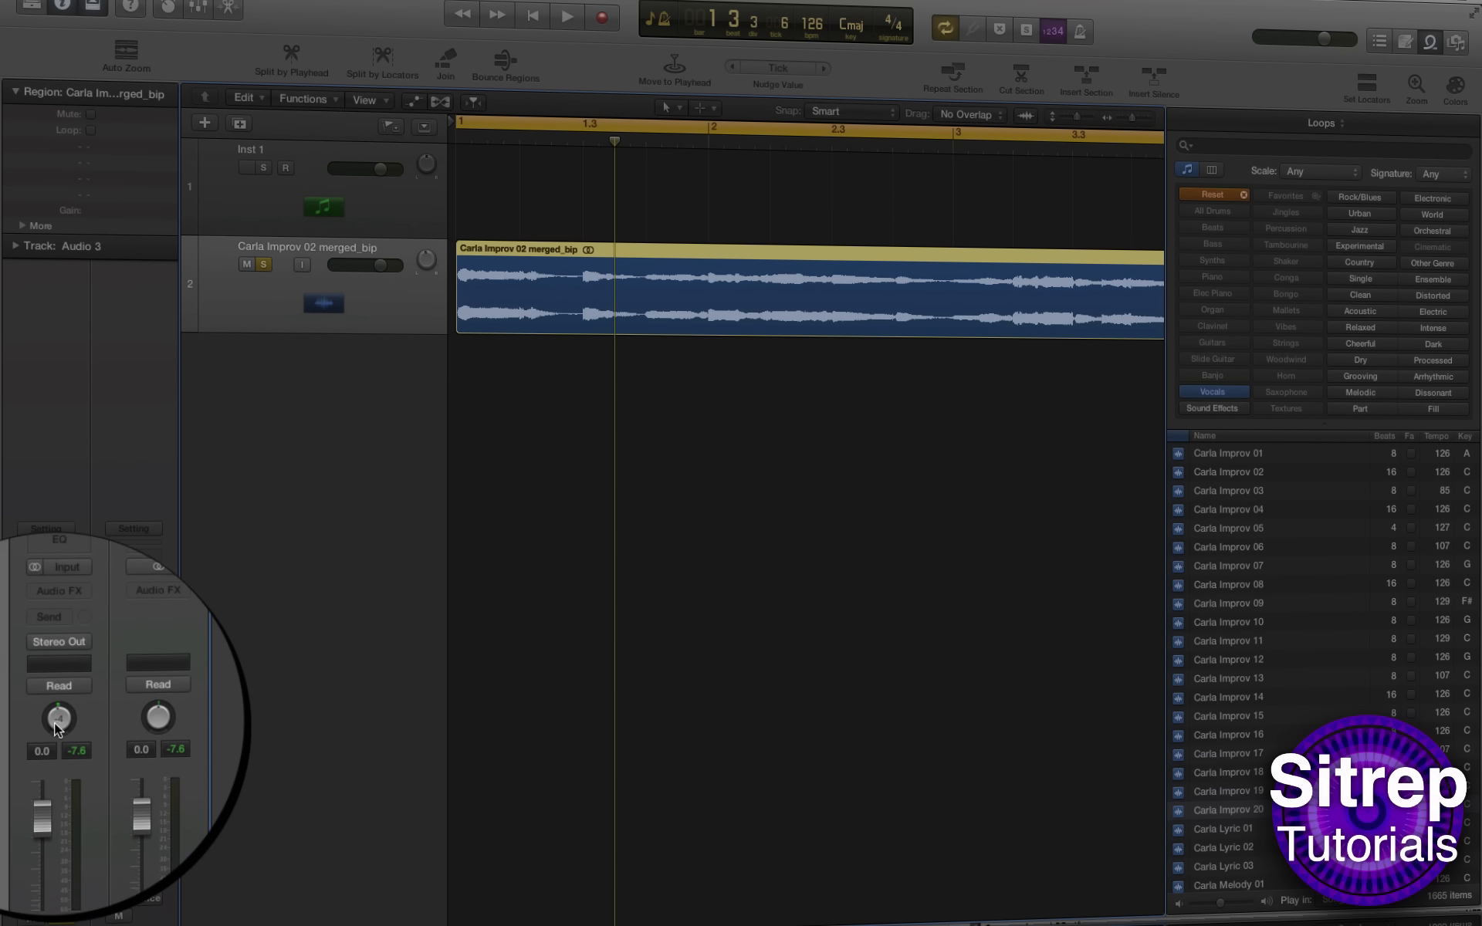
{"action": "key", "text": "space"}
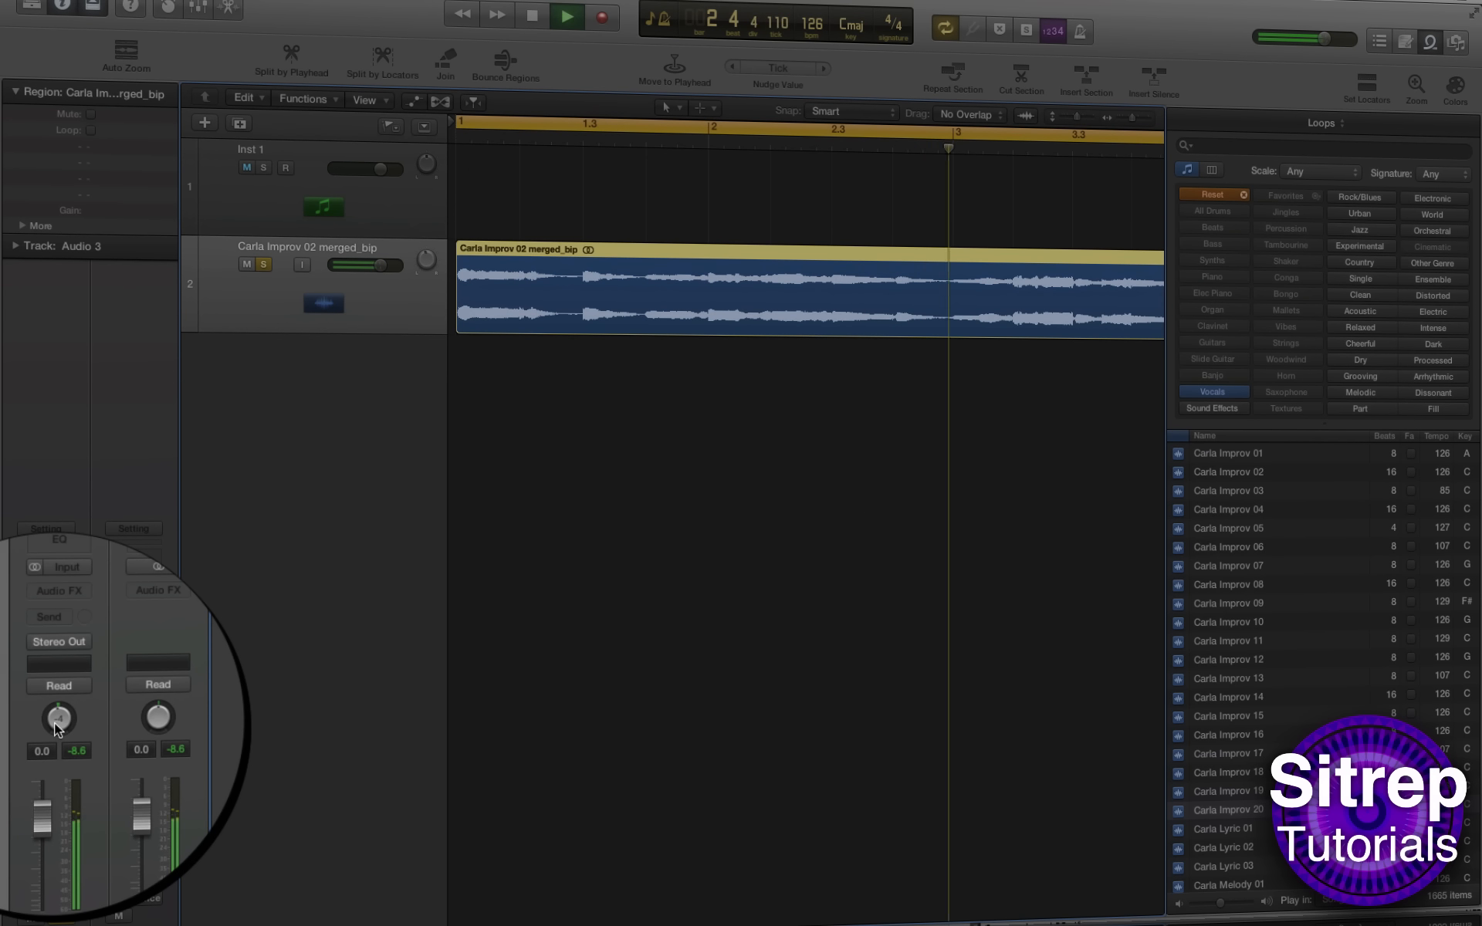
{"action": "key", "text": "space"}
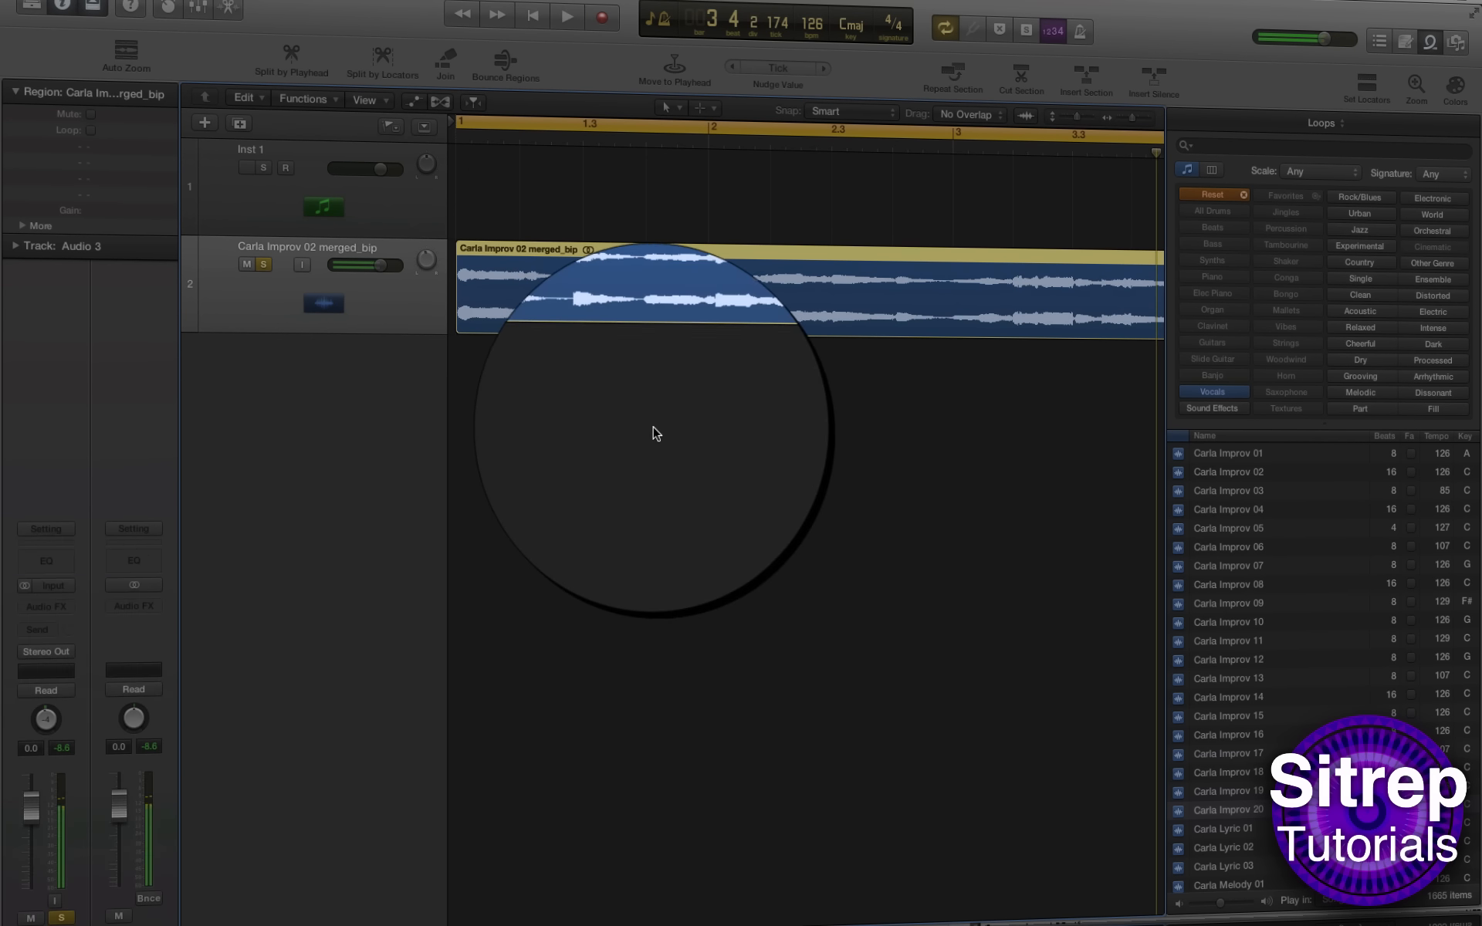
Step: Duplicate the bounced vocal track and copy its region onto the new Audio 1 track at bar 1
{"action": "key", "text": "super+d"}
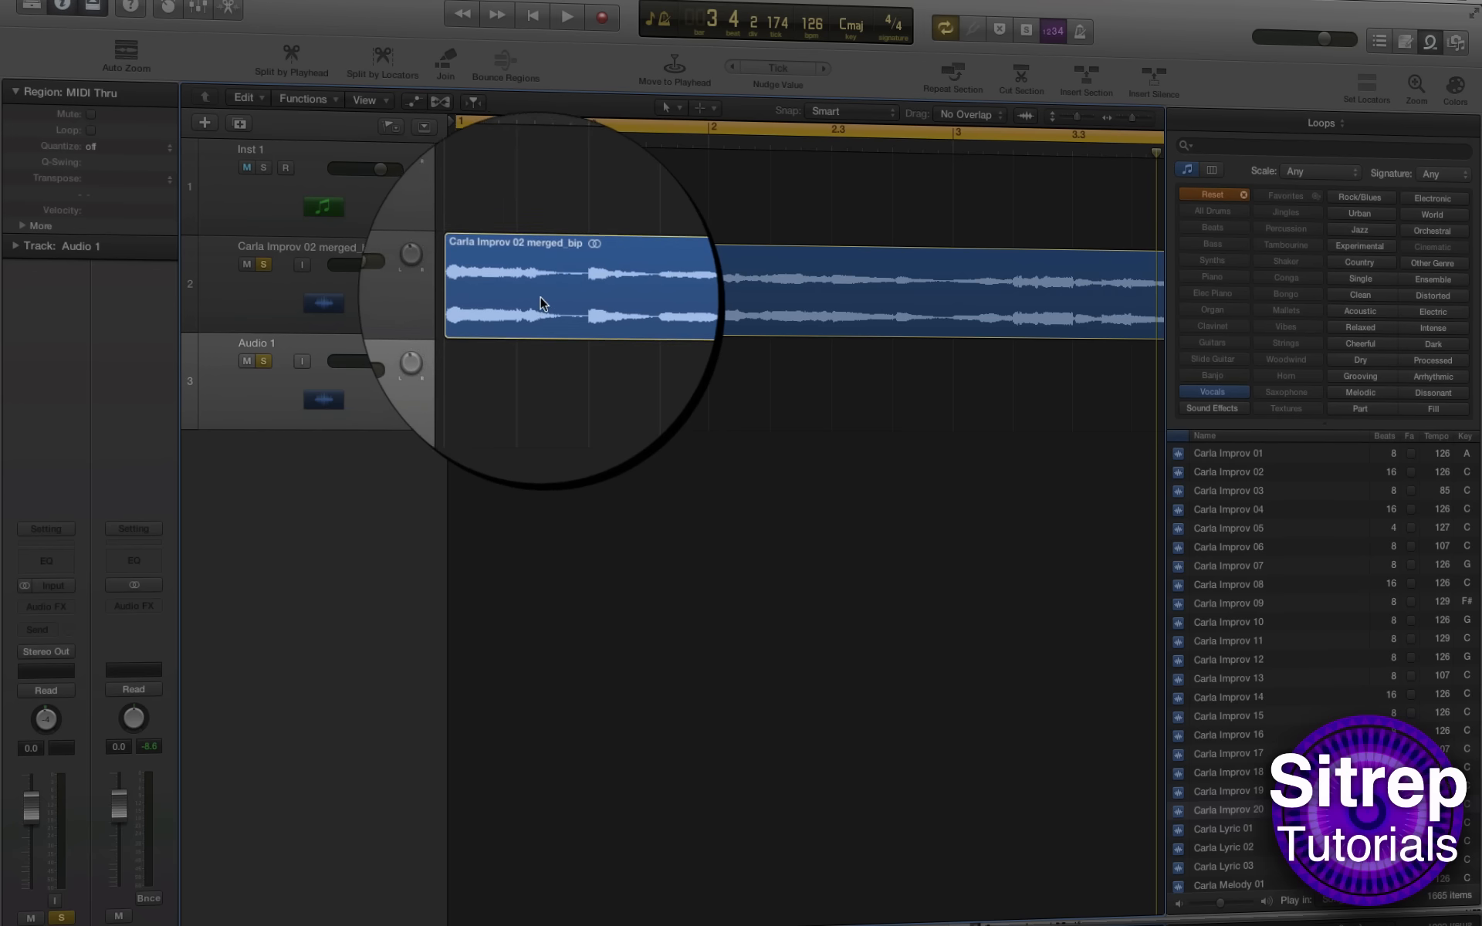
{"action": "left_click_drag", "start_coordinate": [546, 308], "coordinate": [556, 374], "text": "alt"}
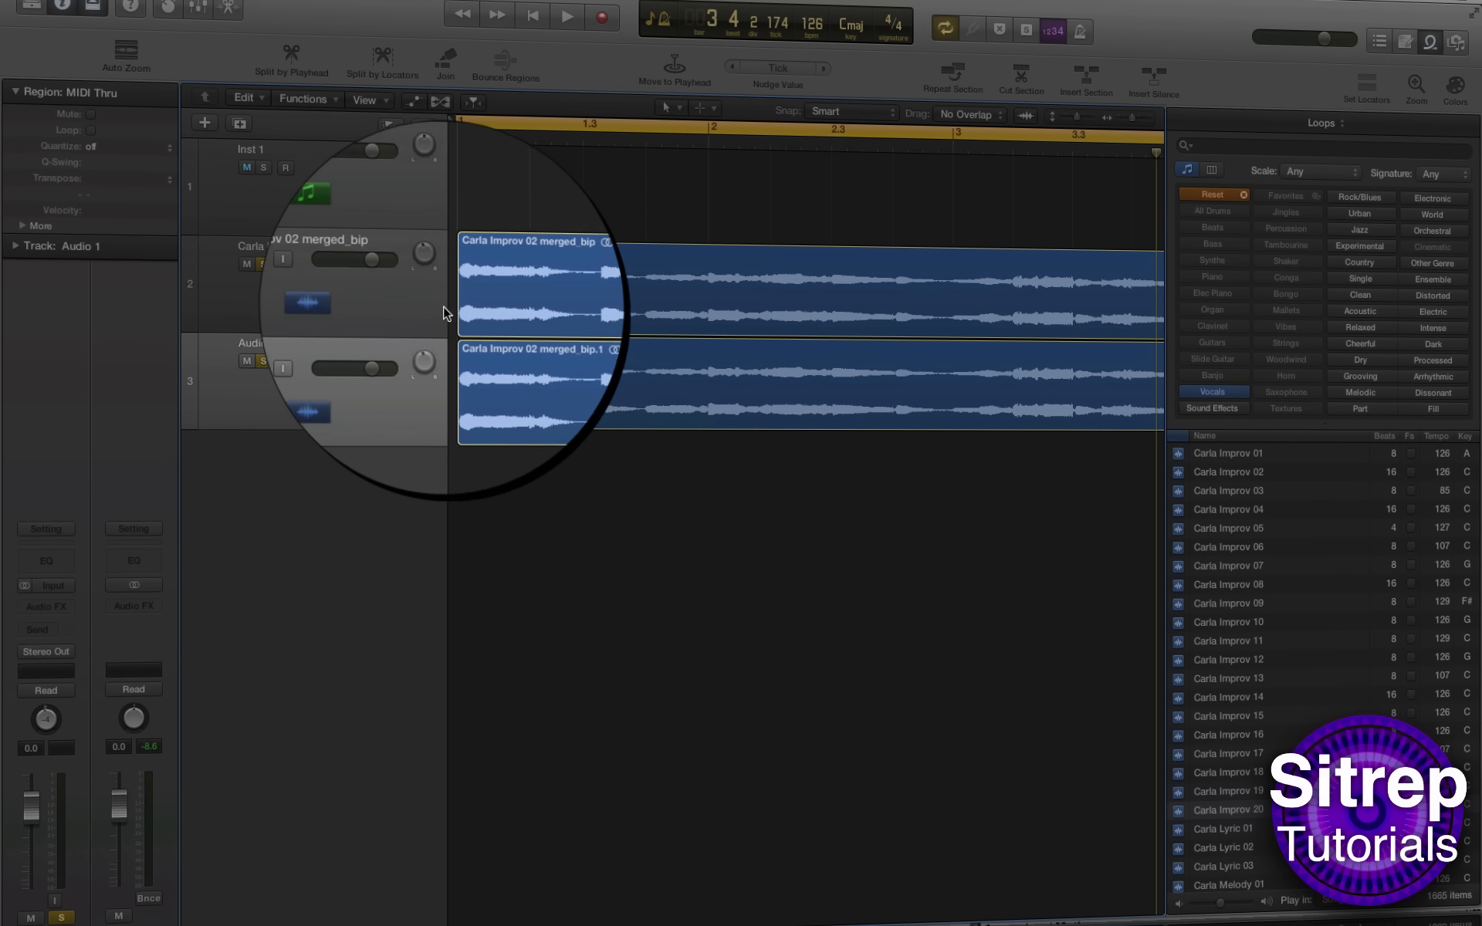
Step: Pan the Carla Improv 02 merged_bip track left to -16 and the Audio 1 track to the right
{"action": "left_click", "coordinate": [390, 293]}
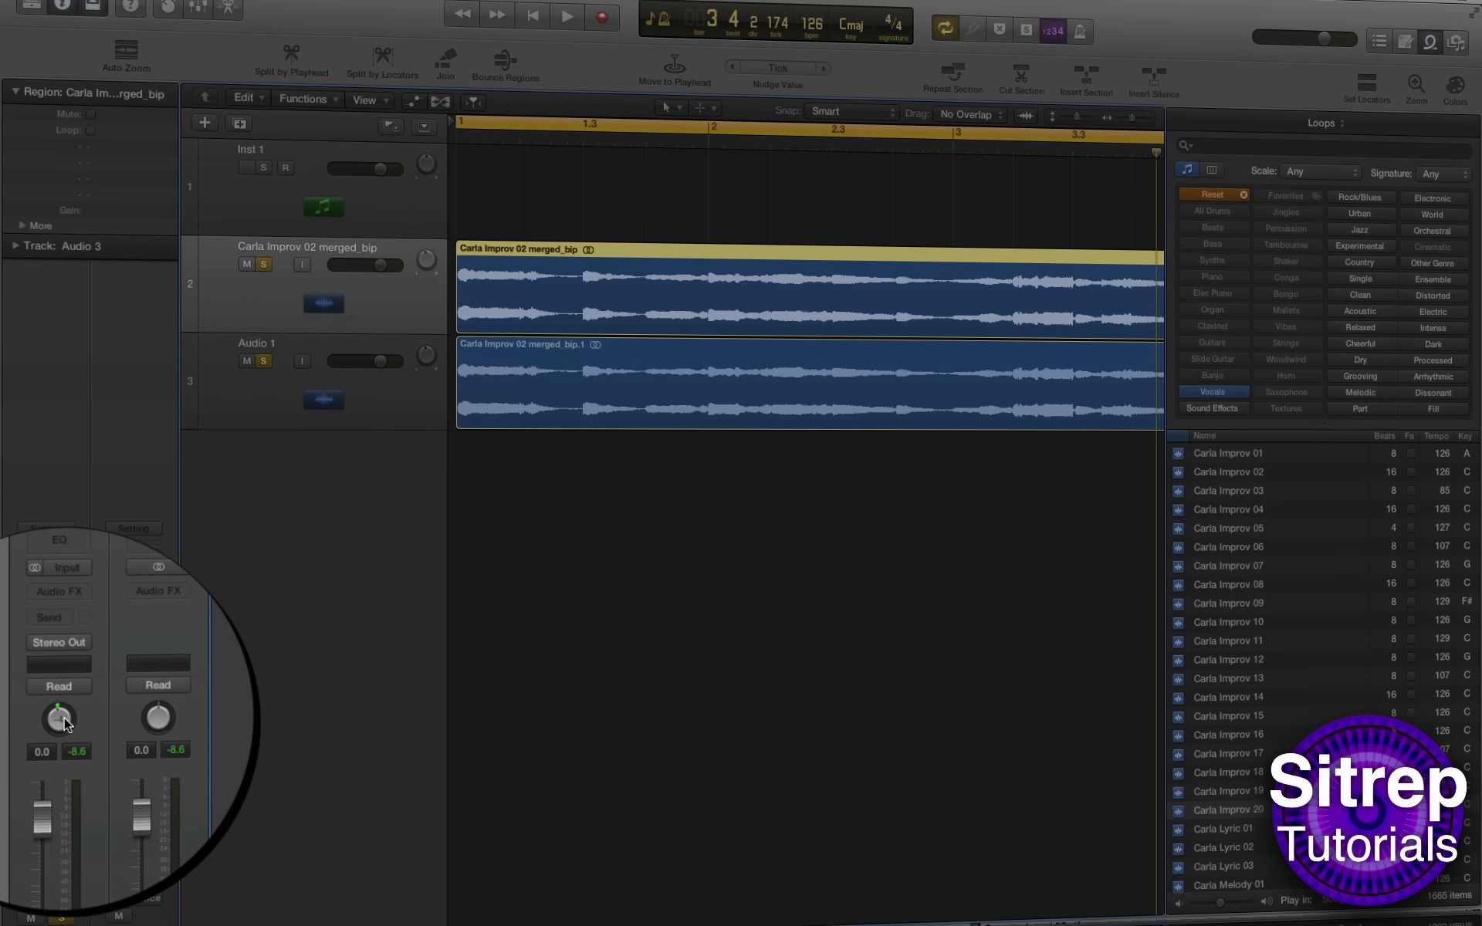
{"action": "left_click_drag", "start_coordinate": [63, 717], "coordinate": [63, 741]}
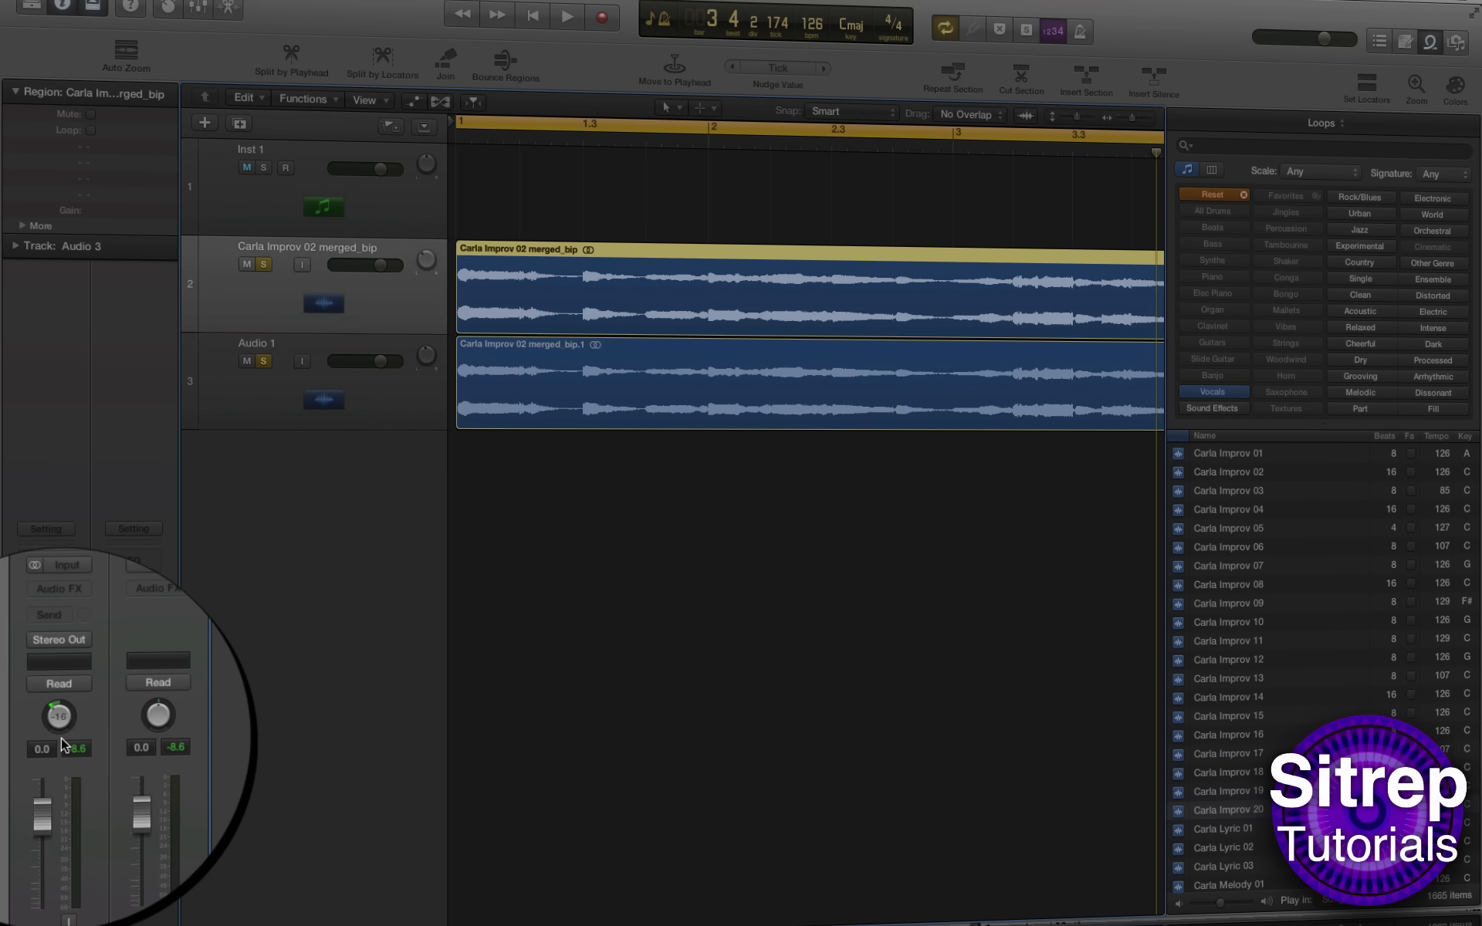
{"action": "left_click", "coordinate": [224, 394]}
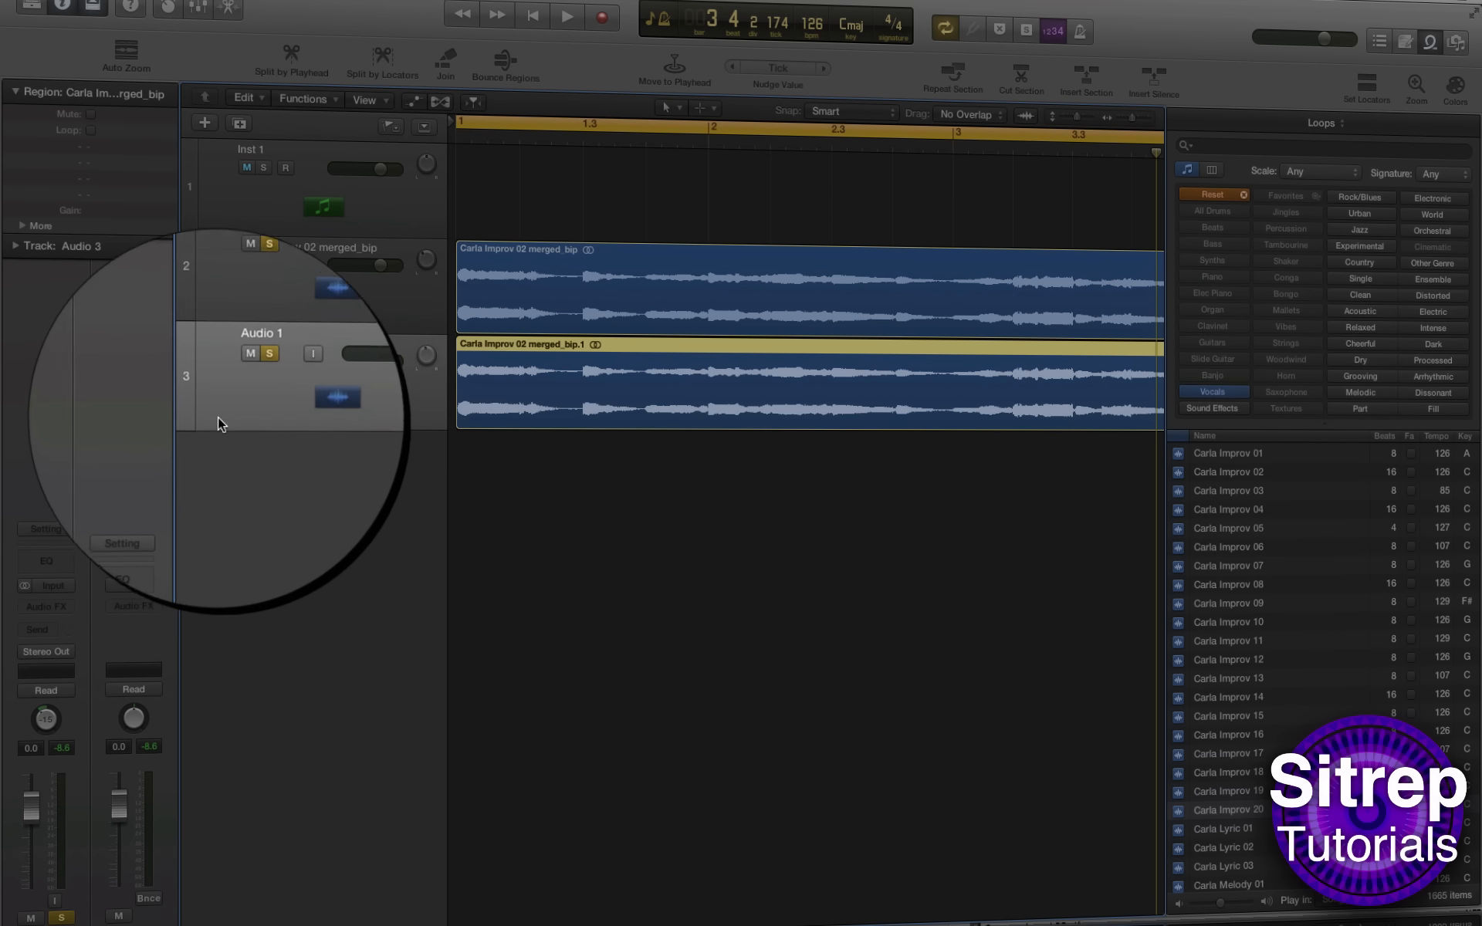
{"action": "left_click_drag", "start_coordinate": [59, 716], "coordinate": [52, 698]}
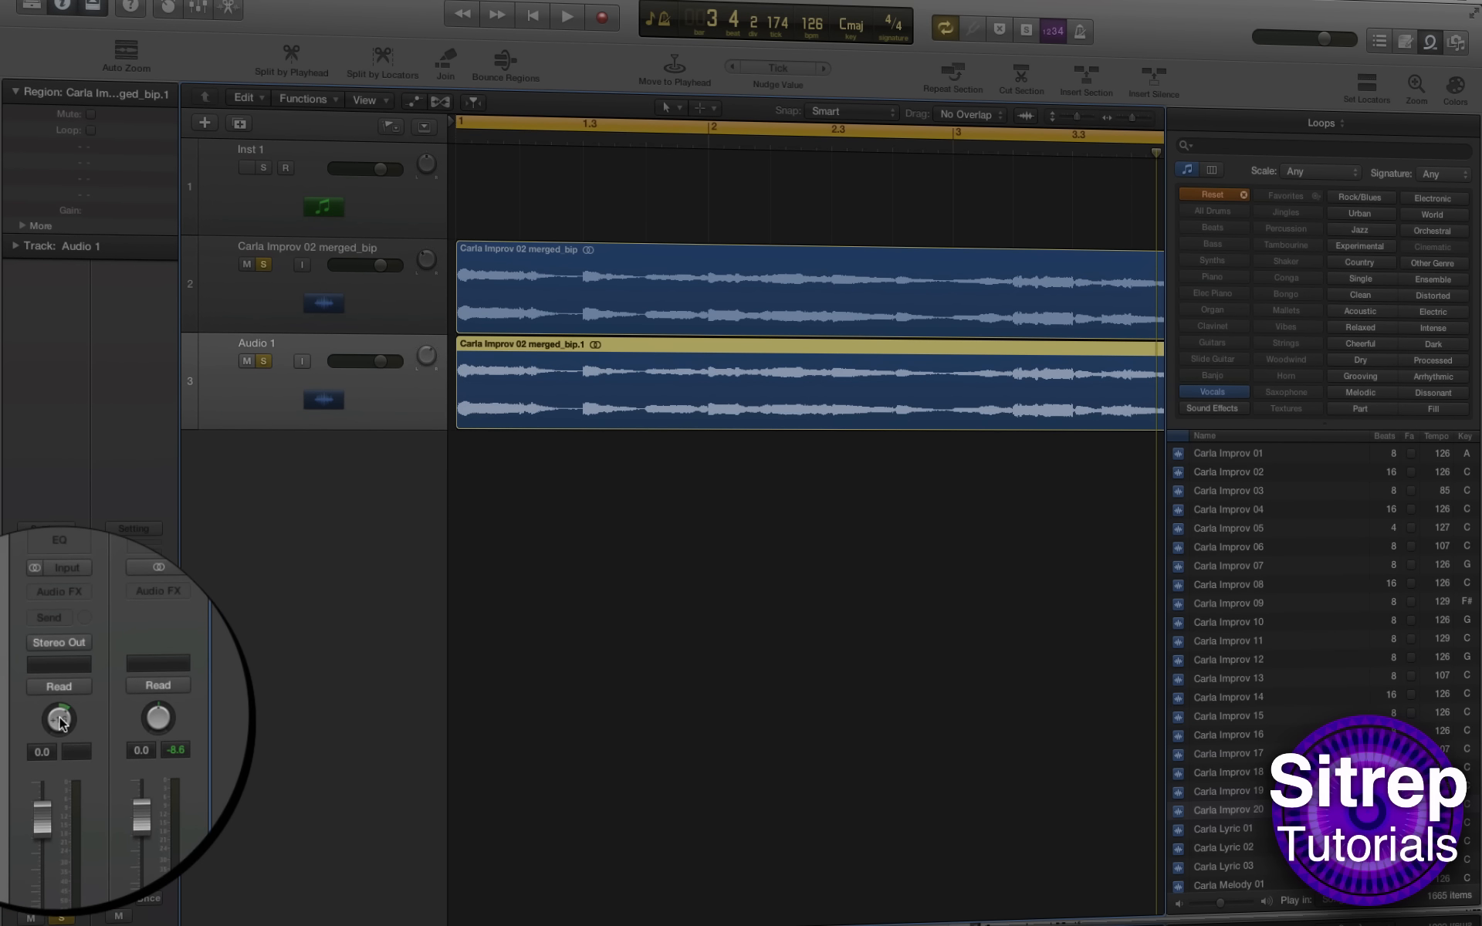
Step: Add a Channel EQ to the Carla Improv 02 merged_bip track with a wide -15.5 dB cut at 245 Hz, Q 0.11
{"action": "left_click", "coordinate": [219, 308]}
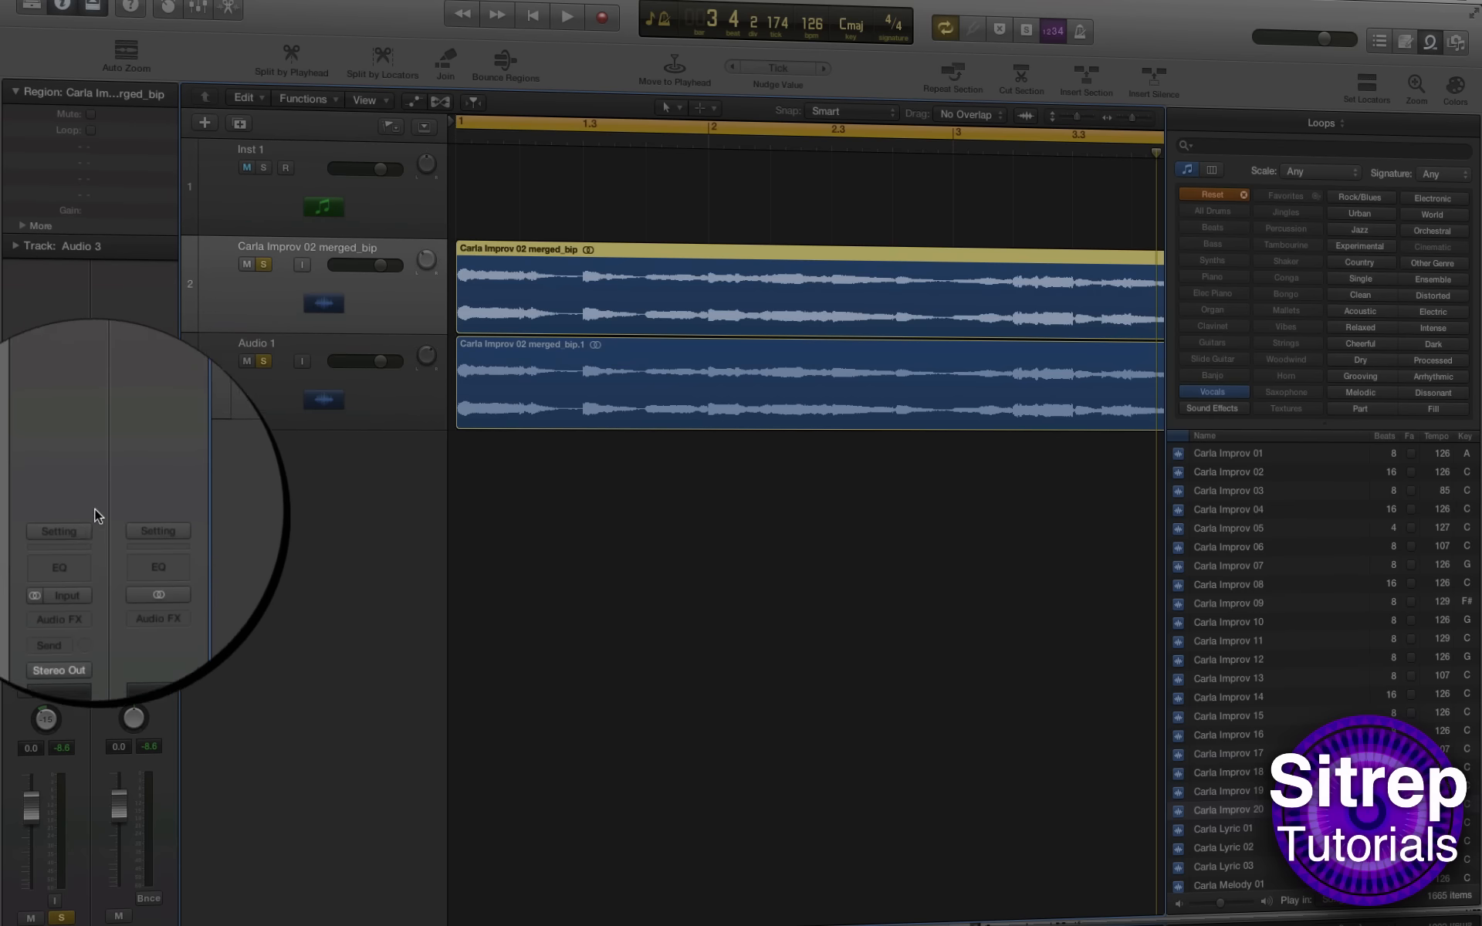
{"action": "left_click", "coordinate": [61, 561]}
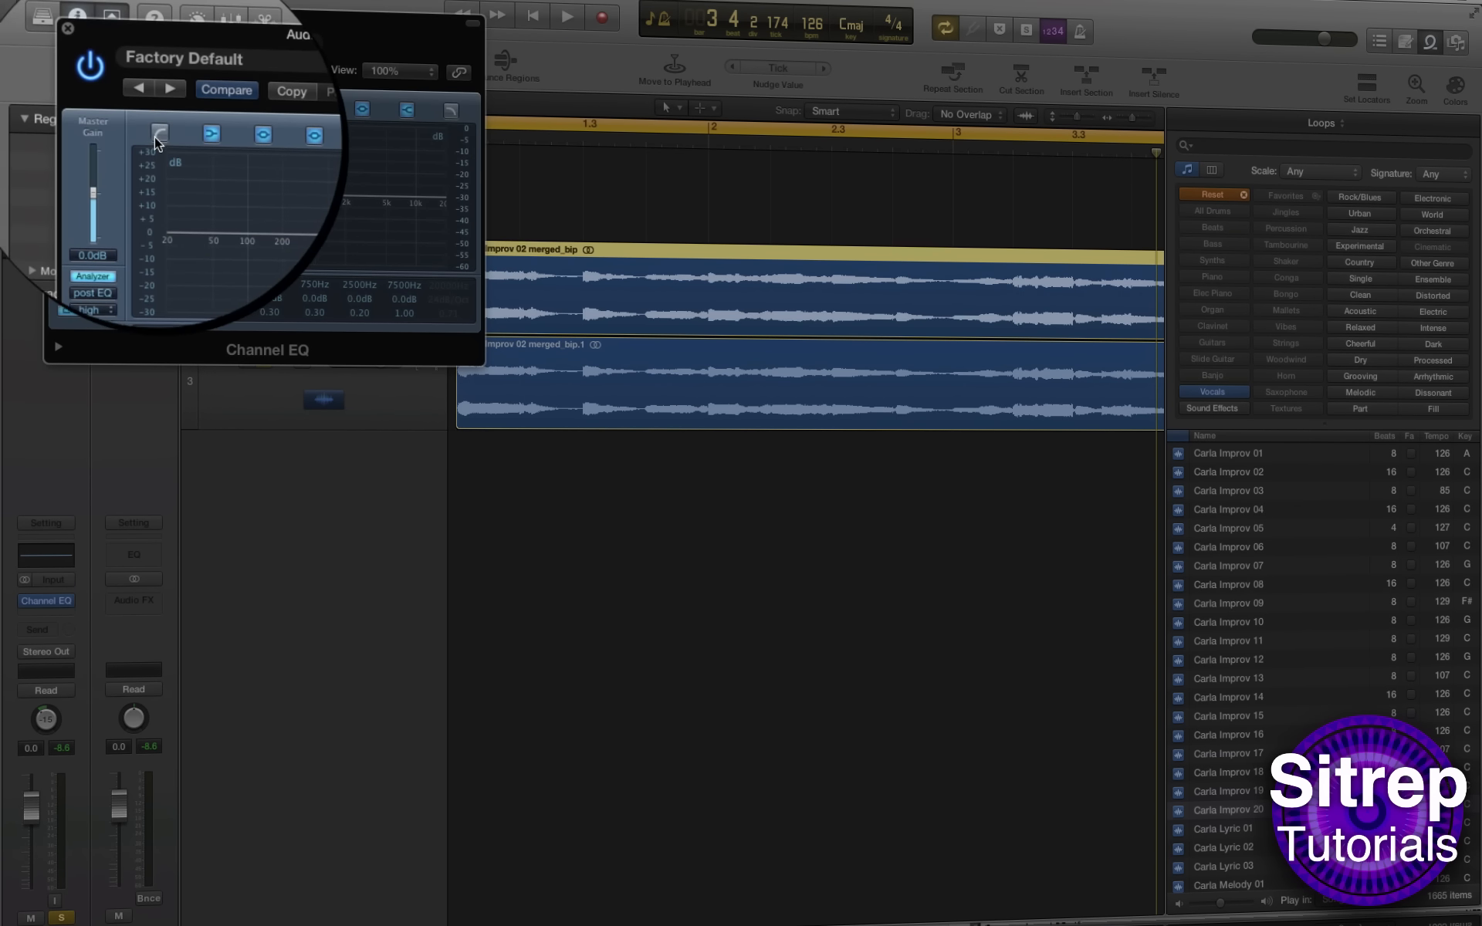
{"action": "left_click", "coordinate": [154, 137]}
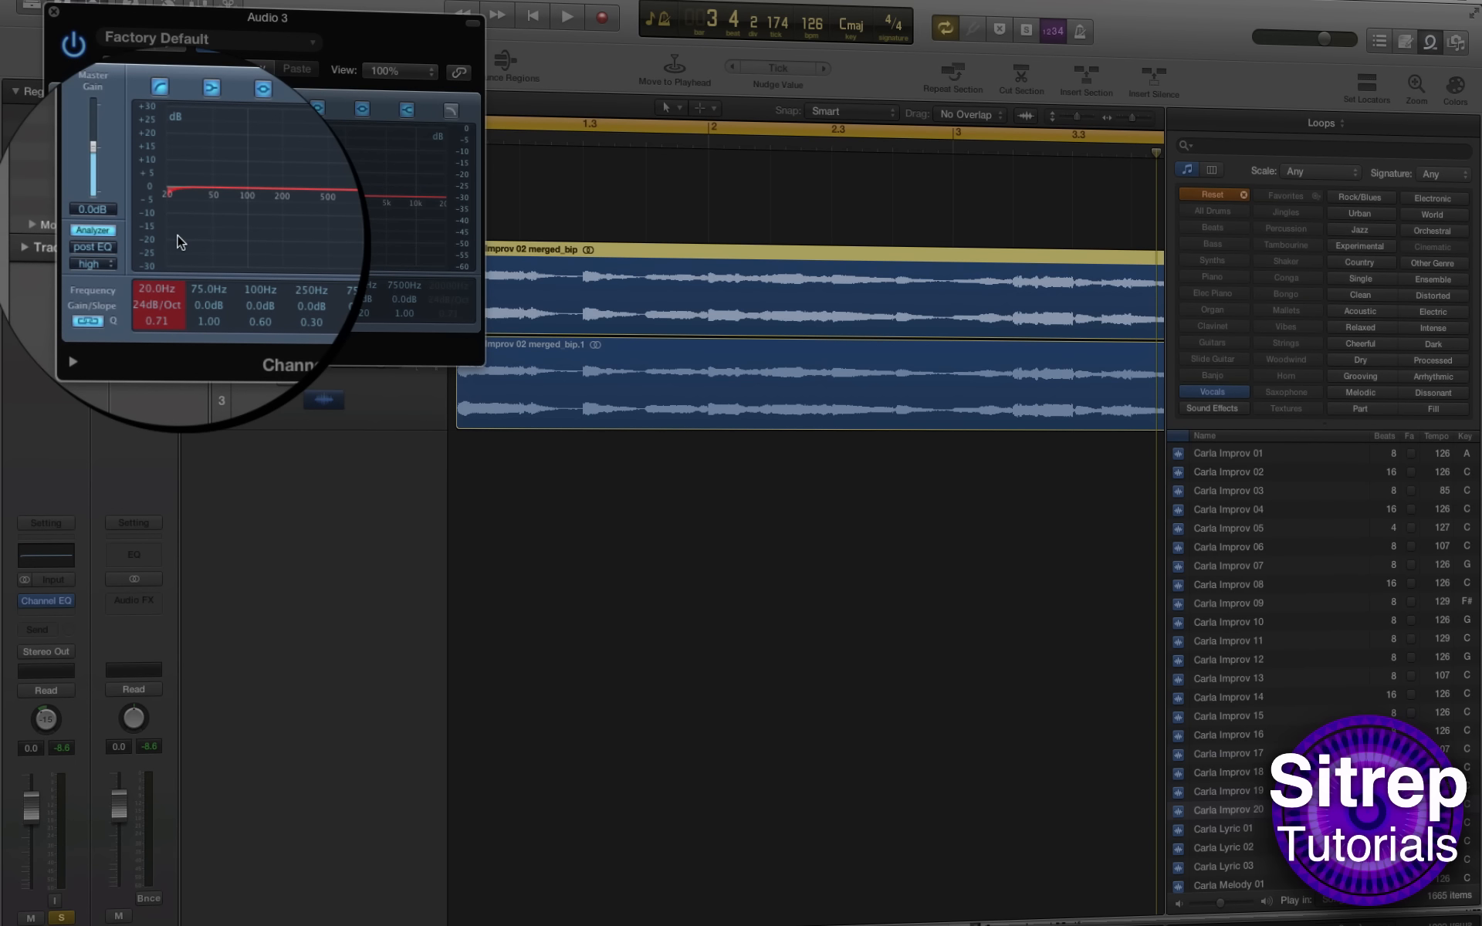
{"action": "left_click_drag", "start_coordinate": [188, 233], "coordinate": [251, 225]}
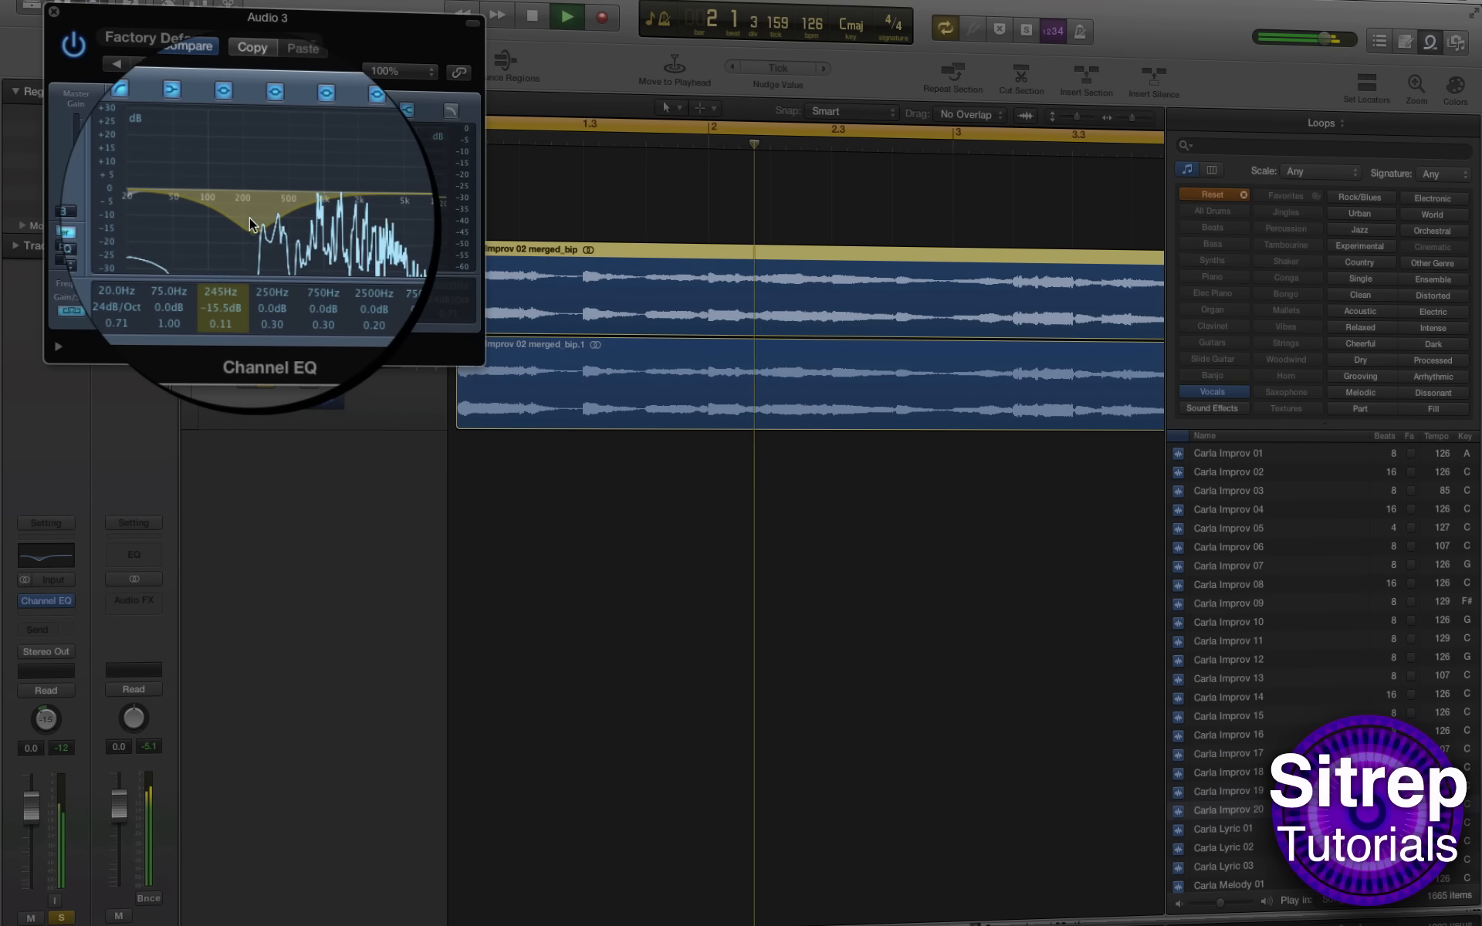
{"action": "left_click", "coordinate": [53, 12]}
Step: Add a Channel EQ to the Audio 1 track with a -6.5 dB high shelf at 1320 Hz, checking it during playback
{"action": "left_click", "coordinate": [396, 403]}
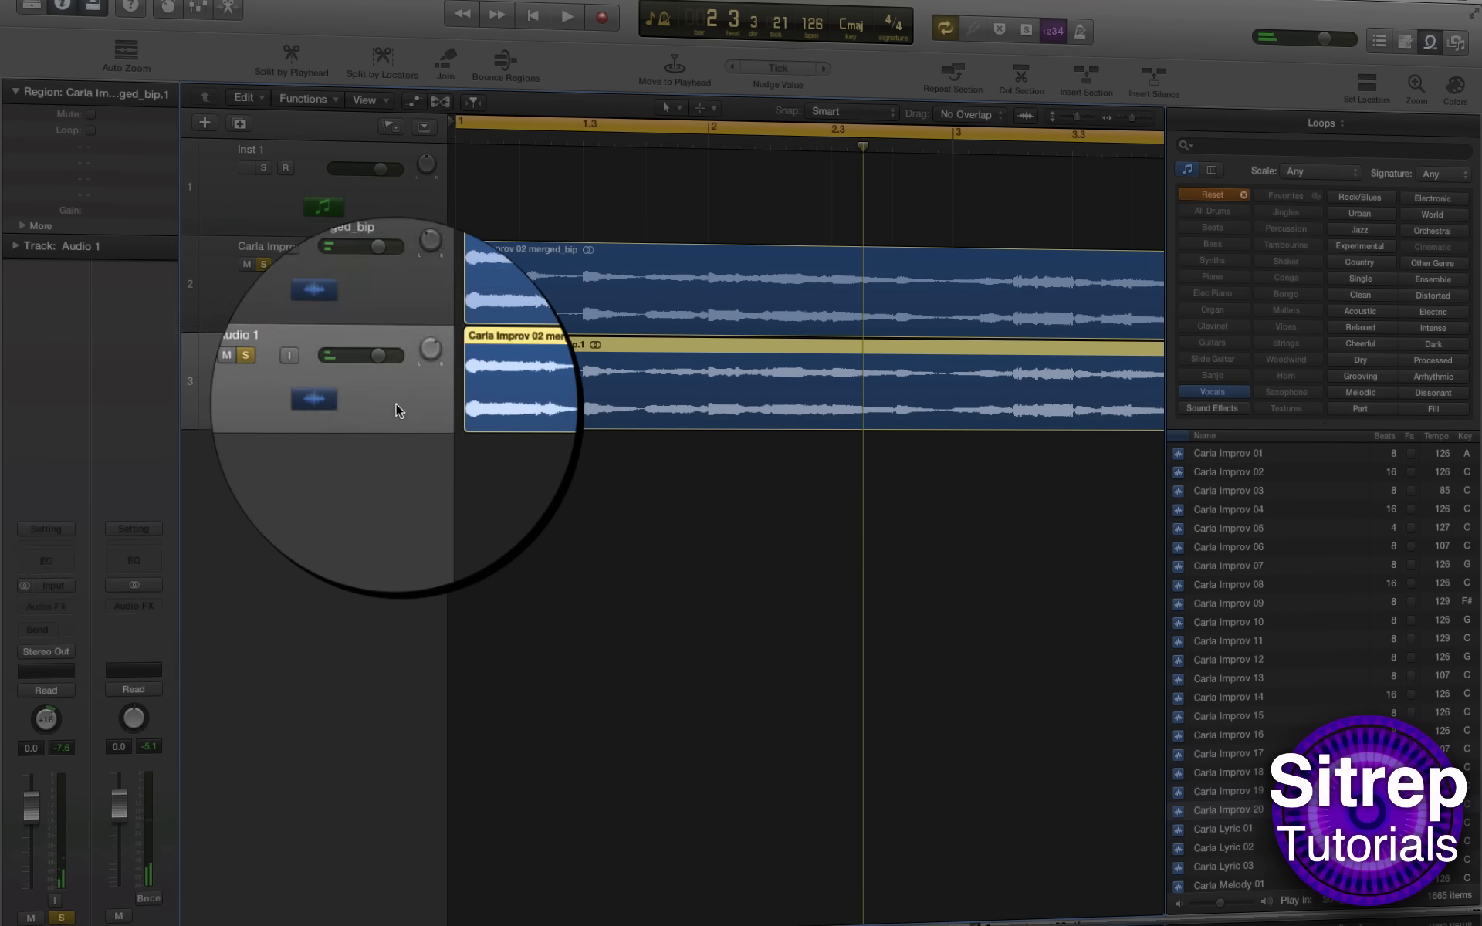
{"action": "left_click", "coordinate": [63, 558]}
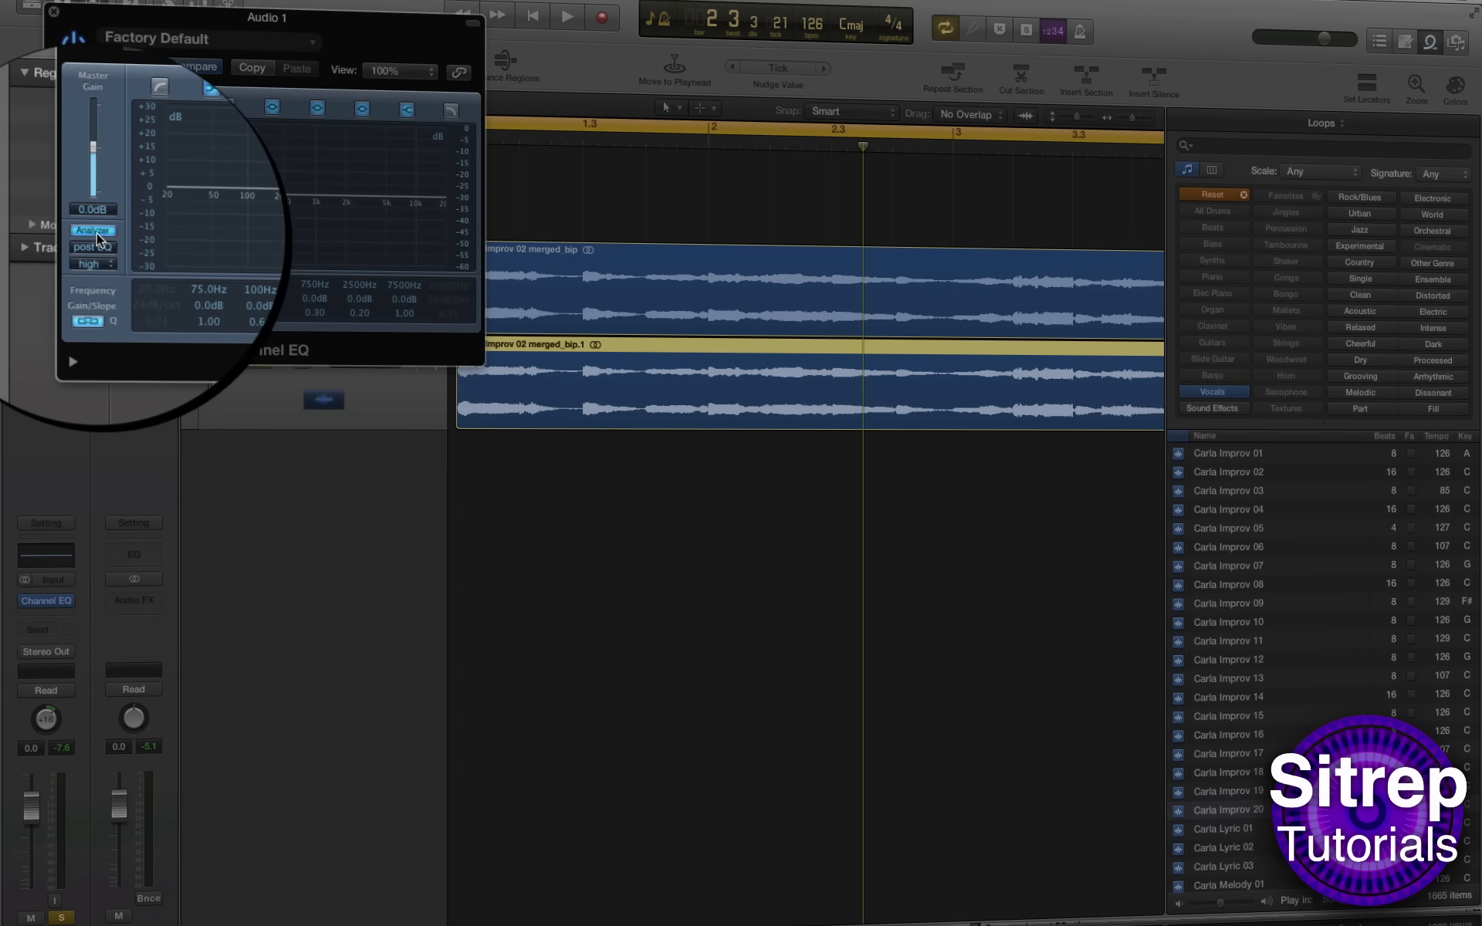
{"action": "left_click_drag", "start_coordinate": [410, 235], "coordinate": [348, 248]}
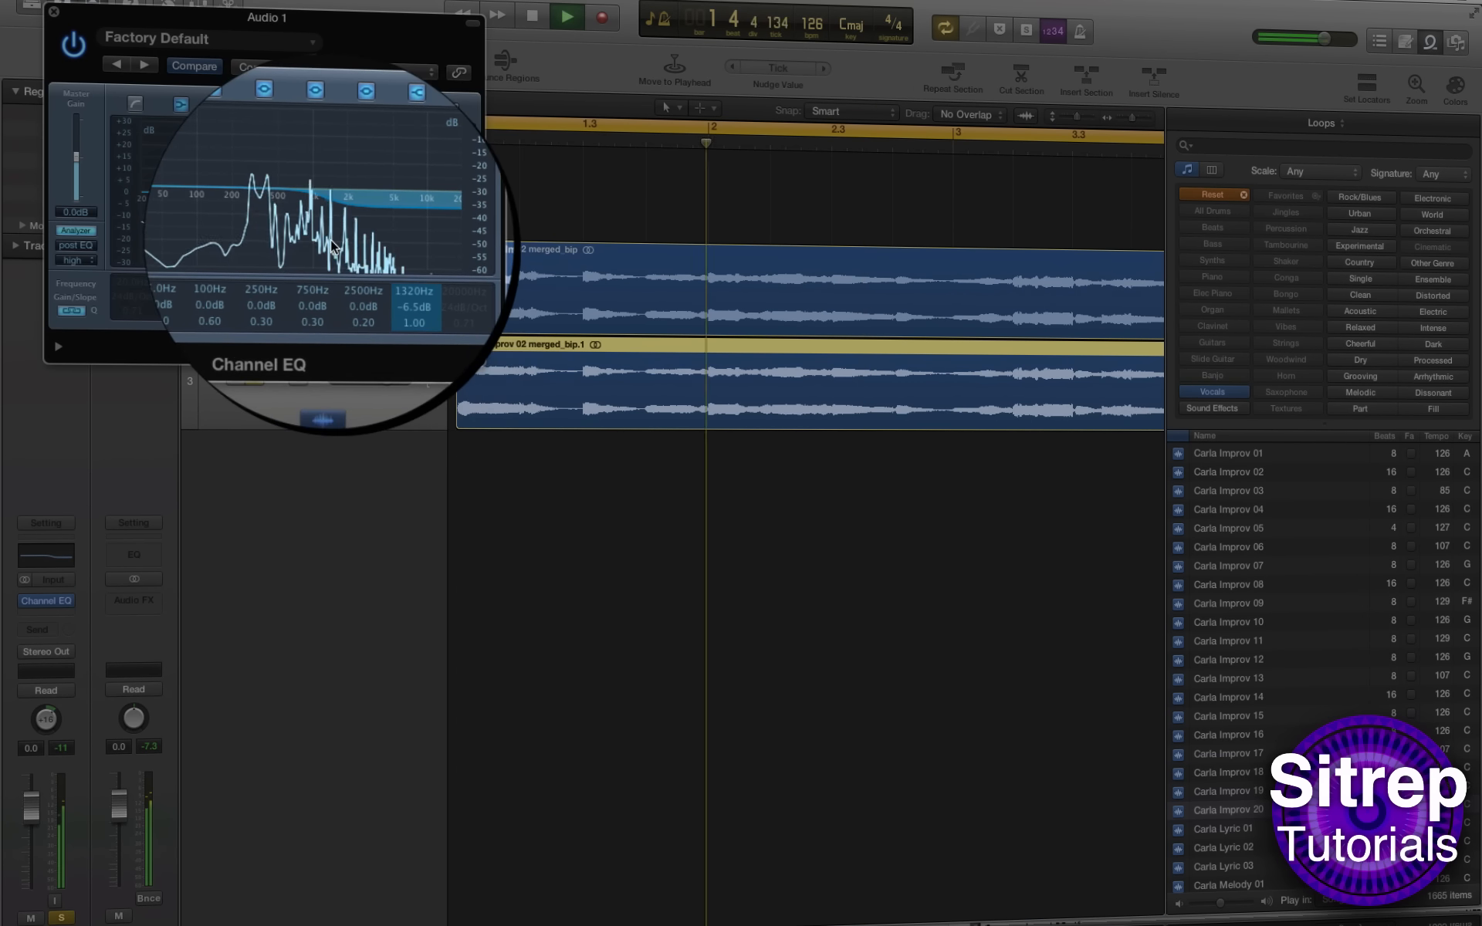
{"action": "left_click", "coordinate": [66, 28]}
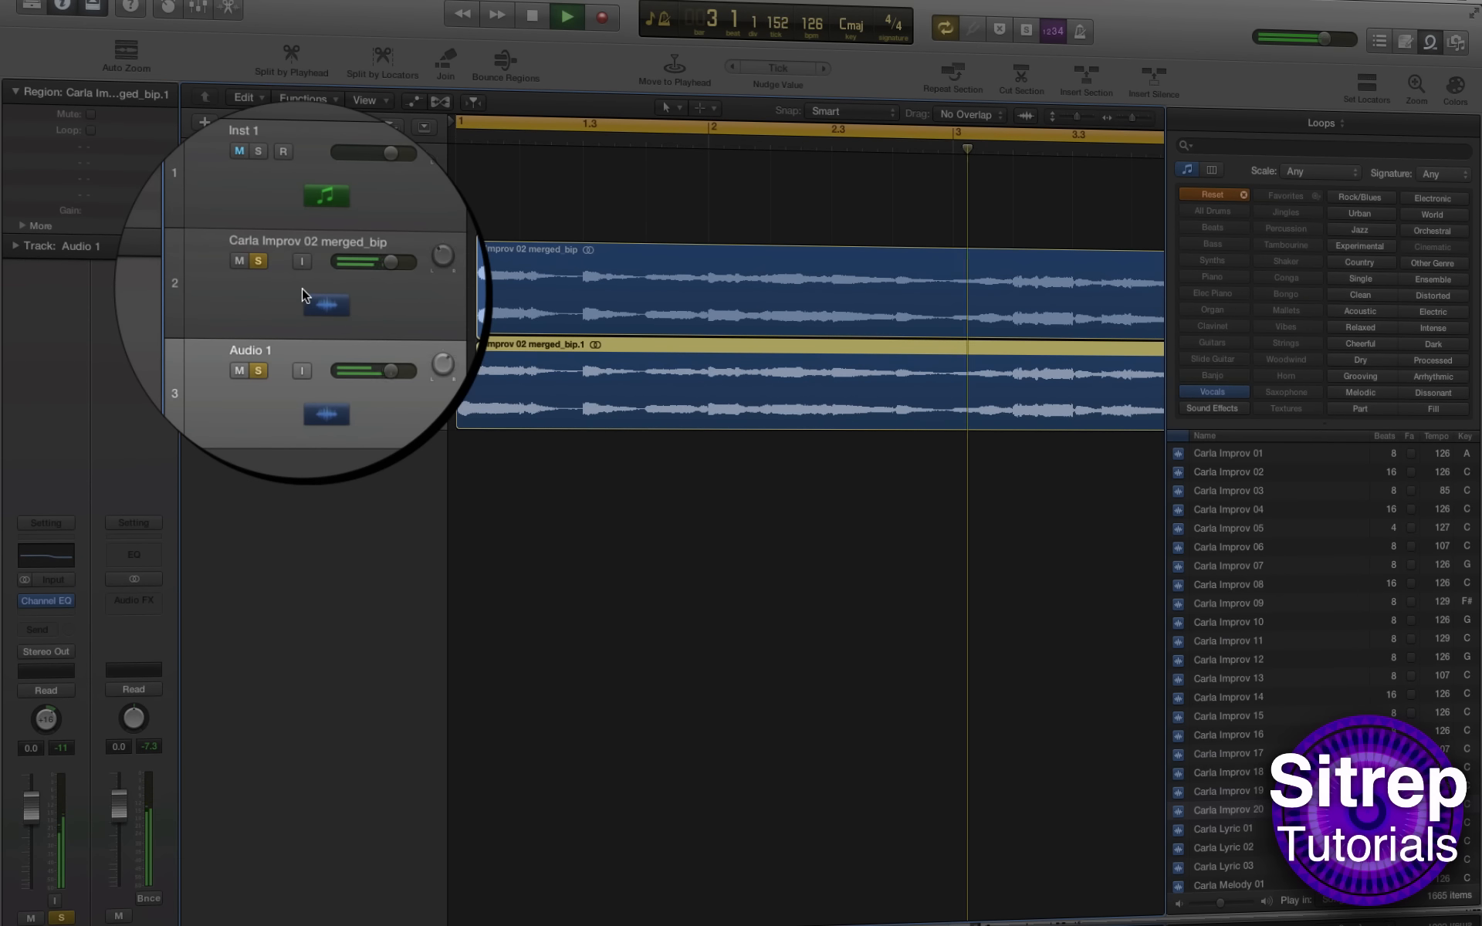
{"action": "key", "text": "space"}
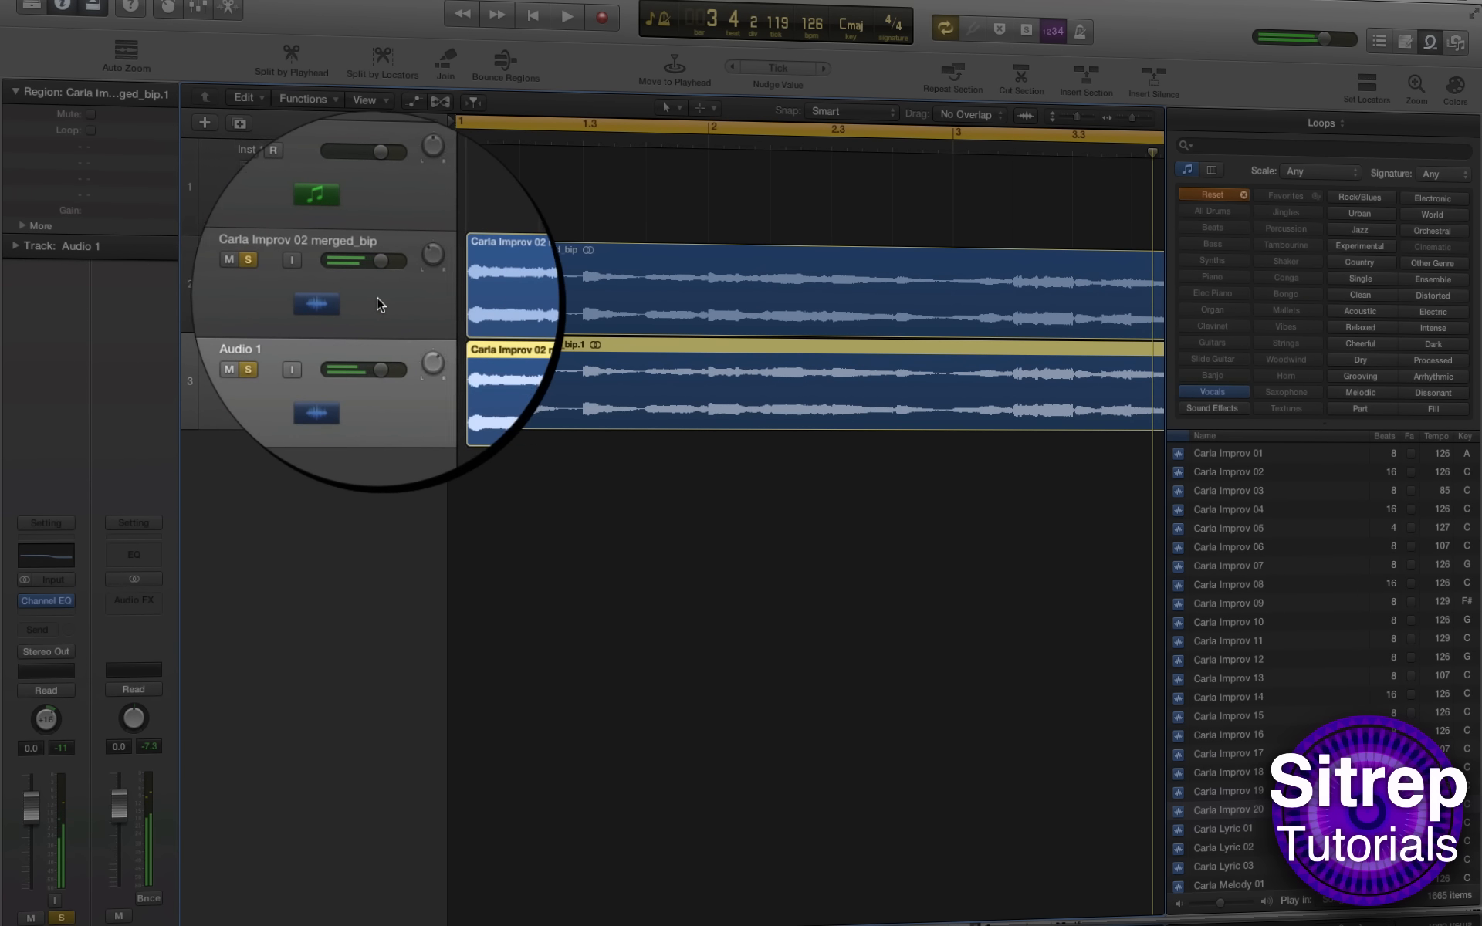
Step: Group the Carla Improv 02 merged_bip and Audio 1 tracks into a Summing Stack
{"action": "left_click", "coordinate": [381, 305], "text": "shift"}
{"action": "right_click", "coordinate": [380, 303]}
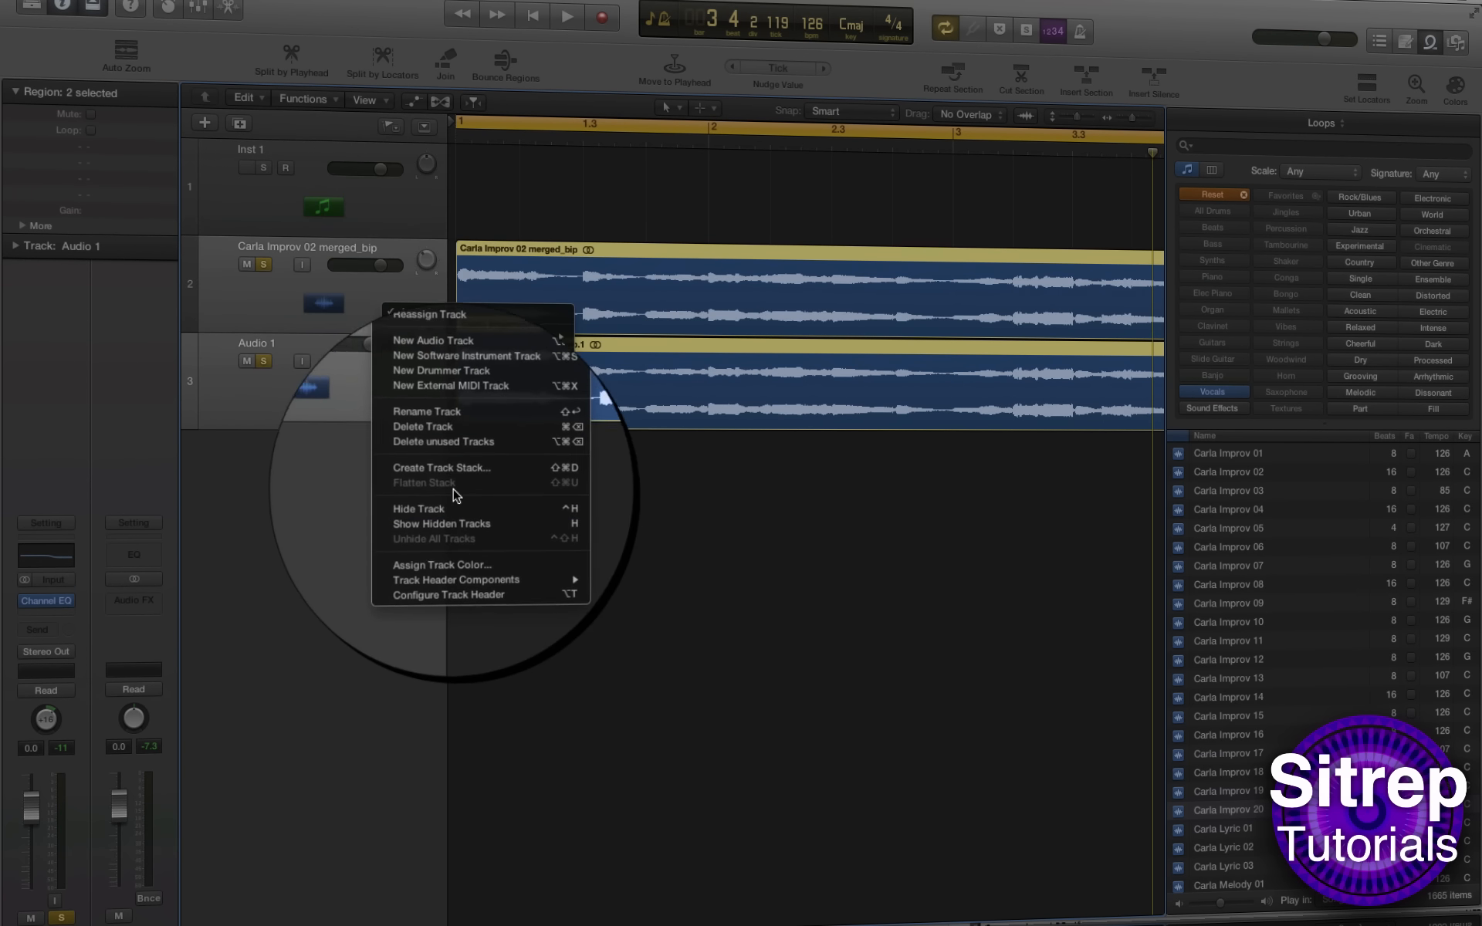
{"action": "left_click", "coordinate": [450, 478]}
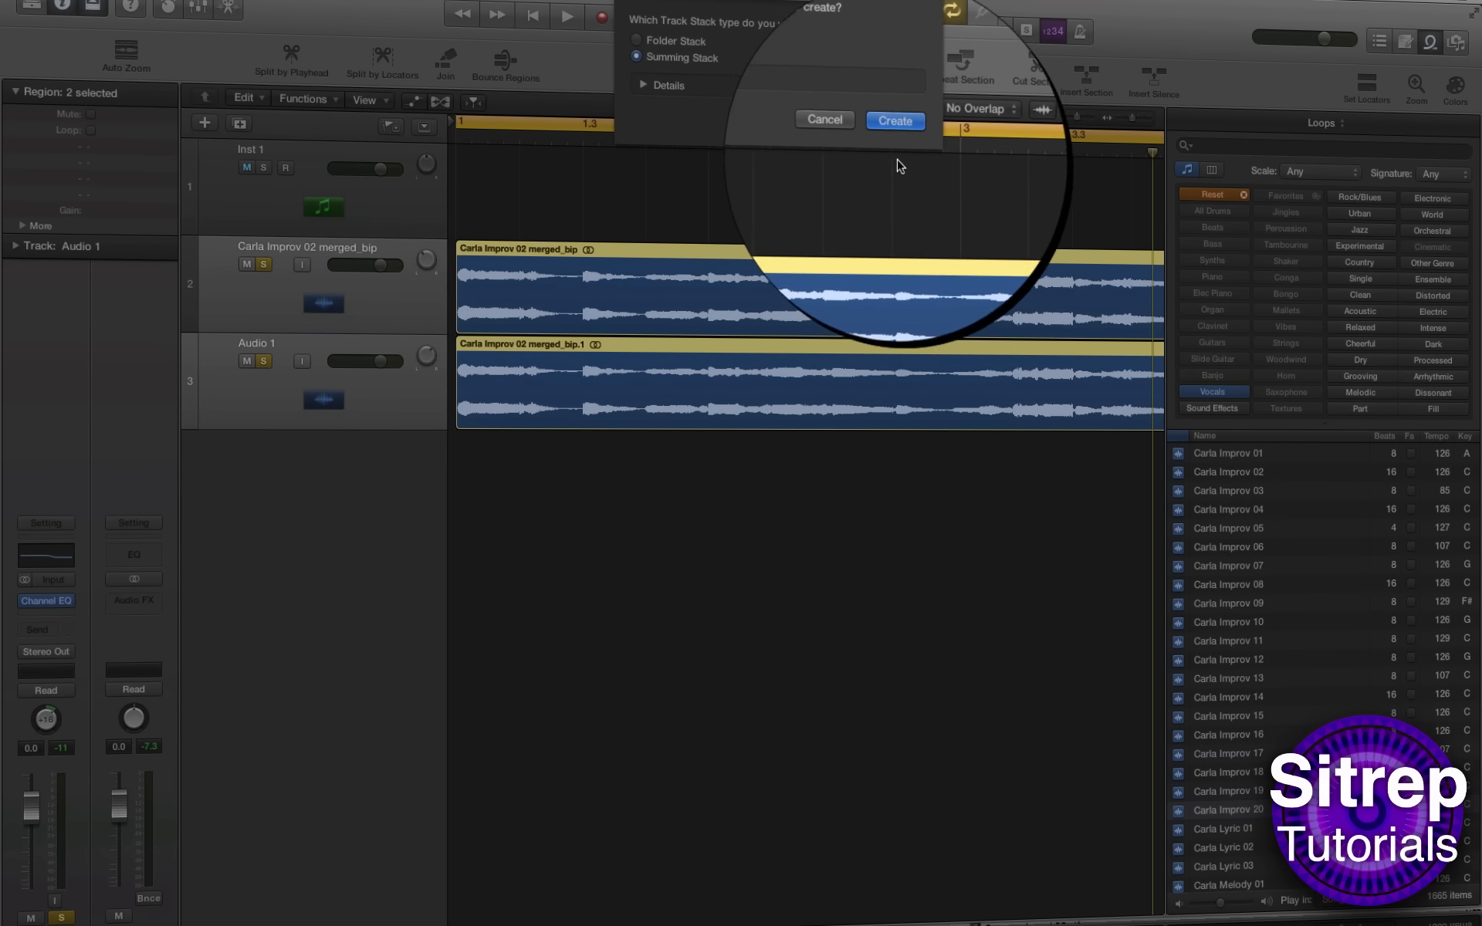
{"action": "left_click", "coordinate": [886, 150]}
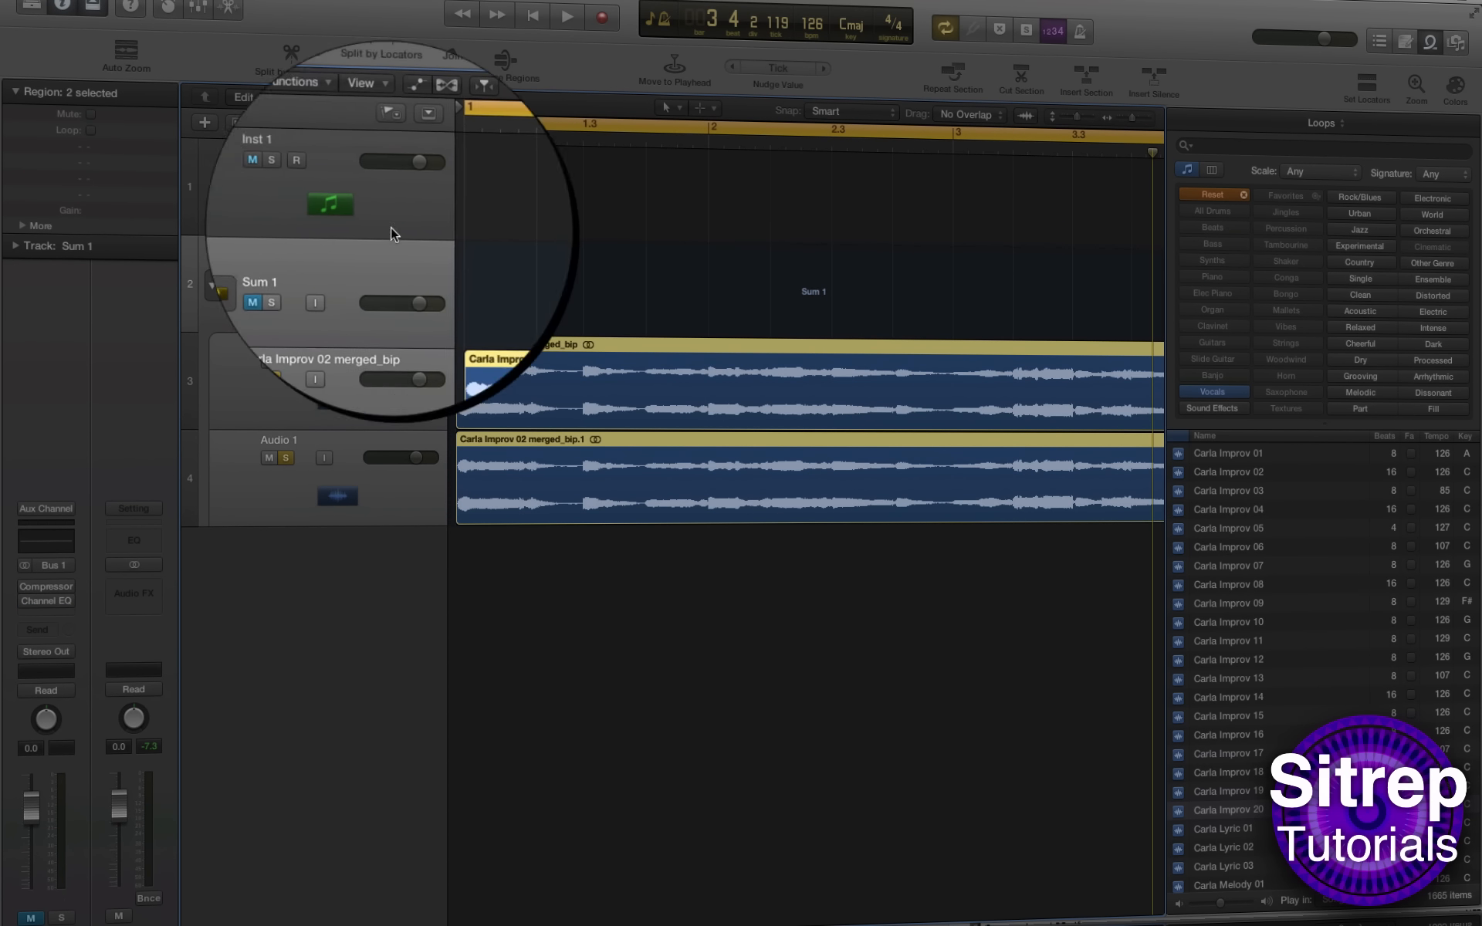
Step: Collapse the summing stack, rename it chop vocals and play it back
{"action": "left_click", "coordinate": [209, 285]}
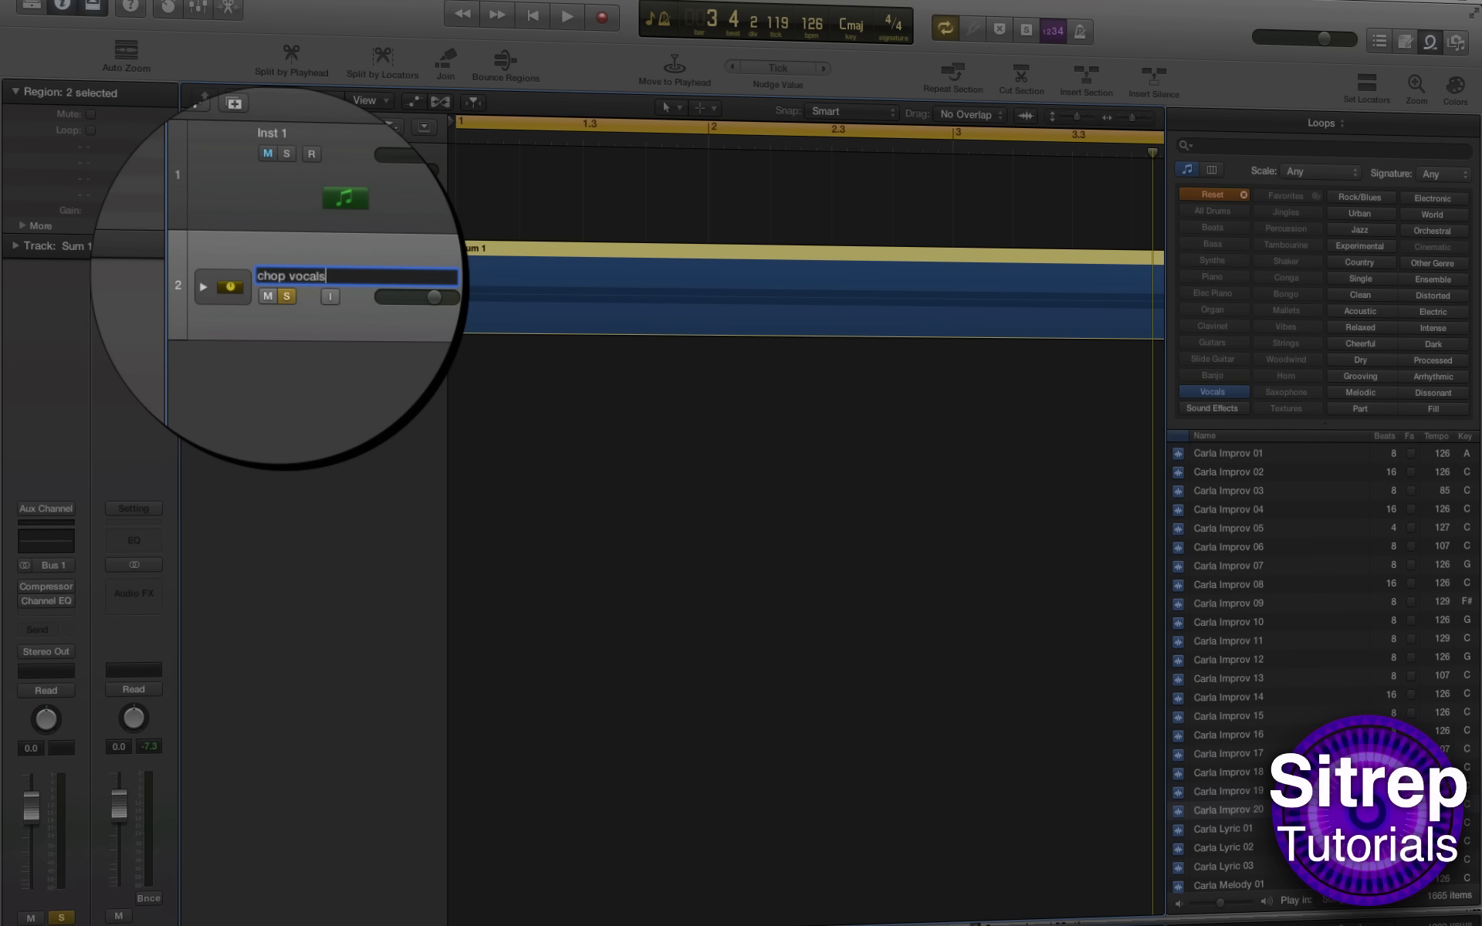
{"action": "key", "text": "Return"}
{"action": "key", "text": "space"}
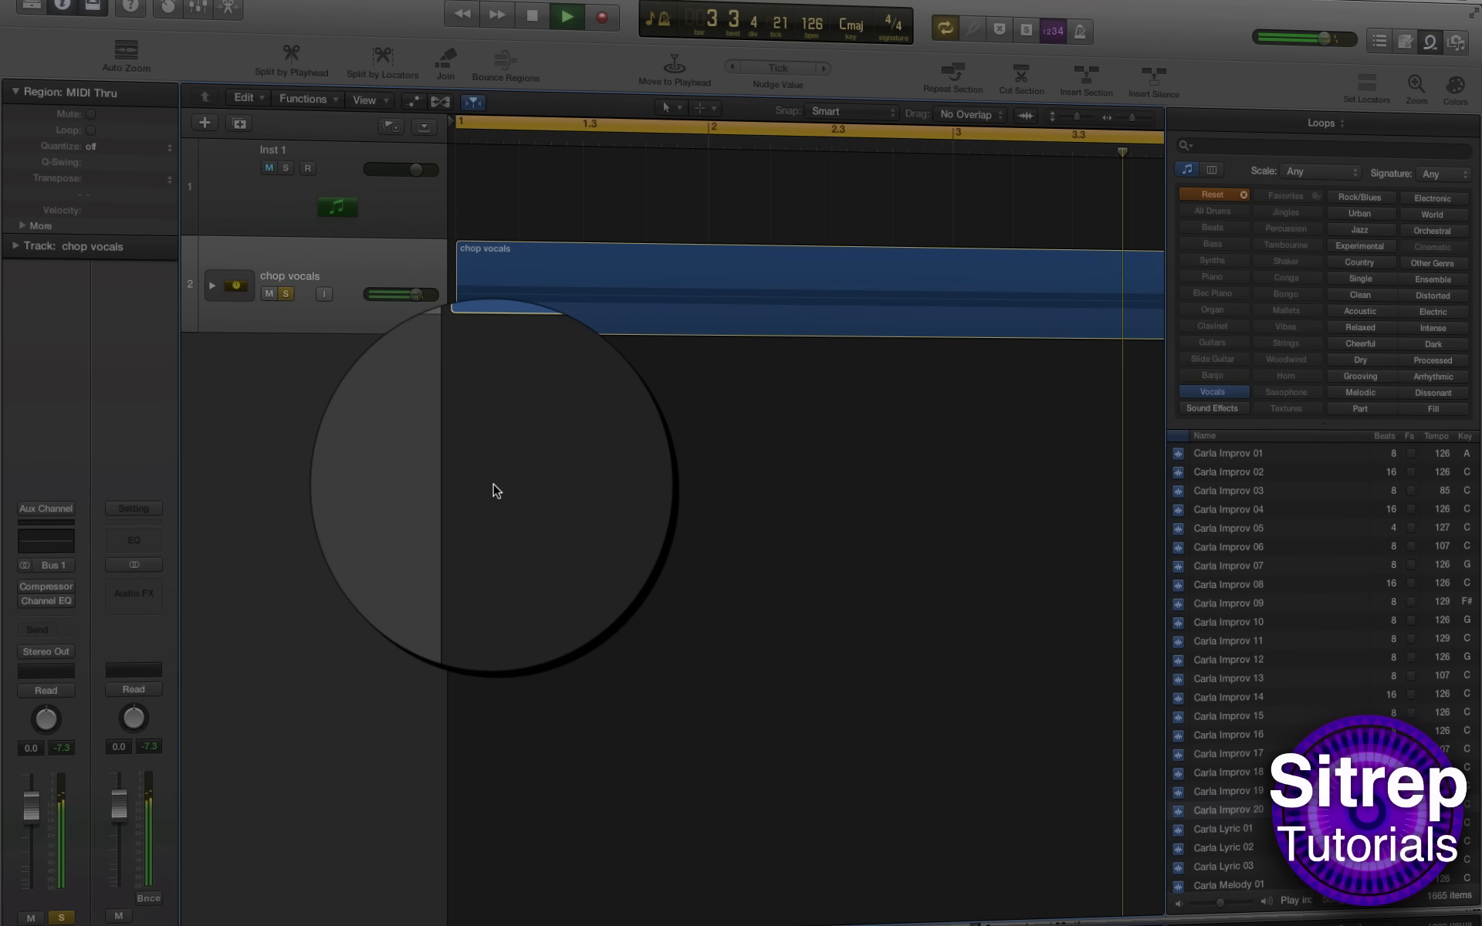
{"action": "key", "text": "space"}
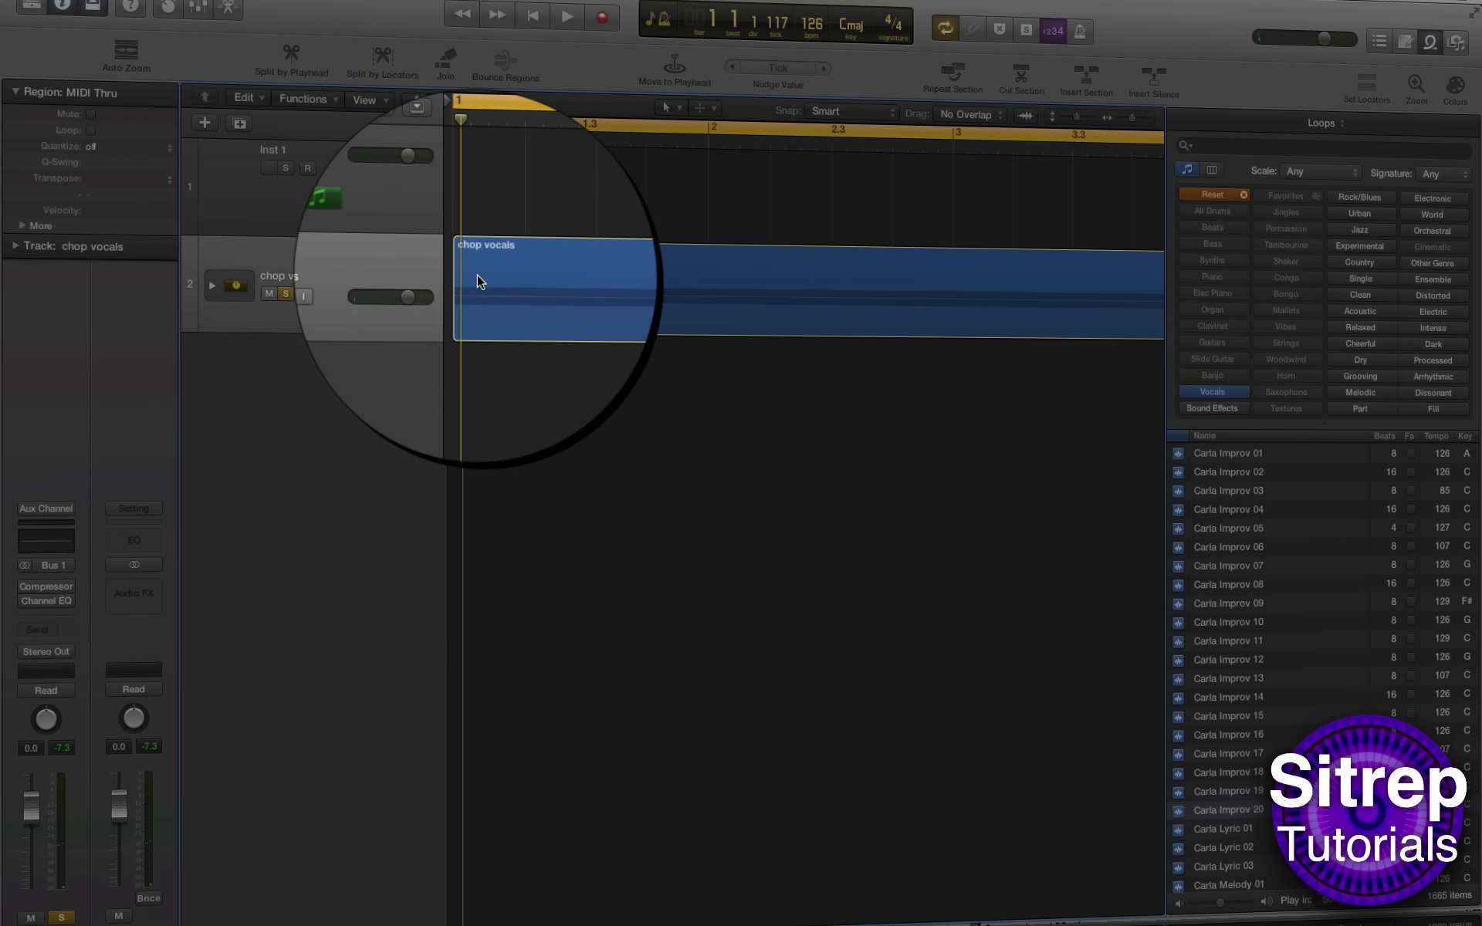
Step: Shift the Audio 1 region inside the chop vocals stack slightly later than the start of bar 1
{"action": "double_click", "coordinate": [476, 277]}
{"action": "left_click", "coordinate": [579, 654]}
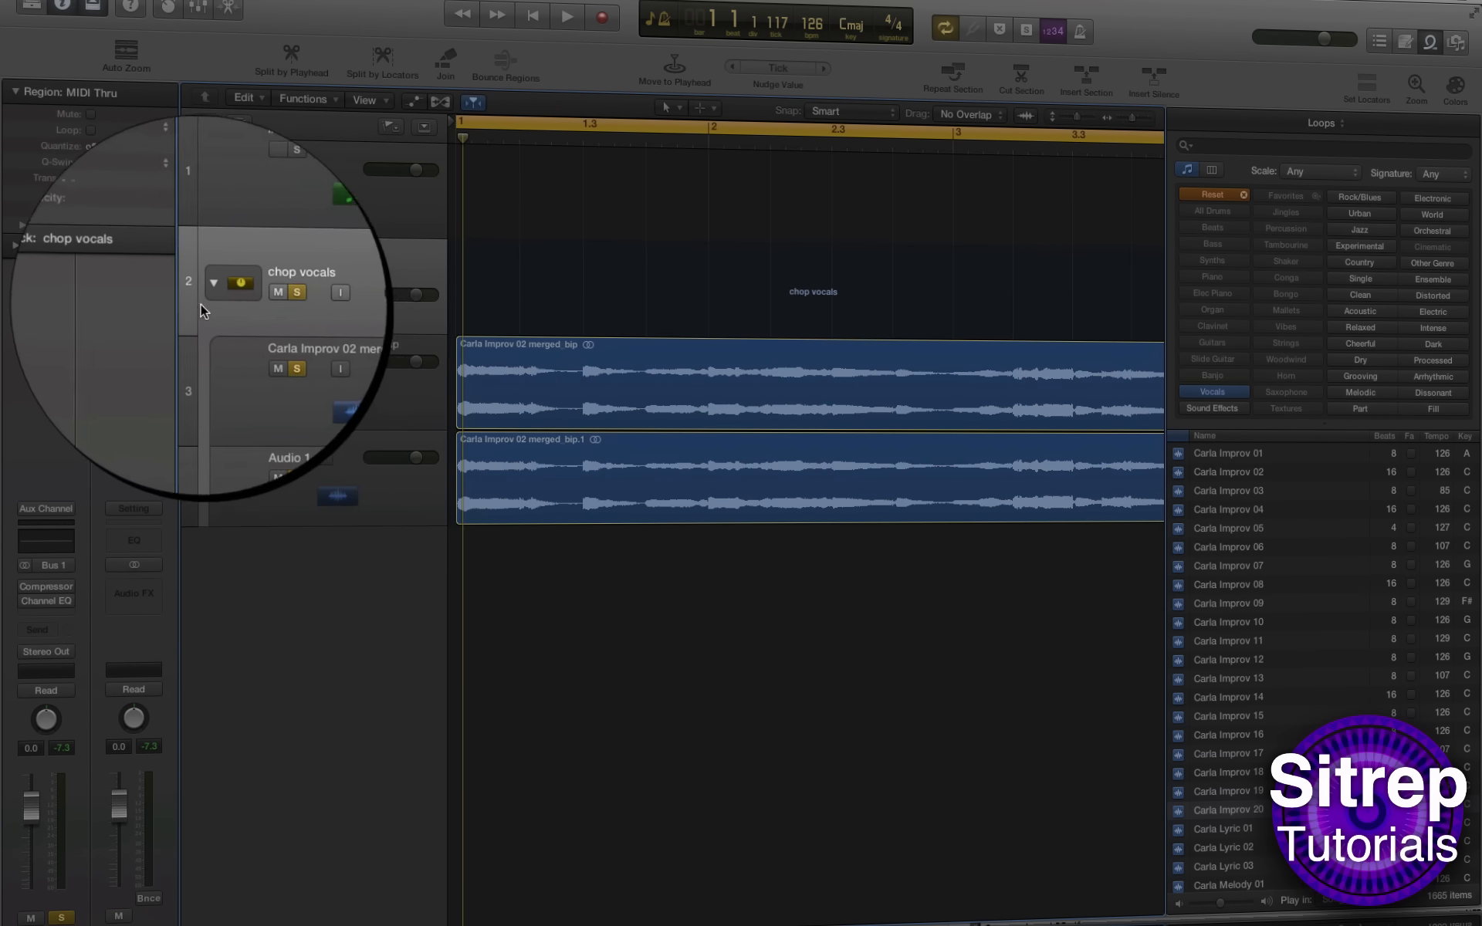
{"action": "left_click", "coordinate": [212, 285]}
{"action": "left_click", "coordinate": [212, 284]}
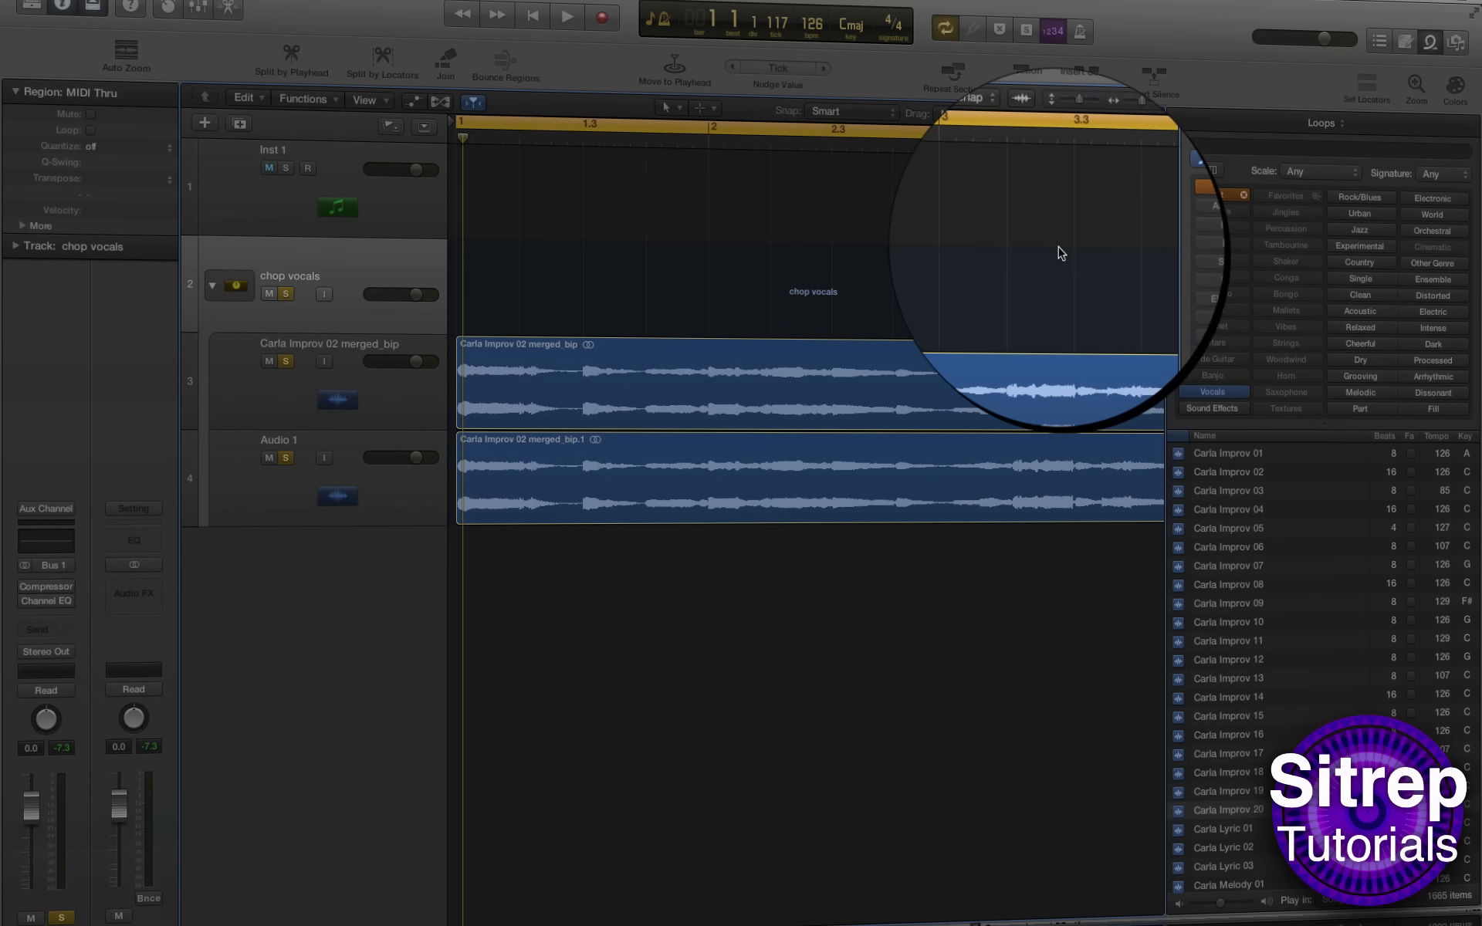
{"action": "left_click_drag", "start_coordinate": [1146, 148], "coordinate": [1151, 147]}
{"action": "scroll", "coordinate": [653, 571], "scroll_direction": "left", "scroll_amount": 10}
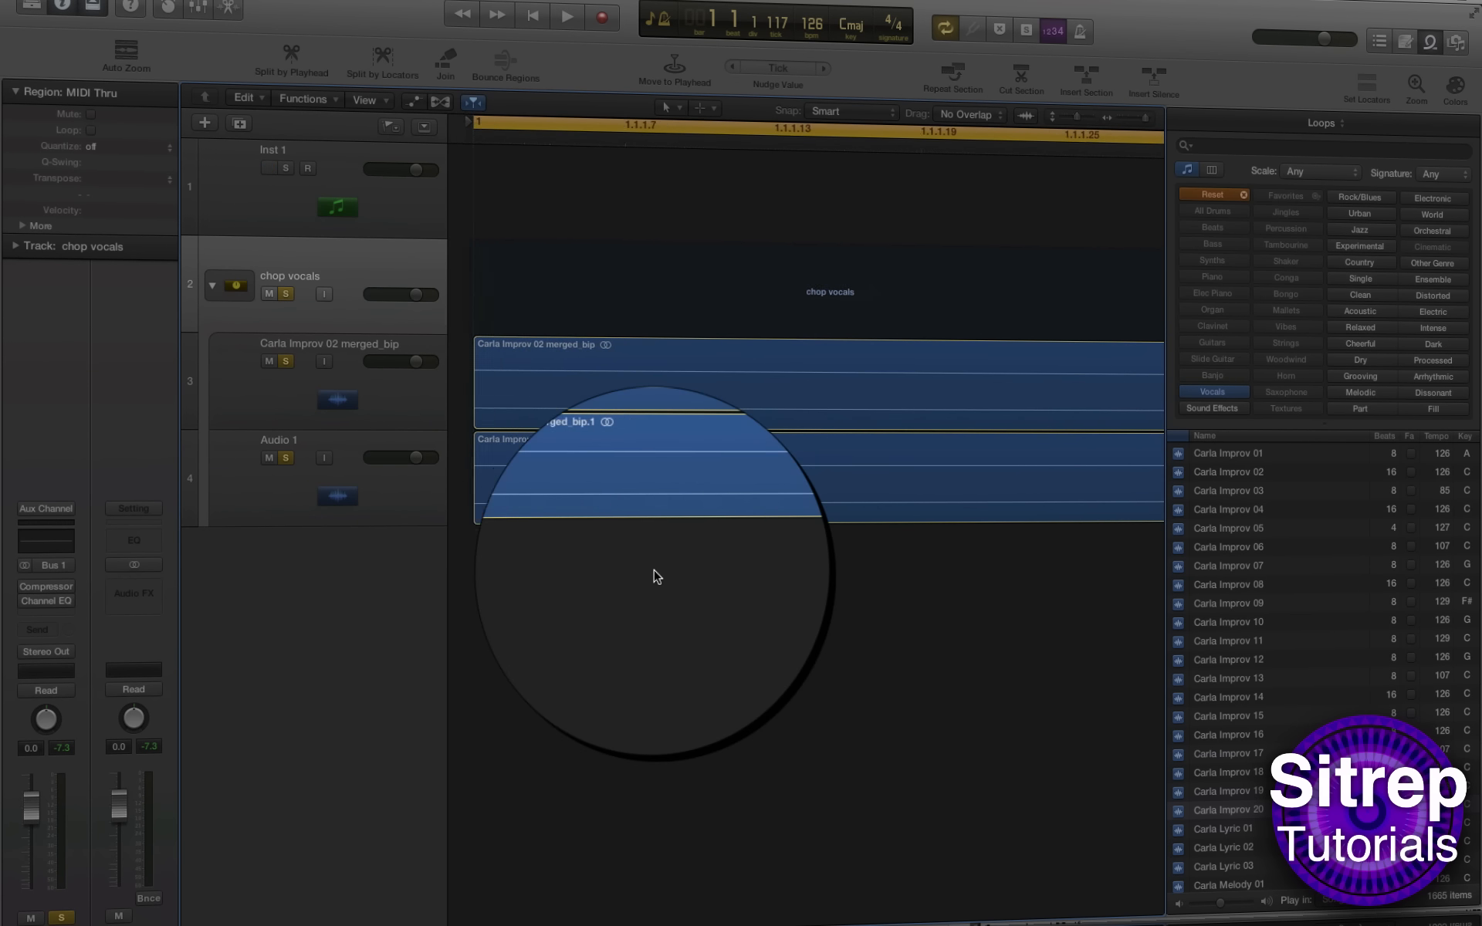
{"action": "left_click", "coordinate": [525, 501]}
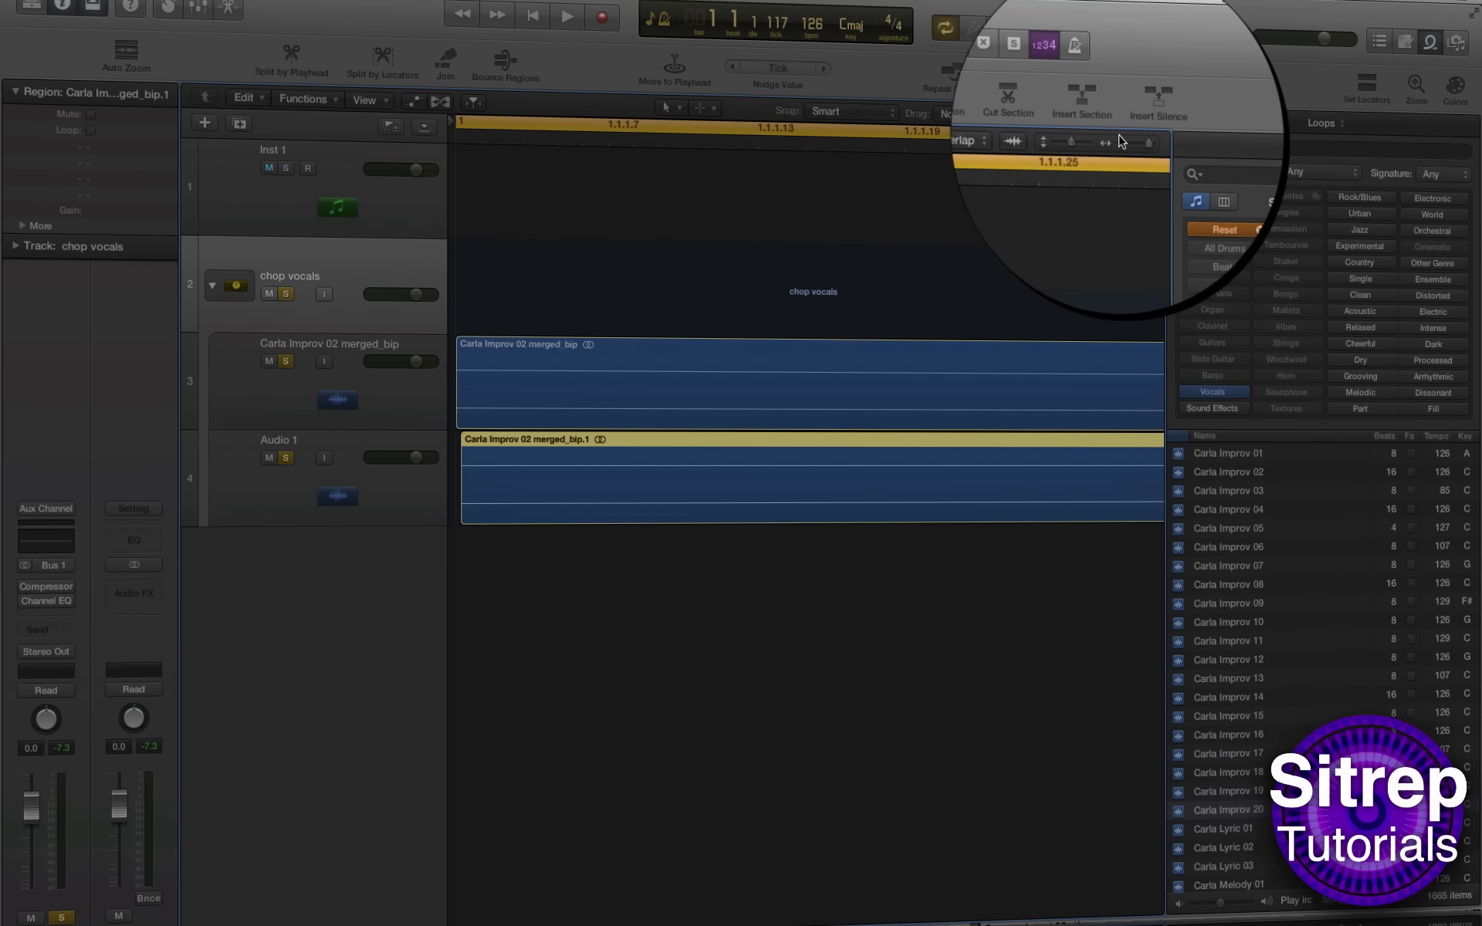
{"action": "left_click", "coordinate": [1121, 141]}
{"action": "left_click", "coordinate": [1121, 142]}
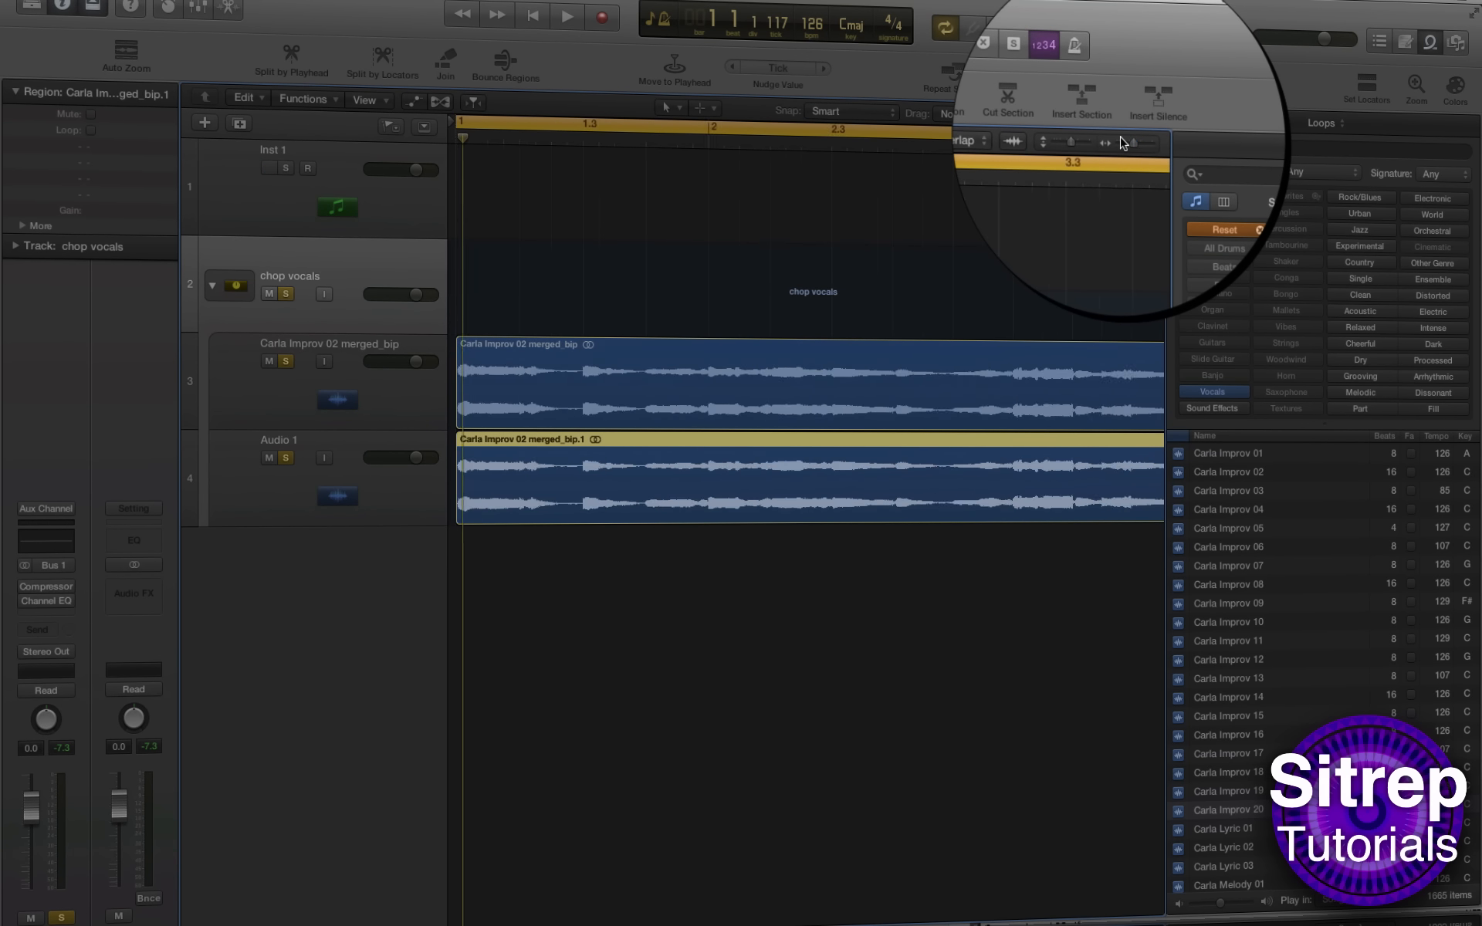
{"action": "left_click", "coordinate": [1121, 141]}
Step: Collapse the chop vocals stack and listen to the offset vocal layers
{"action": "left_click", "coordinate": [211, 285]}
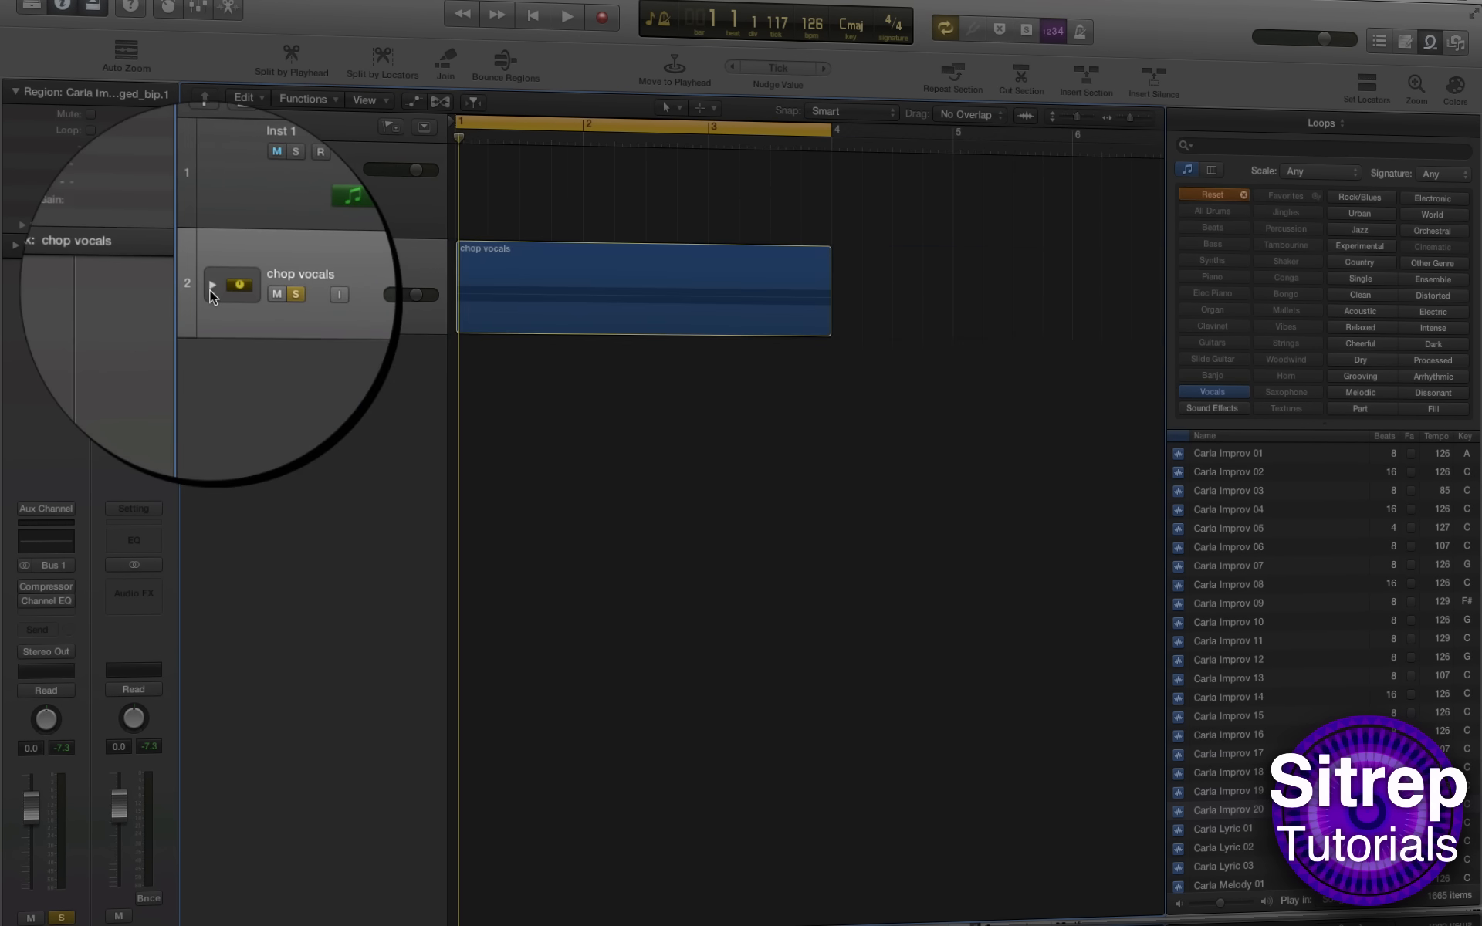
{"action": "key", "text": "space"}
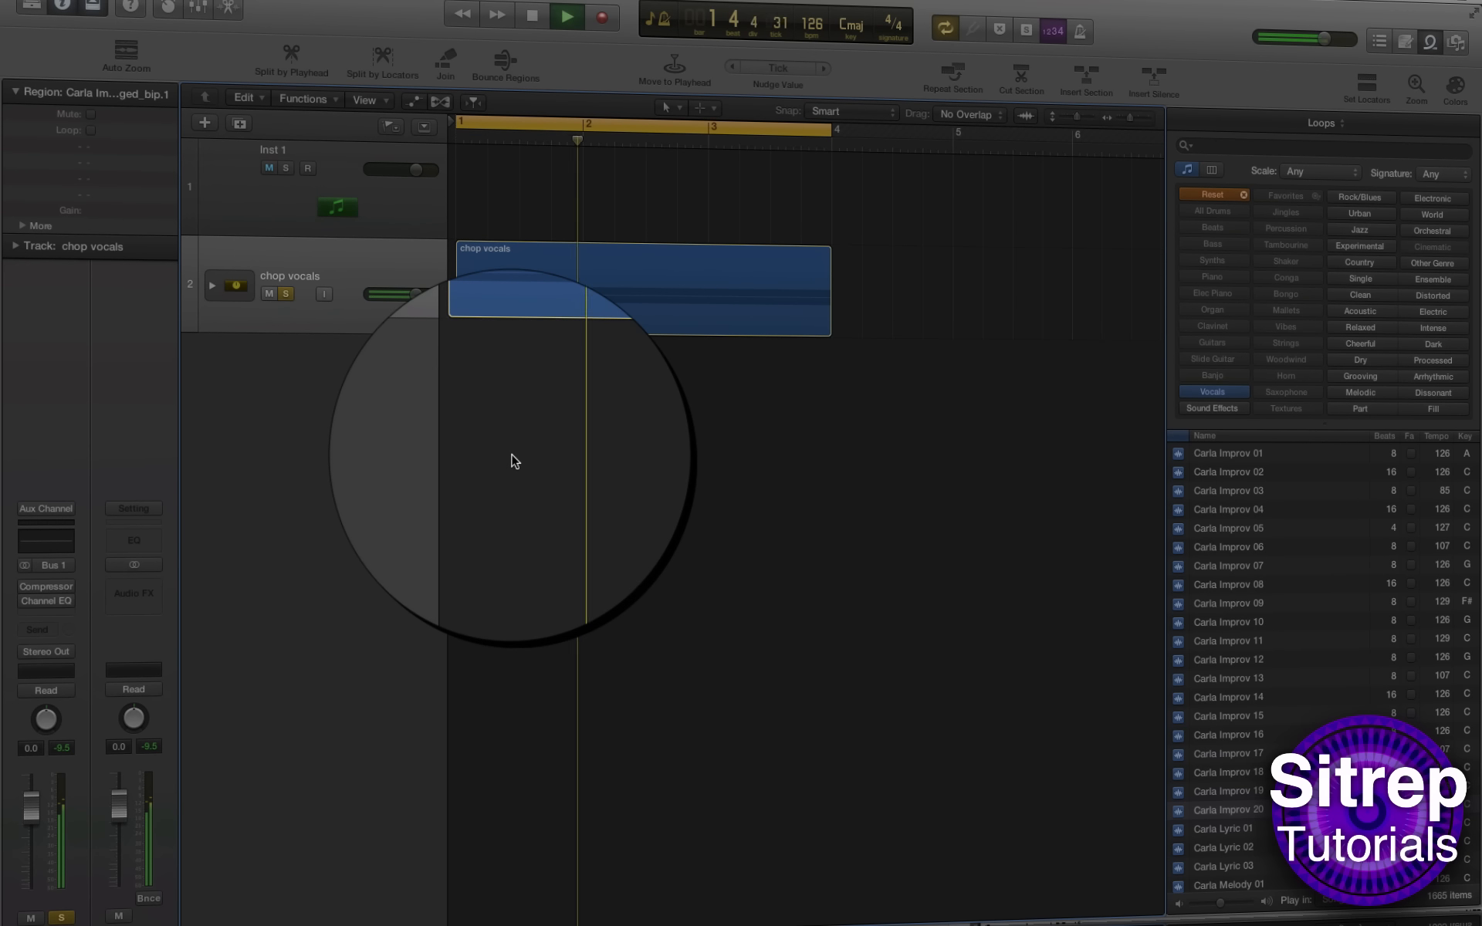
{"action": "key", "text": "space"}
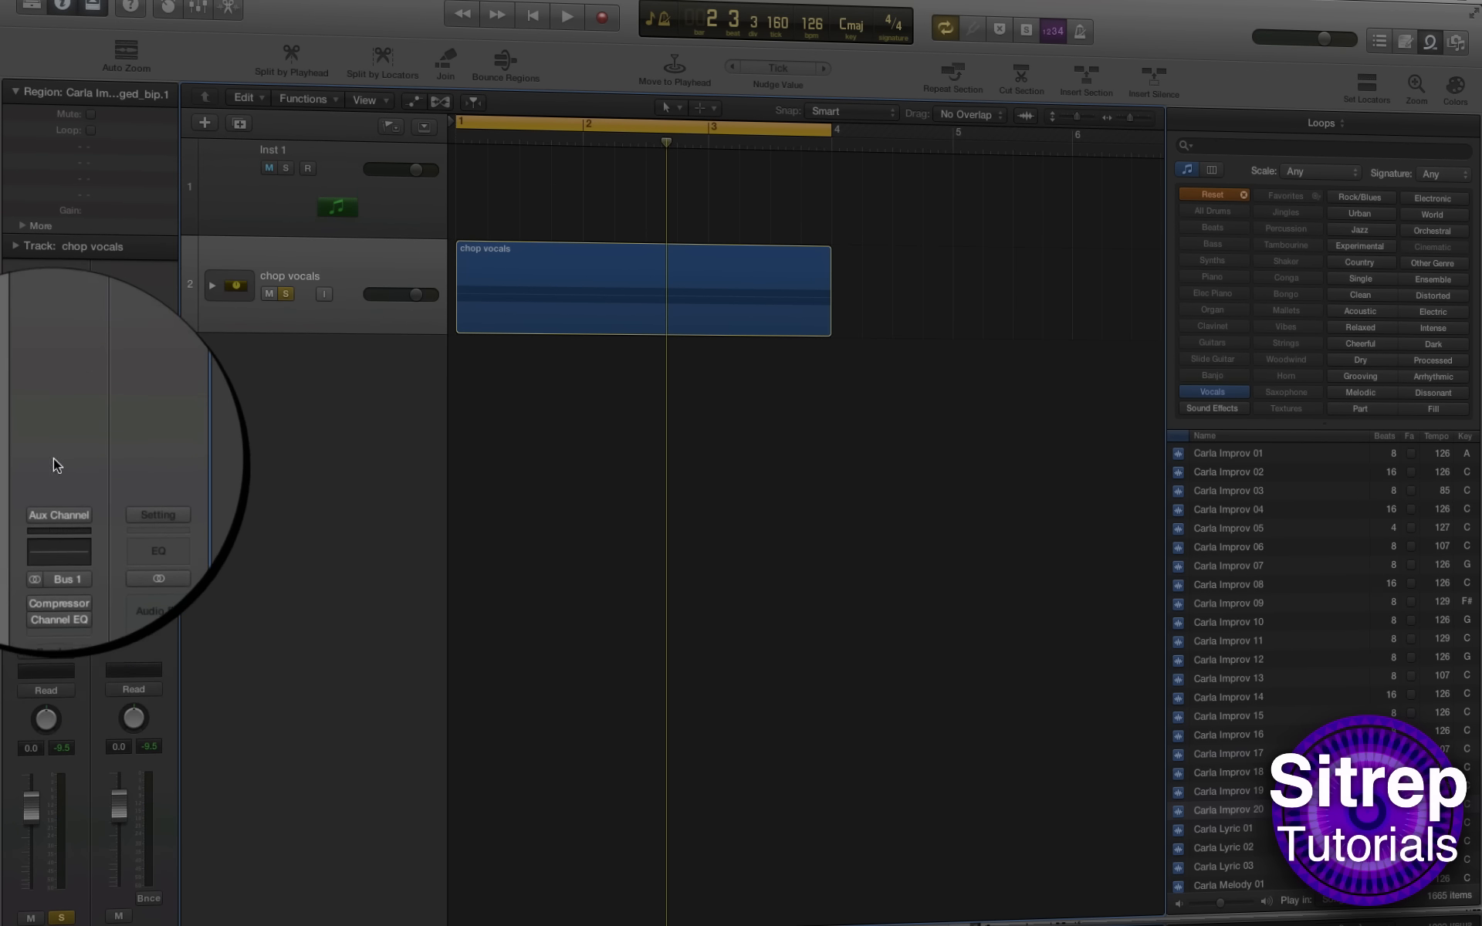
Step: Insert the stereo iZotope Ozone 5 plug-in on the chop vocals stack and dismiss its Preset Manager
{"action": "left_click", "coordinate": [66, 615]}
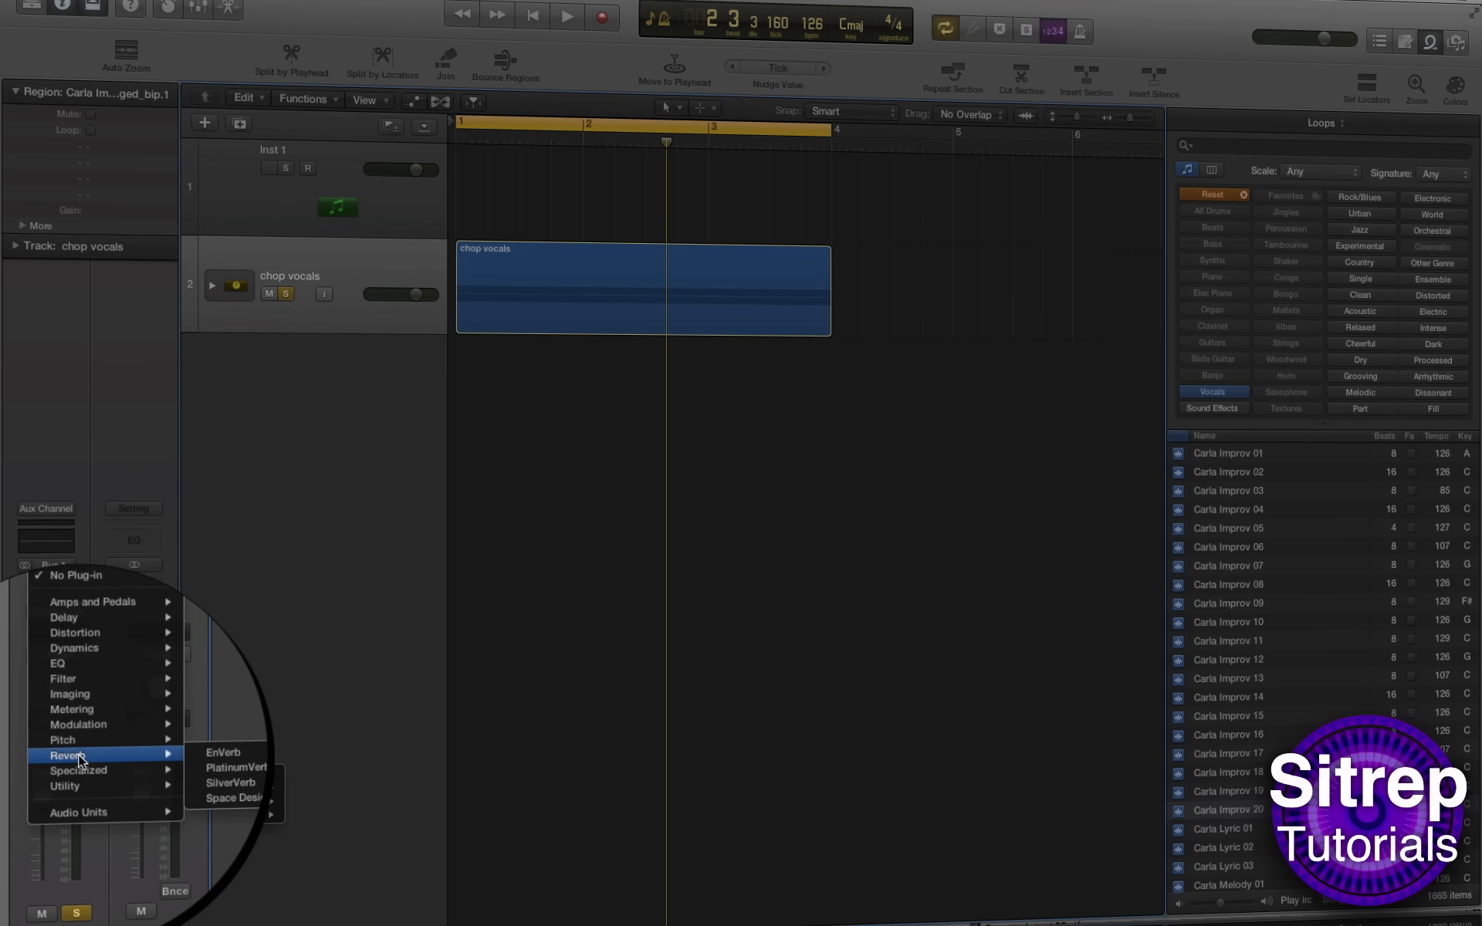
{"action": "mouse_move", "coordinate": [86, 804]}
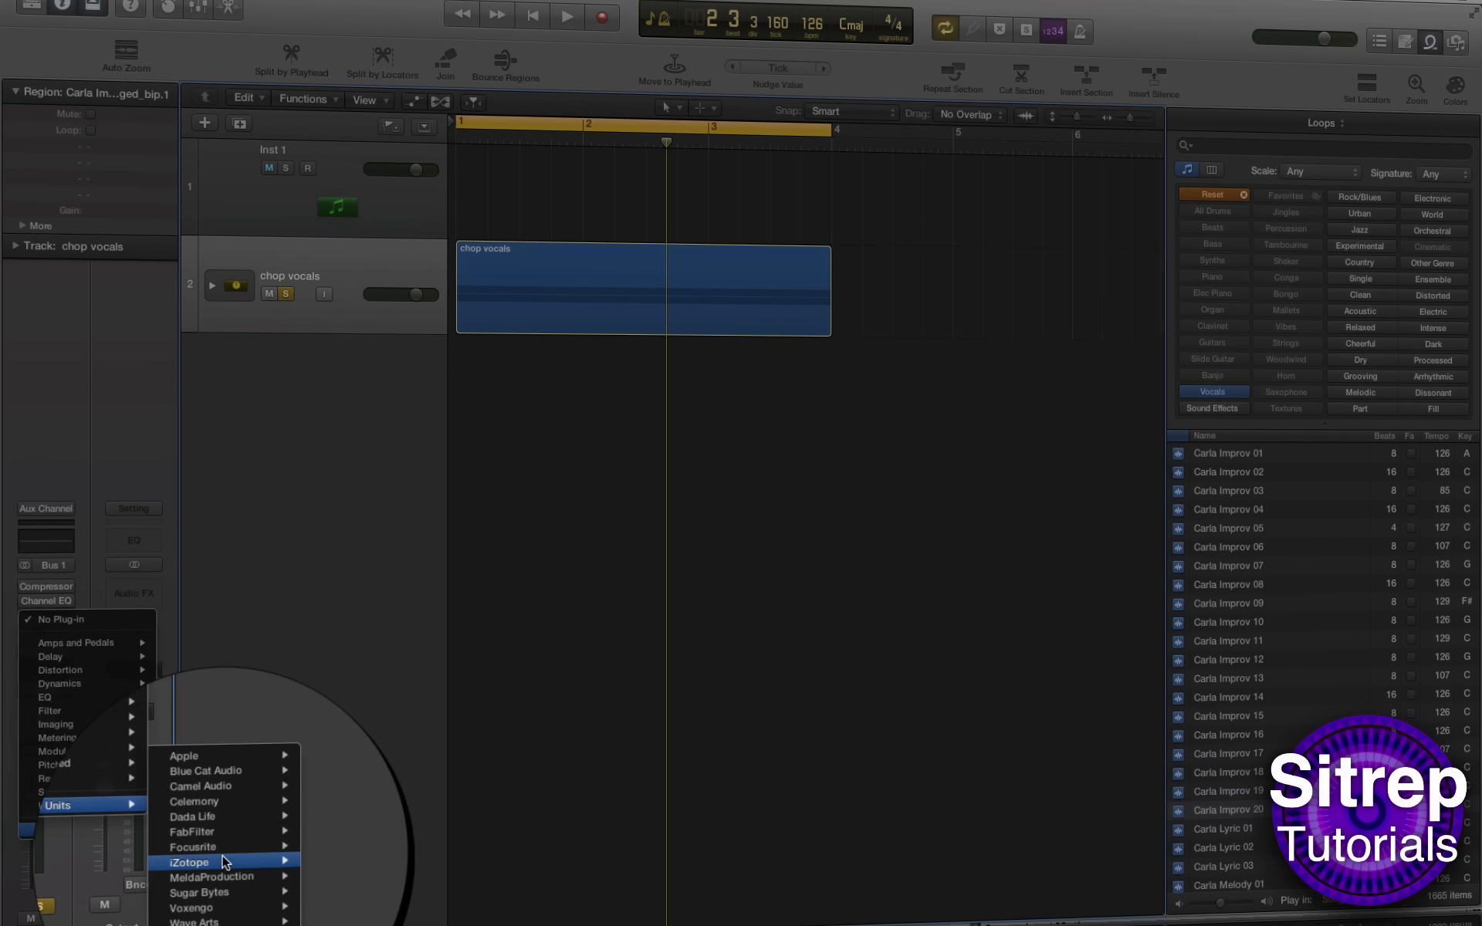
{"action": "mouse_move", "coordinate": [231, 861]}
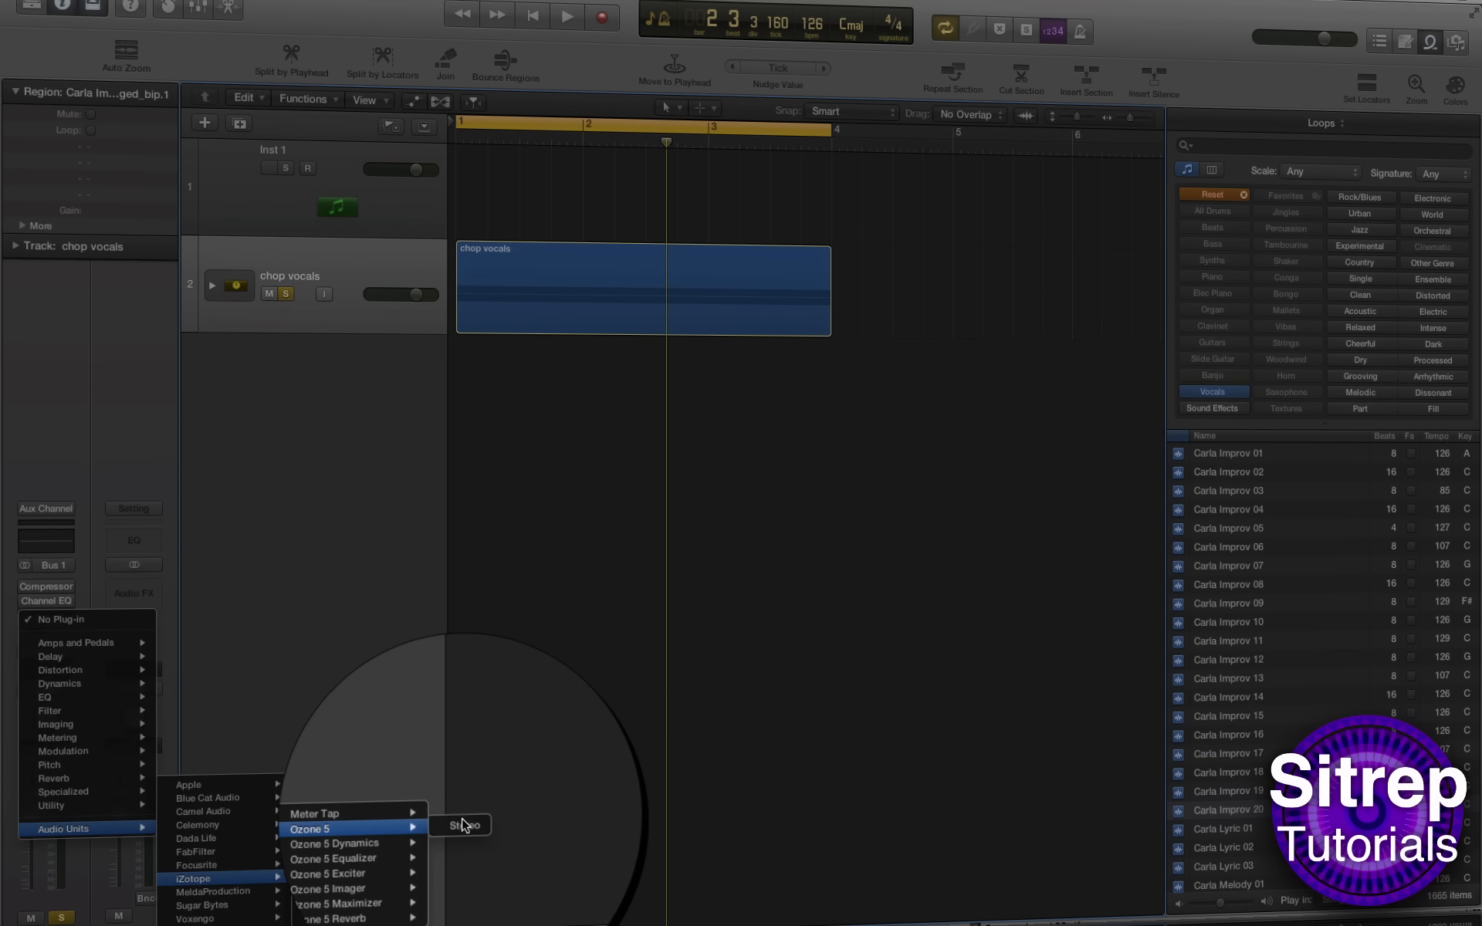
{"action": "left_click", "coordinate": [461, 821]}
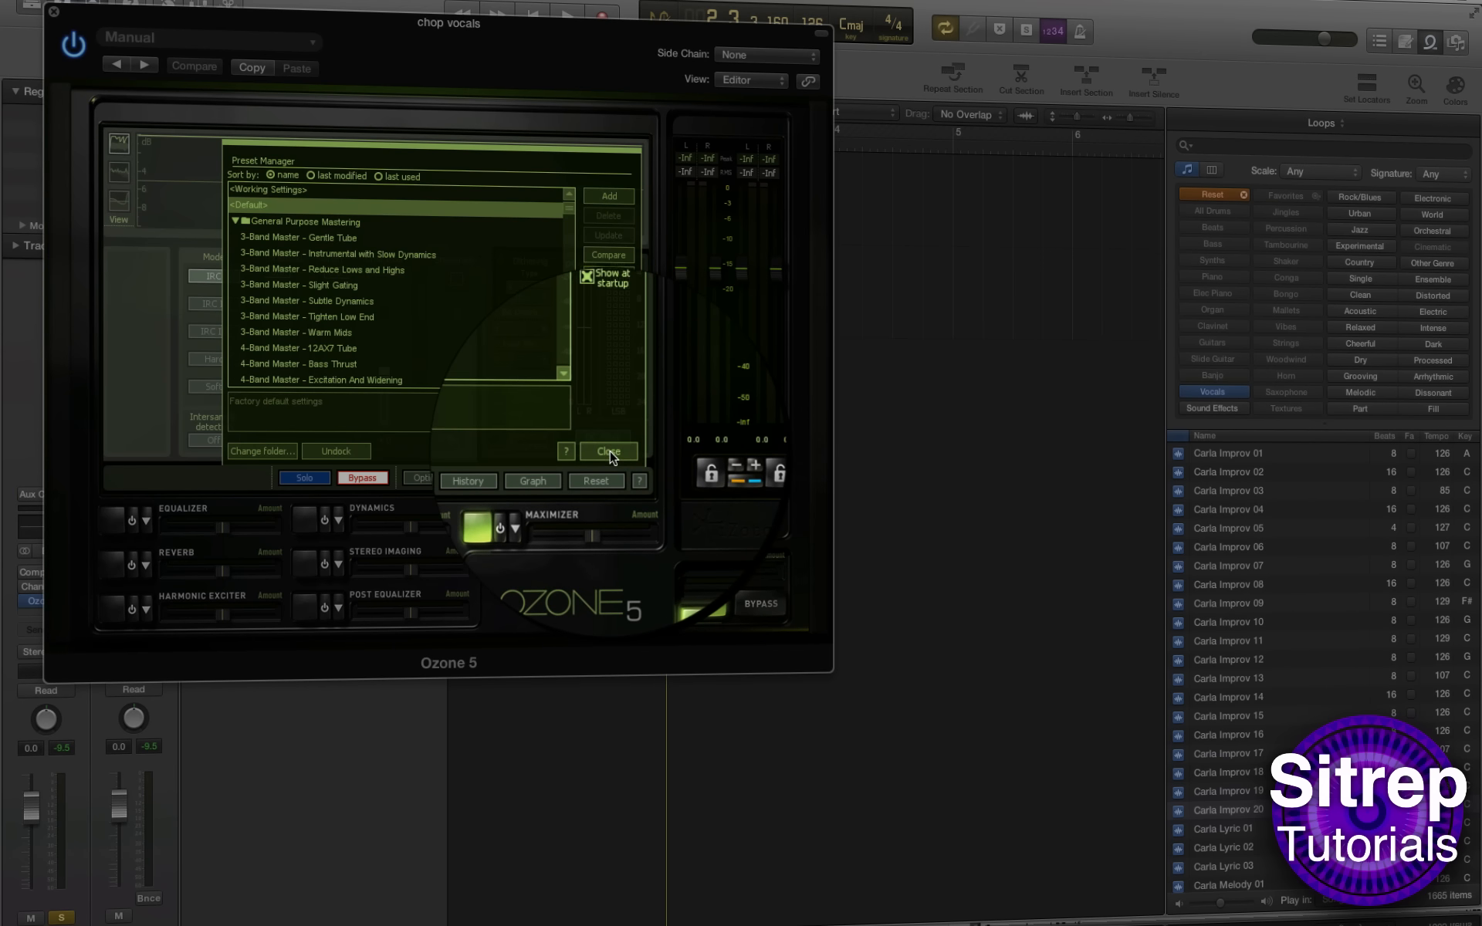
{"action": "left_click", "coordinate": [609, 452]}
Step: Enable Ozone 5's Reverb in Plate mode with 200% width and 13.3% wet mix, and play the result
{"action": "left_click", "coordinate": [133, 565]}
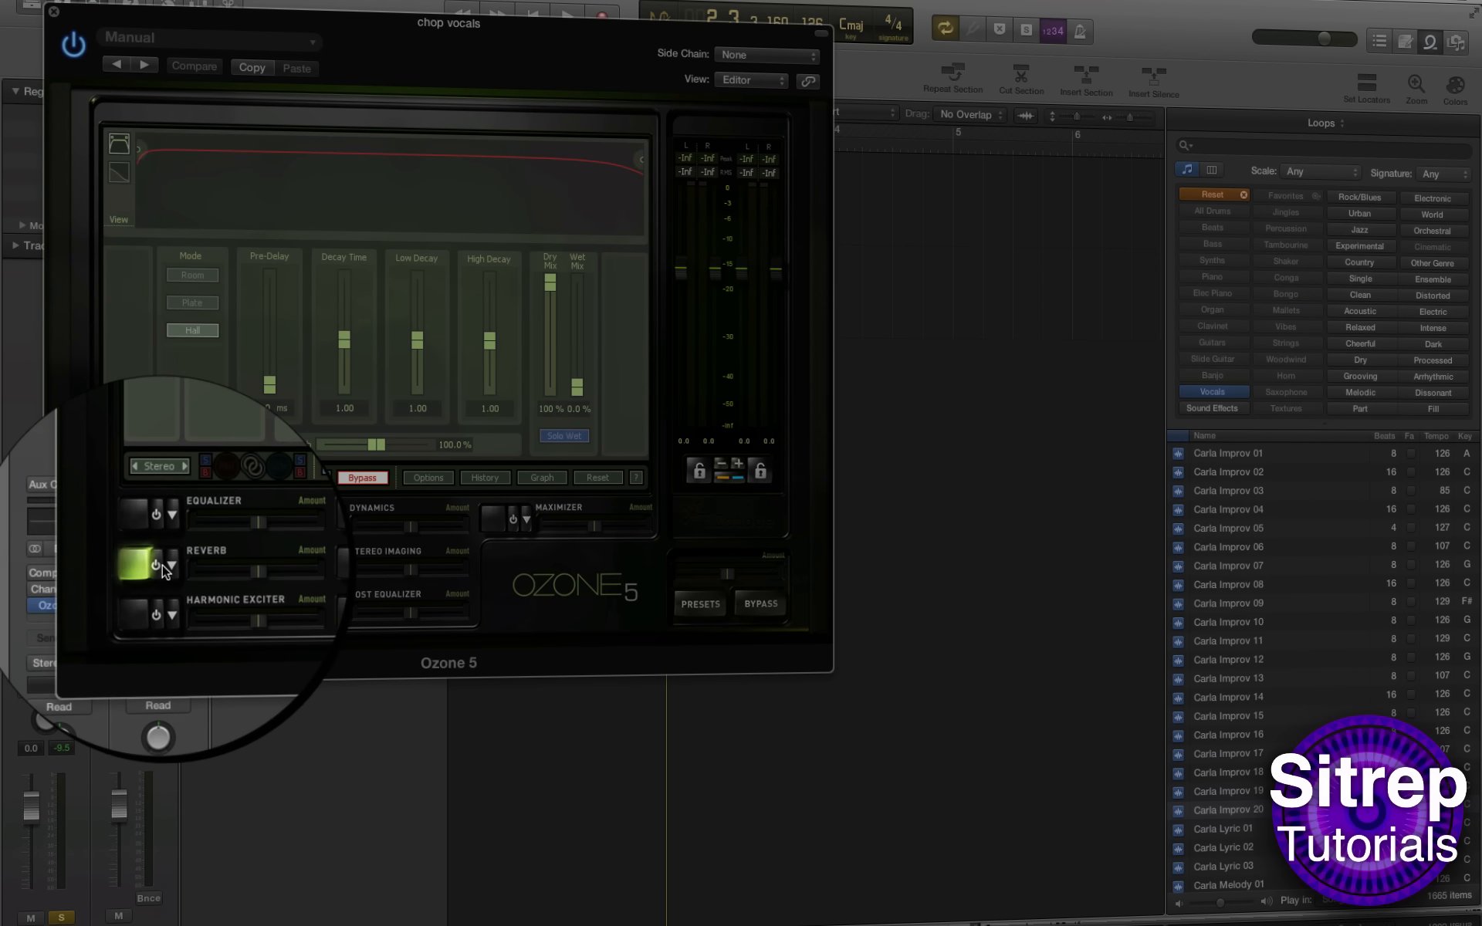
{"action": "left_click", "coordinate": [157, 564]}
{"action": "left_click_drag", "start_coordinate": [374, 445], "coordinate": [478, 446]}
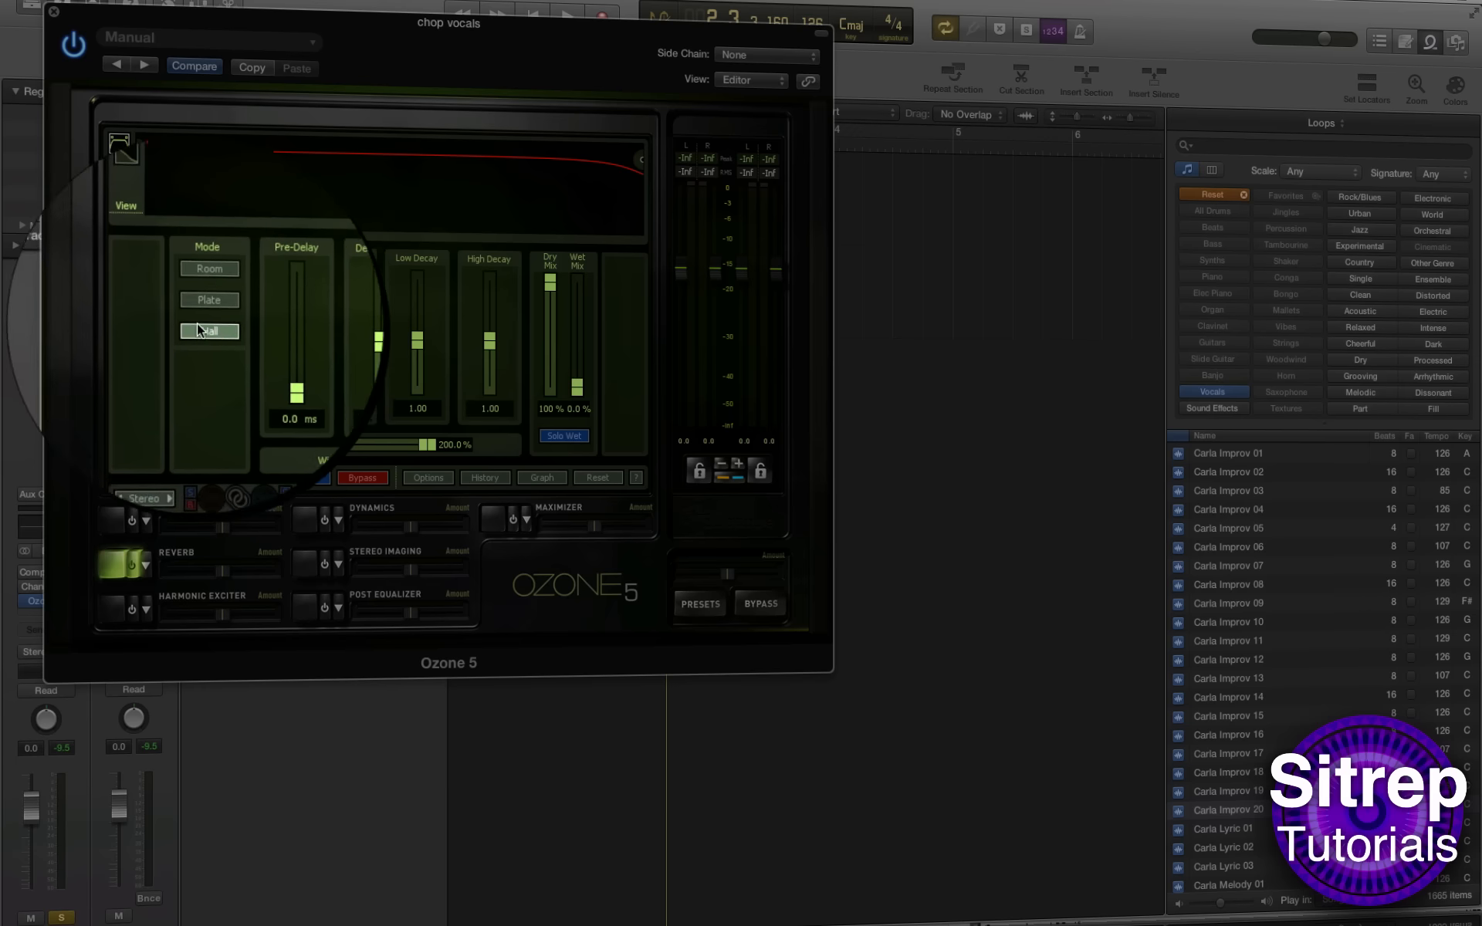
{"action": "left_click", "coordinate": [206, 305]}
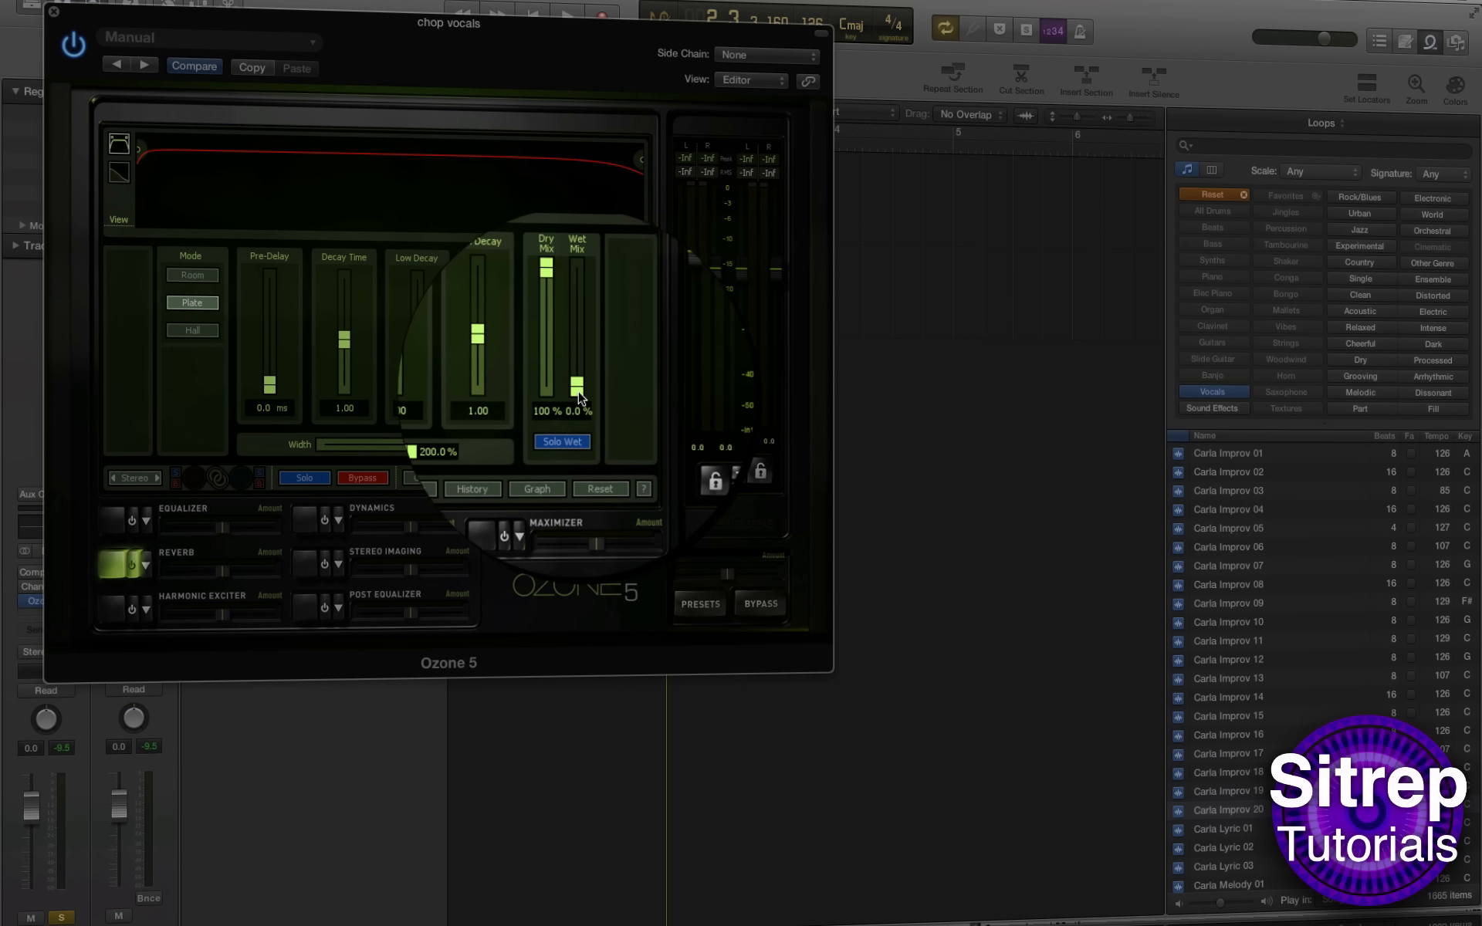
{"action": "left_click_drag", "start_coordinate": [580, 397], "coordinate": [581, 386]}
{"action": "key", "text": "space"}
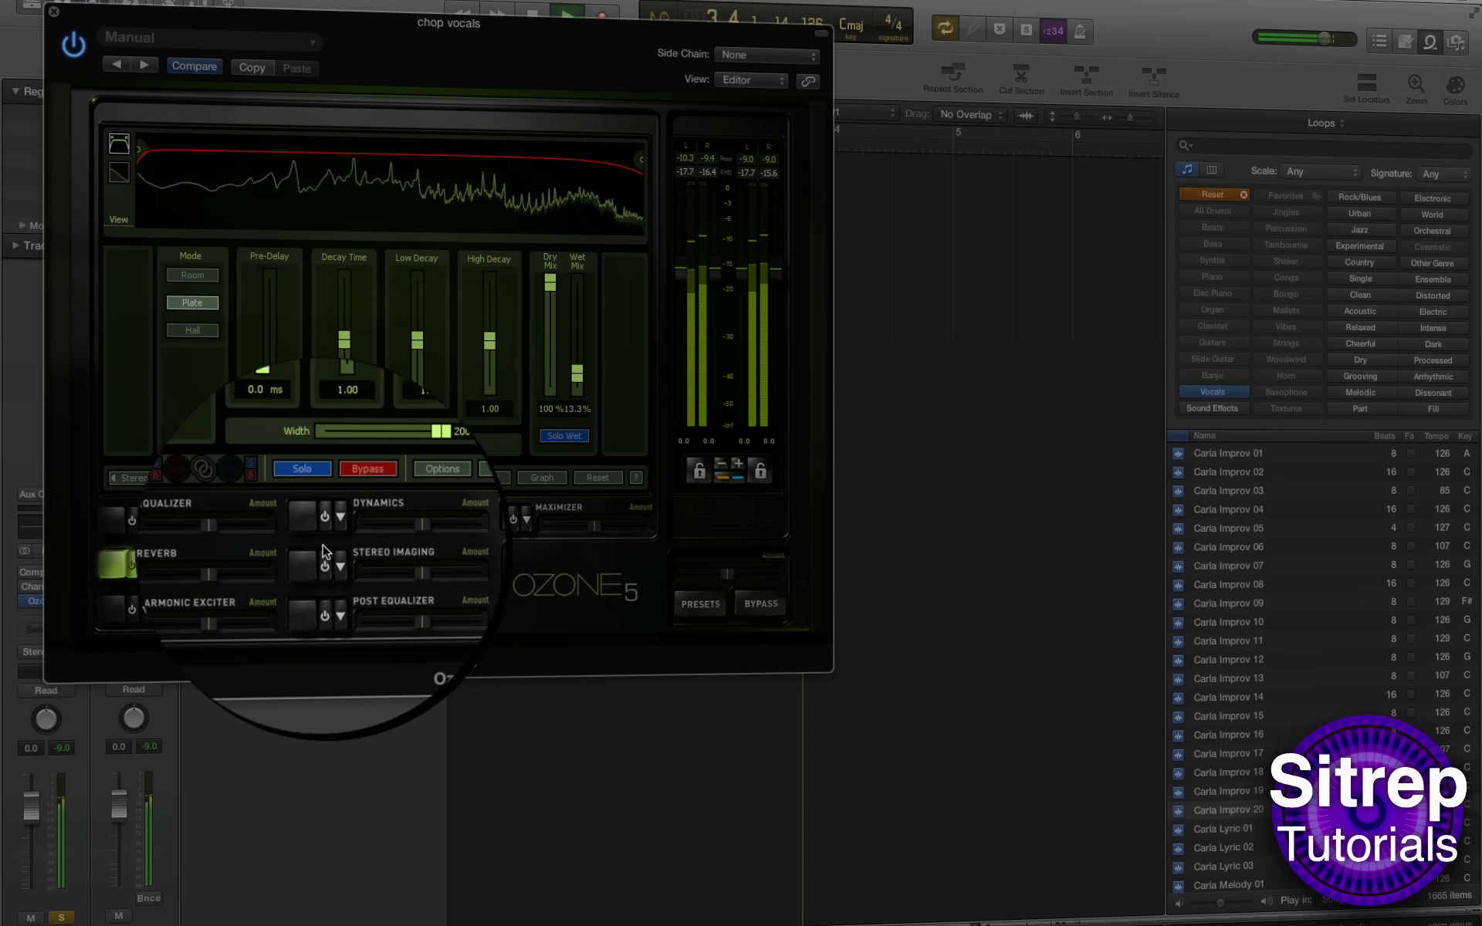
Step: Enable Ozone 5's Stereo Imaging and widen bands 4, 3 and 2 to 100% each
{"action": "left_click", "coordinate": [309, 568]}
{"action": "key", "text": "space"}
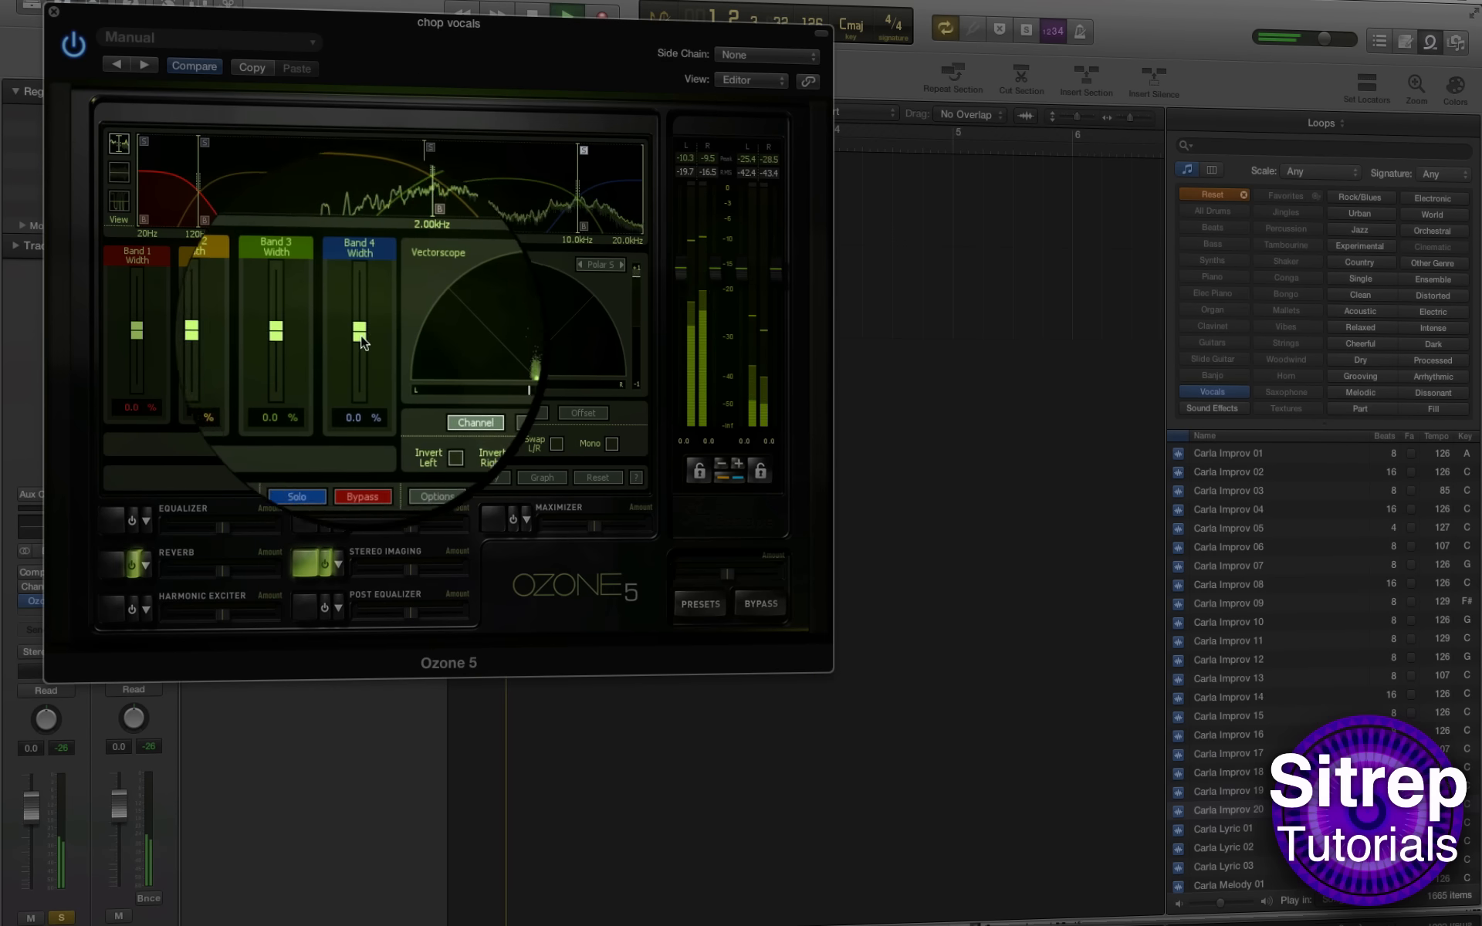
{"action": "left_click_drag", "start_coordinate": [359, 333], "coordinate": [361, 152]}
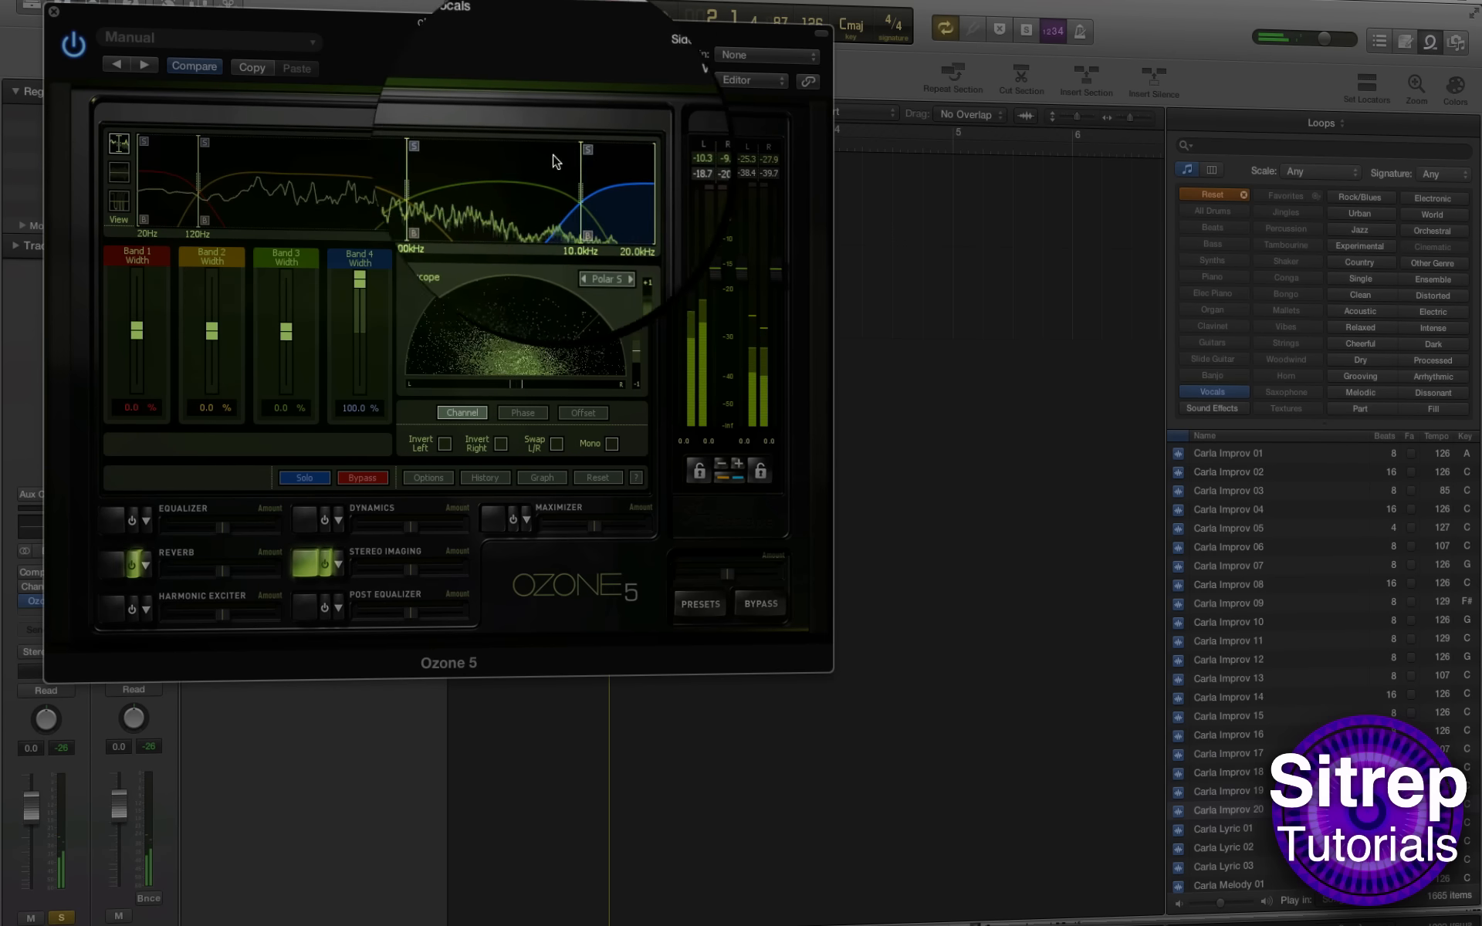
{"action": "left_click_drag", "start_coordinate": [286, 332], "coordinate": [285, 274]}
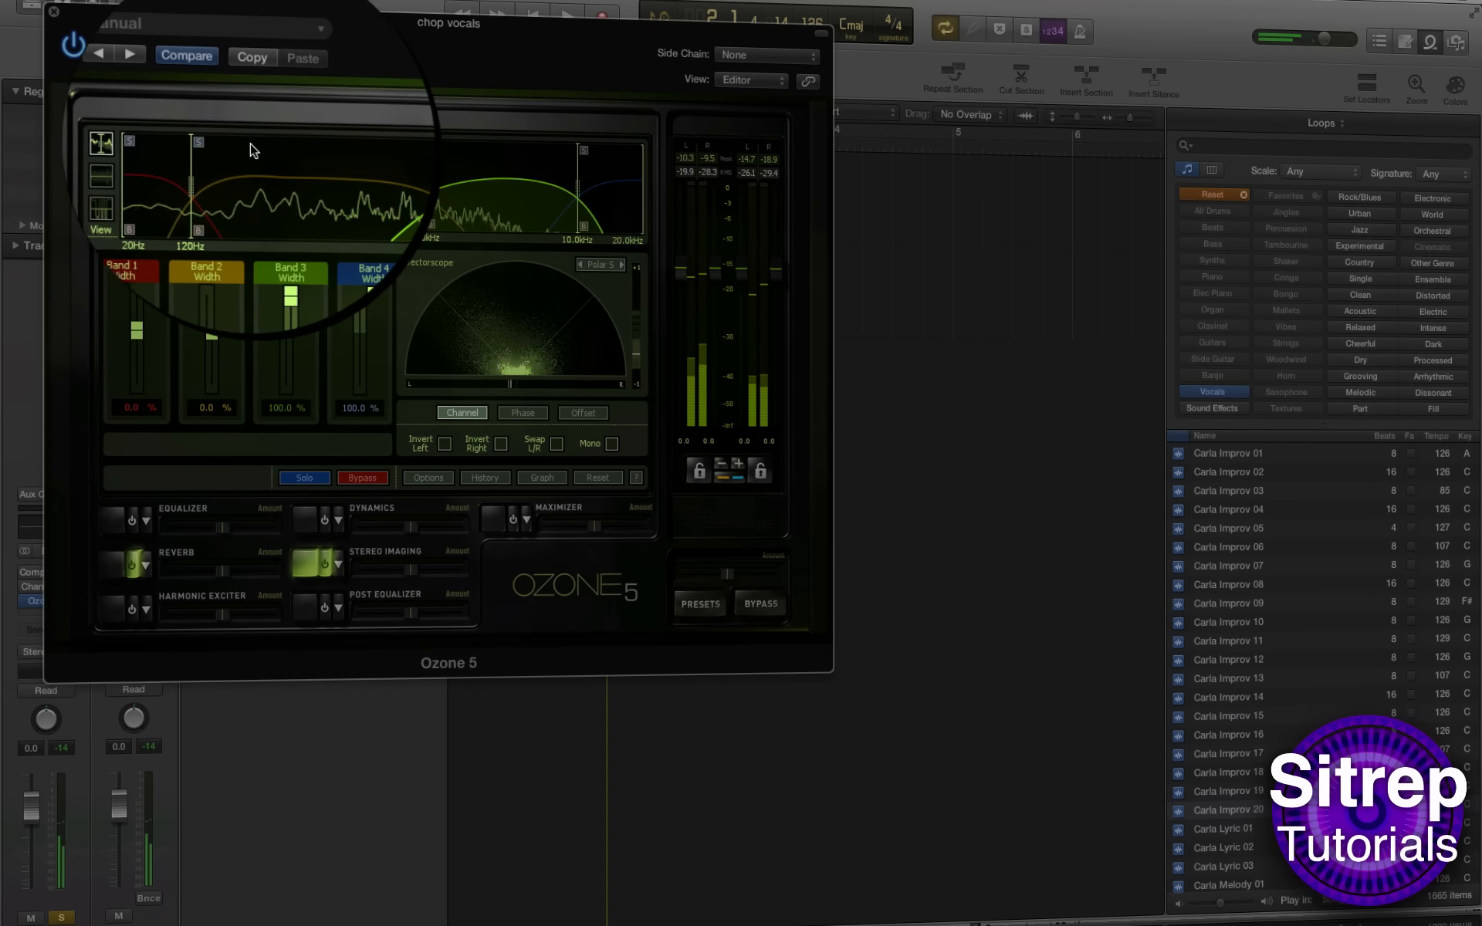
{"action": "left_click_drag", "start_coordinate": [213, 336], "coordinate": [213, 280]}
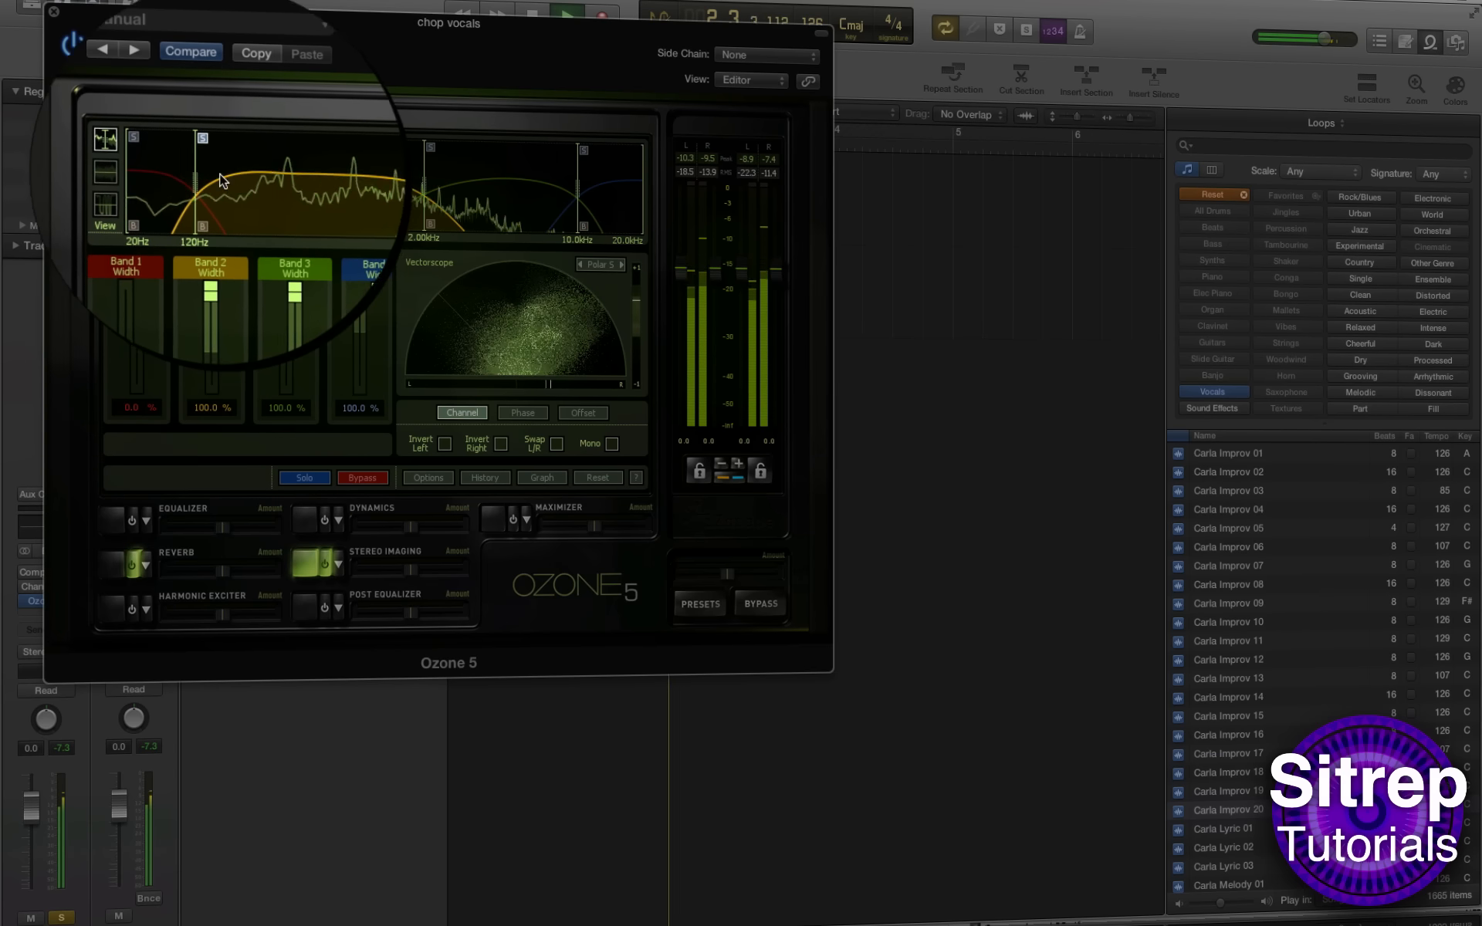
Step: Set Stereo Imaging band 1 to -100% width, and enable Dynamics with band 1 gain at -30 dB and its lower thresholds at -130 dB
{"action": "key", "text": "space"}
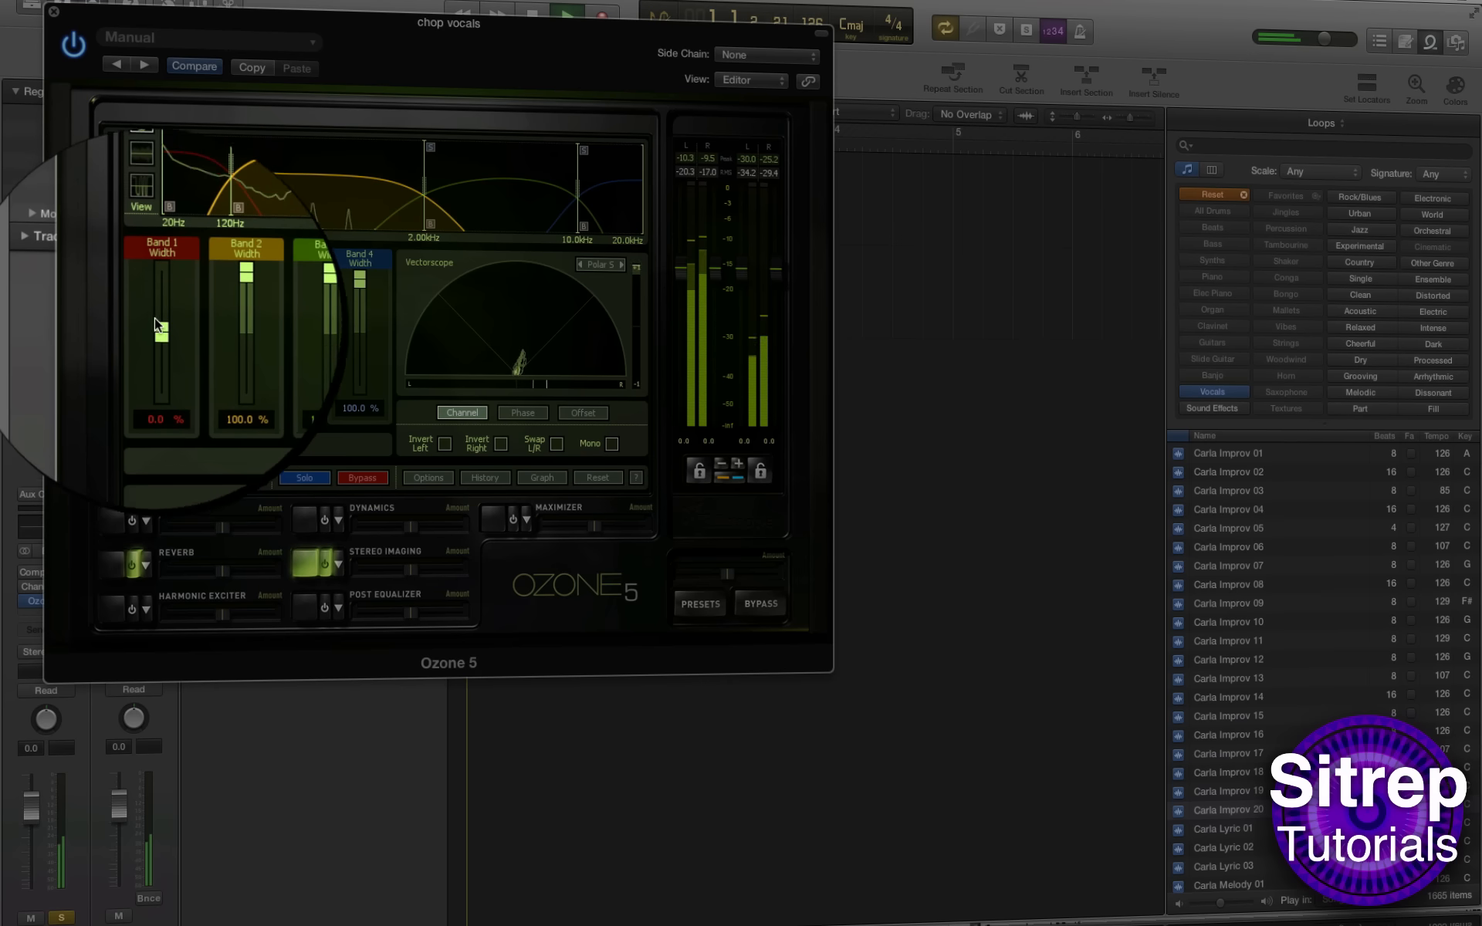
{"action": "left_click_drag", "start_coordinate": [158, 326], "coordinate": [167, 466]}
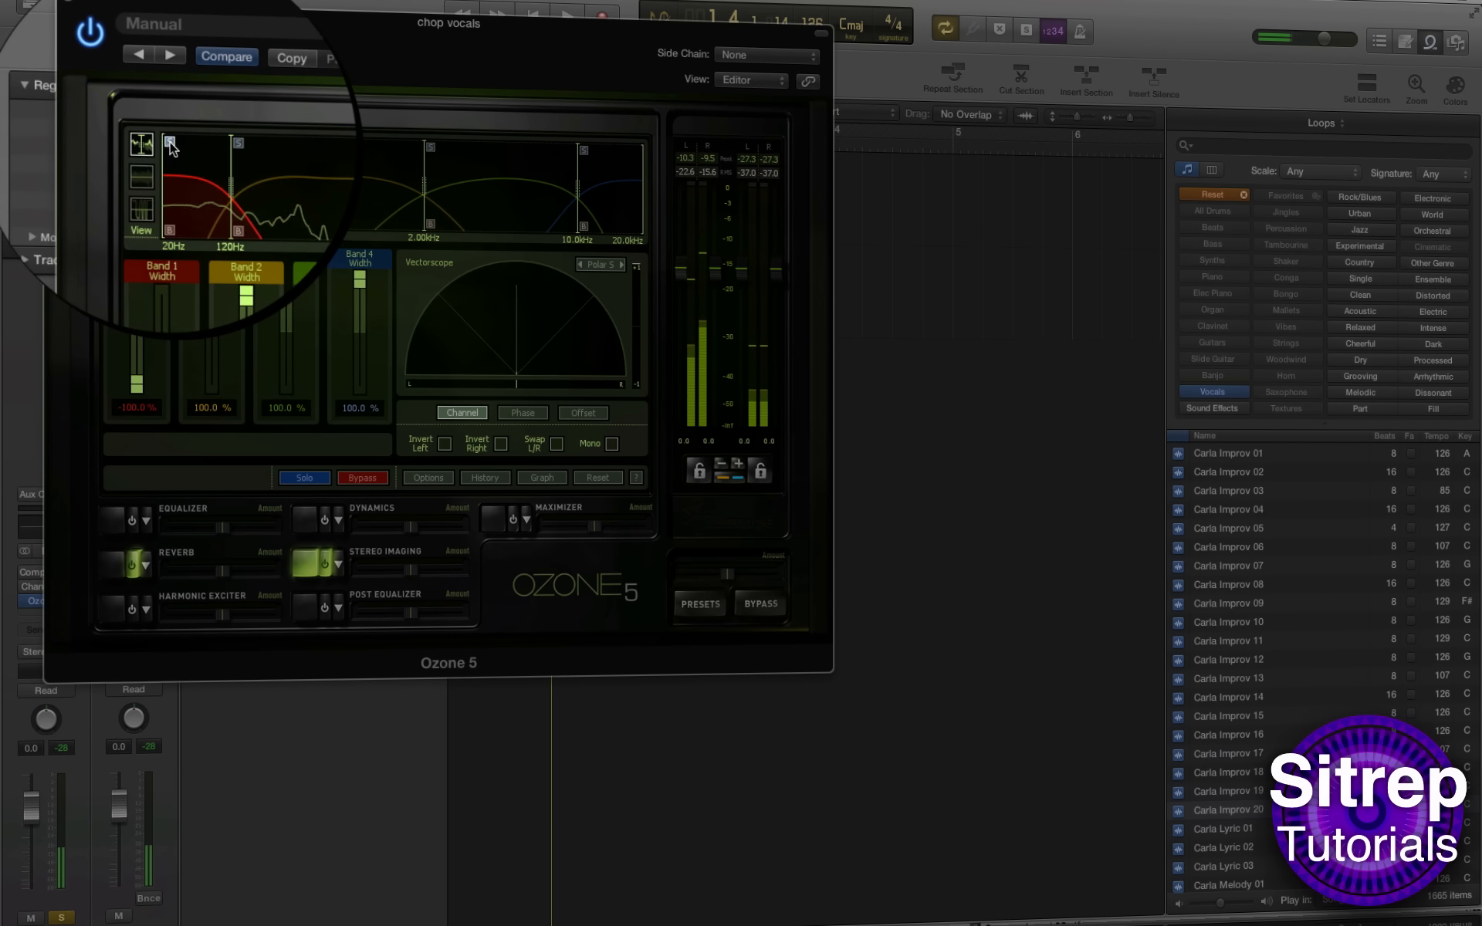
{"action": "left_click", "coordinate": [308, 521]}
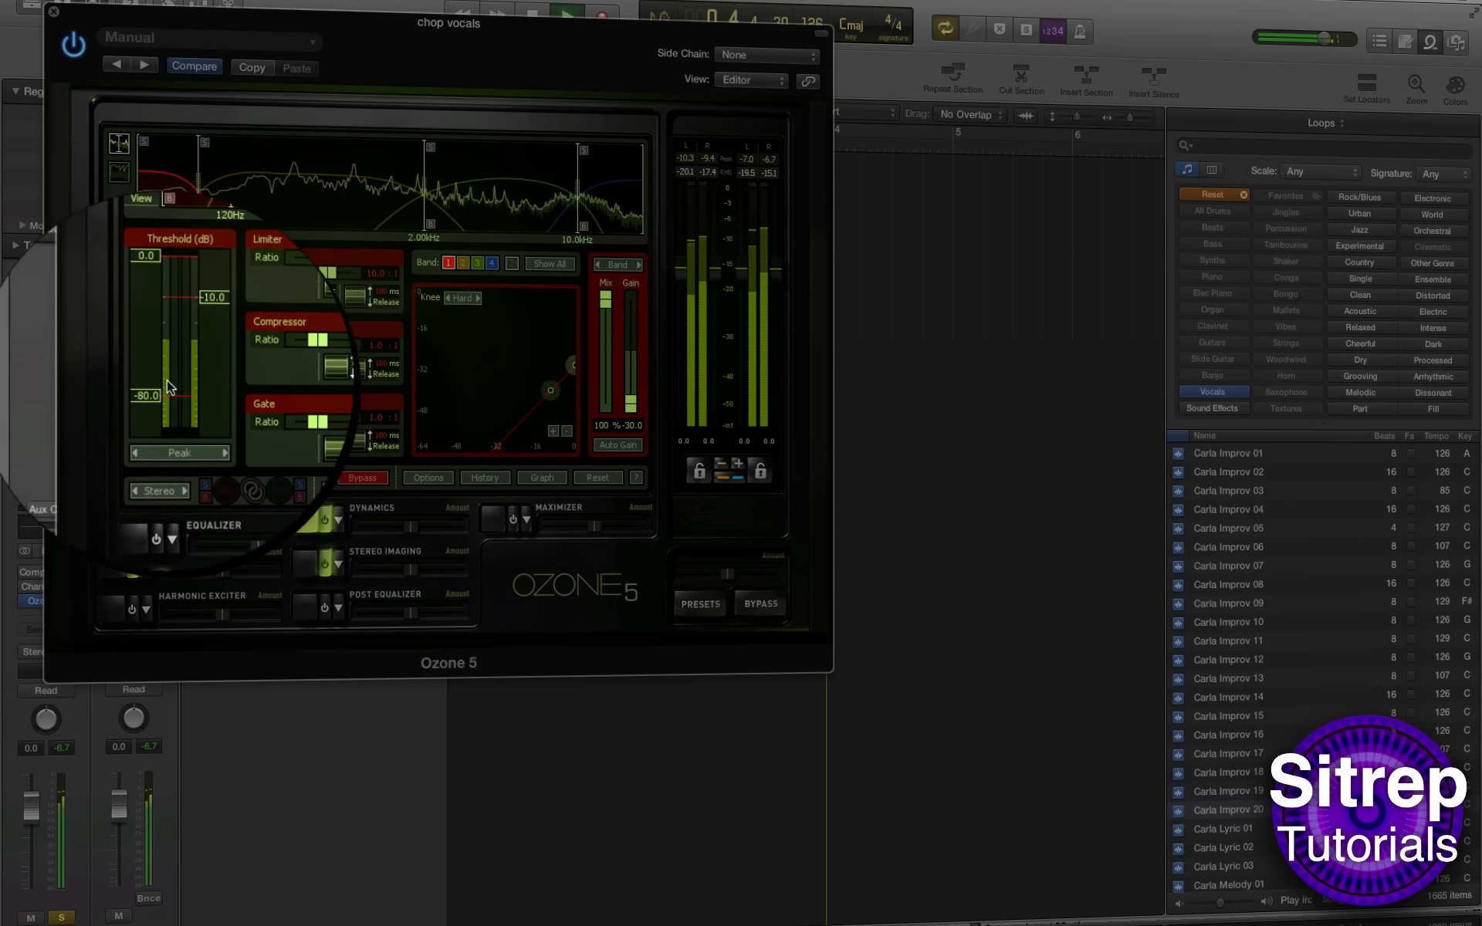
{"action": "left_click_drag", "start_coordinate": [138, 269], "coordinate": [179, 202]}
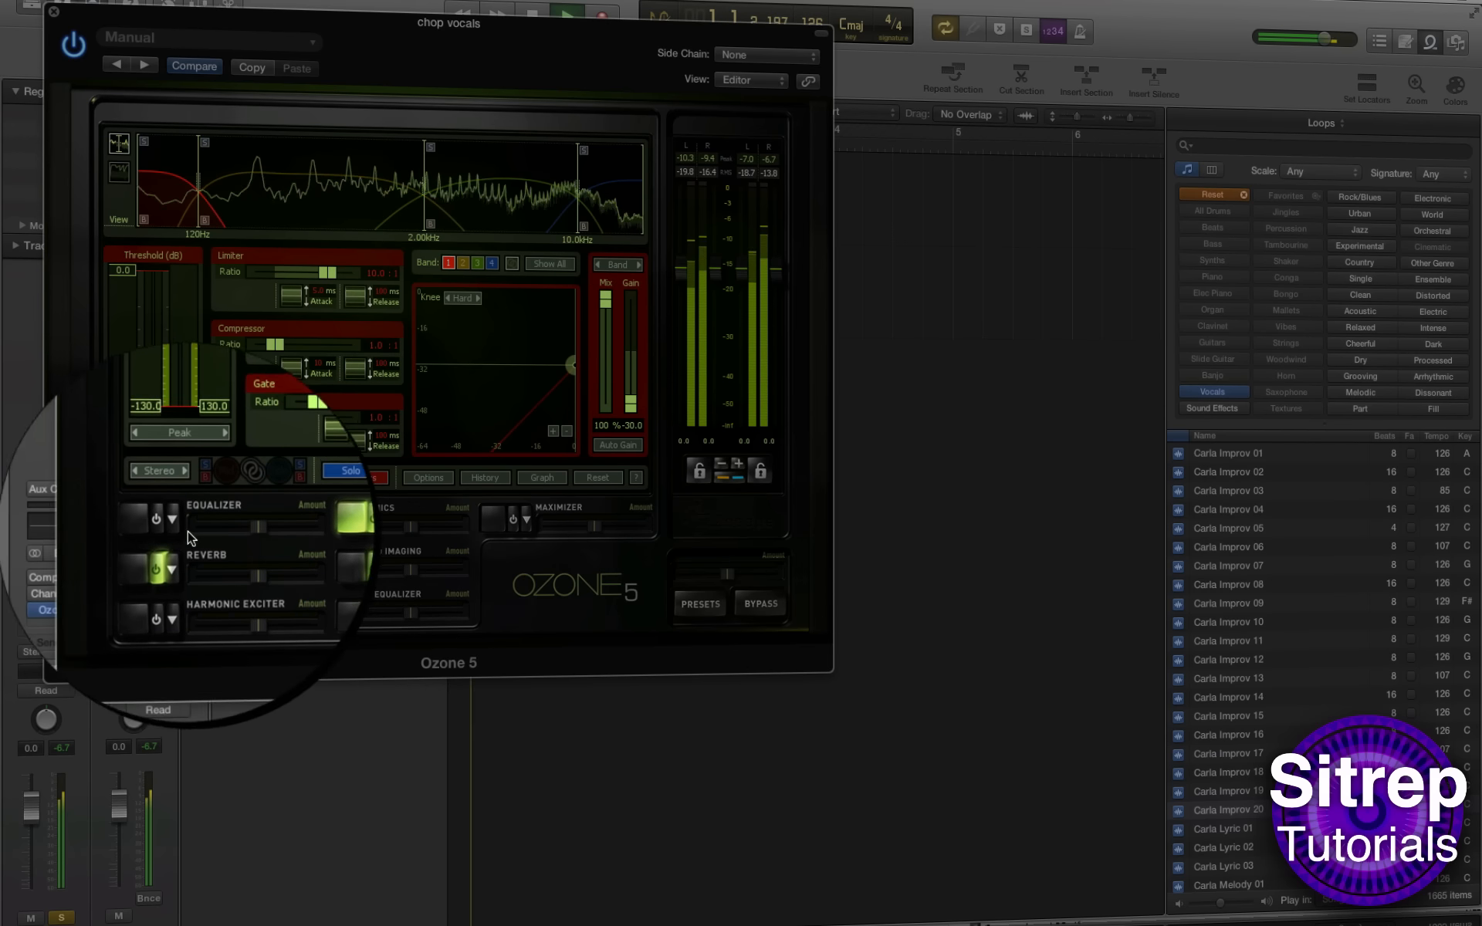
Step: Enable Ozone 5's Equalizer with band 1 as a steep low cut at about 100 Hz, and reduce the Reverb amount slightly
{"action": "left_click", "coordinate": [133, 520]}
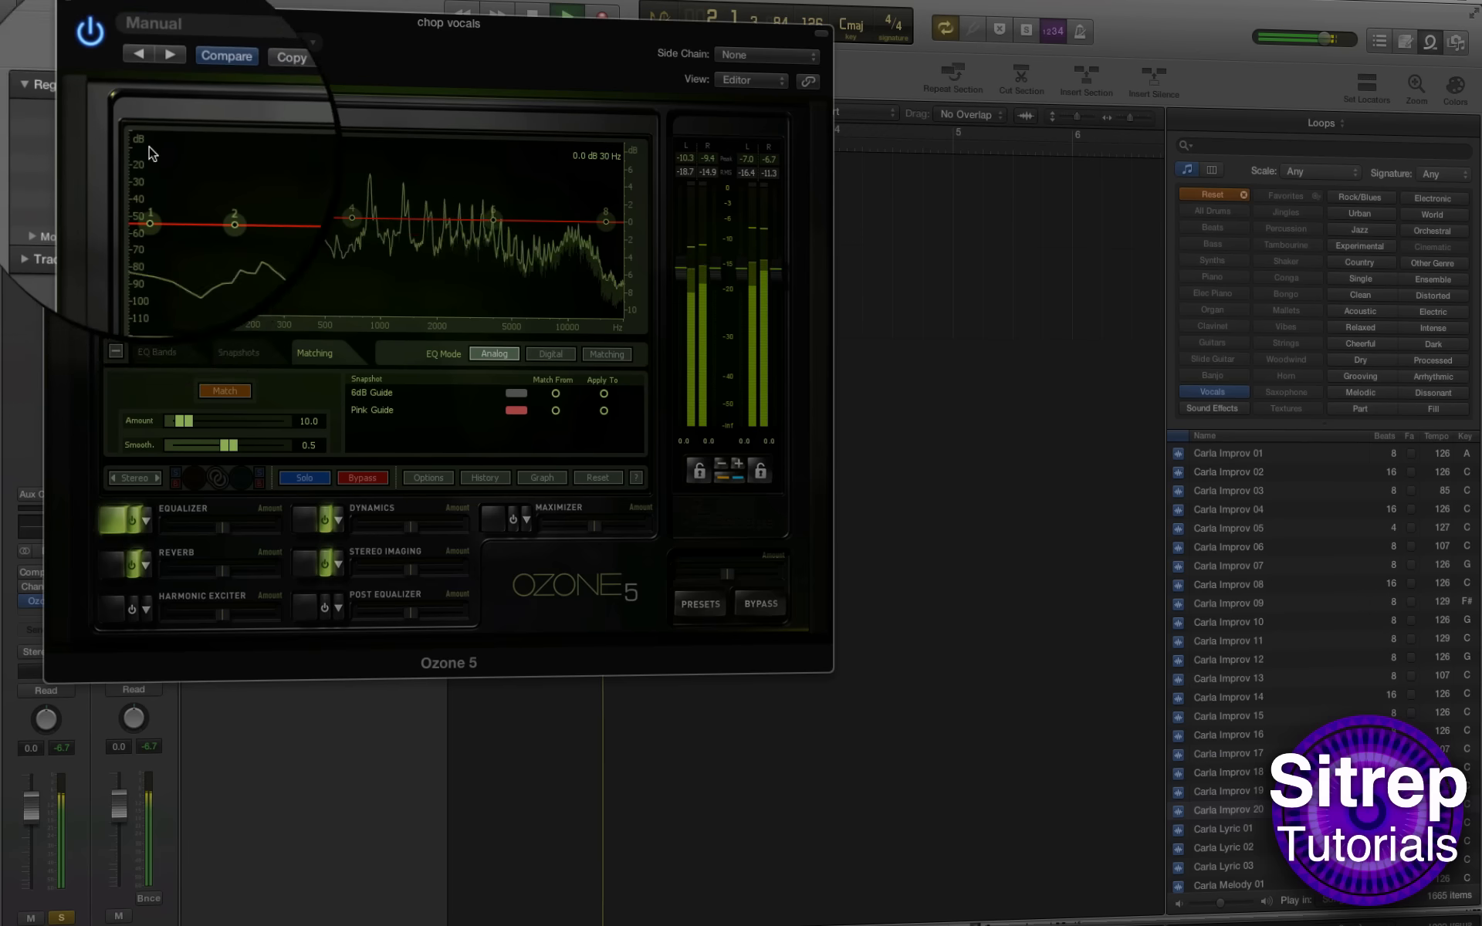
{"action": "left_click_drag", "start_coordinate": [151, 214], "coordinate": [192, 365]}
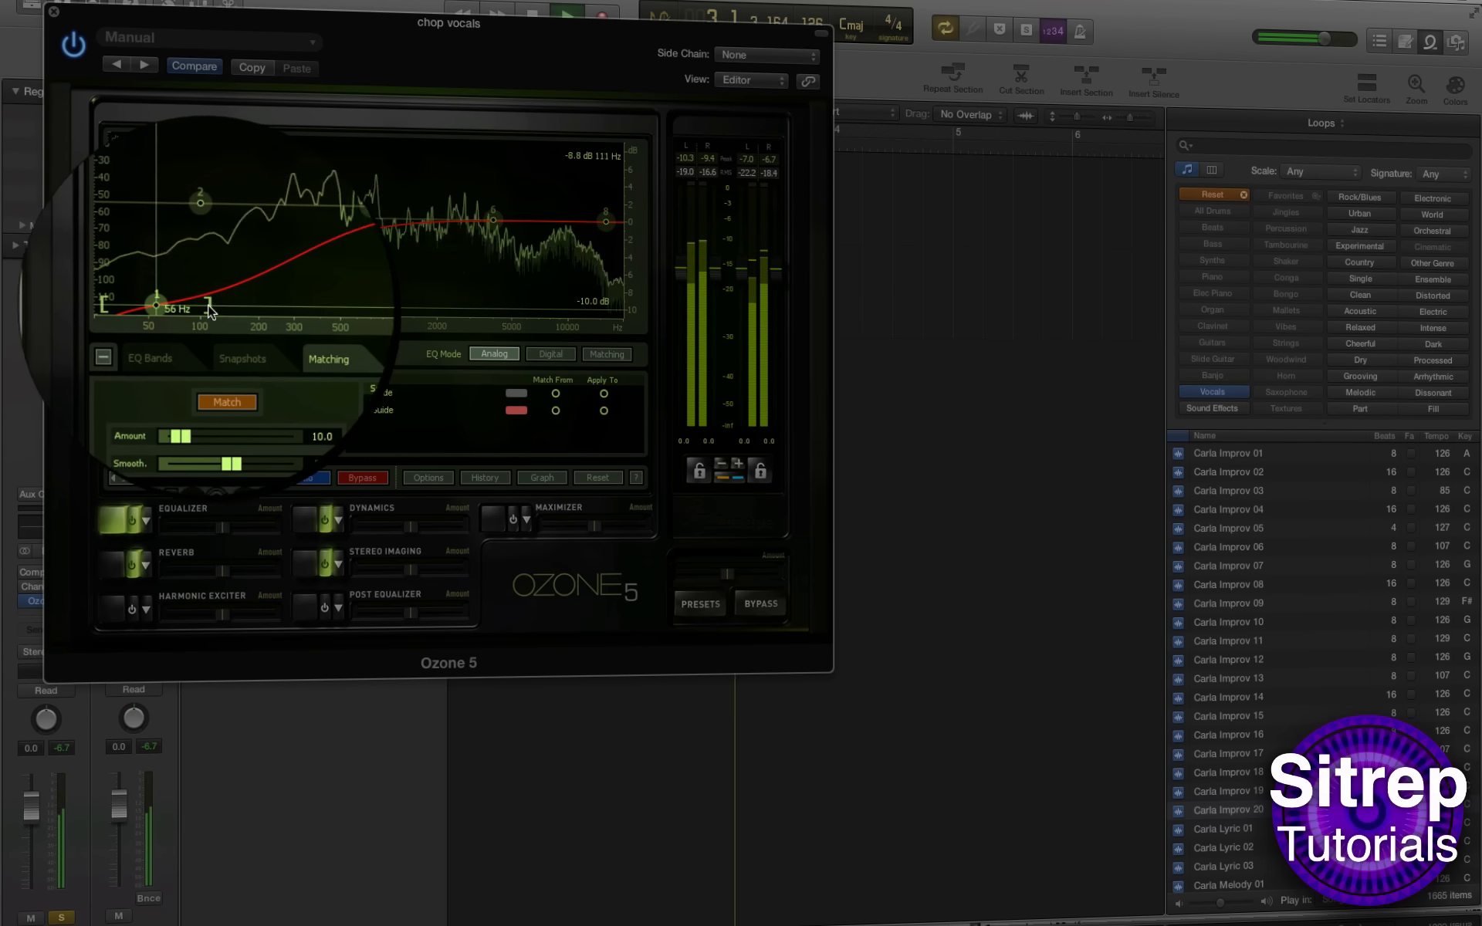
{"action": "left_click_drag", "start_coordinate": [208, 302], "coordinate": [87, 299]}
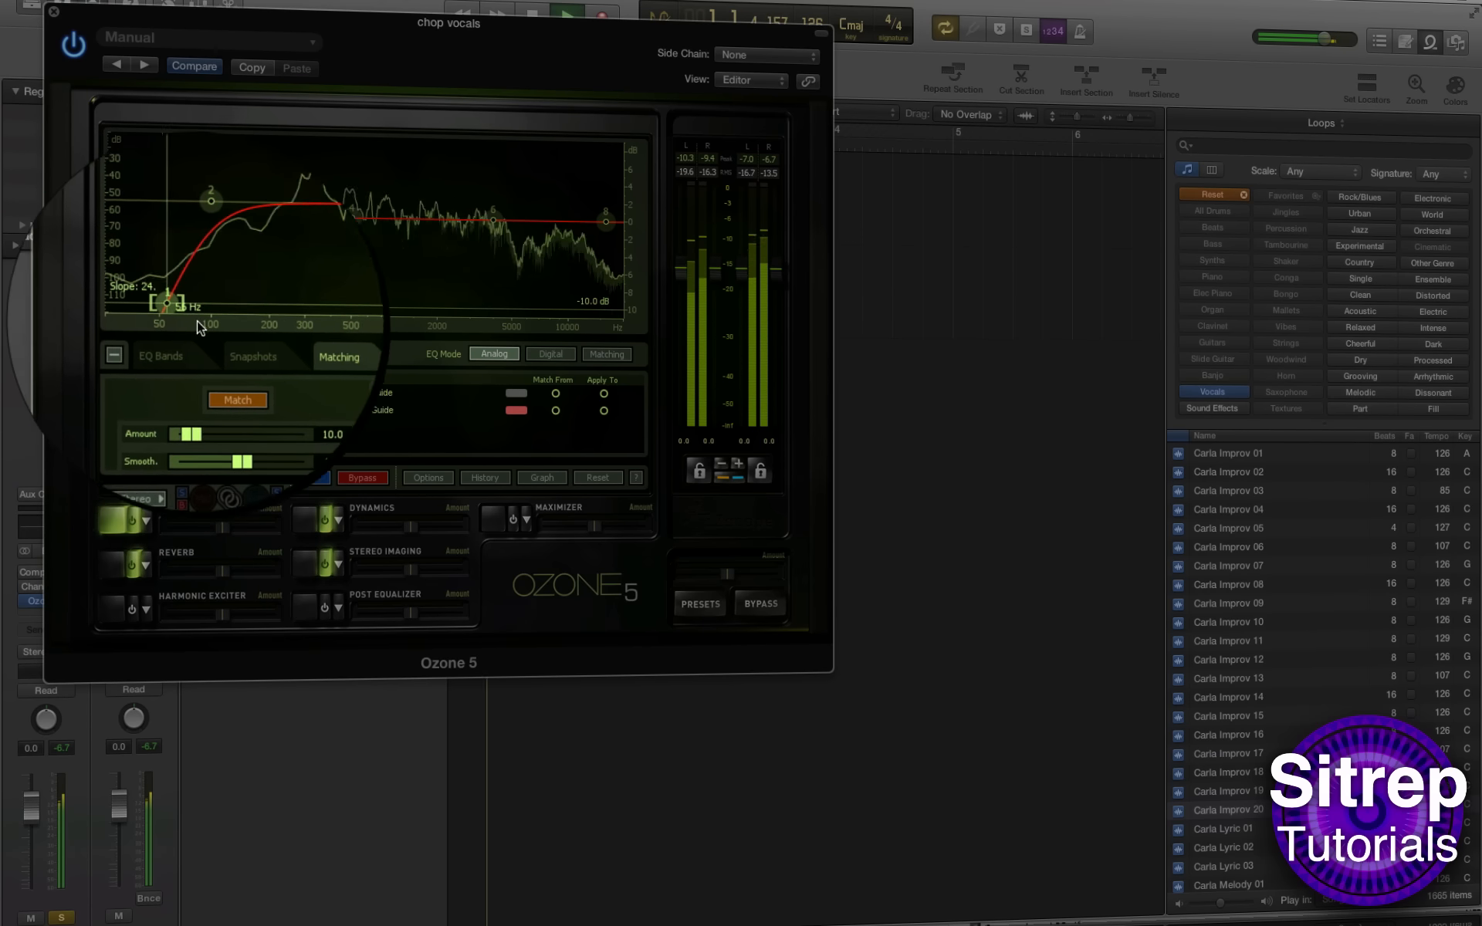
{"action": "left_click_drag", "start_coordinate": [188, 302], "coordinate": [212, 302]}
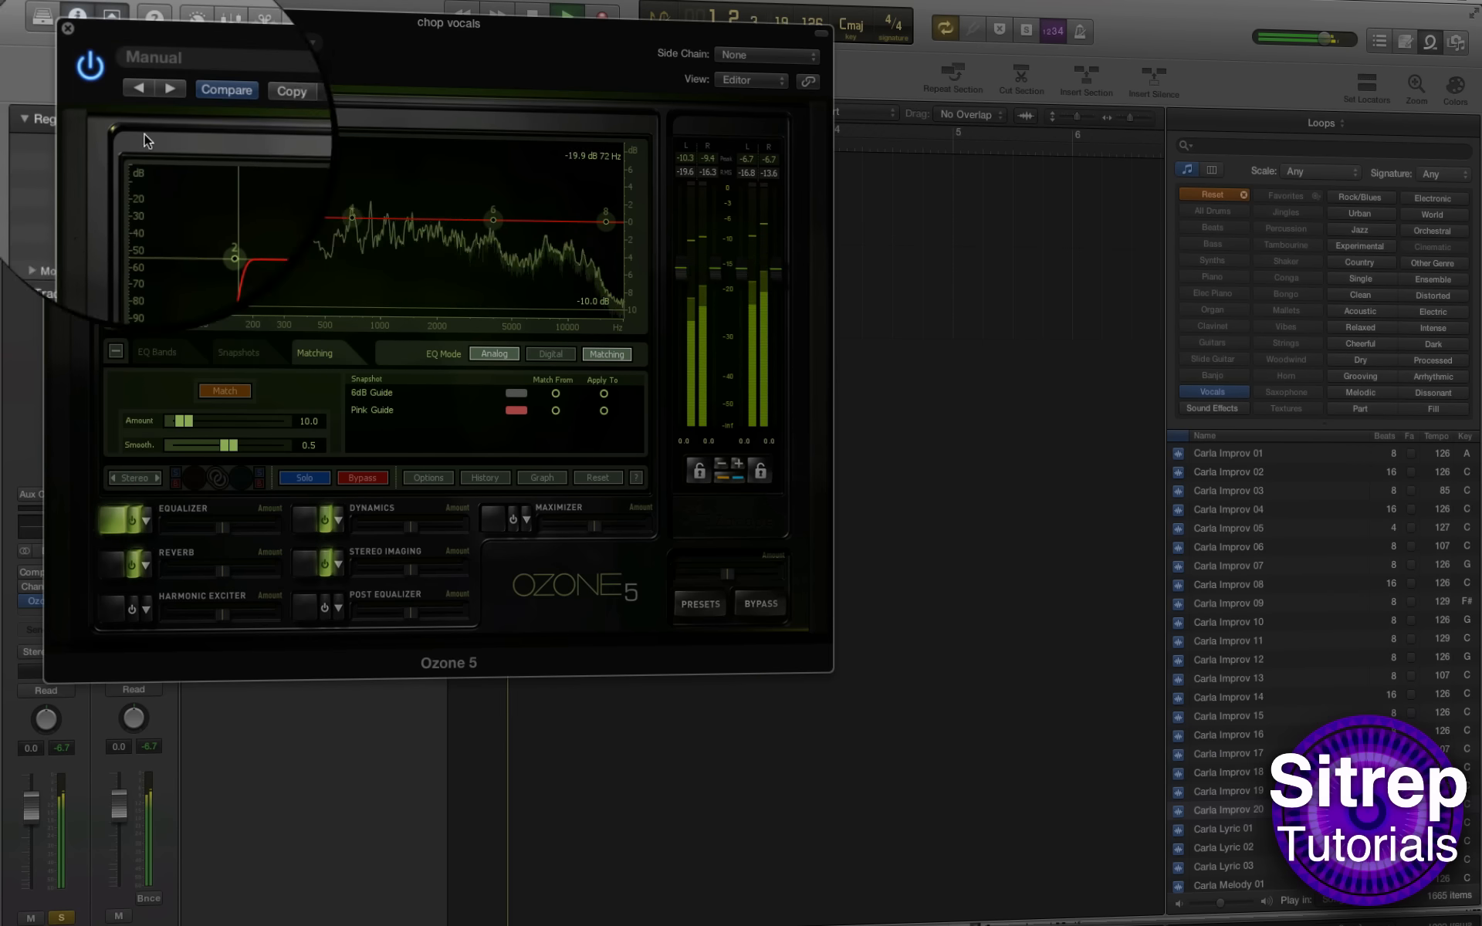
{"action": "left_click", "coordinate": [90, 62]}
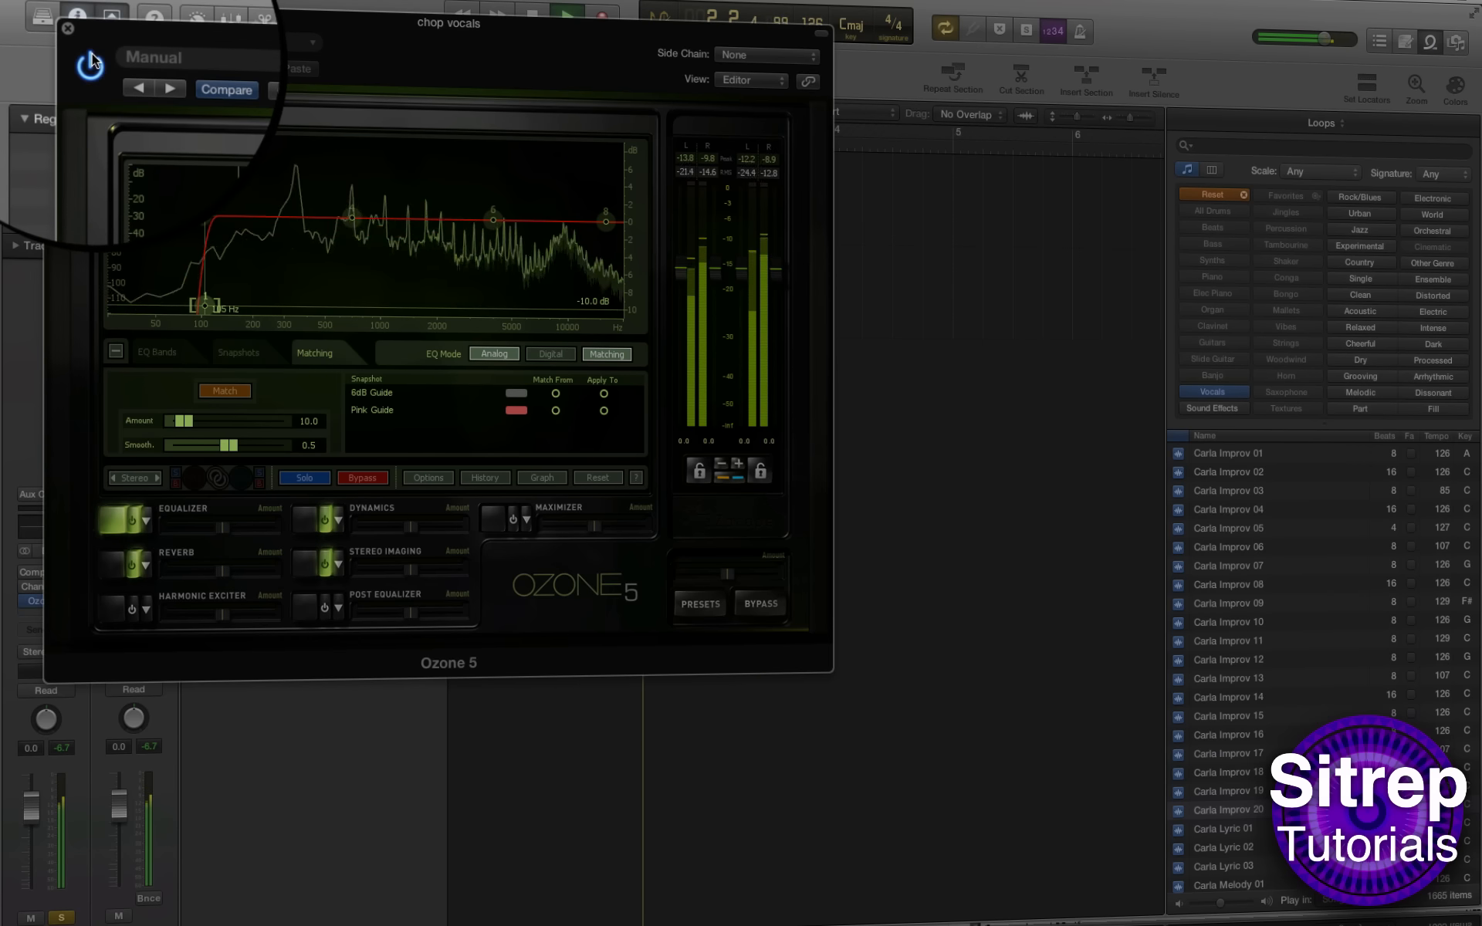
{"action": "left_click_drag", "start_coordinate": [223, 570], "coordinate": [206, 569]}
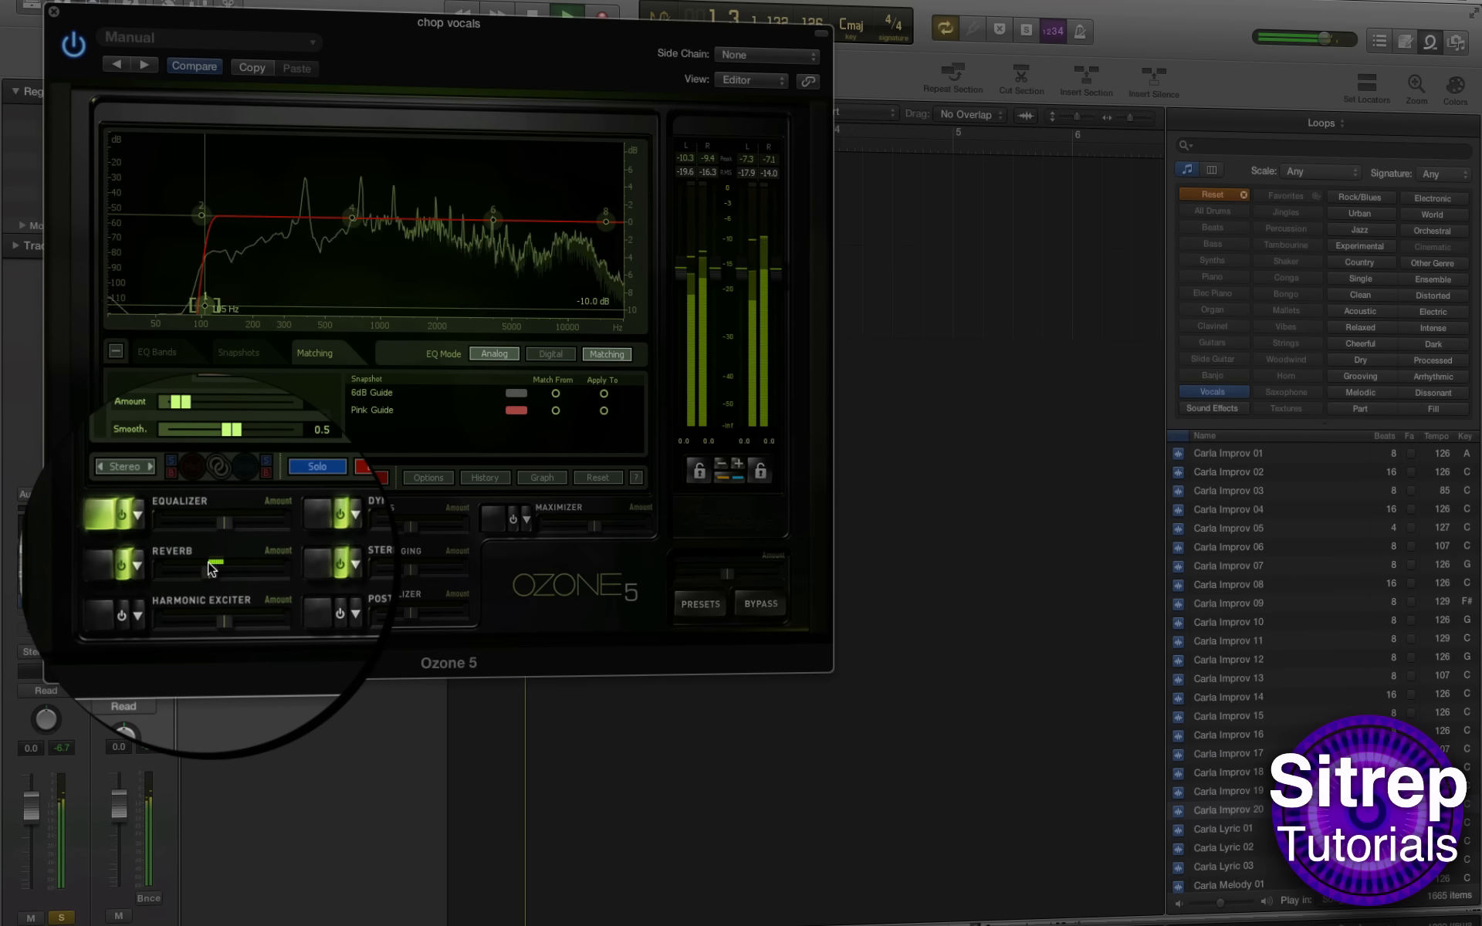
Step: Enable the Maximizer in IRC mode with a -10.2 dB threshold and -1.8 dB output gain, and close Ozone 5
{"action": "left_click", "coordinate": [498, 517]}
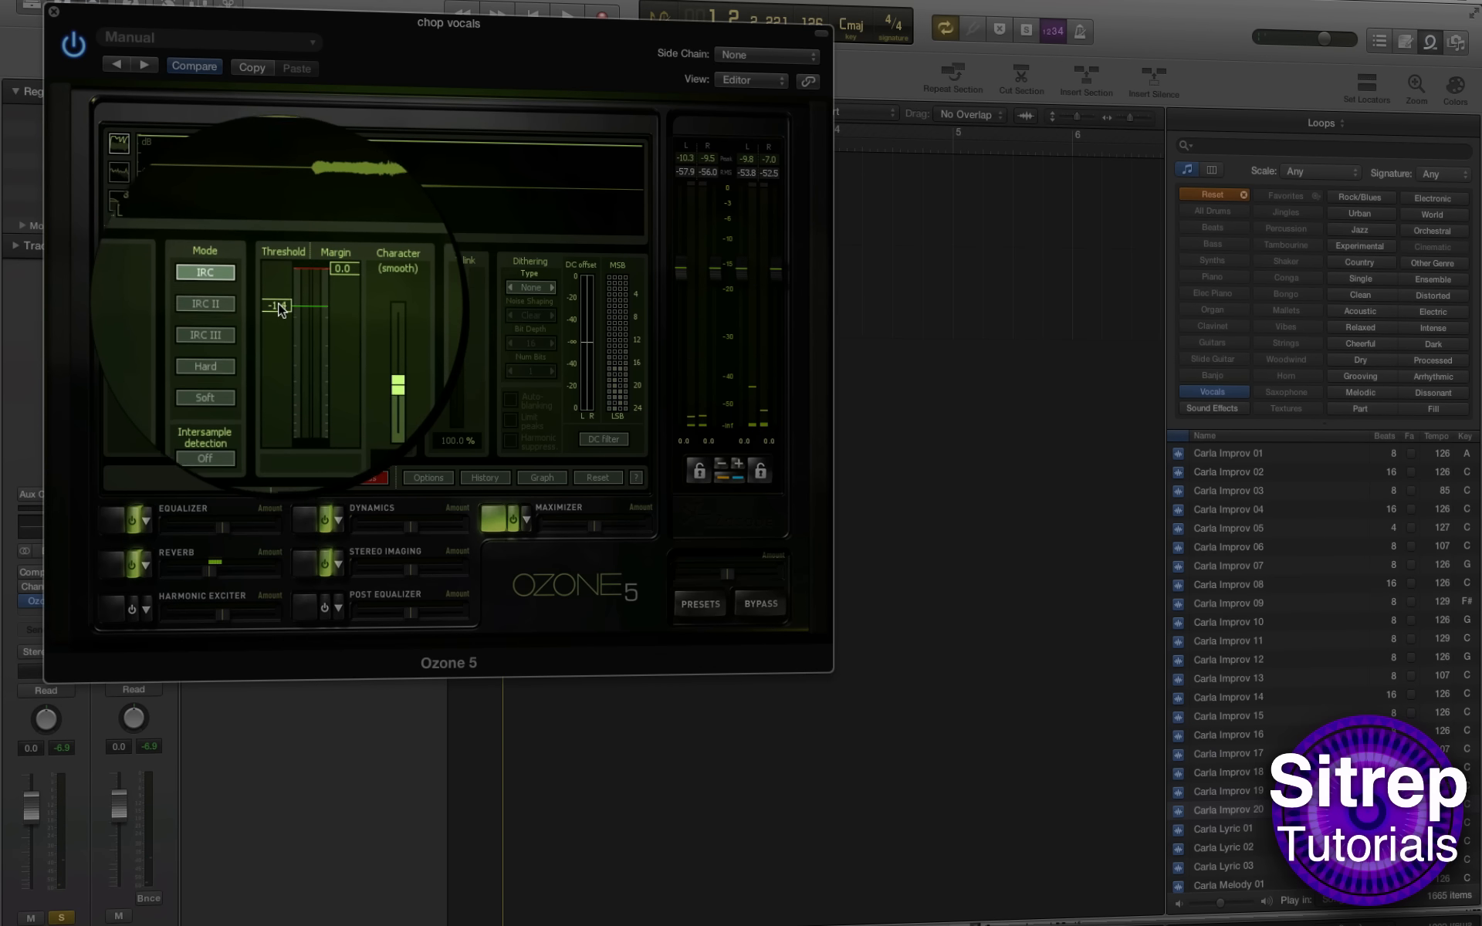
{"action": "left_click_drag", "start_coordinate": [277, 267], "coordinate": [270, 380]}
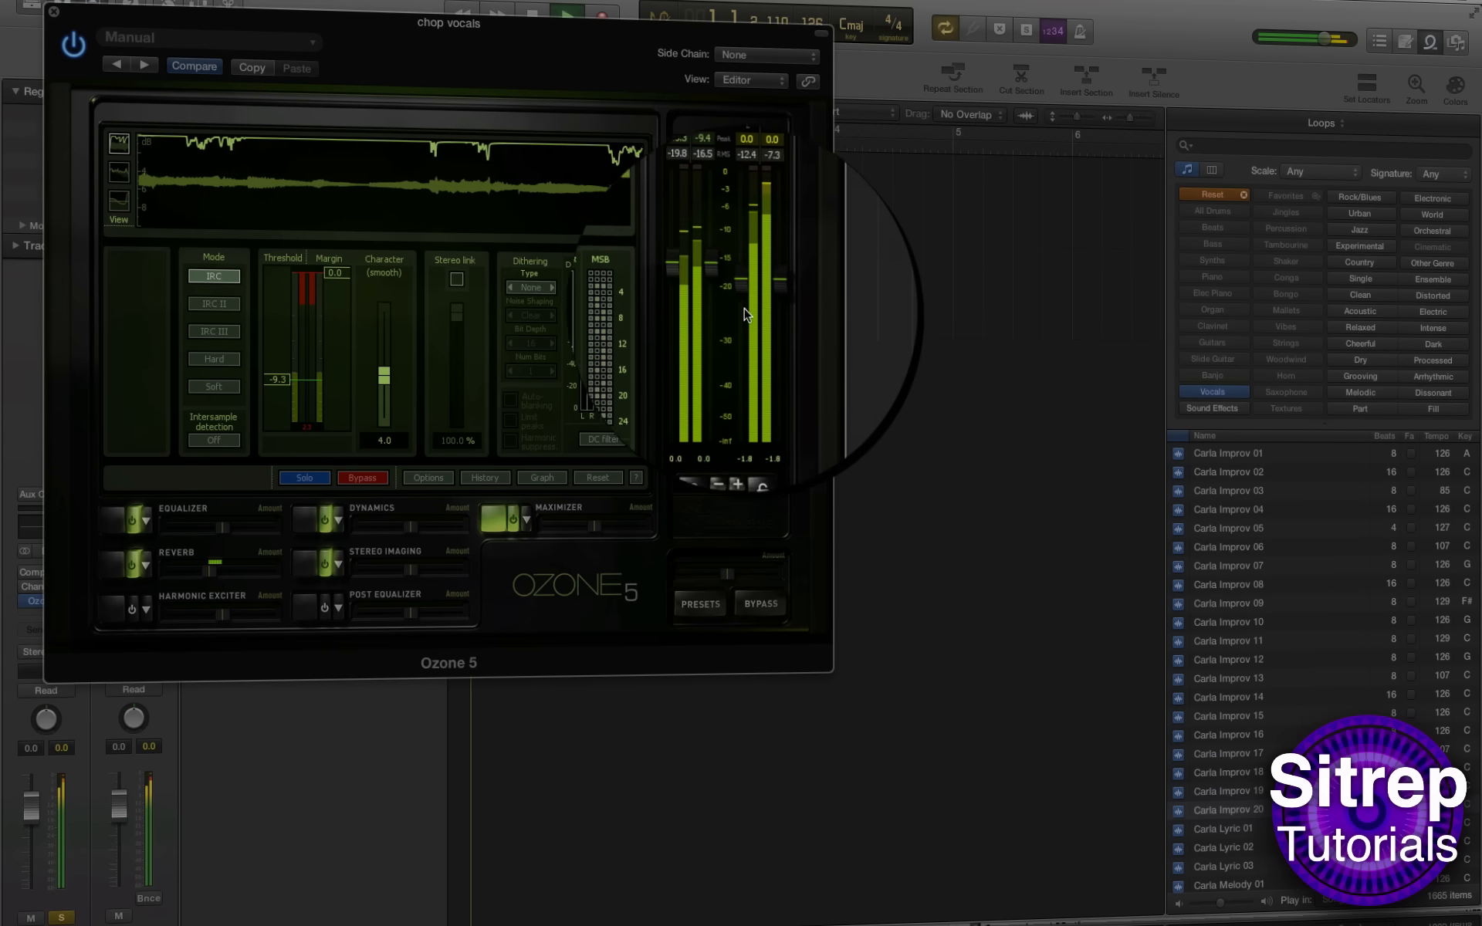
{"action": "left_click_drag", "start_coordinate": [279, 382], "coordinate": [280, 391]}
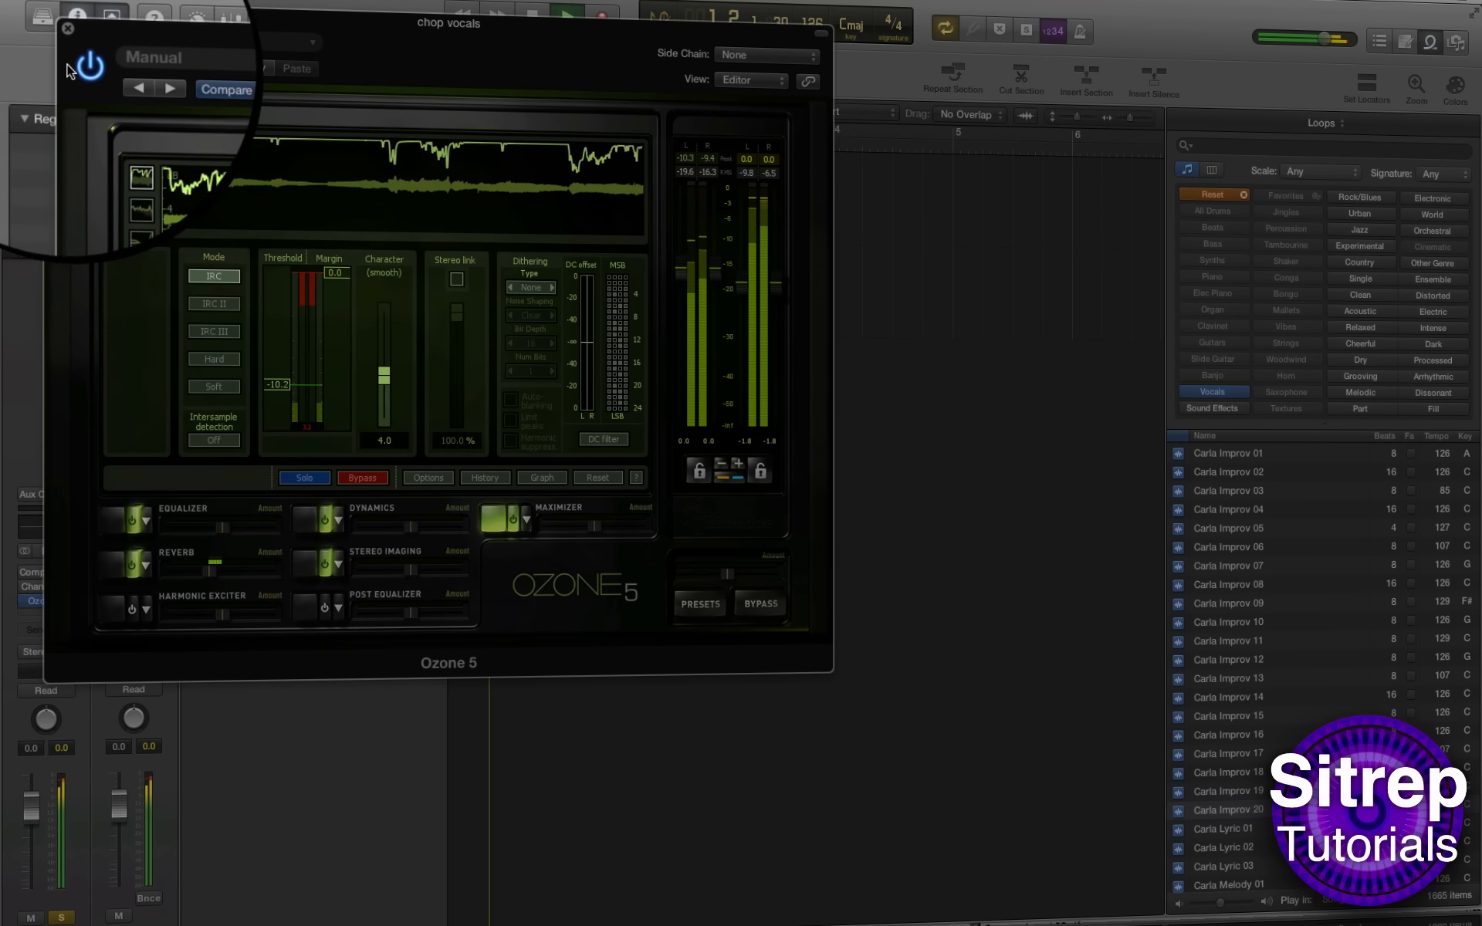
{"action": "left_click", "coordinate": [54, 11]}
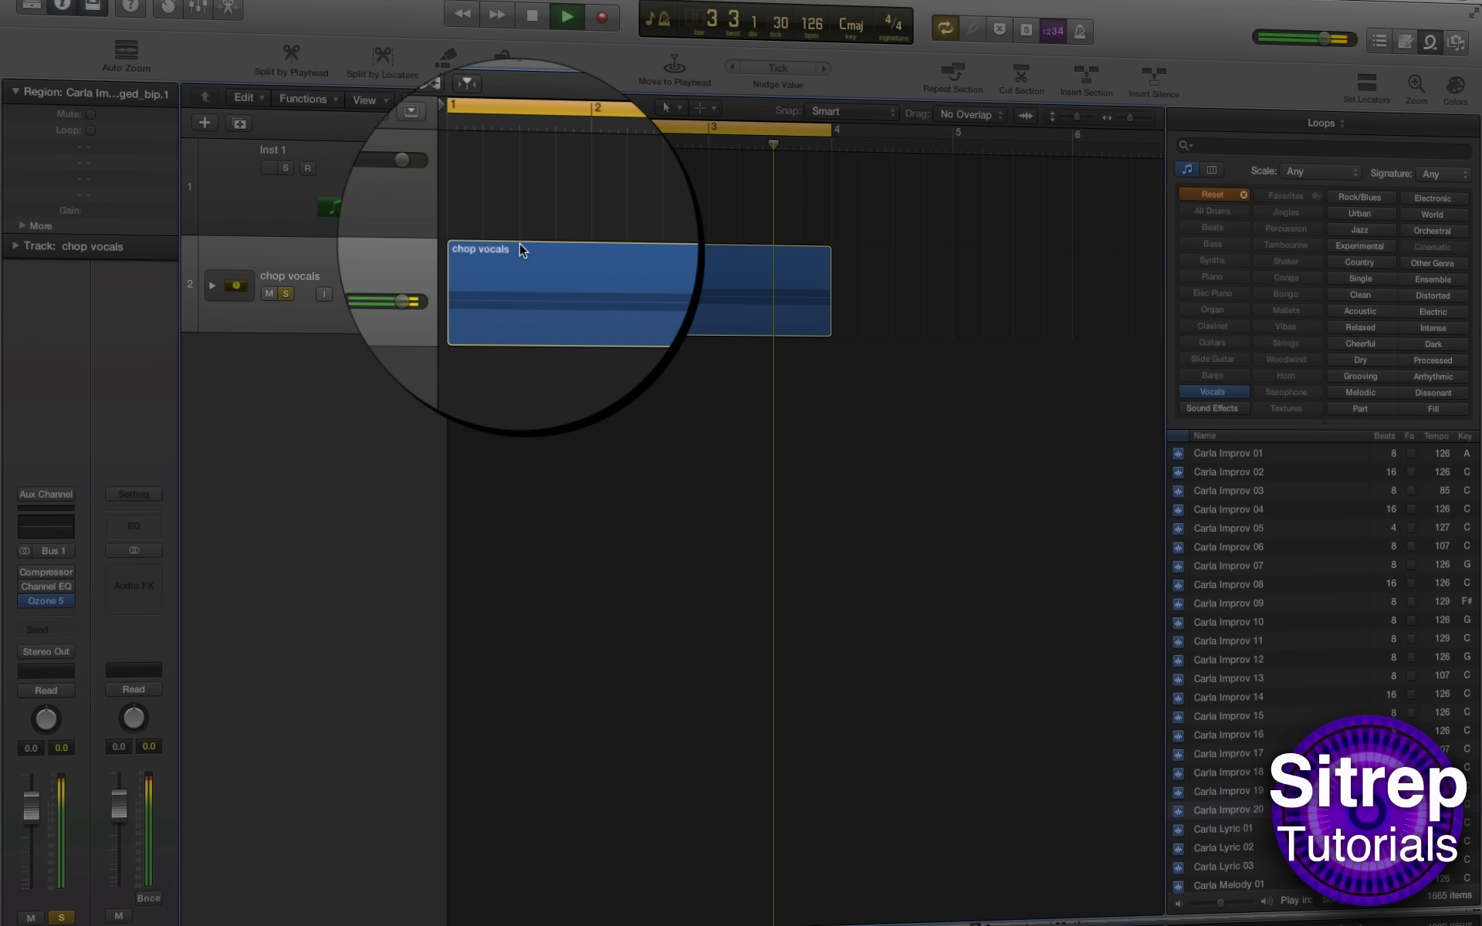
{"action": "key", "text": "space"}
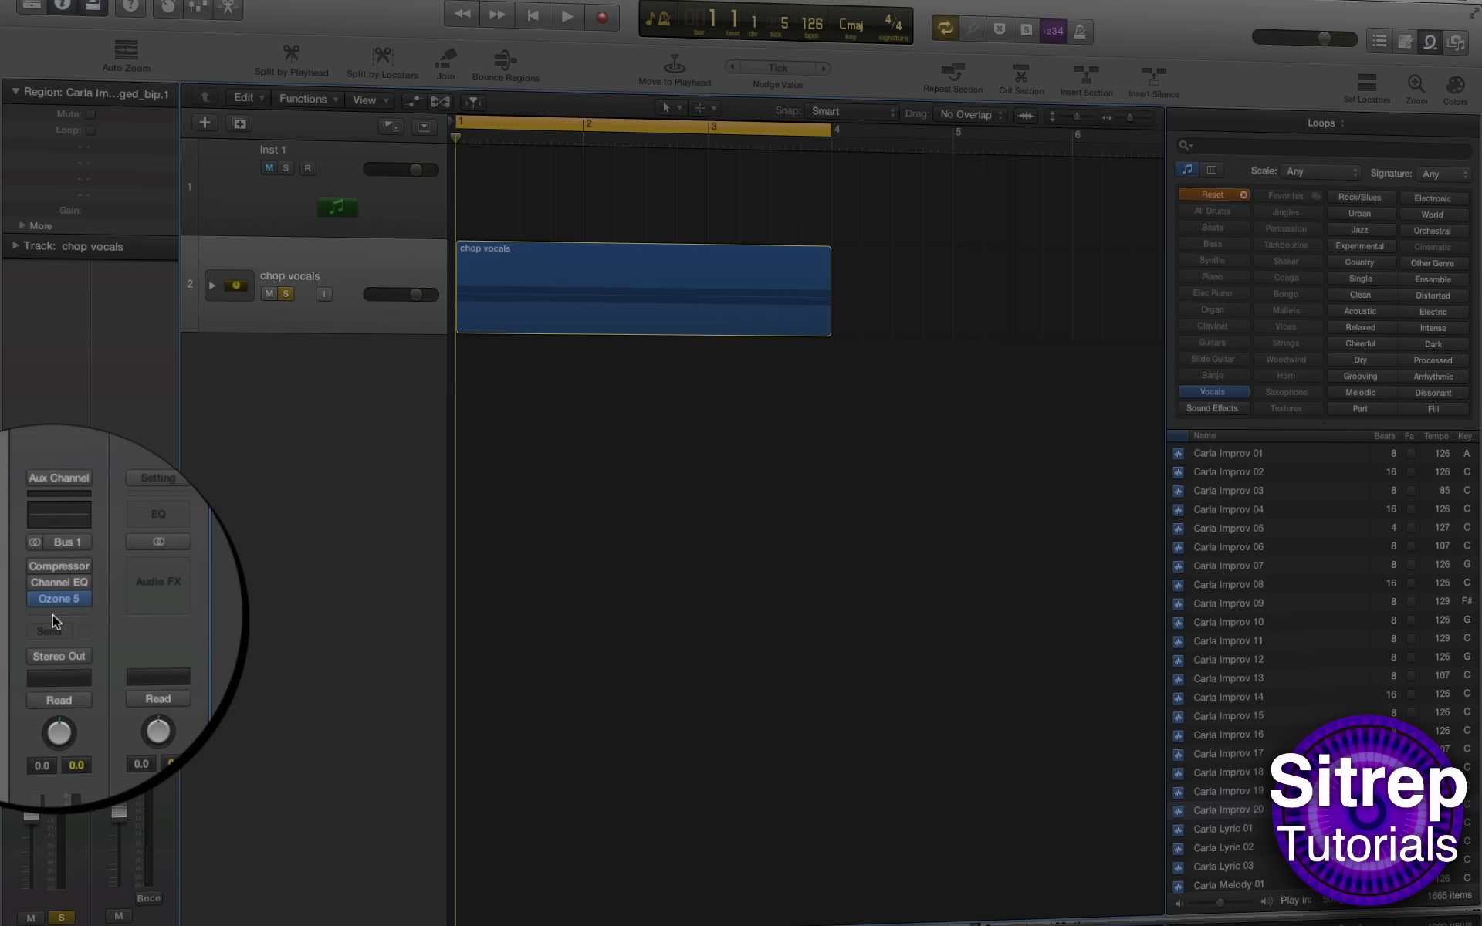
Step: Insert a Stereo Delay after Ozone 5 on the chop vocals stack, with left groove at 75% and both output mixes at 8%
{"action": "left_click", "coordinate": [53, 615]}
{"action": "mouse_move", "coordinate": [86, 655]}
{"action": "mouse_move", "coordinate": [253, 703]}
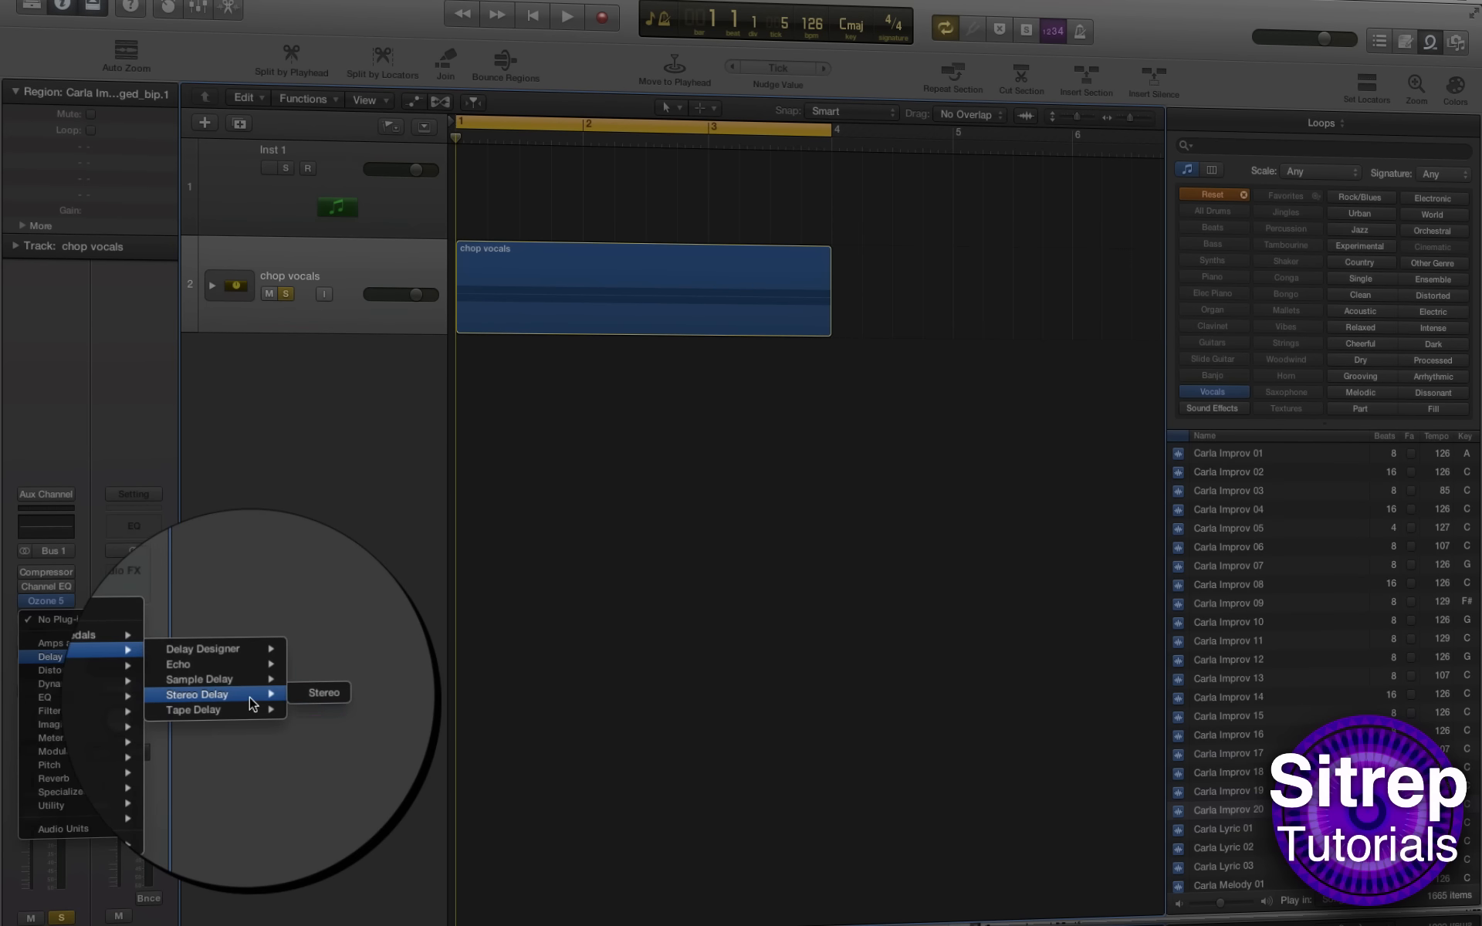
{"action": "left_click", "coordinate": [328, 693]}
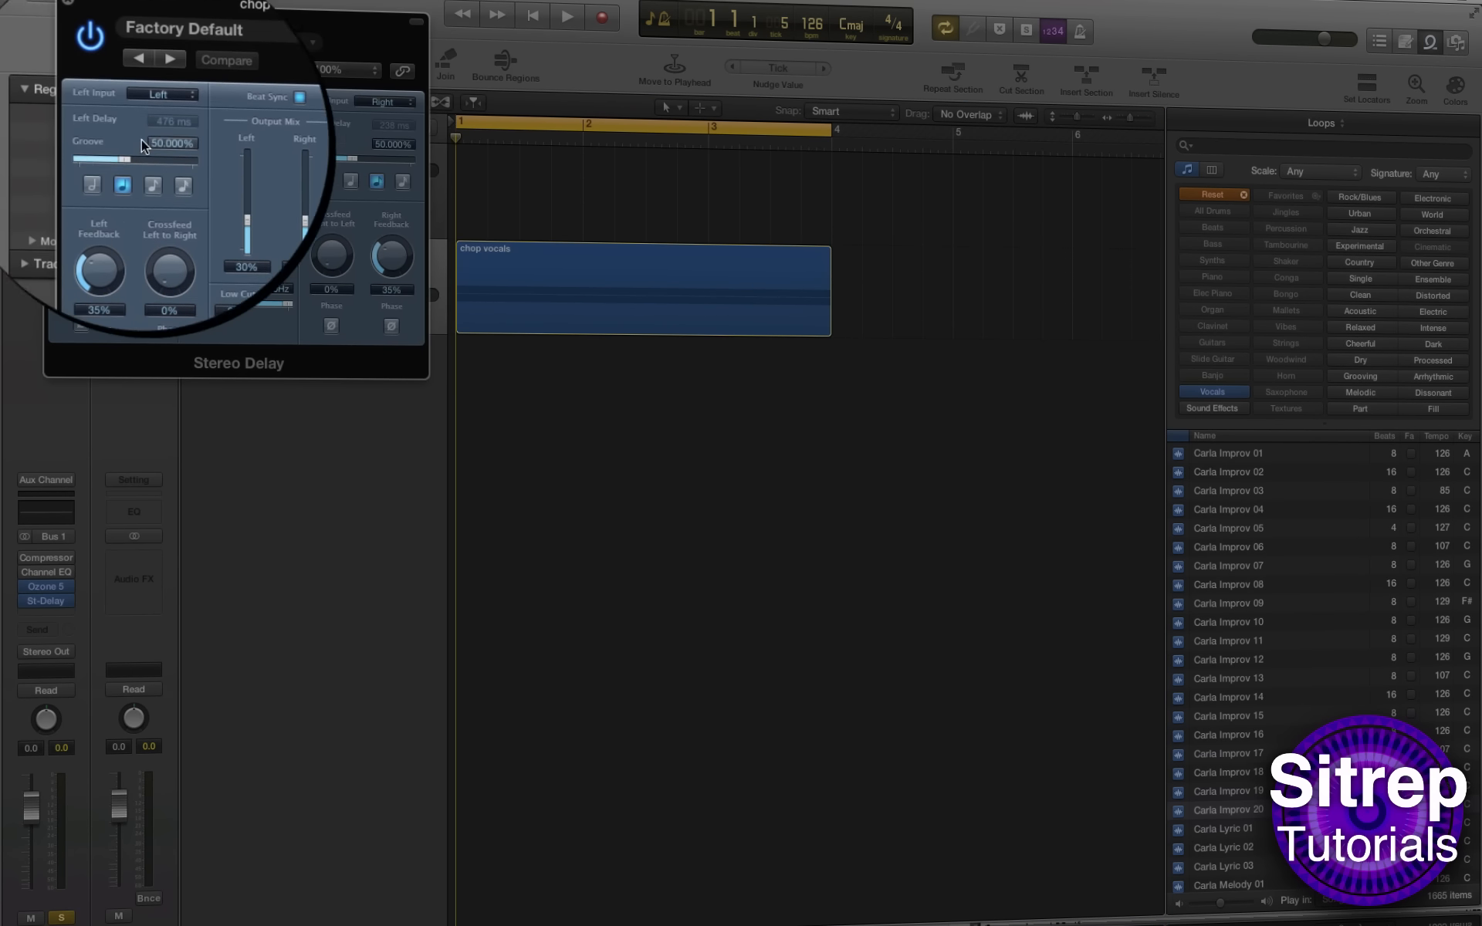
{"action": "left_click_drag", "start_coordinate": [116, 155], "coordinate": [281, 156]}
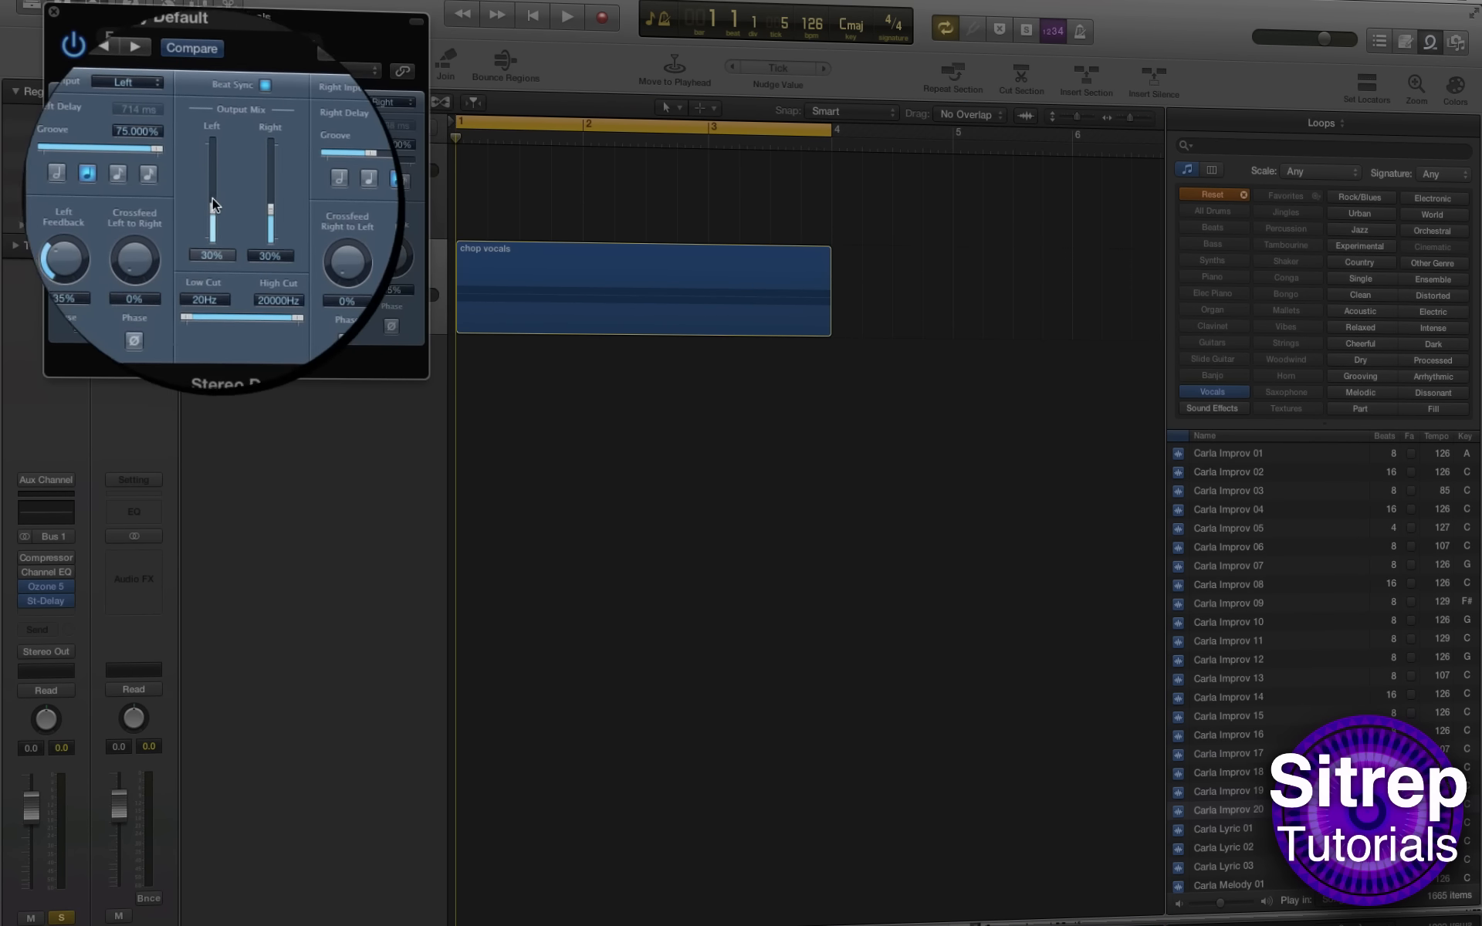
{"action": "left_click_drag", "start_coordinate": [210, 211], "coordinate": [224, 236]}
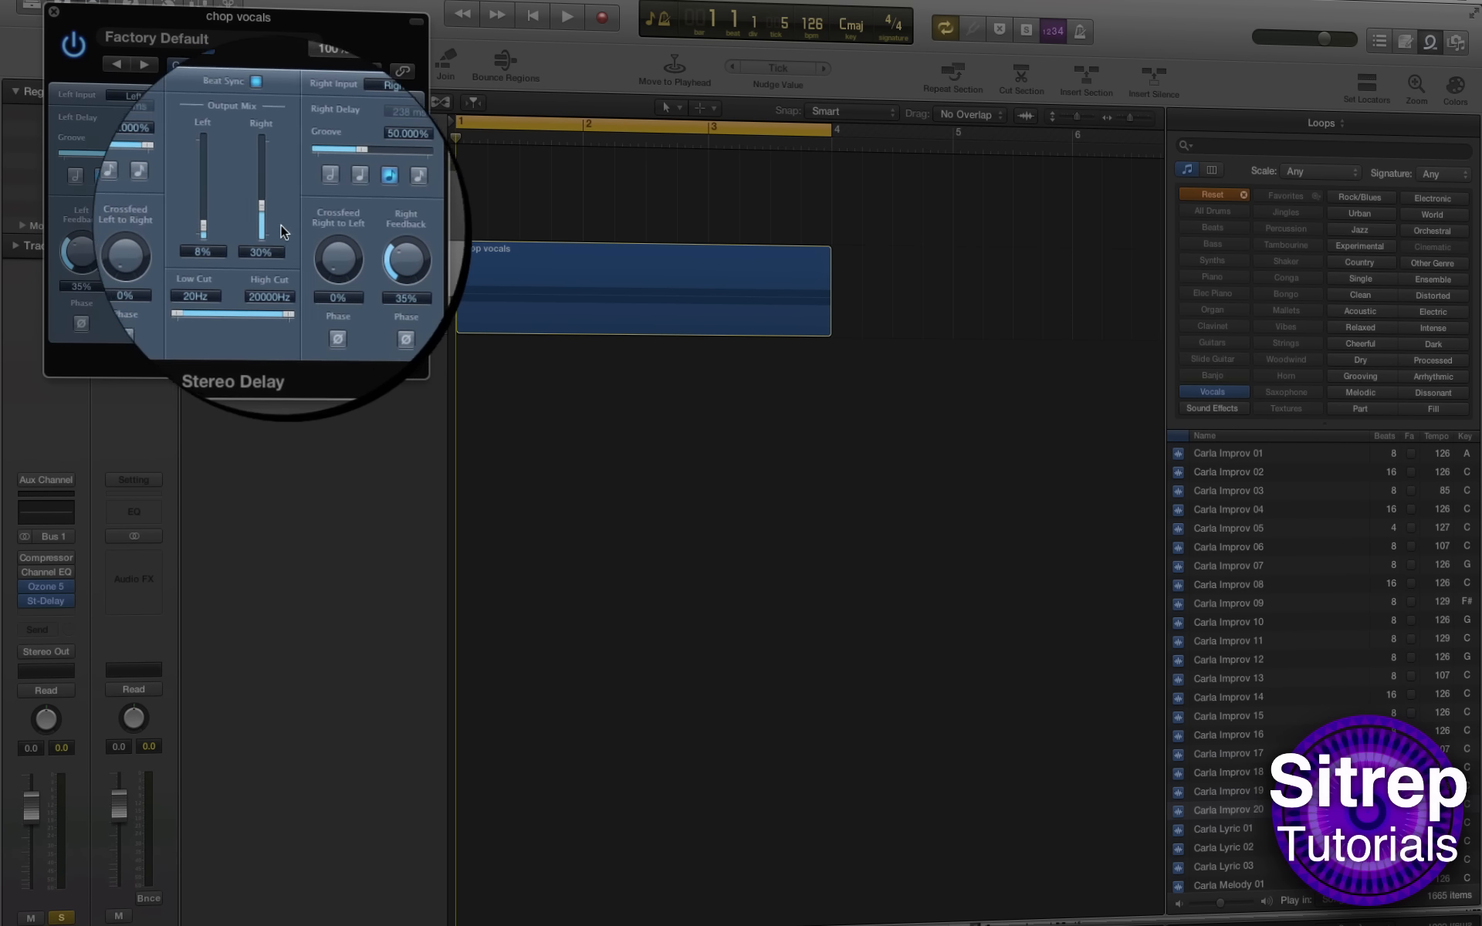
{"action": "left_click_drag", "start_coordinate": [266, 223], "coordinate": [284, 247]}
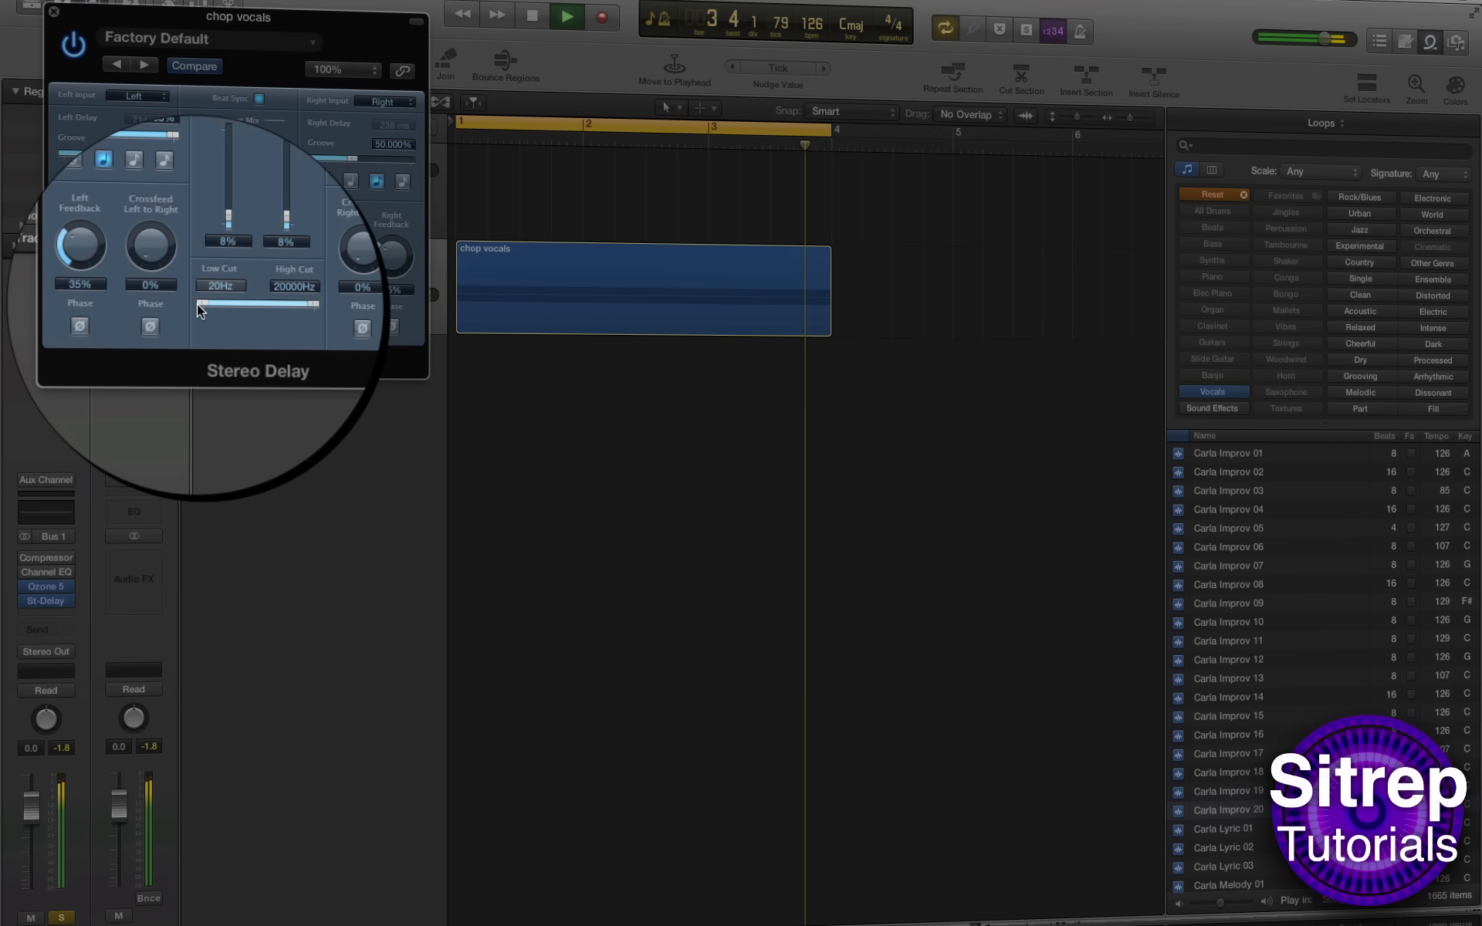
Step: Set the Stereo Delay's low cut to 2500 Hz and right output mix to 12%, play the result and close the plug-in
{"action": "key", "text": "space"}
{"action": "left_click_drag", "start_coordinate": [197, 298], "coordinate": [246, 296]}
{"action": "key", "text": "space"}
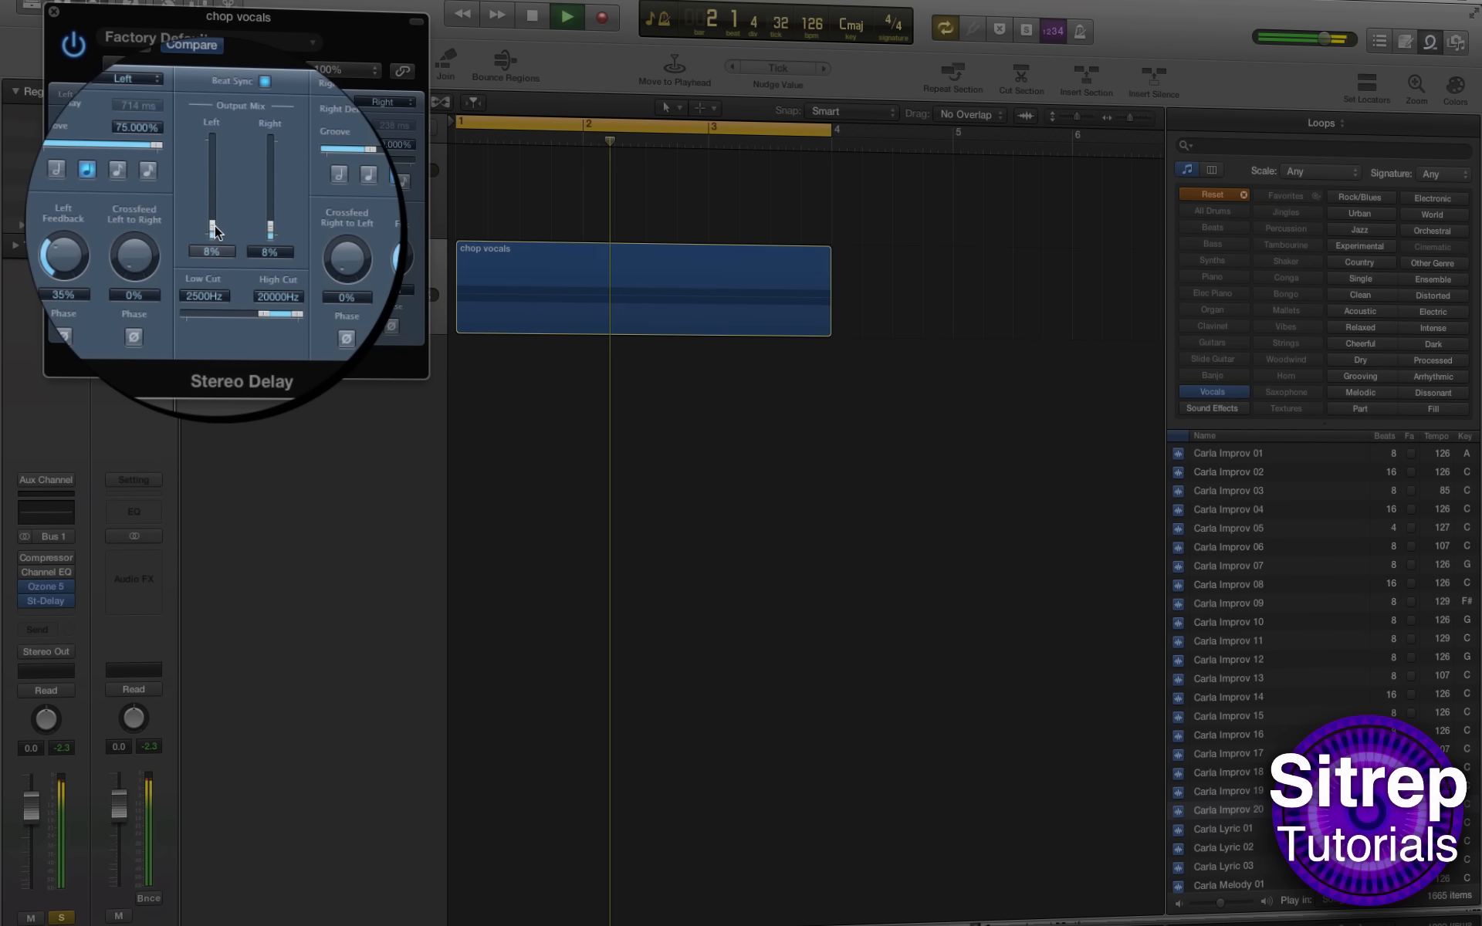
{"action": "left_click_drag", "start_coordinate": [265, 225], "coordinate": [264, 221]}
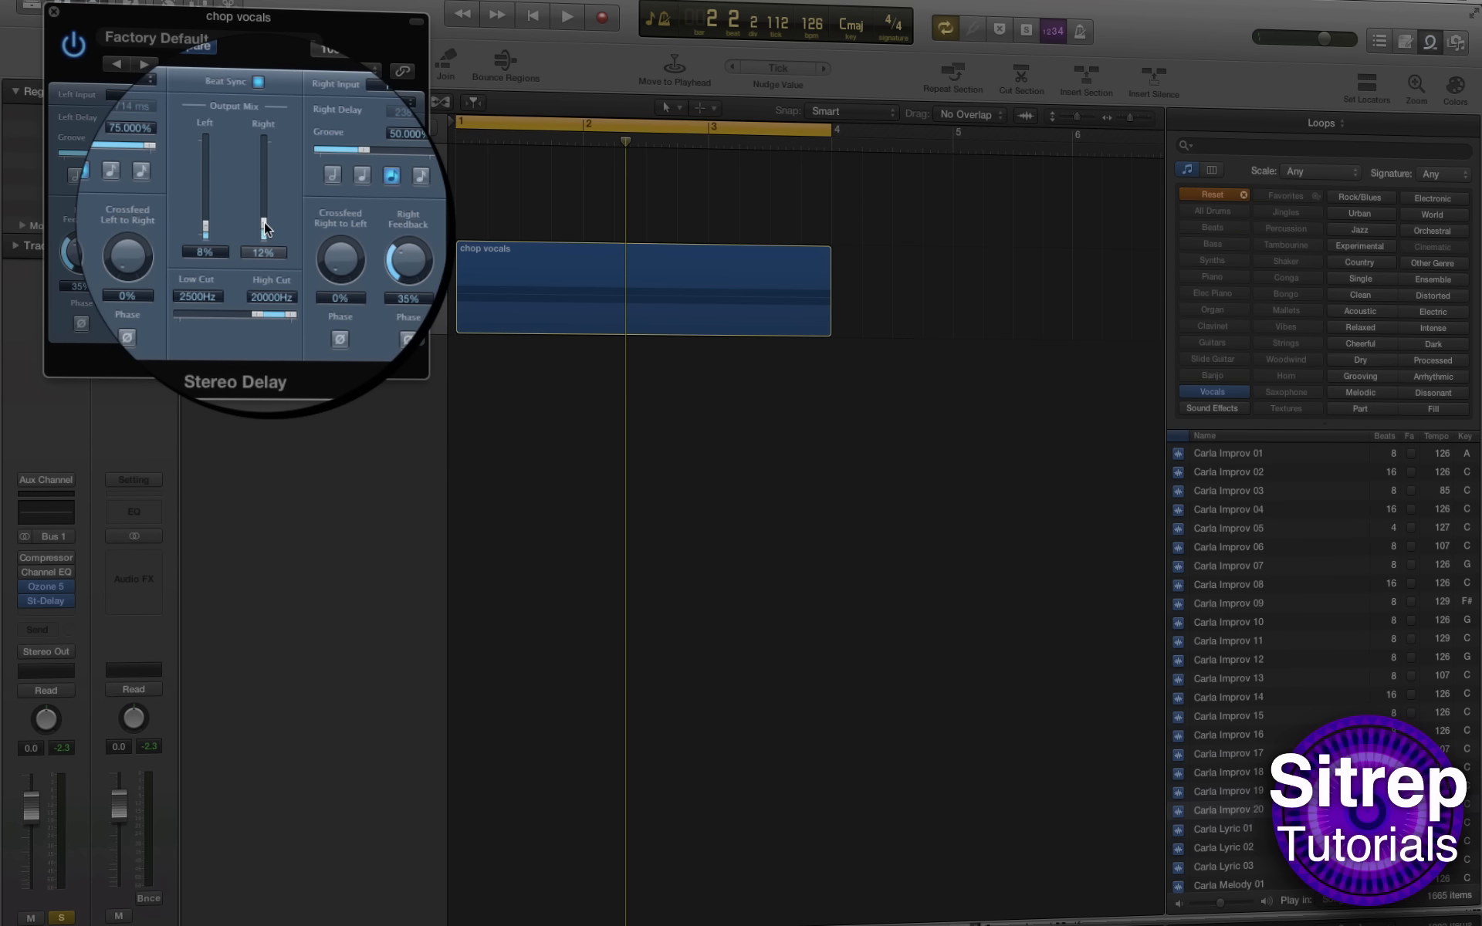
{"action": "key", "text": "space"}
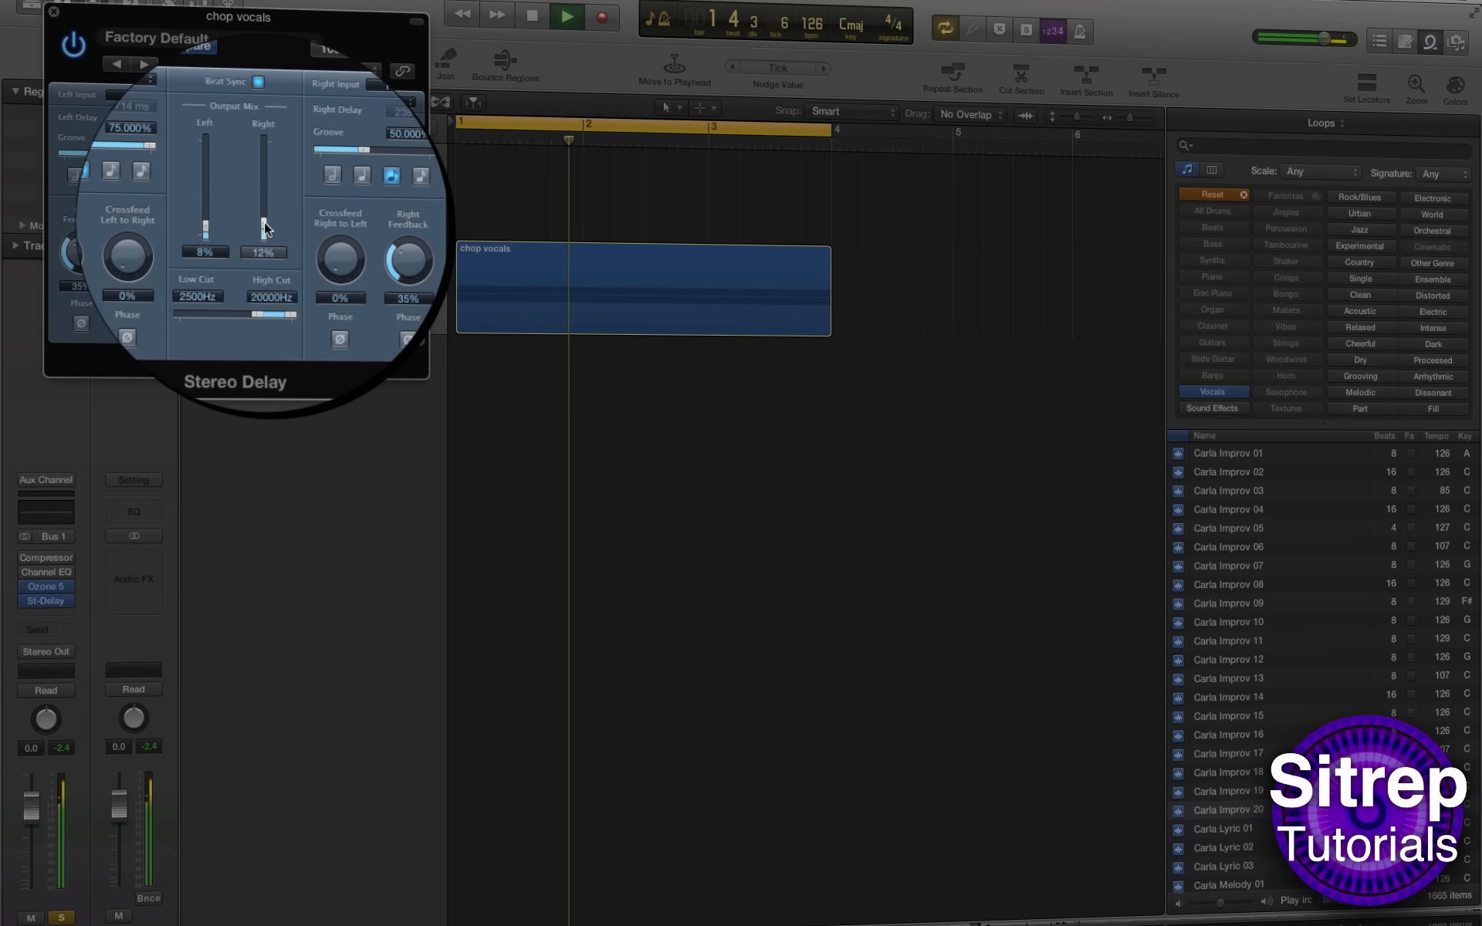
{"action": "left_click", "coordinate": [54, 12]}
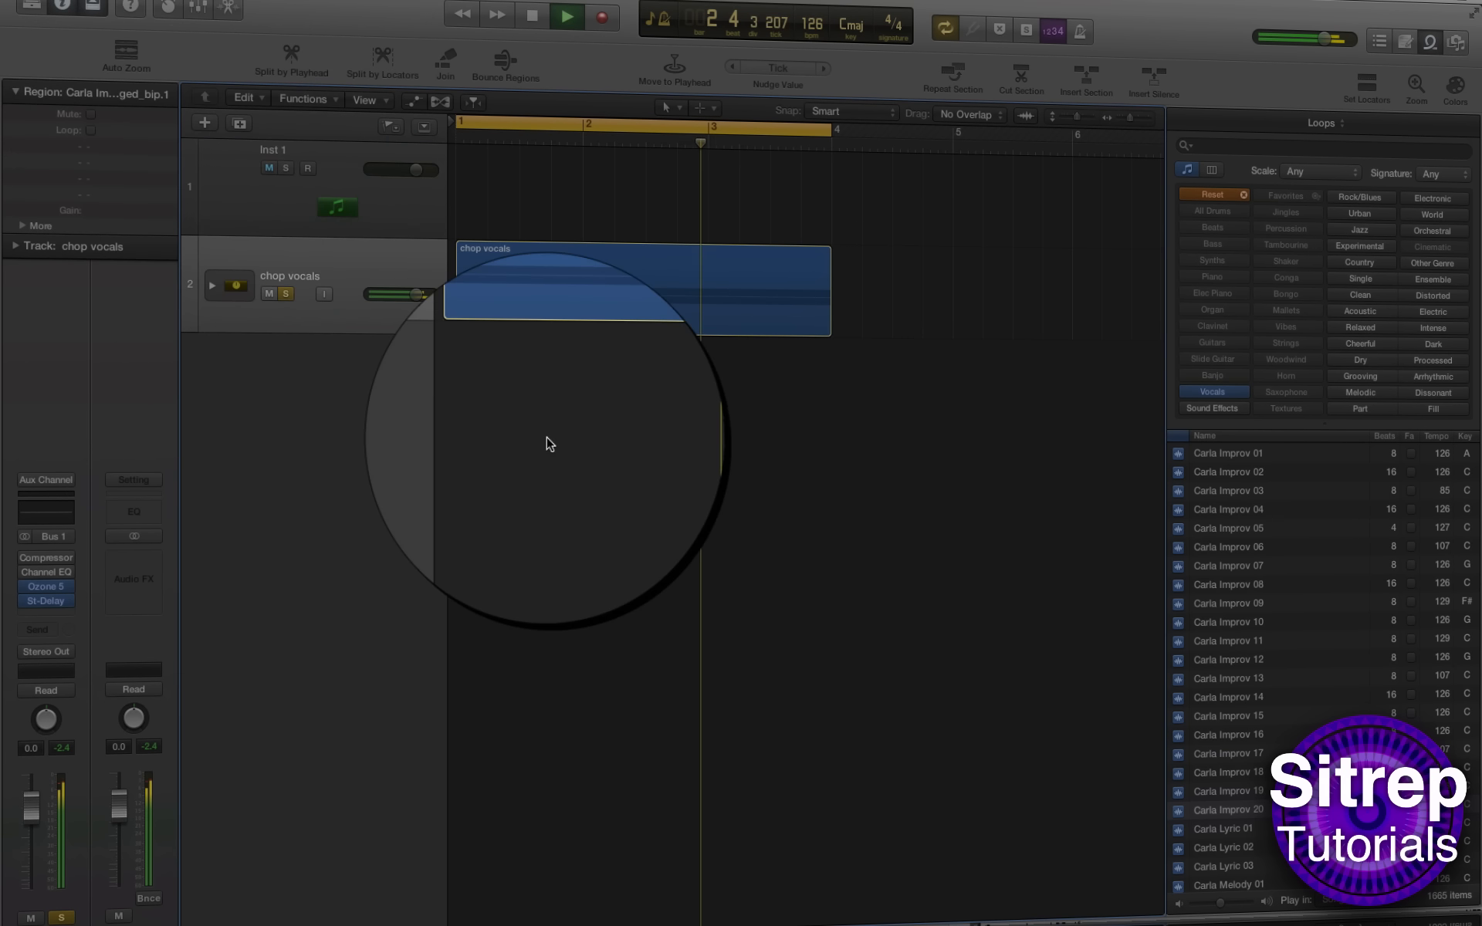
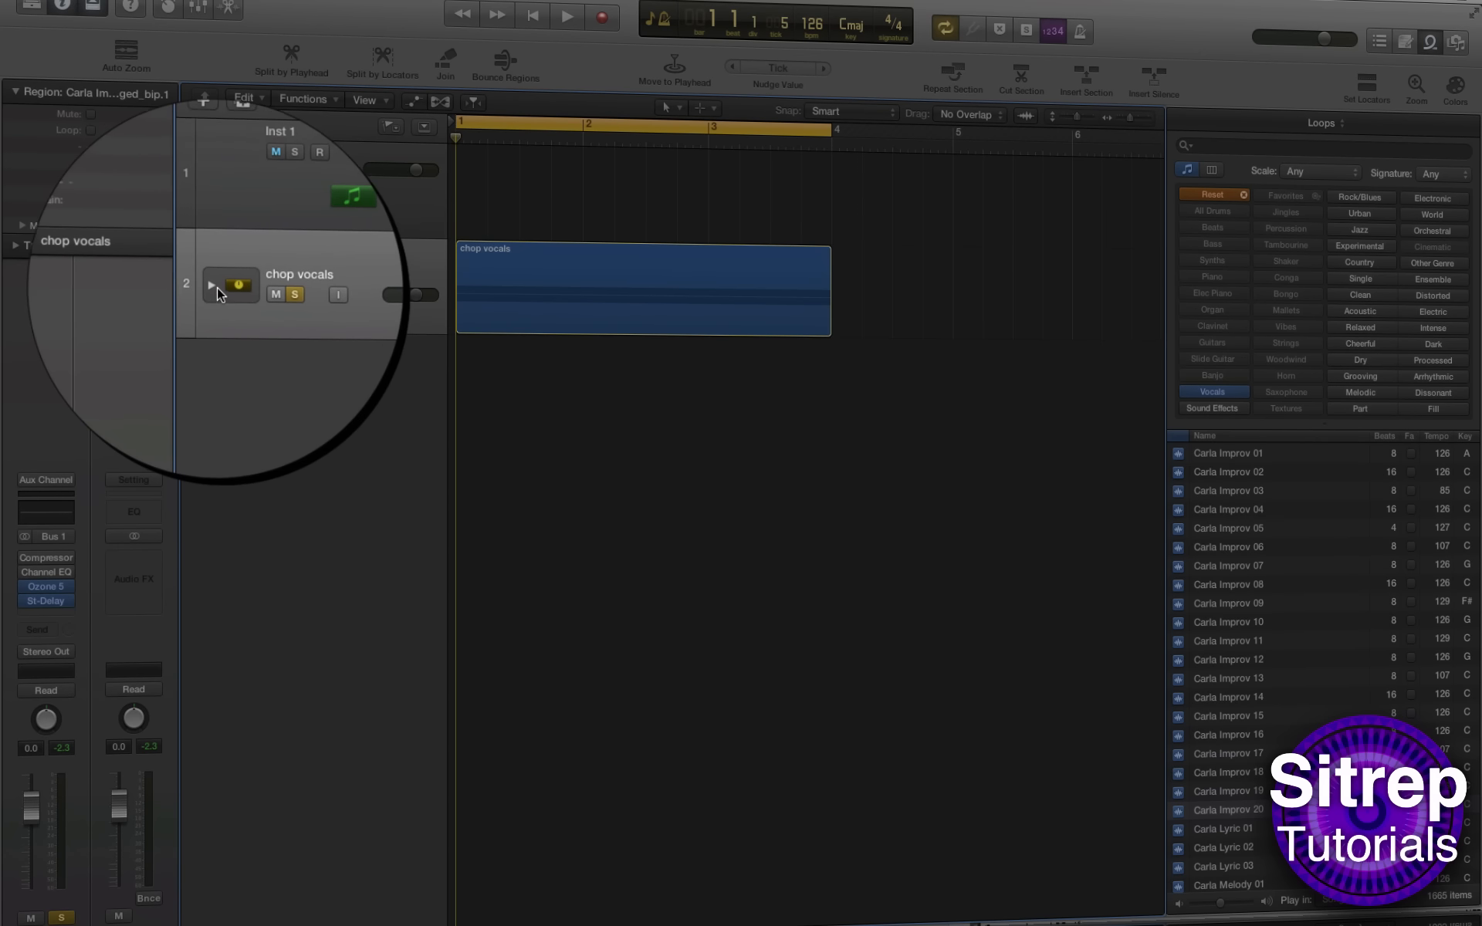
Step: Expand the chop vocals stack, select both vocal regions and set the project tempo to 140 BPM
{"action": "left_click", "coordinate": [212, 286]}
{"action": "left_click_drag", "start_coordinate": [586, 612], "coordinate": [679, 314]}
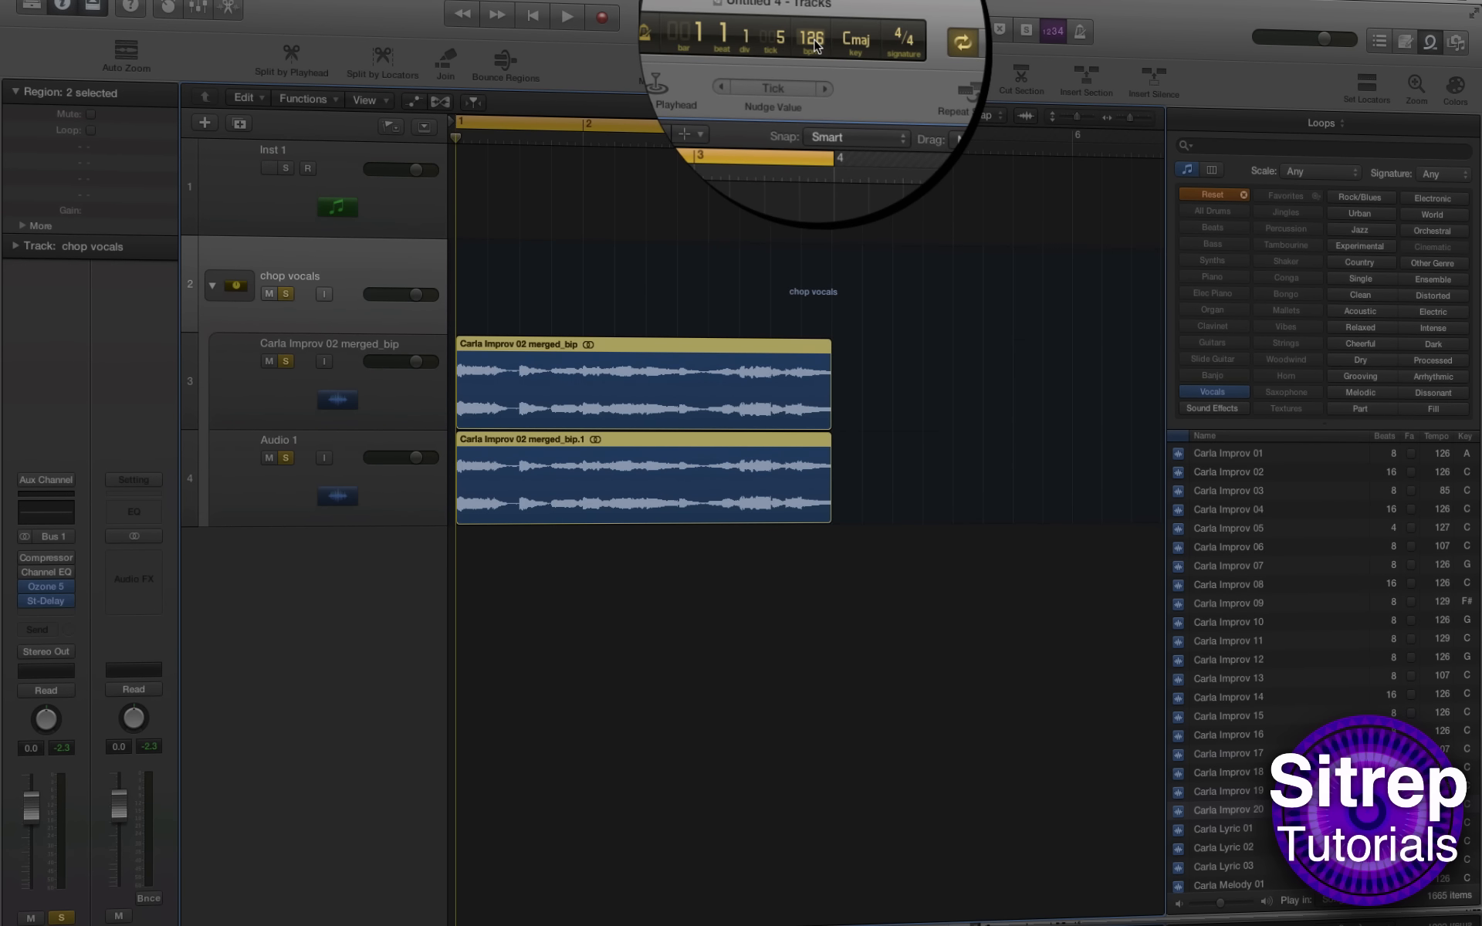
{"action": "type", "text": "140"}
{"action": "key", "text": "Return"}
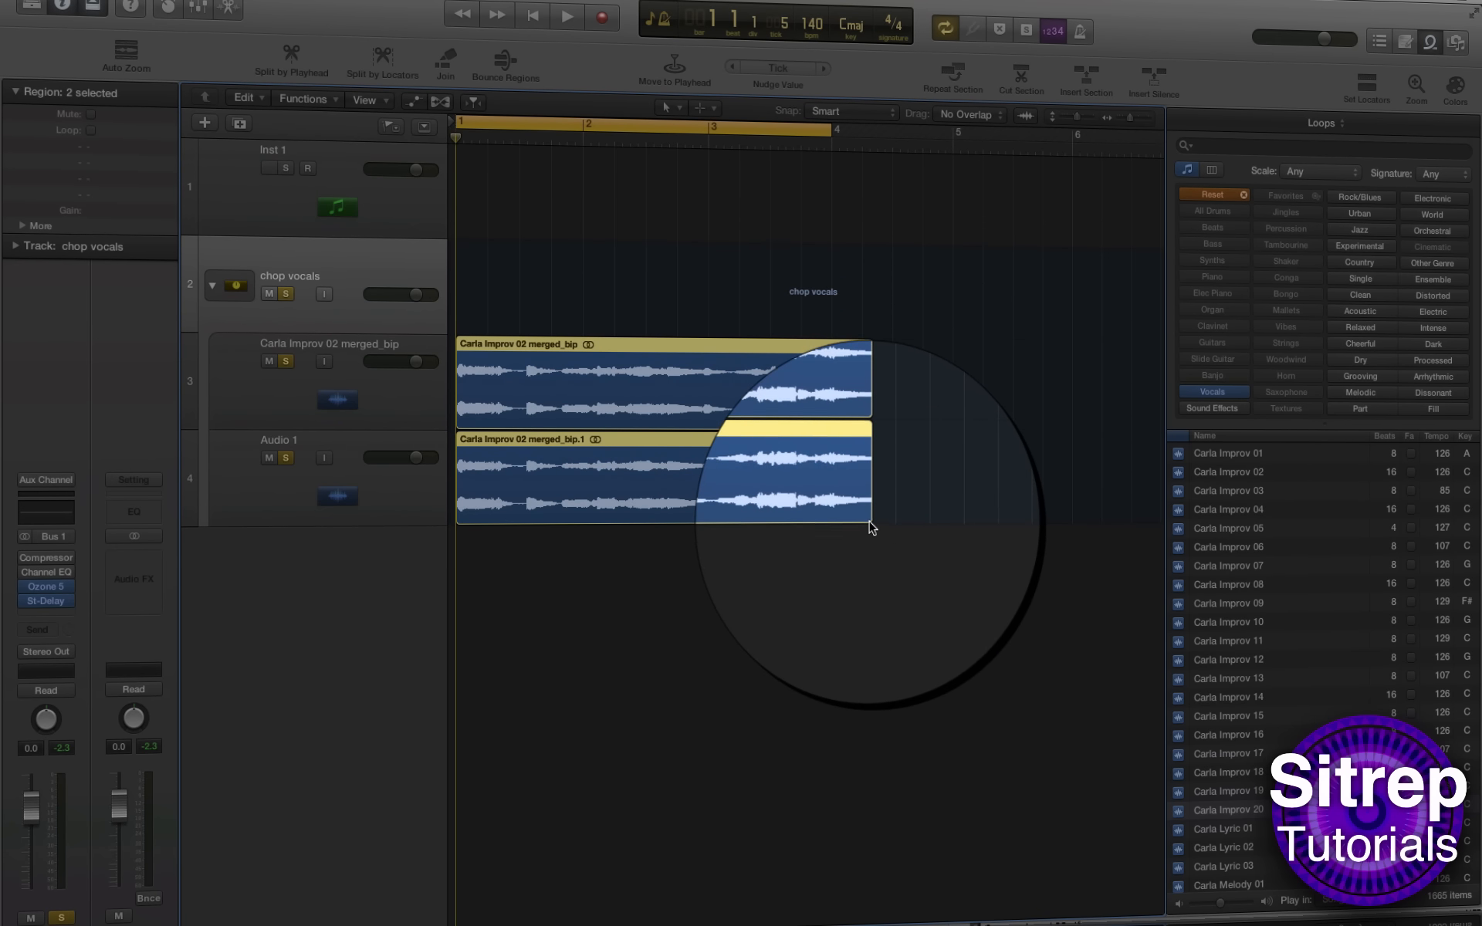
Step: Time-stretch both vocal regions so they end at bar 4, collapse the chop vocals stack and listen to the result
{"action": "left_click_drag", "start_coordinate": [870, 522], "coordinate": [831, 515]}
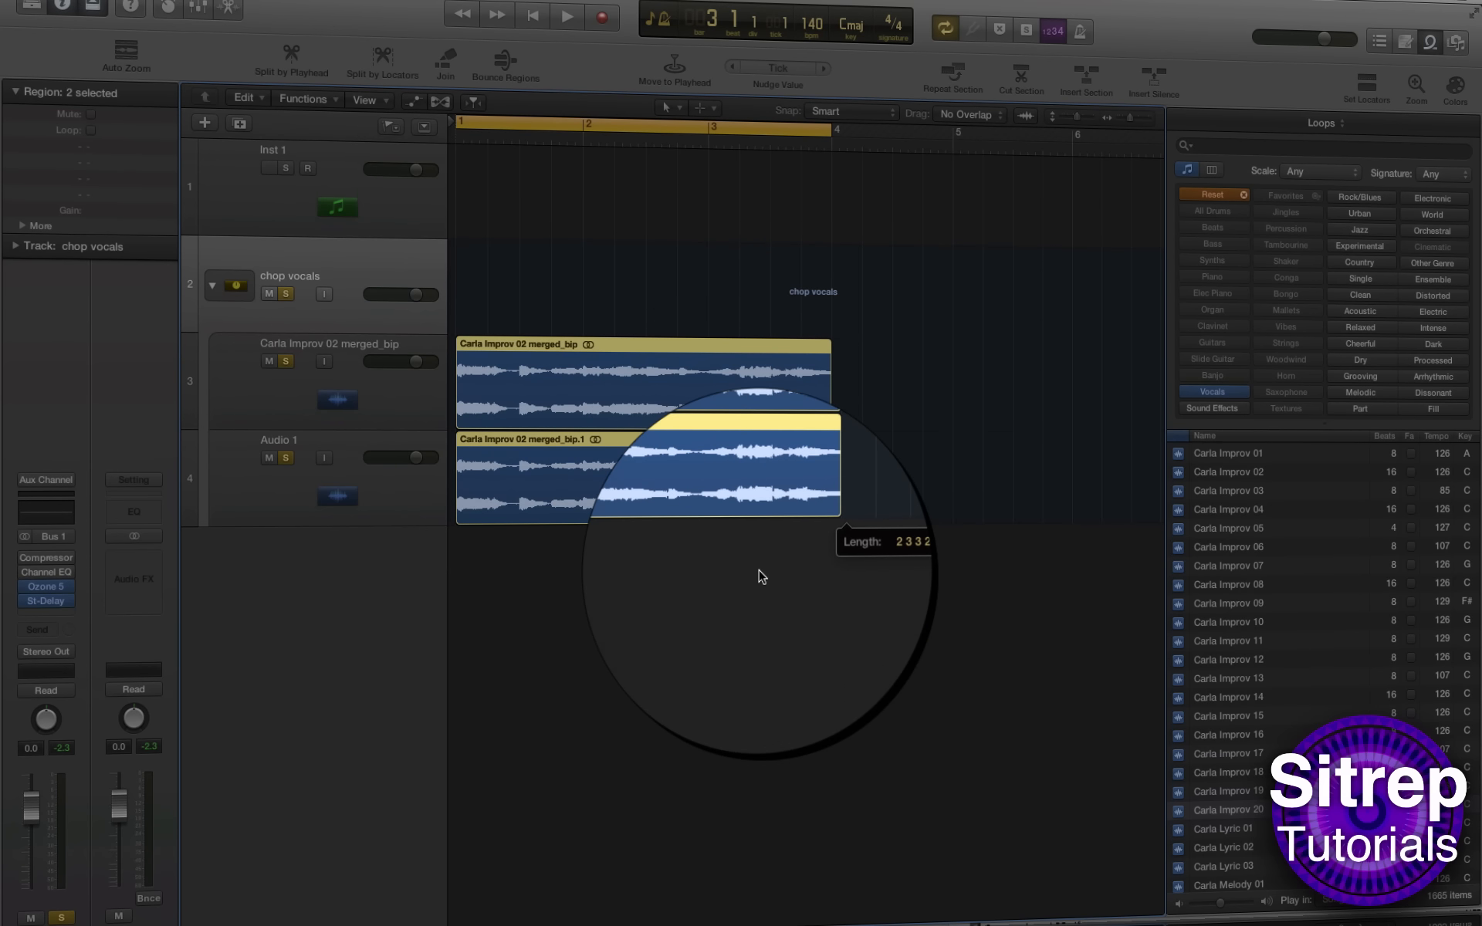
{"action": "left_click", "coordinate": [775, 592]}
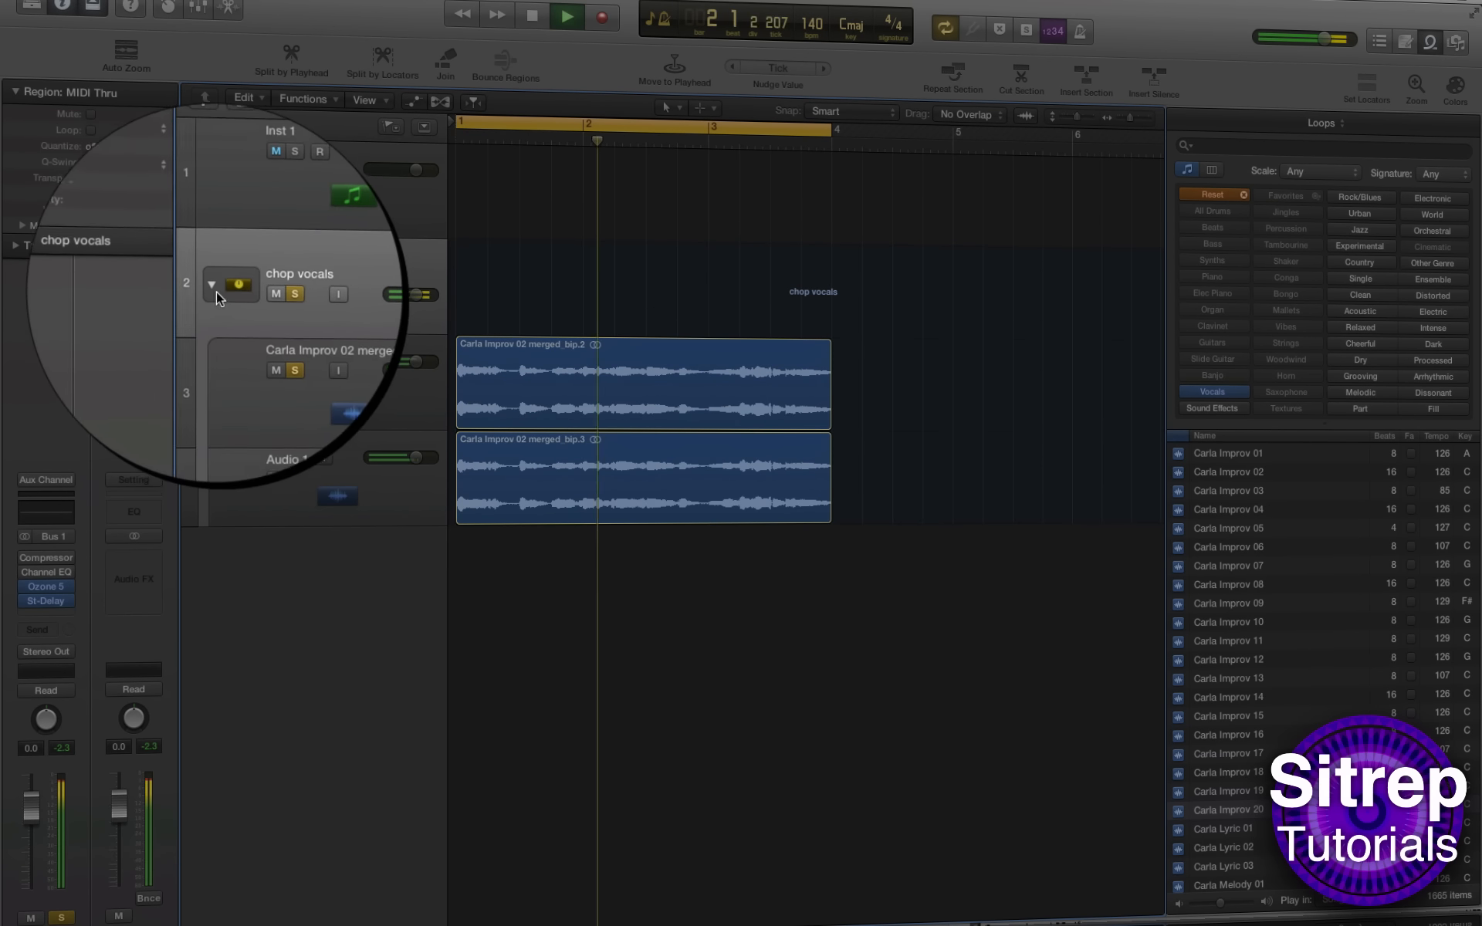
{"action": "left_click", "coordinate": [212, 286]}
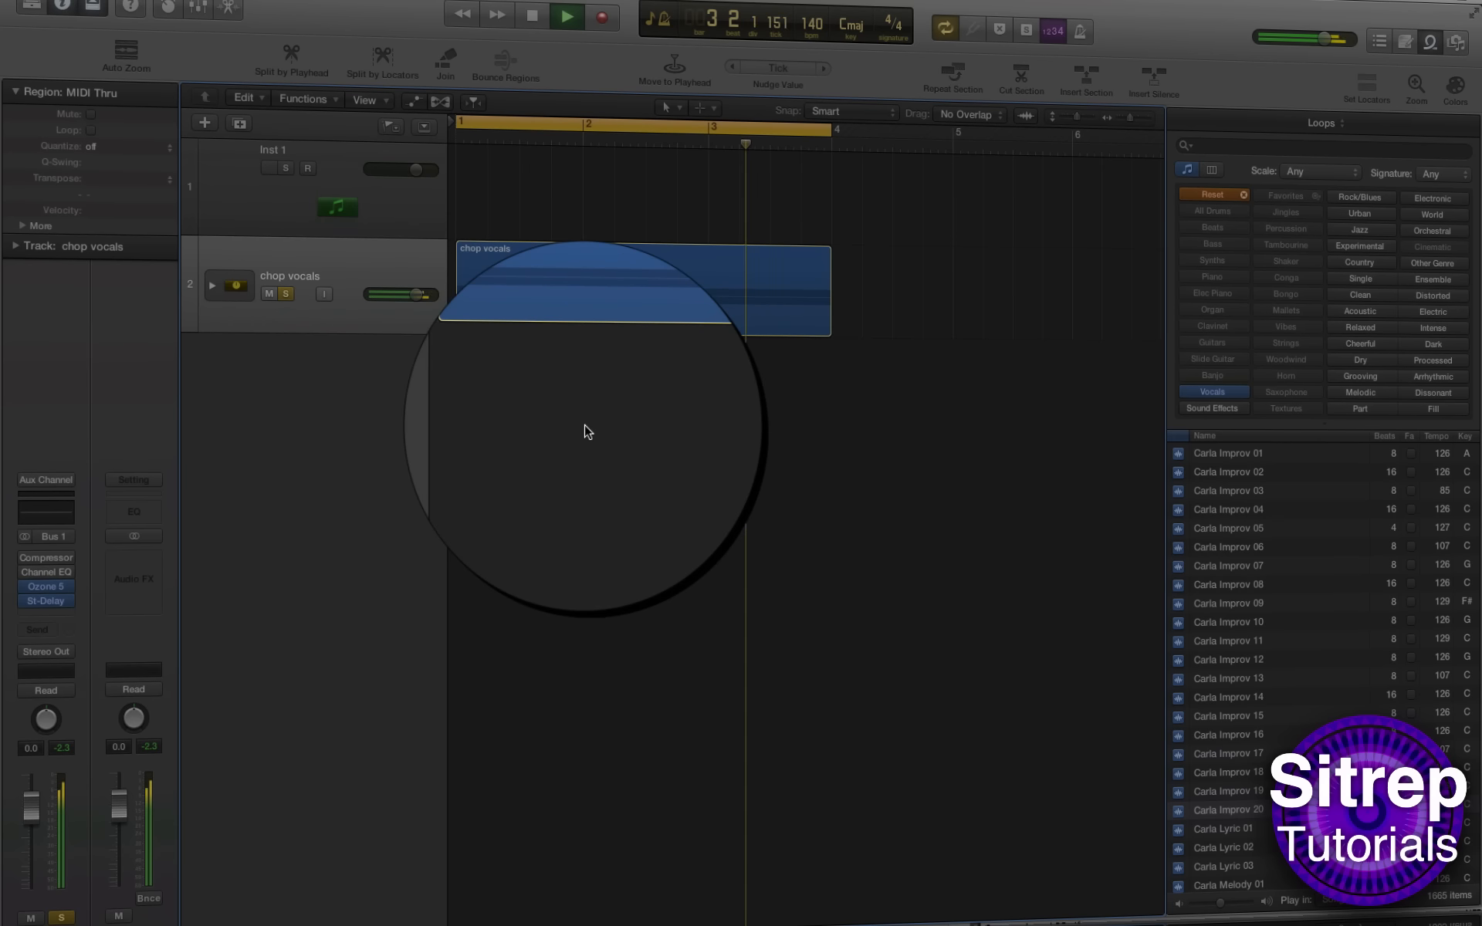
{"action": "key", "text": "space"}
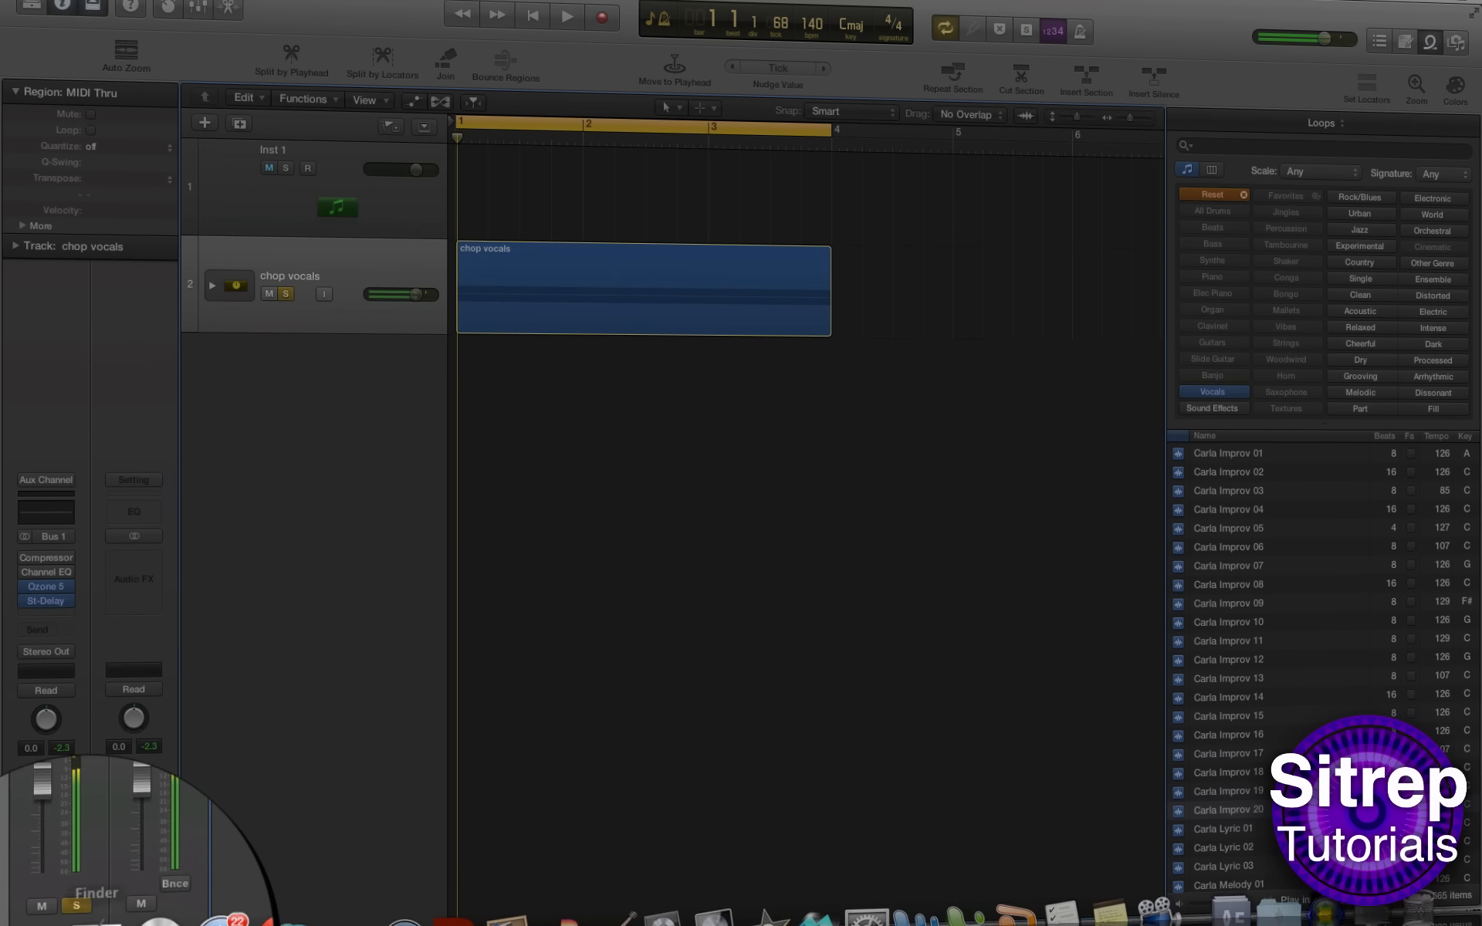
Step: Import the Snare reshaped sample from Finder onto a new track at bar 2, and move the Finder window clear of the tracks
{"action": "left_click", "coordinate": [104, 899]}
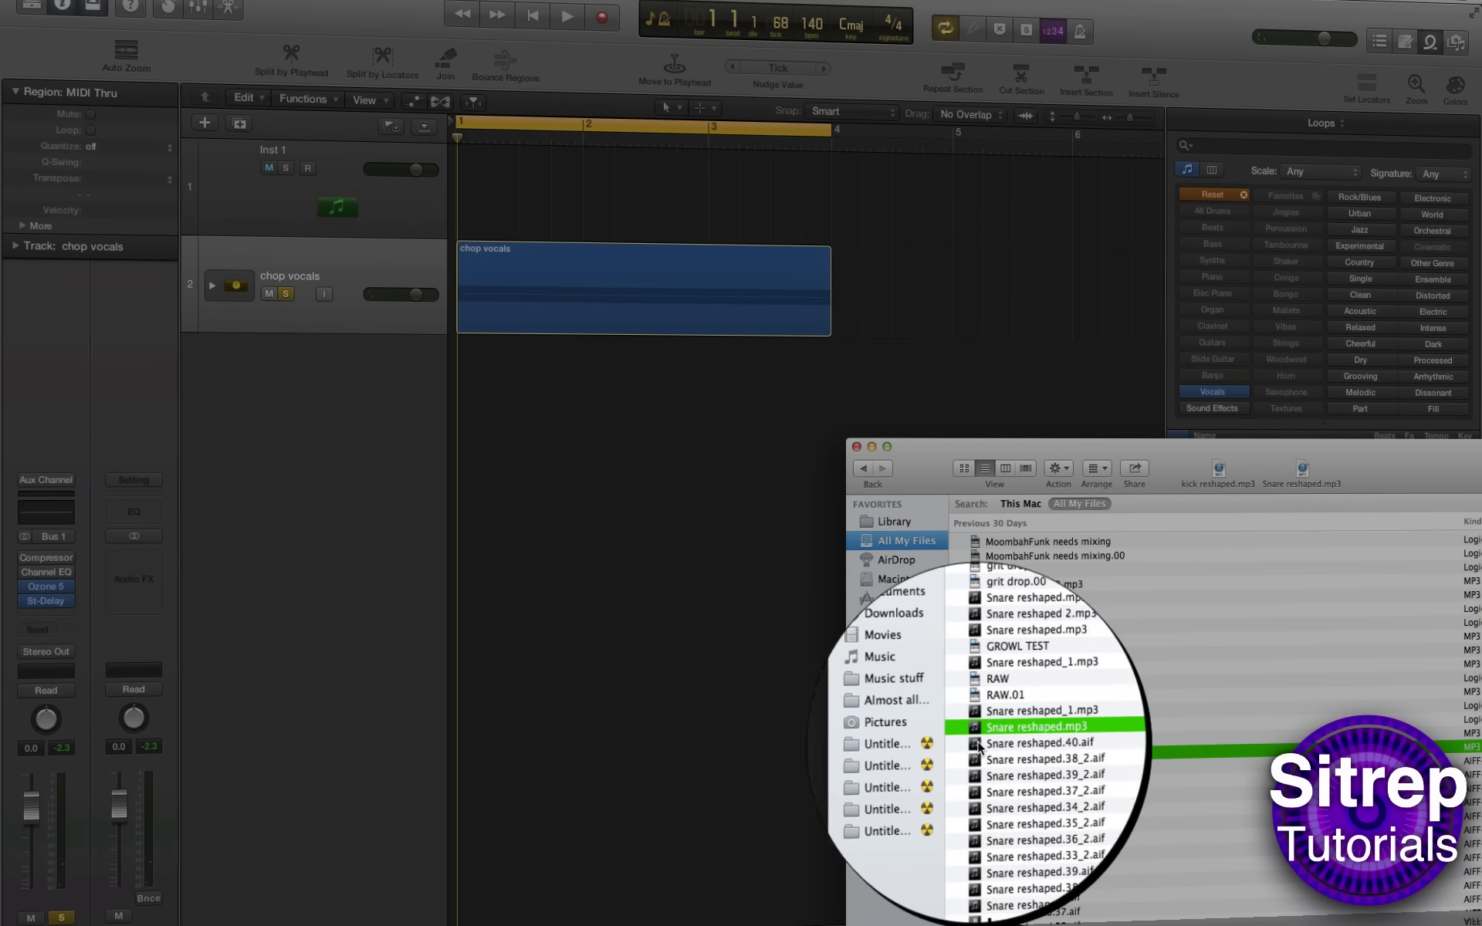
{"action": "left_click_drag", "start_coordinate": [1064, 743], "coordinate": [691, 598]}
{"action": "left_click_drag", "start_coordinate": [1343, 484], "coordinate": [1015, 599]}
{"action": "left_click_drag", "start_coordinate": [1463, 618], "coordinate": [1148, 708]}
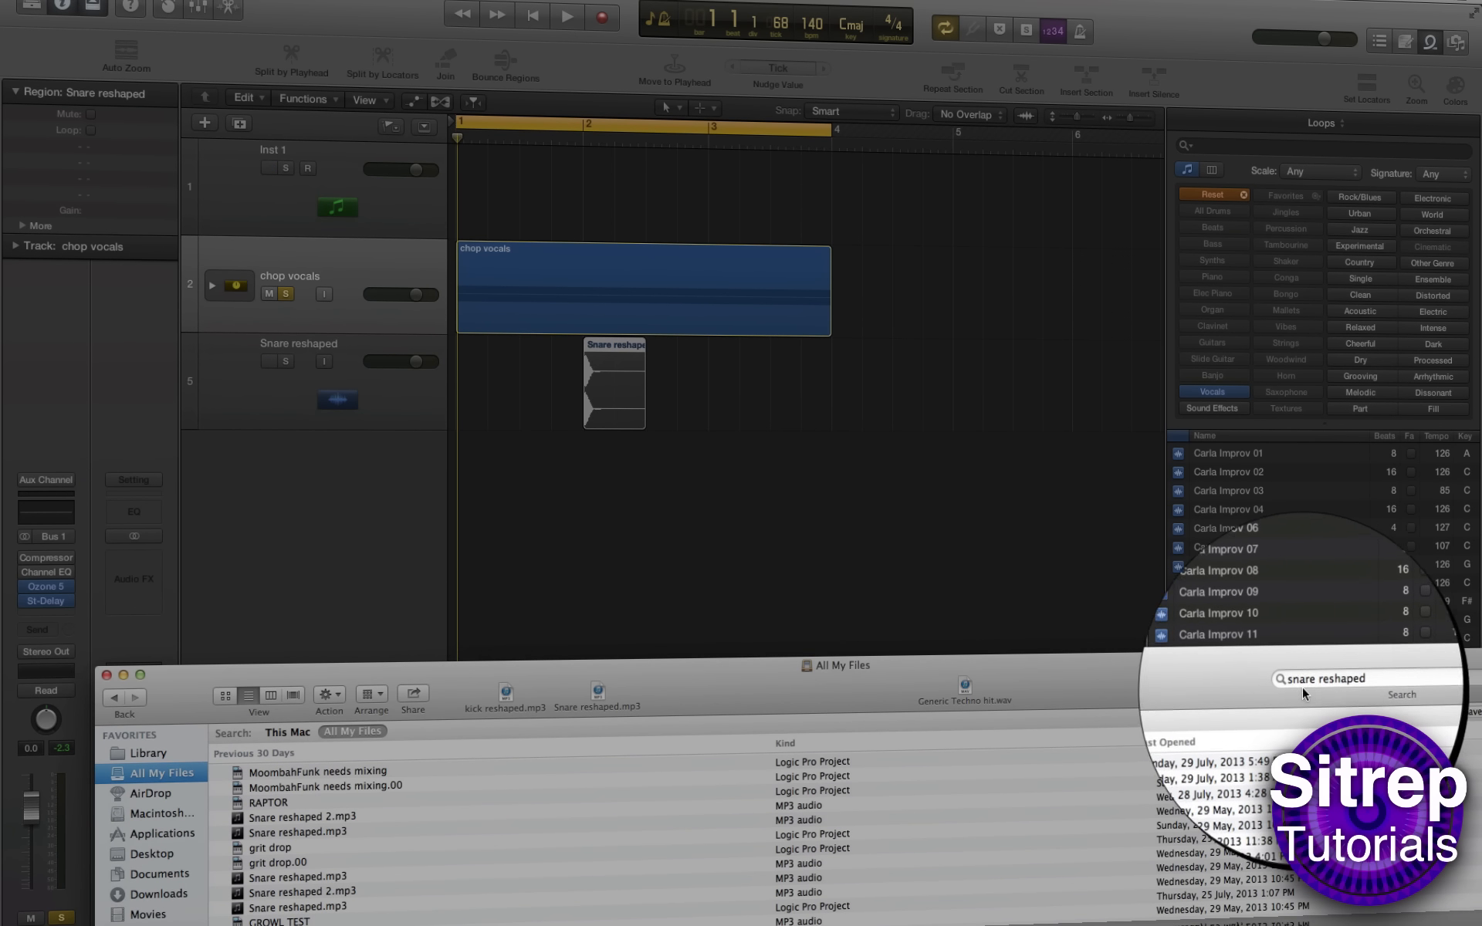
Step: Search Finder for "kick reshaped" and import kick reshaped.mp3 onto a new track at bar 1
{"action": "left_click_drag", "start_coordinate": [1315, 679], "coordinate": [1165, 676]}
{"action": "type", "text": "kick"}
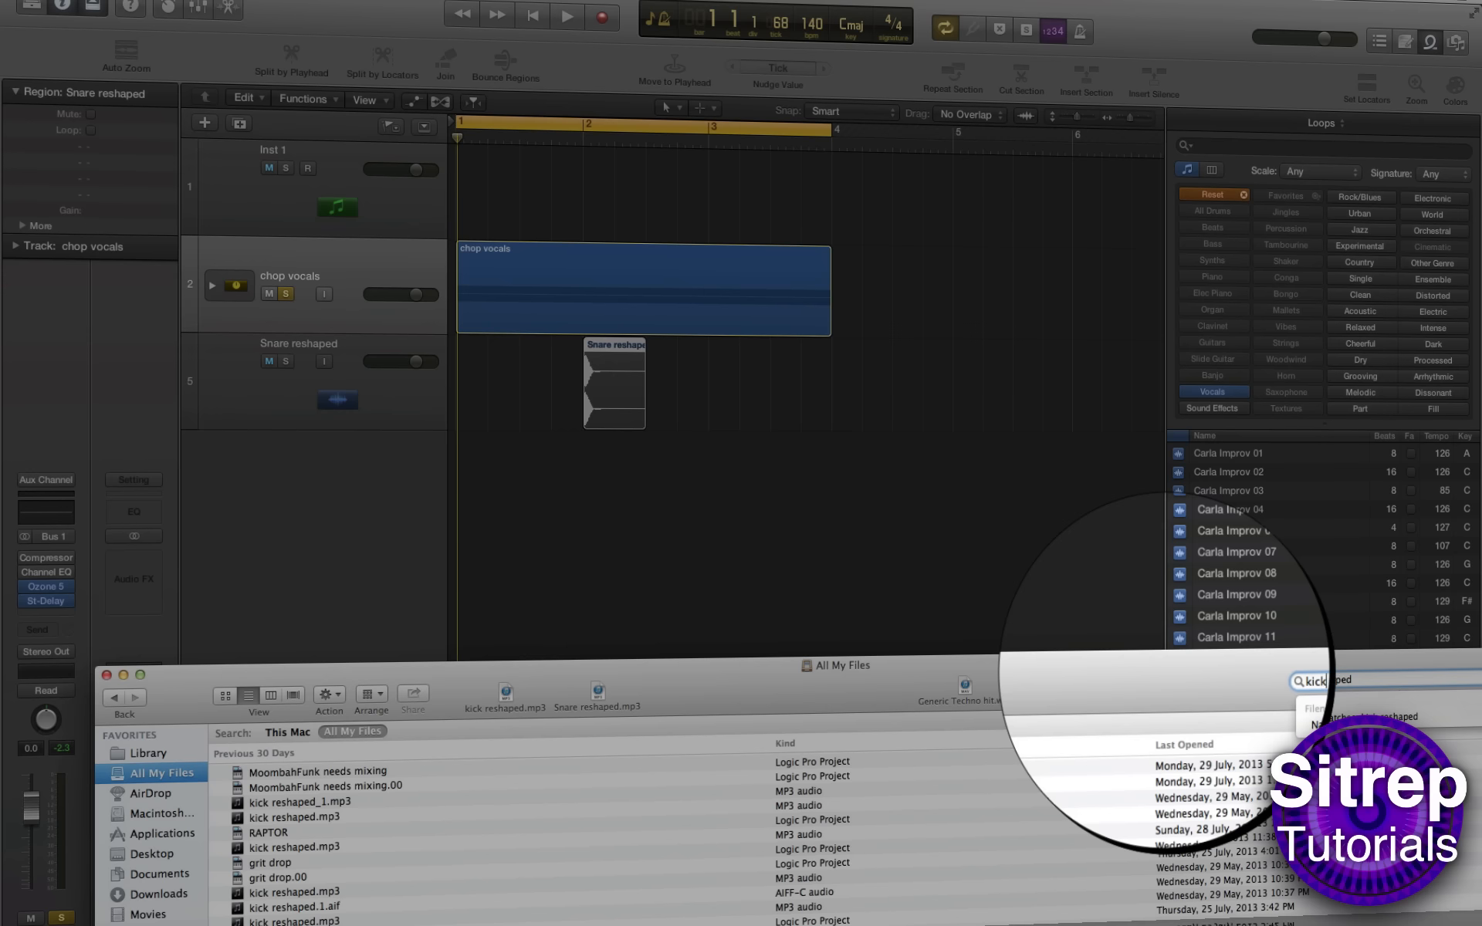
{"action": "left_click", "coordinate": [256, 791]}
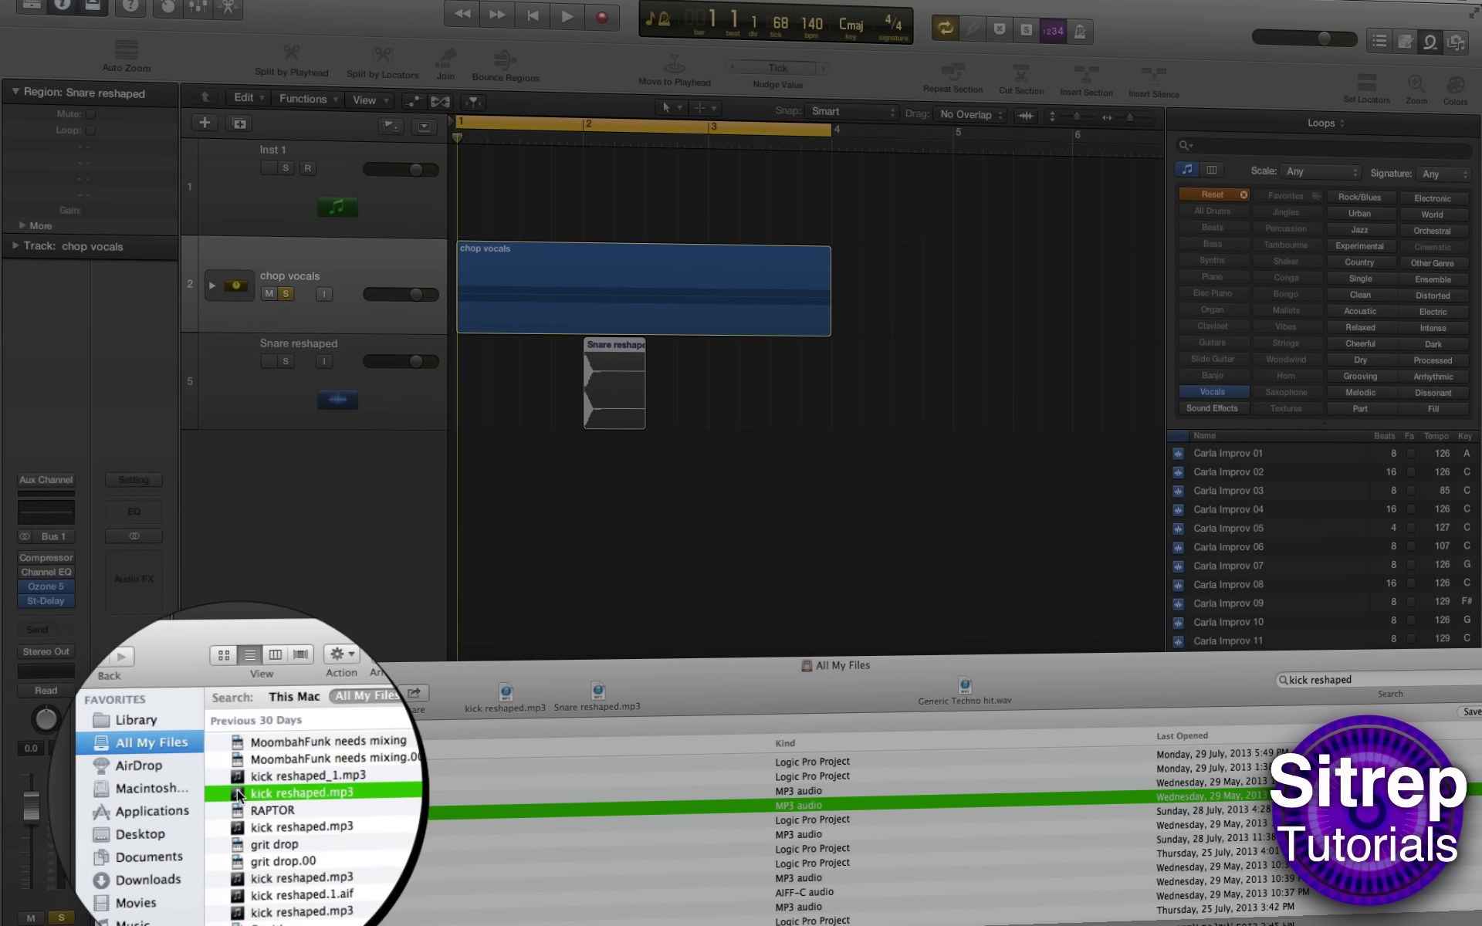
{"action": "left_click_drag", "start_coordinate": [241, 790], "coordinate": [507, 507]}
{"action": "left_click", "coordinate": [573, 522]}
Step: Move the snare region to beat 3 of bar 1, solo the snare and kick tracks, and play the beat
{"action": "left_click_drag", "start_coordinate": [628, 363], "coordinate": [565, 364]}
{"action": "left_click", "coordinate": [287, 361]}
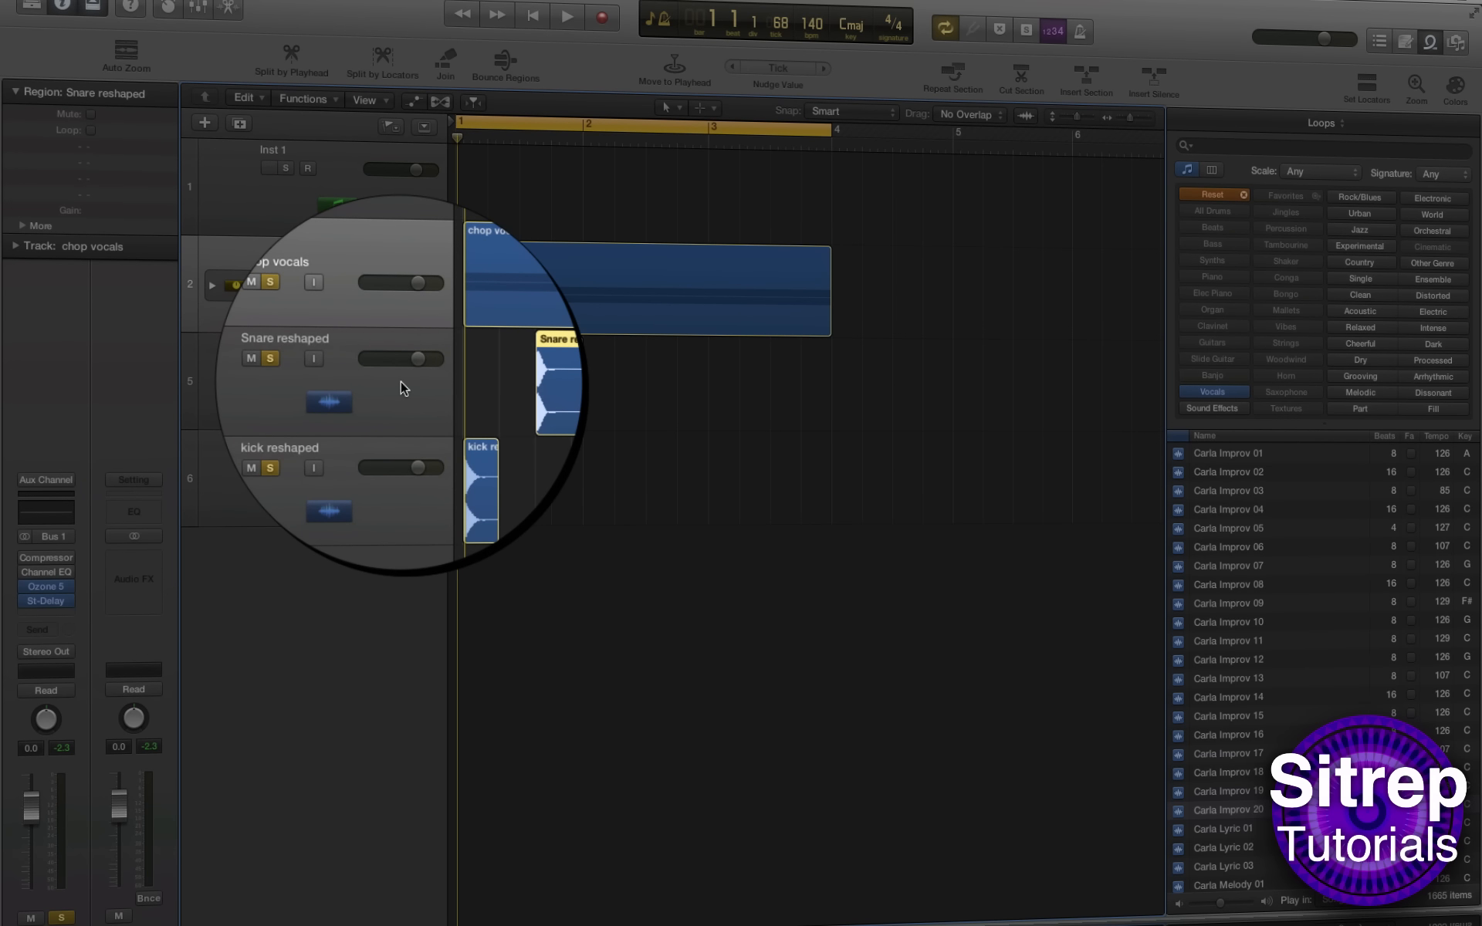
{"action": "key", "text": "space"}
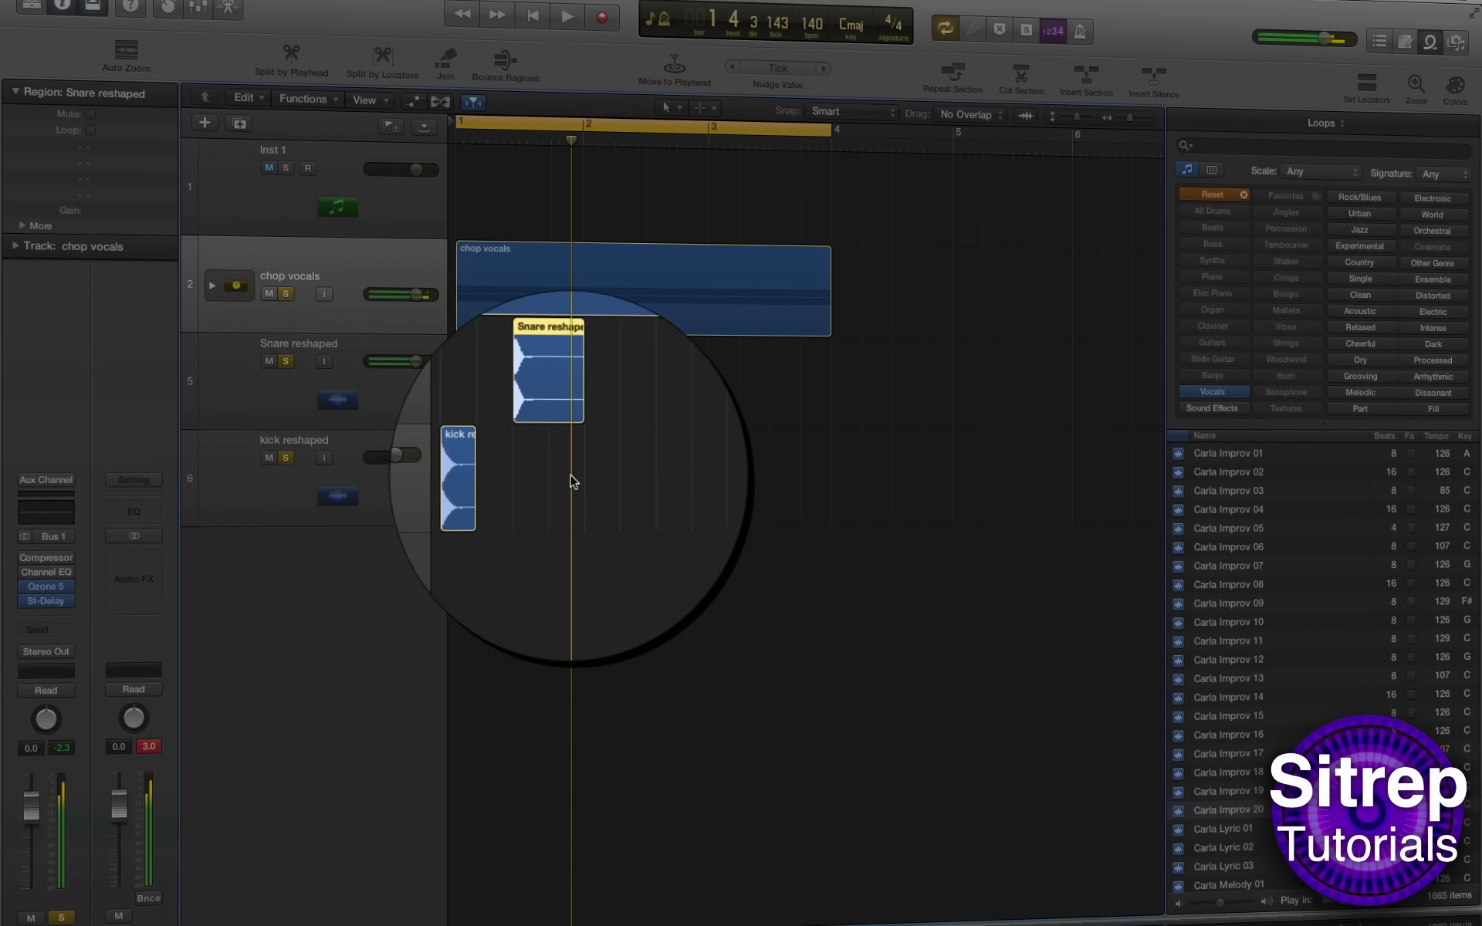
Step: Copy the kick and snare regions into bars 2 and 3
{"action": "left_click_drag", "start_coordinate": [611, 544], "coordinate": [479, 380]}
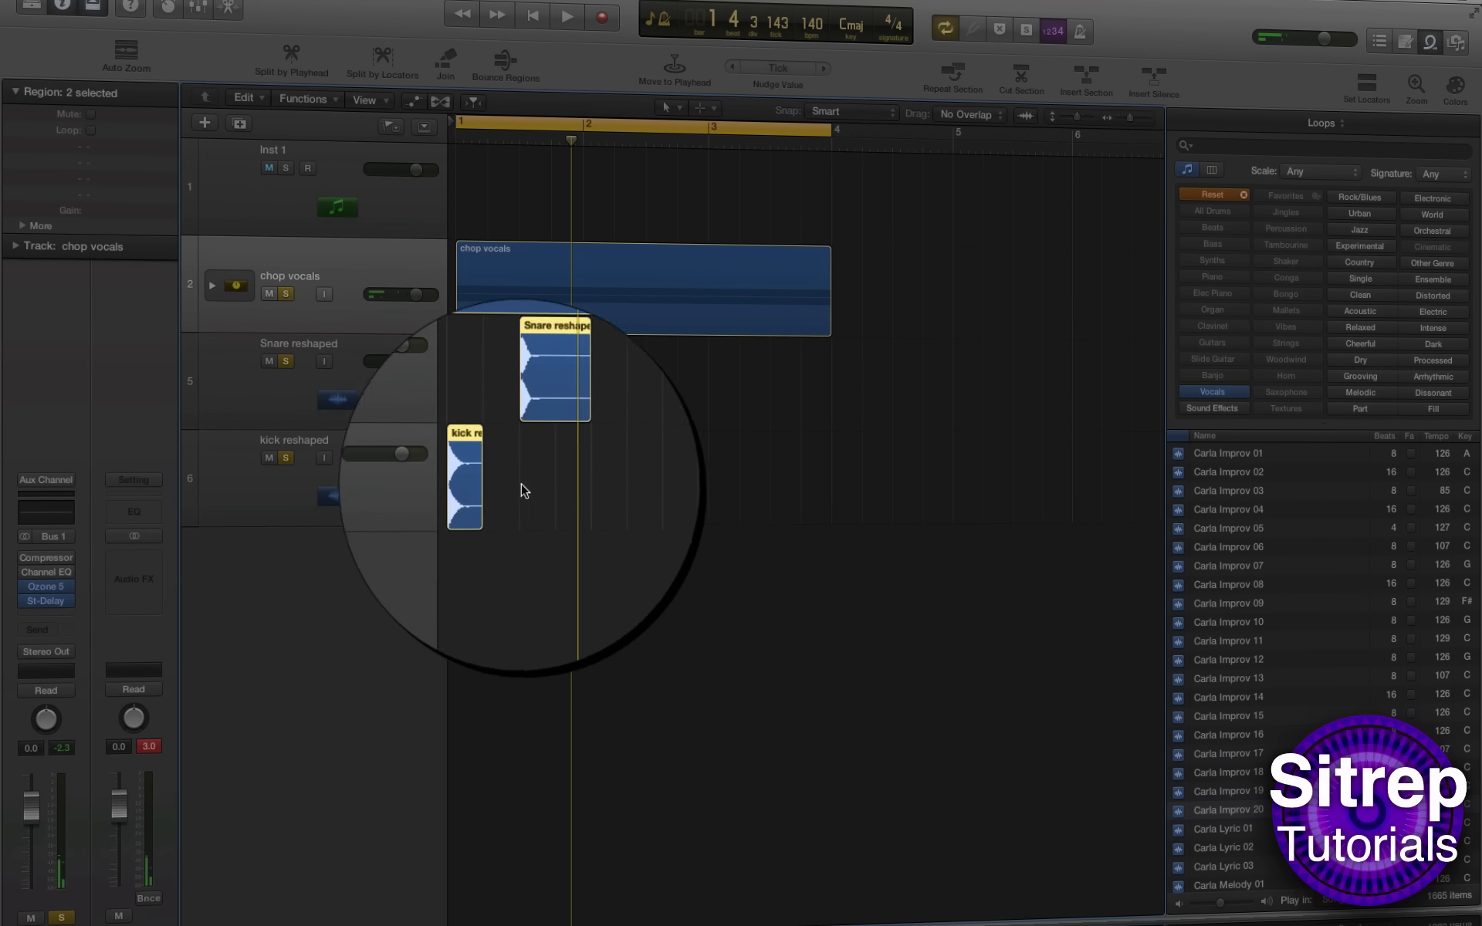
{"action": "left_click_drag", "start_coordinate": [467, 487], "coordinate": [718, 496]}
{"action": "left_click", "coordinate": [716, 549]}
Step: Set the chop vocals volume to -3.6 dB, then lower the Inst 1, chop vocals, snare and kick channels together by 3.3 dB in the mixer
{"action": "left_click_drag", "start_coordinate": [416, 293], "coordinate": [387, 293]}
{"action": "left_click", "coordinate": [198, 8]}
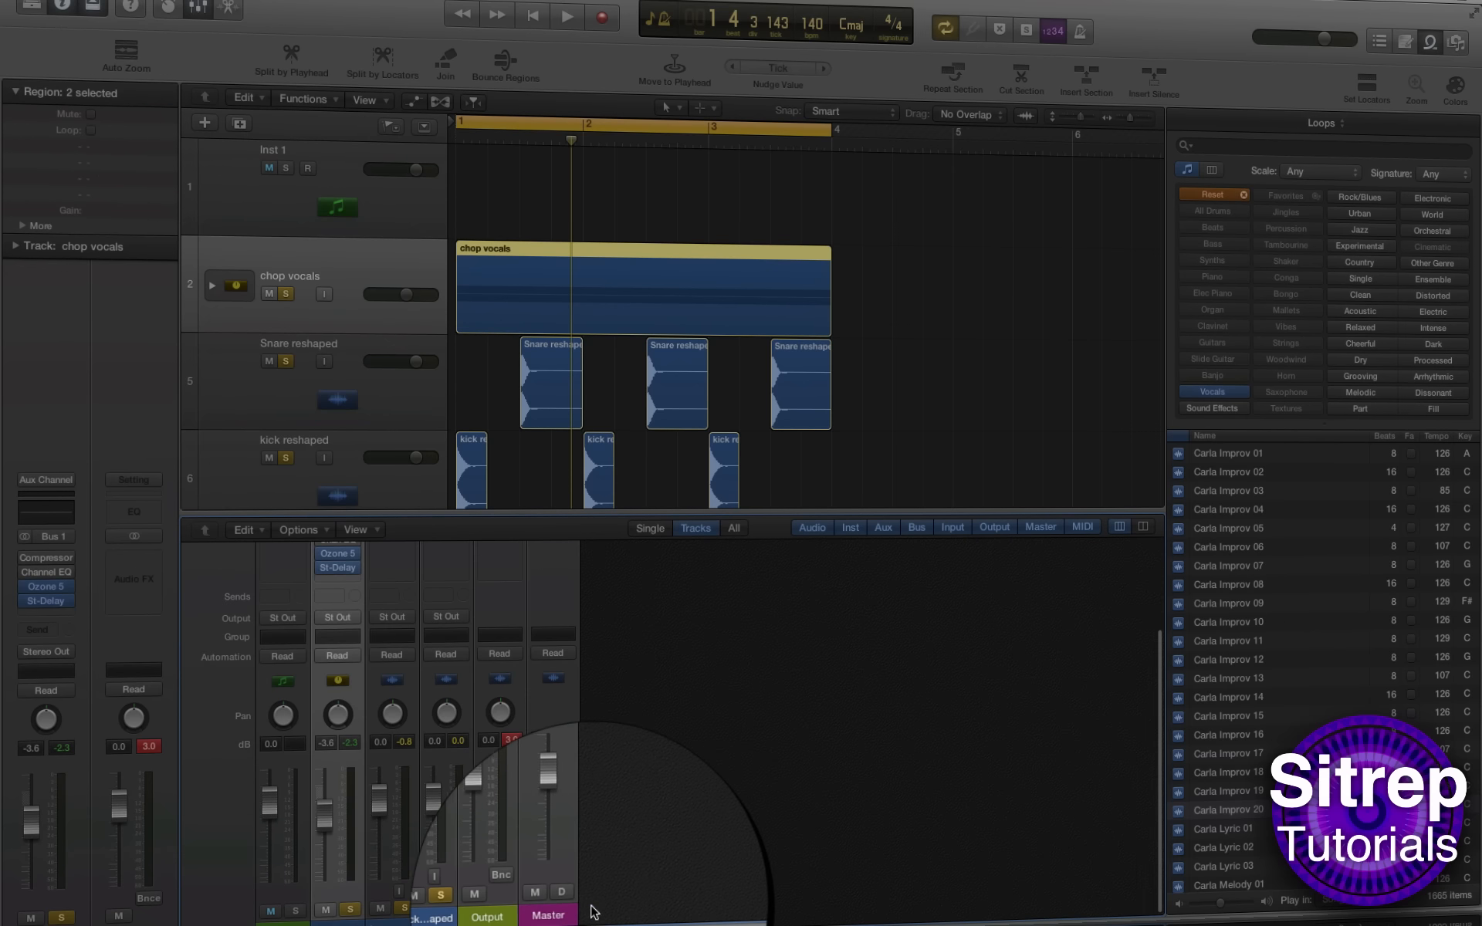
{"action": "left_click", "coordinate": [441, 916]}
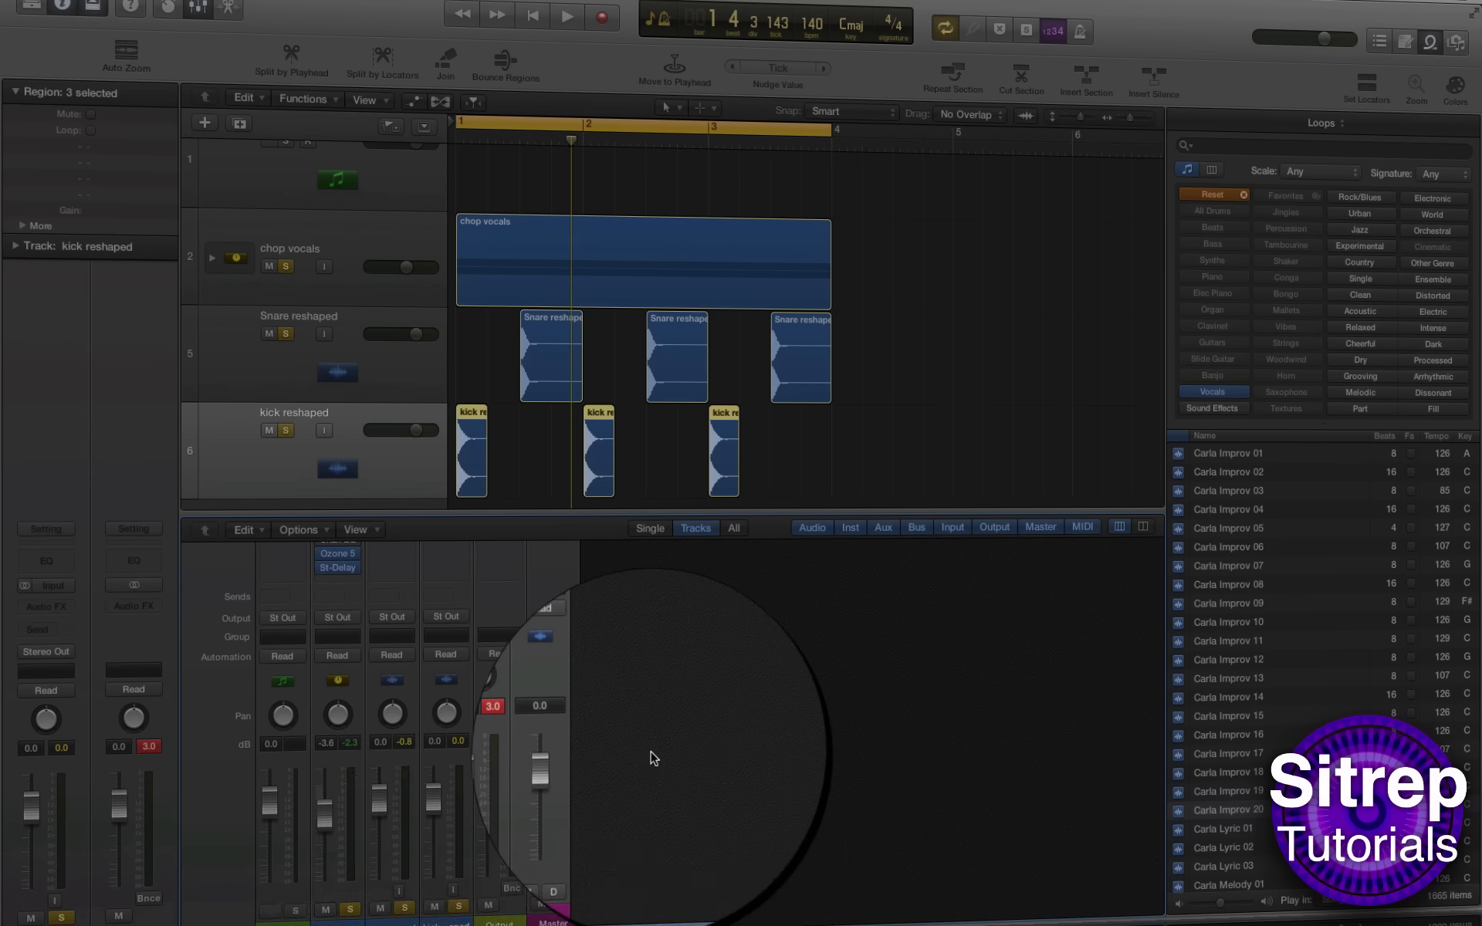
{"action": "left_click_drag", "start_coordinate": [449, 919], "coordinate": [302, 916]}
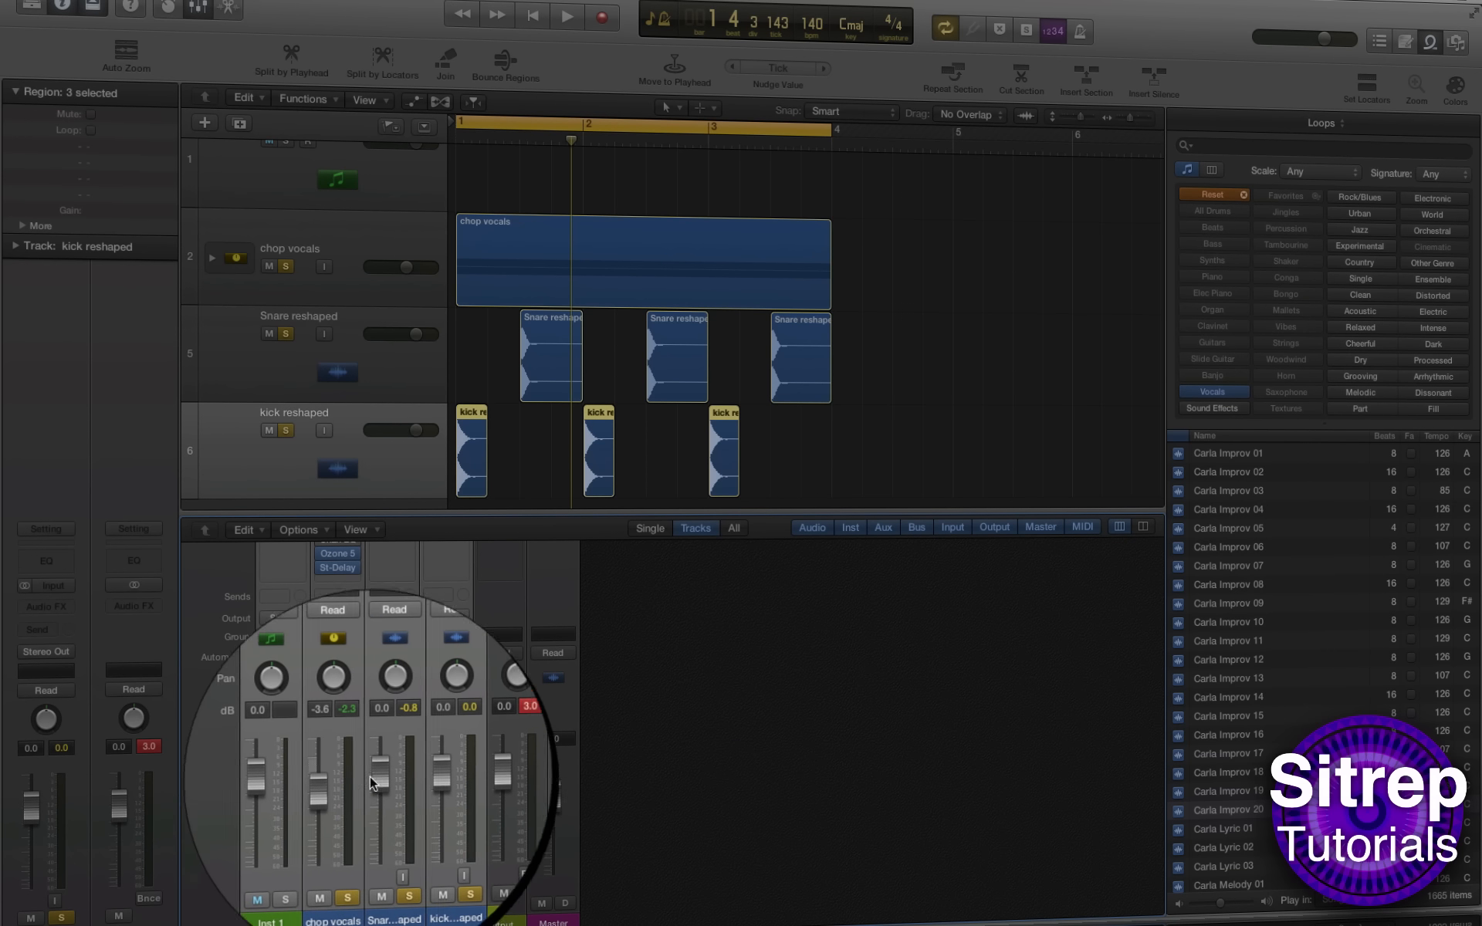
{"action": "left_click_drag", "start_coordinate": [386, 774], "coordinate": [381, 799]}
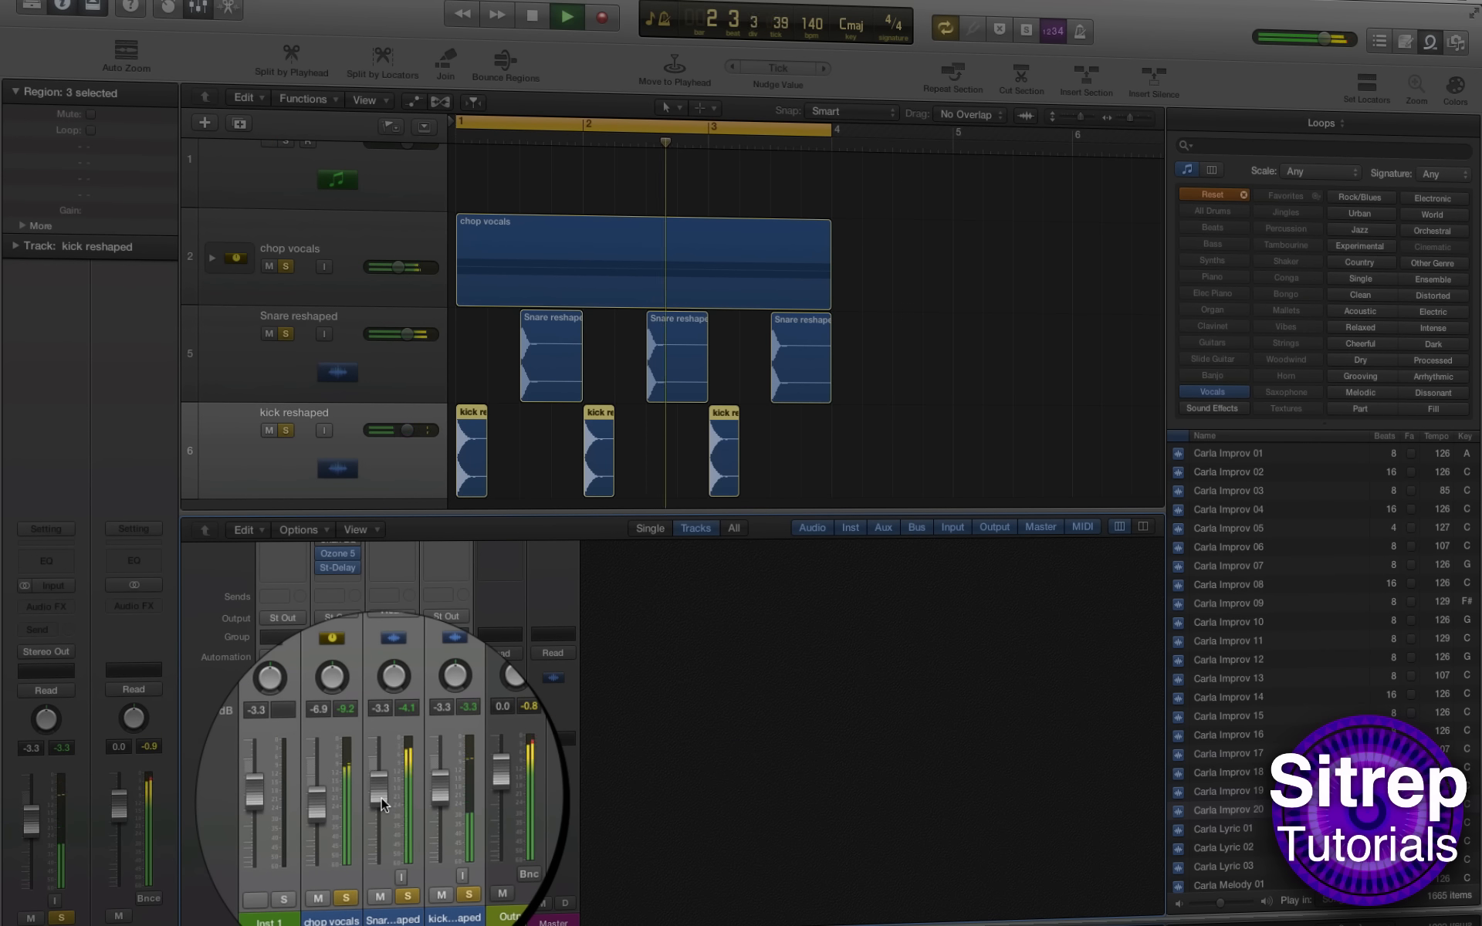
Step: Set the snare track's volume to -6.6 dB and the kick track's to -9.0 dB during playback
{"action": "left_click", "coordinate": [660, 697]}
{"action": "left_click_drag", "start_coordinate": [407, 334], "coordinate": [395, 334]}
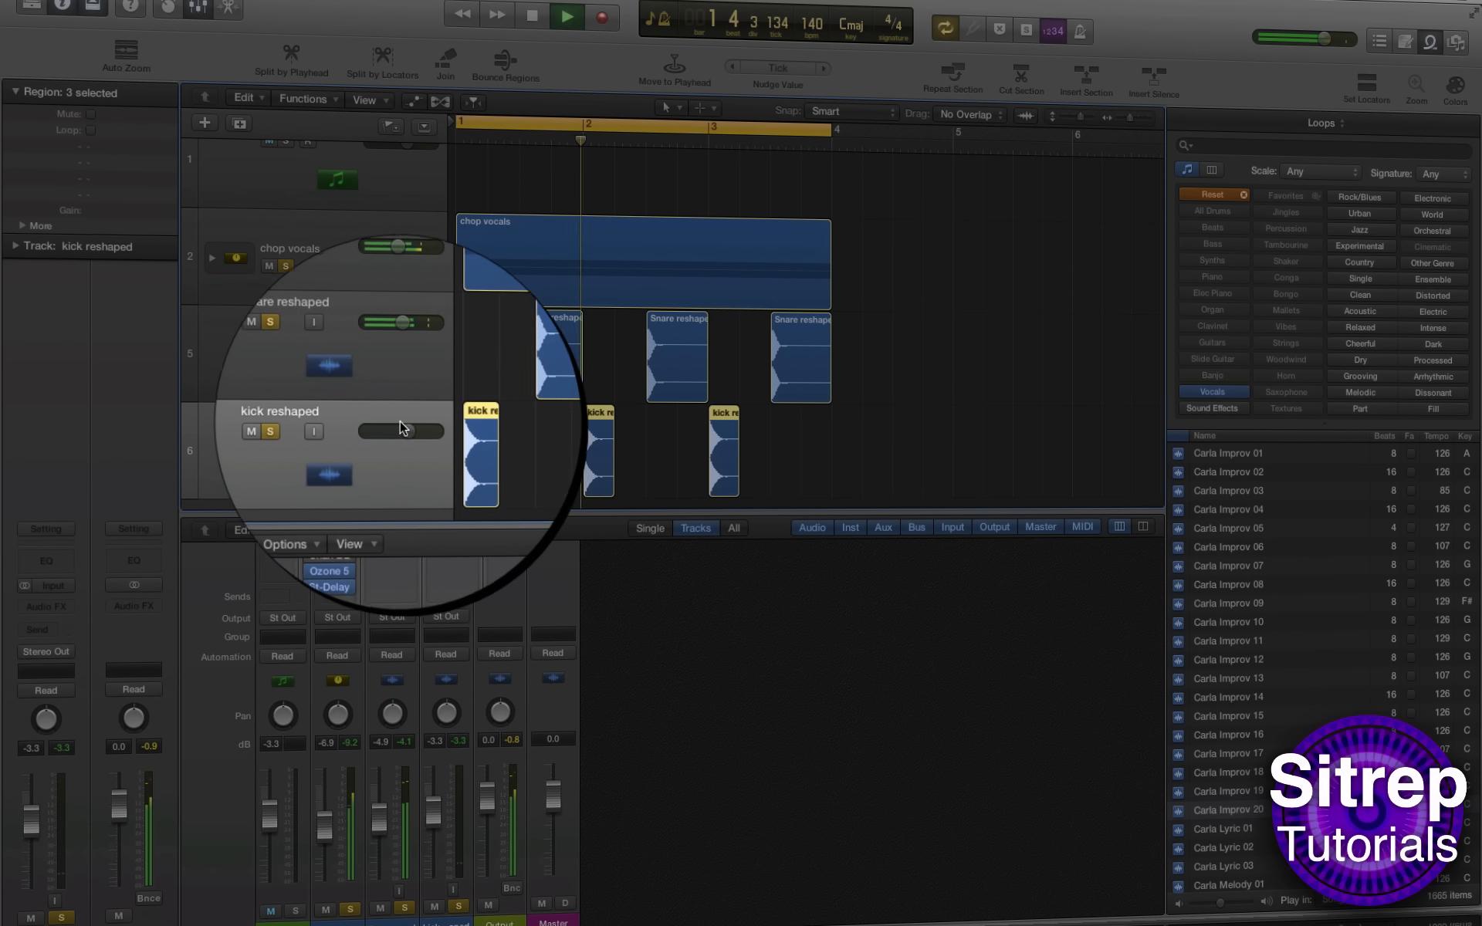
{"action": "left_click_drag", "start_coordinate": [407, 434], "coordinate": [389, 437]}
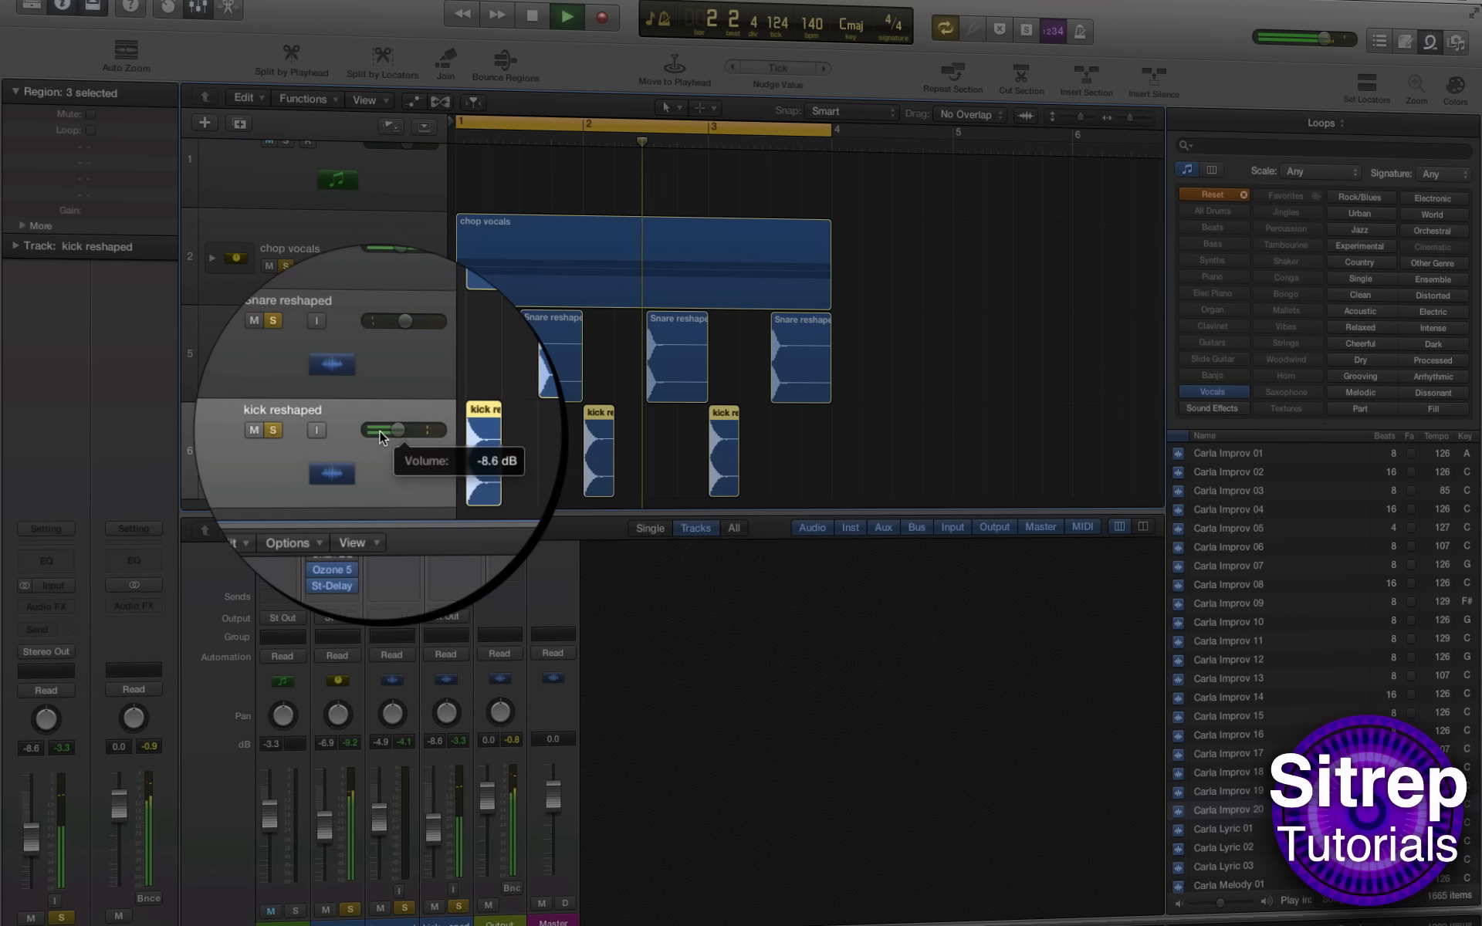
{"action": "left_click", "coordinate": [390, 336]}
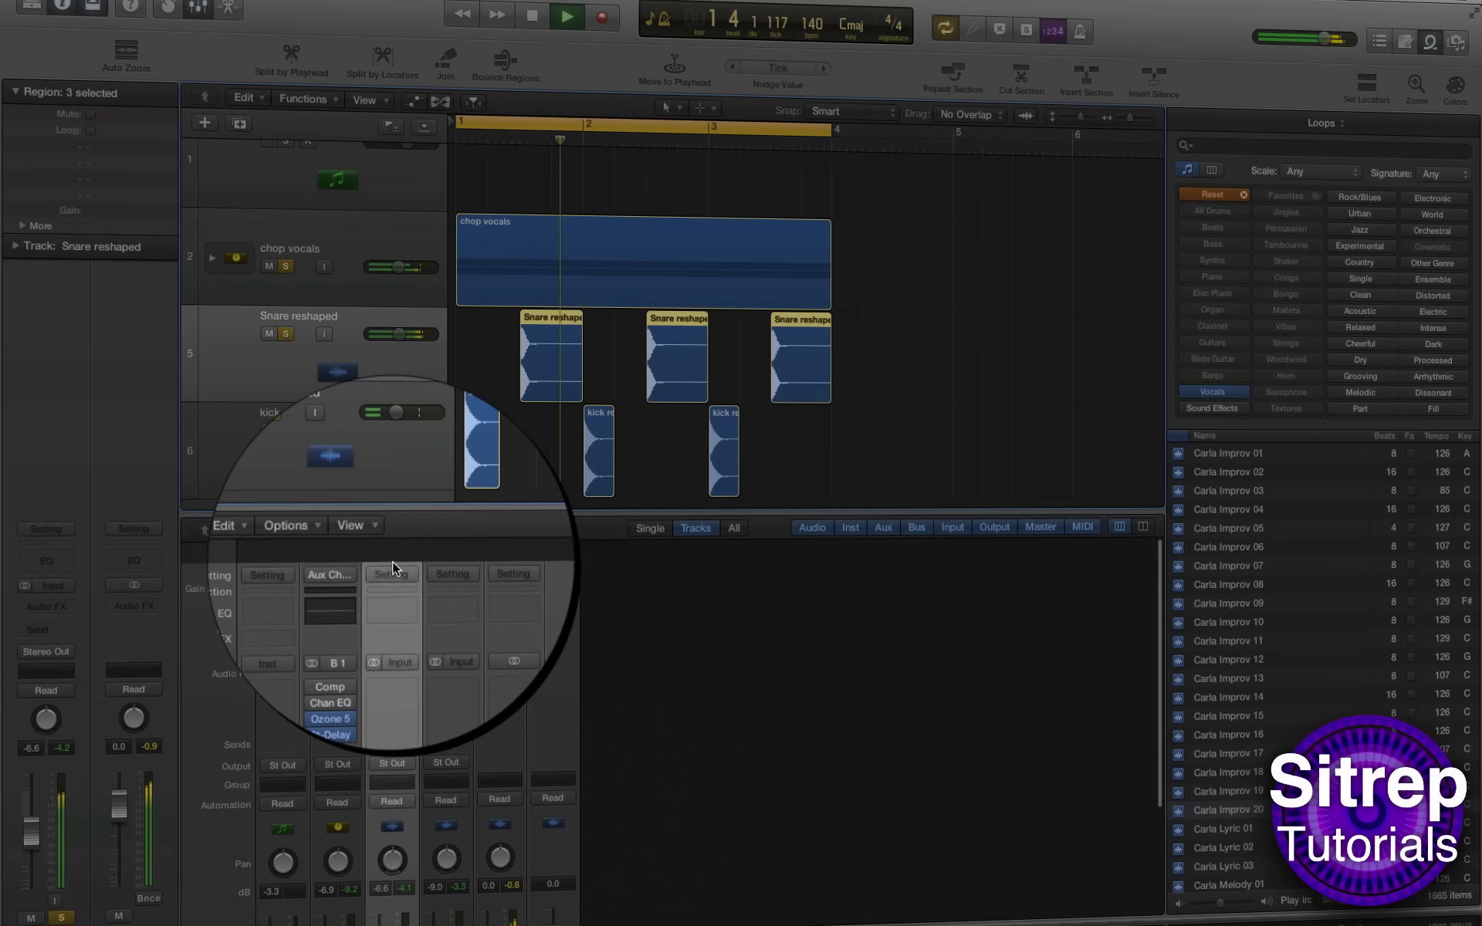
Step: Add a Channel EQ with its analyzer to the snare, boost the high shelf +6.0 dB at 1020 Hz, close it and stop playback
{"action": "left_click", "coordinate": [392, 584]}
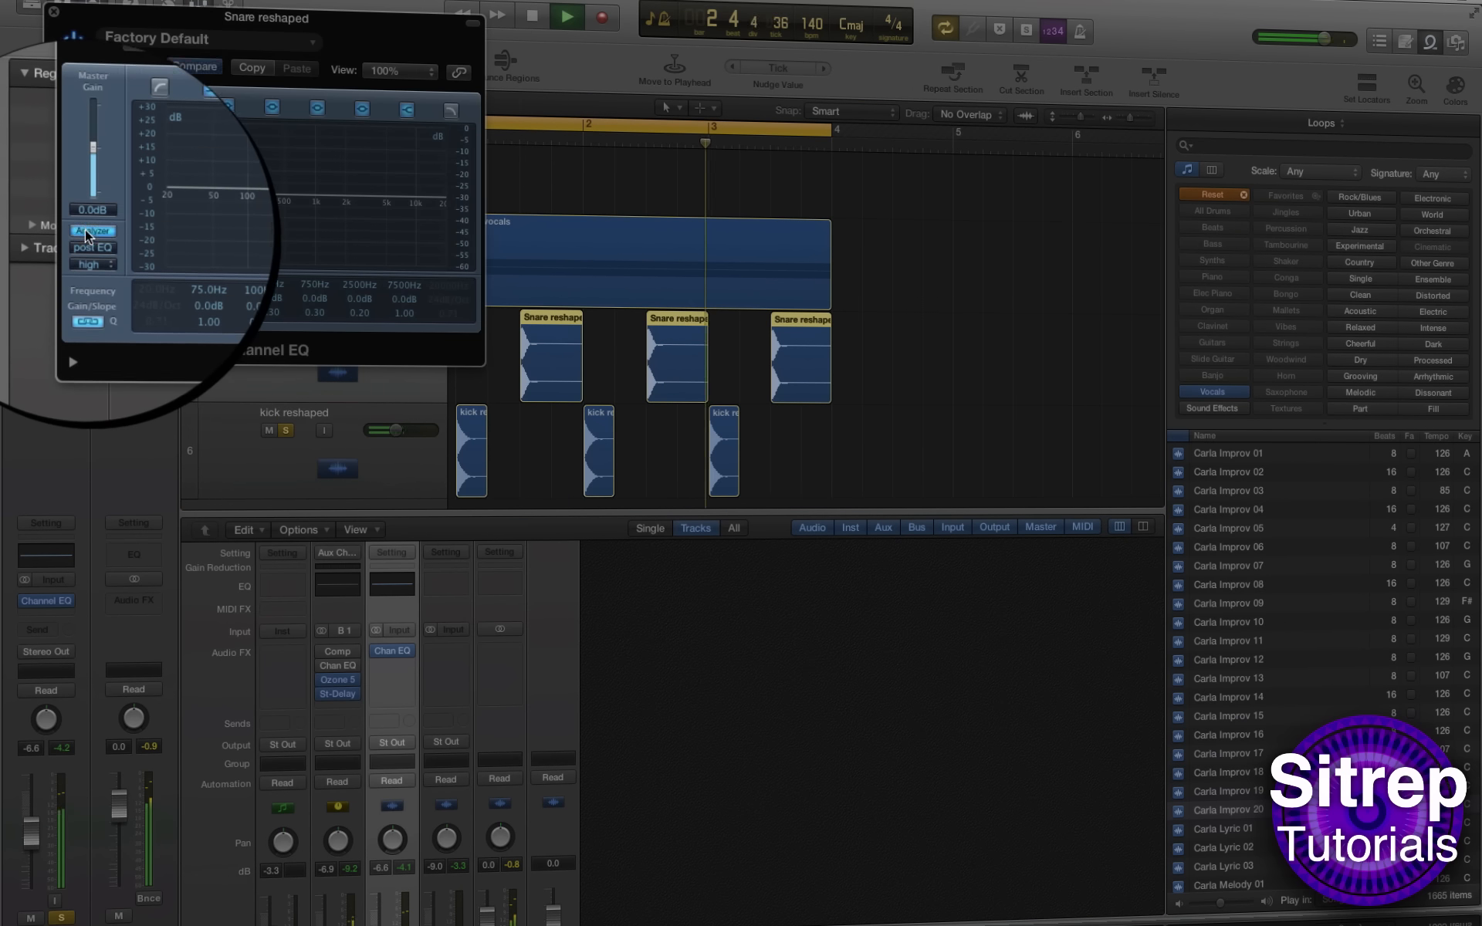
{"action": "left_click_drag", "start_coordinate": [436, 221], "coordinate": [345, 202]}
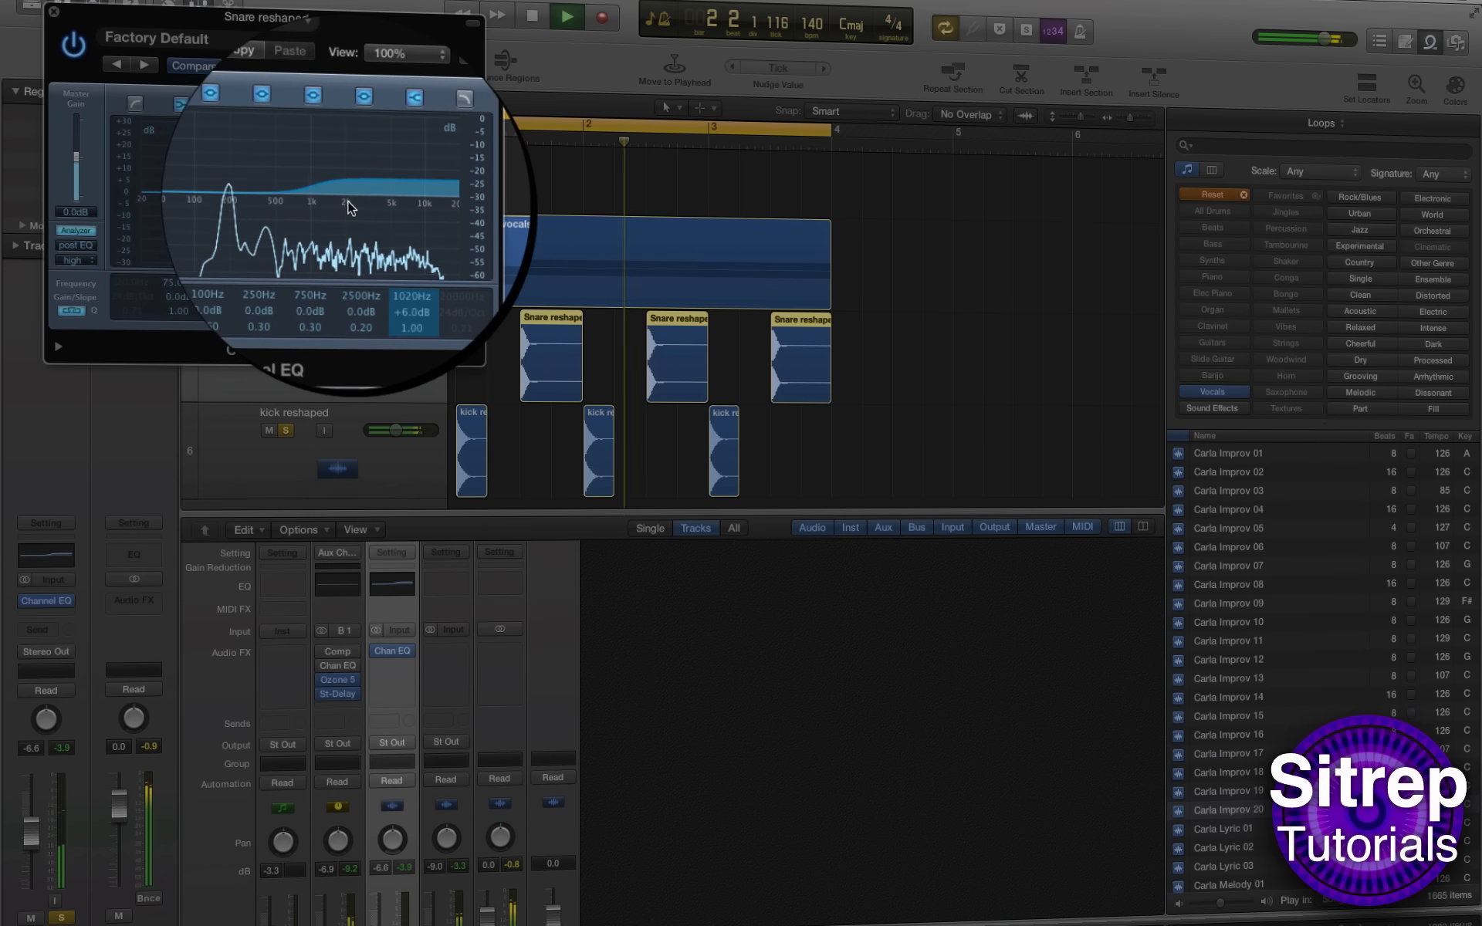
{"action": "left_click", "coordinate": [54, 12]}
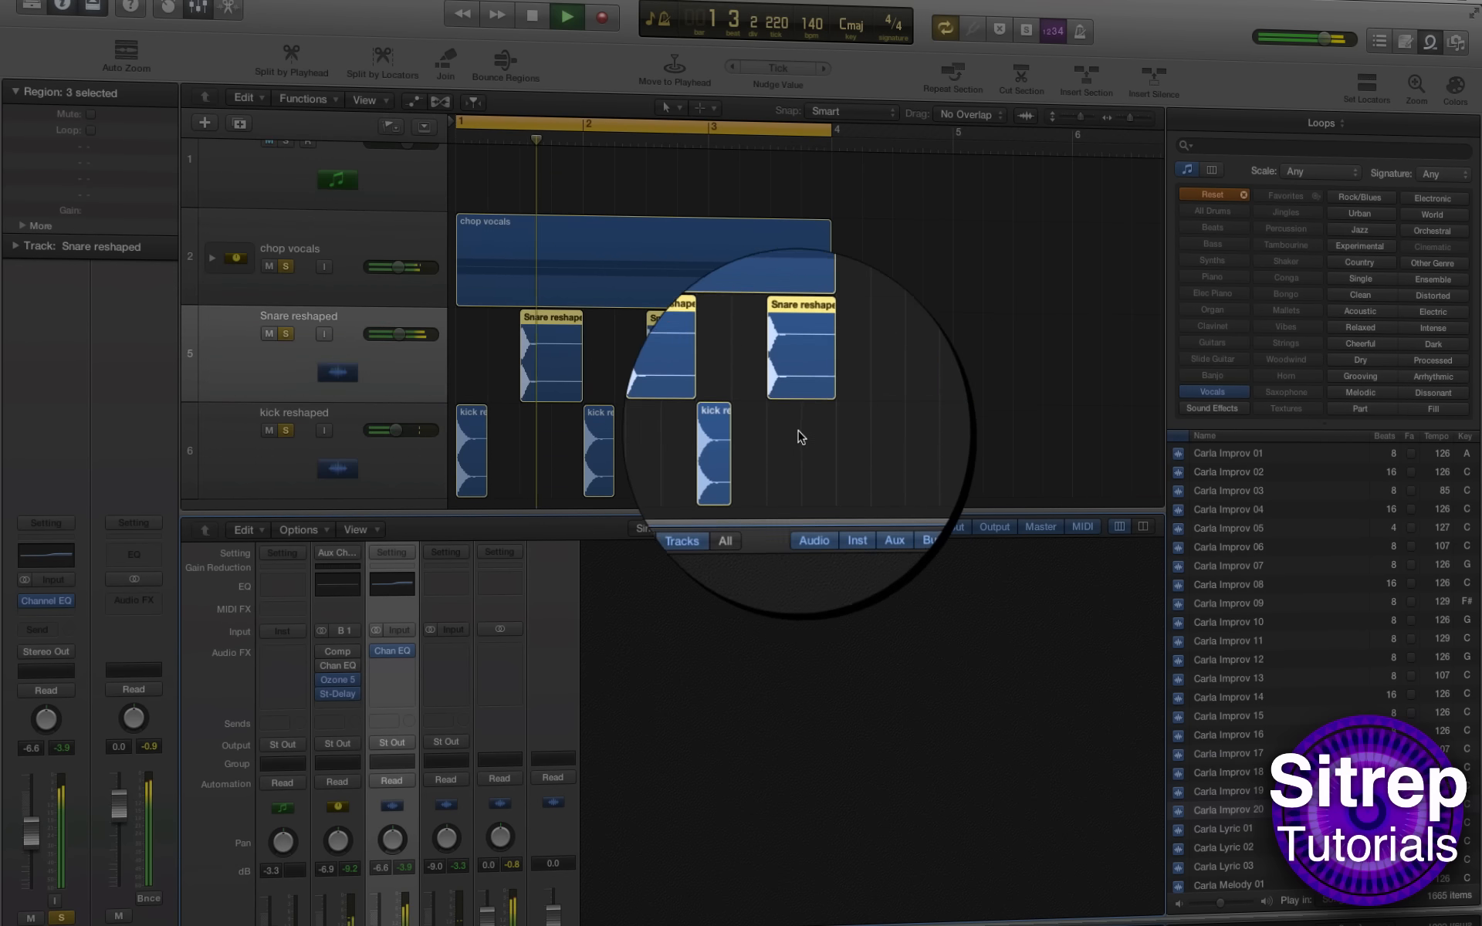
{"action": "key", "text": "space"}
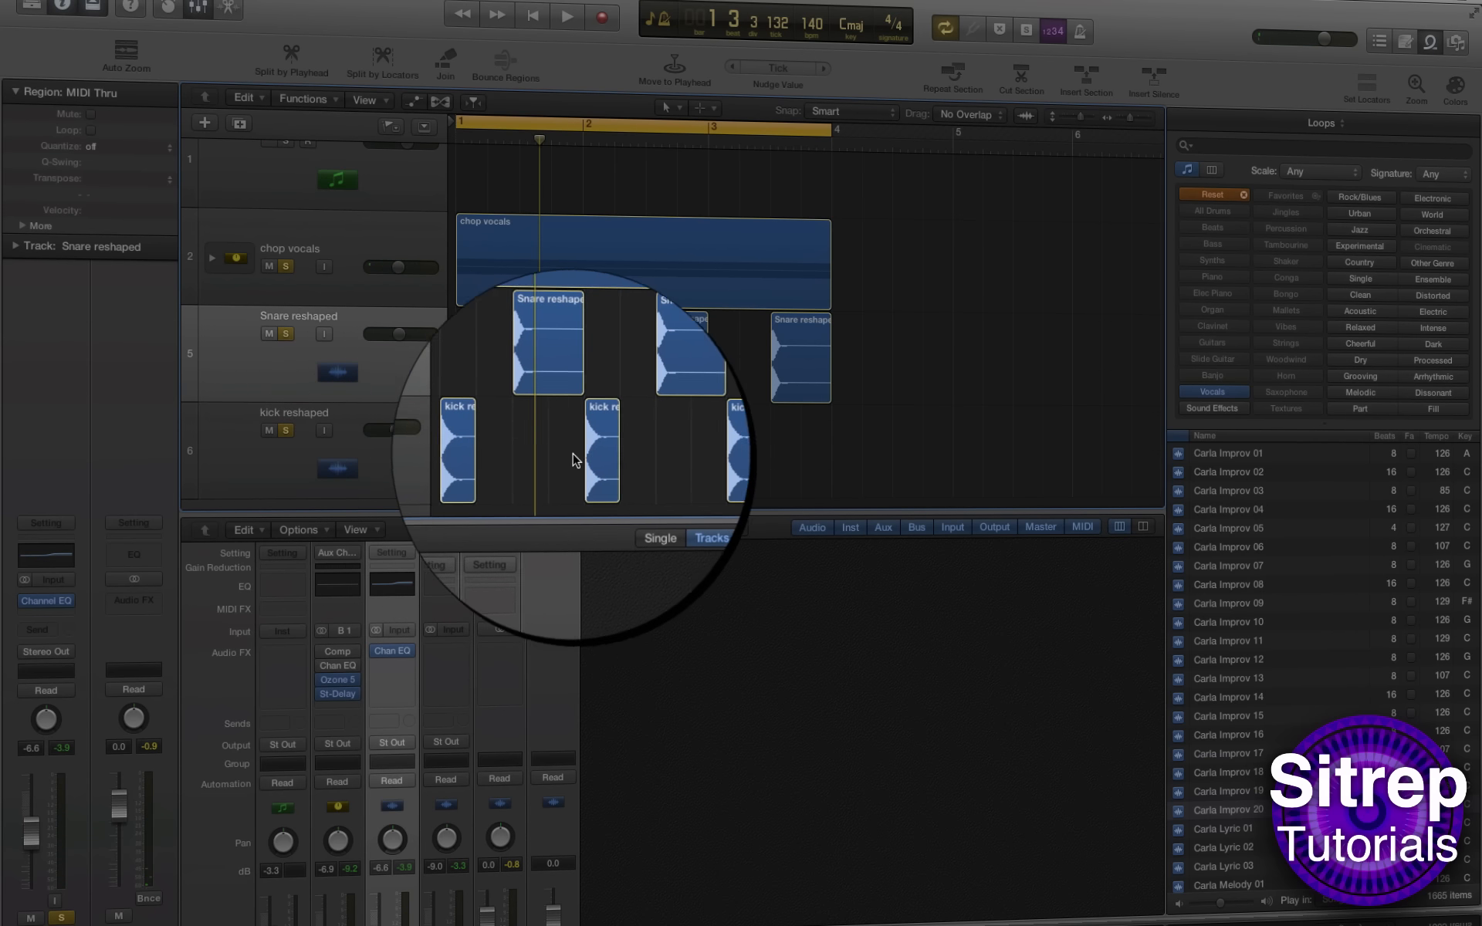
Step: Copy the kick region to just before the second snare in bar 2 and to the end of bar 3
{"action": "left_click_drag", "start_coordinate": [601, 456], "coordinate": [830, 451]}
{"action": "left_click", "coordinate": [830, 454]}
{"action": "left_click", "coordinate": [918, 432]}
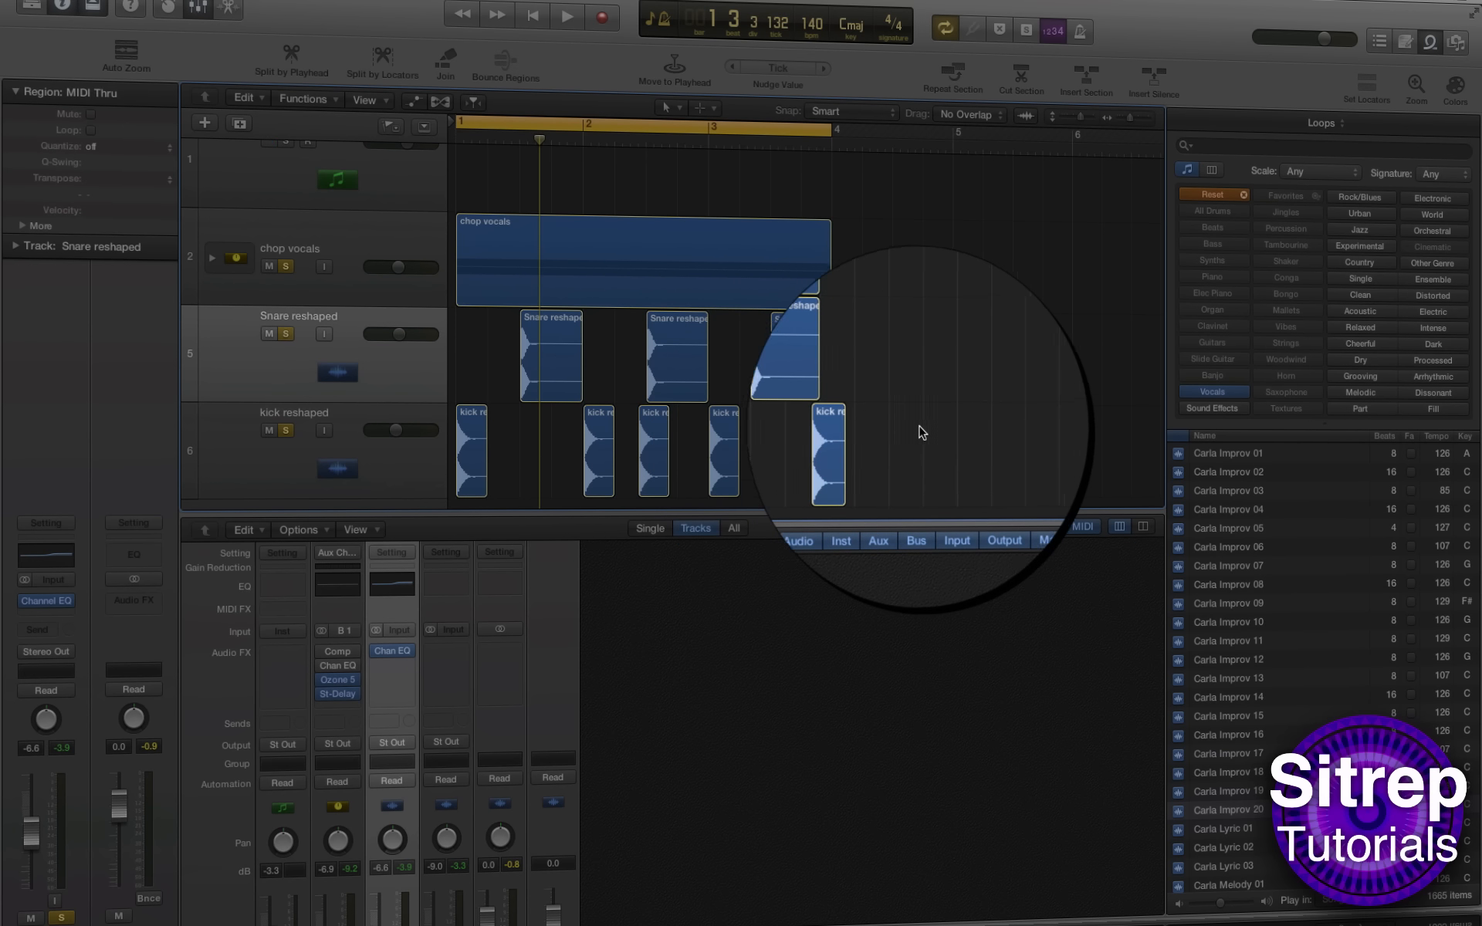
Step: Clear the loop filters, search for "shaker", audition several loops and add Shaker 19 on a new track at bar 1
{"action": "left_click", "coordinate": [1212, 194]}
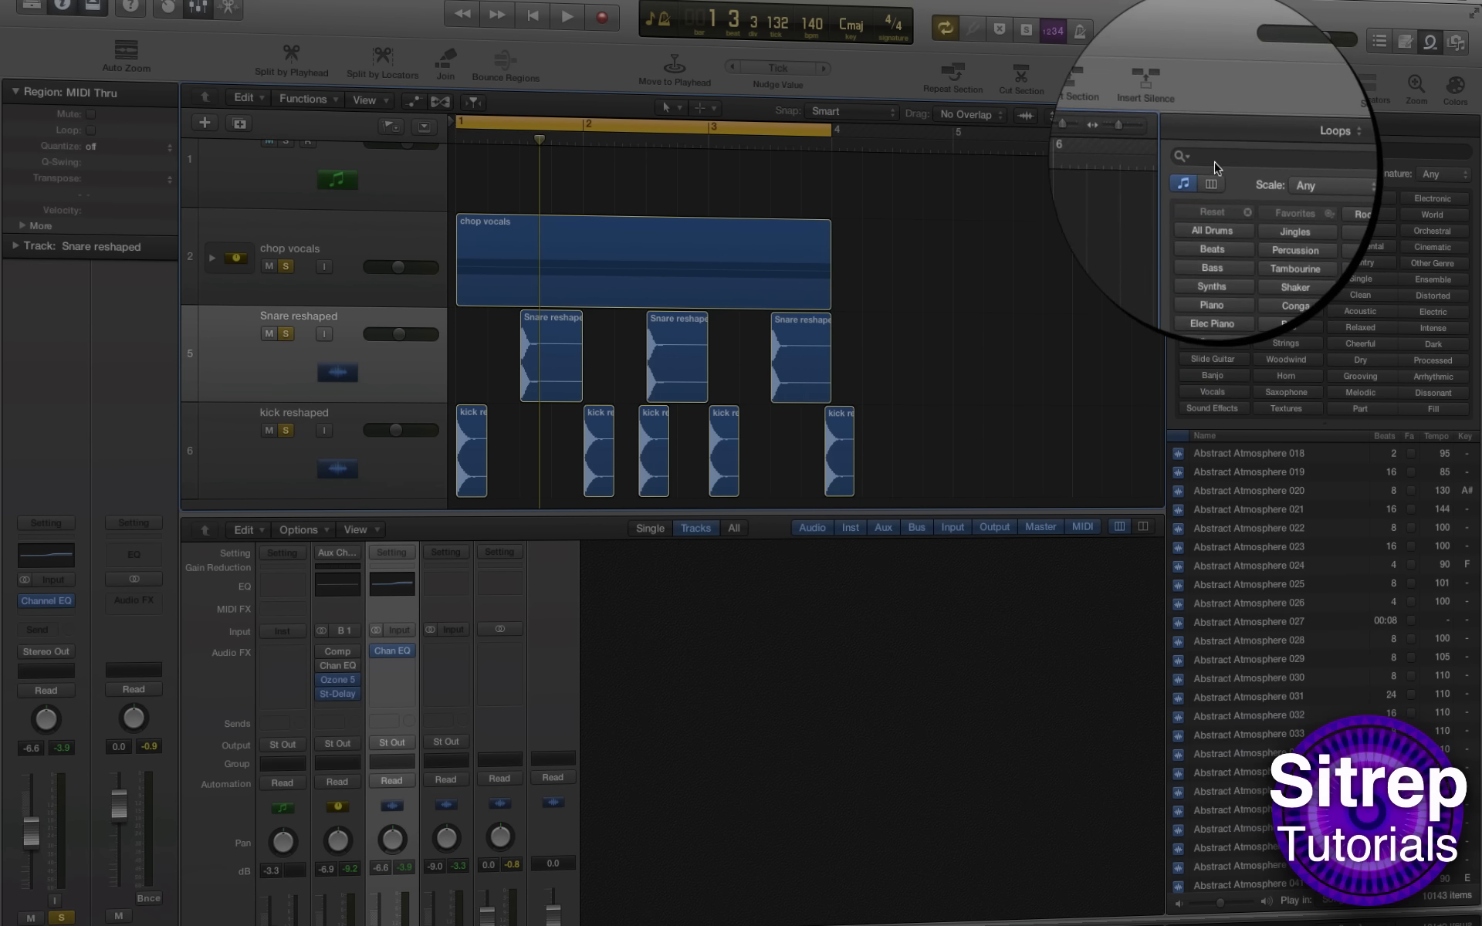
{"action": "left_click", "coordinate": [1217, 162]}
{"action": "type", "text": "shaker"}
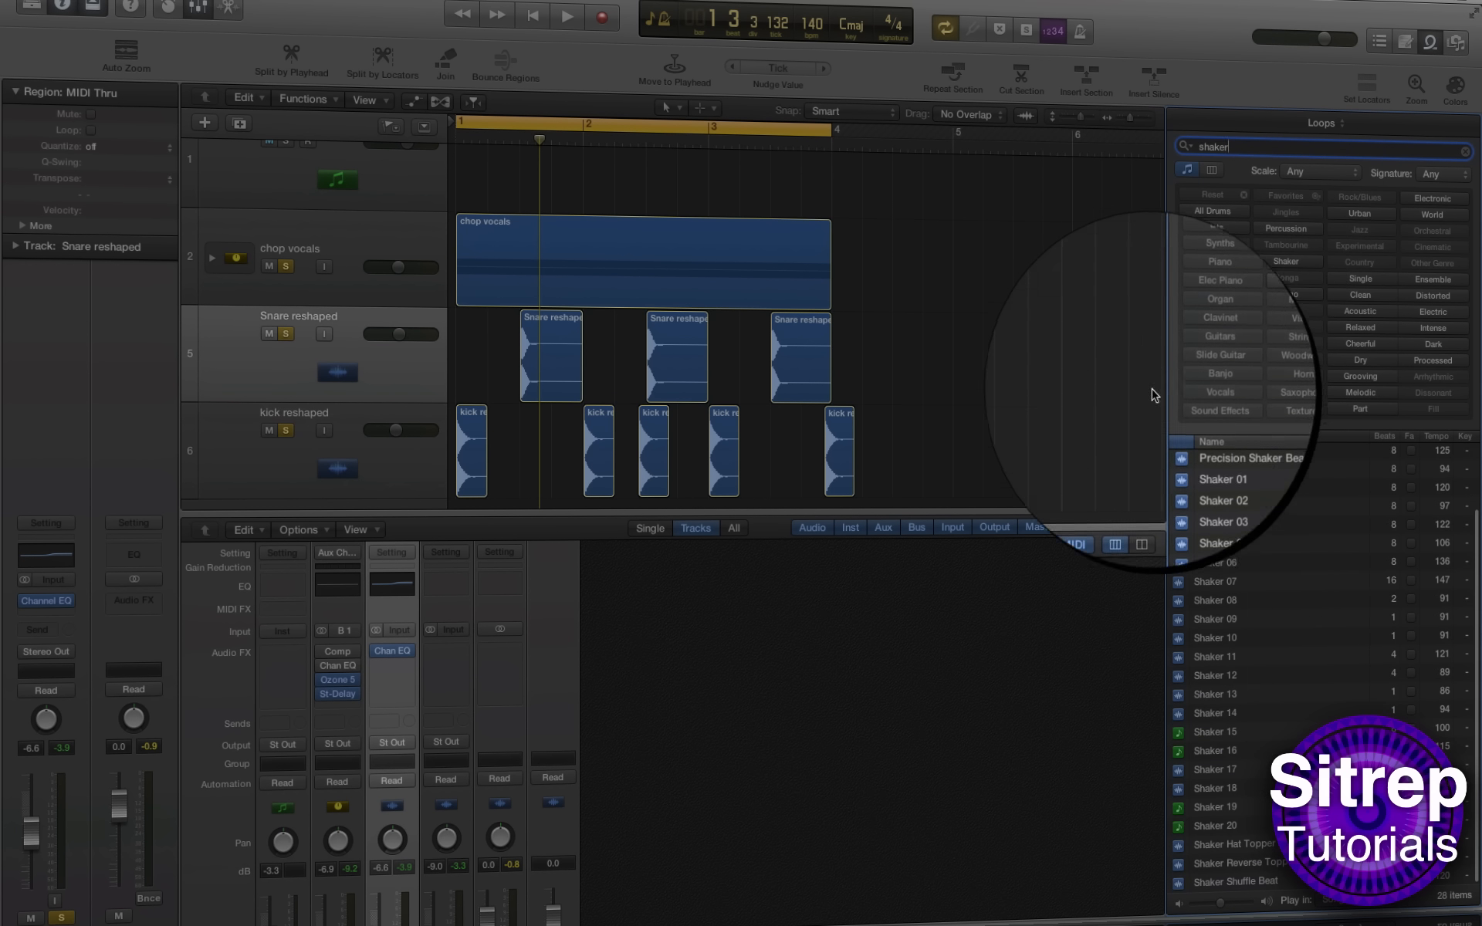
{"action": "left_click", "coordinate": [1207, 737]}
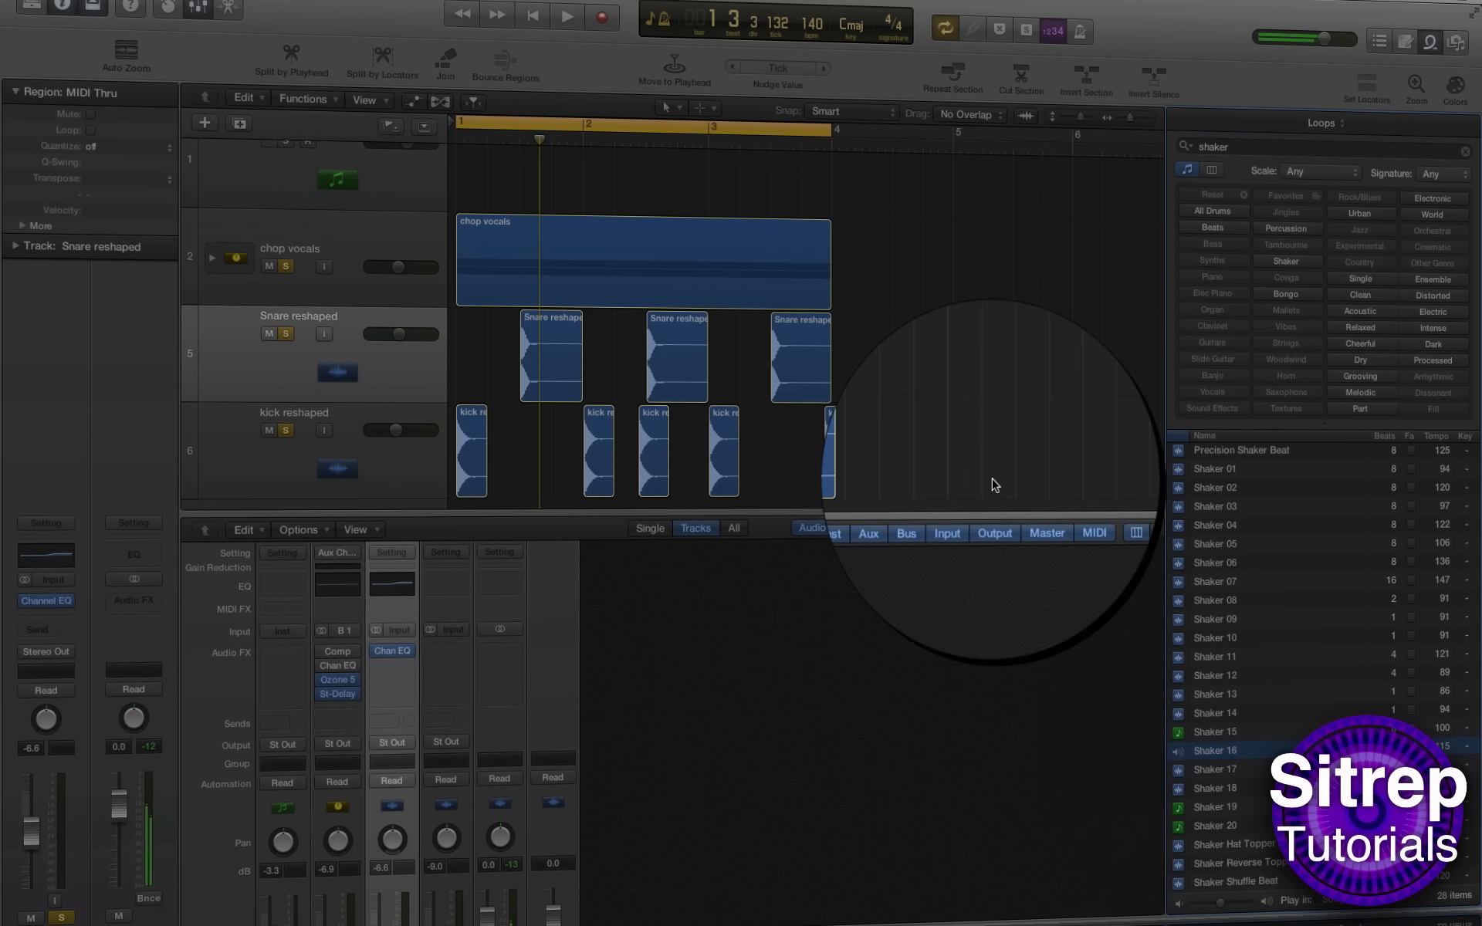
{"action": "scroll", "coordinate": [988, 436], "scroll_direction": "down", "scroll_amount": 2}
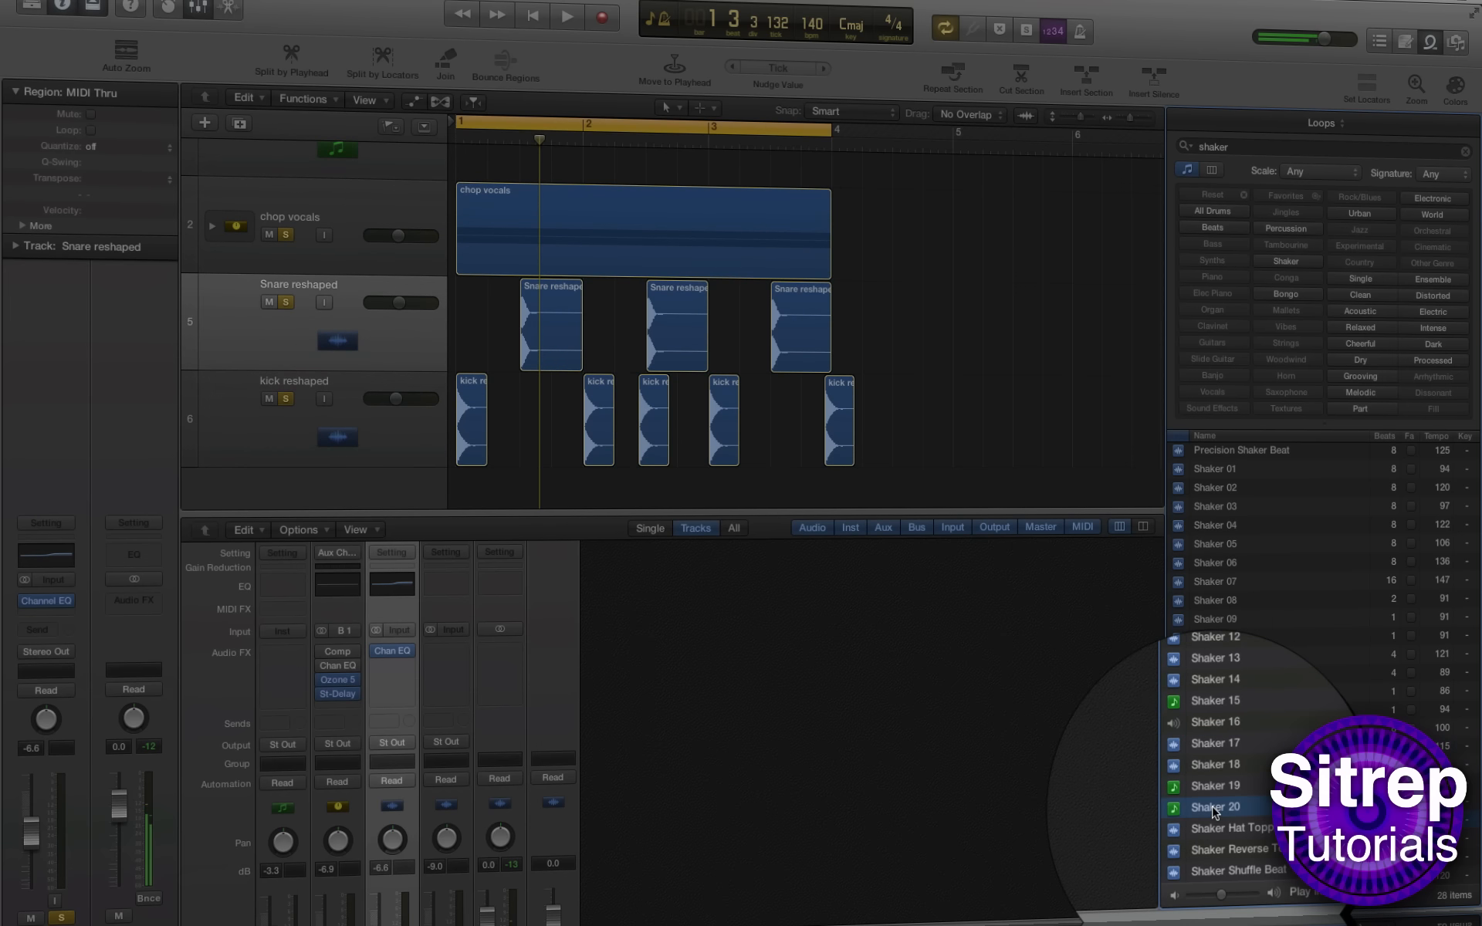
{"action": "left_click", "coordinate": [1178, 787]}
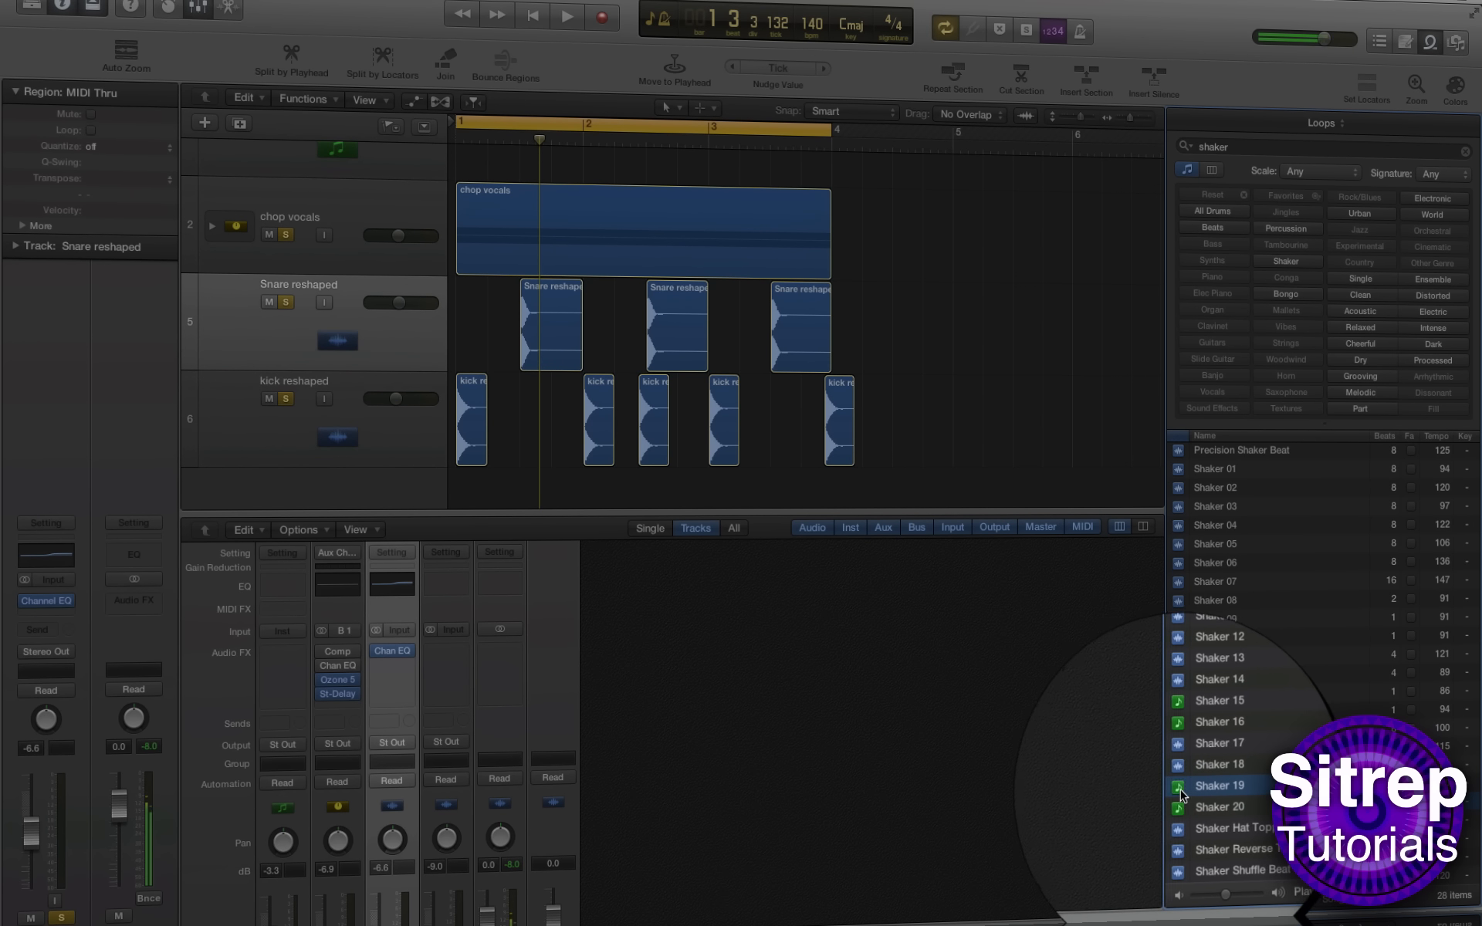
{"action": "left_click_drag", "start_coordinate": [1181, 795], "coordinate": [470, 489]}
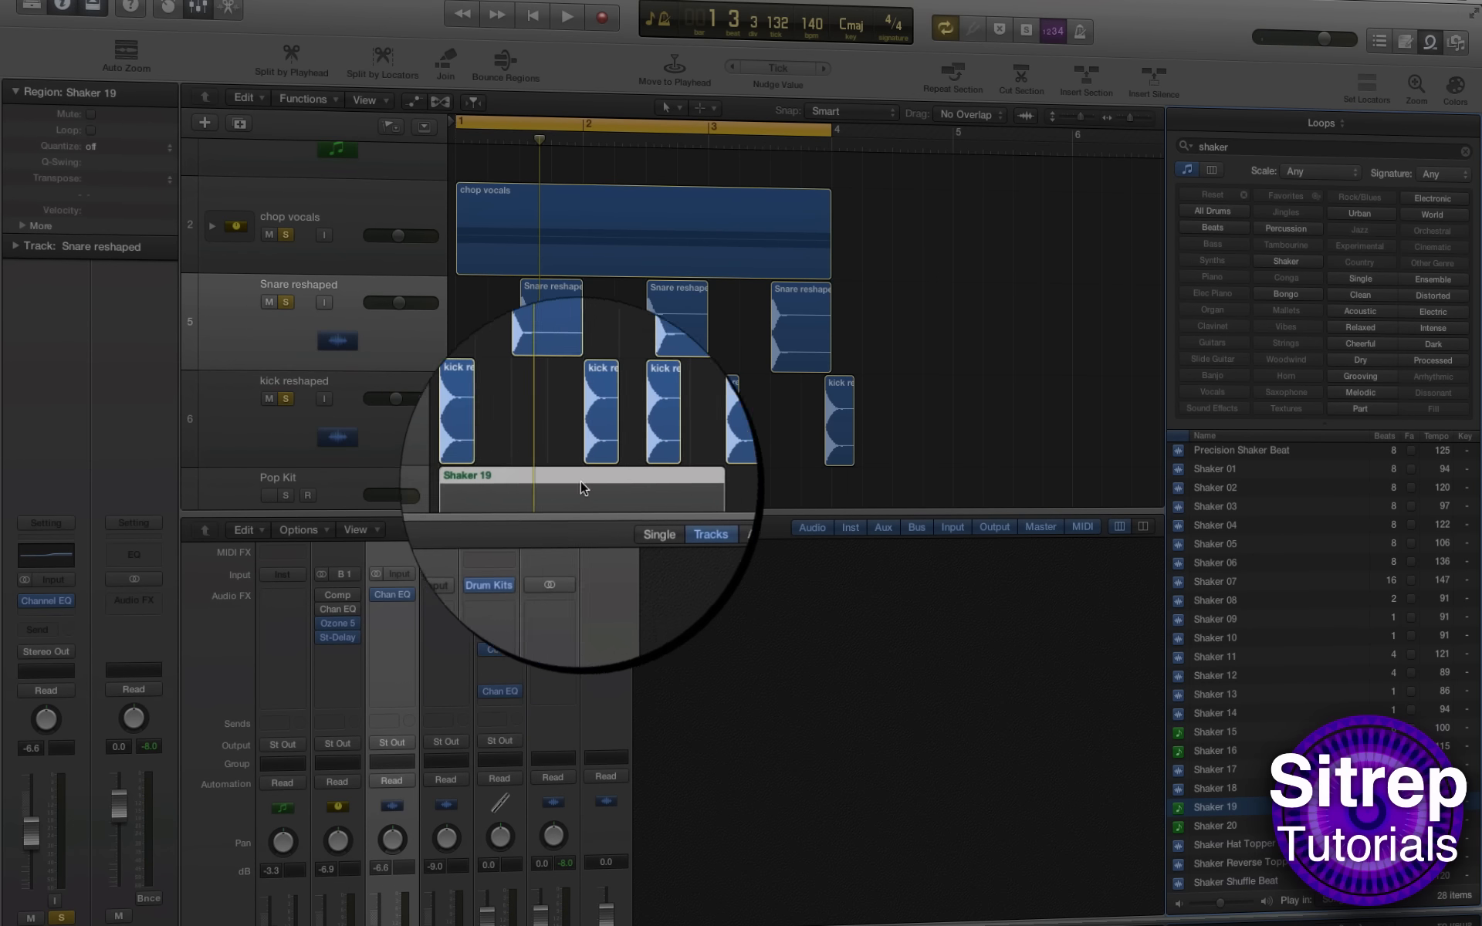
Step: Solo the Pop Kit track and loop the Shaker 19 region up to bar 4
{"action": "left_click", "coordinate": [782, 493]}
{"action": "left_click", "coordinate": [290, 494]}
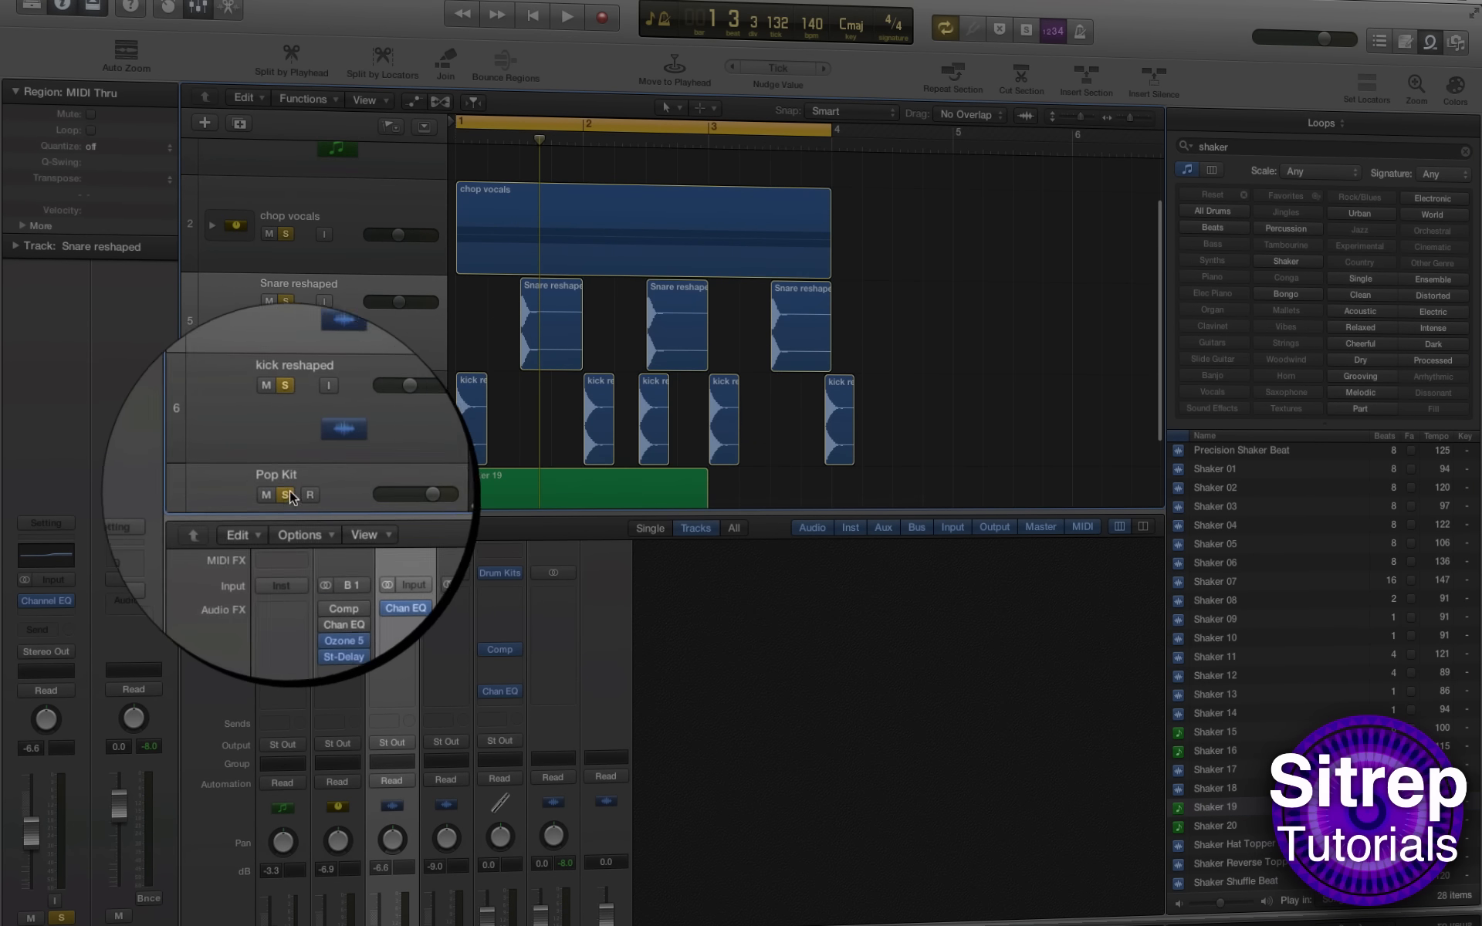
{"action": "left_click_drag", "start_coordinate": [707, 487], "coordinate": [832, 483]}
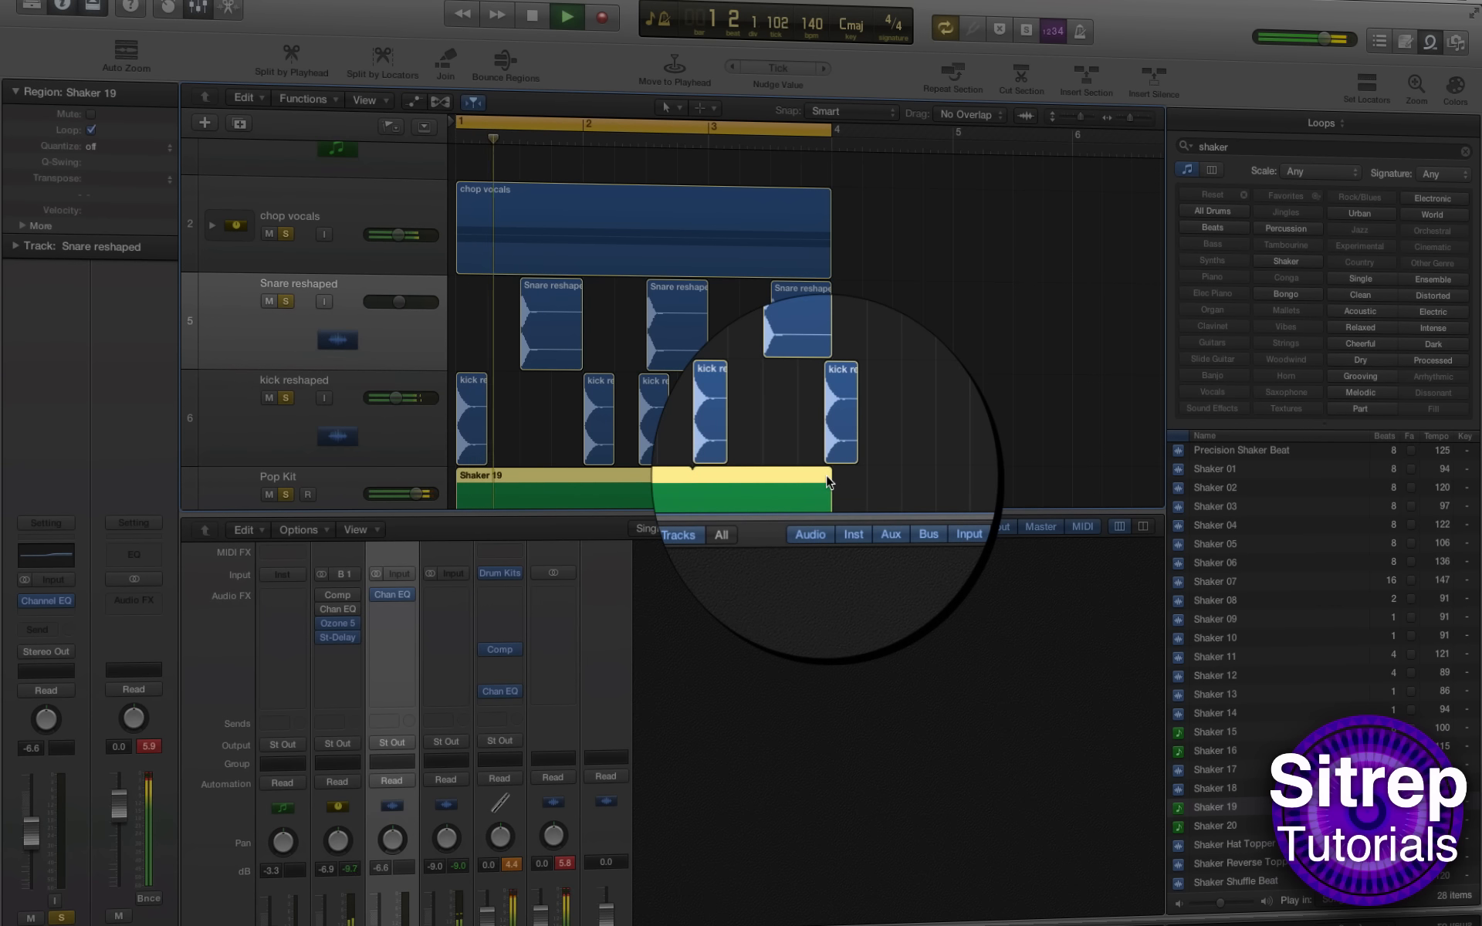
Step: Lower the Pop Kit track's volume to -16.2 dB, close the mixer and listen to the whole loop
{"action": "left_click_drag", "start_coordinate": [417, 494], "coordinate": [330, 489]}
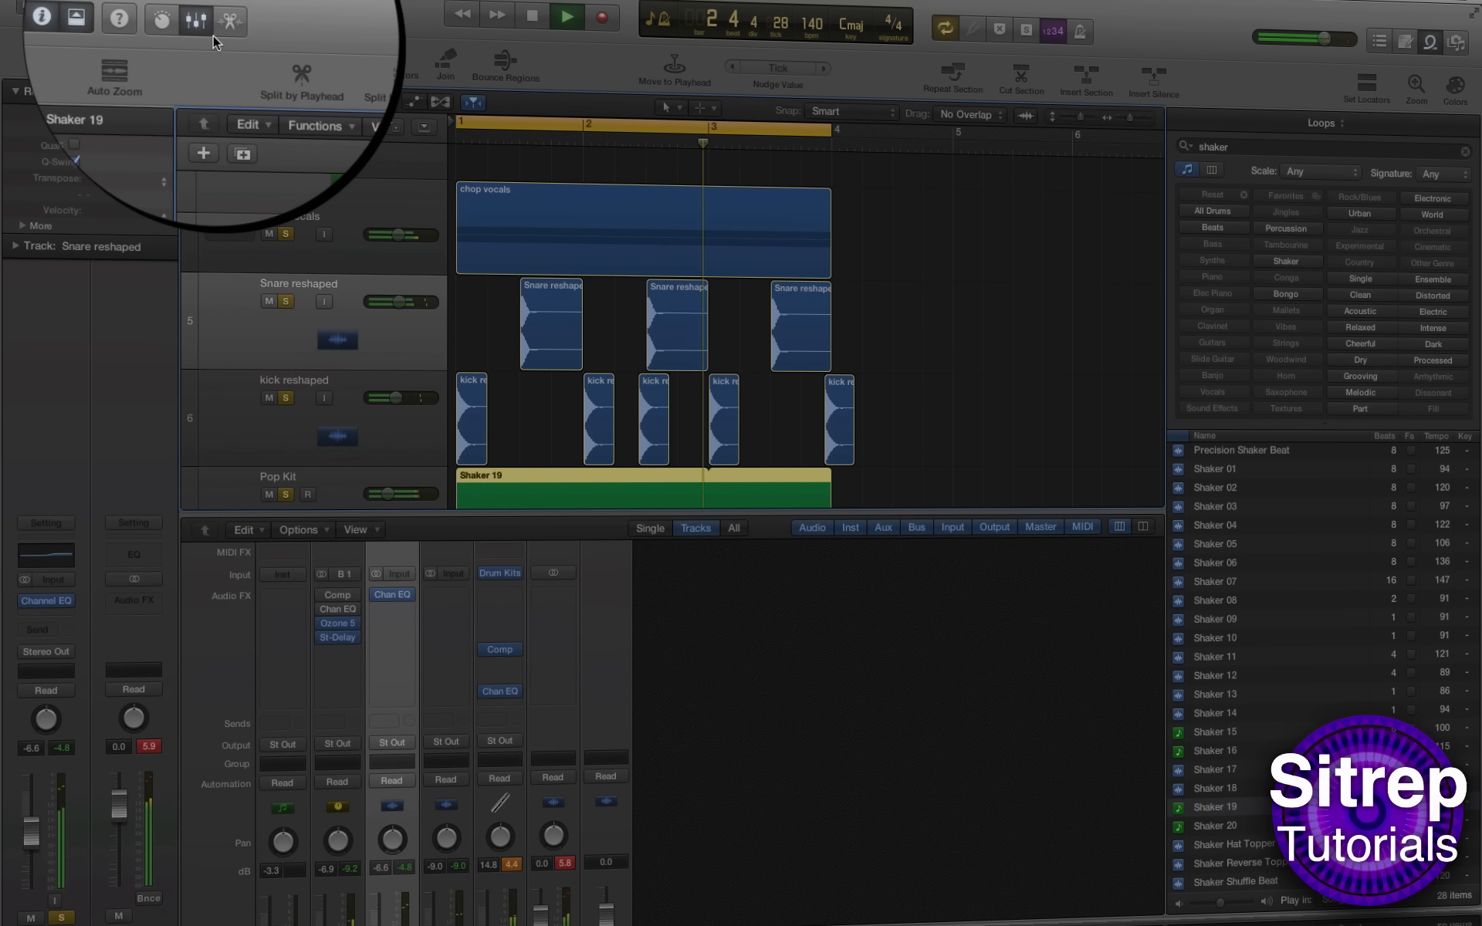
{"action": "left_click", "coordinate": [198, 11]}
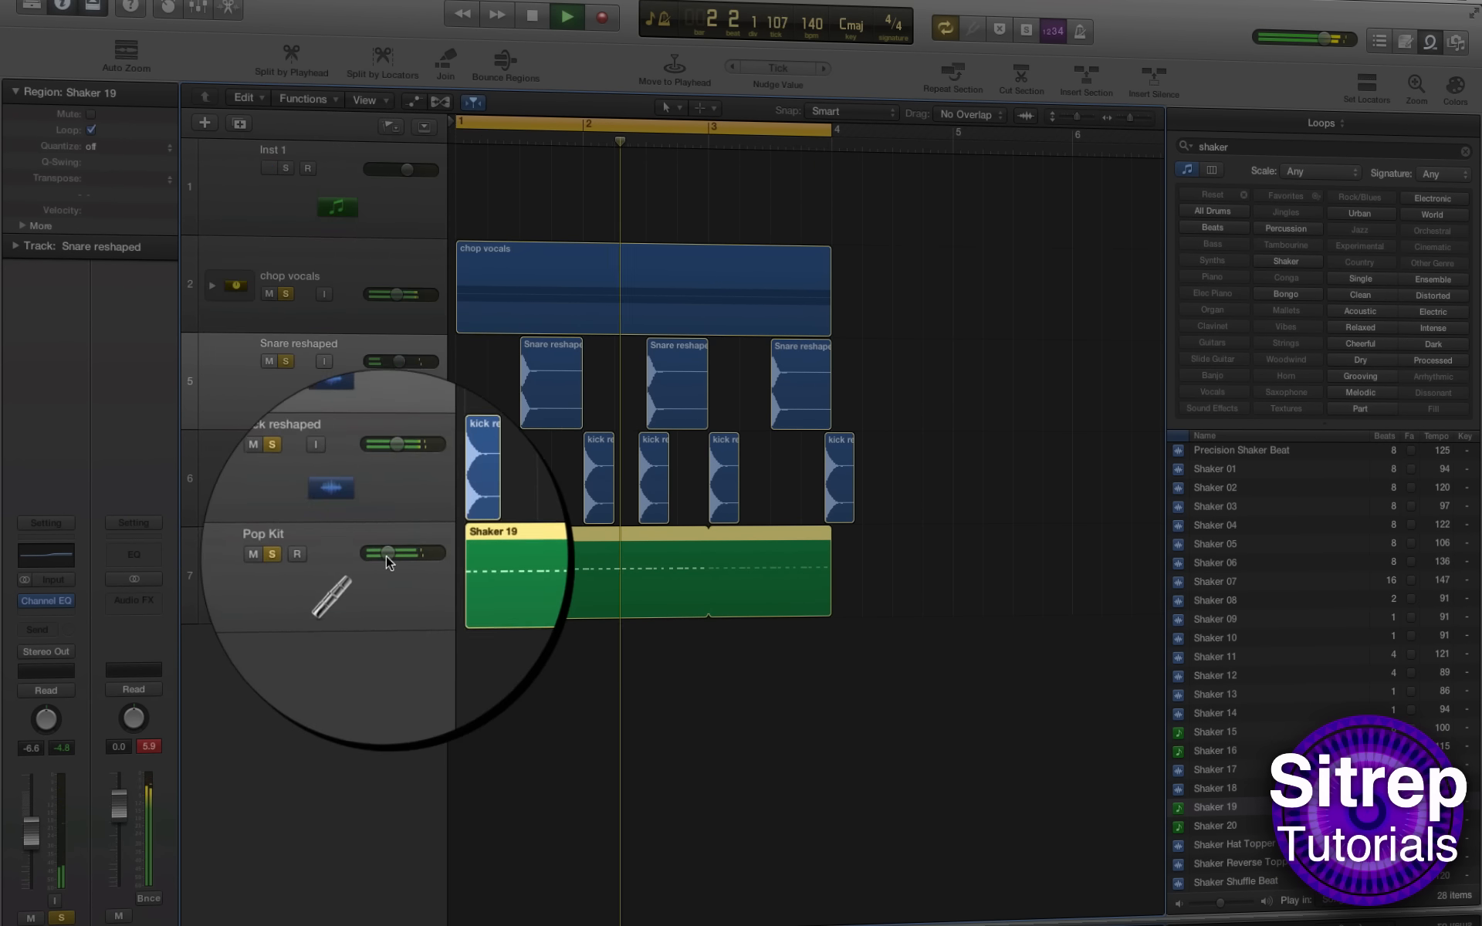
{"action": "left_click_drag", "start_coordinate": [386, 553], "coordinate": [383, 551]}
{"action": "left_click", "coordinate": [354, 542]}
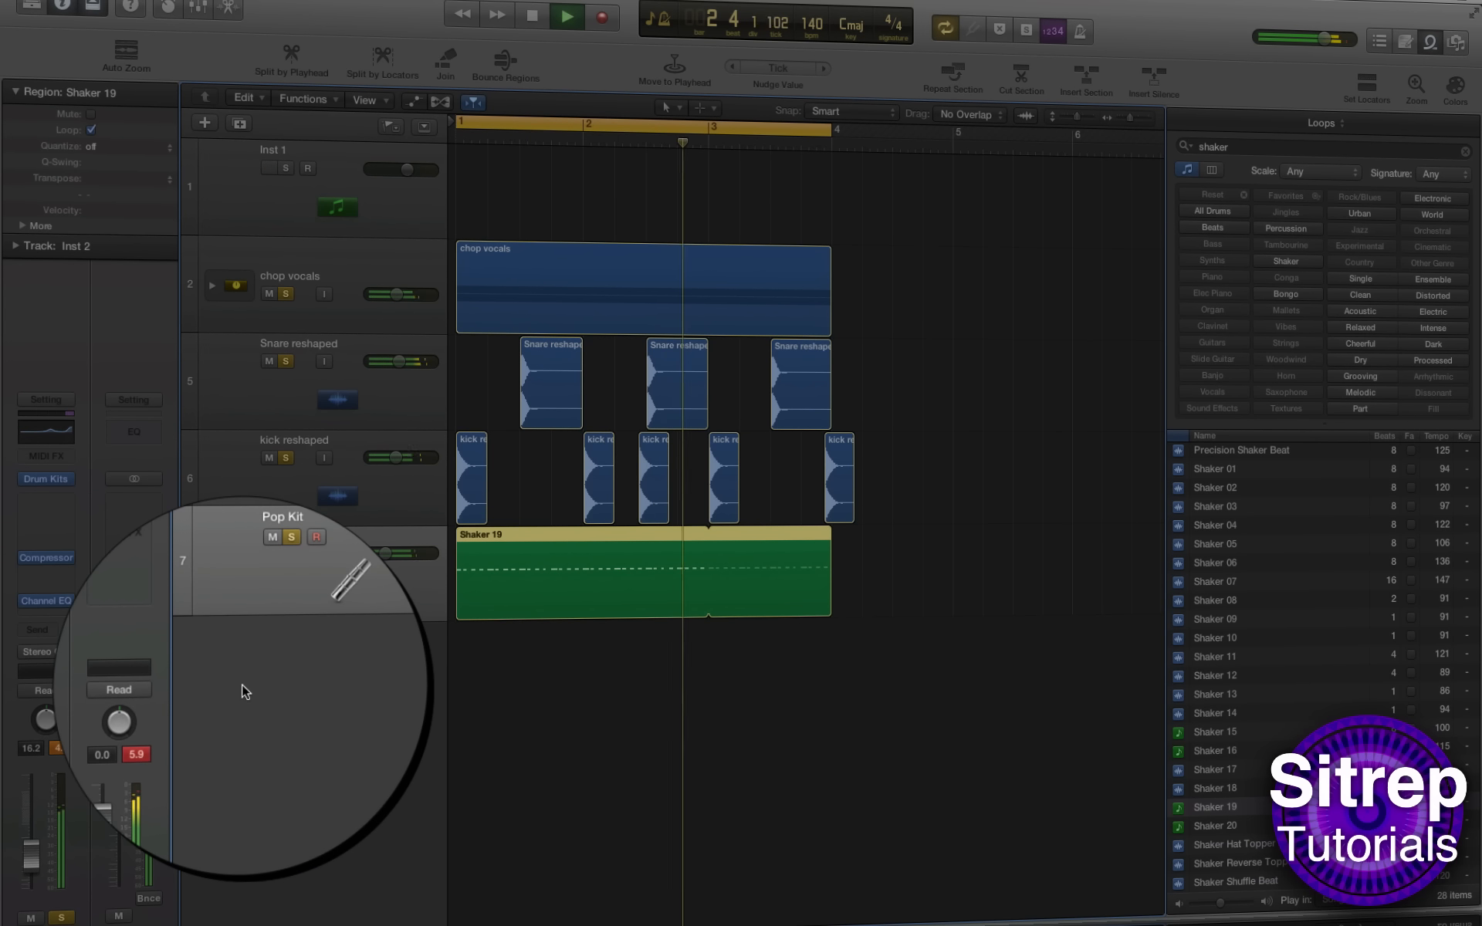
{"action": "key", "text": "space"}
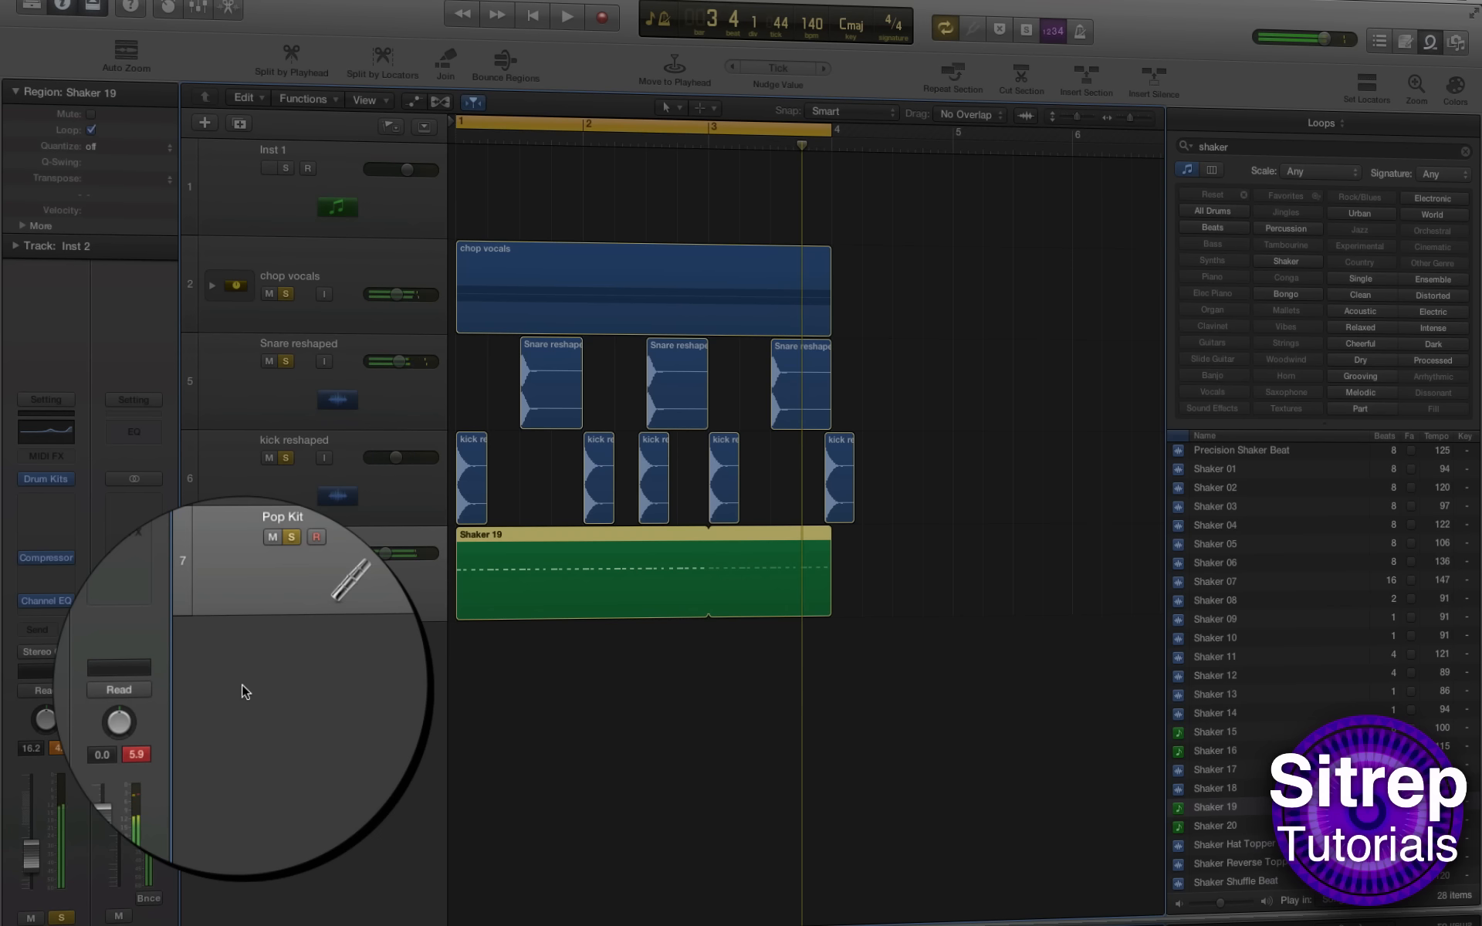
{"action": "key", "text": "space"}
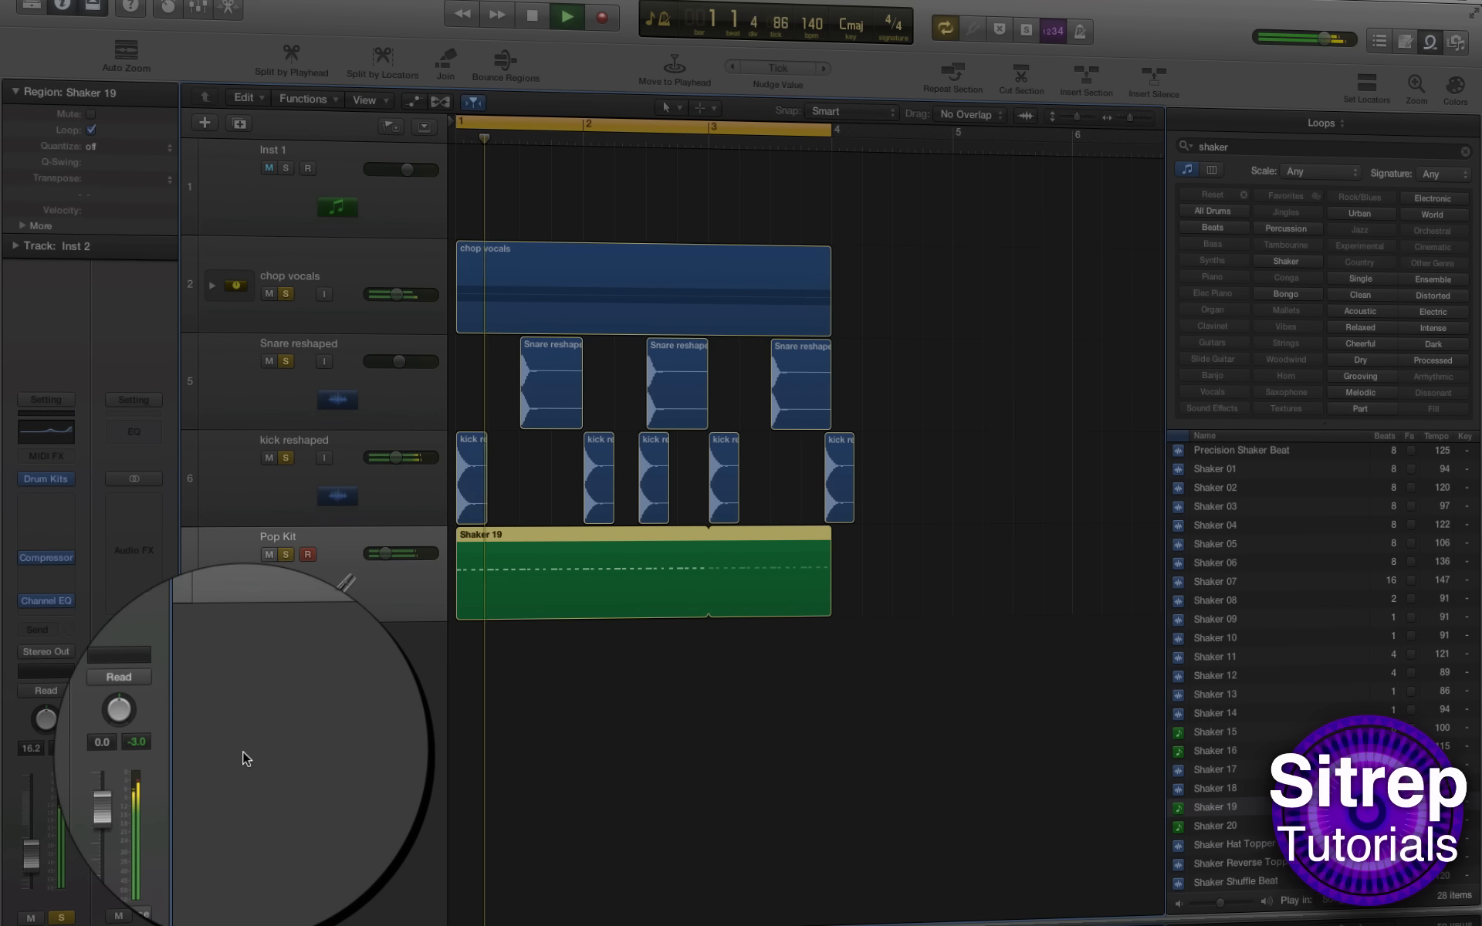
{"action": "key", "text": "space"}
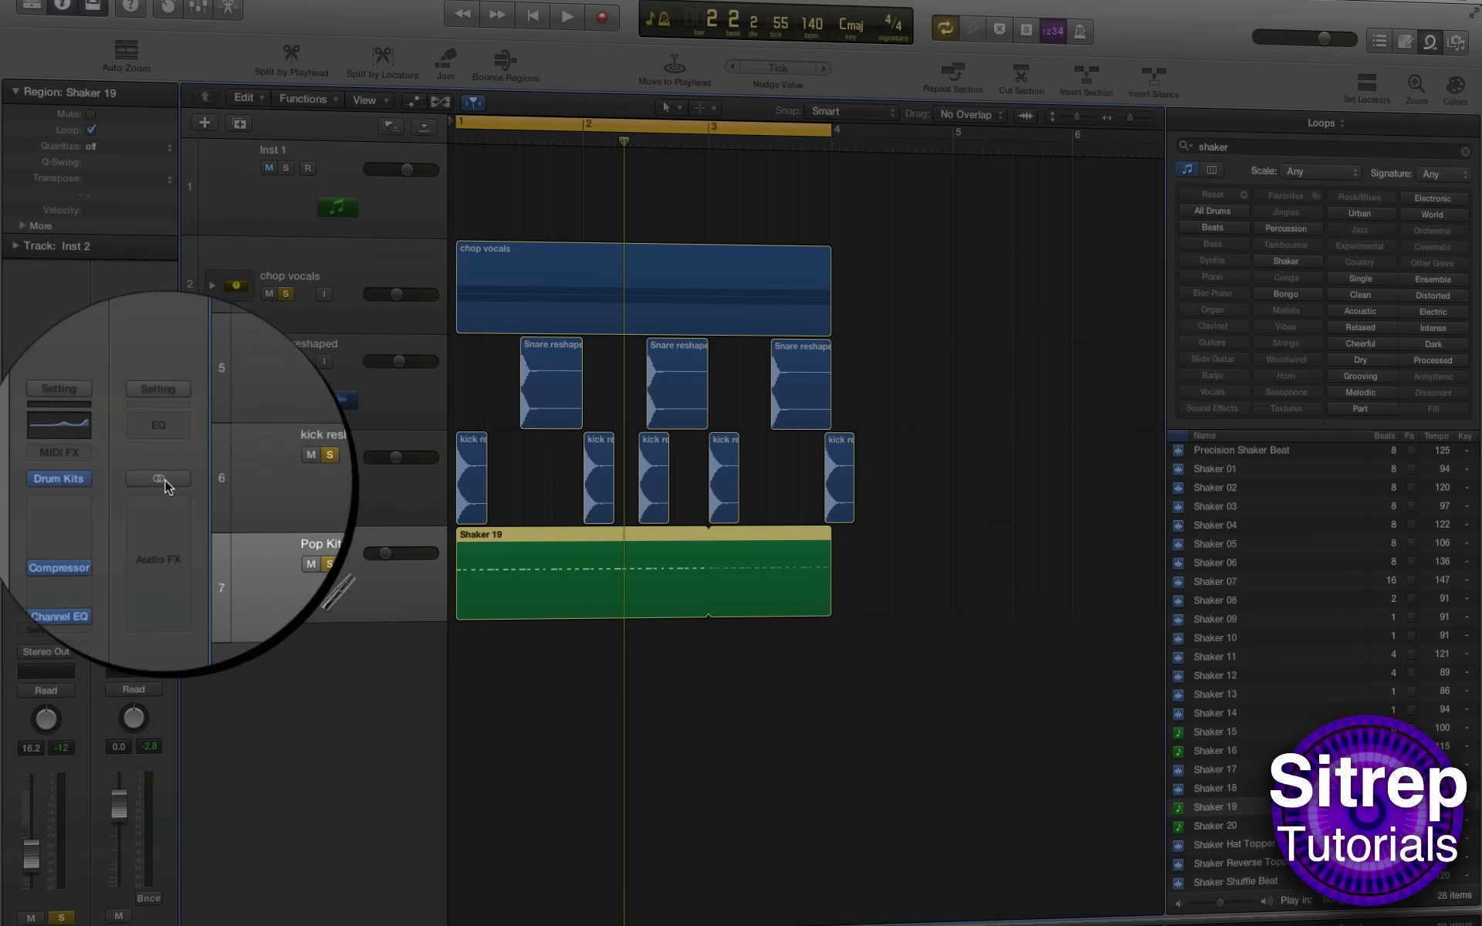
Step: Insert a Channel EQ with its analyzer on the Output channel and add iZotope Ozone 5 below it
{"action": "left_click", "coordinate": [151, 431]}
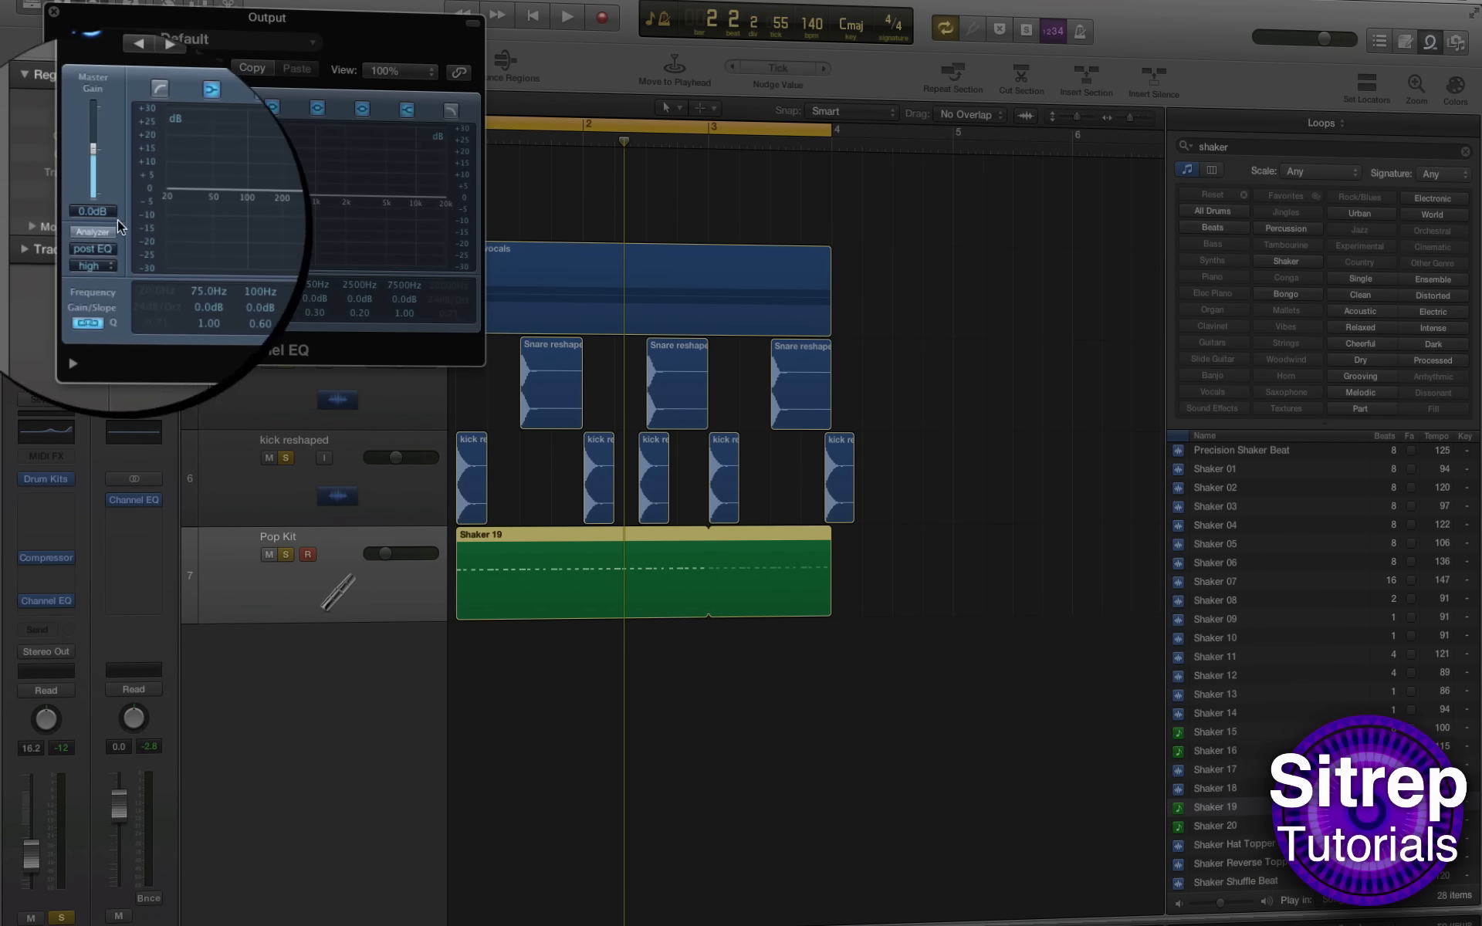
{"action": "left_click", "coordinate": [93, 231]}
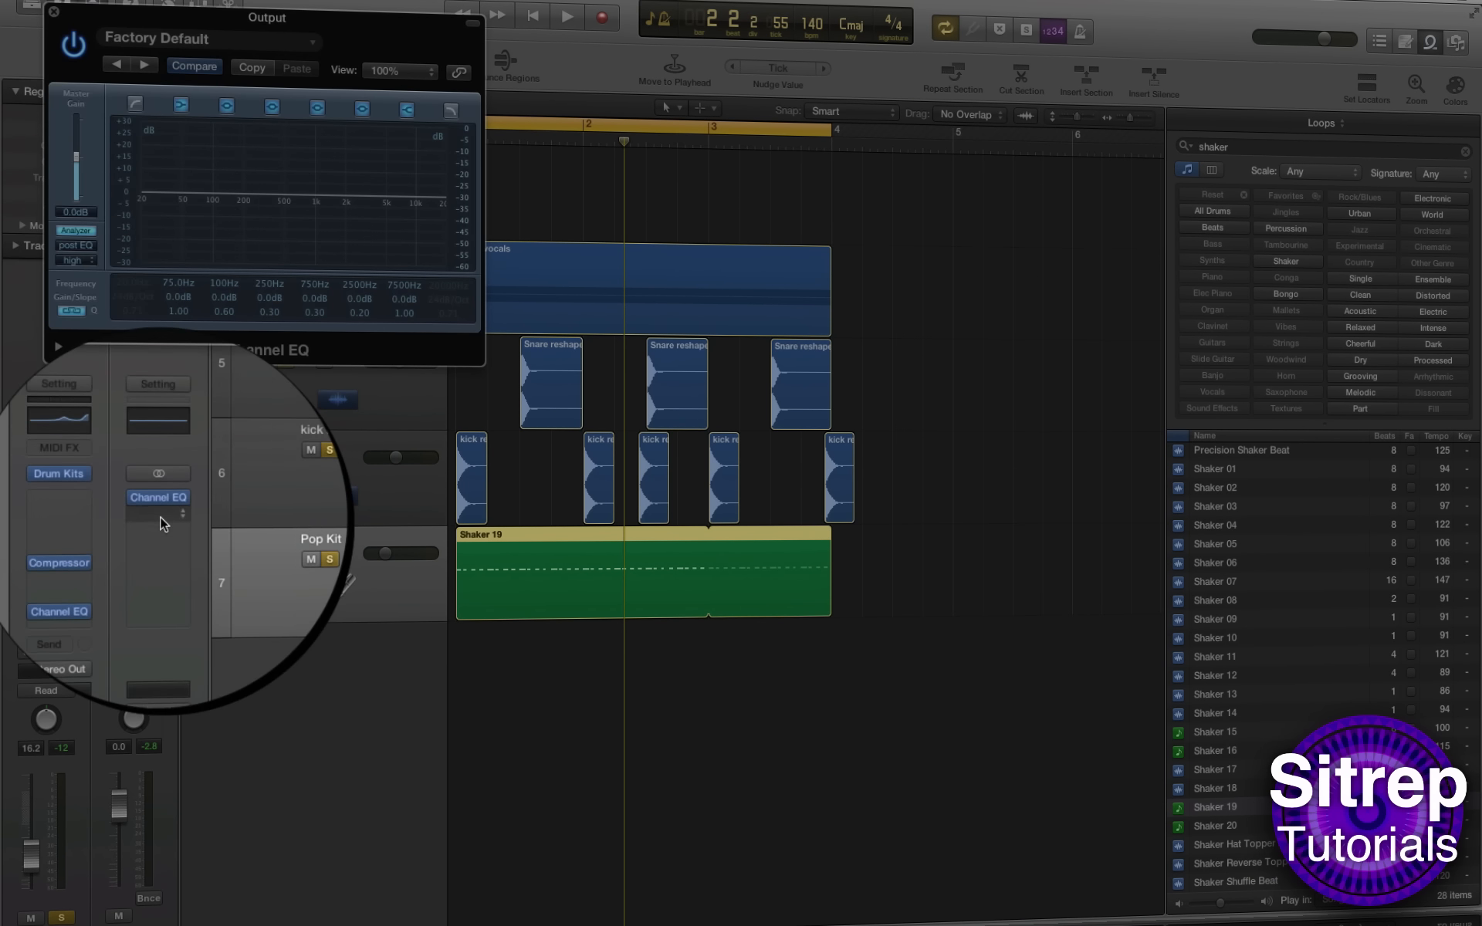
{"action": "left_click", "coordinate": [135, 513]}
{"action": "mouse_move", "coordinate": [169, 688]}
{"action": "mouse_move", "coordinate": [333, 795]}
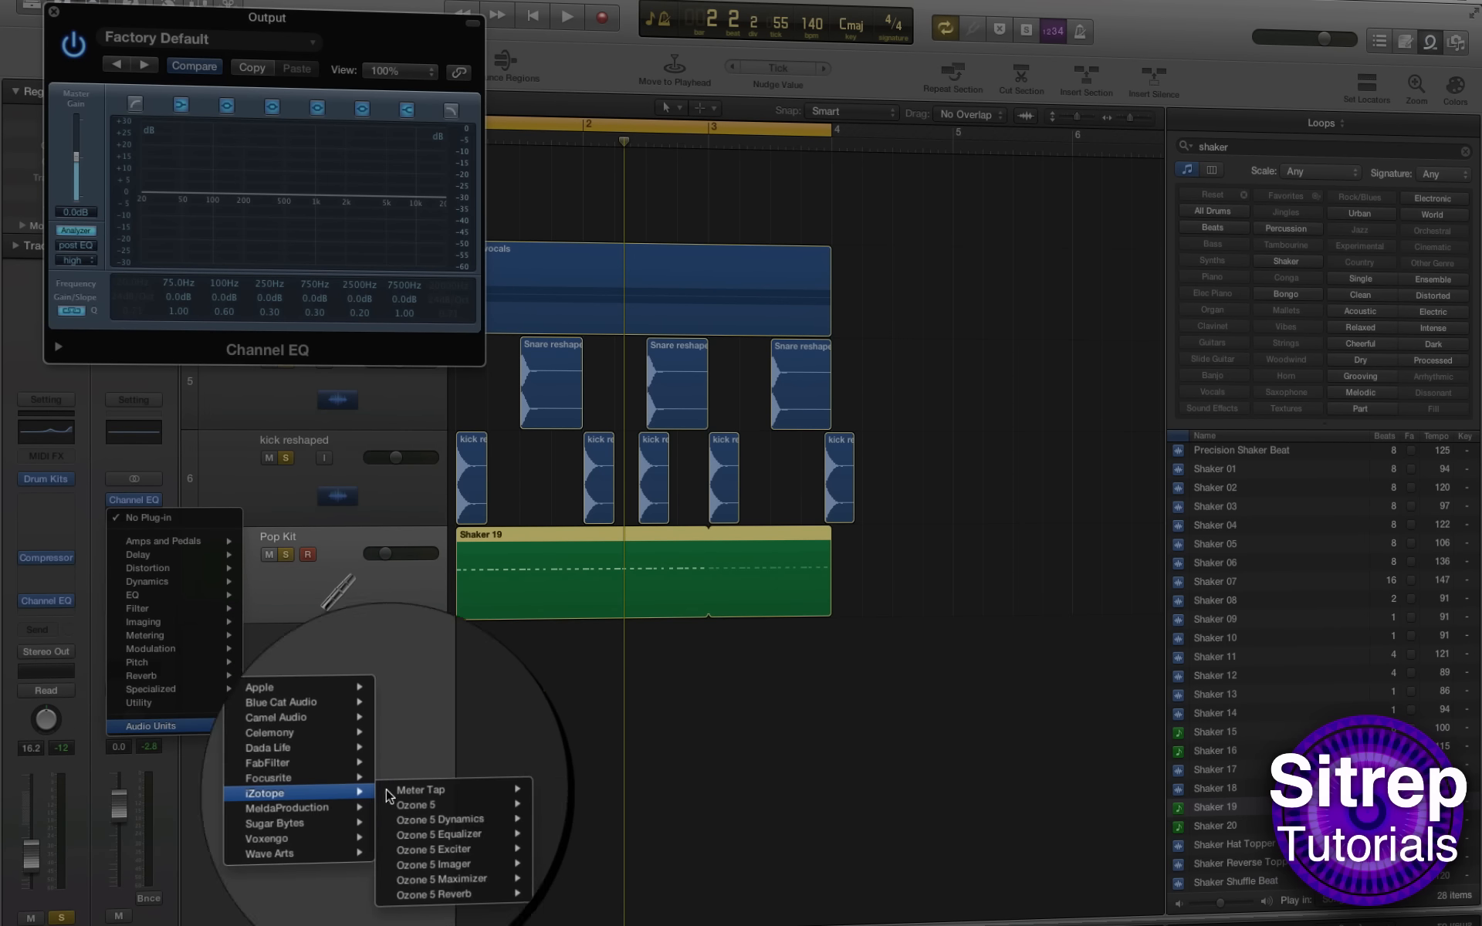
{"action": "mouse_move", "coordinate": [480, 804]}
{"action": "left_click", "coordinate": [531, 804]}
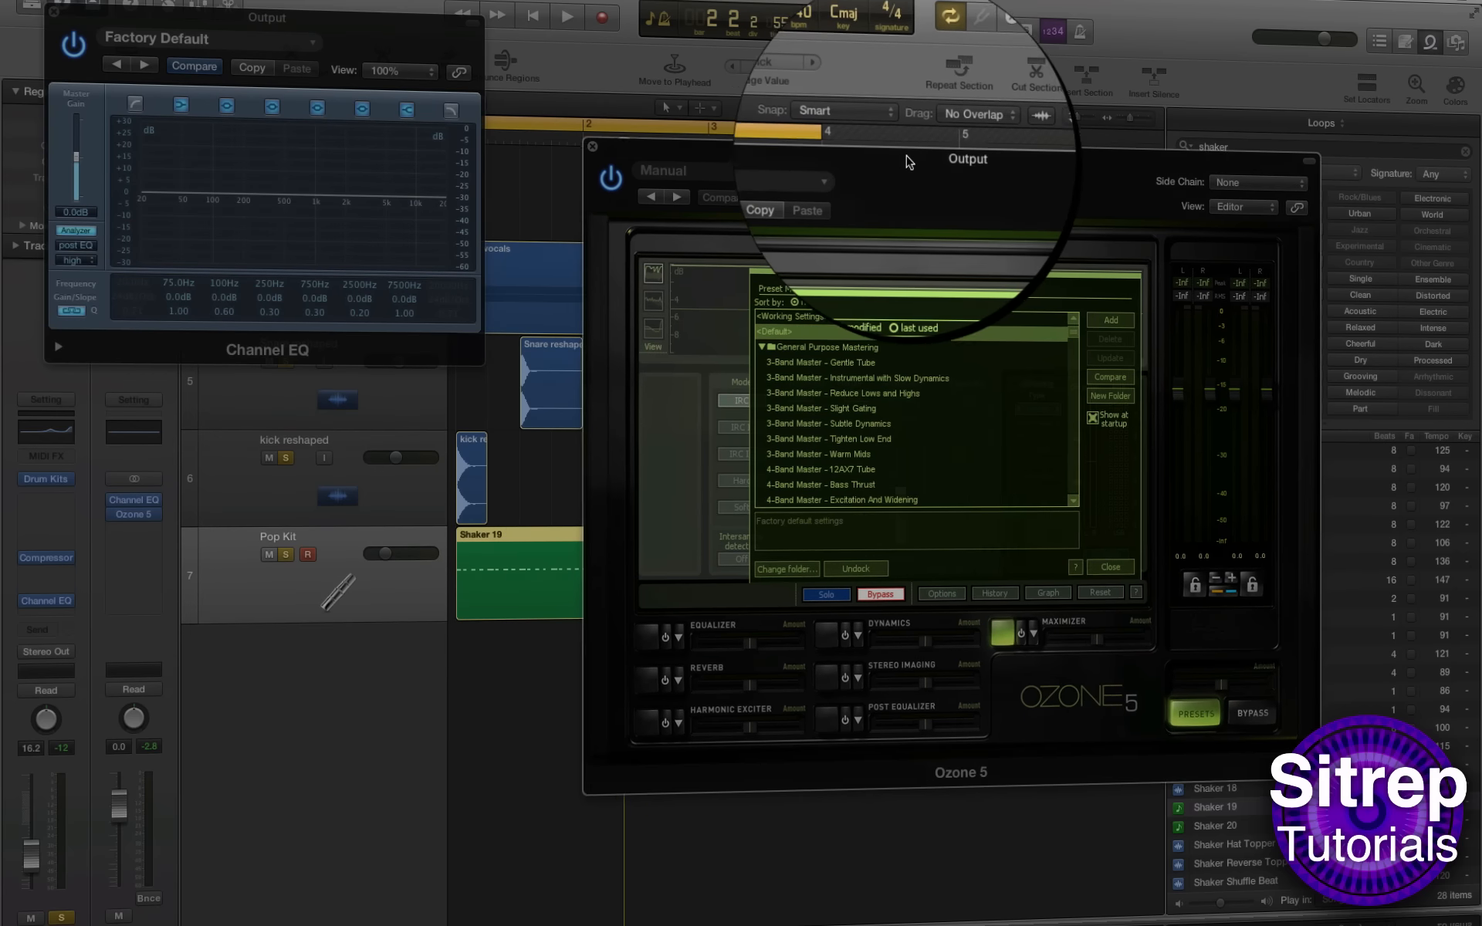
Step: Dismiss Ozone's preset manager and enable the Reverb with its wet mix at 13.3% and low cut at 1296 Hz
{"action": "left_click_drag", "start_coordinate": [907, 160], "coordinate": [873, 137]}
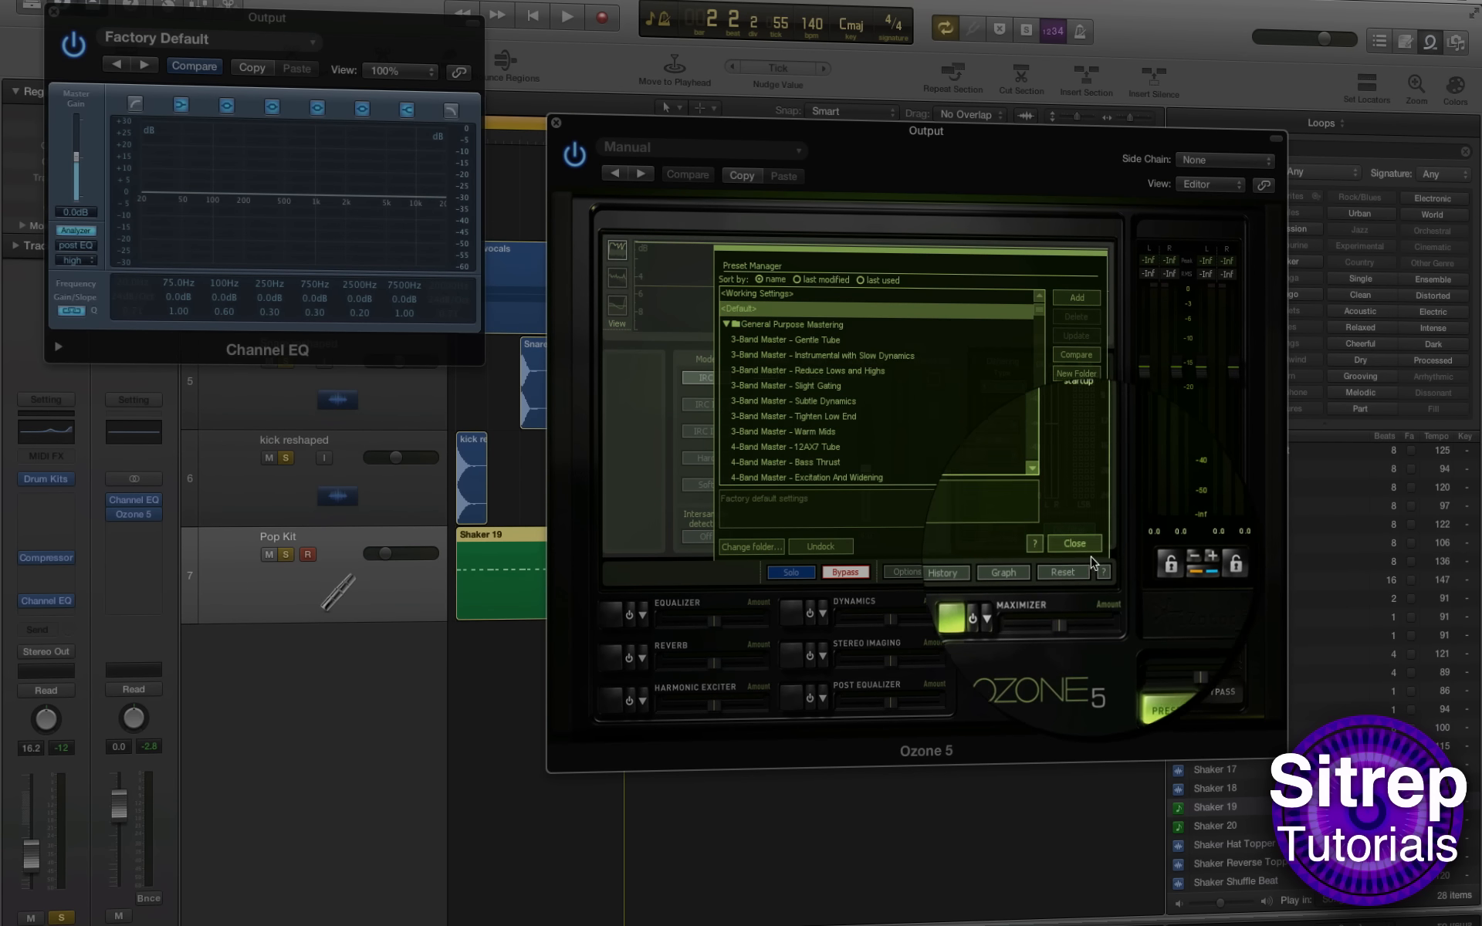
{"action": "left_click", "coordinate": [1081, 550]}
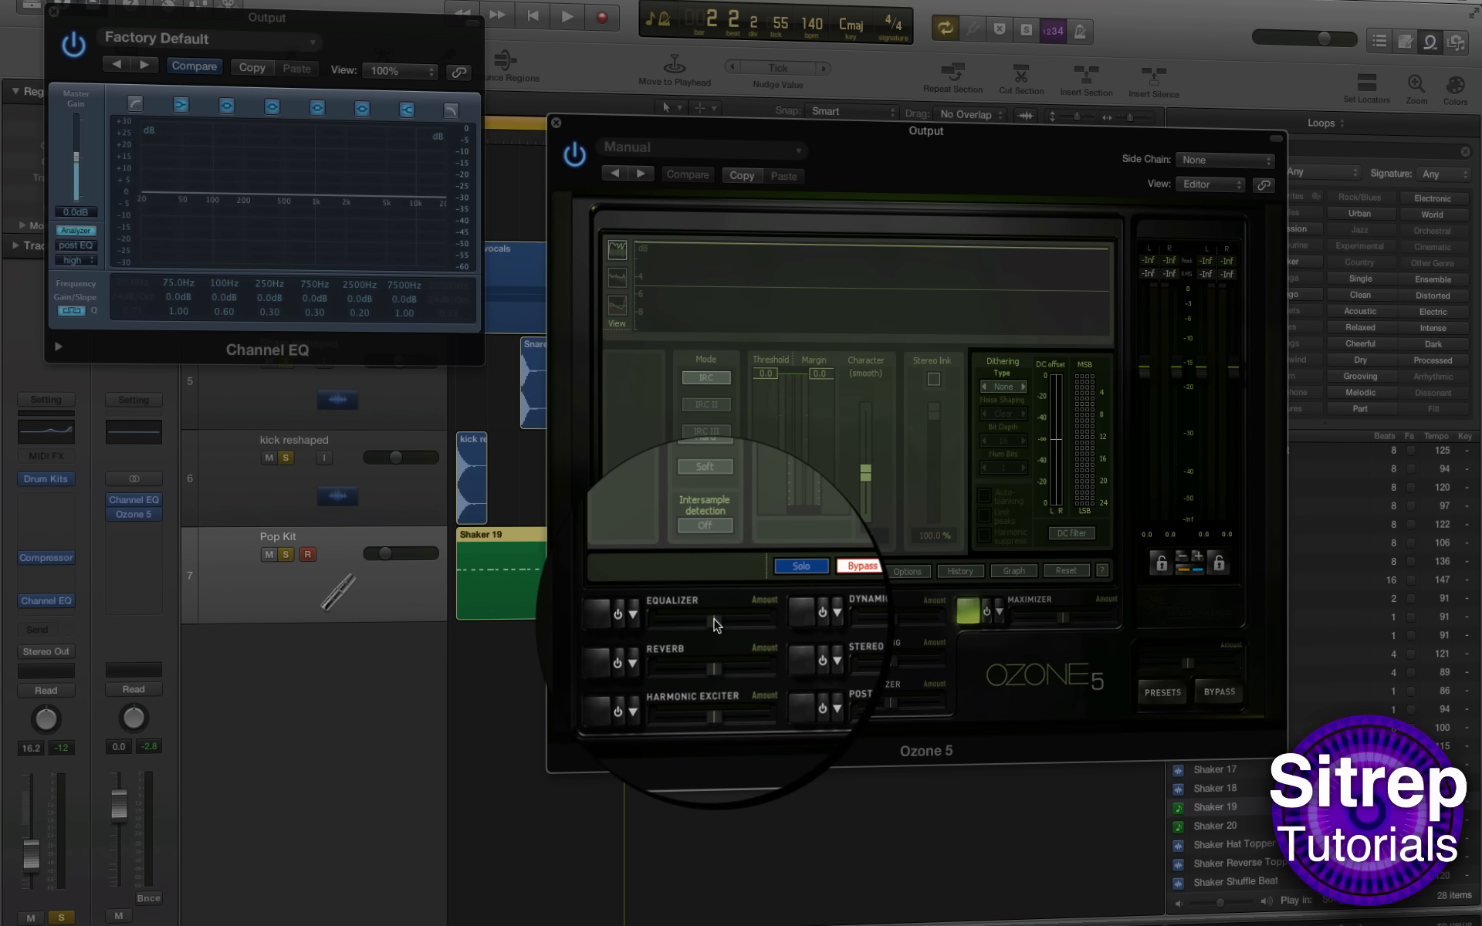
{"action": "left_click", "coordinate": [628, 657]}
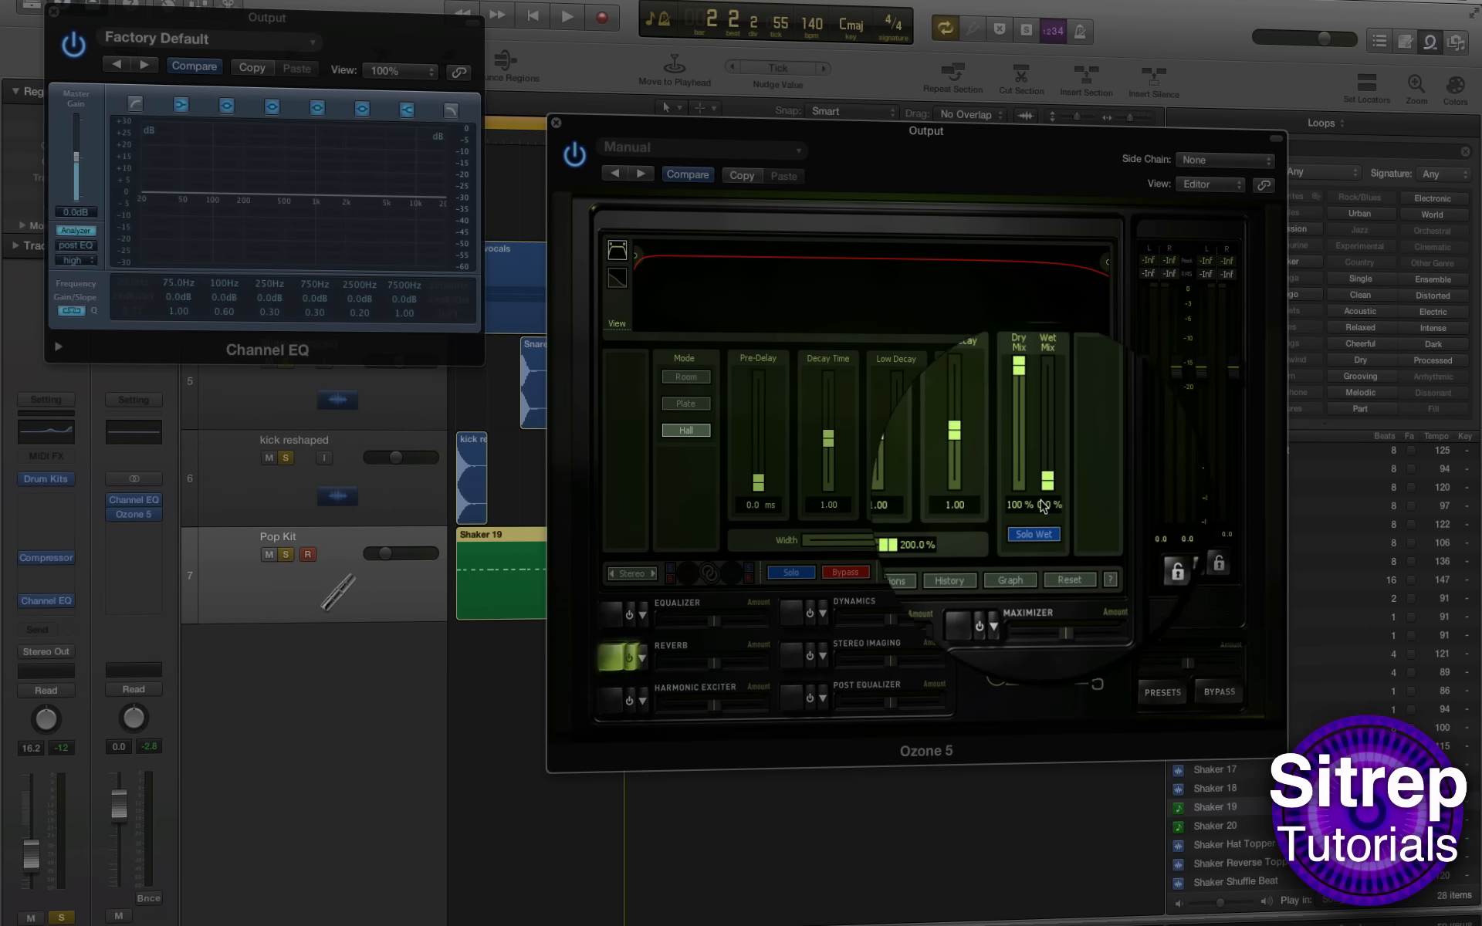
{"action": "left_click_drag", "start_coordinate": [1047, 471], "coordinate": [1048, 458]}
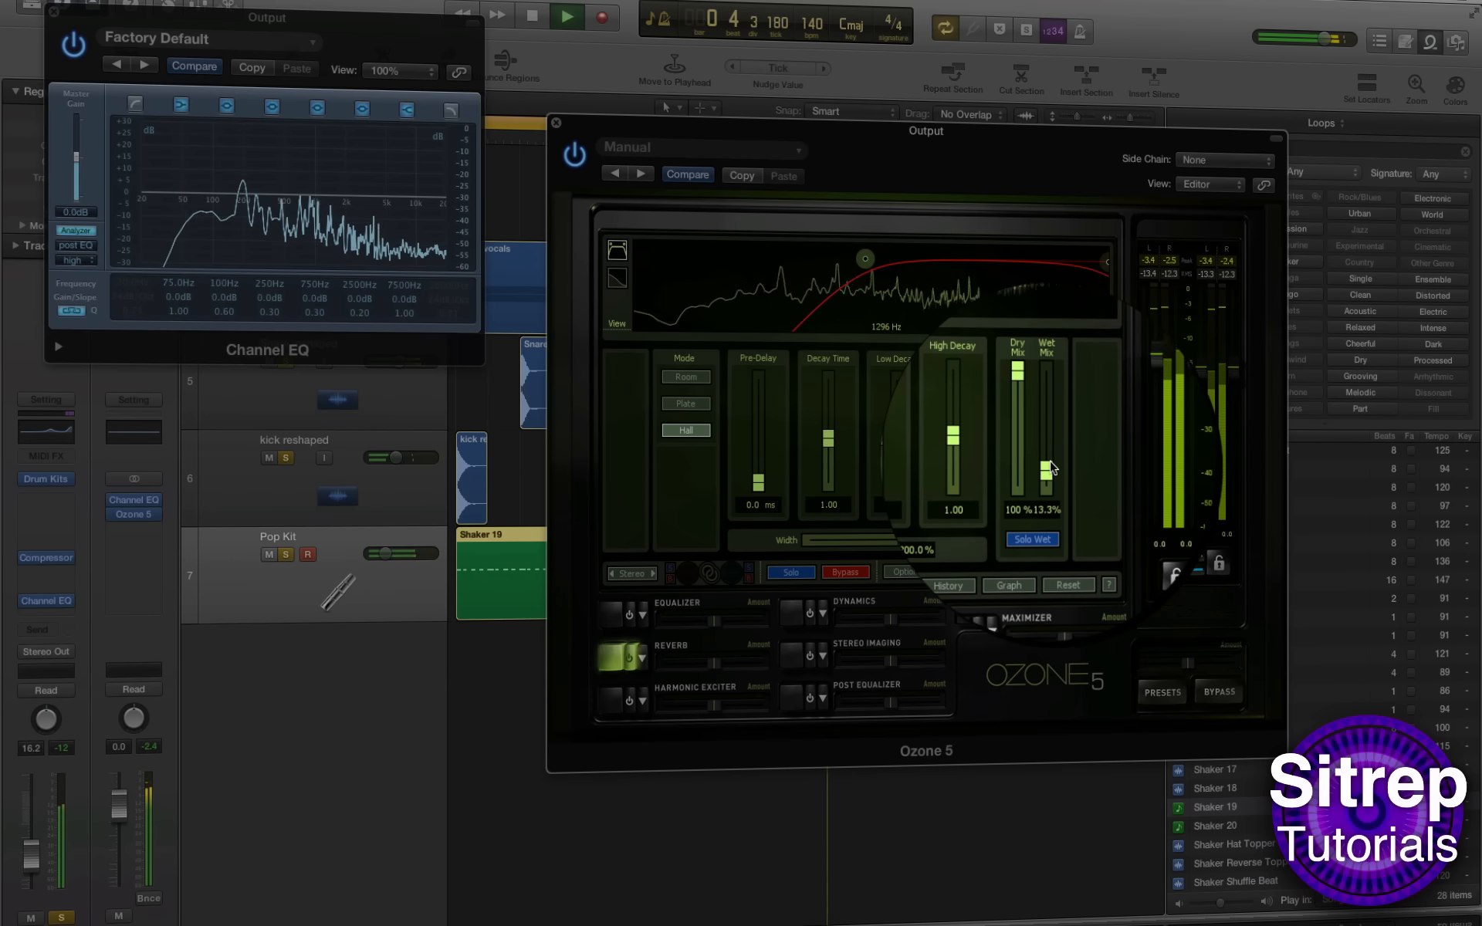
{"action": "key", "text": "space"}
Step: Enable Stereo Imaging and set the widths of bands 1 to 4 to -100%, 53.1%, 43.8% and 100% while auditioning the loop
{"action": "left_click", "coordinate": [801, 653]}
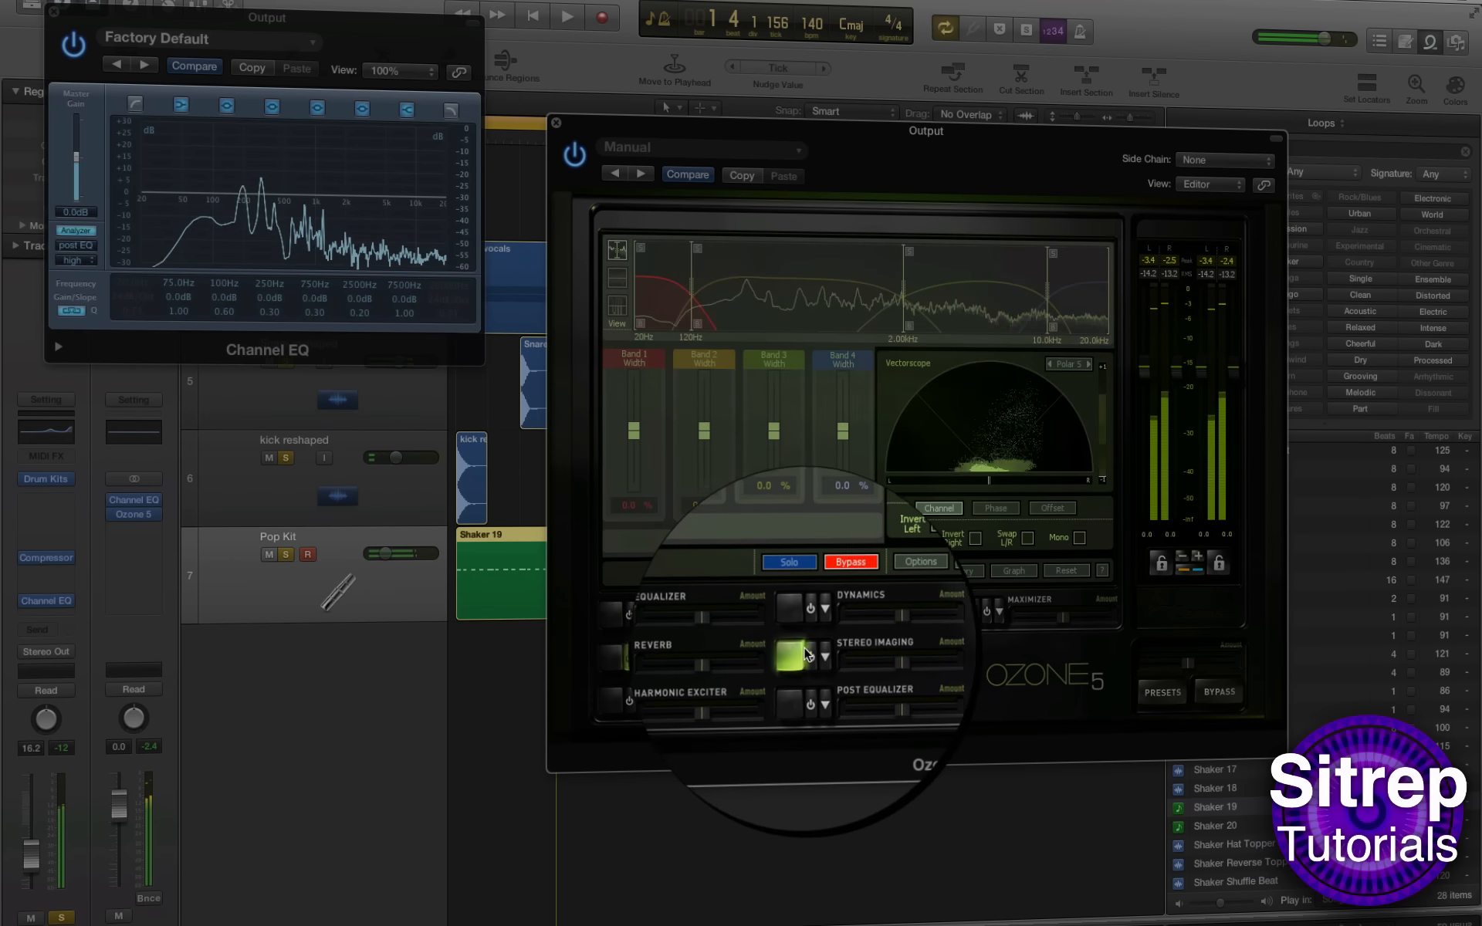
{"action": "key", "text": "space"}
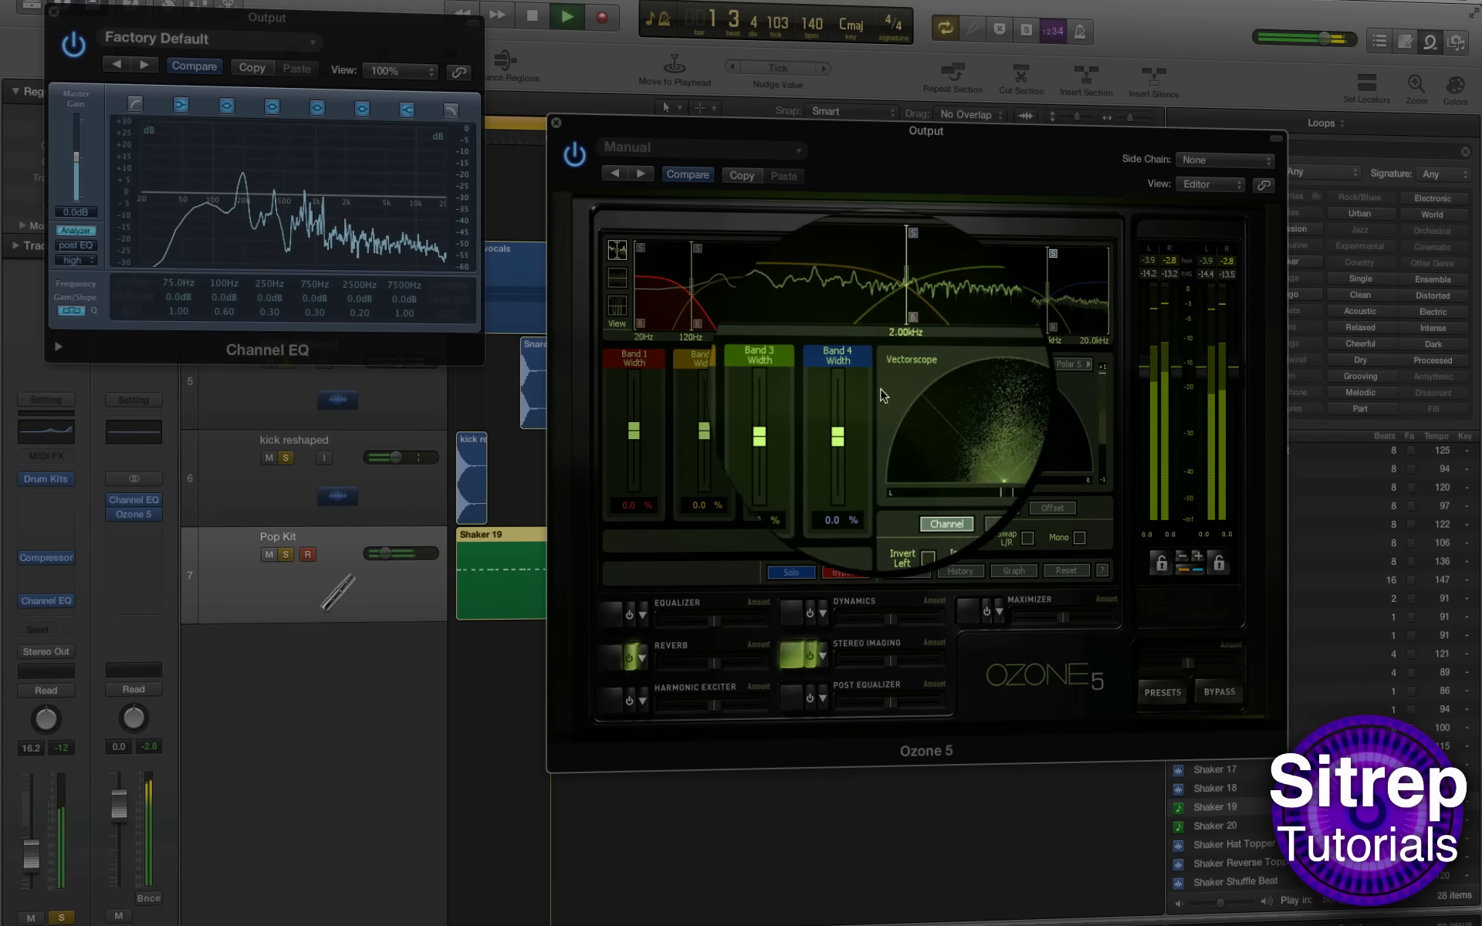
{"action": "left_click_drag", "start_coordinate": [839, 436], "coordinate": [844, 369]}
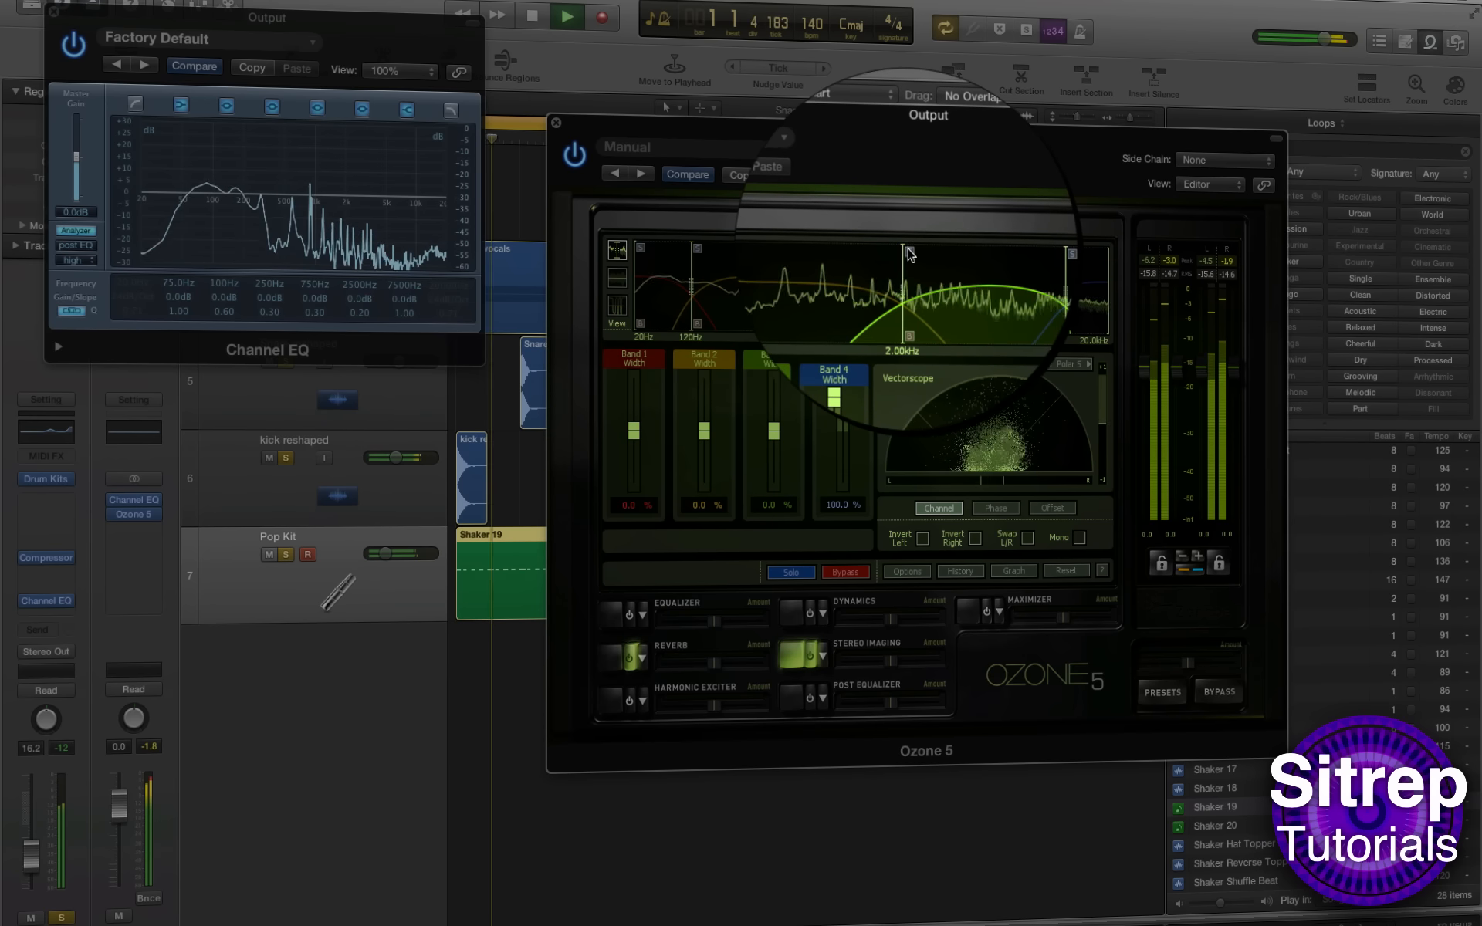
{"action": "key", "text": "space"}
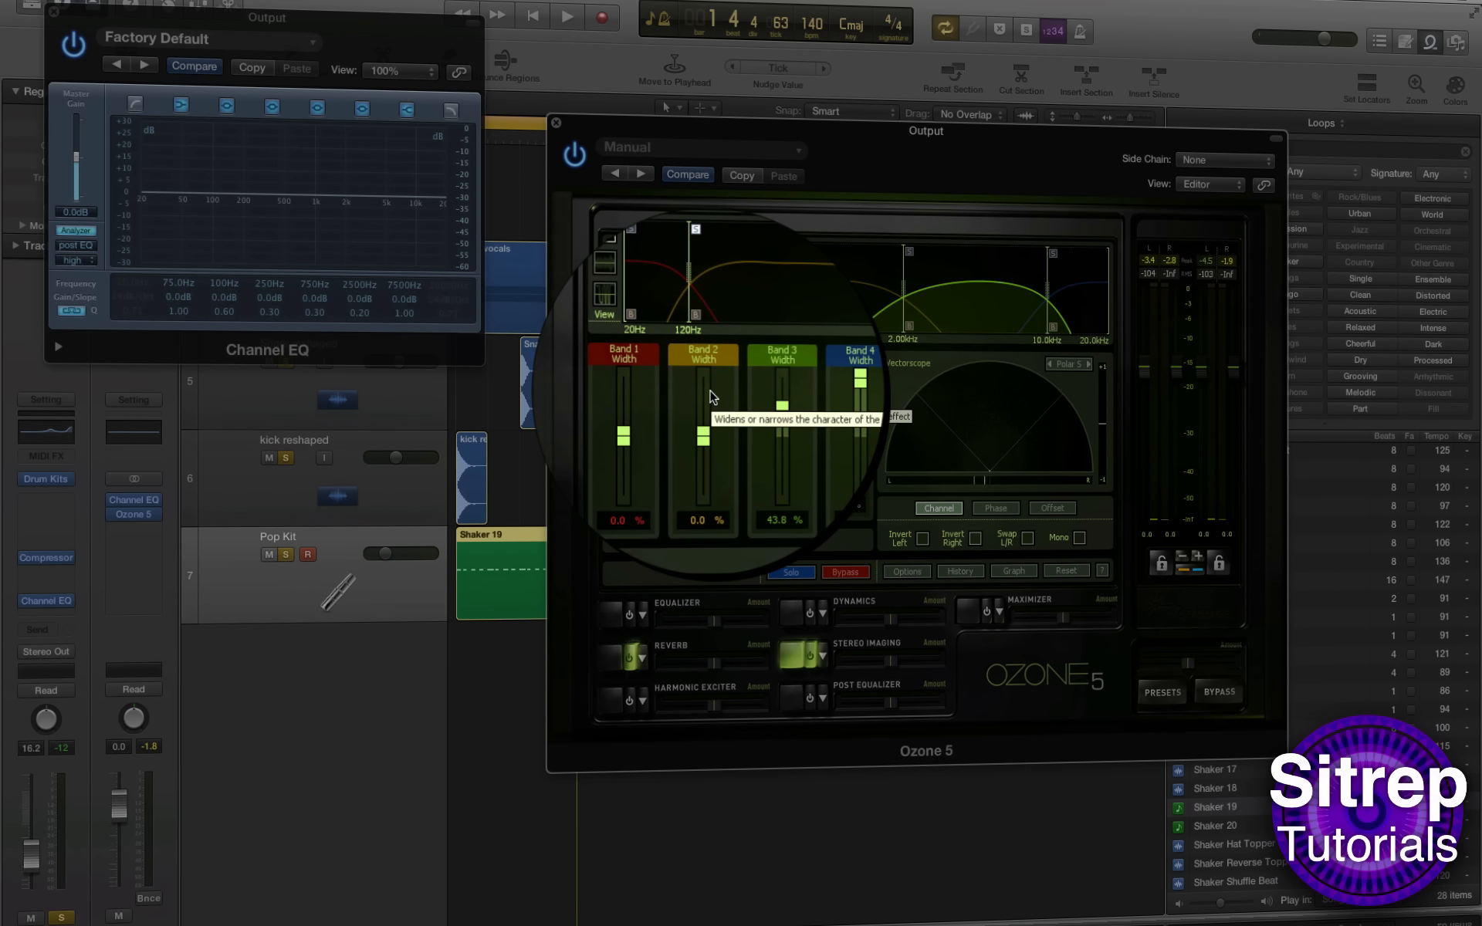
{"action": "key", "text": "space"}
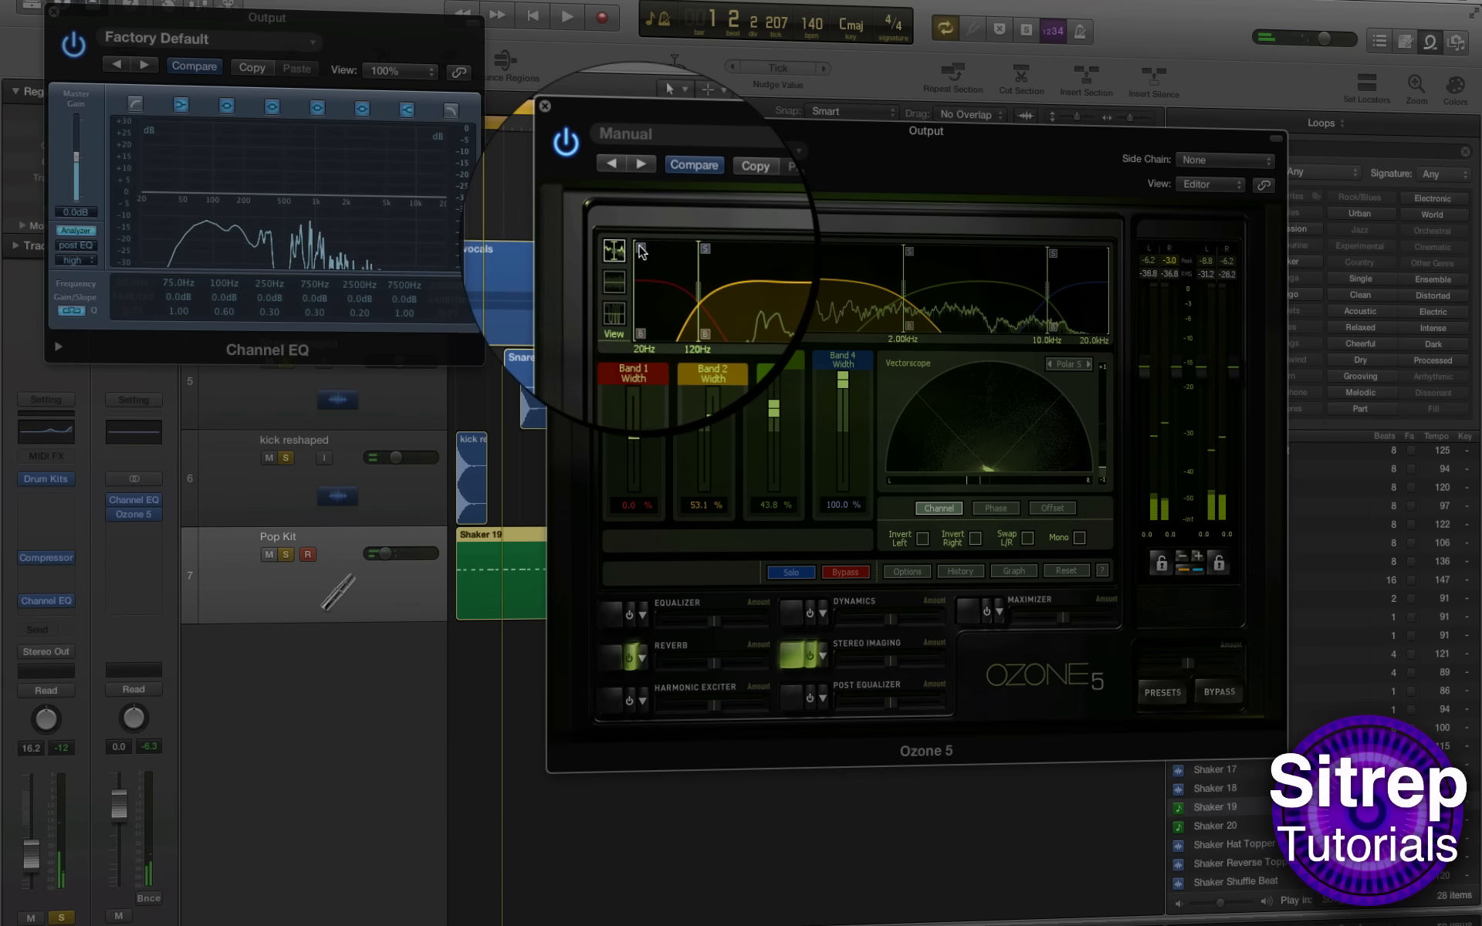
{"action": "left_click", "coordinate": [639, 247]}
{"action": "left_click_drag", "start_coordinate": [633, 431], "coordinate": [632, 563]}
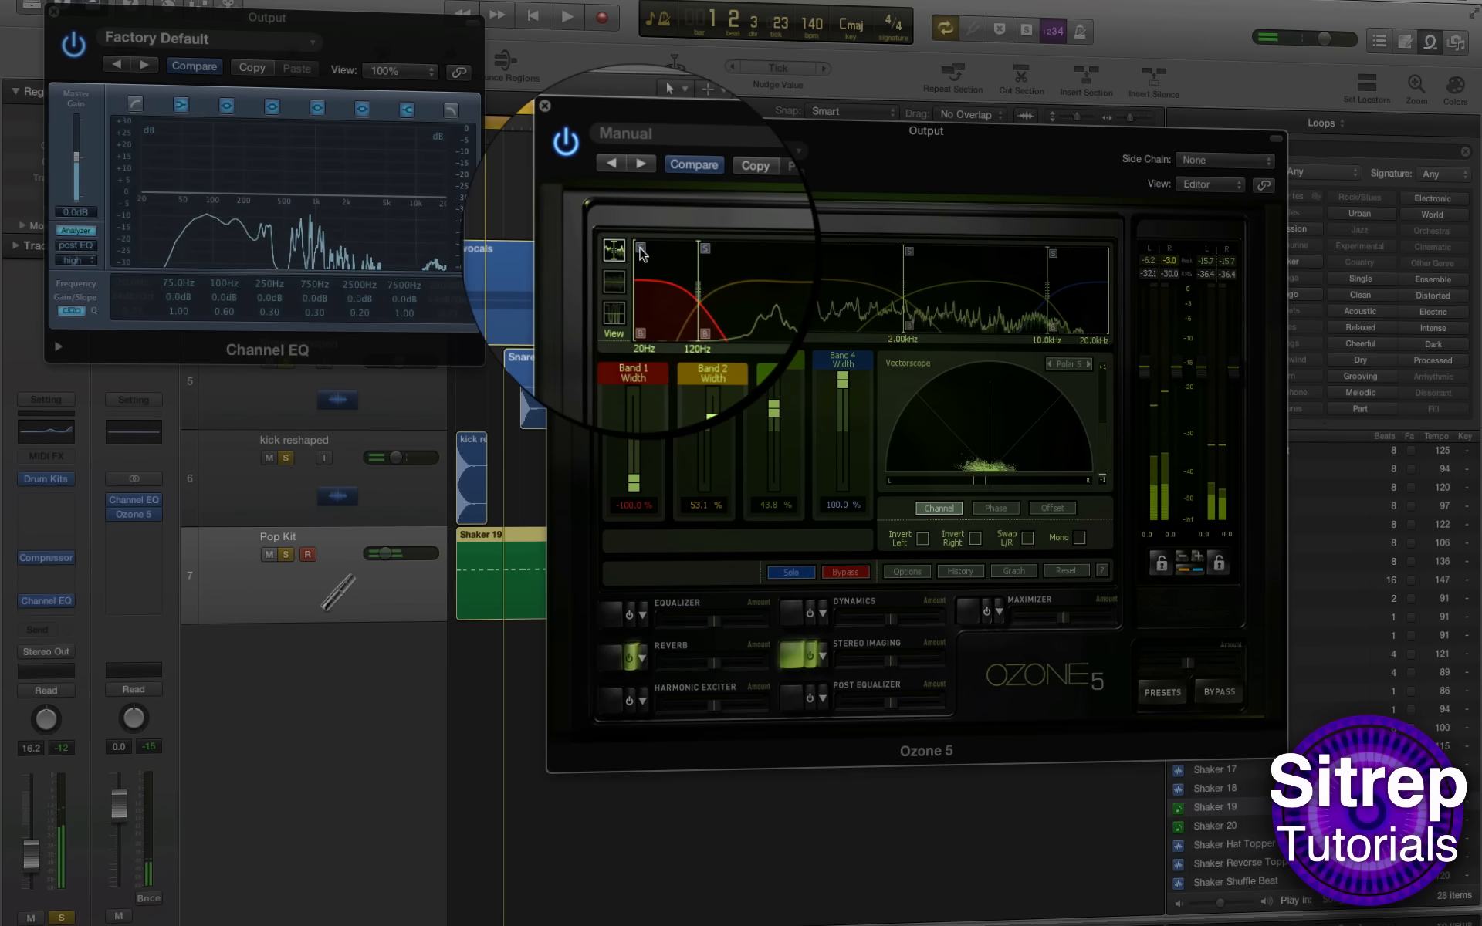
Step: Enable the Harmonic Exciter in Tape mode with amounts of 1.0, 0.9, 0.5 and 1.1 for bands 1 to 4
{"action": "left_click", "coordinate": [618, 696]}
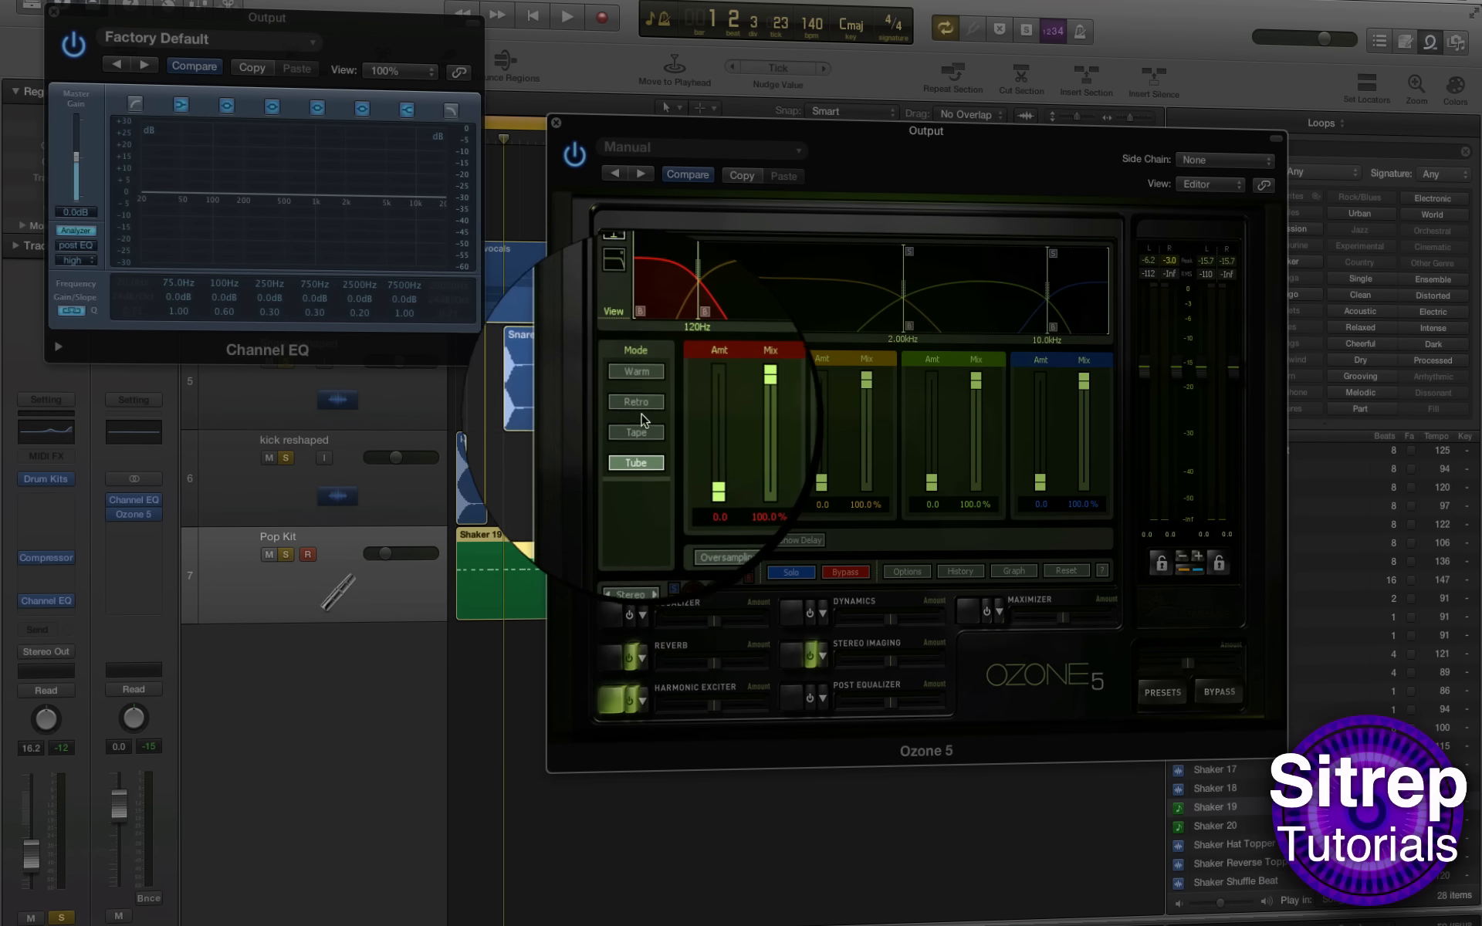
{"action": "left_click", "coordinate": [639, 433]}
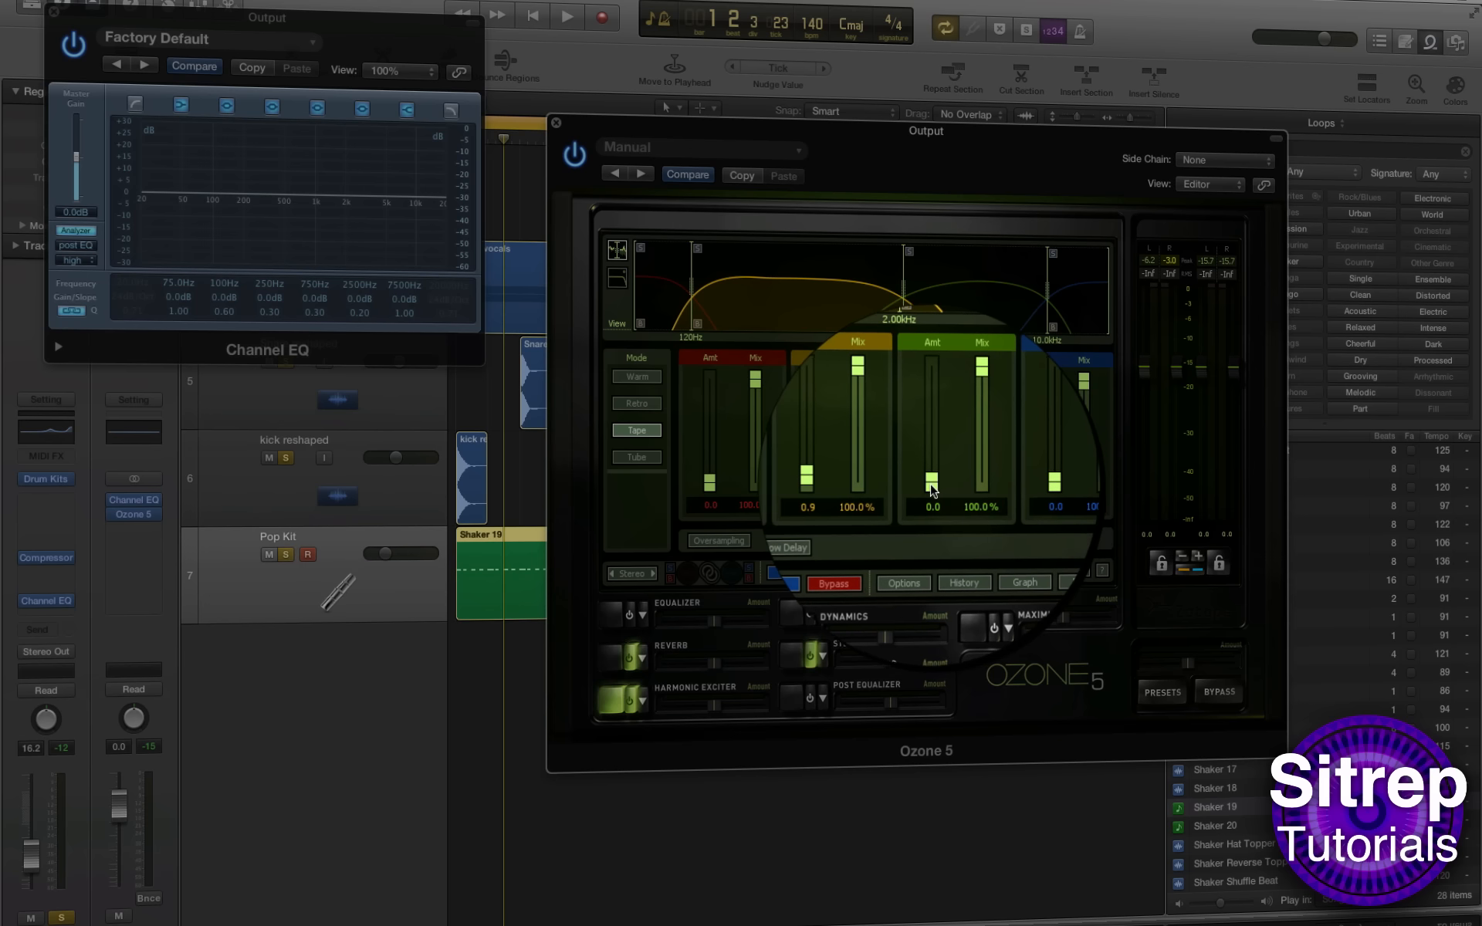
{"action": "left_click_drag", "start_coordinate": [932, 479], "coordinate": [933, 481]}
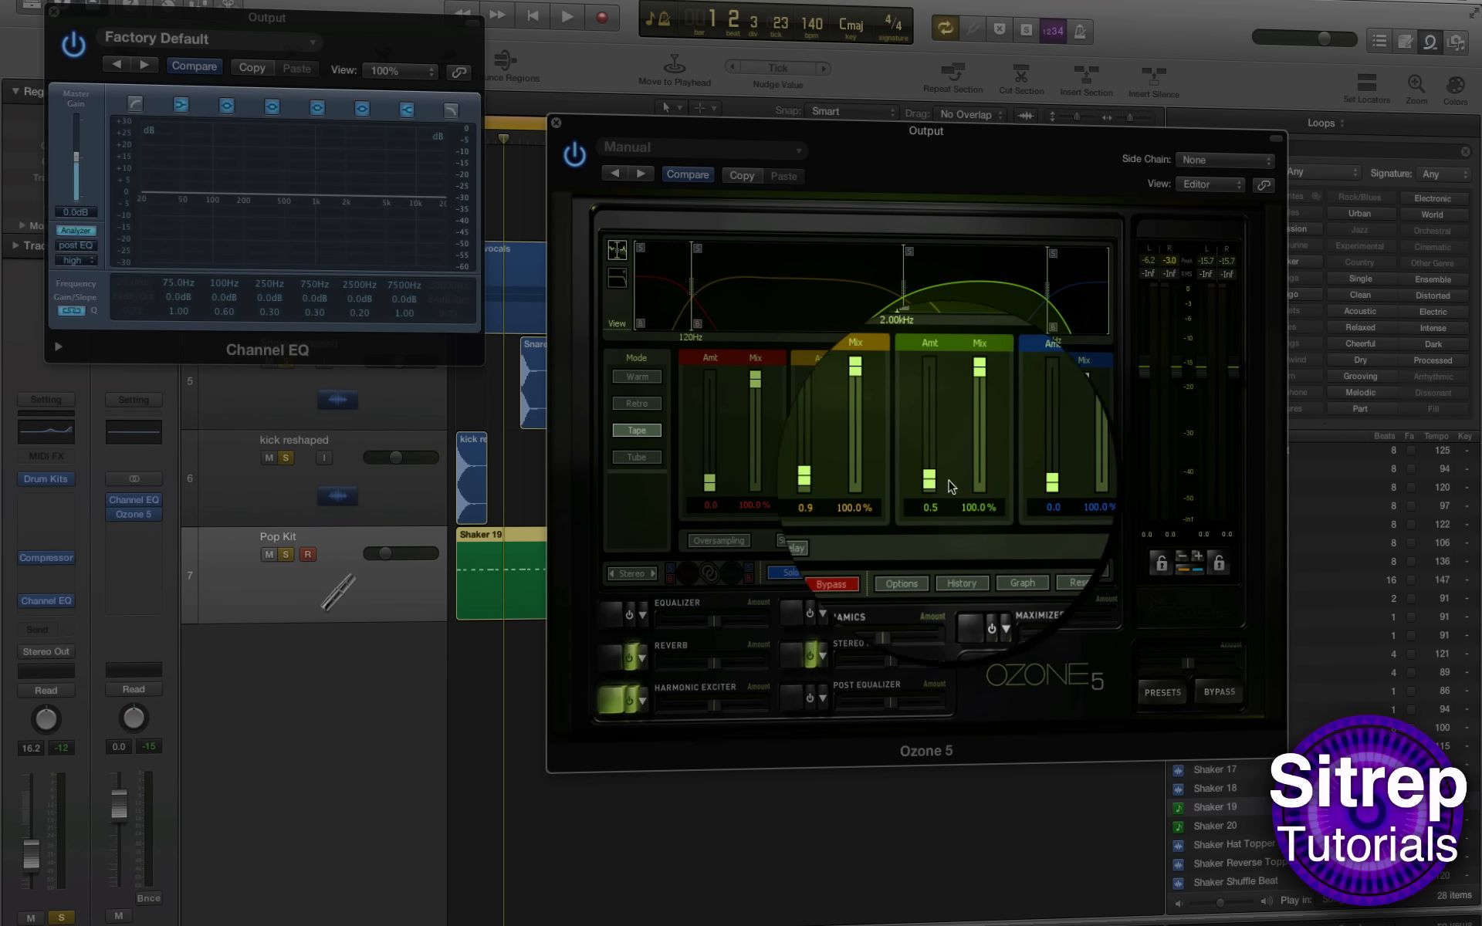
{"action": "left_click_drag", "start_coordinate": [1040, 485], "coordinate": [1041, 475]}
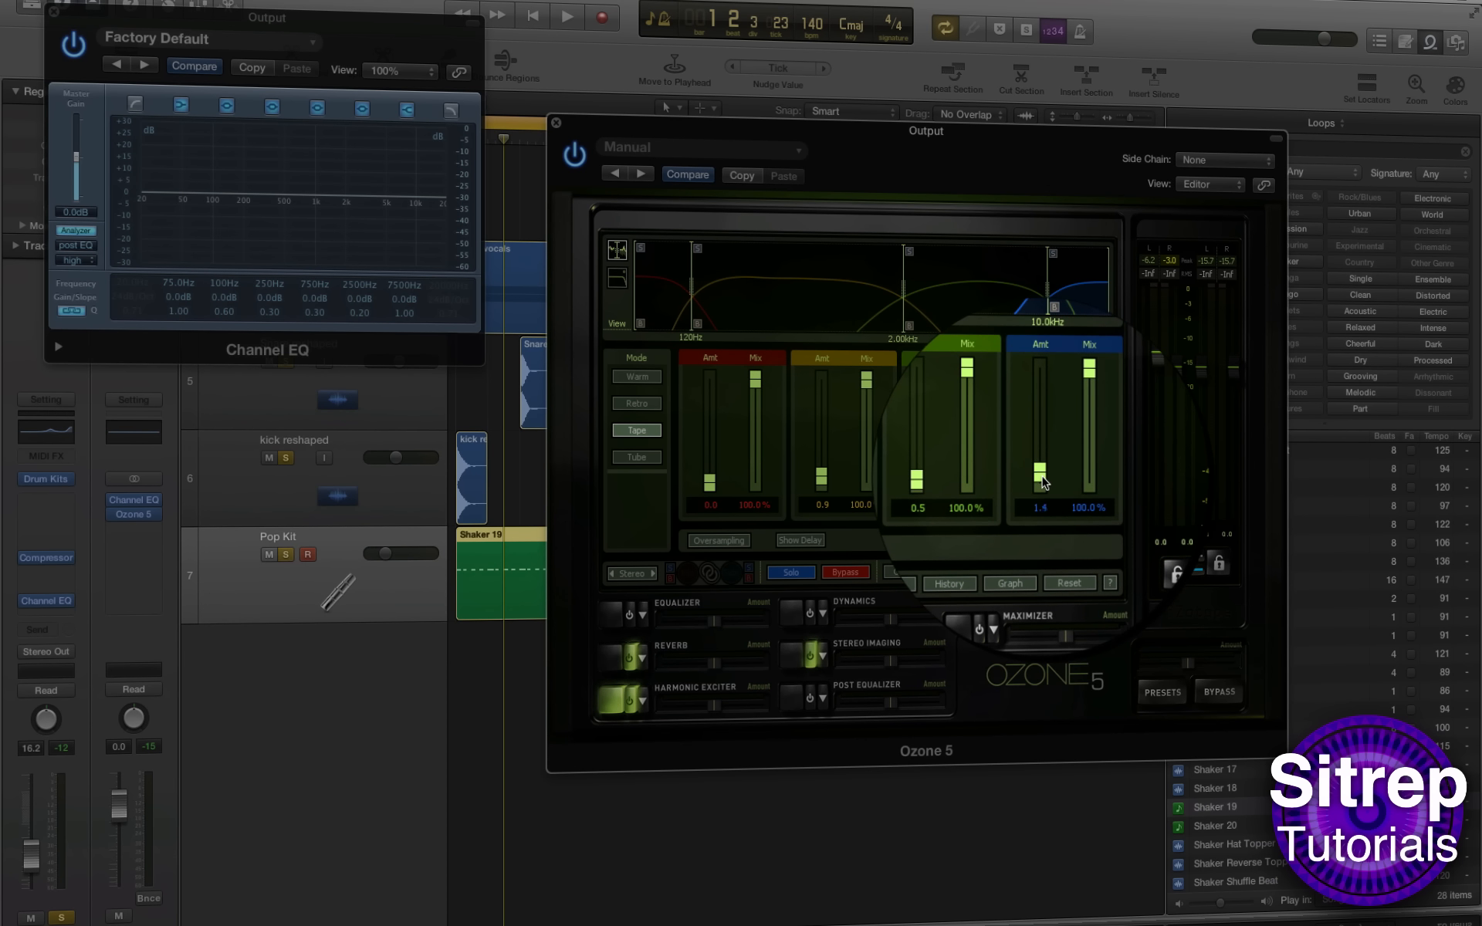
{"action": "left_click_drag", "start_coordinate": [710, 483], "coordinate": [710, 471]}
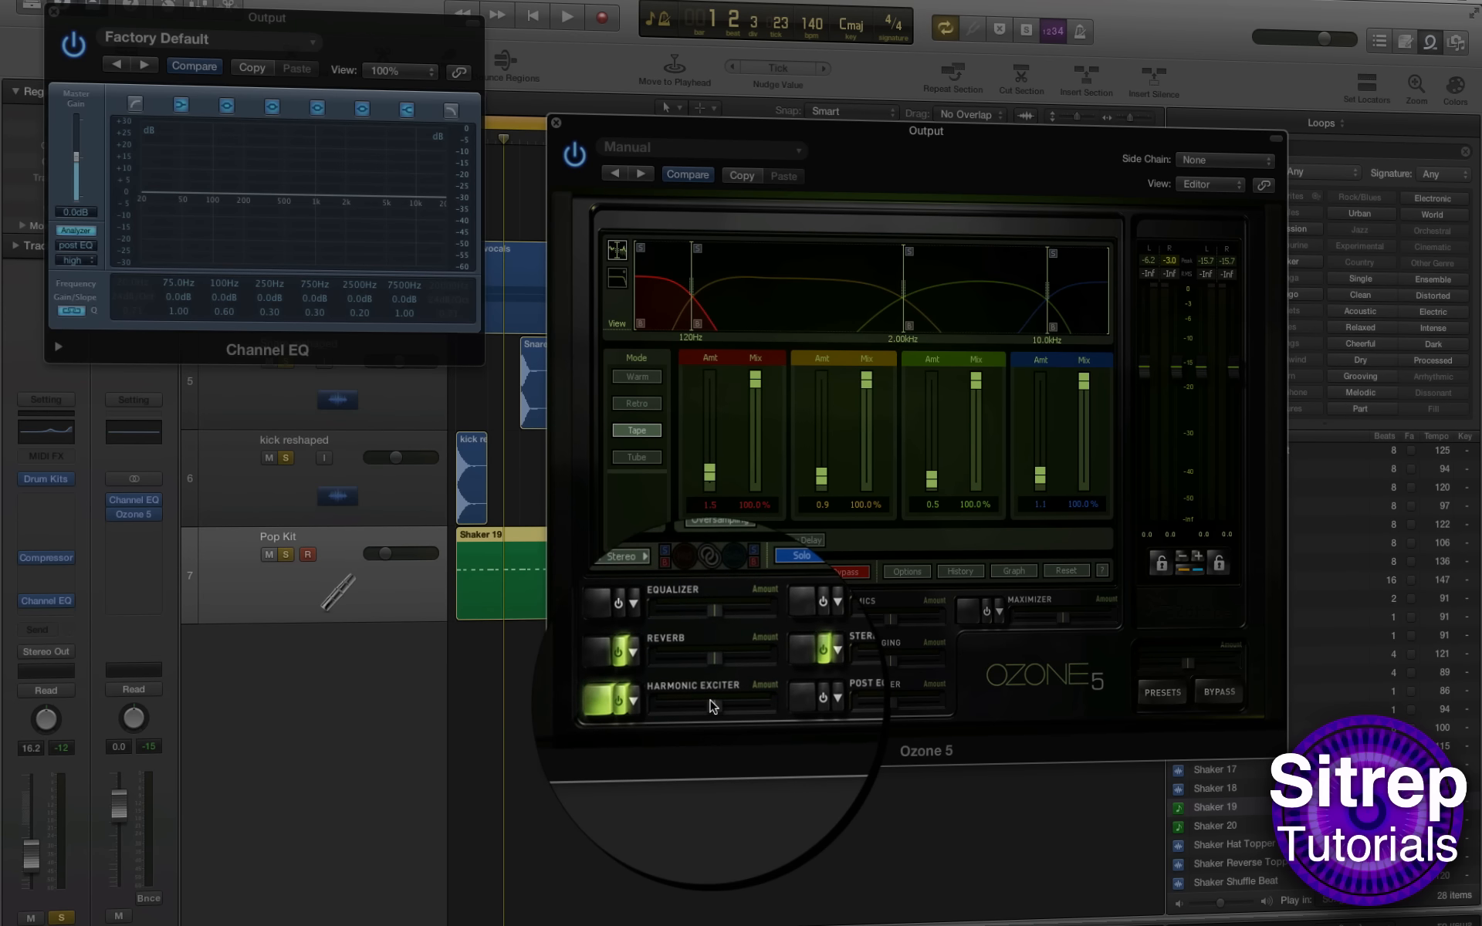
Step: Reduce the overall Harmonic Exciter amount while auditioning the loop
{"action": "left_click_drag", "start_coordinate": [709, 701], "coordinate": [679, 703]}
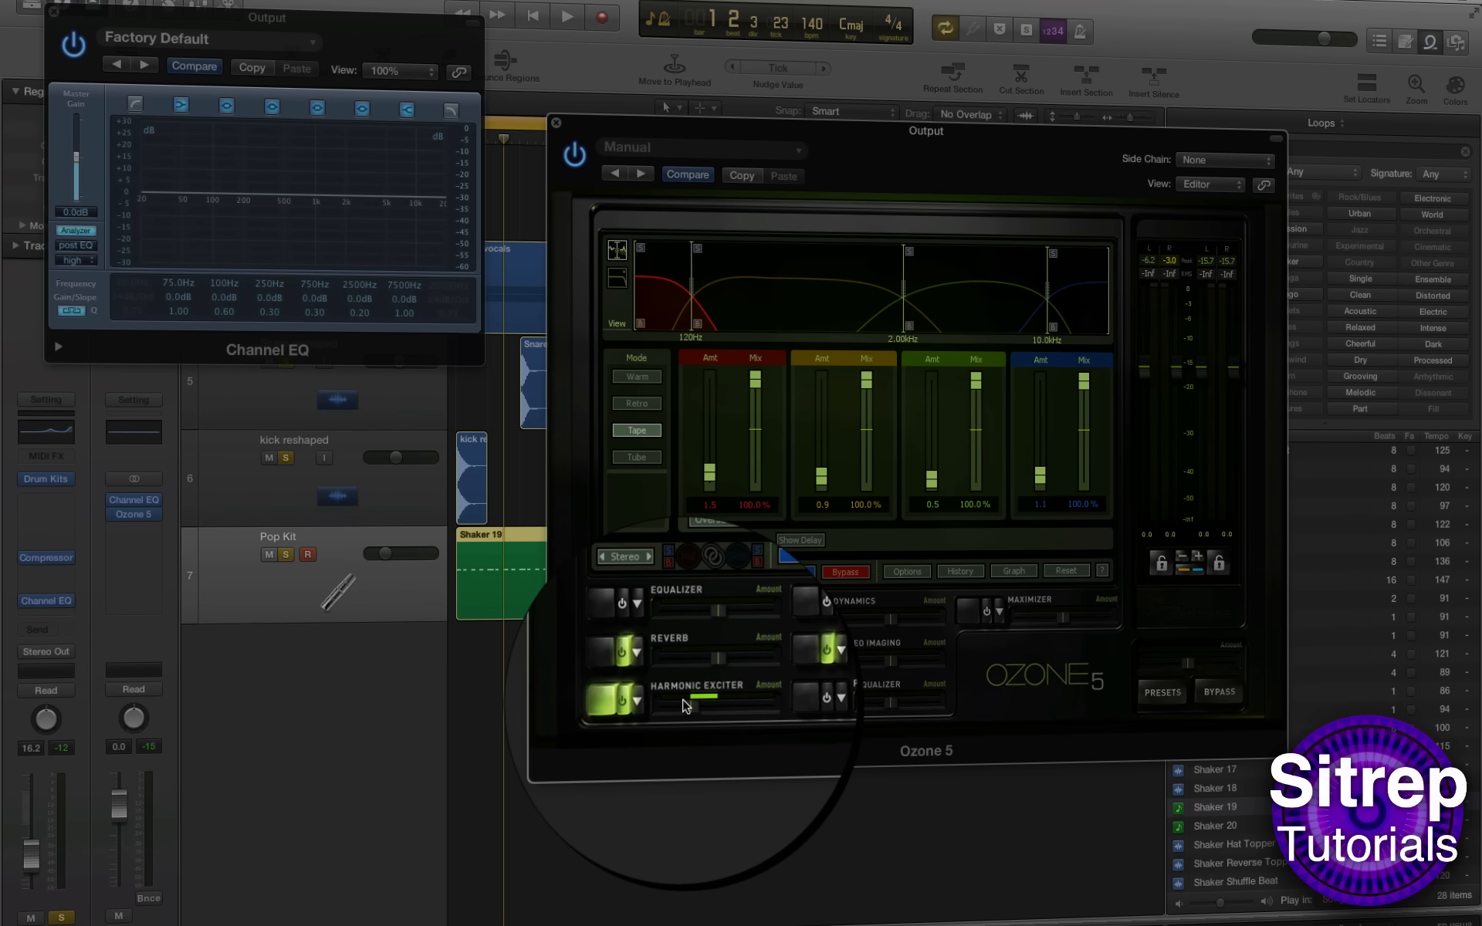
{"action": "key", "text": "space"}
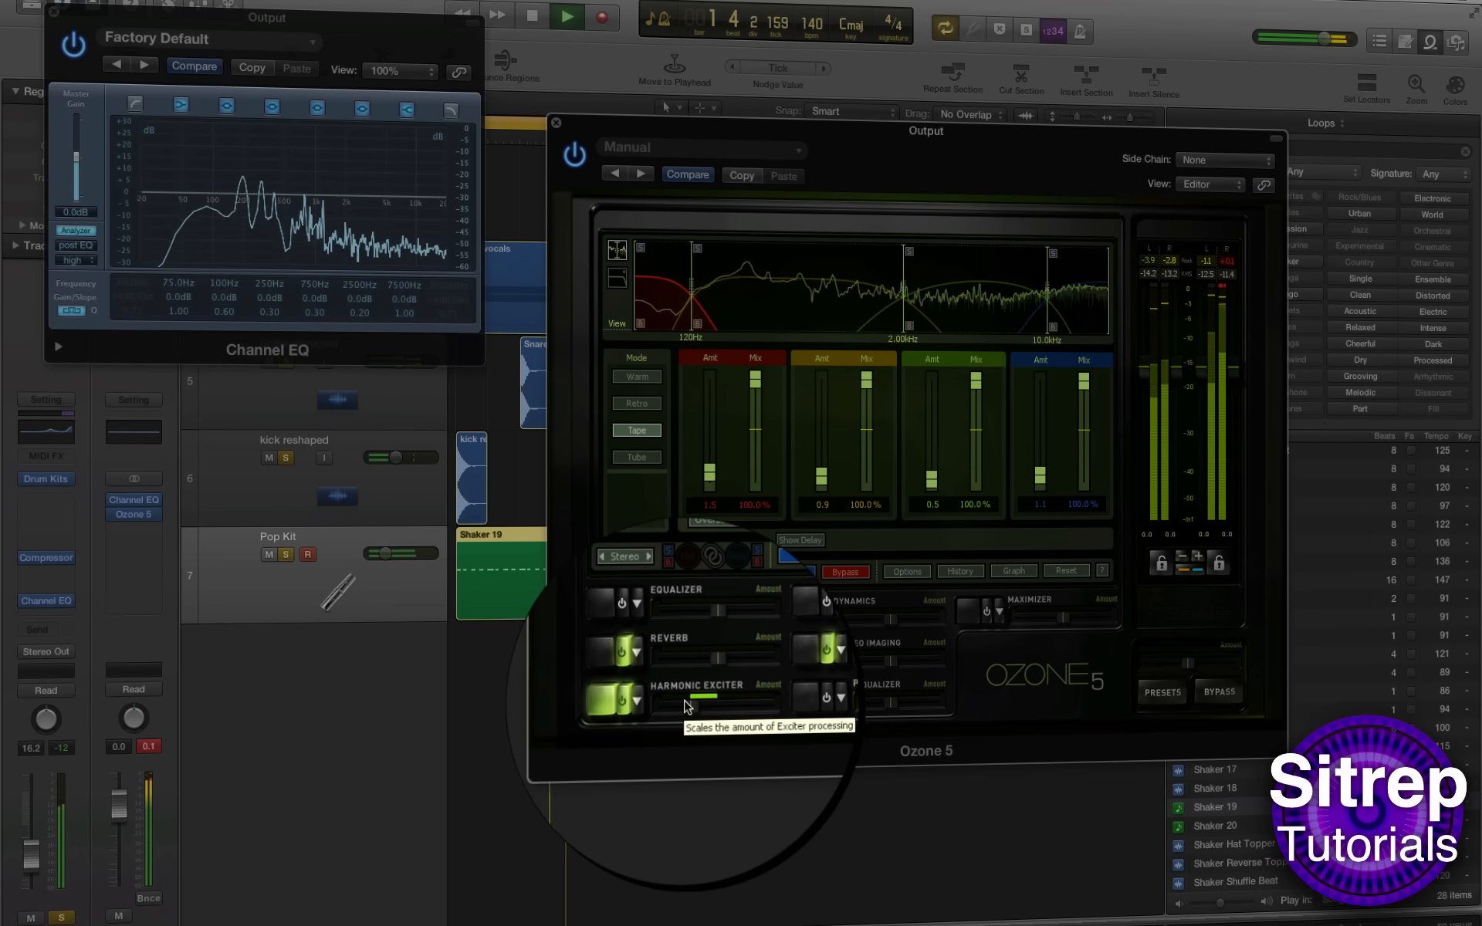
{"action": "left_click_drag", "start_coordinate": [690, 705], "coordinate": [681, 704]}
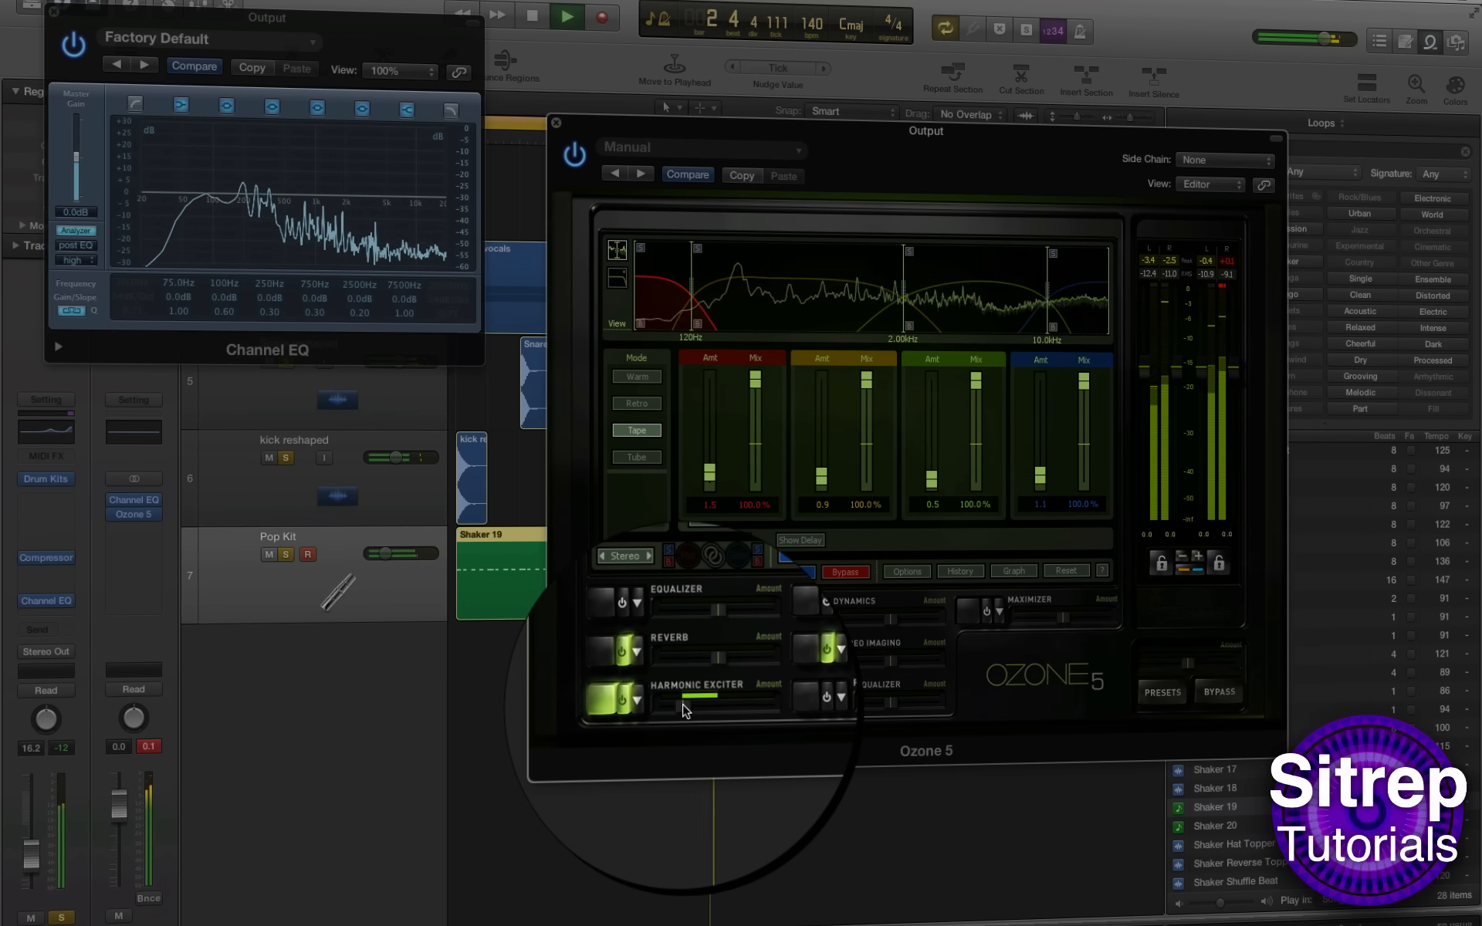
{"action": "key", "text": "space"}
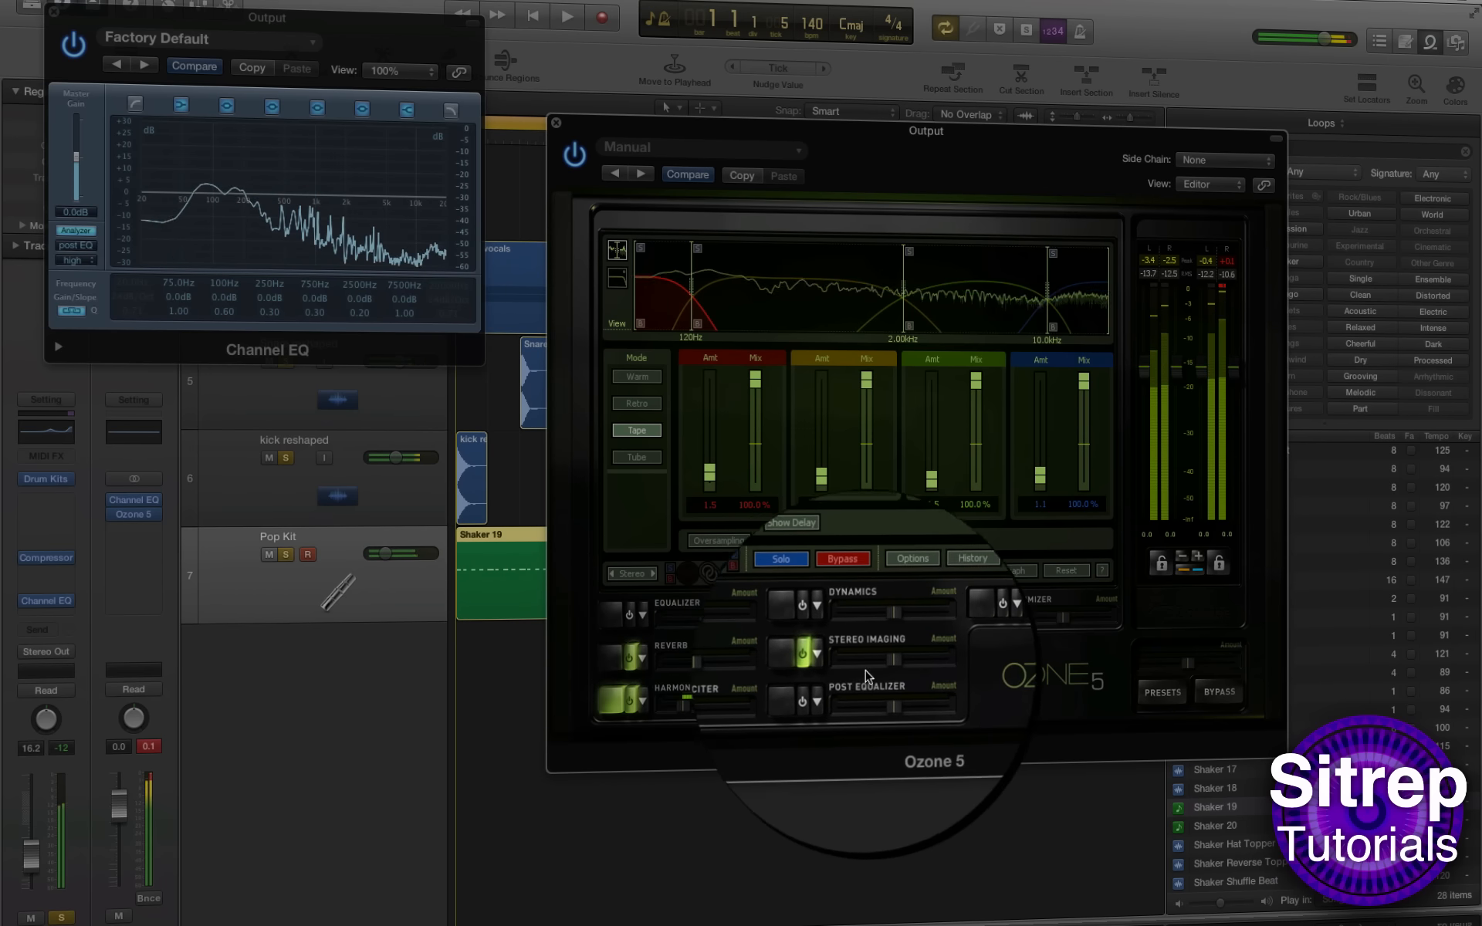
Step: Enable the Maximizer in IRC mode and listen to the loop through it
{"action": "left_click", "coordinate": [971, 624]}
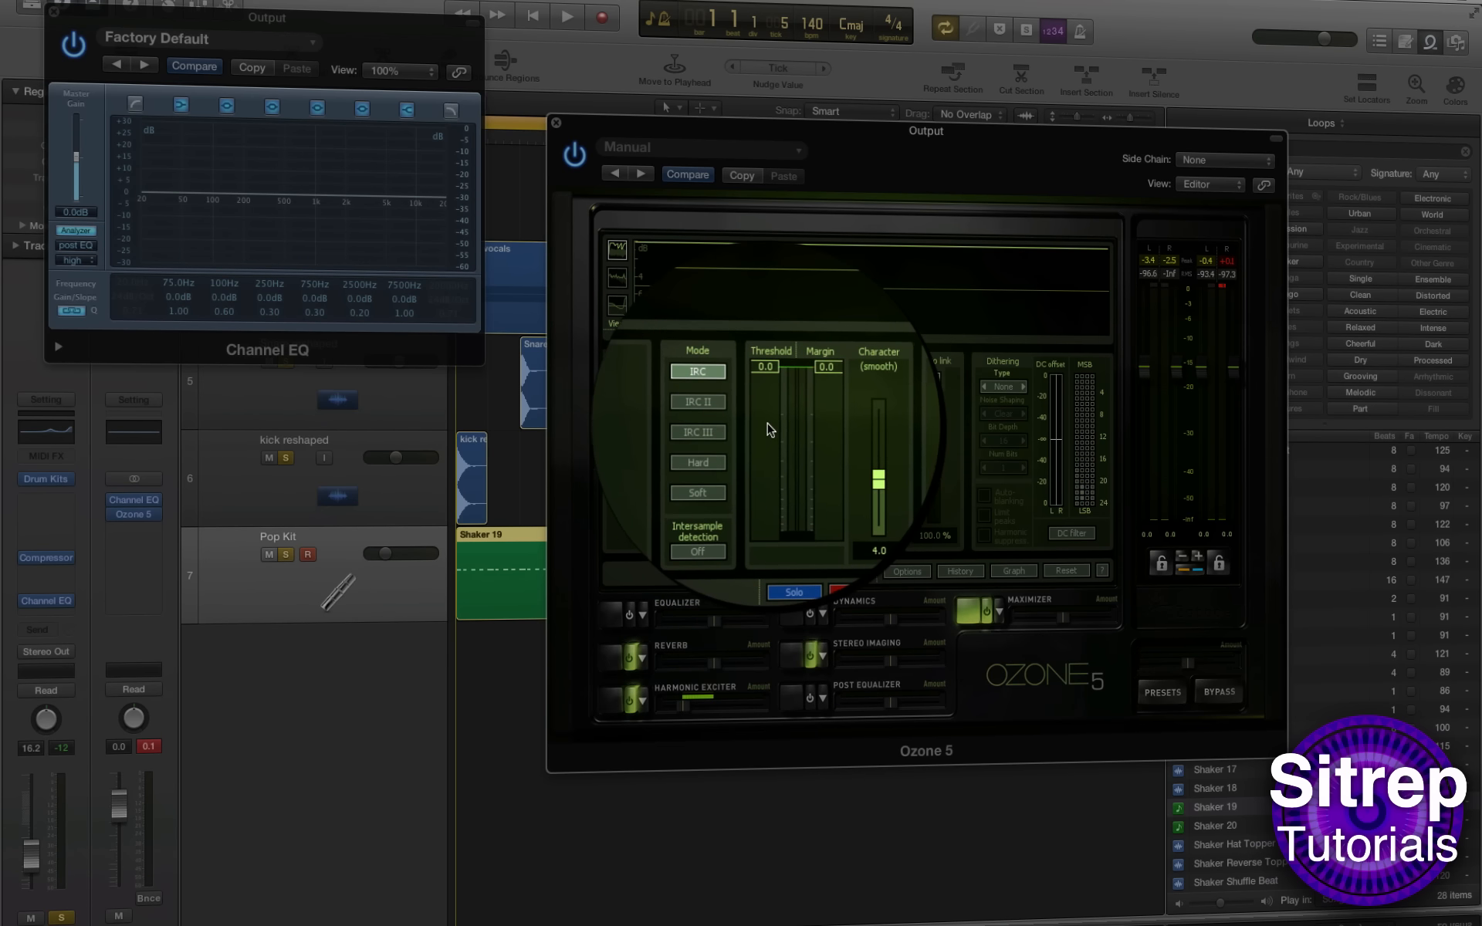
{"action": "key", "text": "space"}
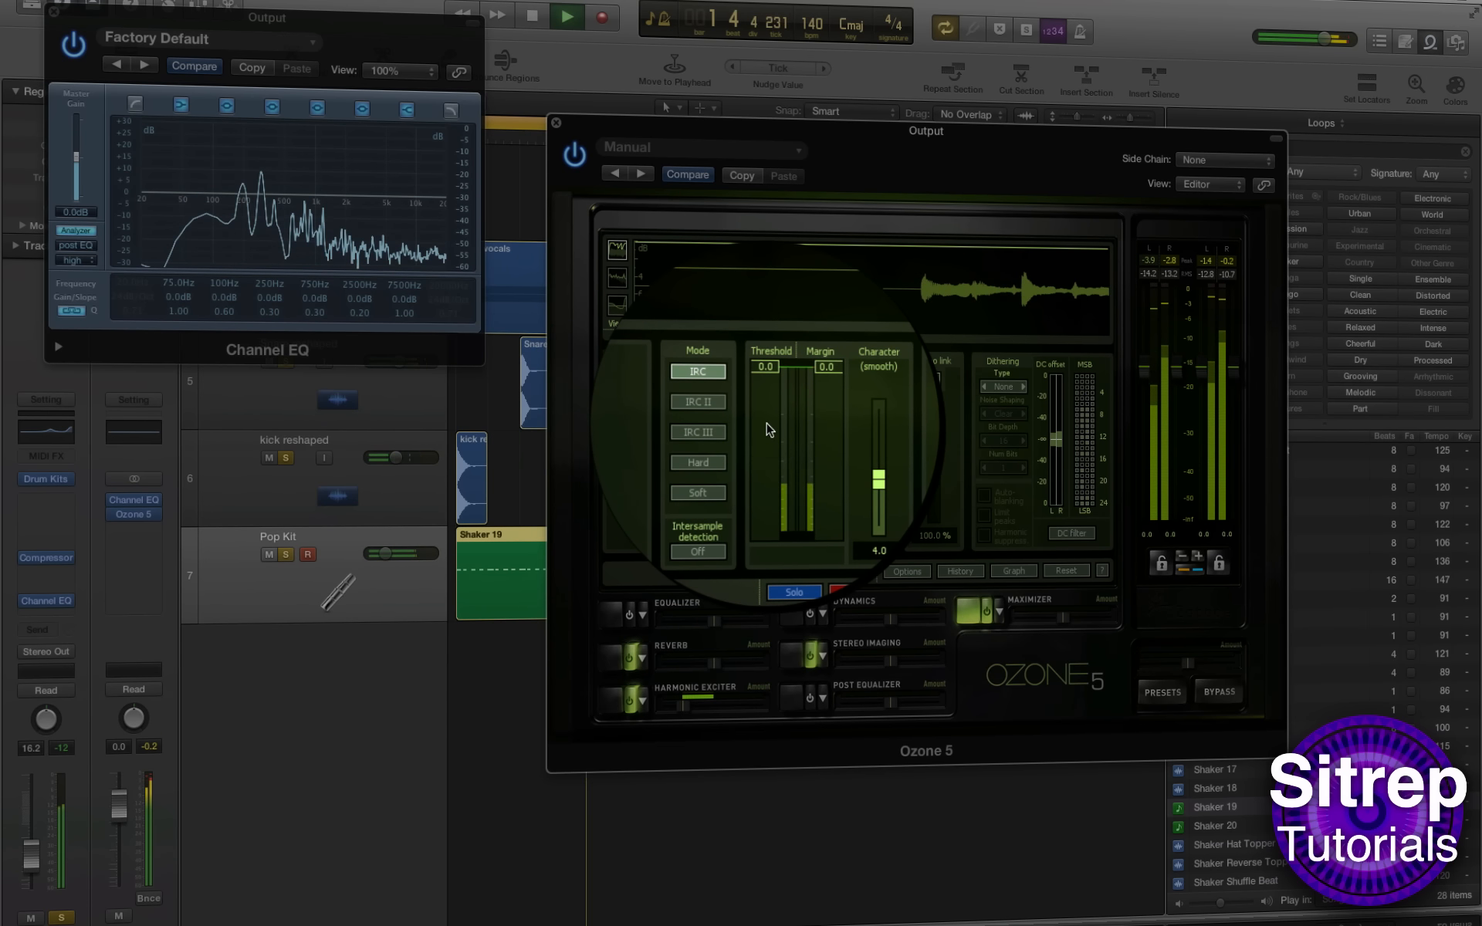
{"action": "key", "text": "space"}
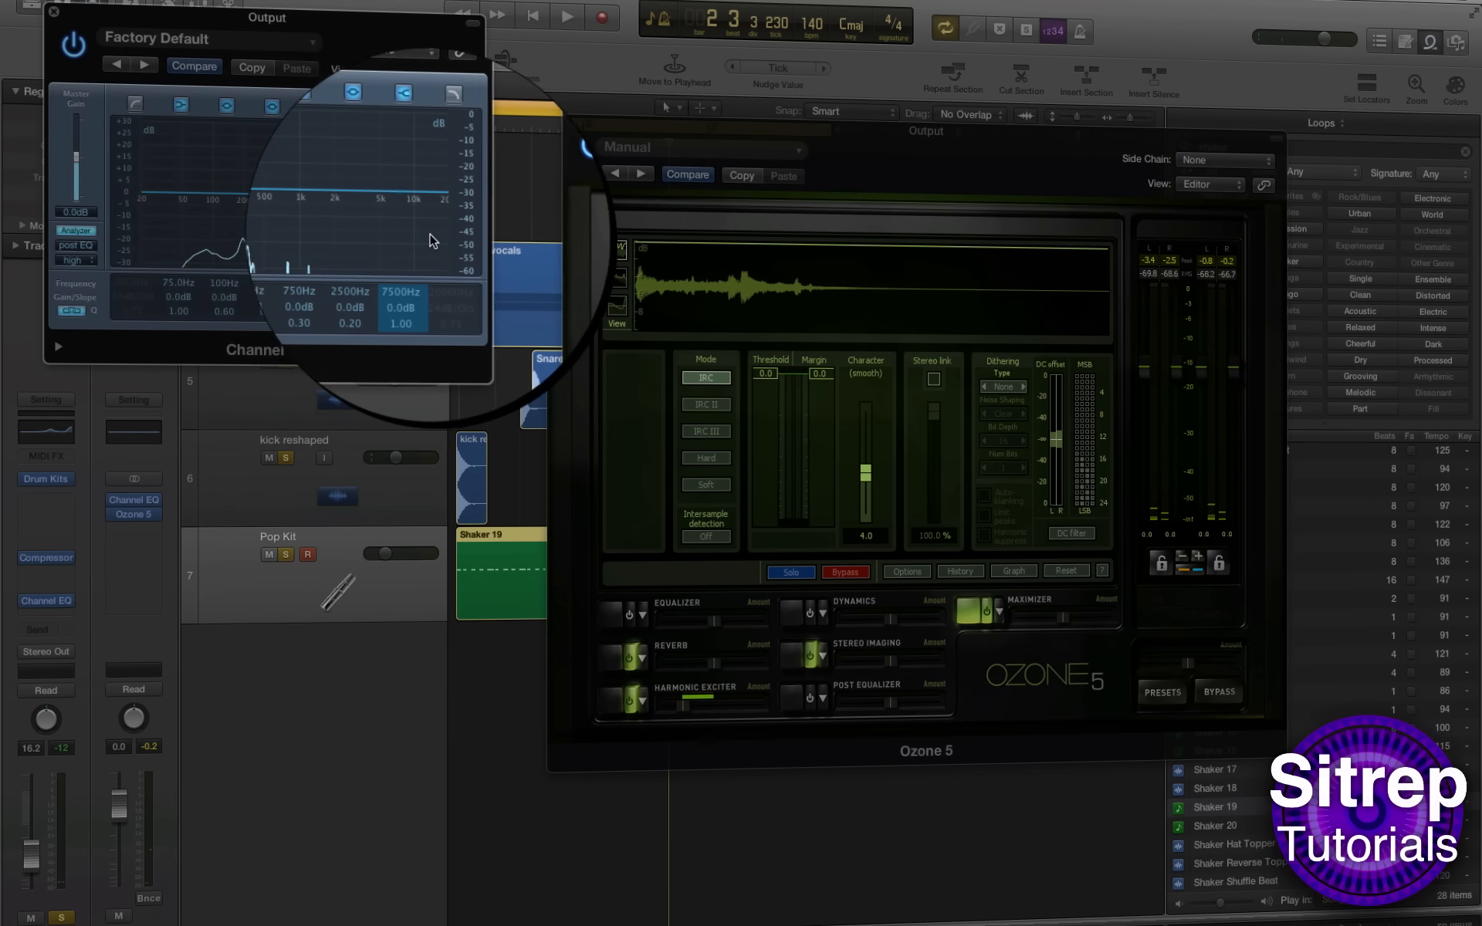
Step: Try an 11 dB high-shelf boost at 520 Hz in the Output's Channel EQ, recall its default setting and close it
{"action": "left_click_drag", "start_coordinate": [436, 241], "coordinate": [317, 207]}
{"action": "key", "text": "space"}
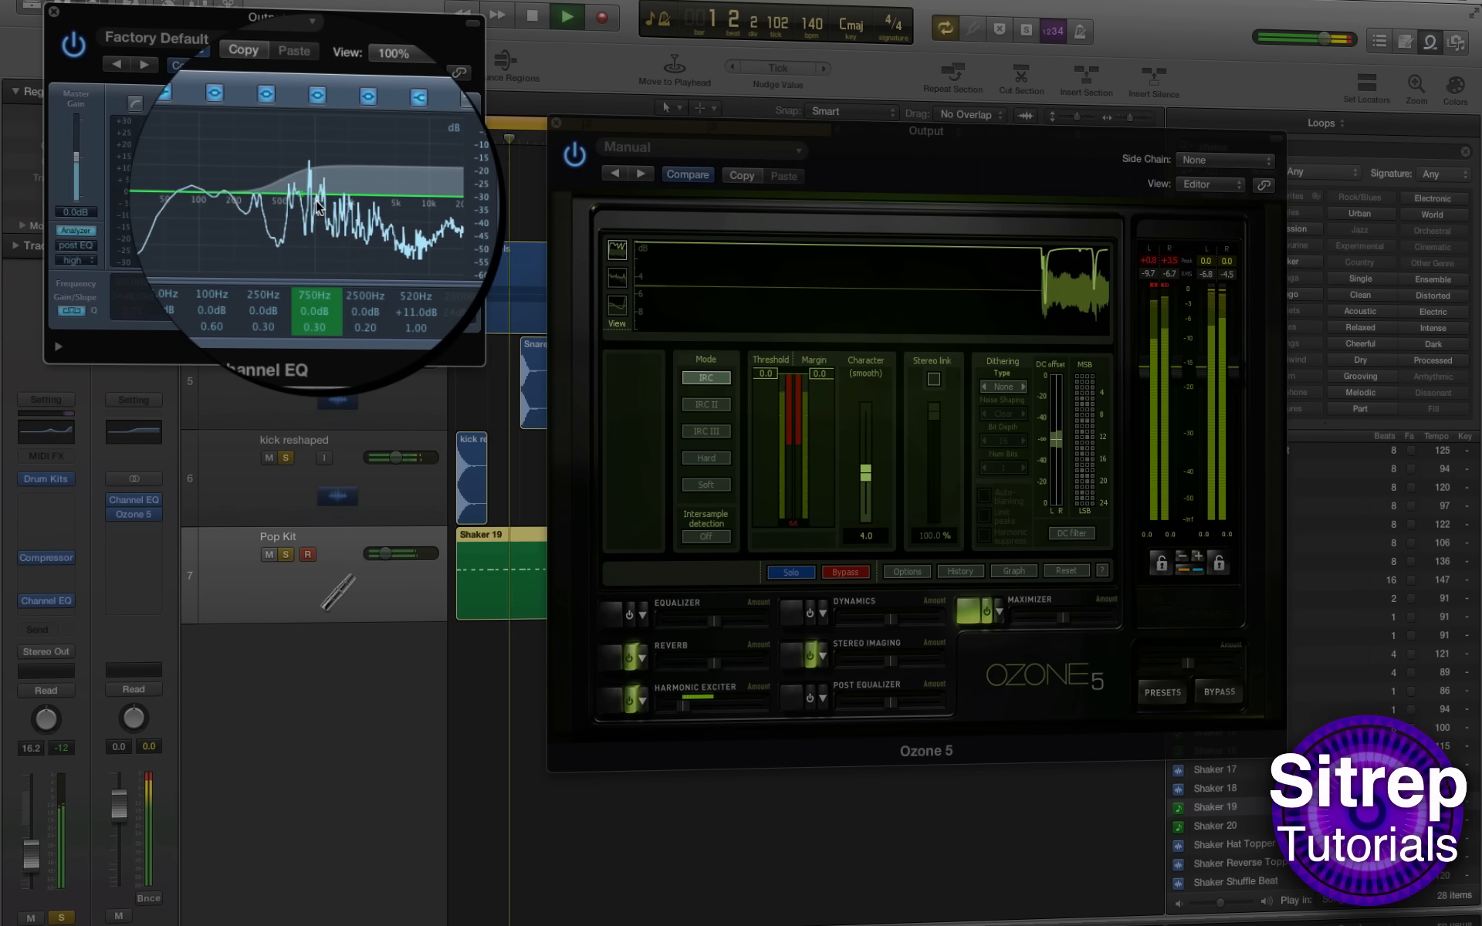
{"action": "left_click", "coordinate": [235, 68]}
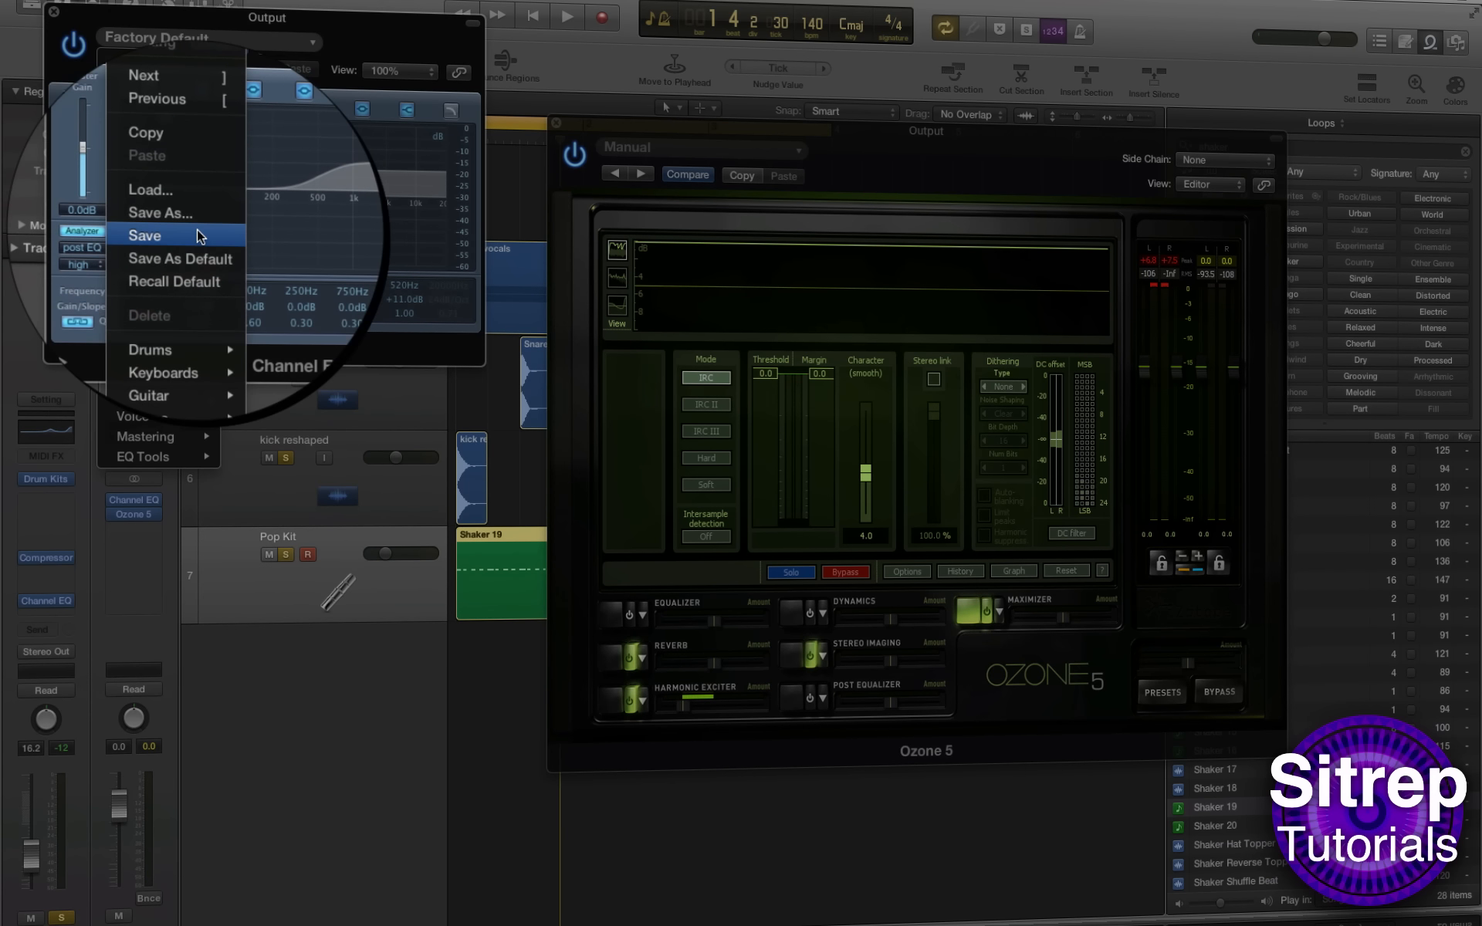
{"action": "left_click", "coordinate": [189, 292]}
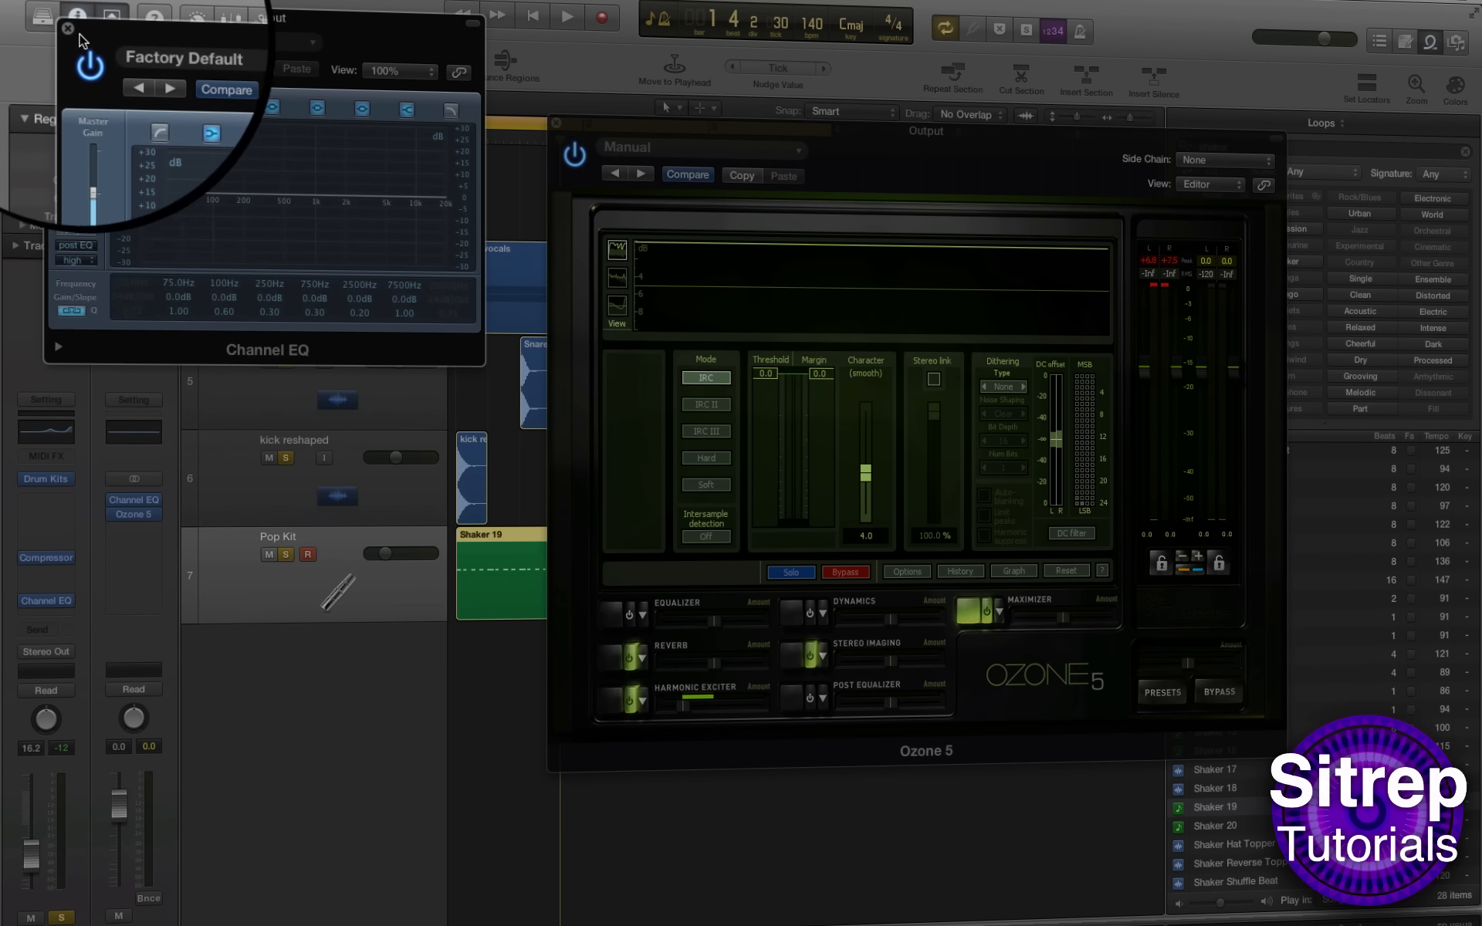
{"action": "left_click", "coordinate": [54, 25]}
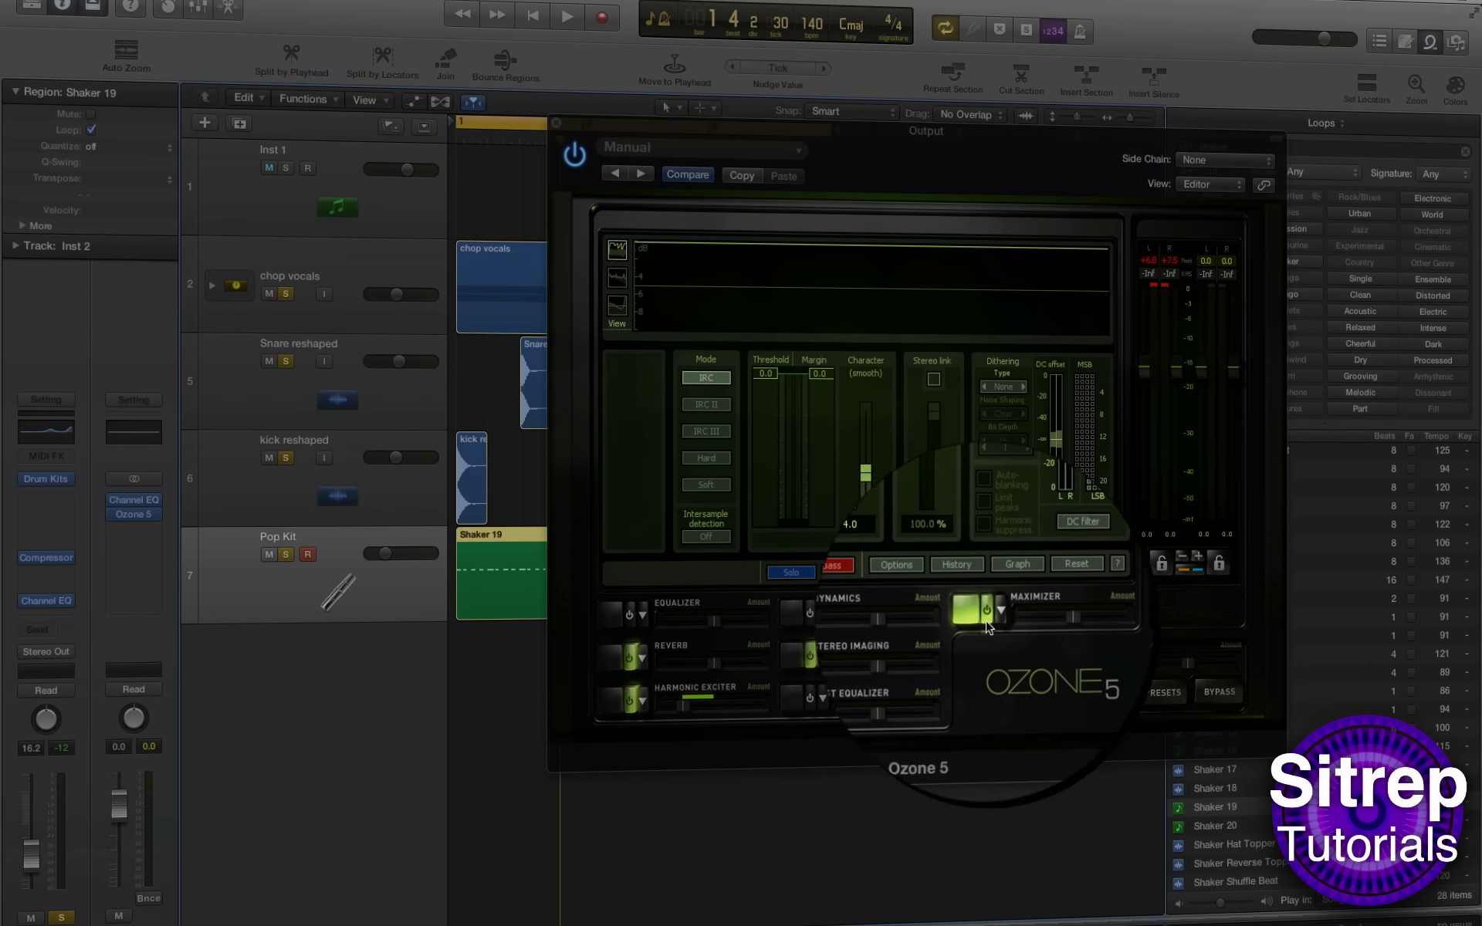
Step: Set the Maximizer's threshold to -3.0 and its character to 3.0 while the loop plays, and close Ozone
{"action": "key", "text": "space"}
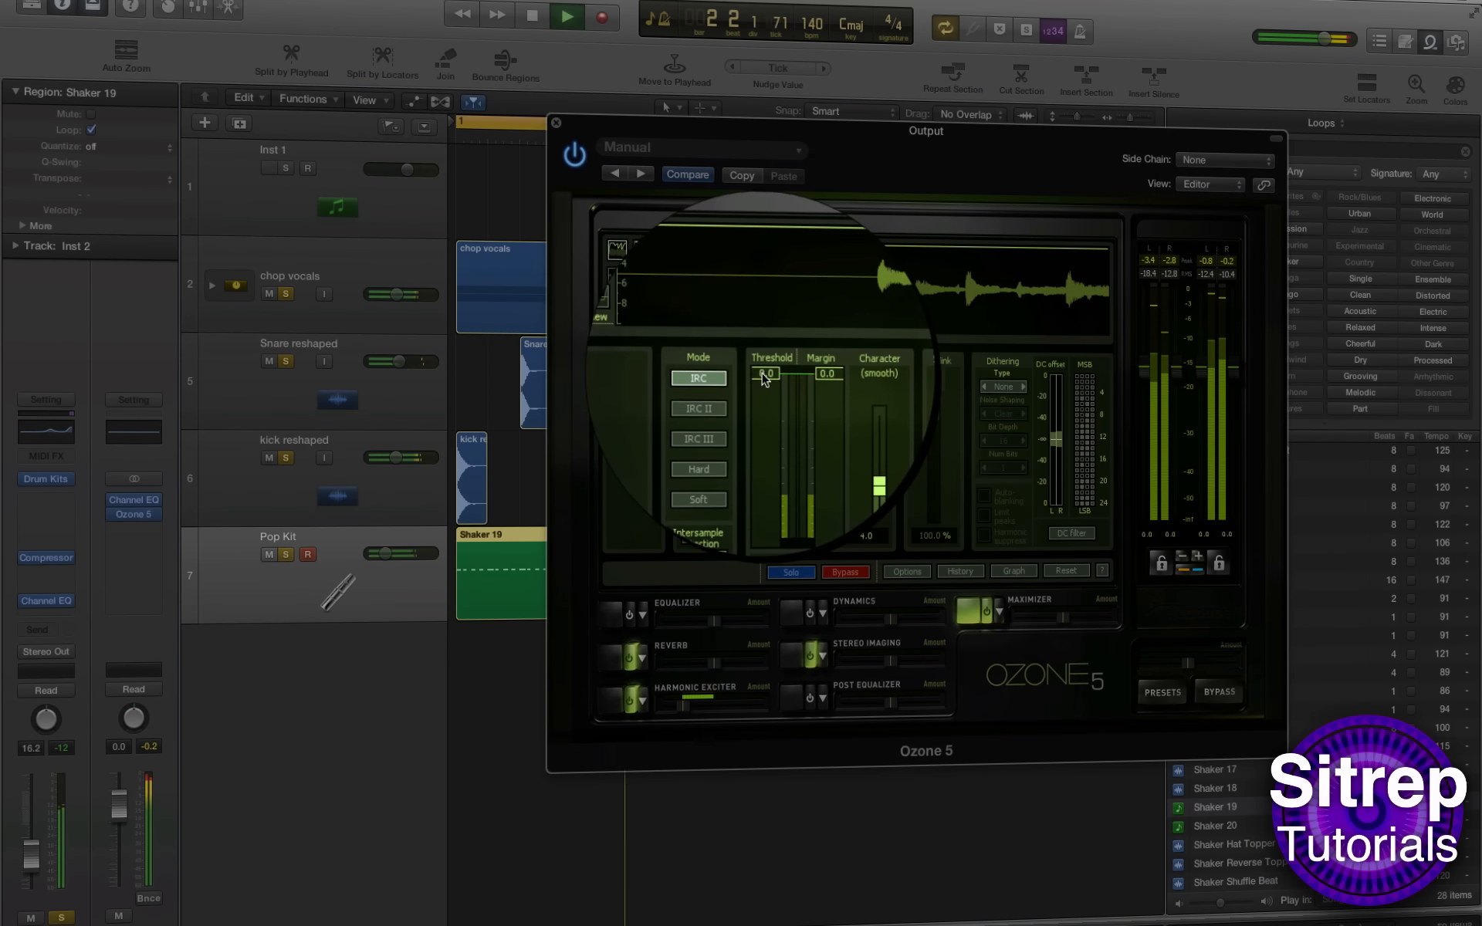
{"action": "left_click_drag", "start_coordinate": [764, 376], "coordinate": [768, 421]}
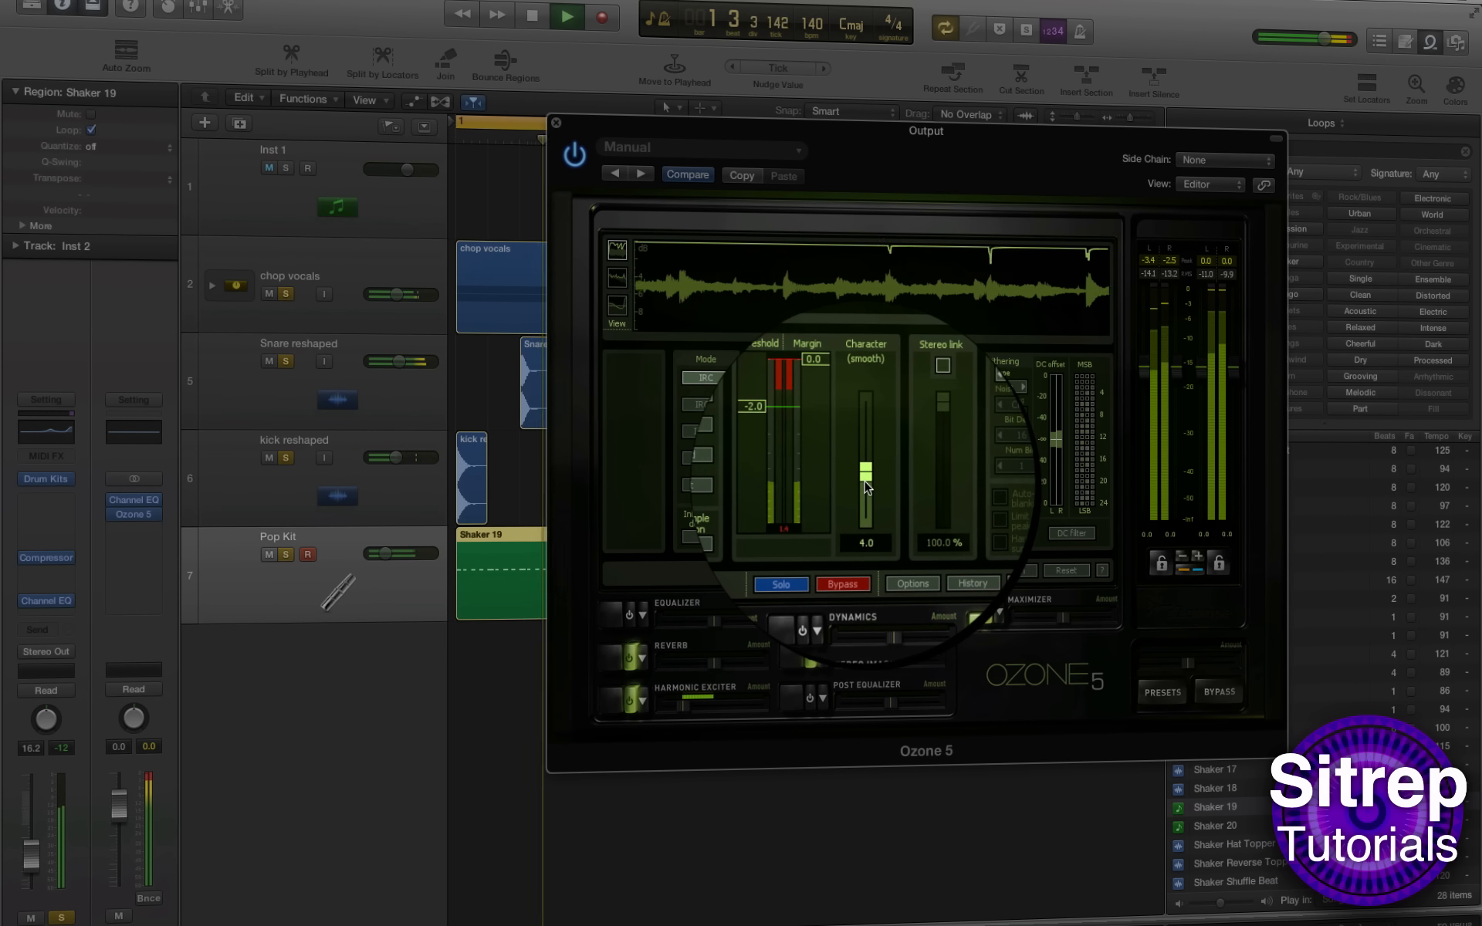
{"action": "left_click_drag", "start_coordinate": [865, 472], "coordinate": [866, 483]}
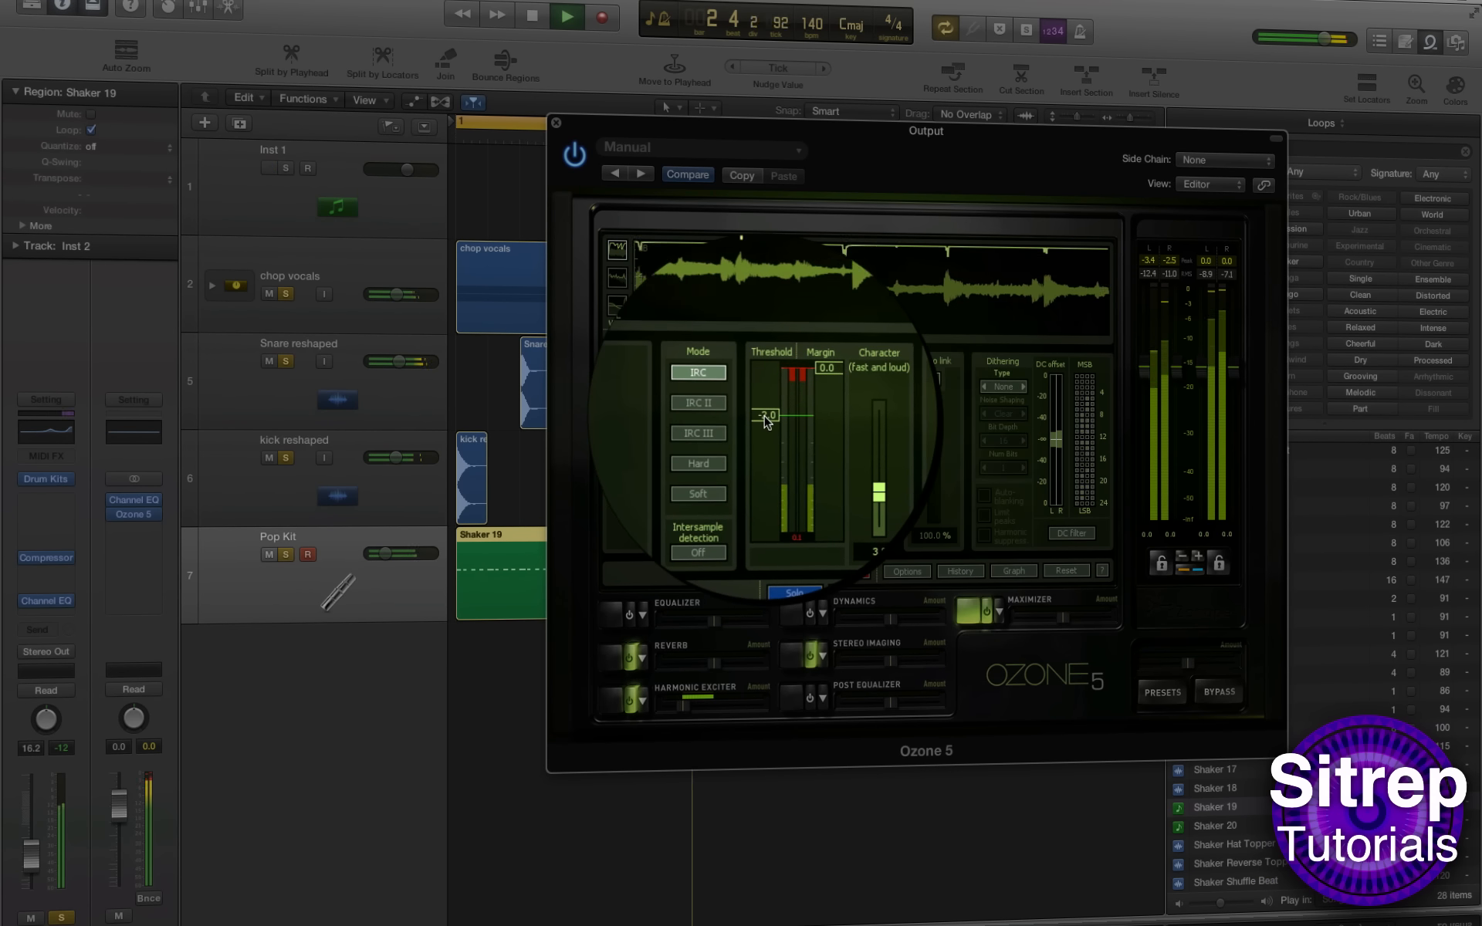
{"action": "left_click_drag", "start_coordinate": [760, 410], "coordinate": [768, 446]}
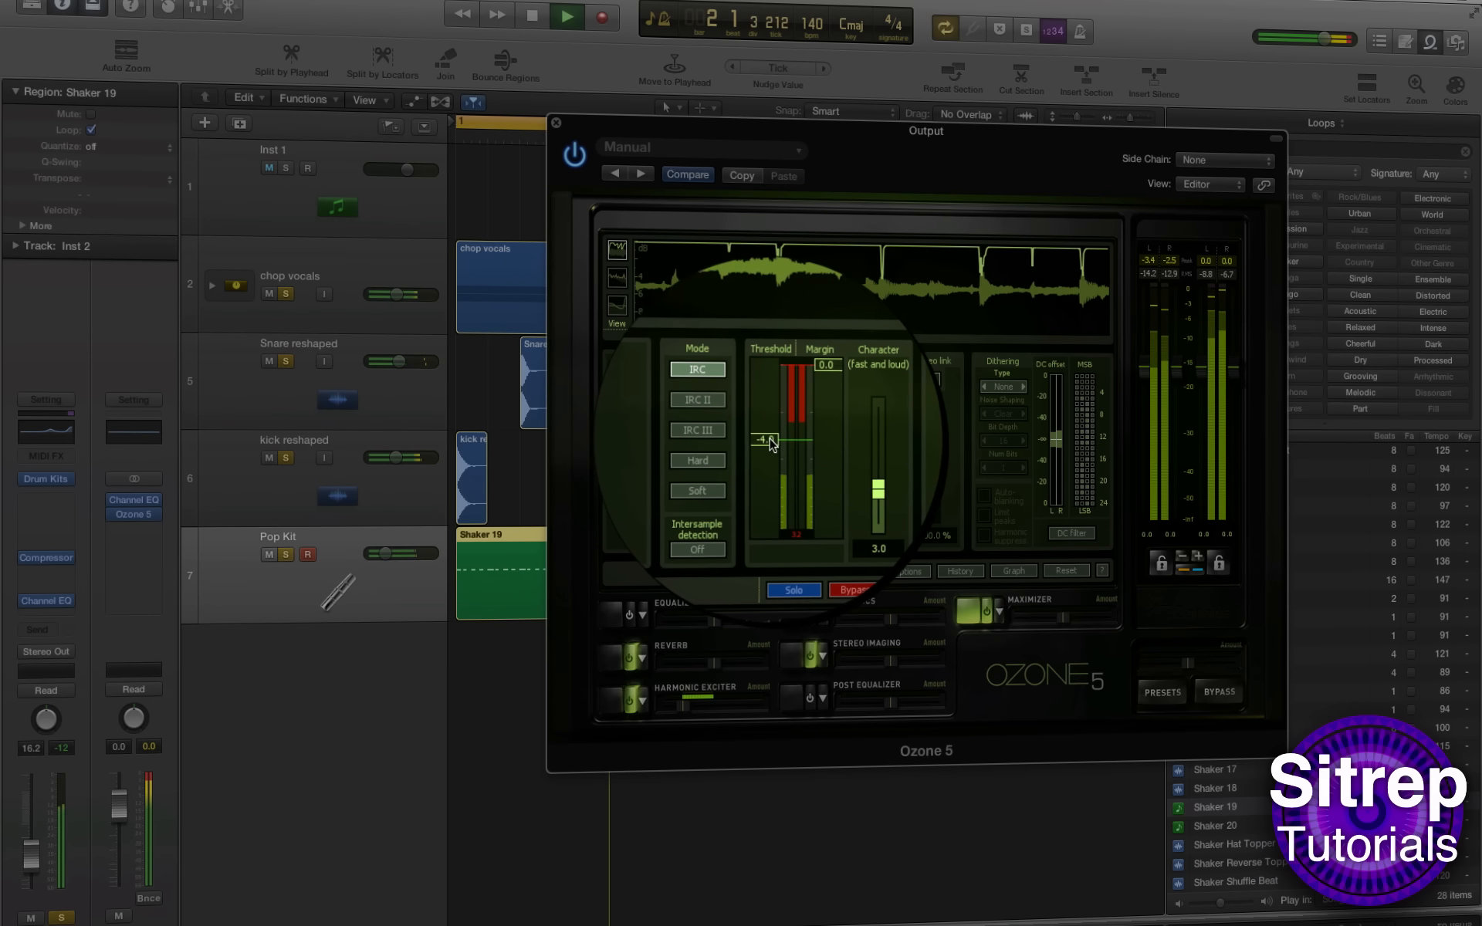
{"action": "left_click_drag", "start_coordinate": [771, 444], "coordinate": [770, 429]}
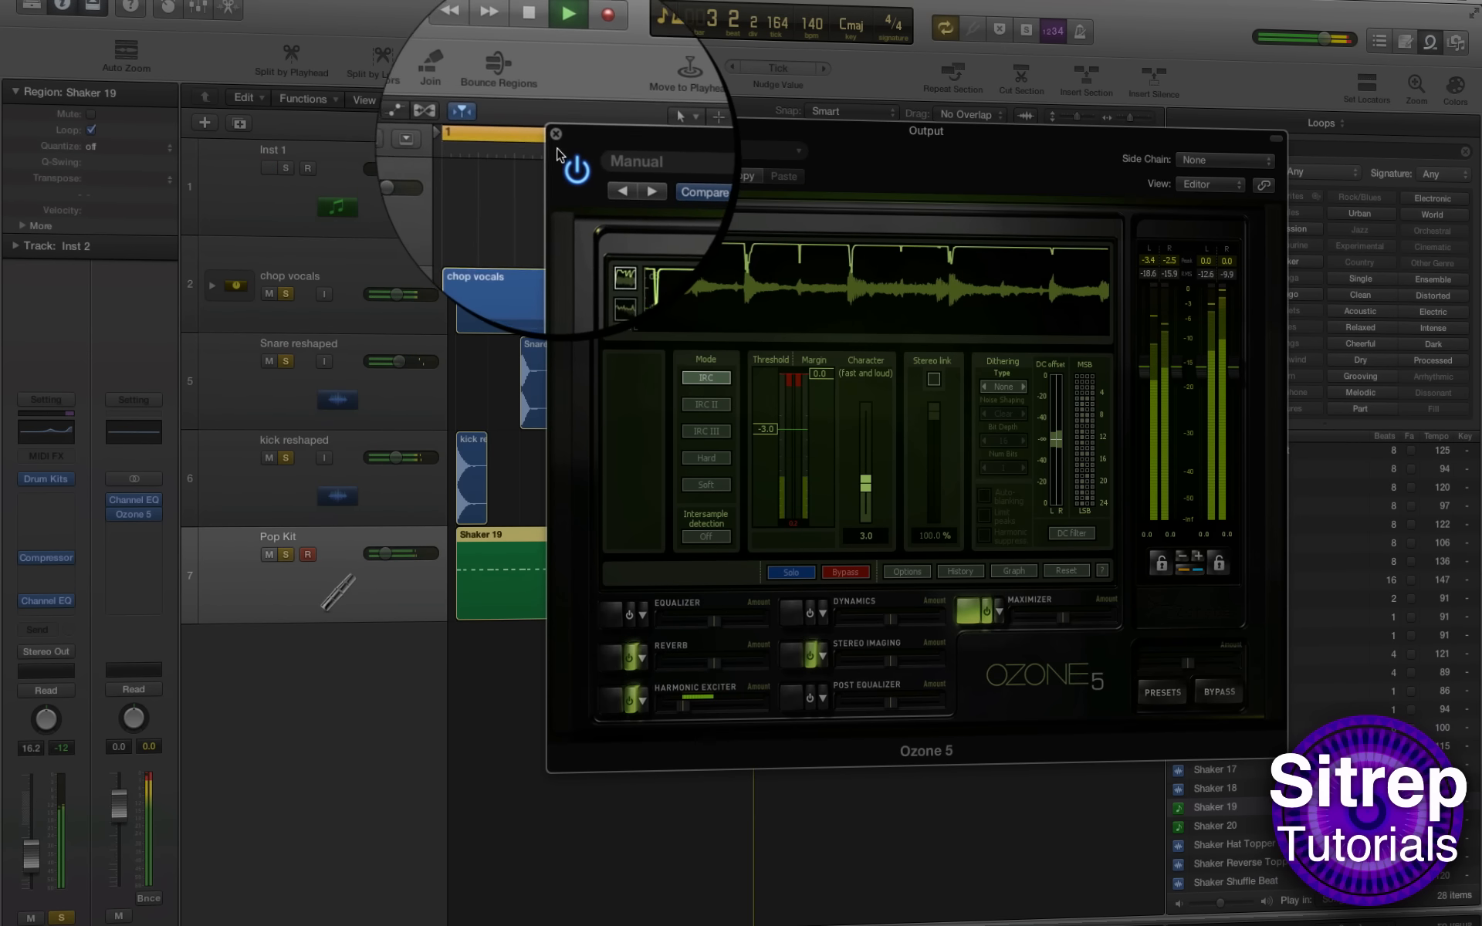
{"action": "left_click", "coordinate": [548, 108]}
{"action": "key", "text": "space"}
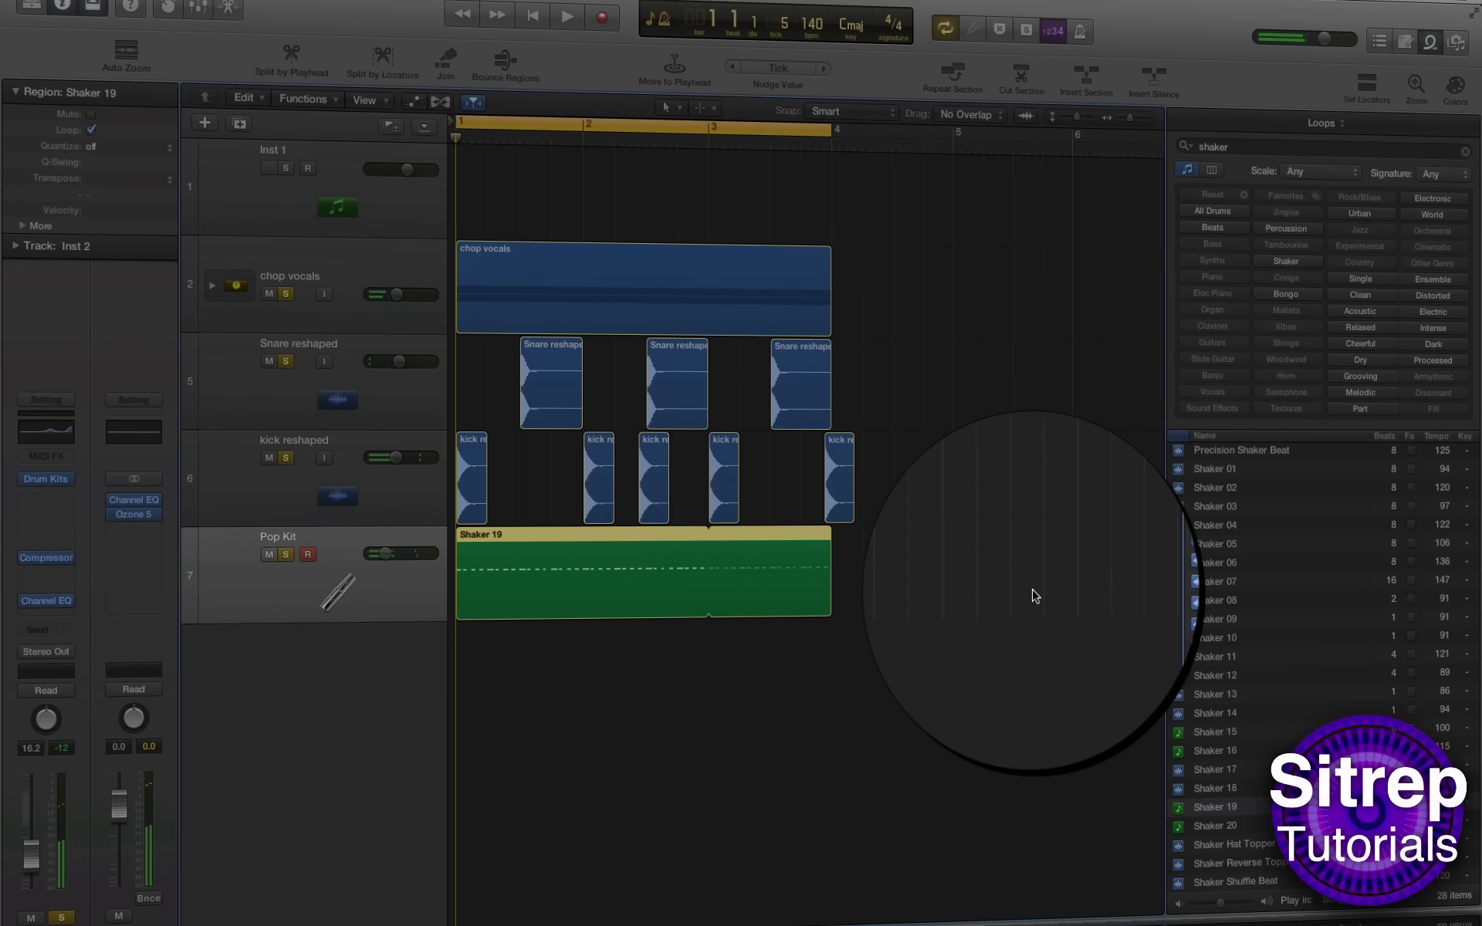
Step: Deselect the Shaker 19 region and lower the Pop Kit track's volume to -21.0 dB
{"action": "left_click", "coordinate": [973, 583]}
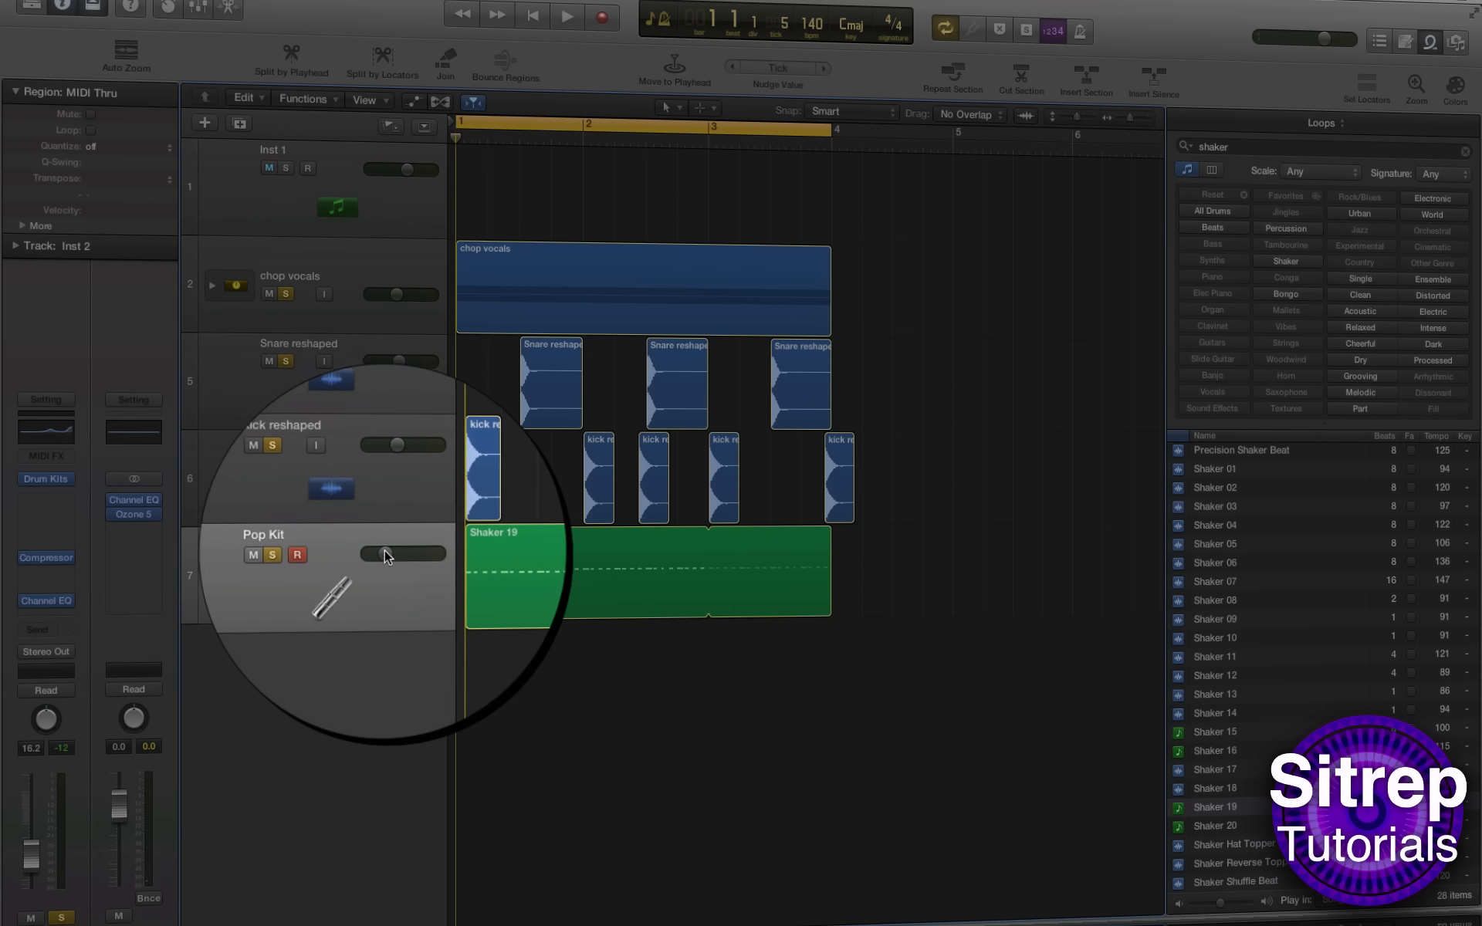
{"action": "left_click_drag", "start_coordinate": [386, 548], "coordinate": [371, 554]}
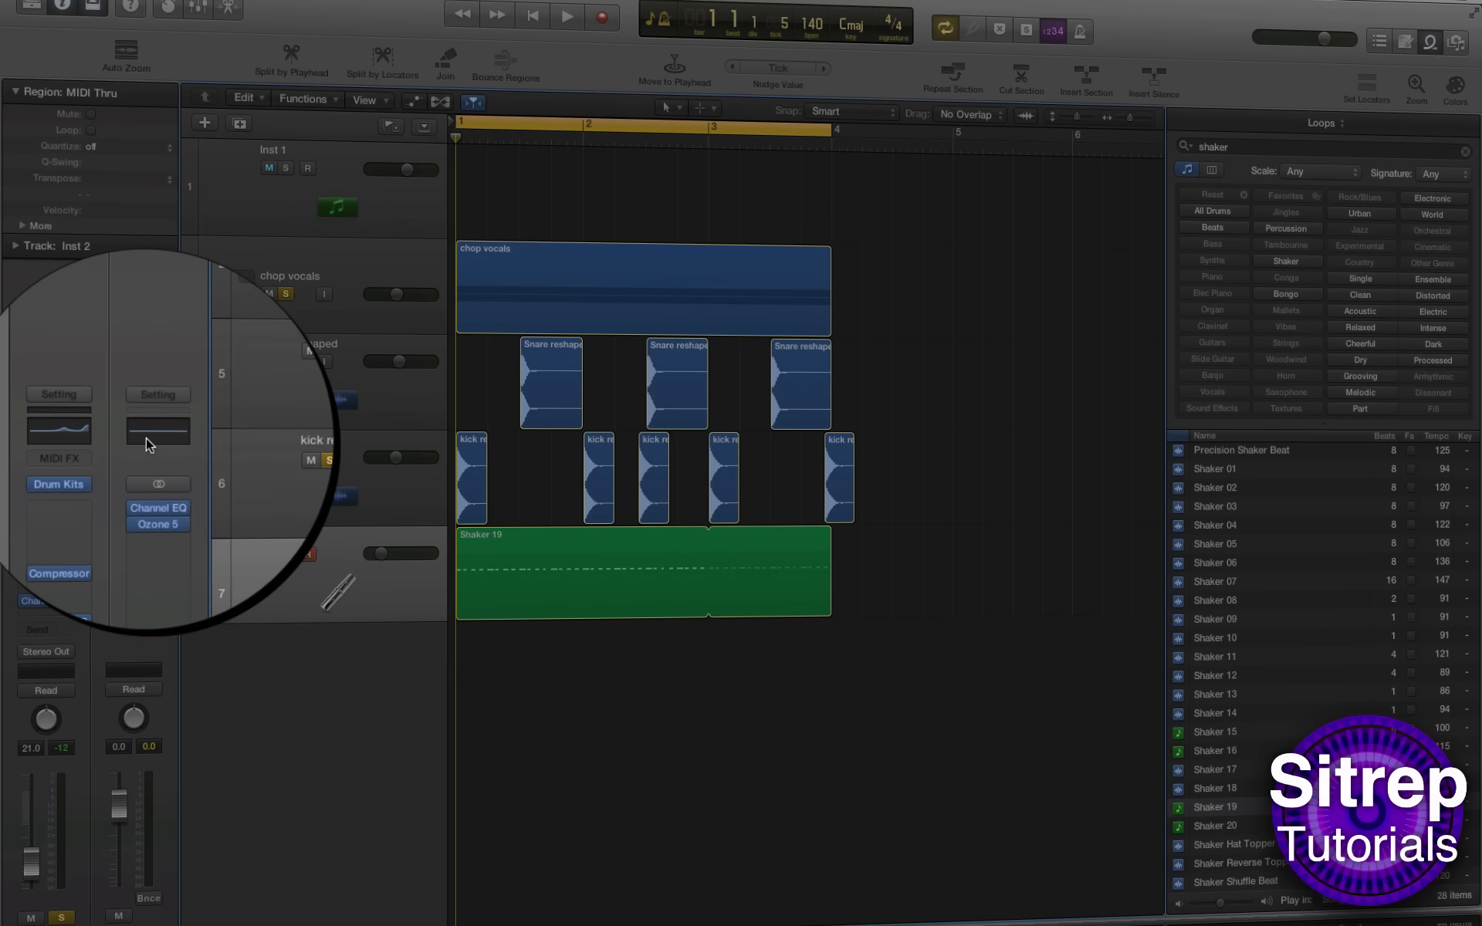
Step: Solo the Inst 1 track and place the playhead at the very start of bar 1
{"action": "left_click", "coordinate": [286, 168]}
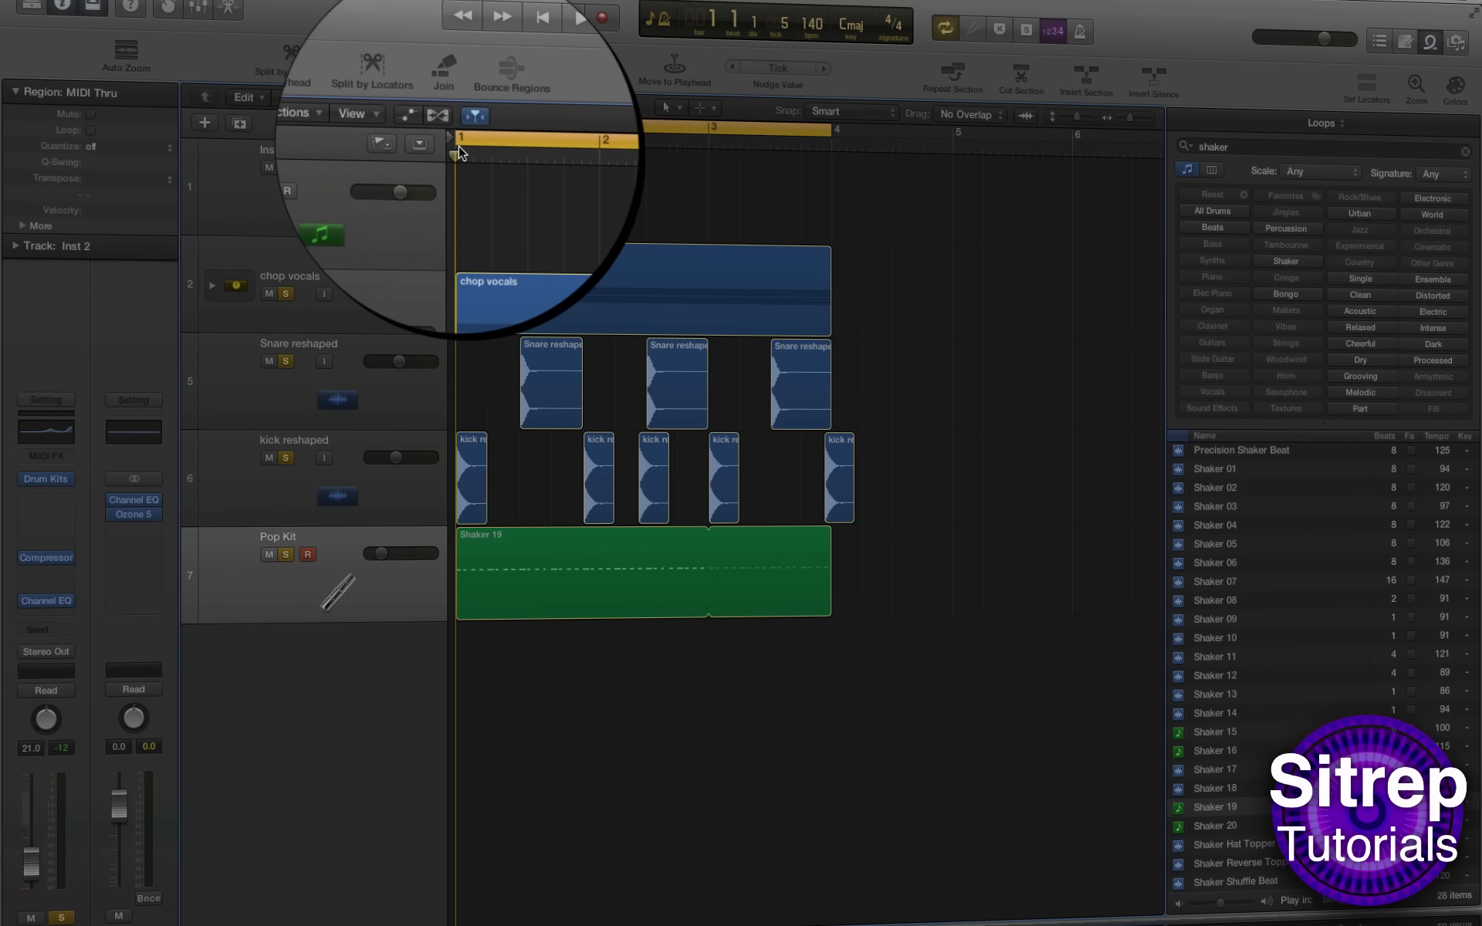
{"action": "mouse_move", "coordinate": [456, 152]}
{"action": "left_mouse_down"}
{"action": "mouse_move", "coordinate": [706, 152]}
{"action": "mouse_move", "coordinate": [443, 145]}
{"action": "left_mouse_up"}
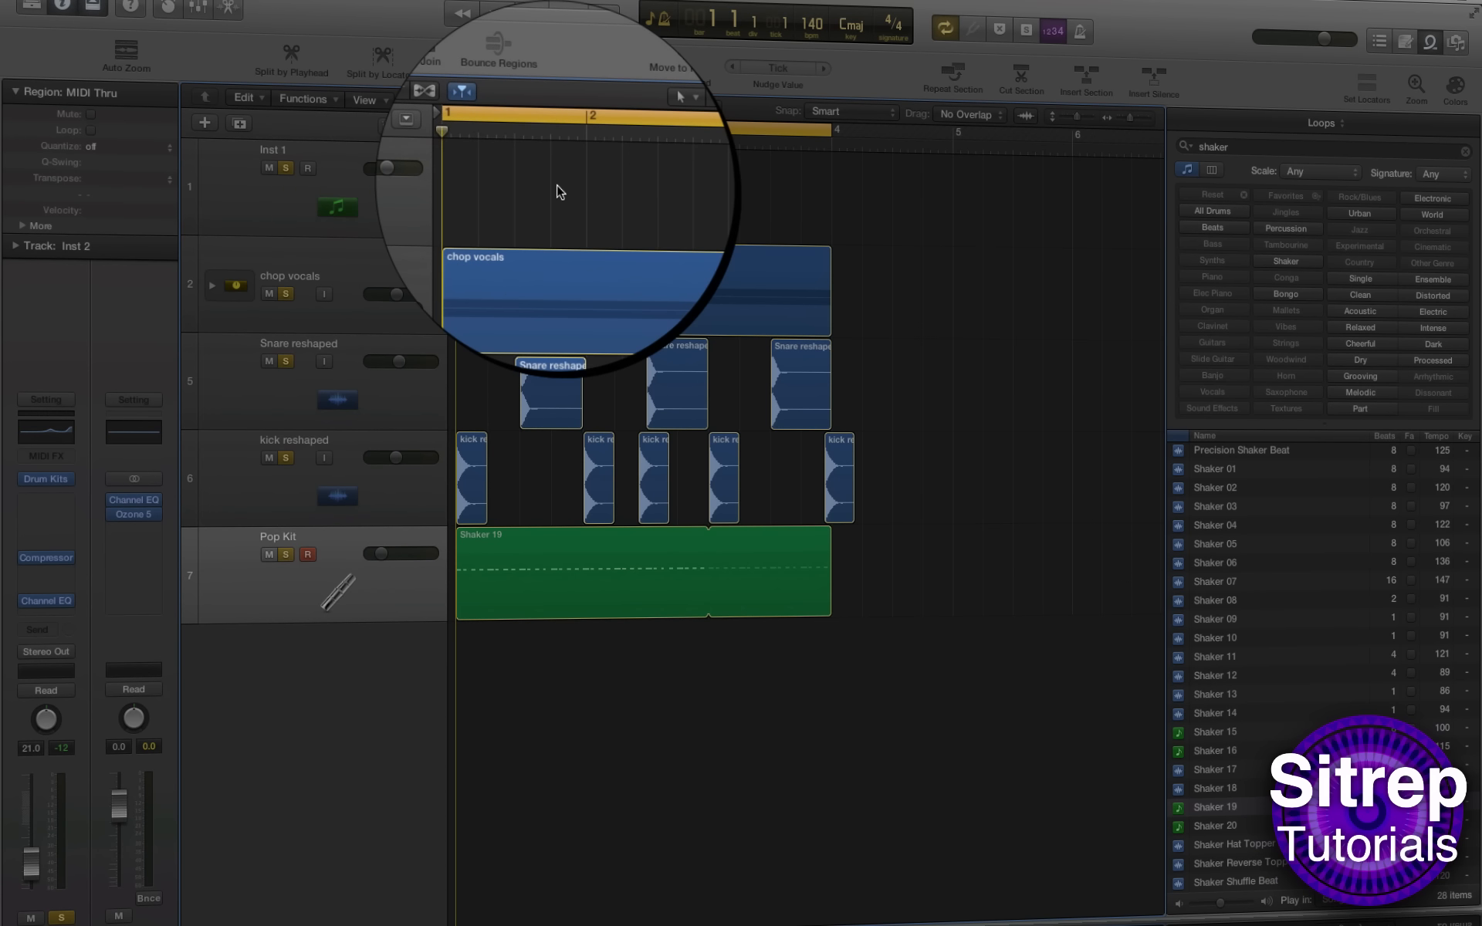